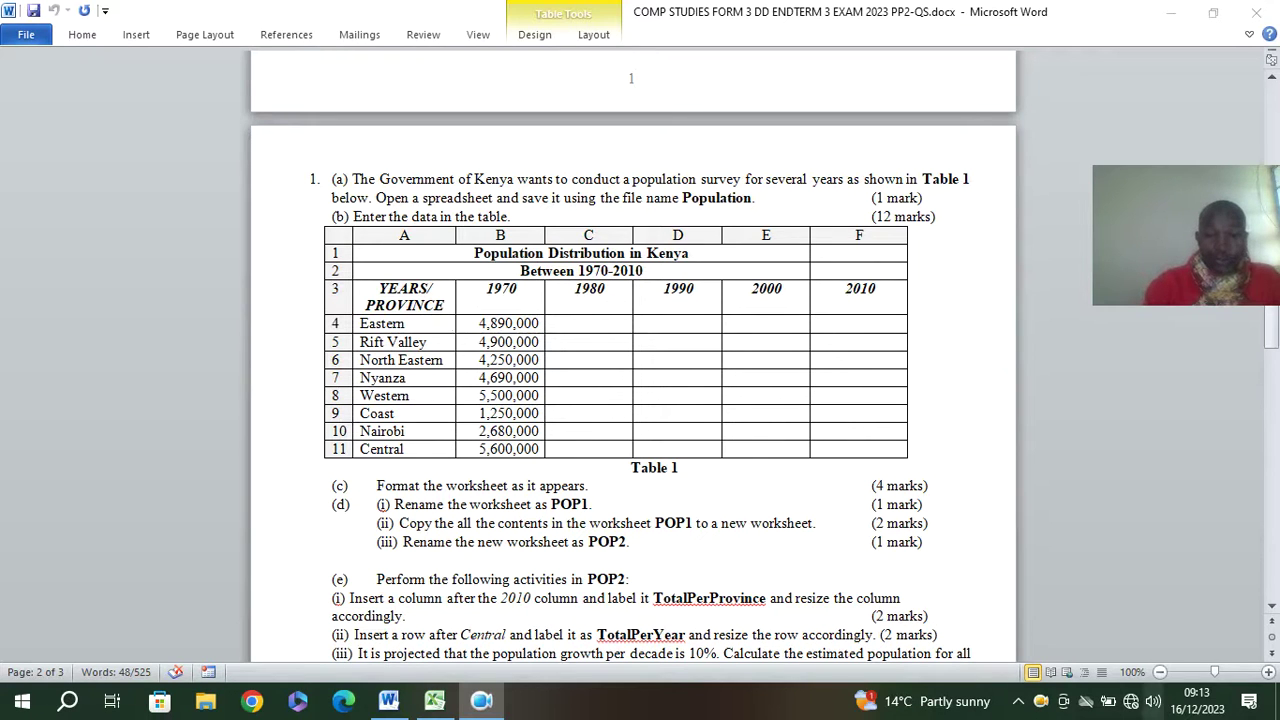
# Step: Enlarge the exam document to 120% and select the file name Population in question 1(a)
pyautogui.click(1268, 672)
pyautogui.click(1268, 672)
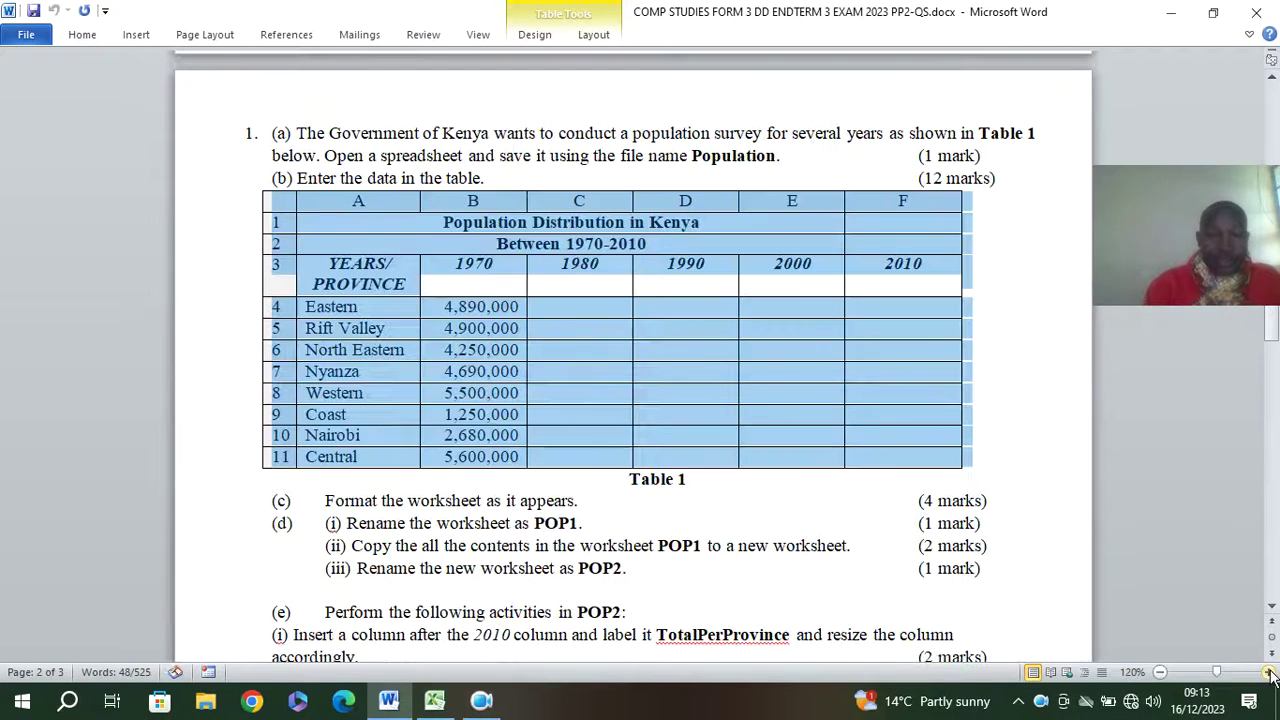
pyautogui.click(190, 265)
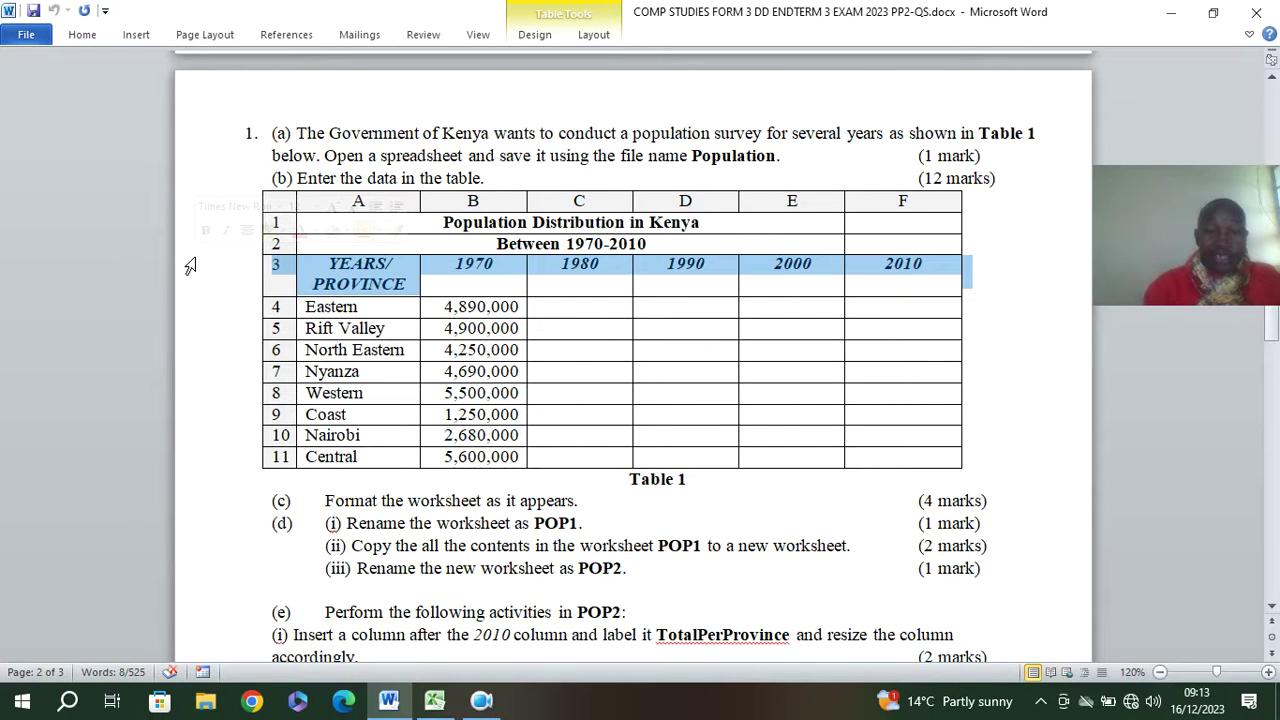
pyautogui.doubleClick(766, 155)
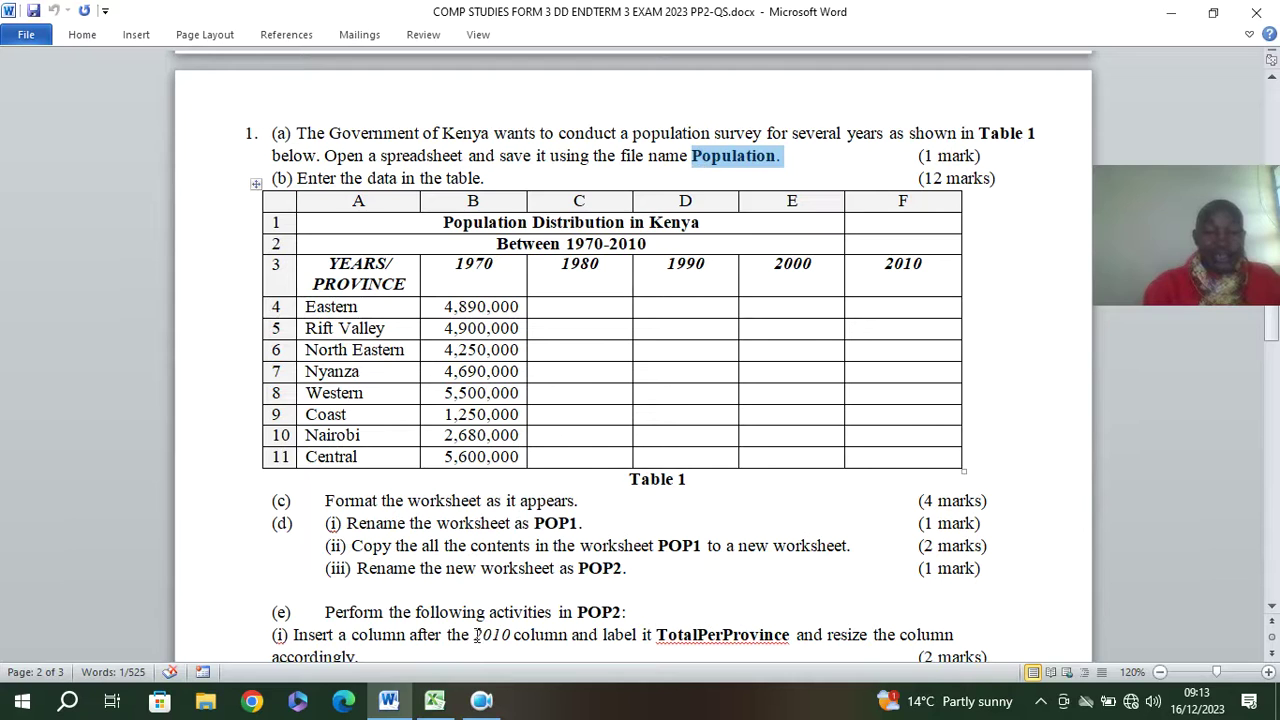
# Step: Switch to Excel and save the workbook on the Desktop under the file name Population
pyautogui.click(432, 701)
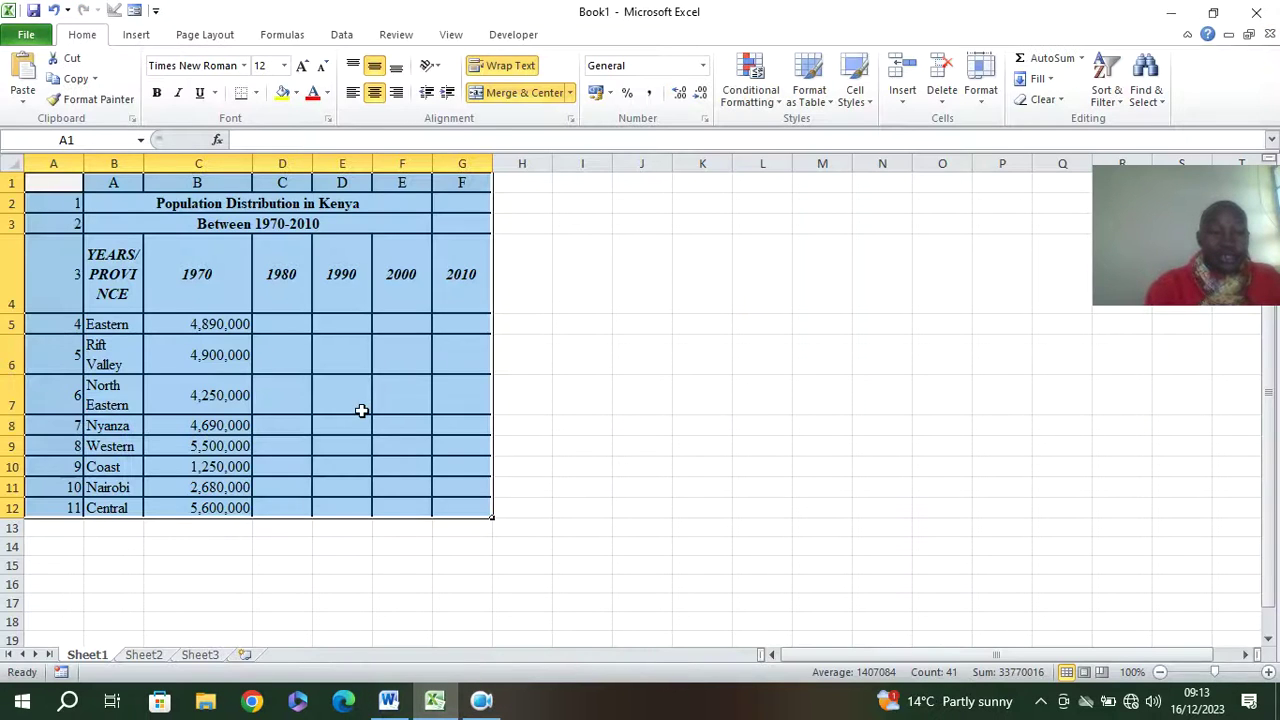
pyautogui.click(33, 12)
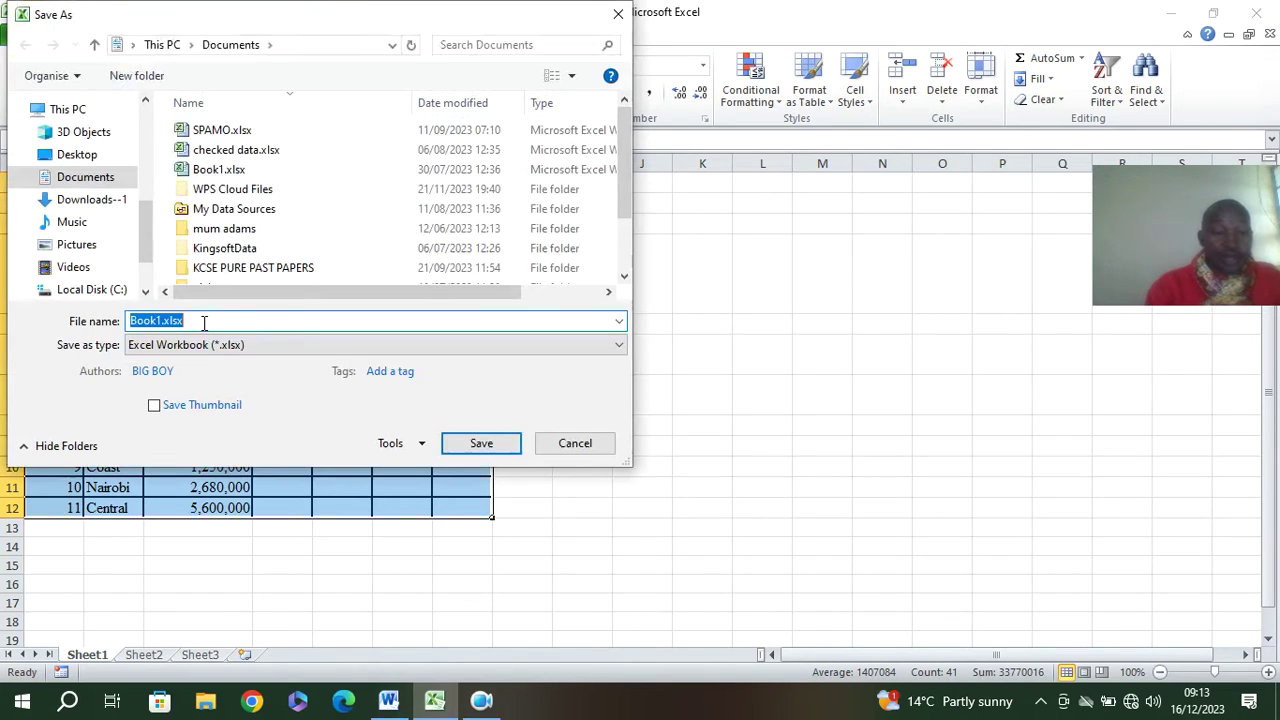
pyautogui.write('Population.')
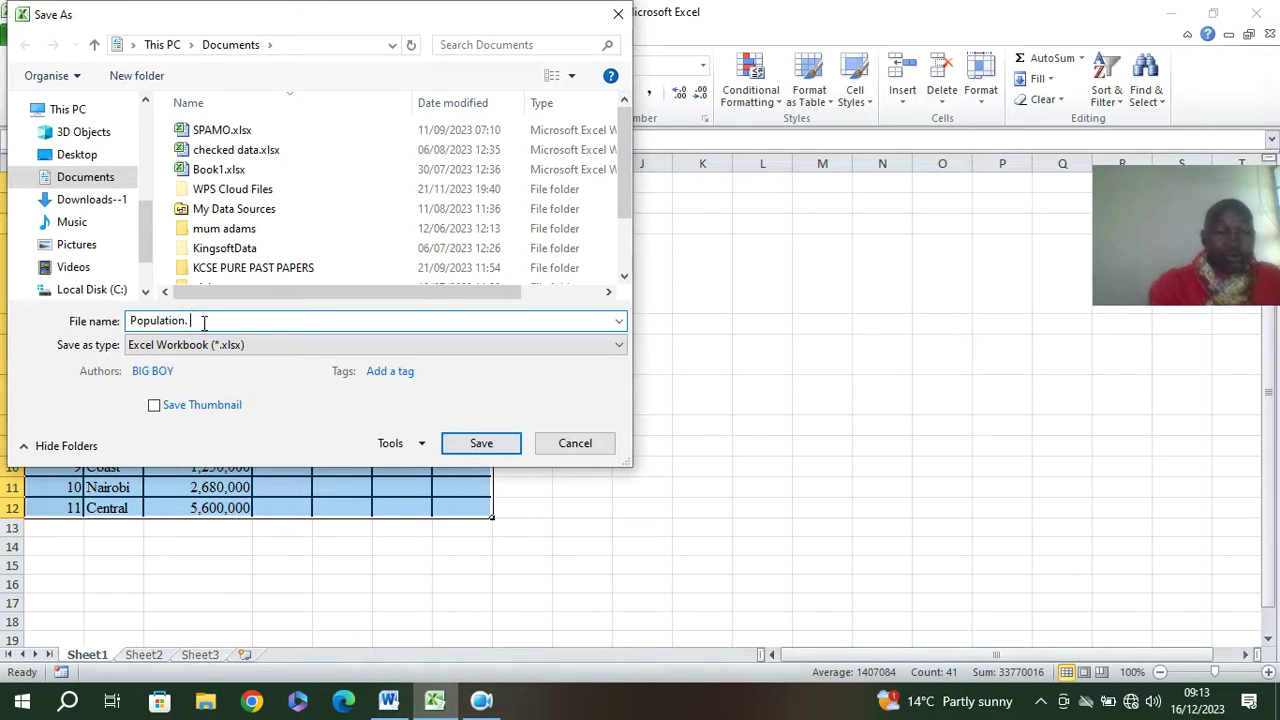
pyautogui.click(75, 155)
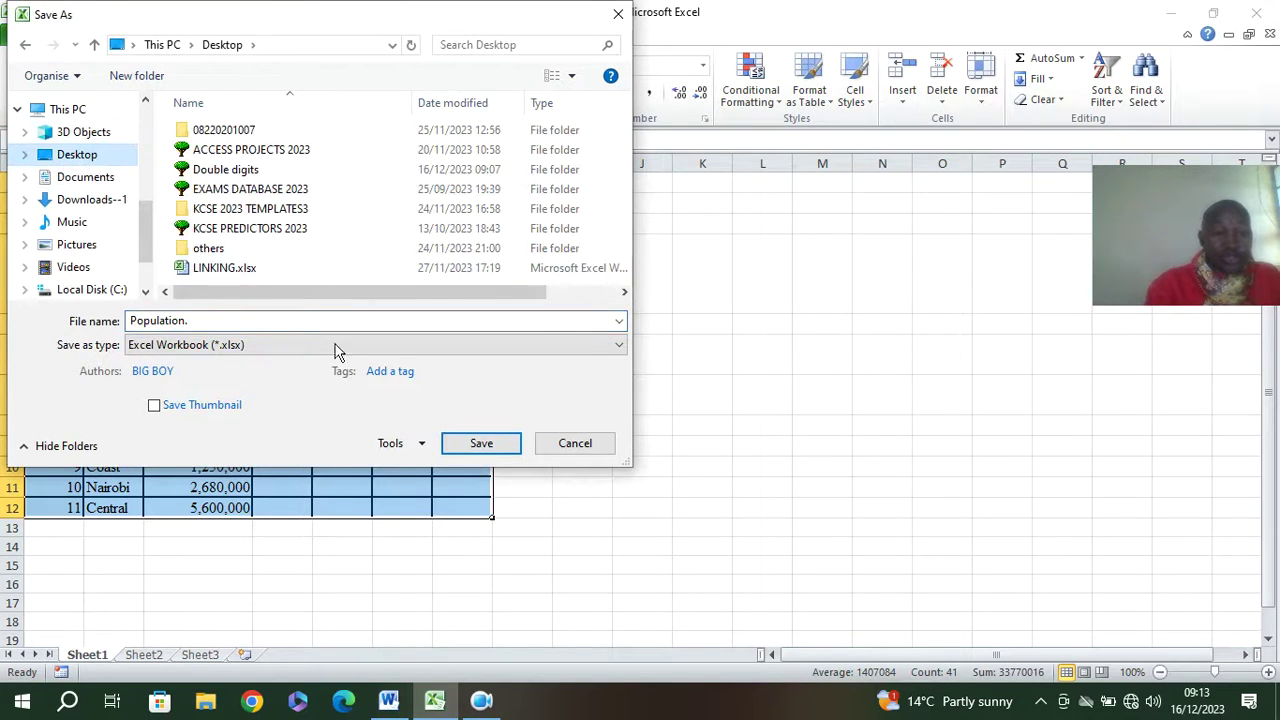
pyautogui.click(310, 321)
pyautogui.click(310, 321)
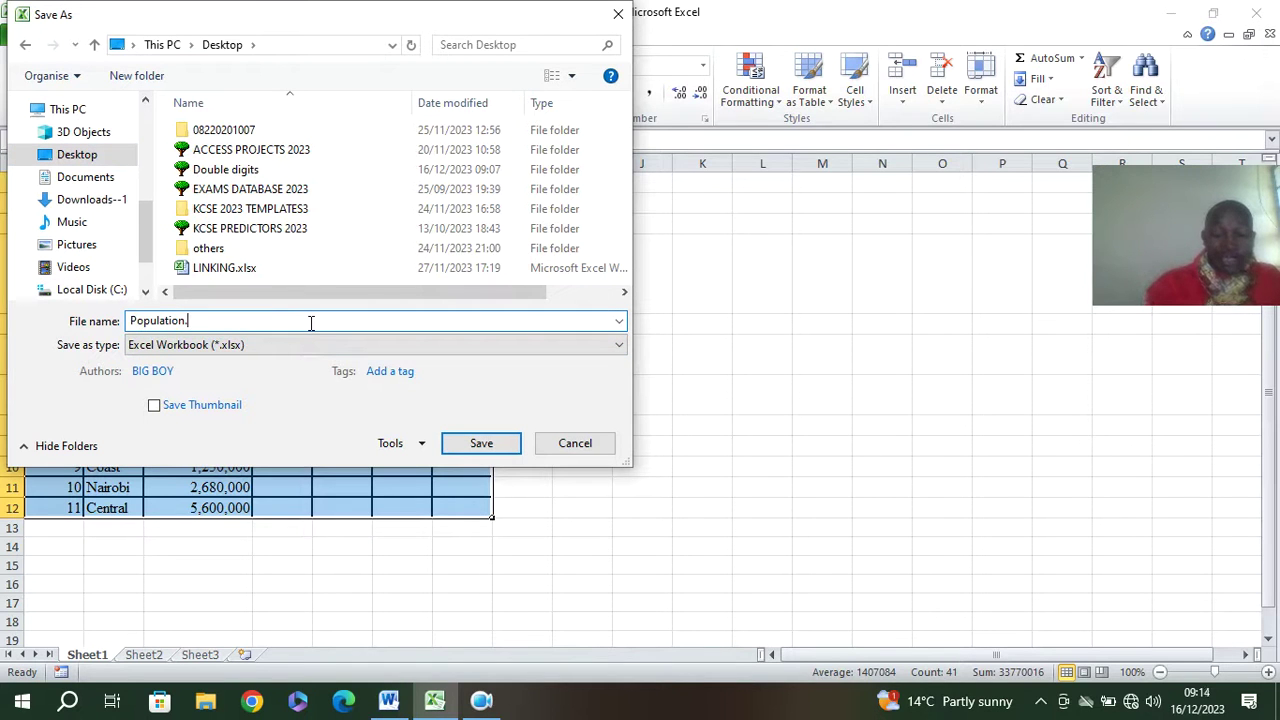
pyautogui.click(488, 447)
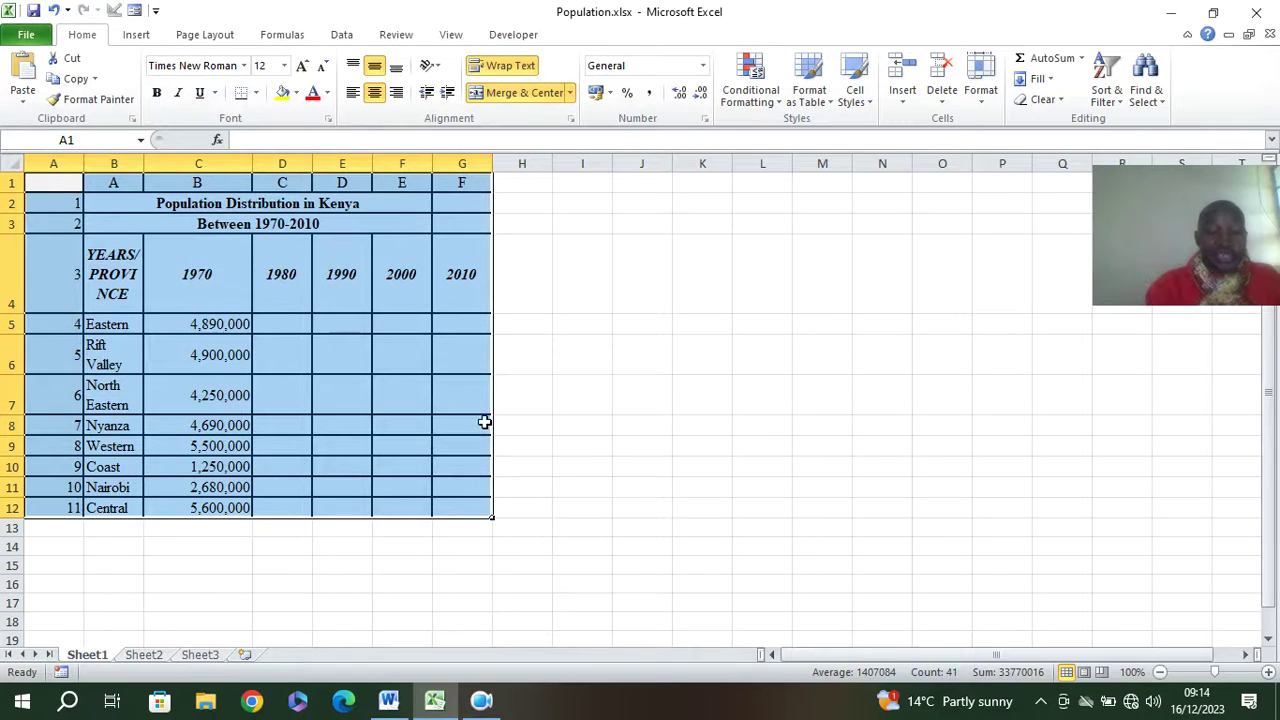
# Step: Check question (b) in the Word document, return to Excel and slightly widen column B
pyautogui.click(389, 700)
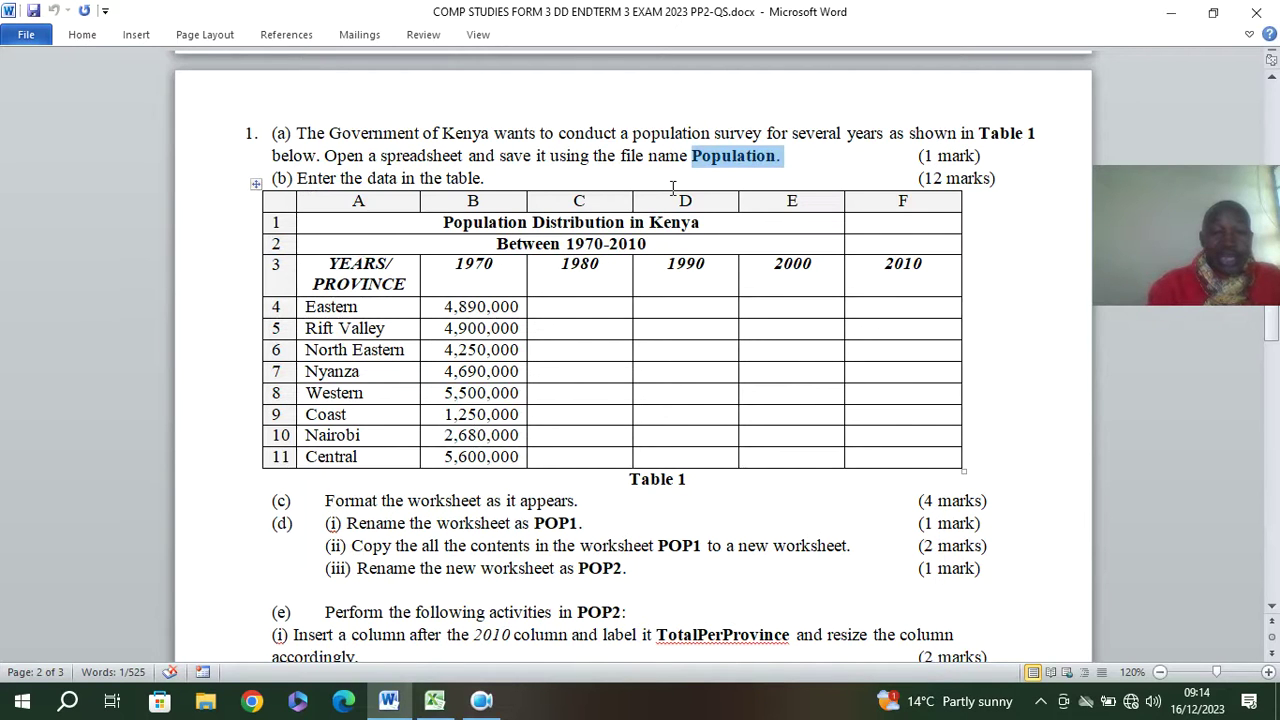
pyautogui.click(434, 700)
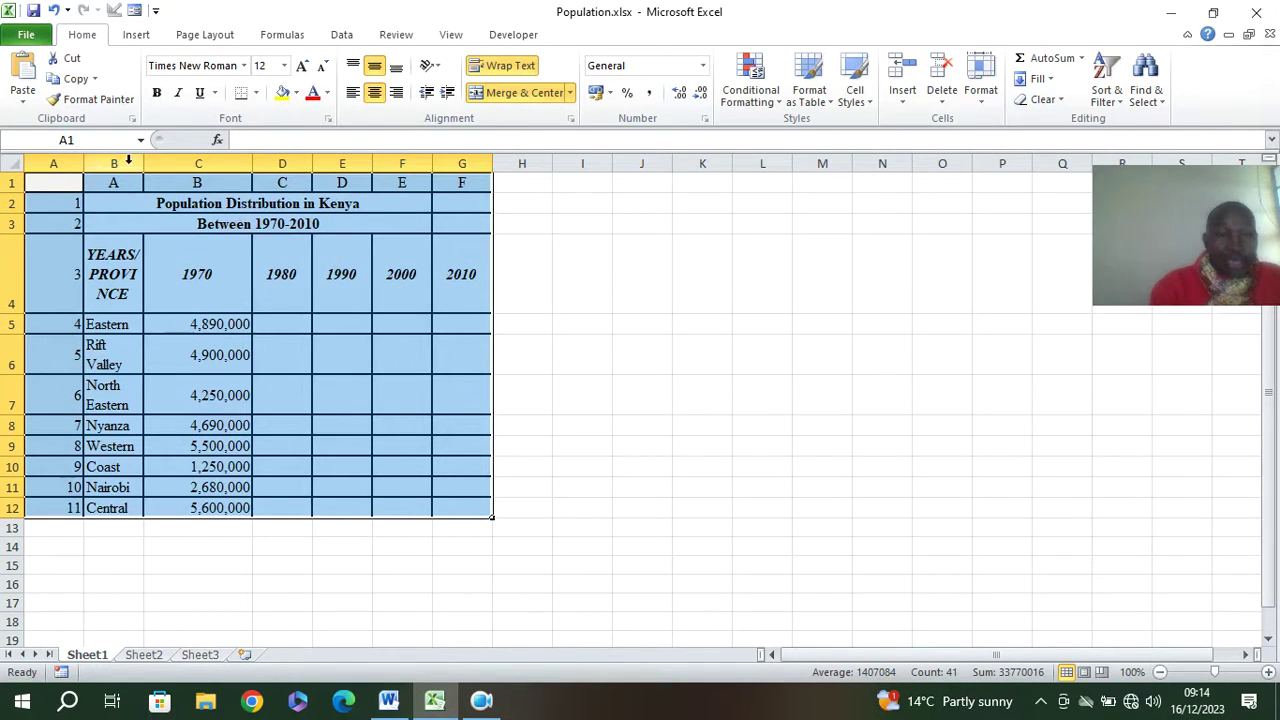
pyautogui.moveTo(141, 161); pyautogui.dragTo(143, 161)
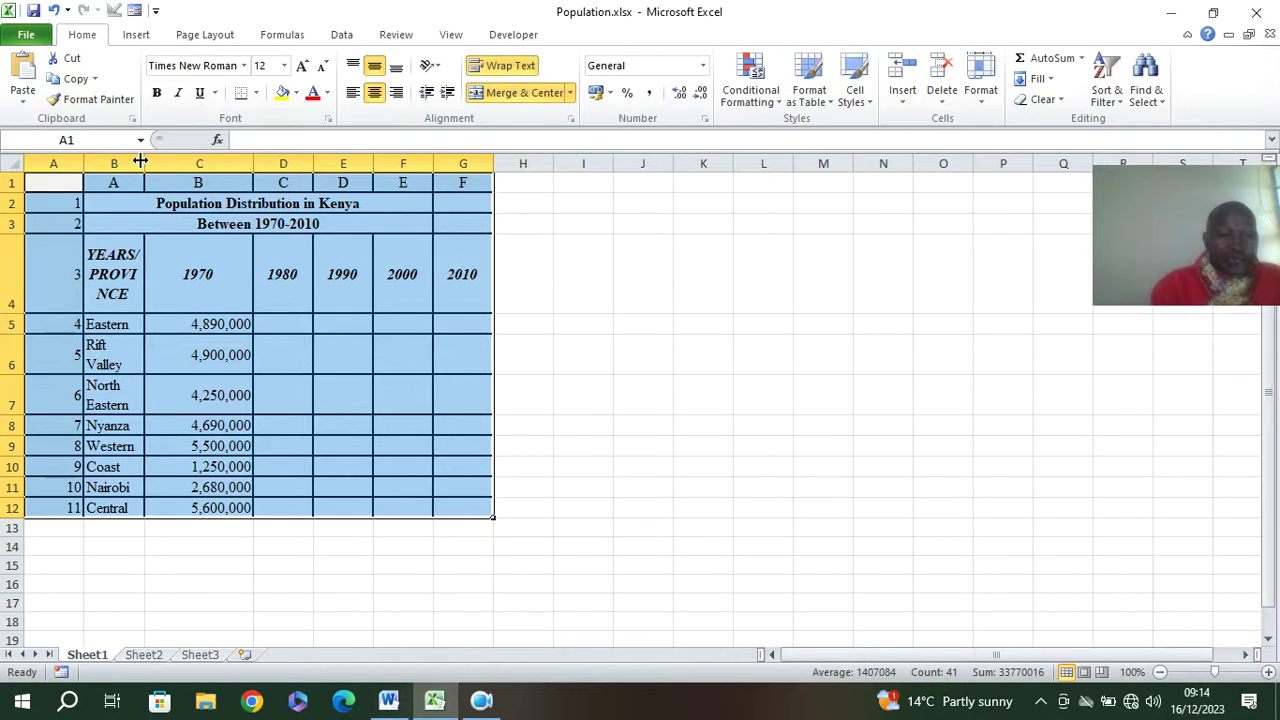
pyautogui.click(808, 265)
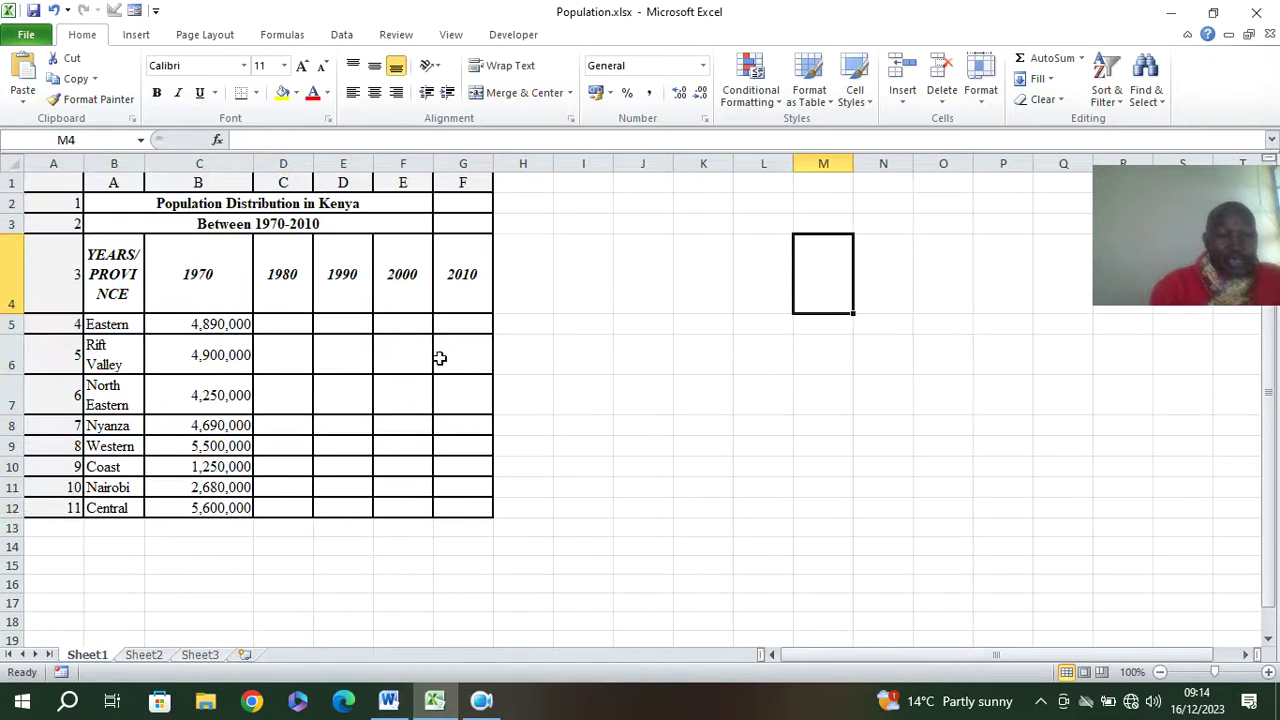
# Step: Look at the merged title in row 2, and merge and center the blank cells K7 to Q7
pyautogui.click(104, 202)
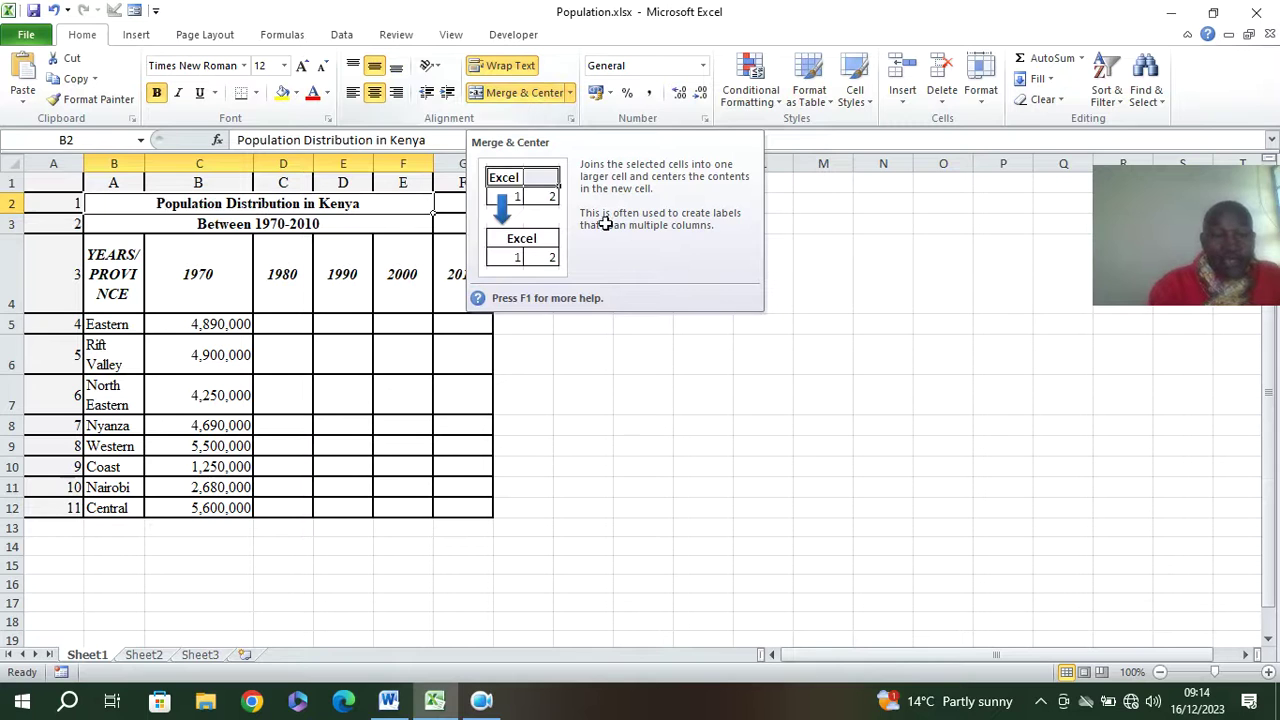
pyautogui.moveTo(679, 406); pyautogui.dragTo(1068, 389)
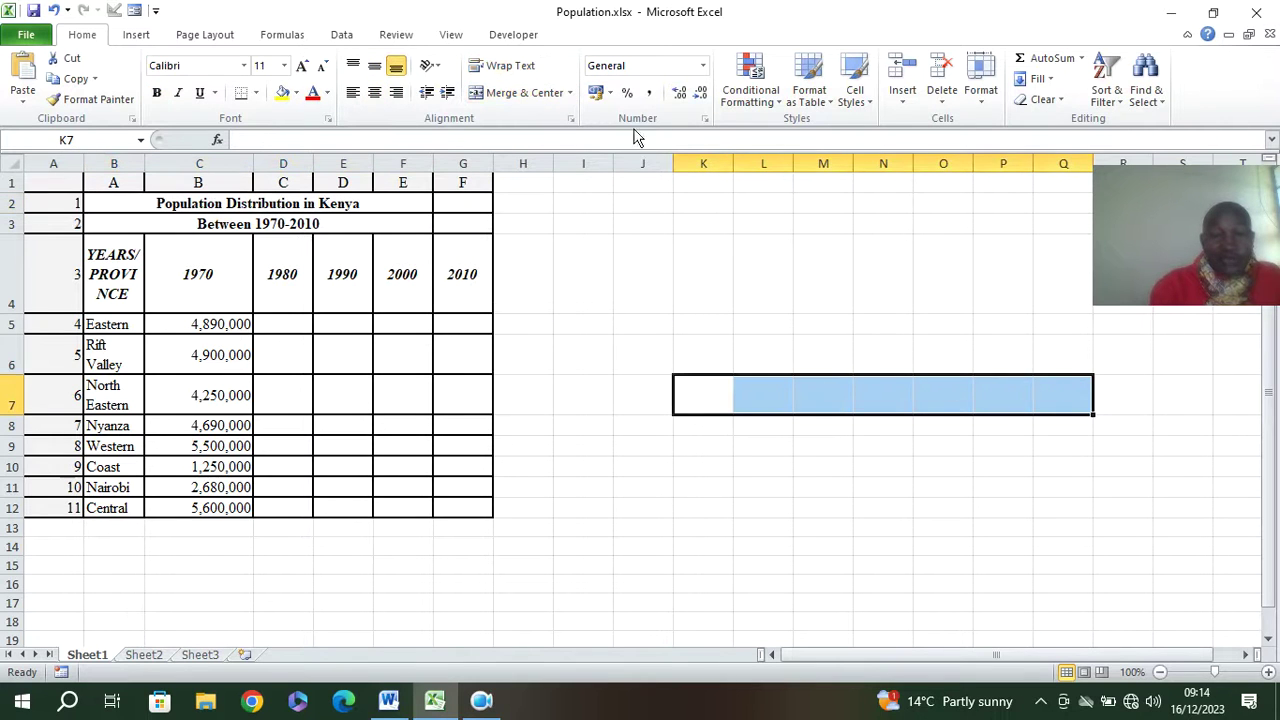
pyautogui.click(552, 100)
pyautogui.click(864, 425)
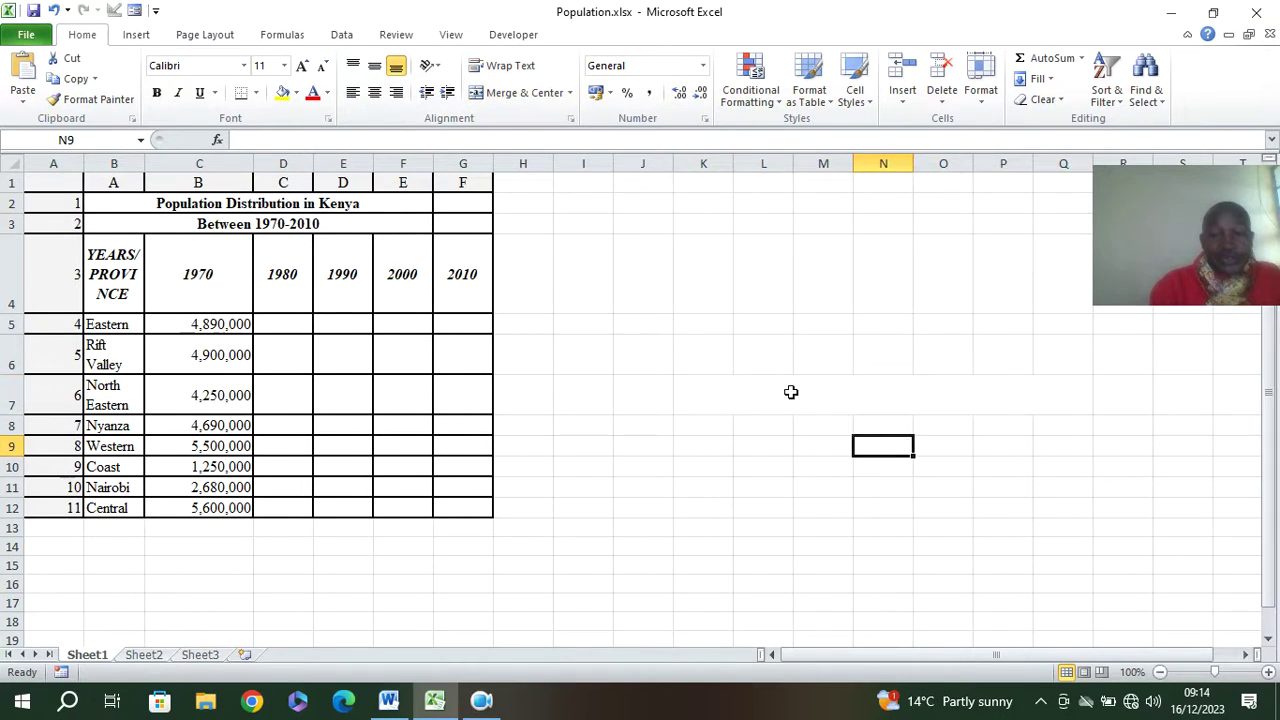
pyautogui.click(763, 391)
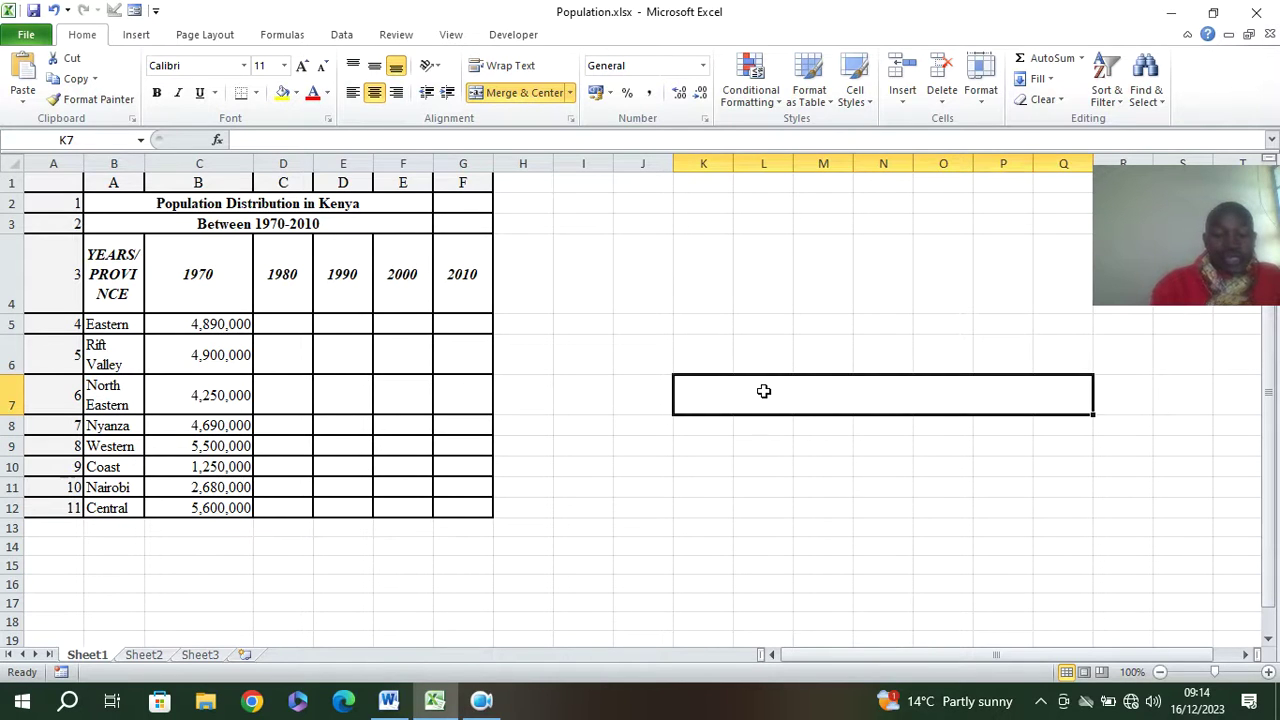
# Step: Test the merged cell K7:Q7 with sample text and clear it again
pyautogui.write('gjjgjgj')
pyautogui.click(886, 518)
pyautogui.click(923, 405)
pyautogui.press('Delete')
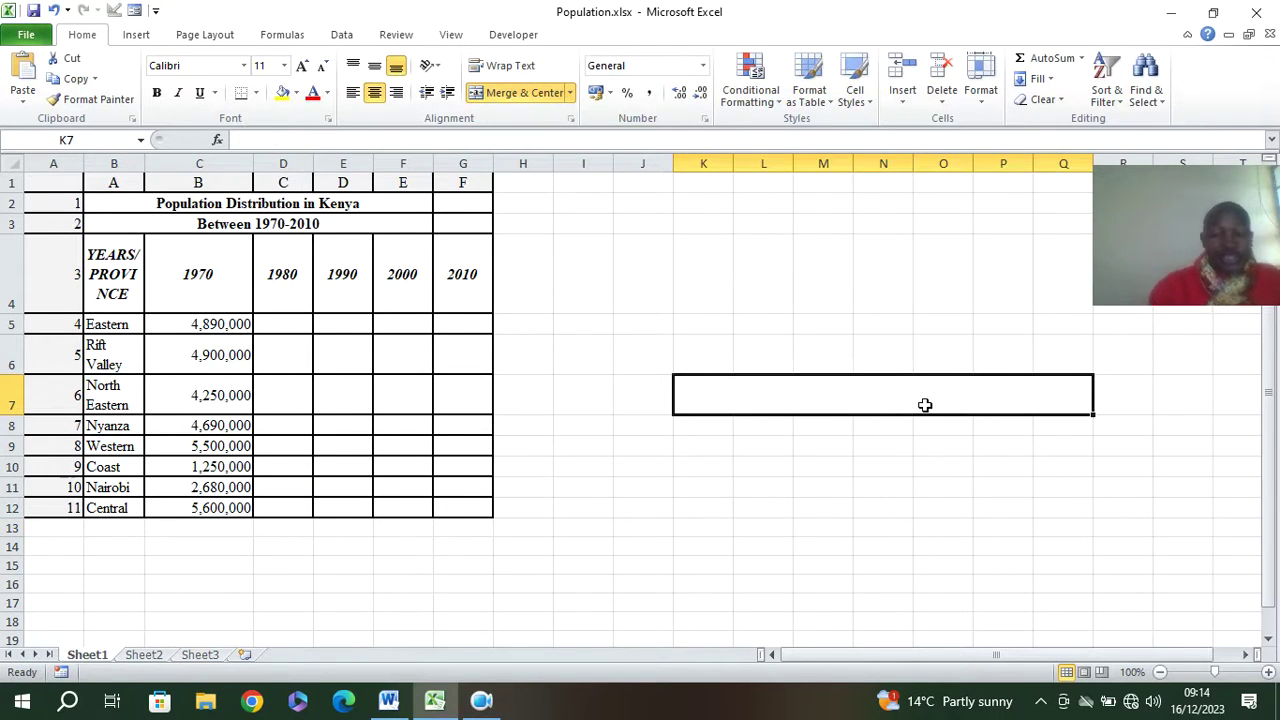
# Step: Copy the name POP1 from question (d)(i) in Word and rename Sheet1 in Excel as POP1
pyautogui.click(405, 698)
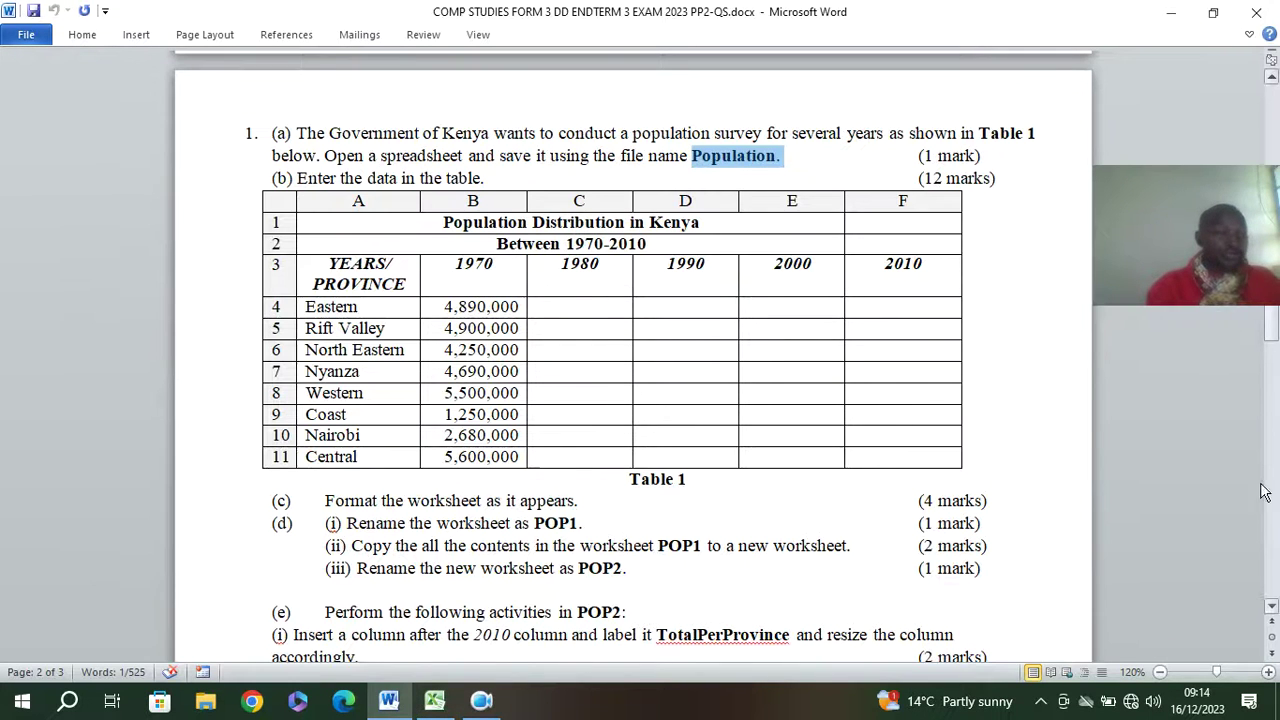
pyautogui.scroll(-2, 404, 537)
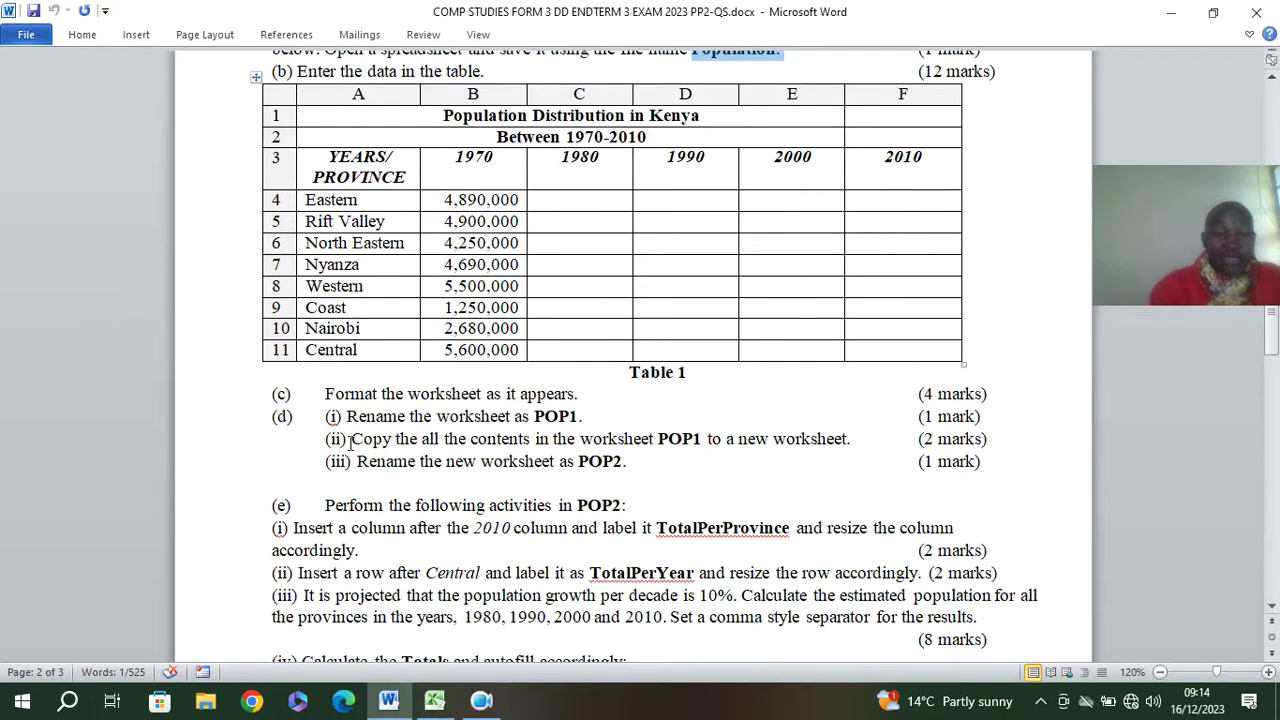
pyautogui.moveTo(578, 420); pyautogui.dragTo(532, 424)
pyautogui.hotkey('ctrl', 'c')
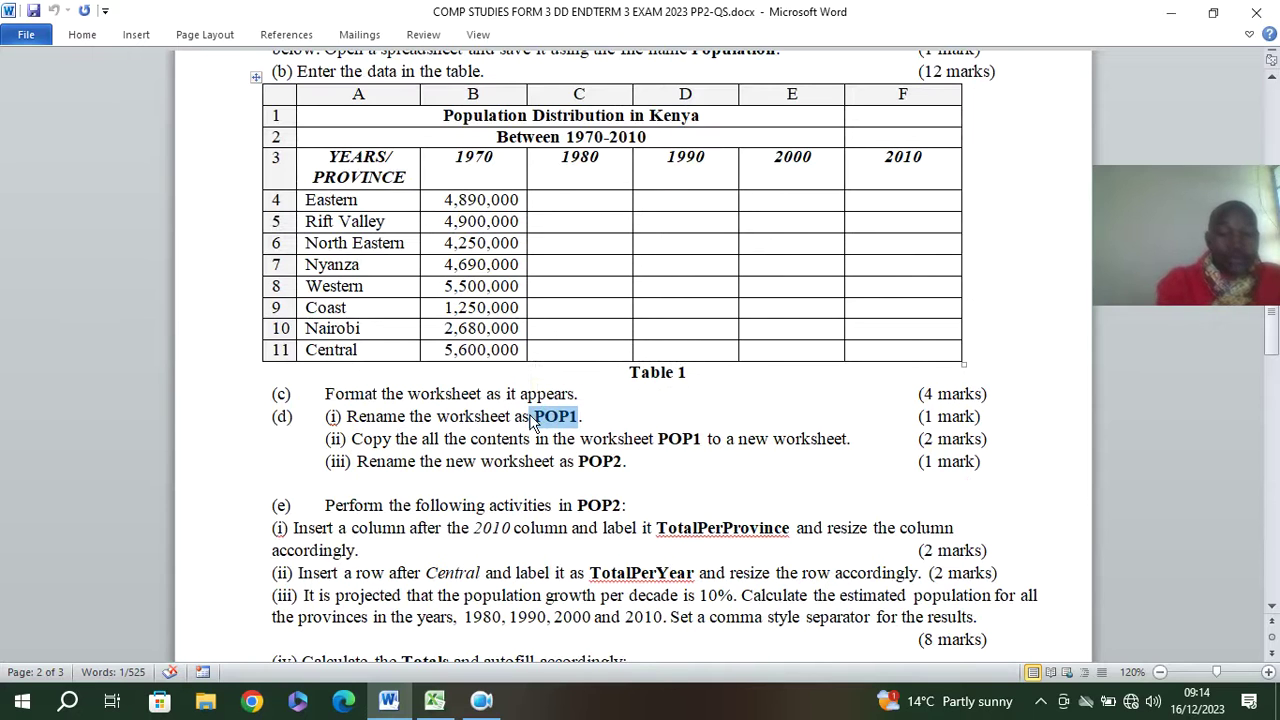
pyautogui.click(434, 700)
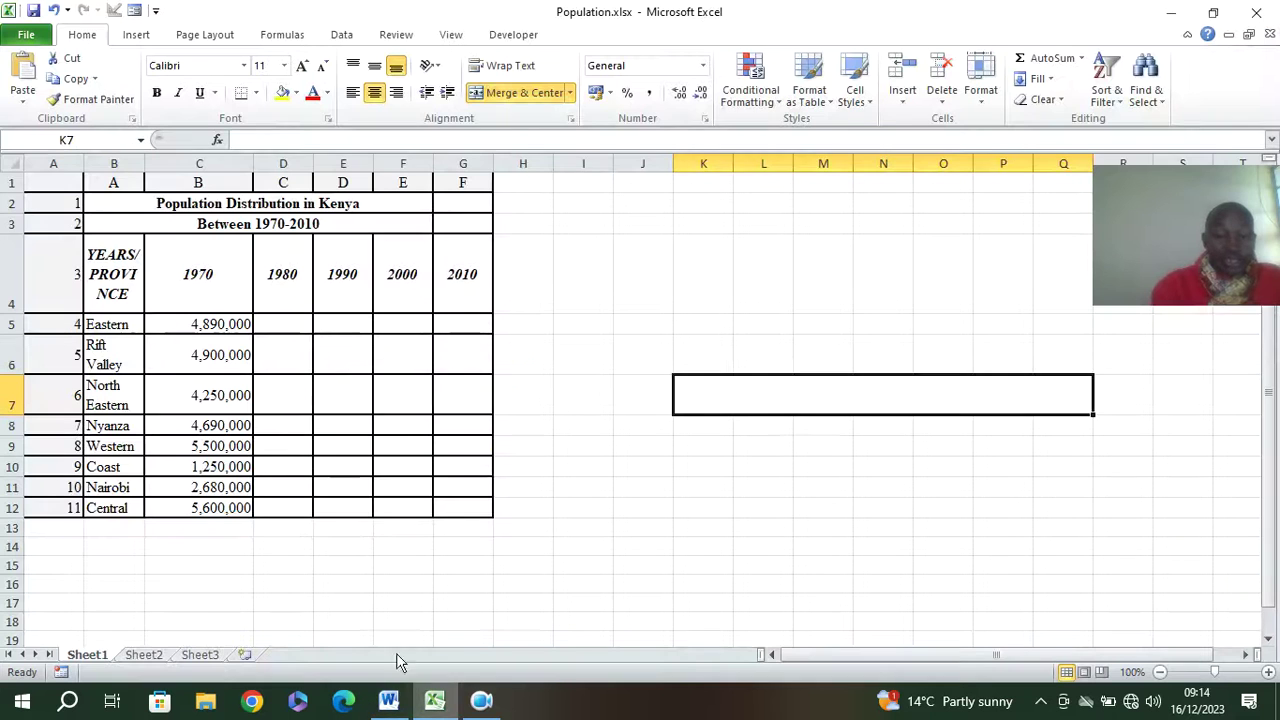
pyautogui.doubleClick(87, 655)
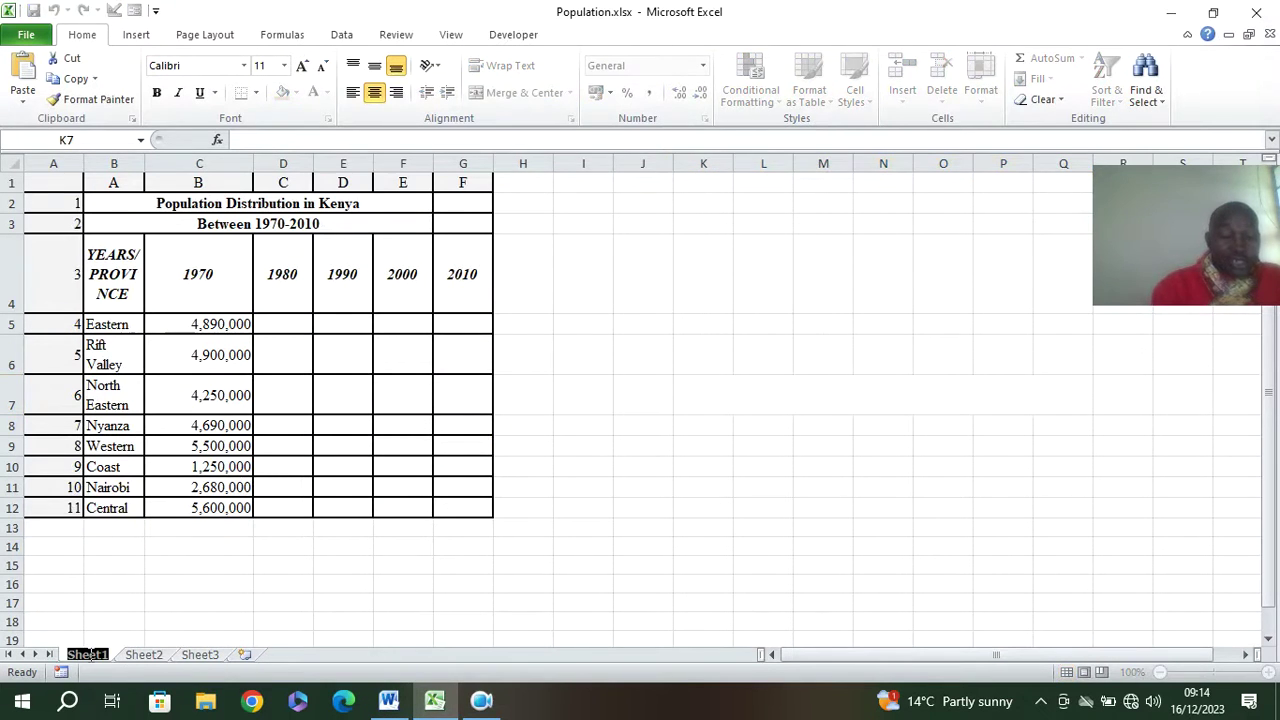
pyautogui.hotkey('ctrl', 'v')
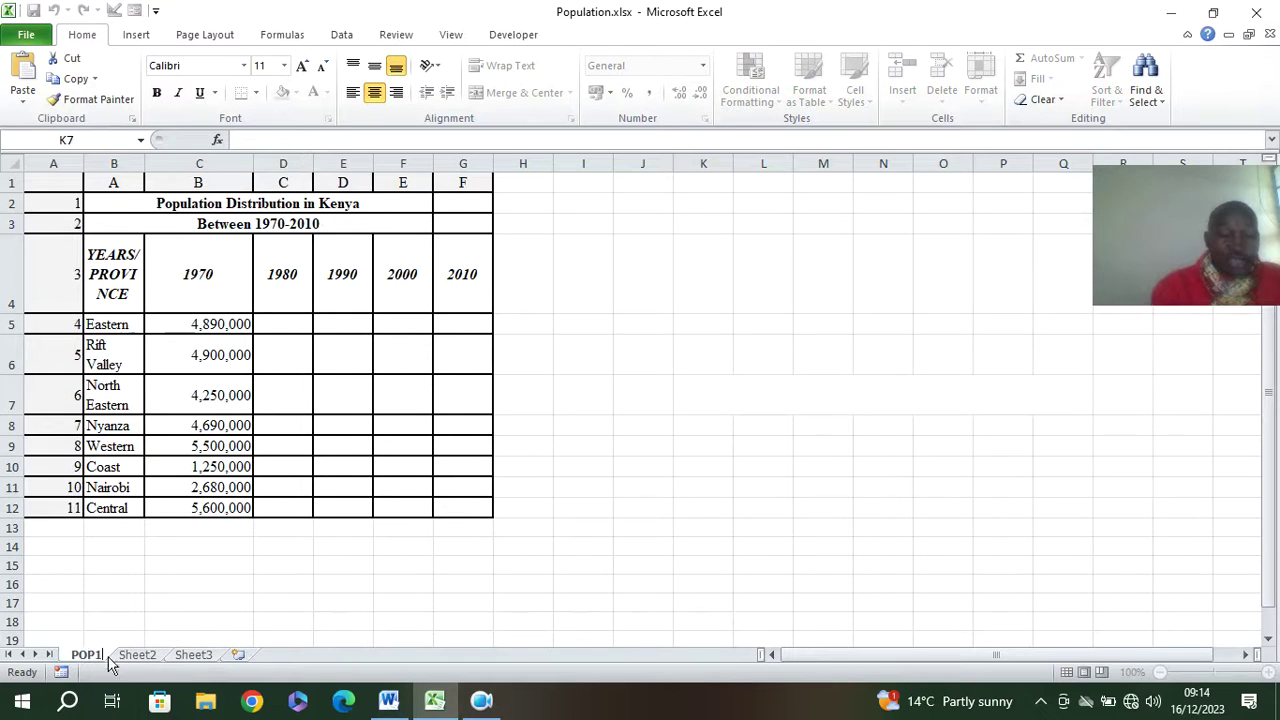
pyautogui.click(523, 340)
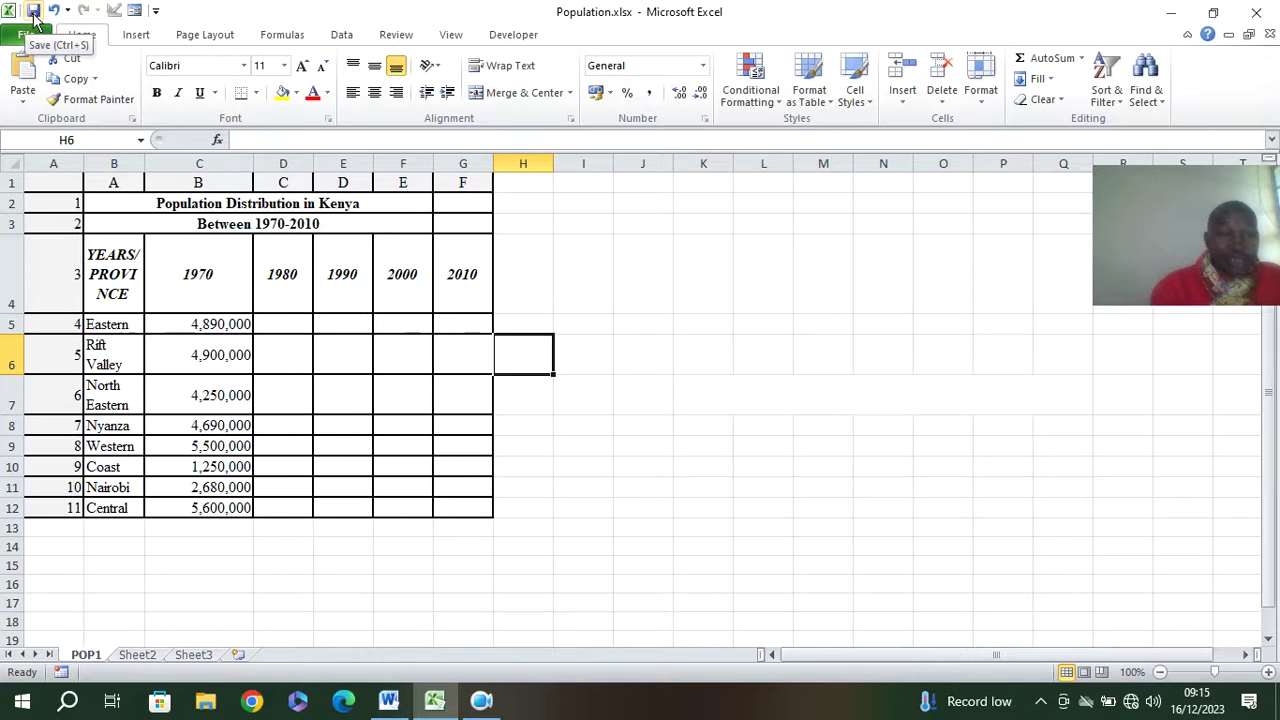
# Step: Check question (d) in Word, copy A1:G12 from POP1 in Excel to cell A1 of Sheet2 and fit column C to its contents
pyautogui.click(388, 702)
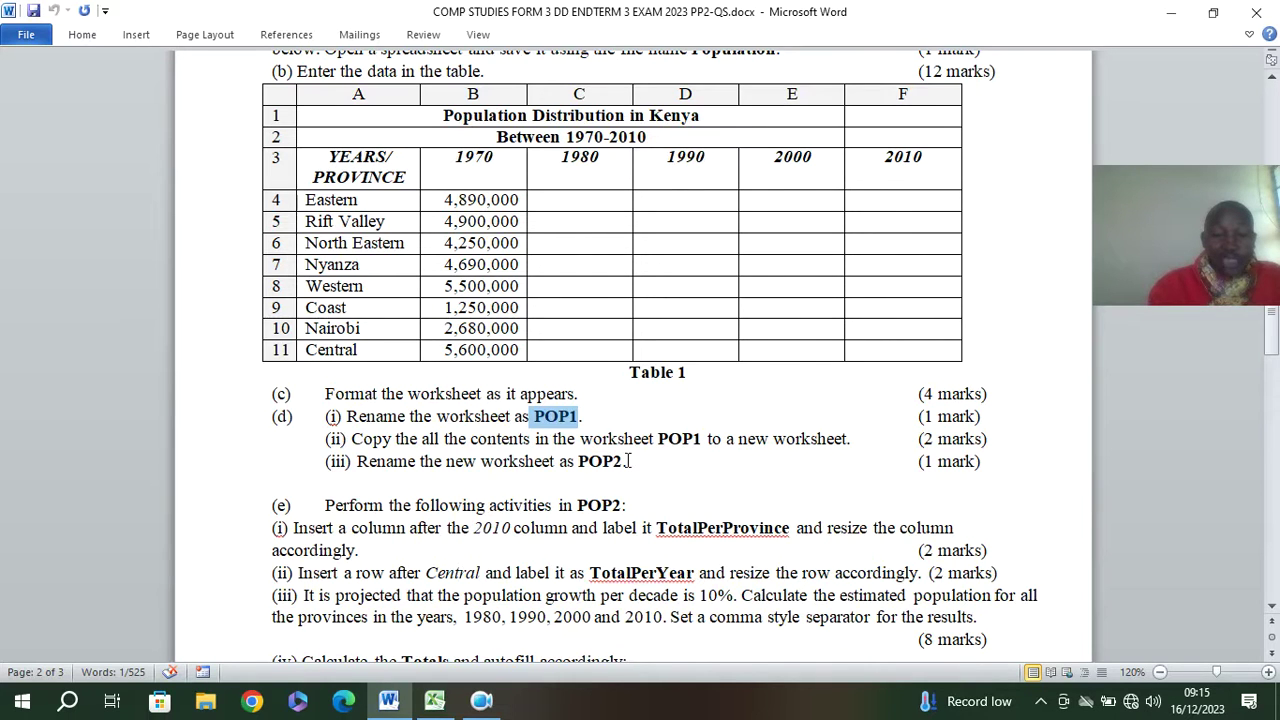
pyautogui.moveTo(626, 460); pyautogui.dragTo(579, 460)
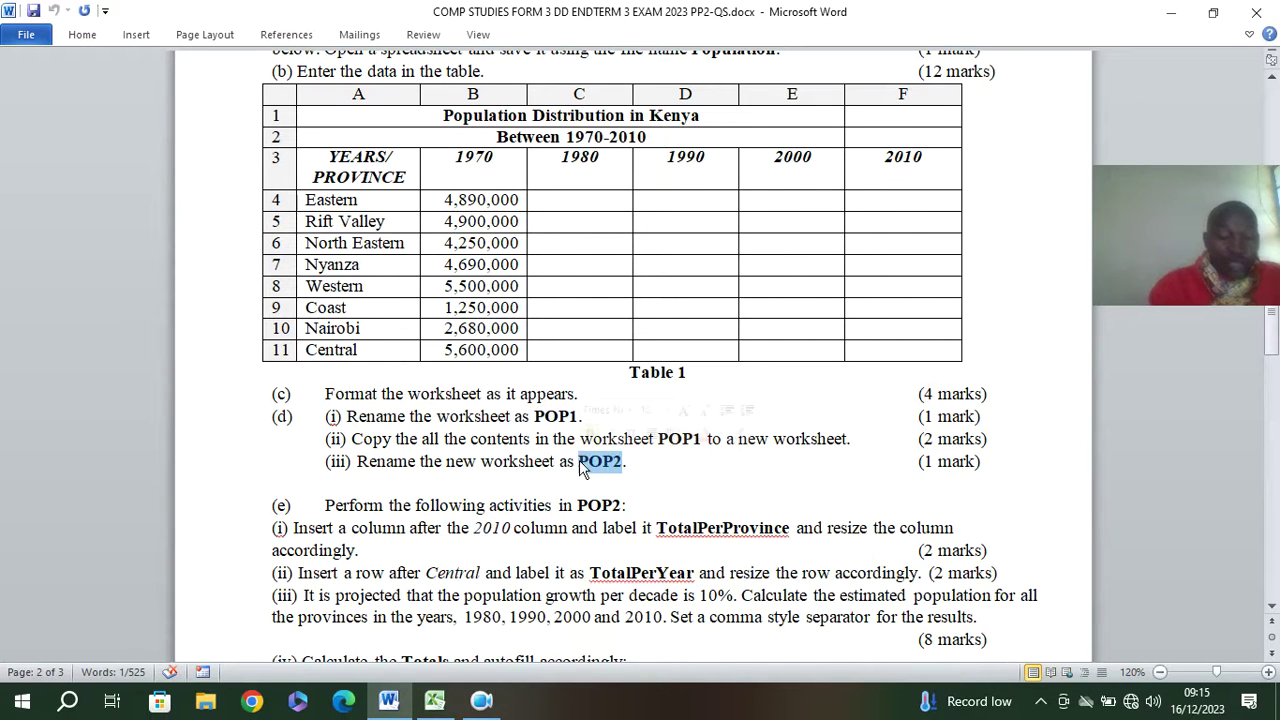
pyautogui.click(435, 700)
pyautogui.moveTo(53, 183); pyautogui.dragTo(475, 521)
pyautogui.click(72, 78)
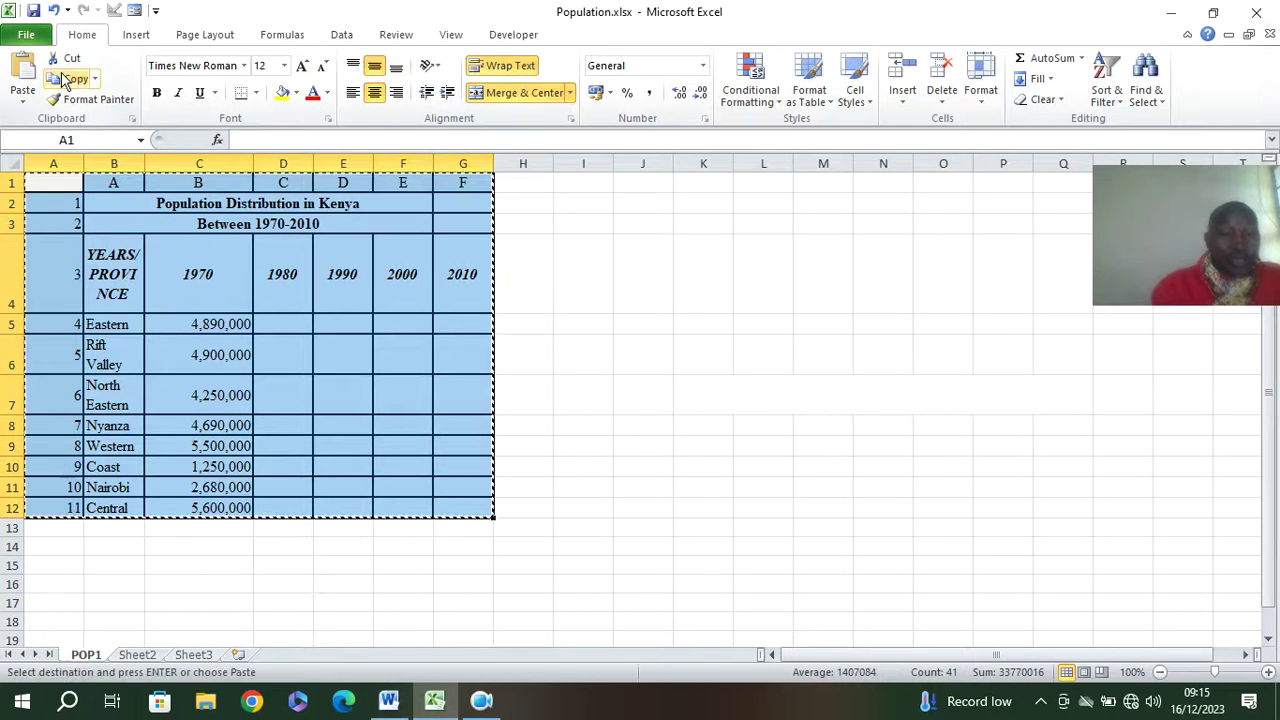
pyautogui.click(137, 655)
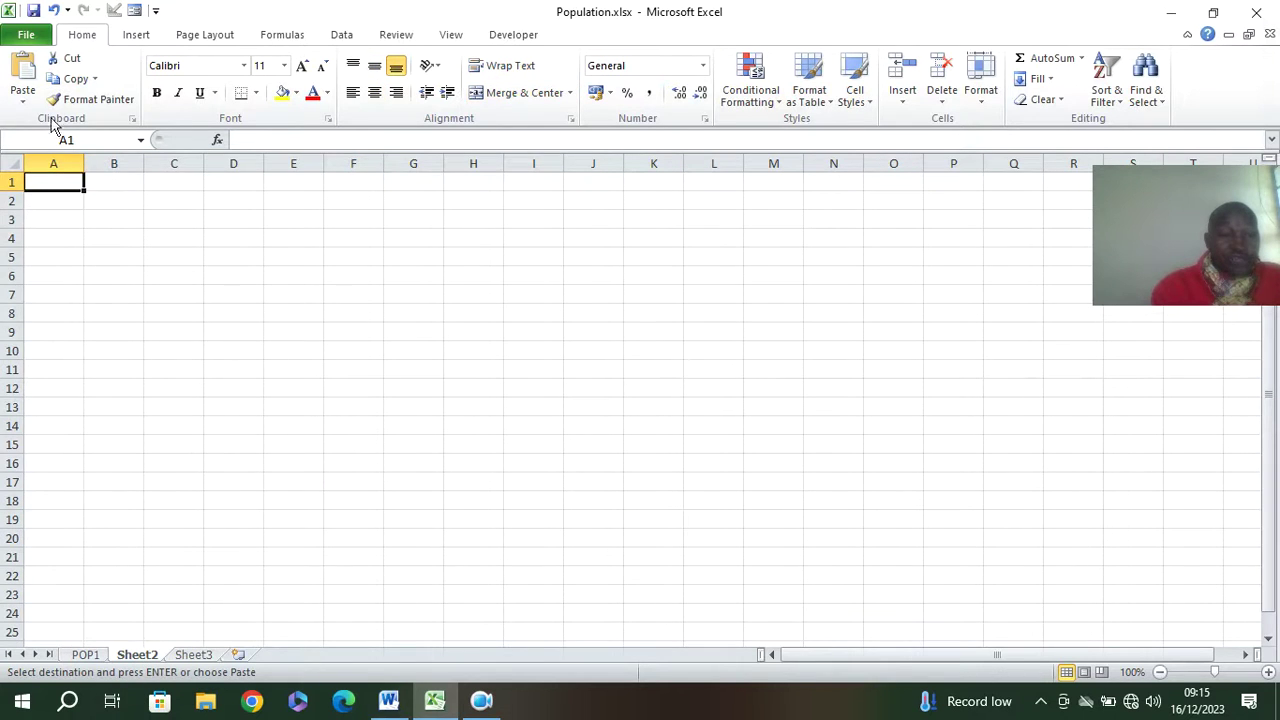
pyautogui.click(22, 80)
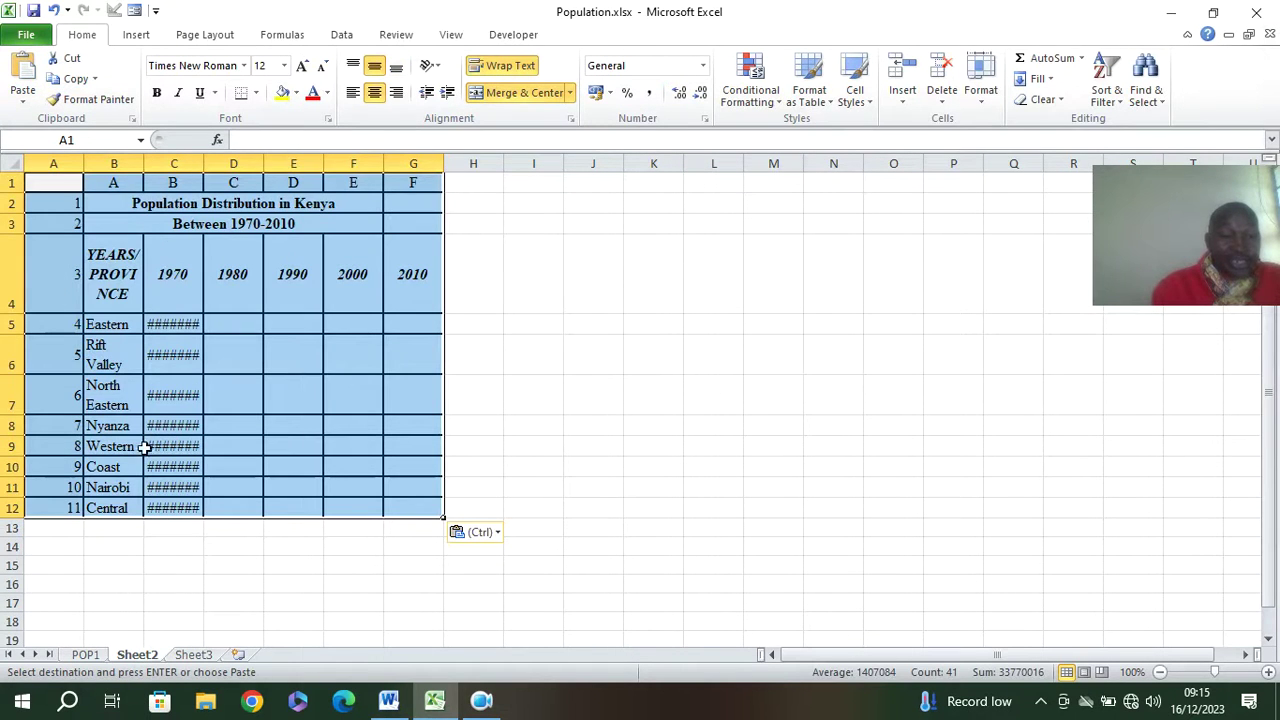
pyautogui.doubleClick(204, 163)
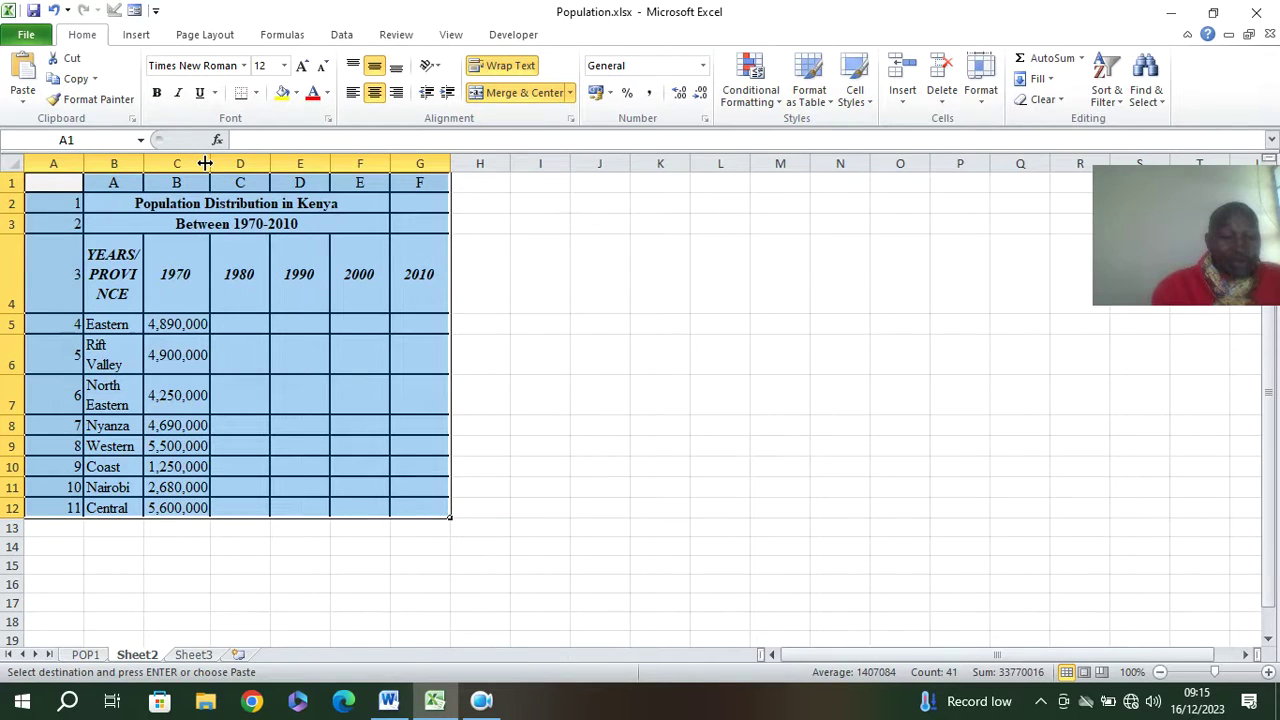
# Step: Rename Sheet2 as POP2
pyautogui.doubleClick(137, 655)
pyautogui.write('PO')
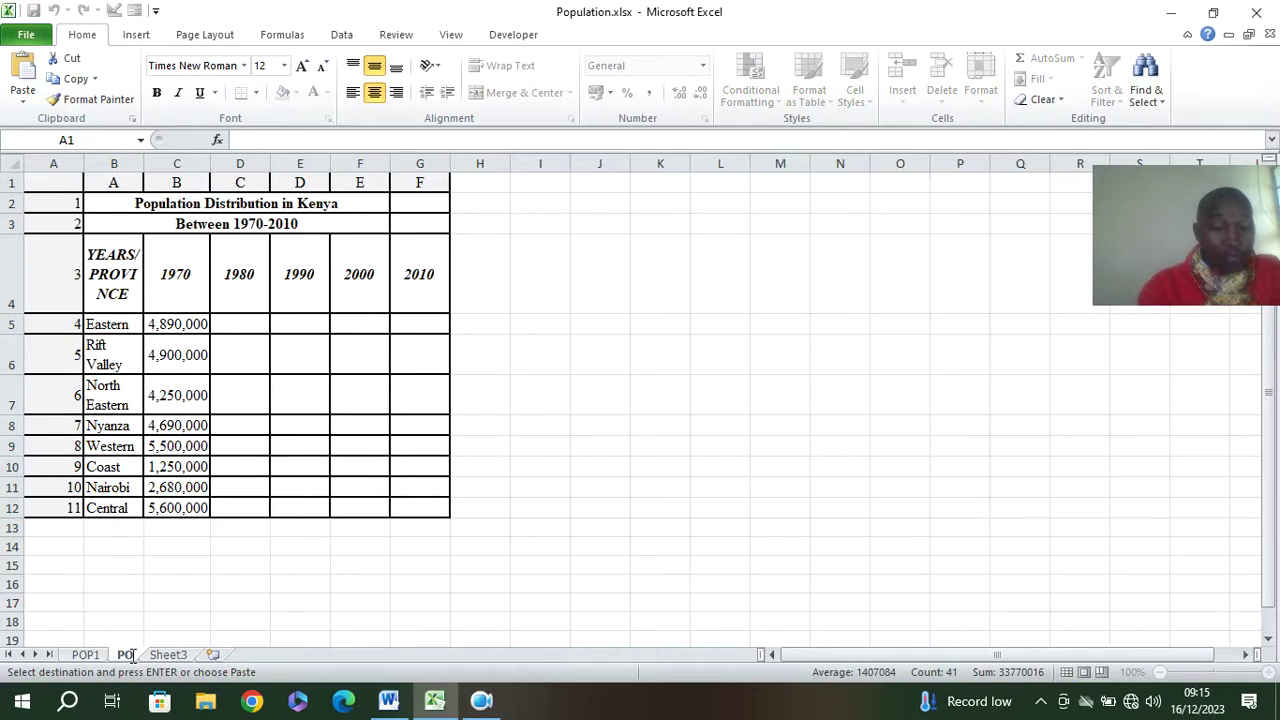
pyautogui.write('P2')
pyautogui.press('Return')
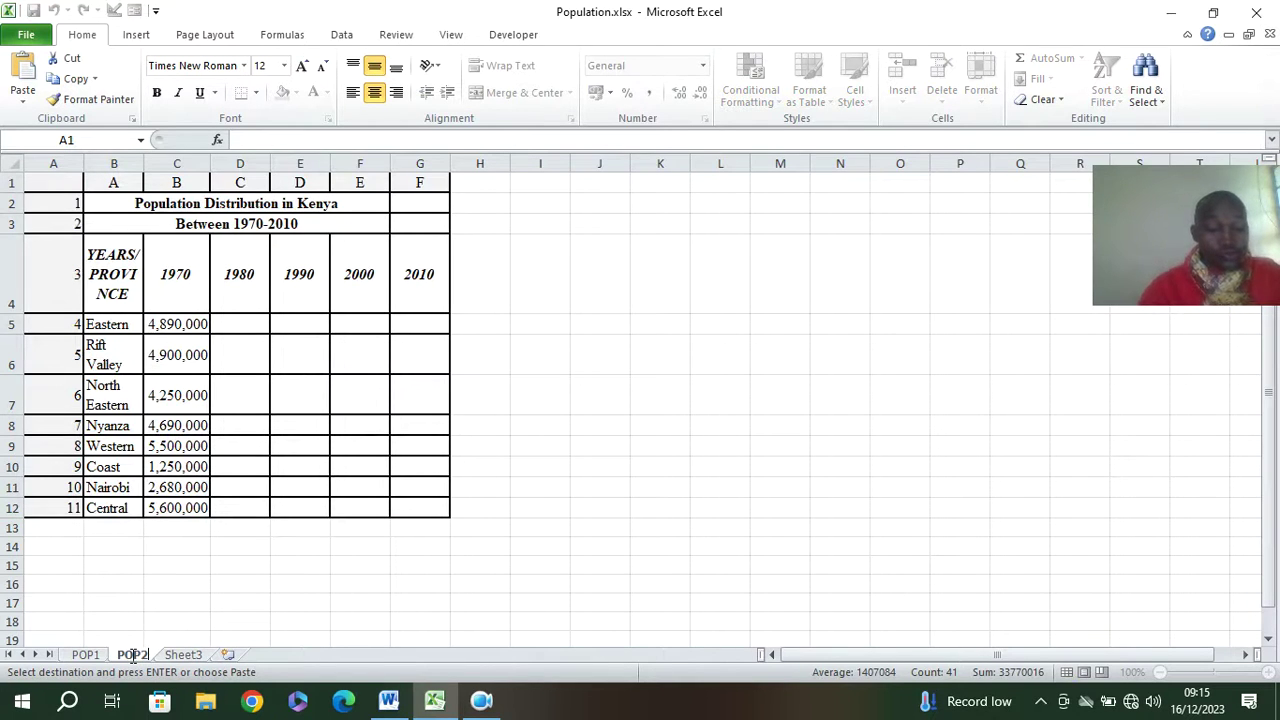
# Step: Switch to the exam document in Word, read question (e) and copy the label TotalPerProvince from part (i)
pyautogui.hotkey('alt', 'Tab')
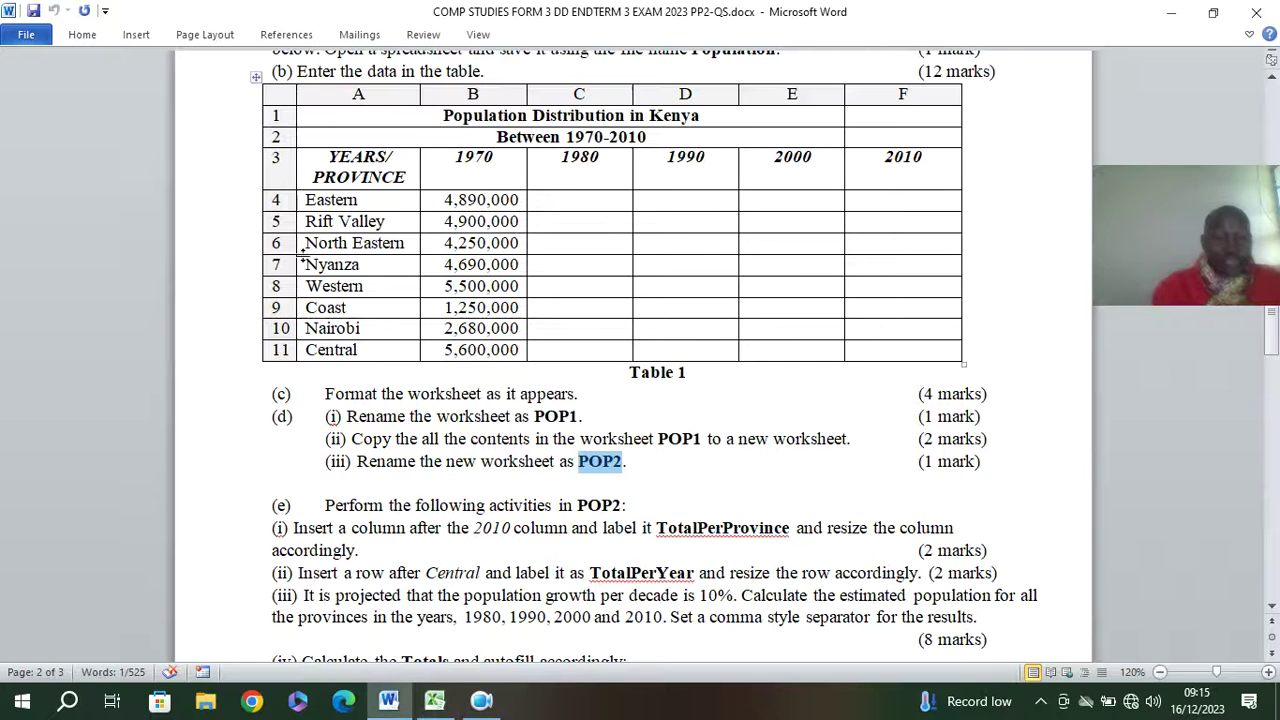
pyautogui.scroll(-1, 520, 520)
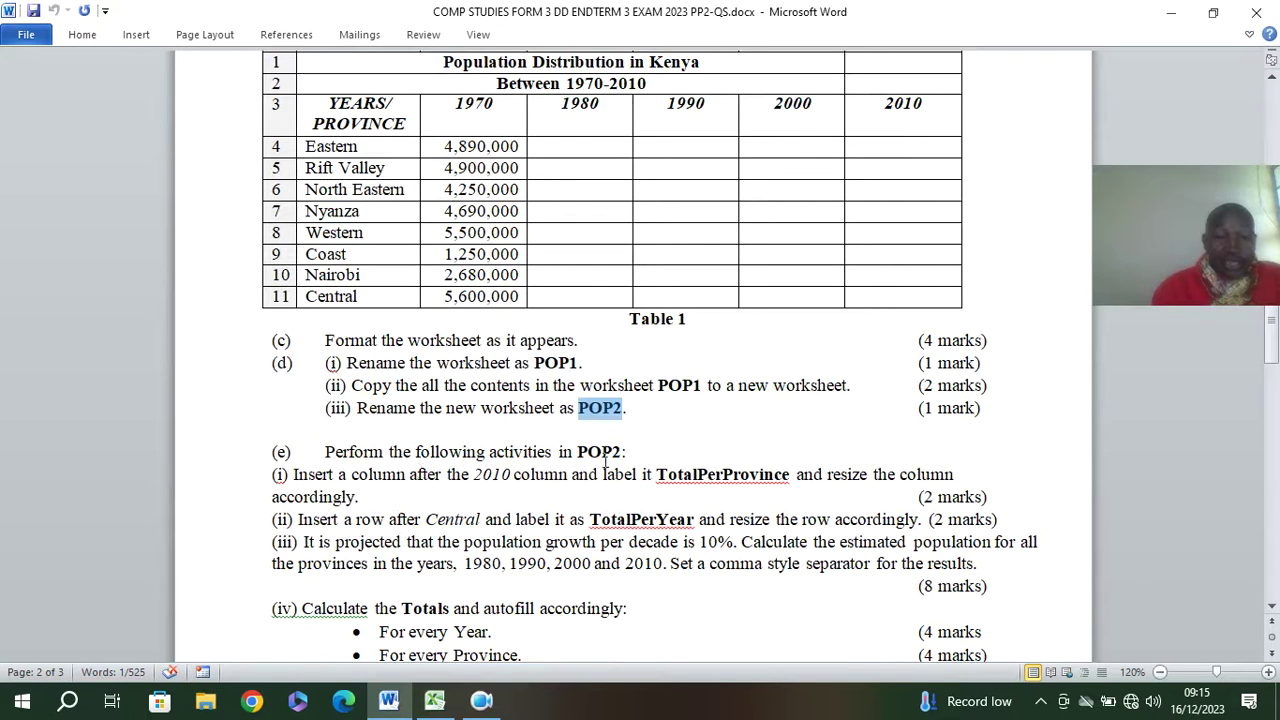
pyautogui.scroll(-1, 310, 507)
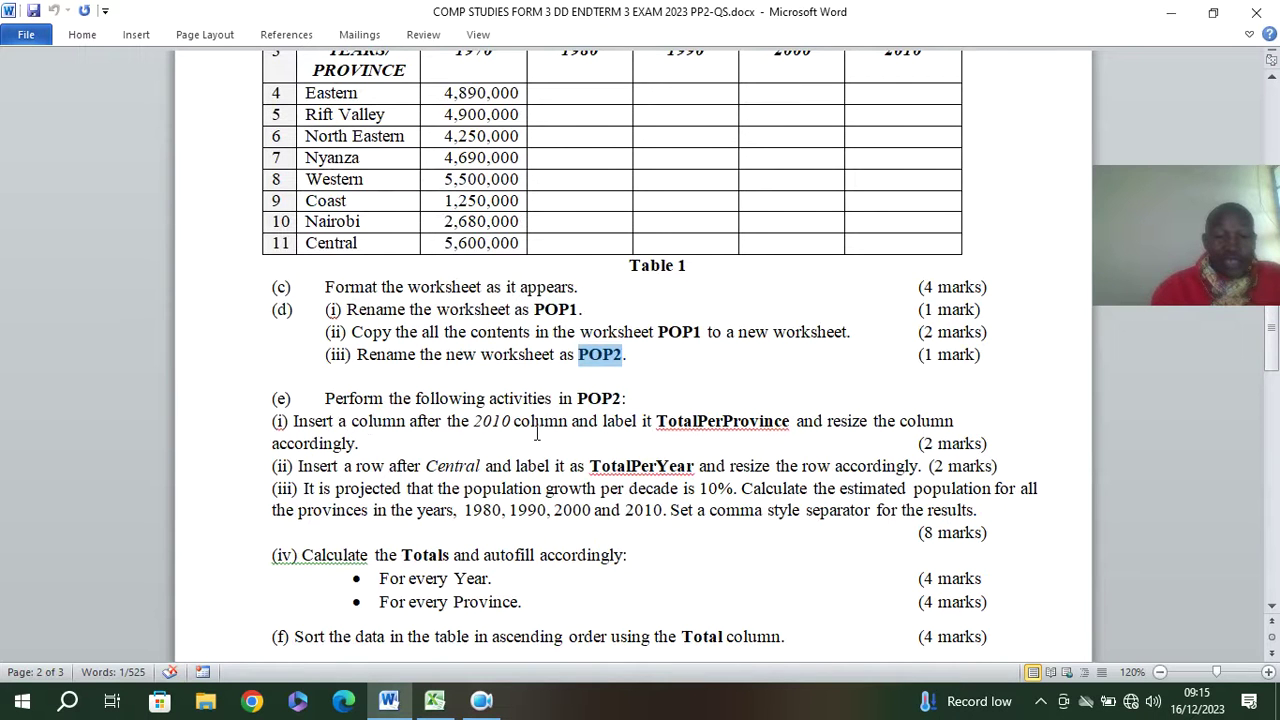
pyautogui.scroll(2, 456, 388)
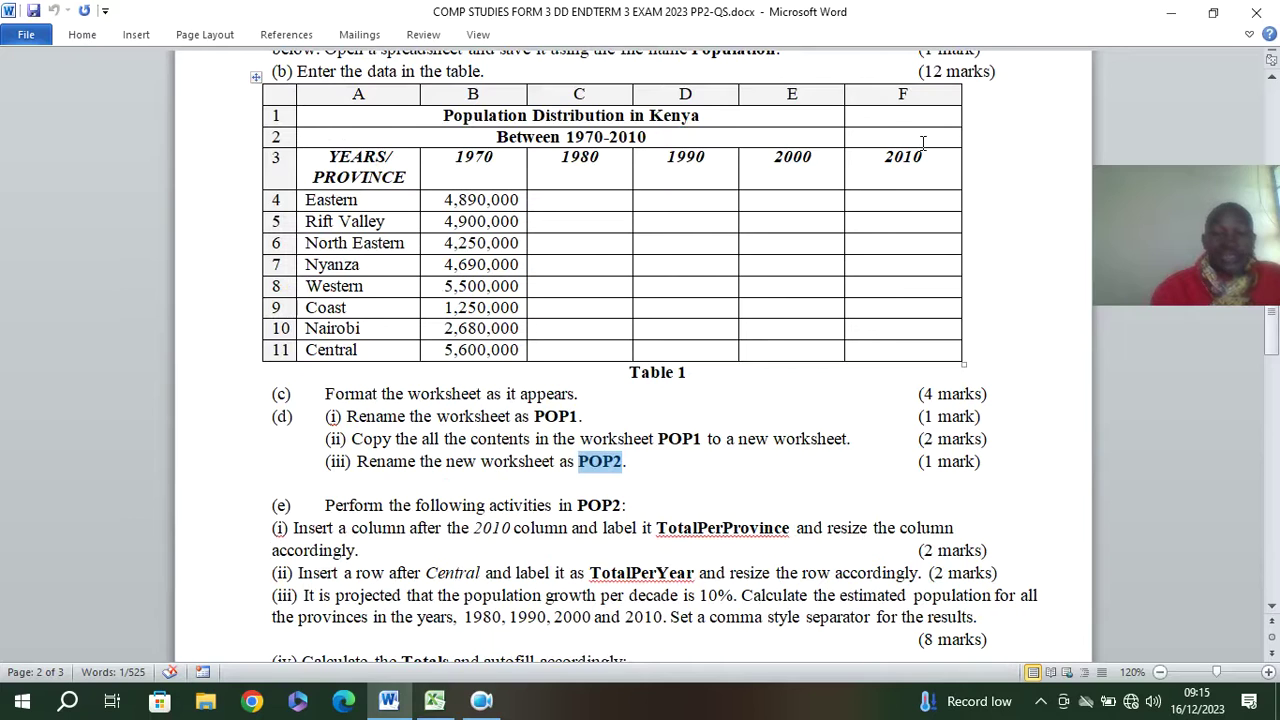
pyautogui.scroll(-2, 451, 548)
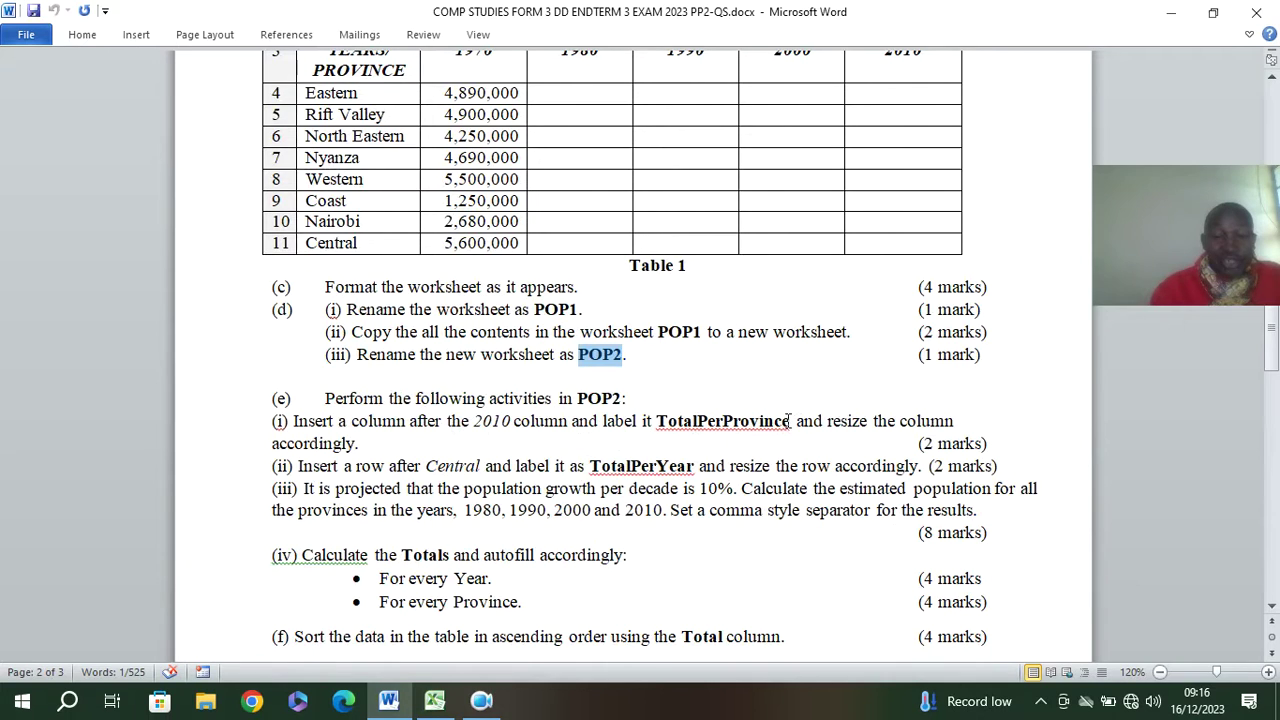
pyautogui.moveTo(789, 421); pyautogui.dragTo(658, 425)
pyautogui.hotkey('ctrl', 'c')
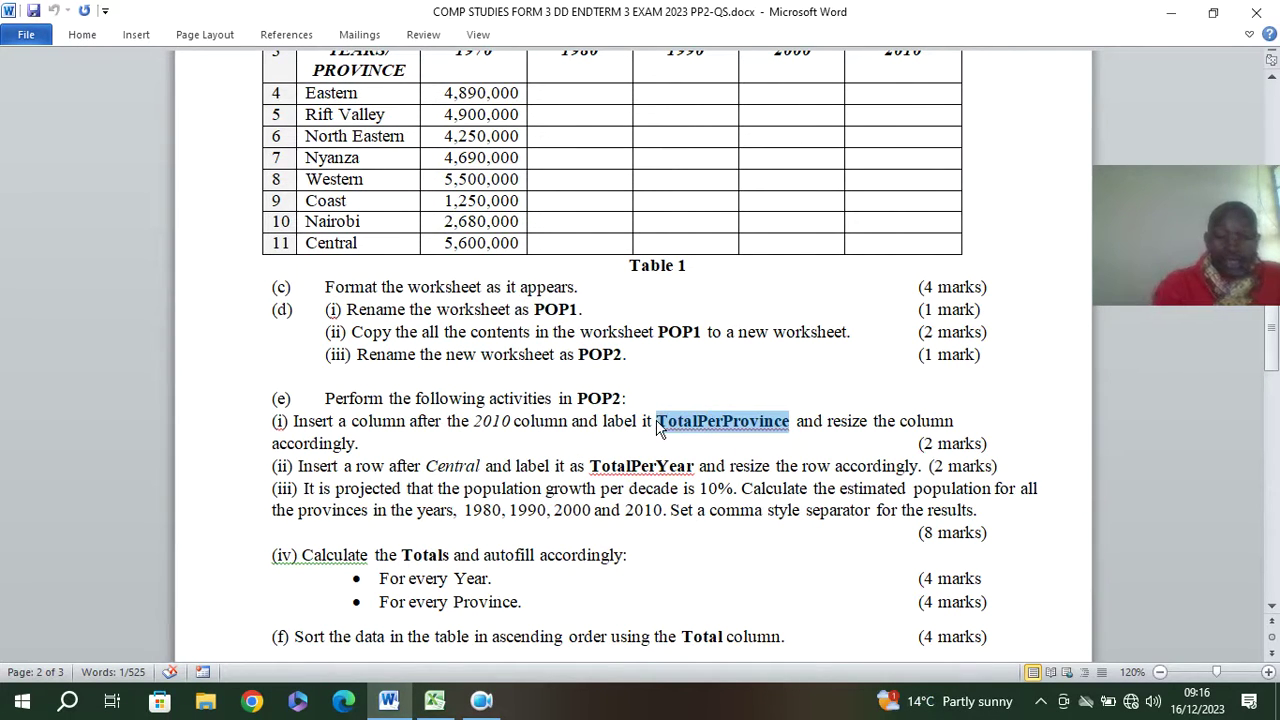
# Step: Check Table 1 in Word, paste the label TotalPerProvince into H2 of POP2 in Excel and fit column H to its contents
pyautogui.scroll(3, 735, 435)
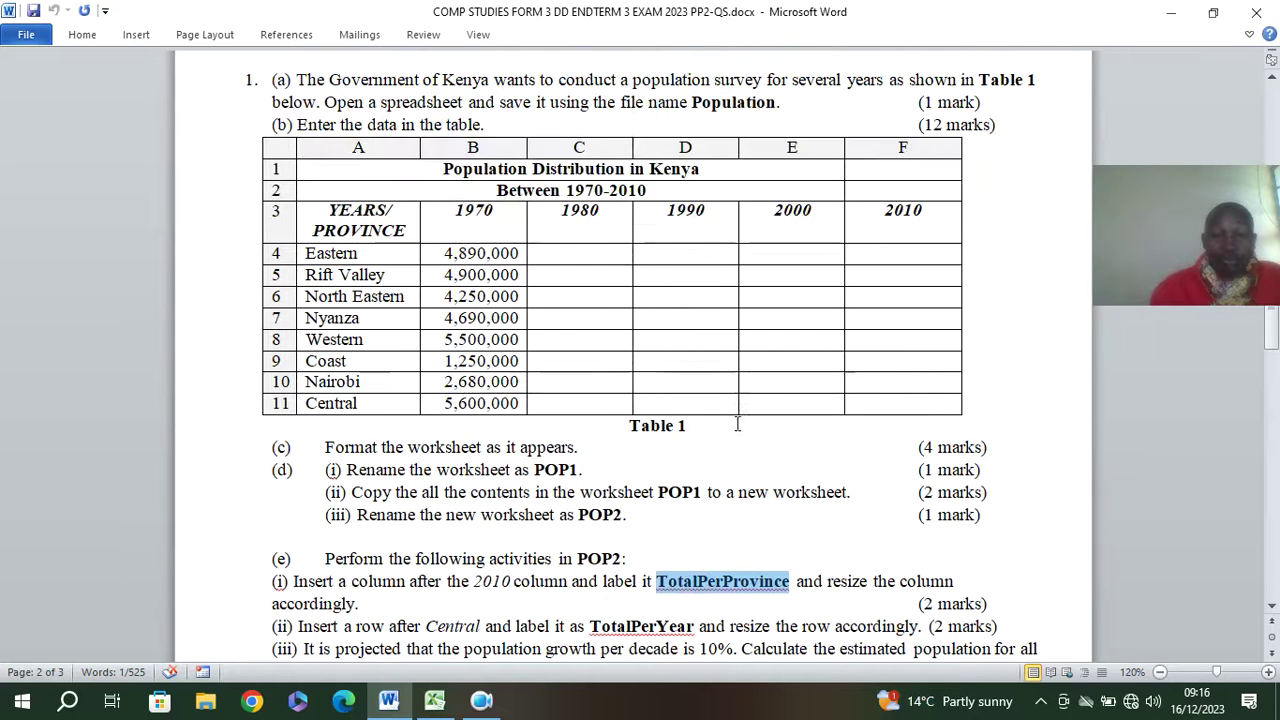
pyautogui.click(434, 700)
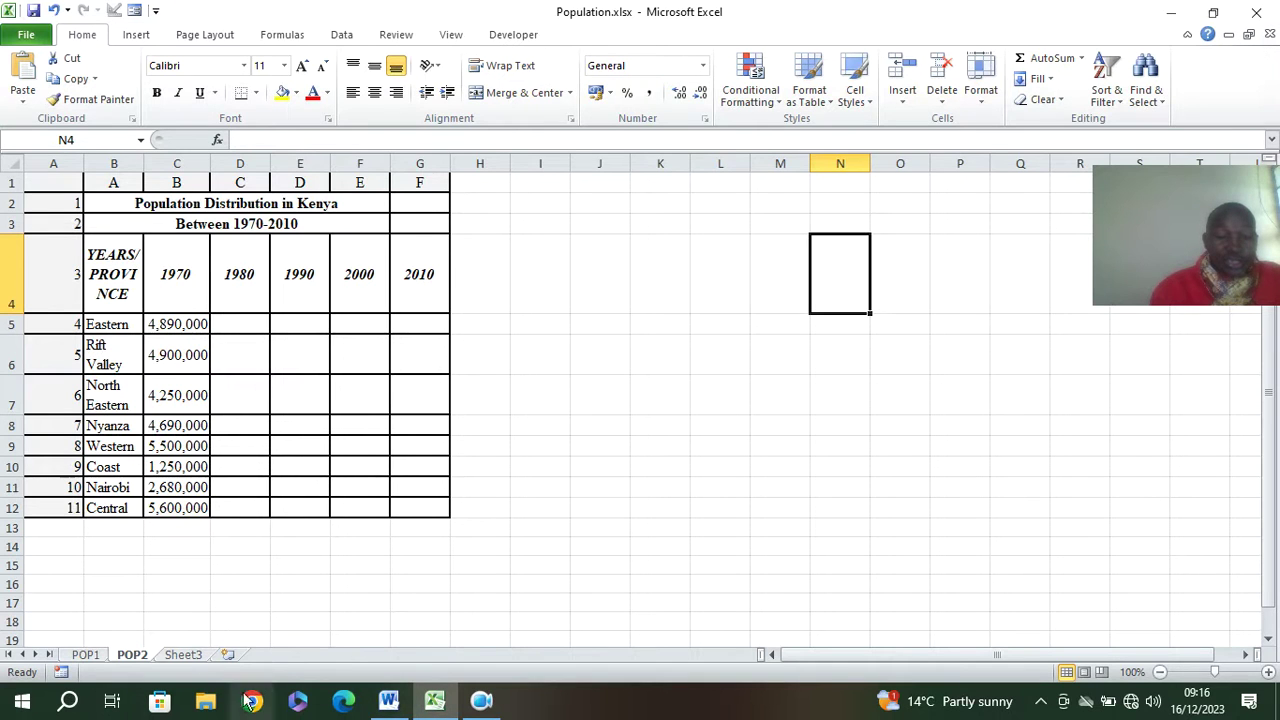
pyautogui.click(388, 705)
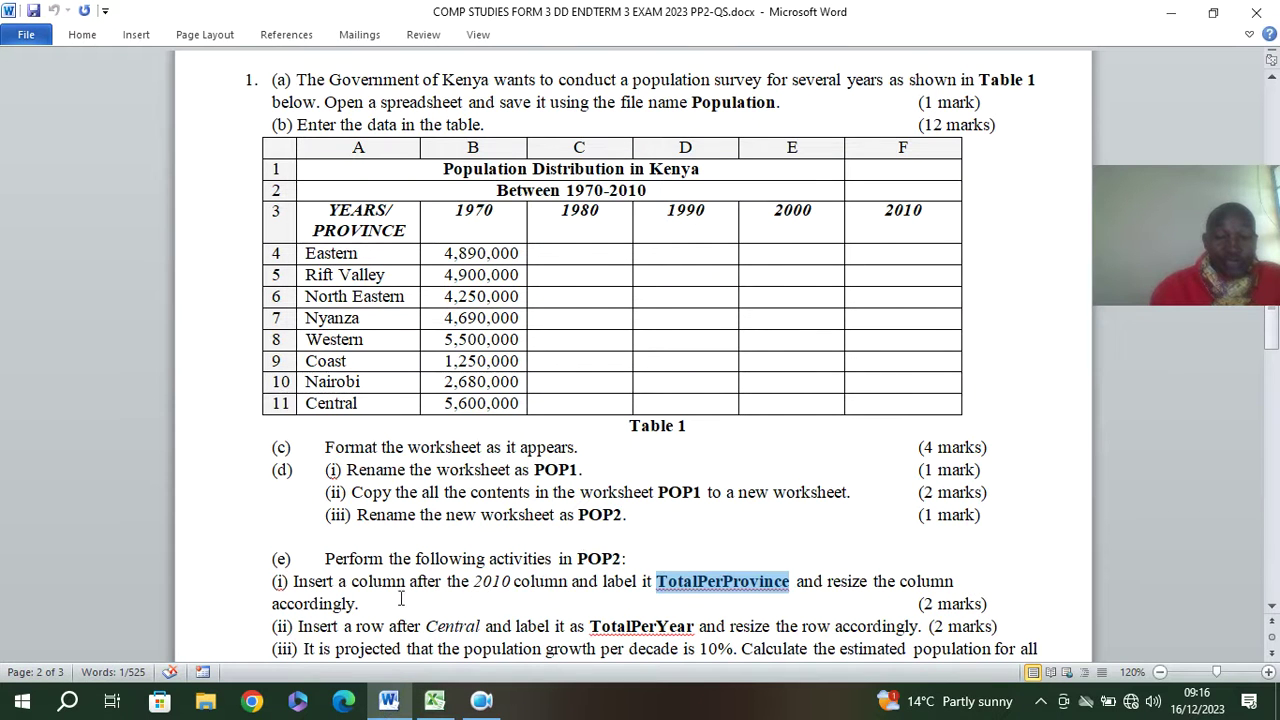
pyautogui.click(434, 700)
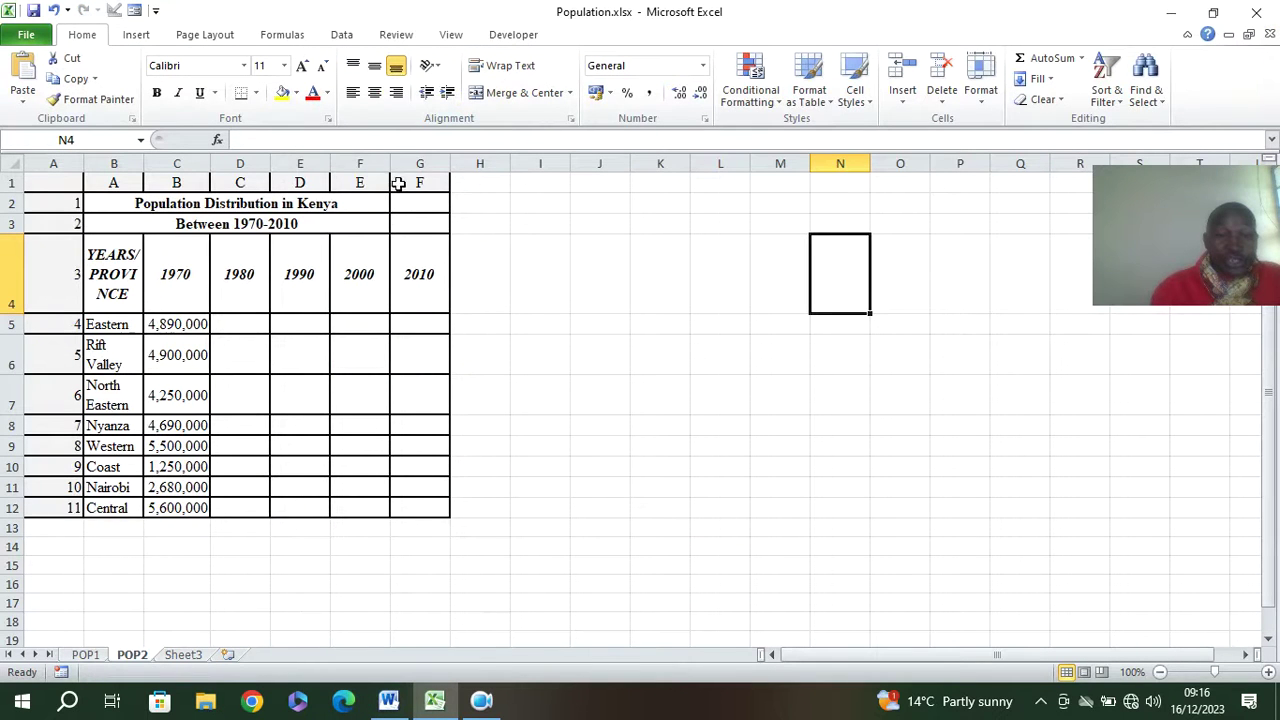
pyautogui.click(482, 163)
pyautogui.click(475, 203)
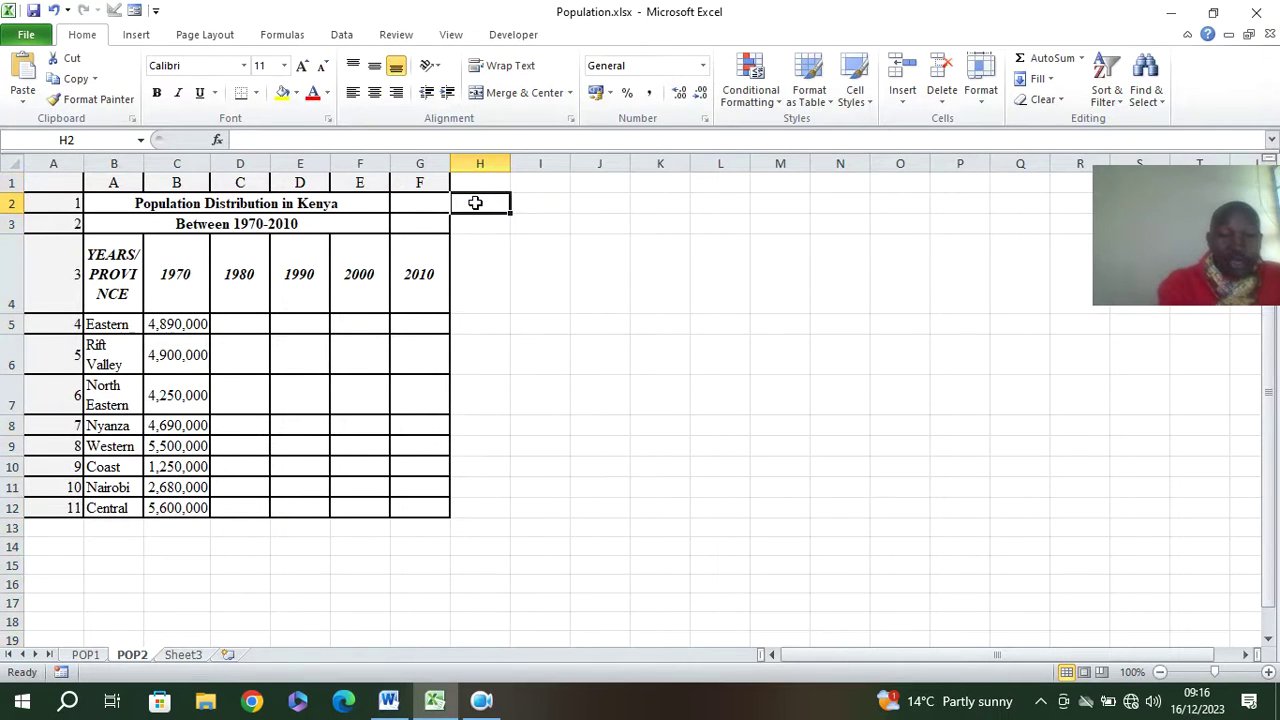
pyautogui.hotkey('ctrl', 'v')
pyautogui.doubleClick(510, 163)
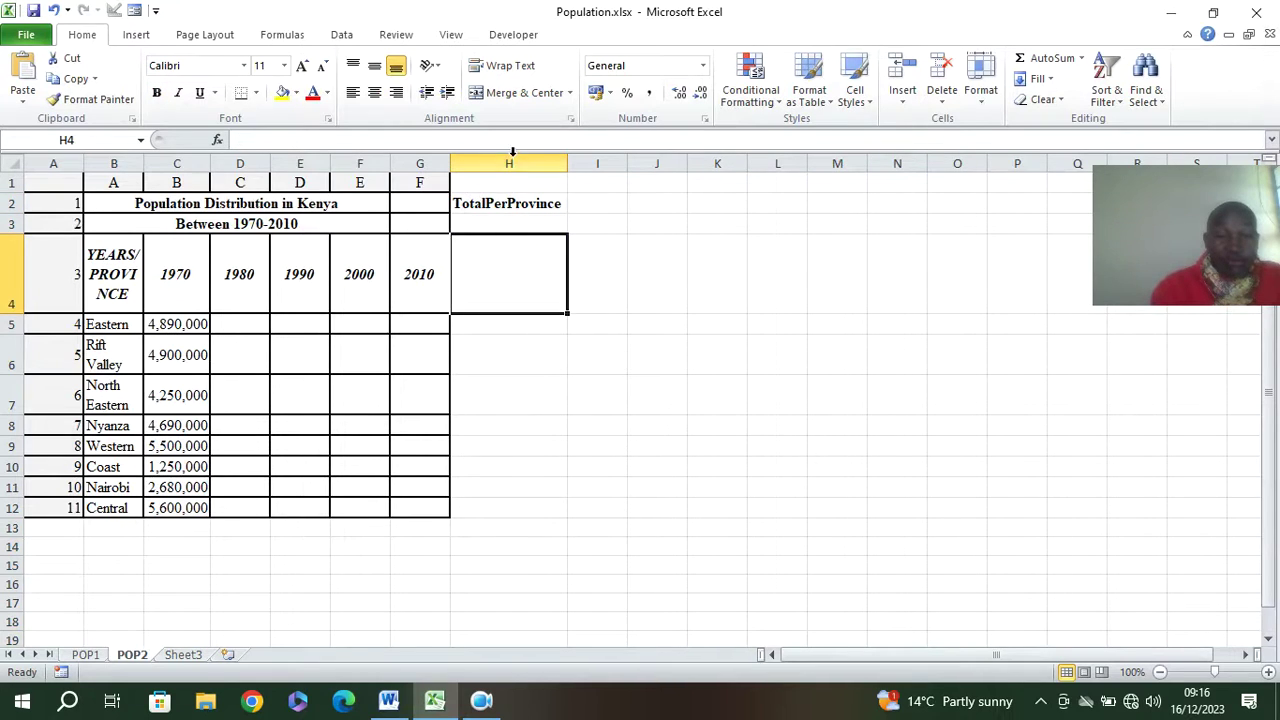
# Step: Apply all borders to H2:H12
pyautogui.moveTo(528, 205); pyautogui.dragTo(563, 509)
pyautogui.click(256, 93)
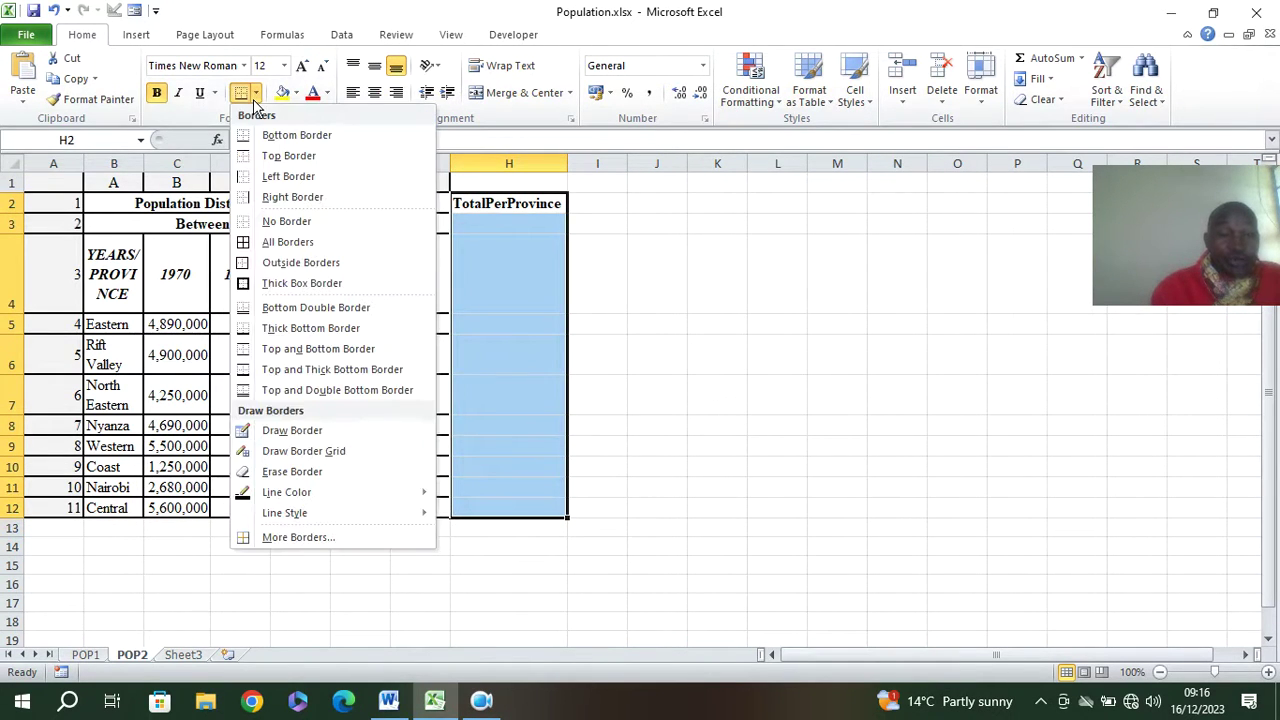
pyautogui.click(273, 243)
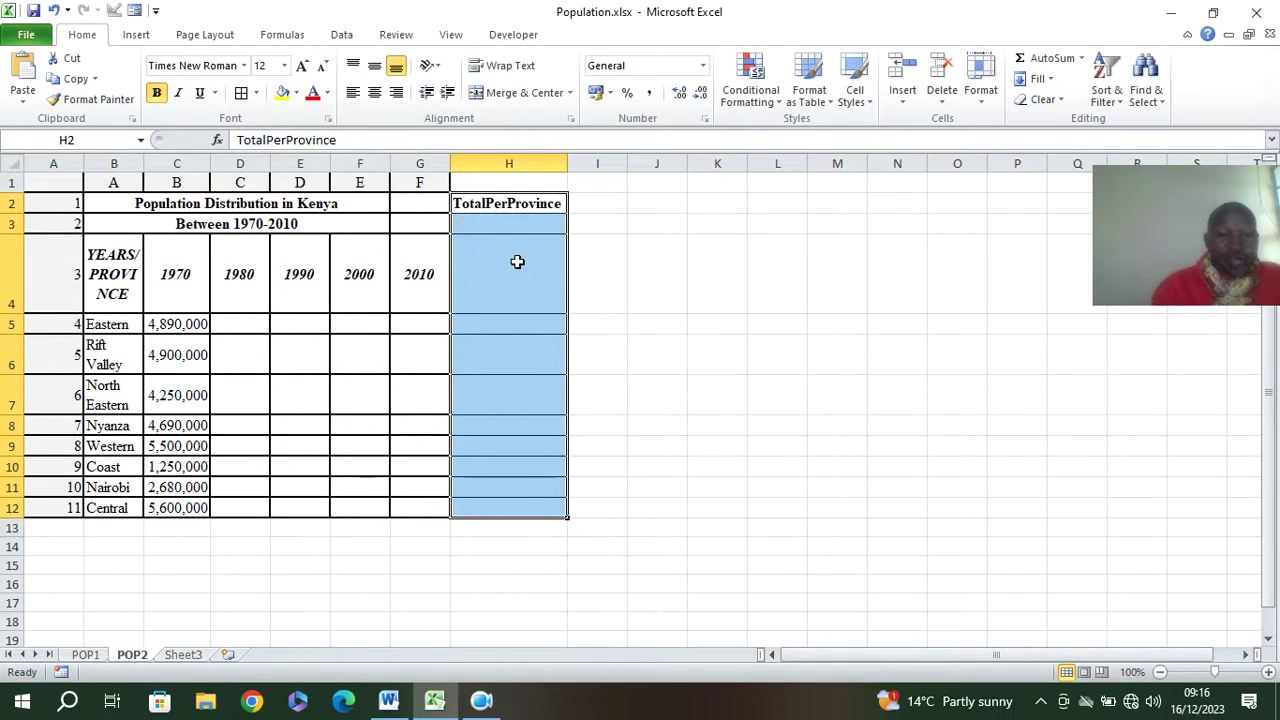
# Step: Move the TotalPerProvince label from H2 onto G4, replacing the cell's contents, and fit column G to the label
pyautogui.click(497, 206)
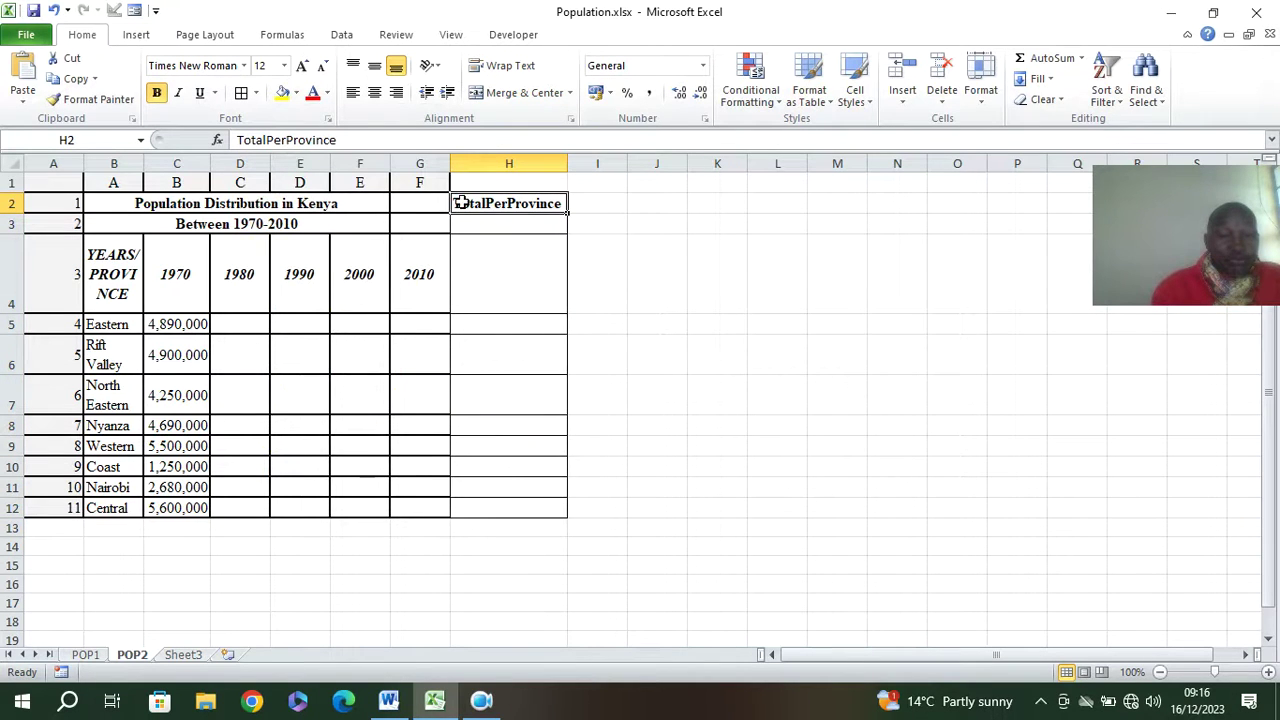
pyautogui.moveTo(459, 197); pyautogui.dragTo(451, 278)
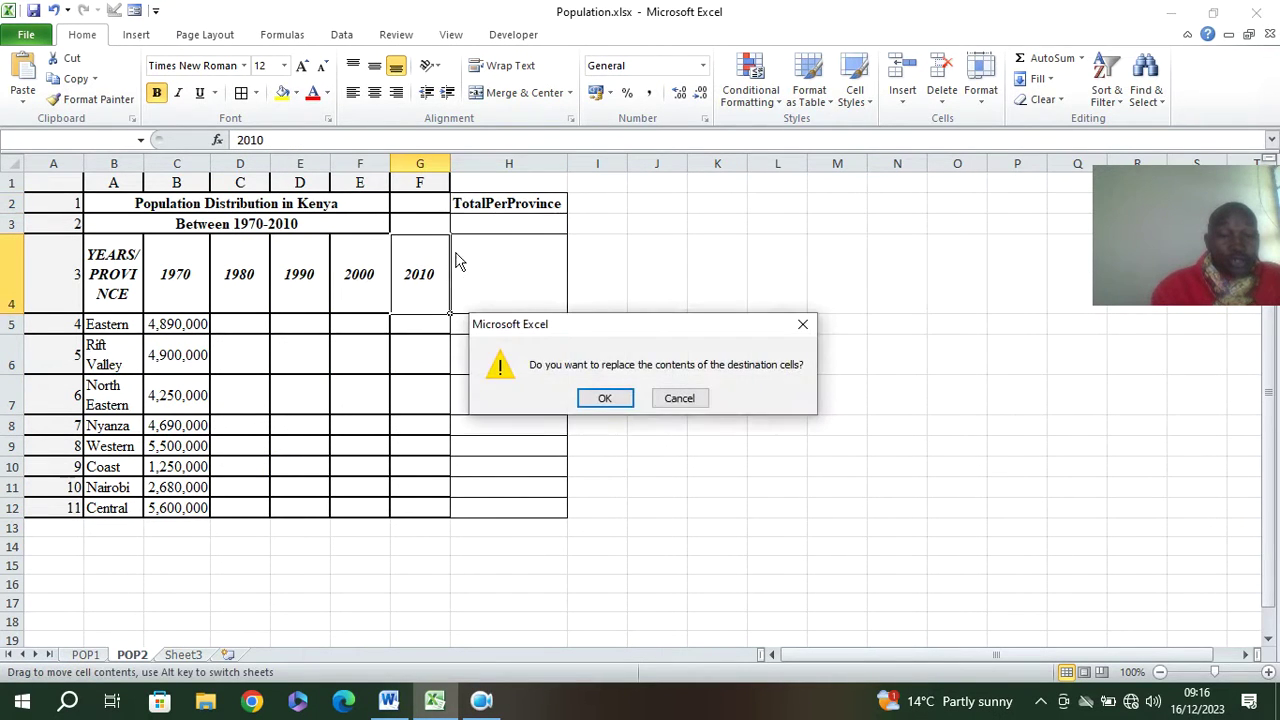
pyautogui.click(596, 397)
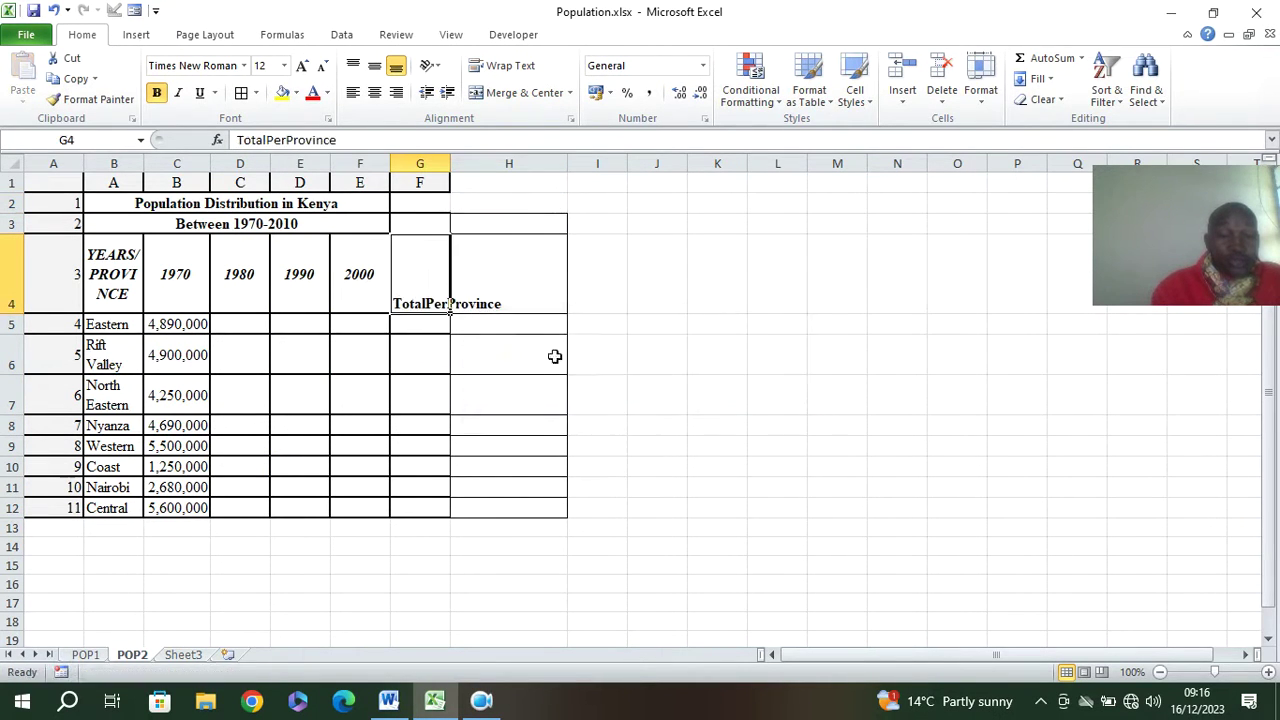
pyautogui.click(524, 292)
pyautogui.click(455, 163)
pyautogui.doubleClick(450, 163)
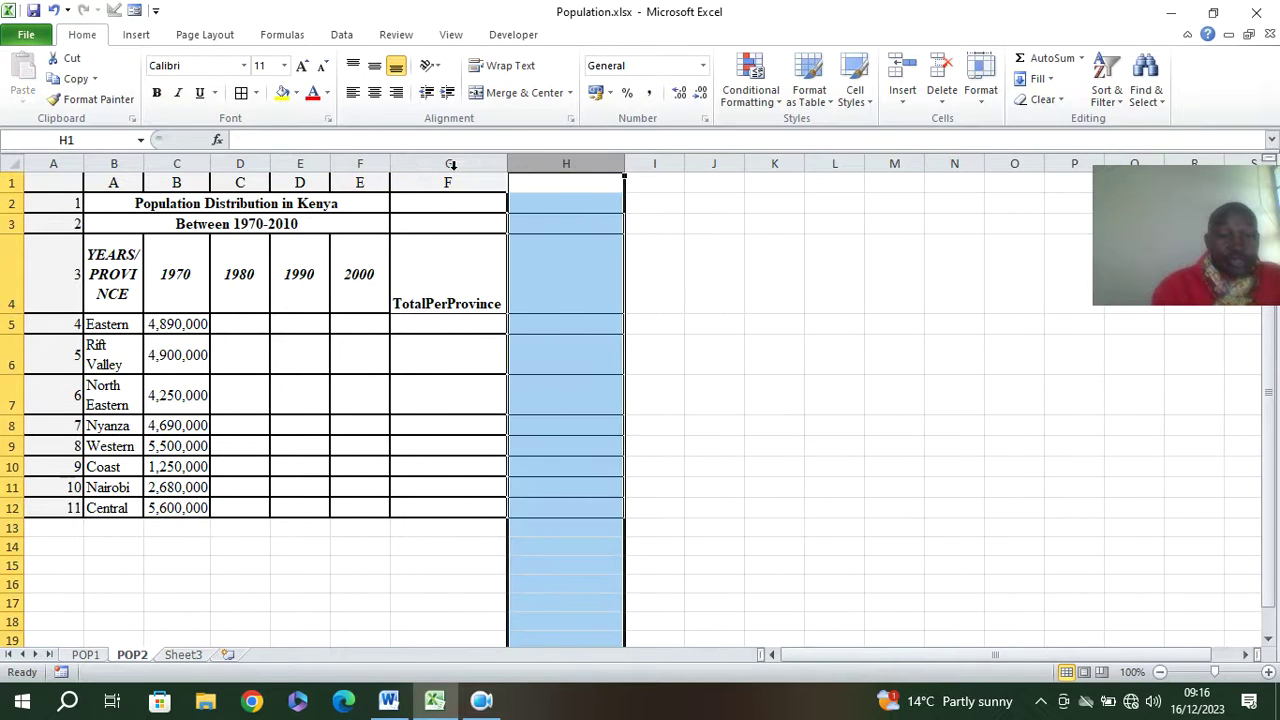
# Step: Delete the empty bordered column H
pyautogui.click(600, 280)
pyautogui.rightClick(577, 164)
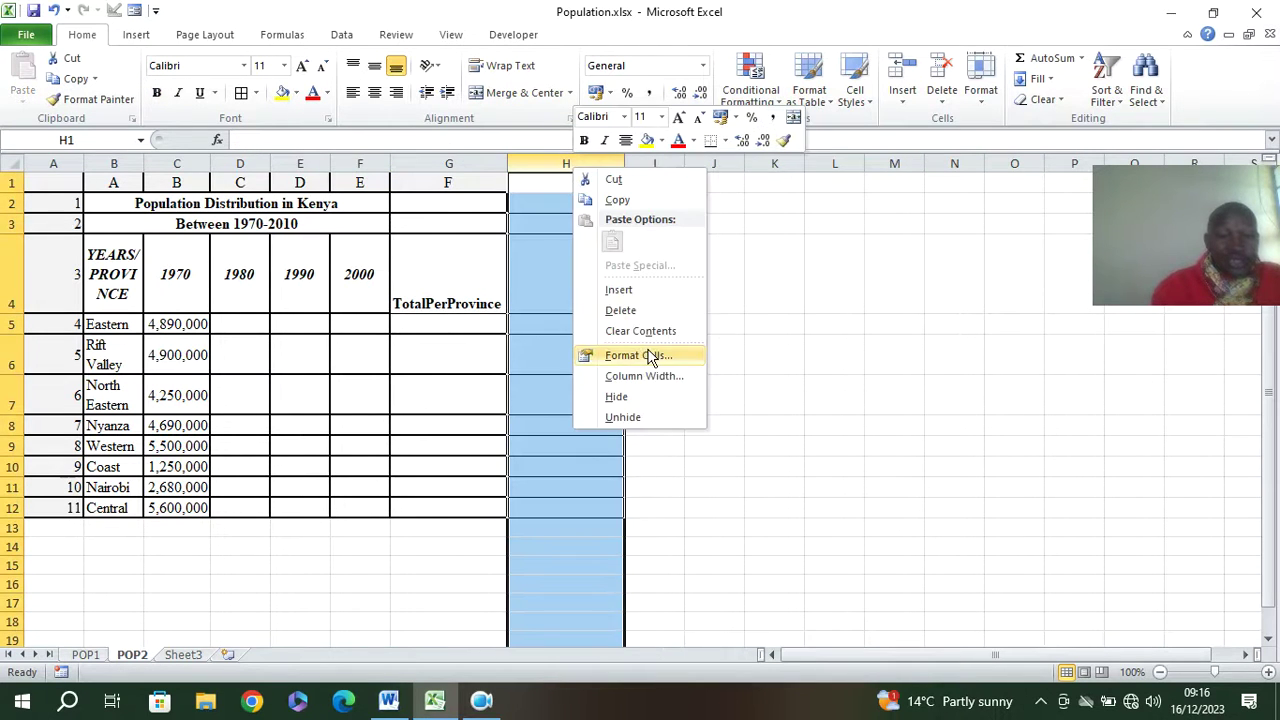
pyautogui.click(612, 310)
pyautogui.click(772, 361)
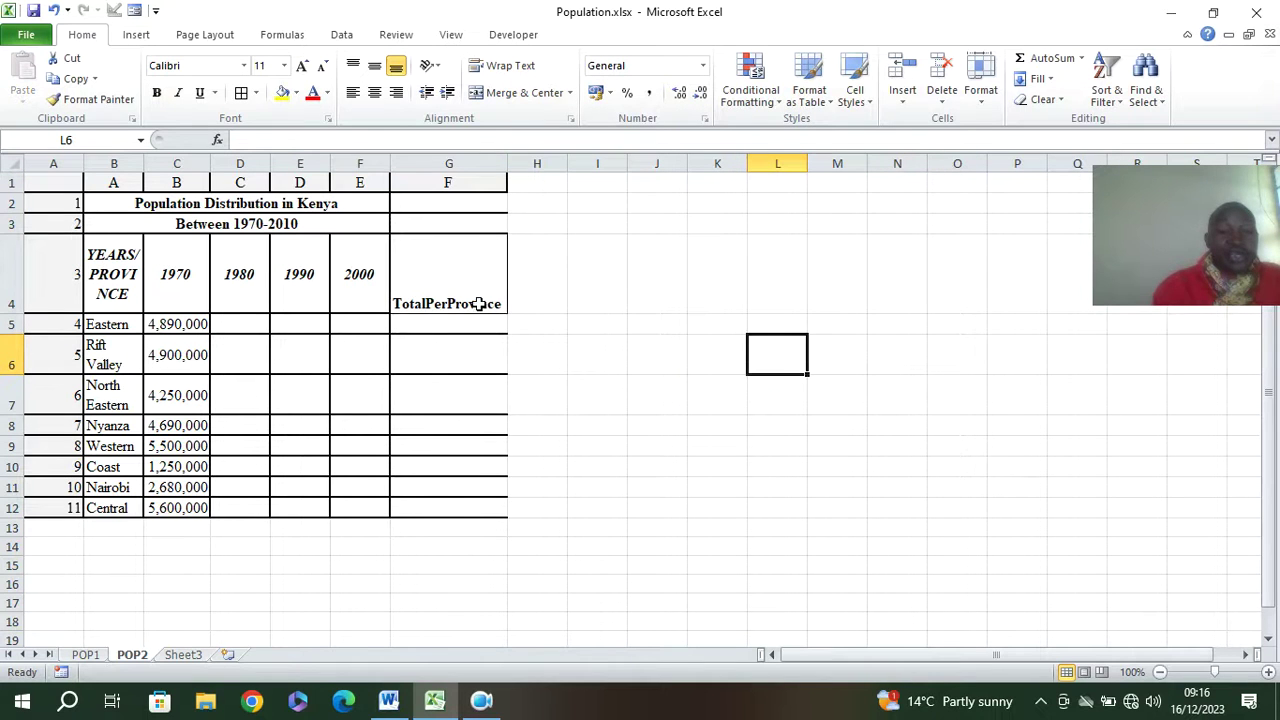
# Step: Apply all borders to G2:G12
pyautogui.moveTo(463, 203); pyautogui.dragTo(494, 497)
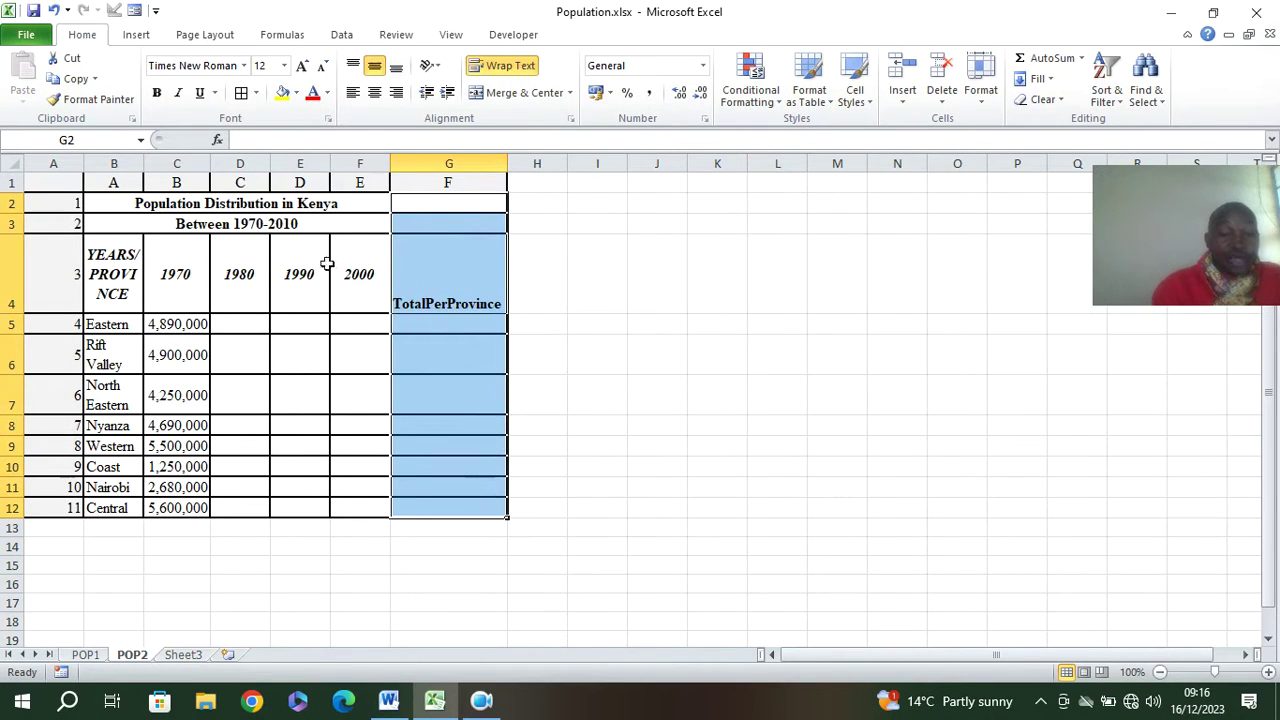
pyautogui.click(241, 92)
pyautogui.click(657, 425)
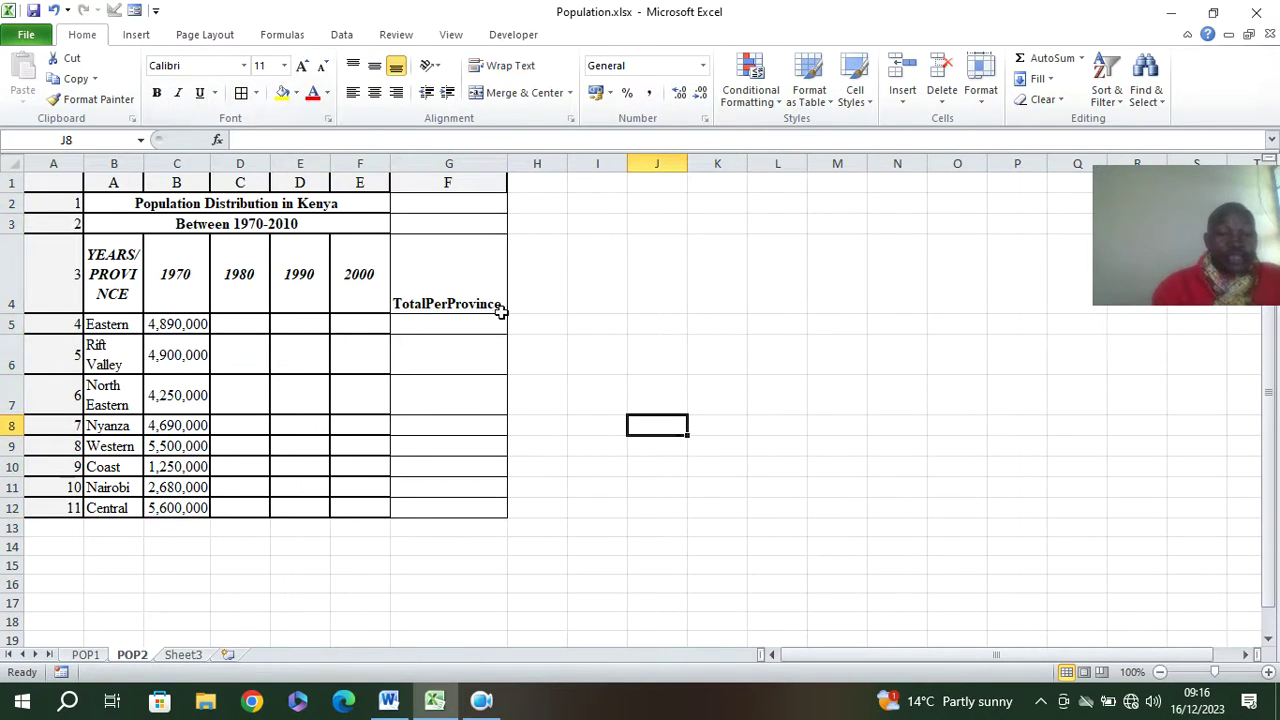
# Step: Read question (e)(ii) in Word and select the row label TotalPerYear
pyautogui.click(388, 700)
pyautogui.scroll(-2, 549, 519)
pyautogui.scroll(-3, 549, 519)
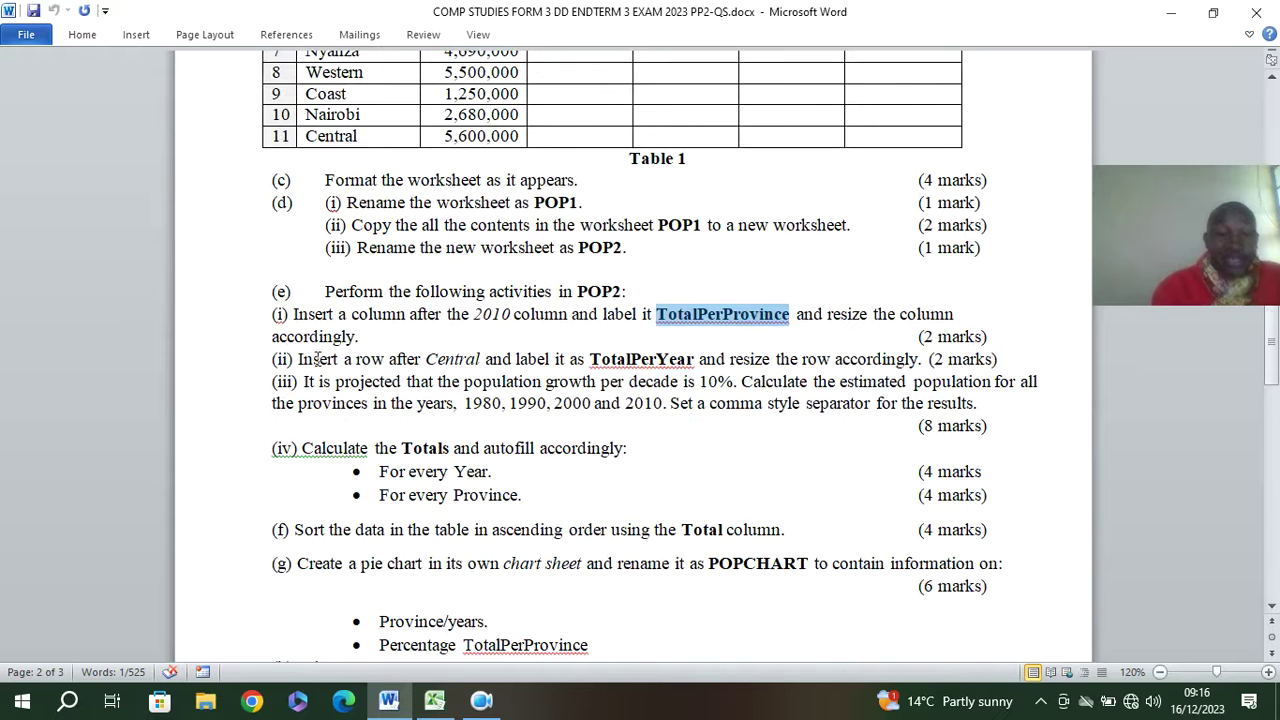
pyautogui.scroll(-1, 333, 390)
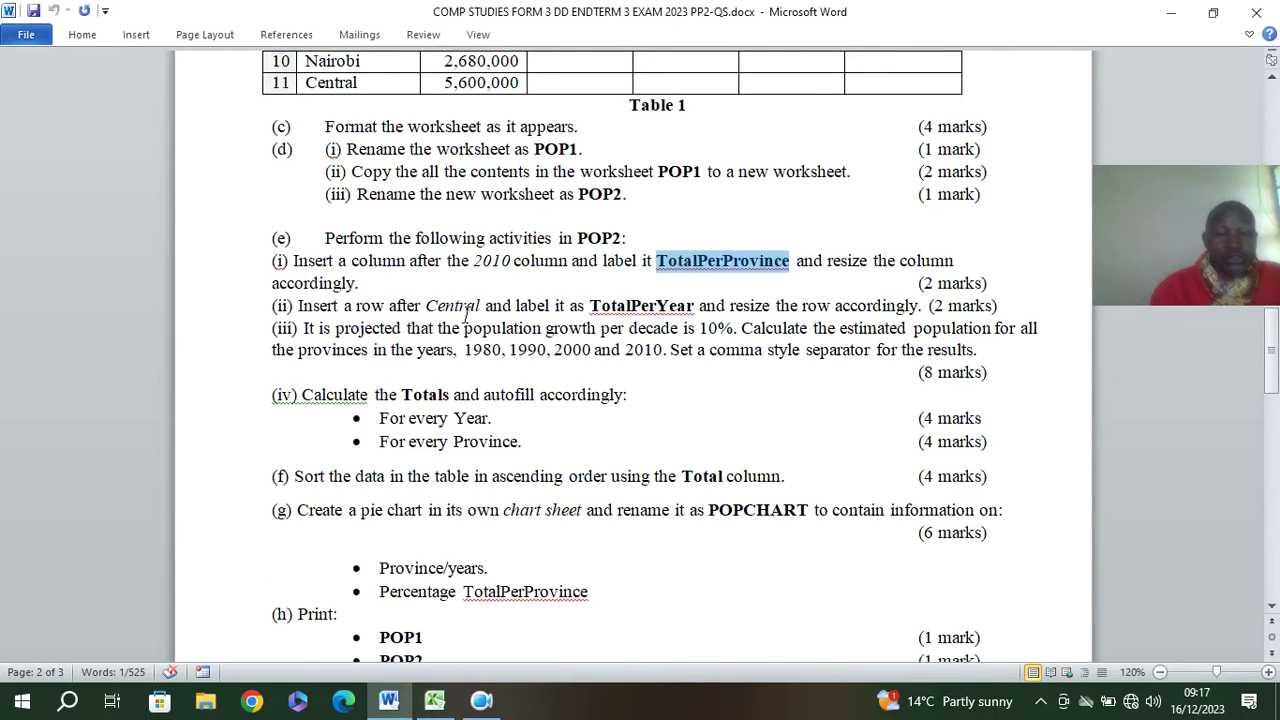
pyautogui.moveTo(696, 305); pyautogui.dragTo(598, 305)
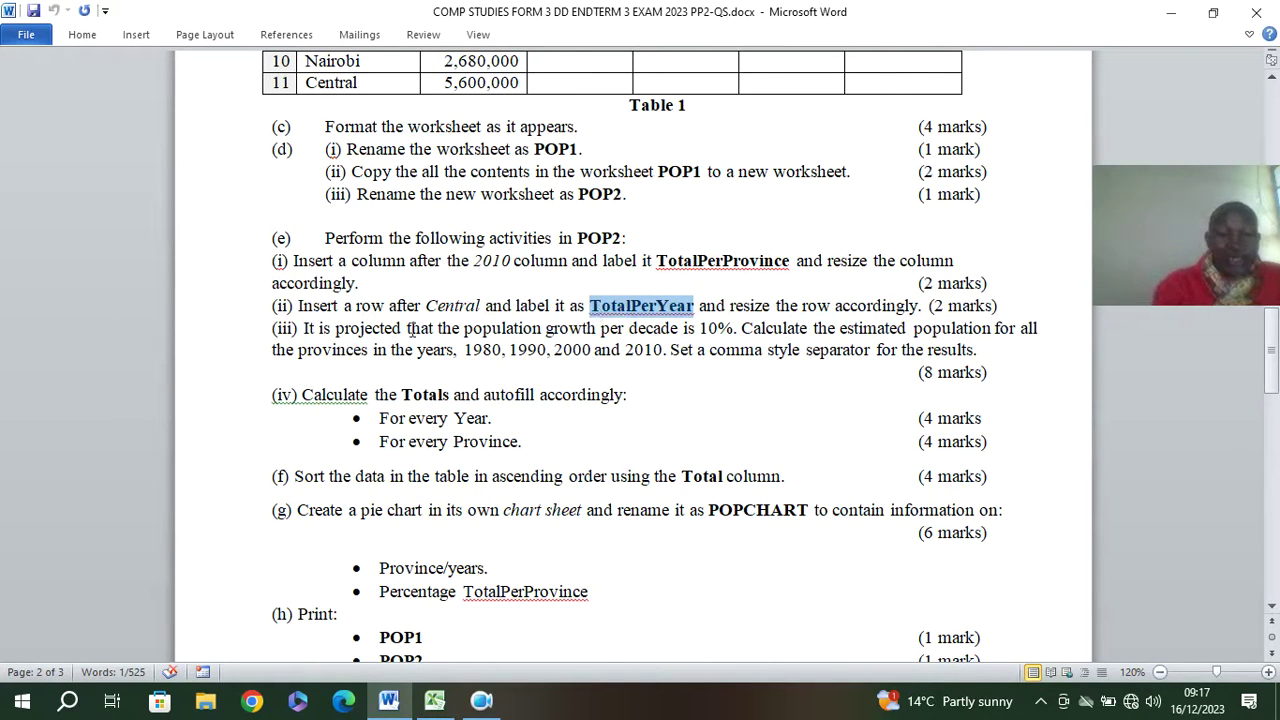
# Step: Return to Excel and widen column B of POP2 so the heading and every province name fit on one line
pyautogui.click(434, 700)
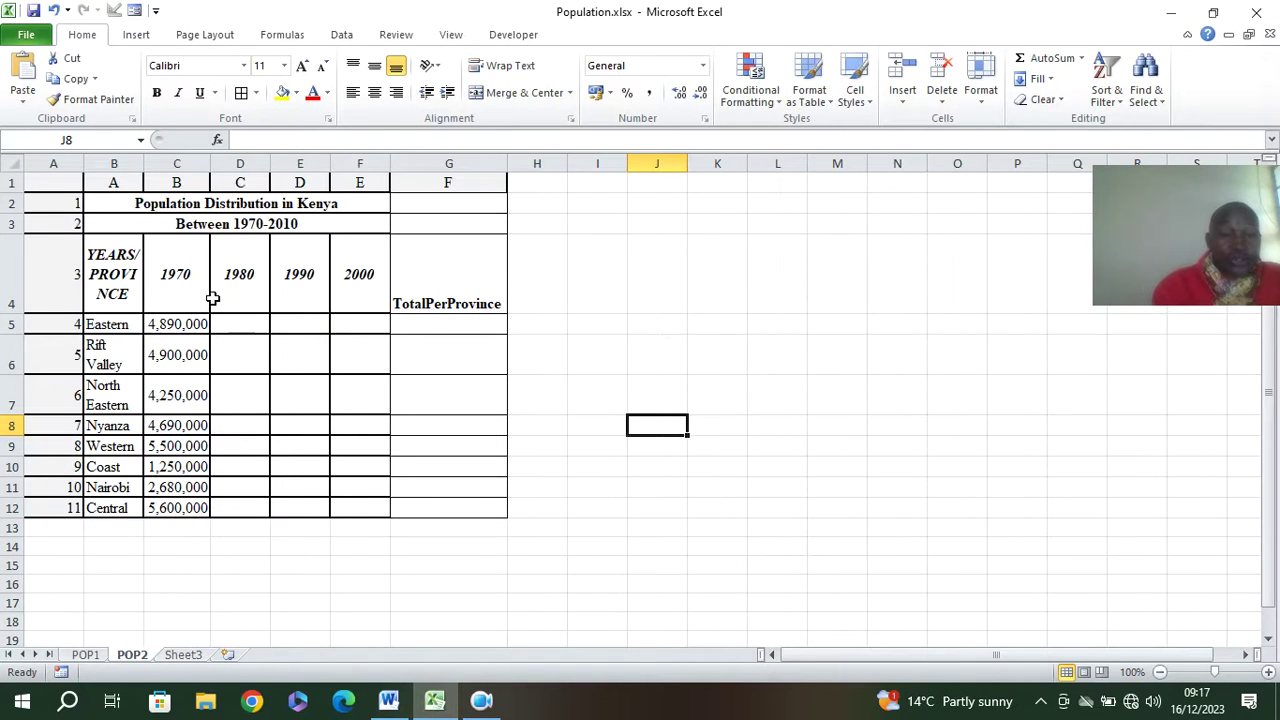
pyautogui.click(146, 185)
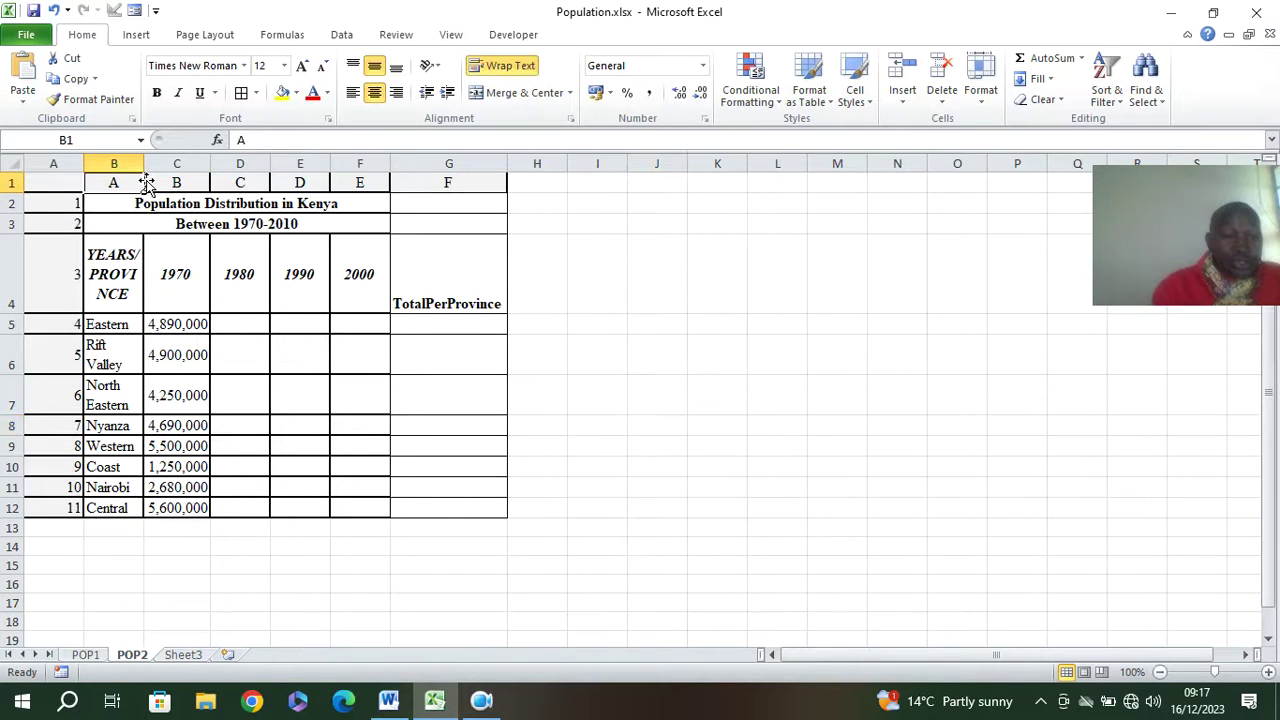
pyautogui.moveTo(144, 164); pyautogui.dragTo(316, 172)
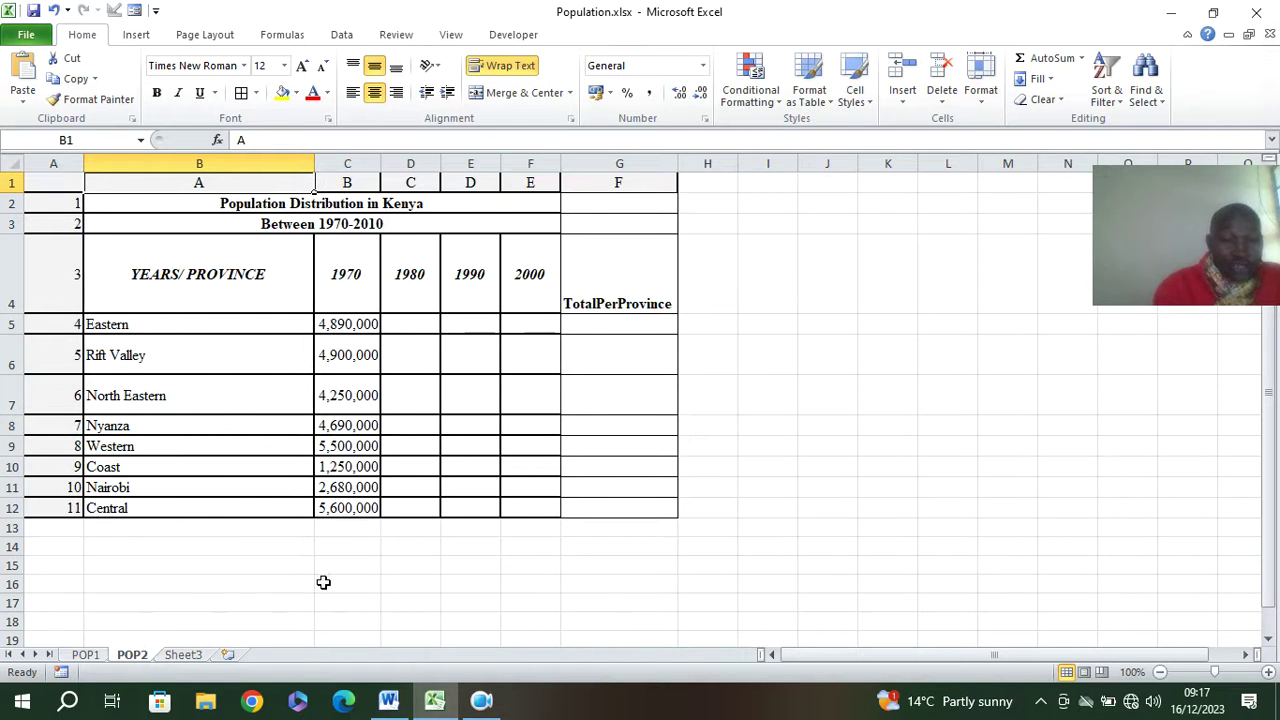
# Step: Compare Table 1 with question (e)(ii) in Word, then number the new row after Central as 12 in A13 in Excel
pyautogui.click(389, 700)
pyautogui.scroll(3, 372, 234)
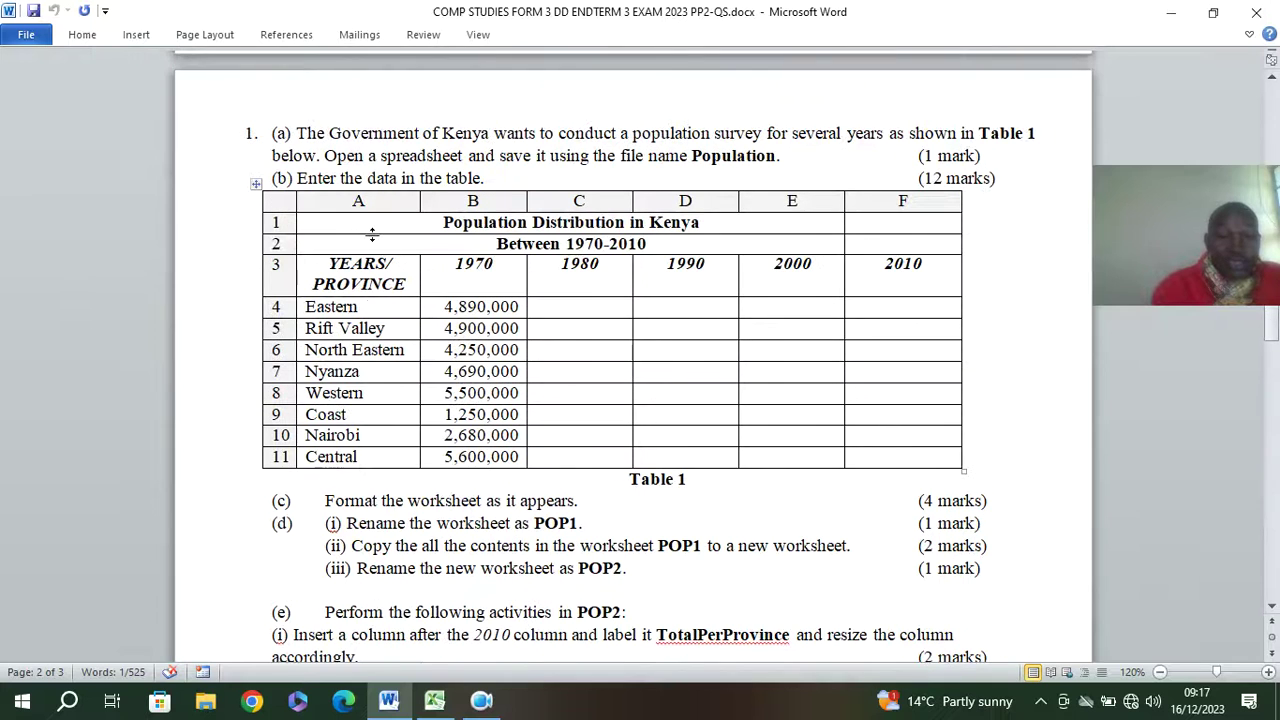
pyautogui.scroll(-4, 374, 371)
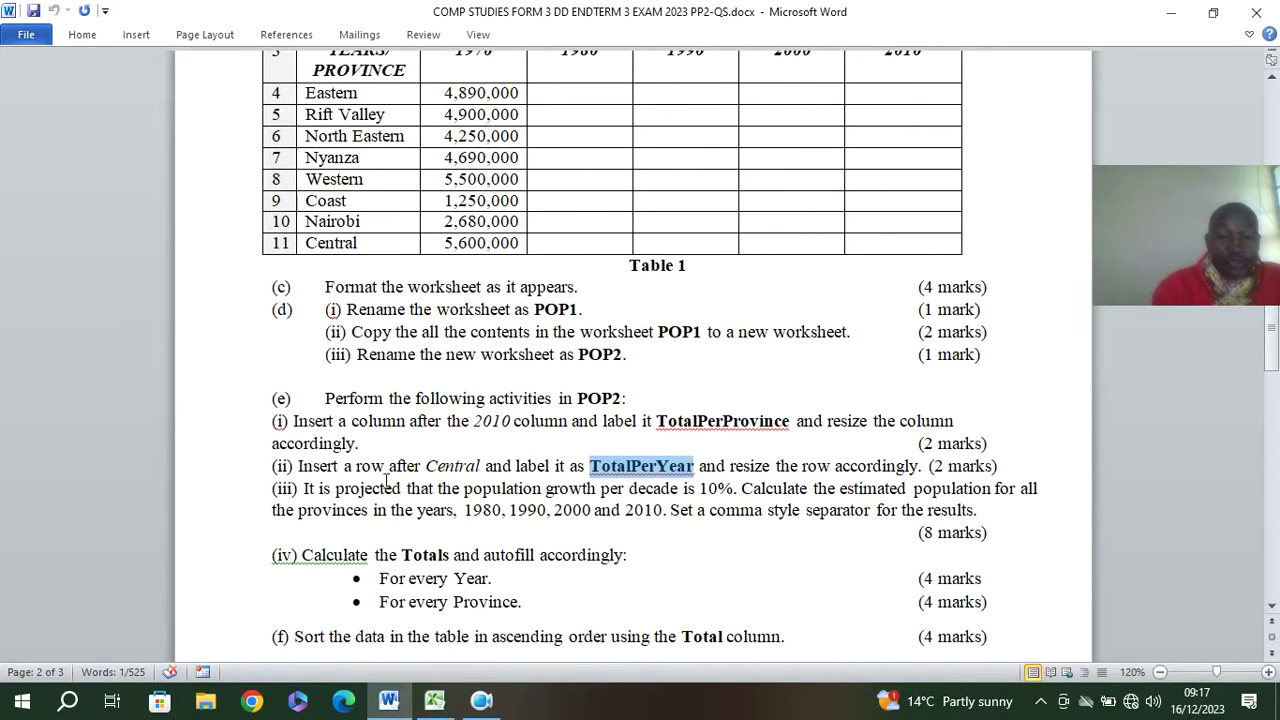
pyautogui.scroll(3, 606, 470)
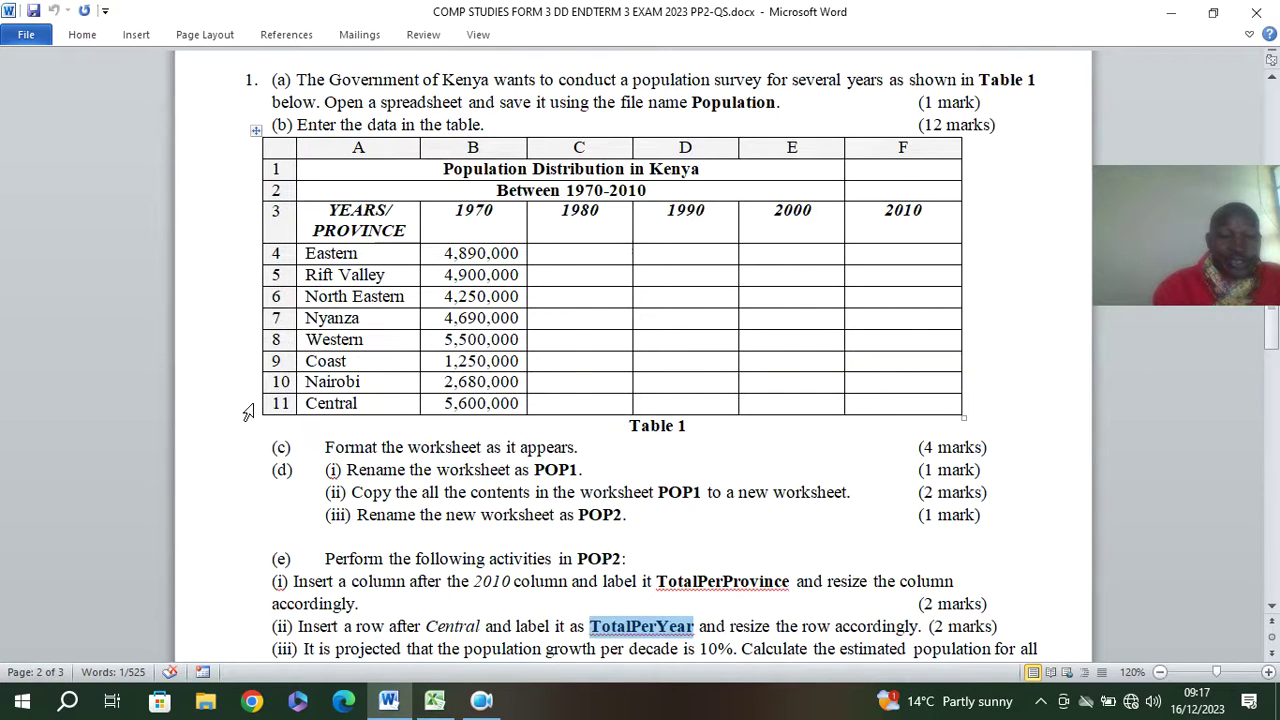
pyautogui.click(435, 700)
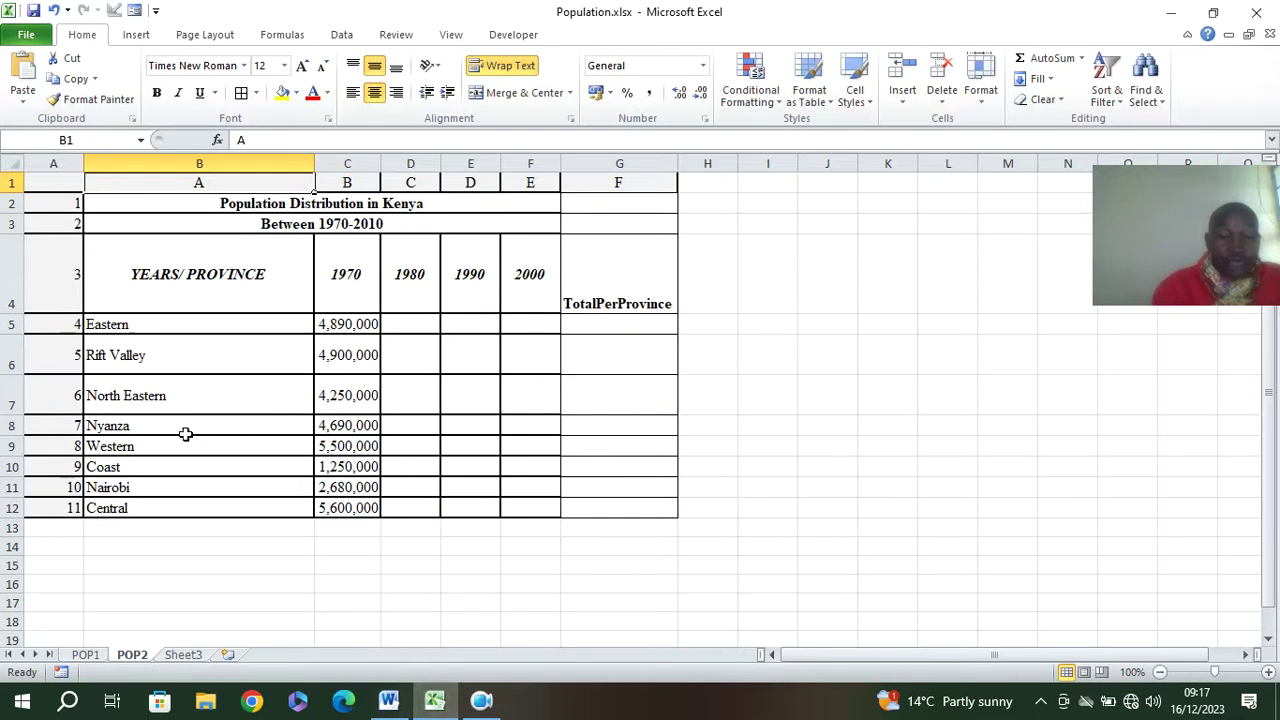
pyautogui.click(12, 508)
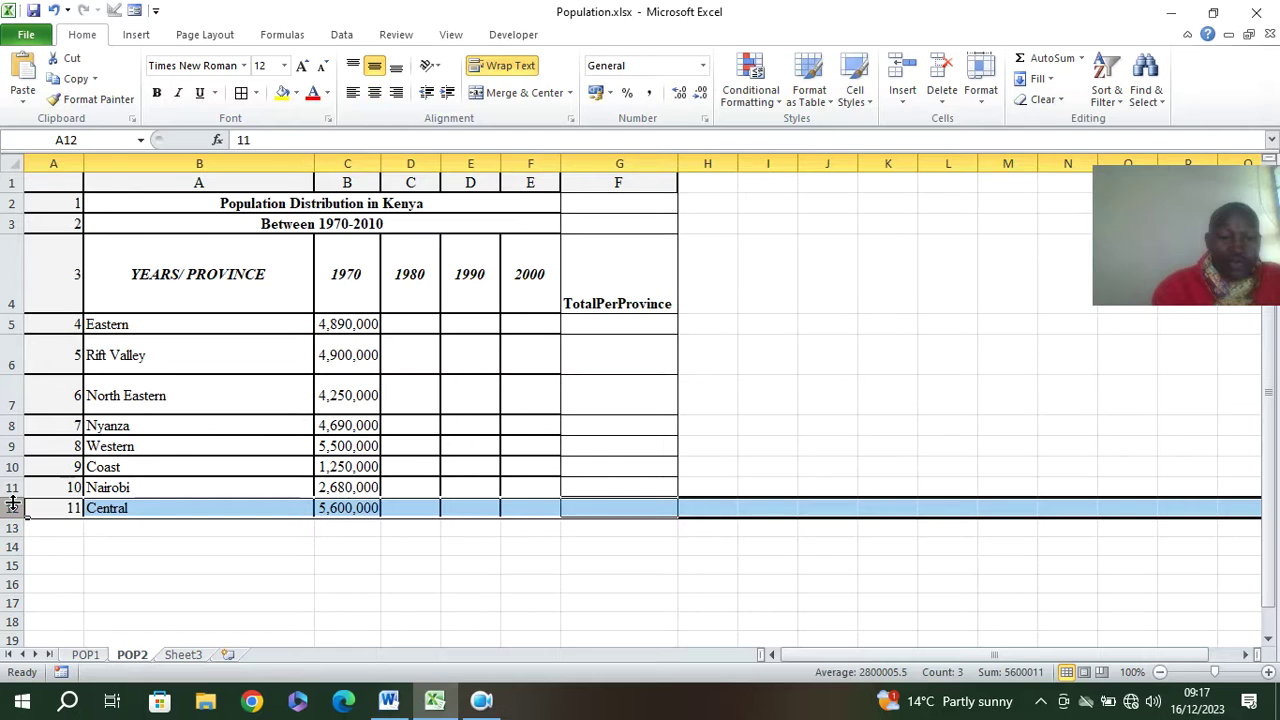
pyautogui.click(62, 522)
pyautogui.write('12')
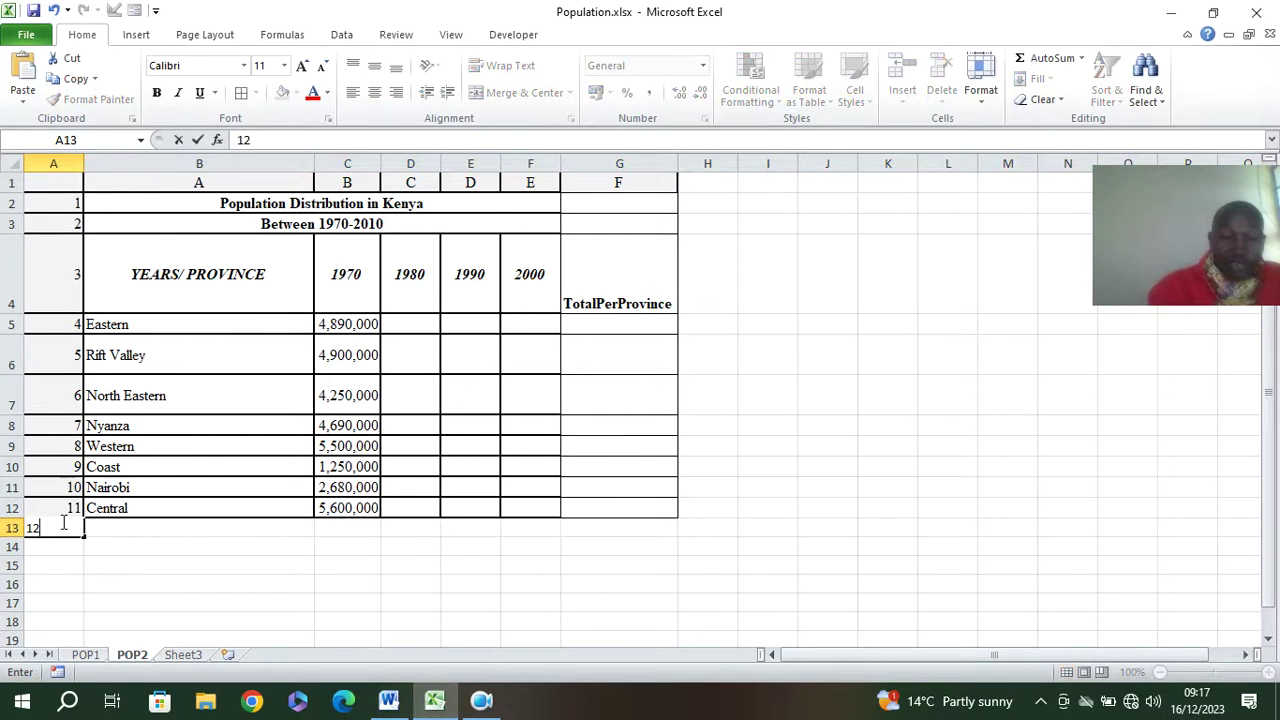
pyautogui.click(160, 526)
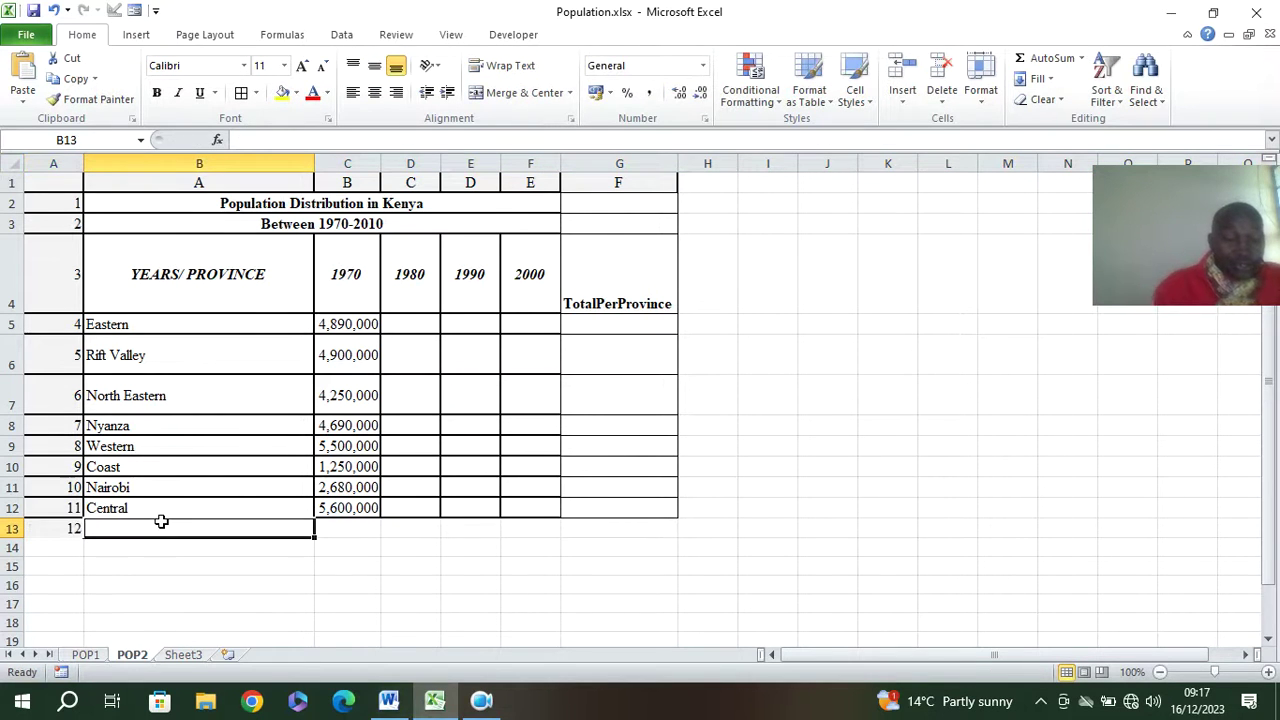
# Step: Label the new row after Central as TotalPerYear in B13 and apply all borders to B13:G13
pyautogui.write('TotalPerYear')
pyautogui.click(420, 541)
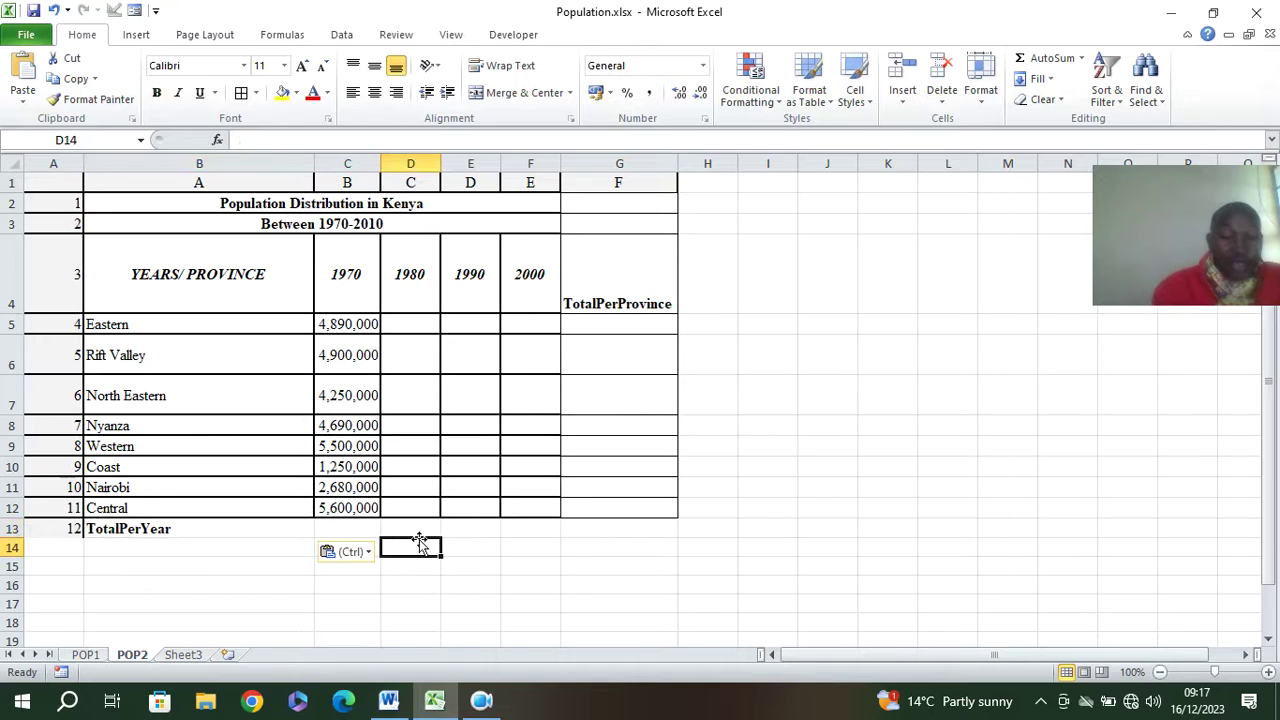
pyautogui.moveTo(192, 527); pyautogui.dragTo(651, 540)
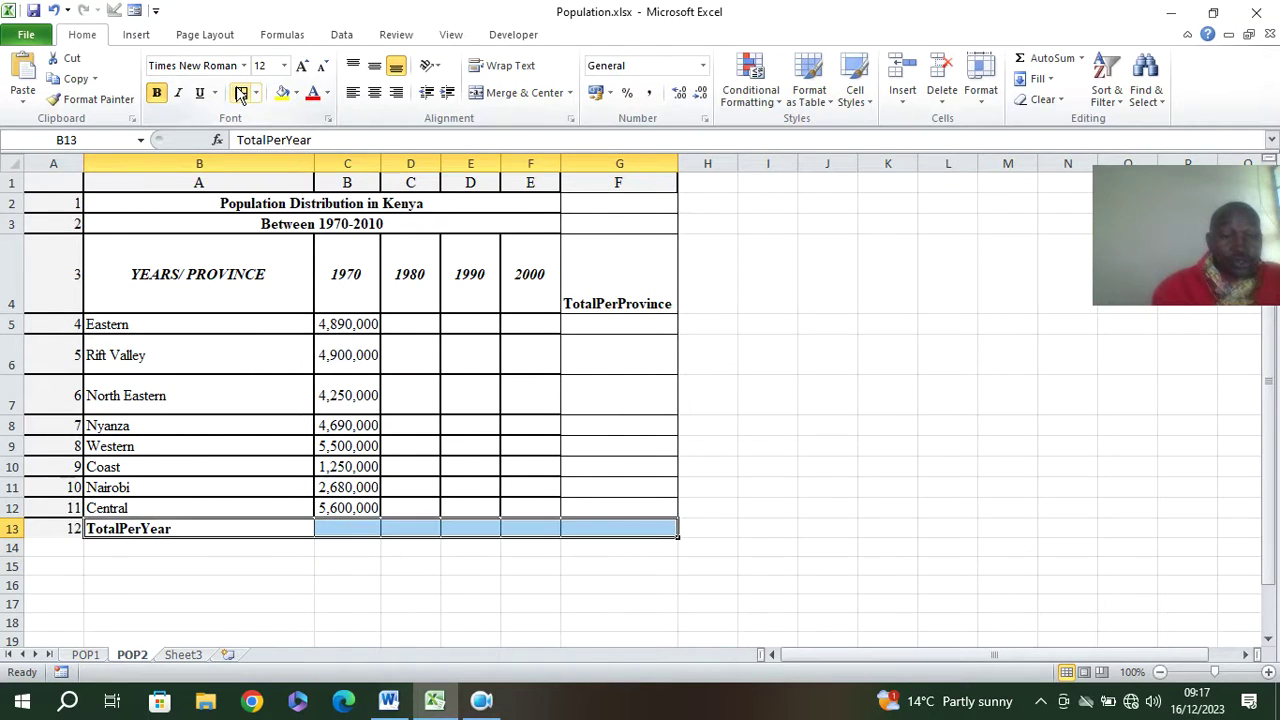
pyautogui.click(826, 395)
# Step: Read question (e)(iii) in Word, then return to Excel and widen columns D to F of POP2
pyautogui.click(388, 701)
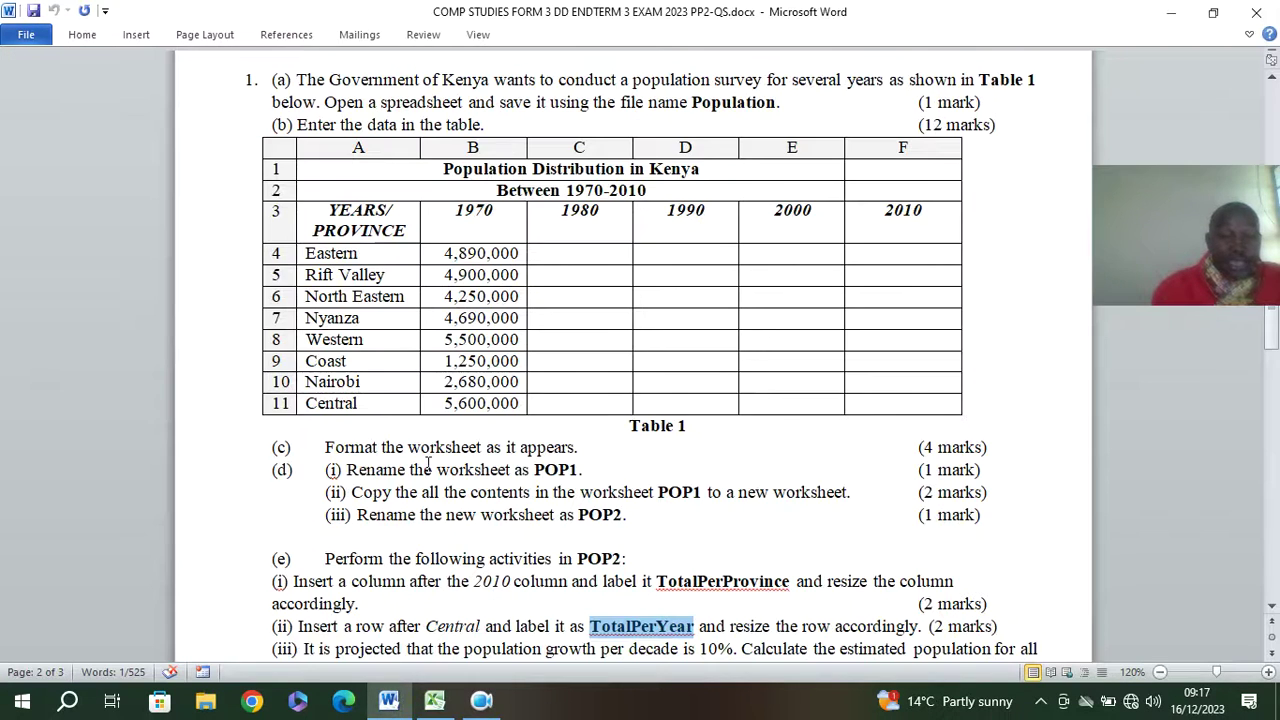
pyautogui.scroll(-3, 439, 323)
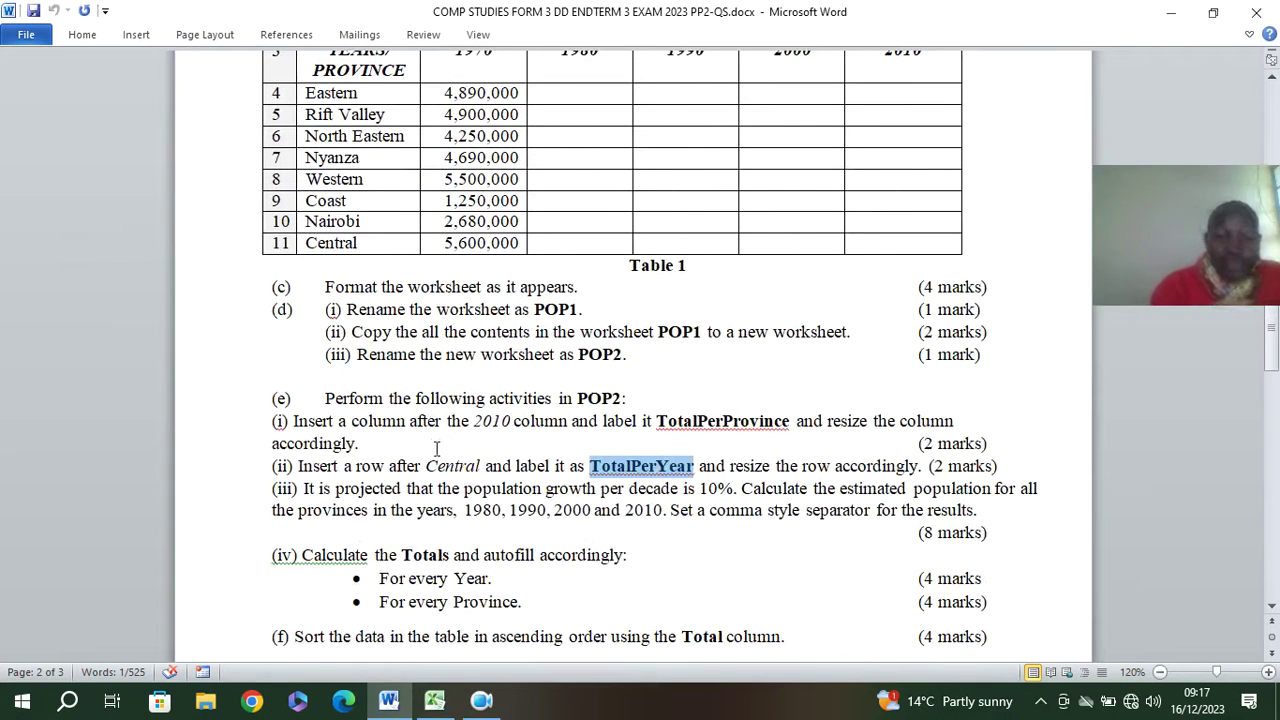
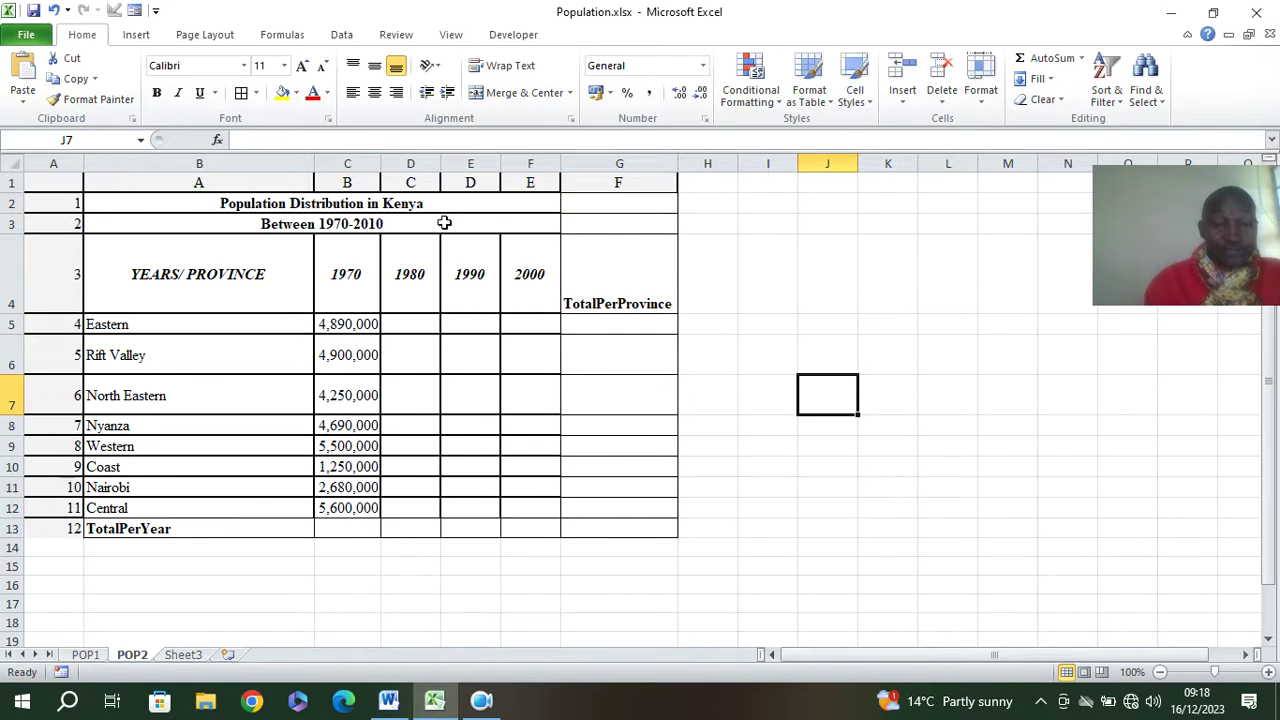
pyautogui.moveTo(440, 163); pyautogui.dragTo(804, 165)
pyautogui.click(474, 324)
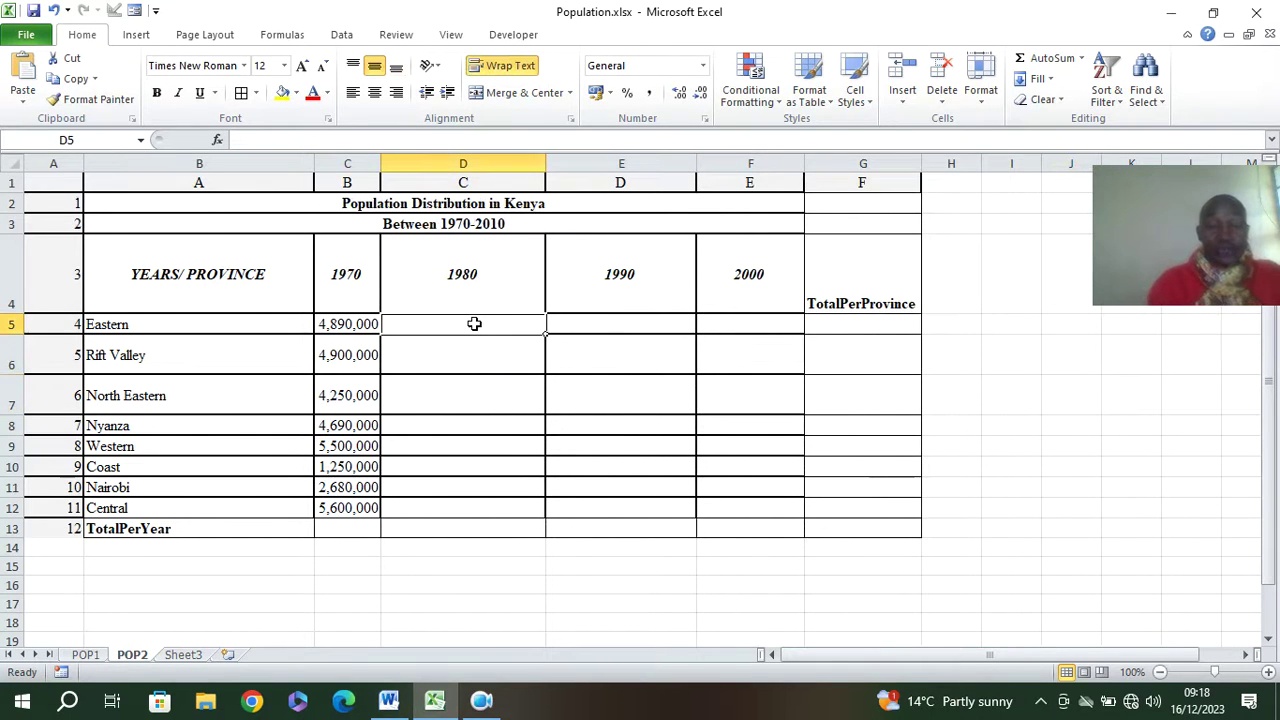
pyautogui.write('=')
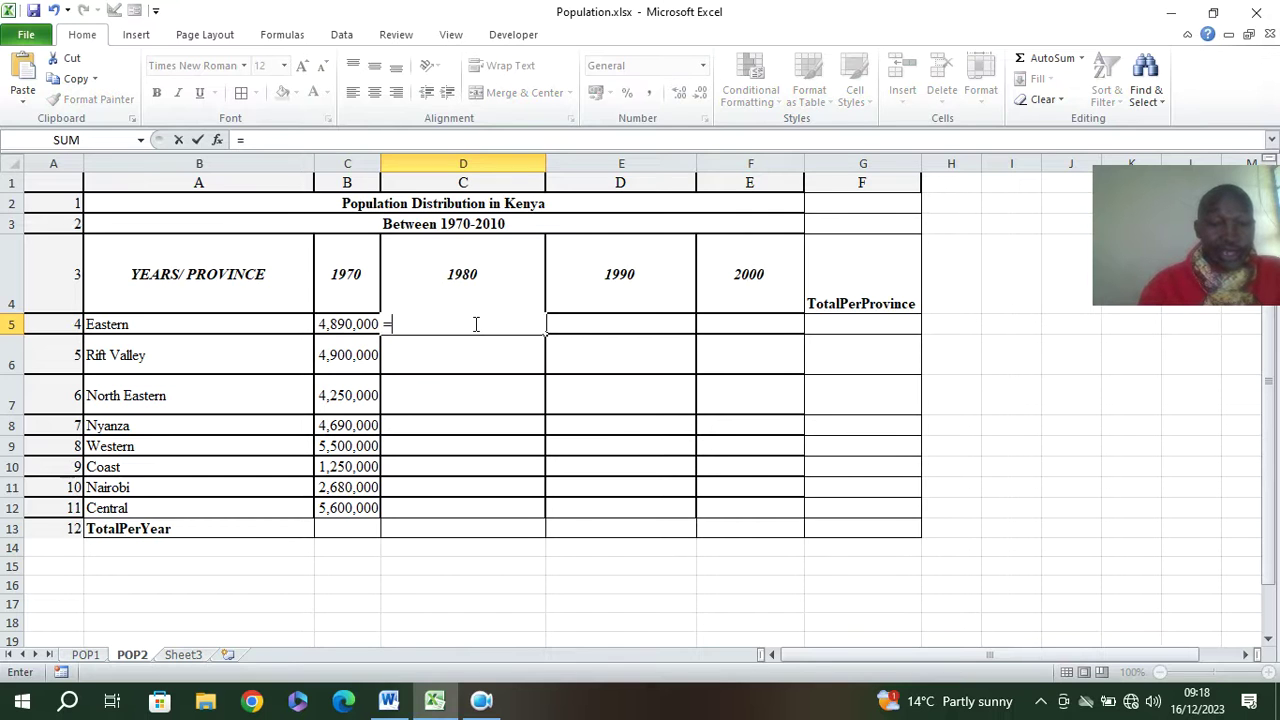
pyautogui.write('$')
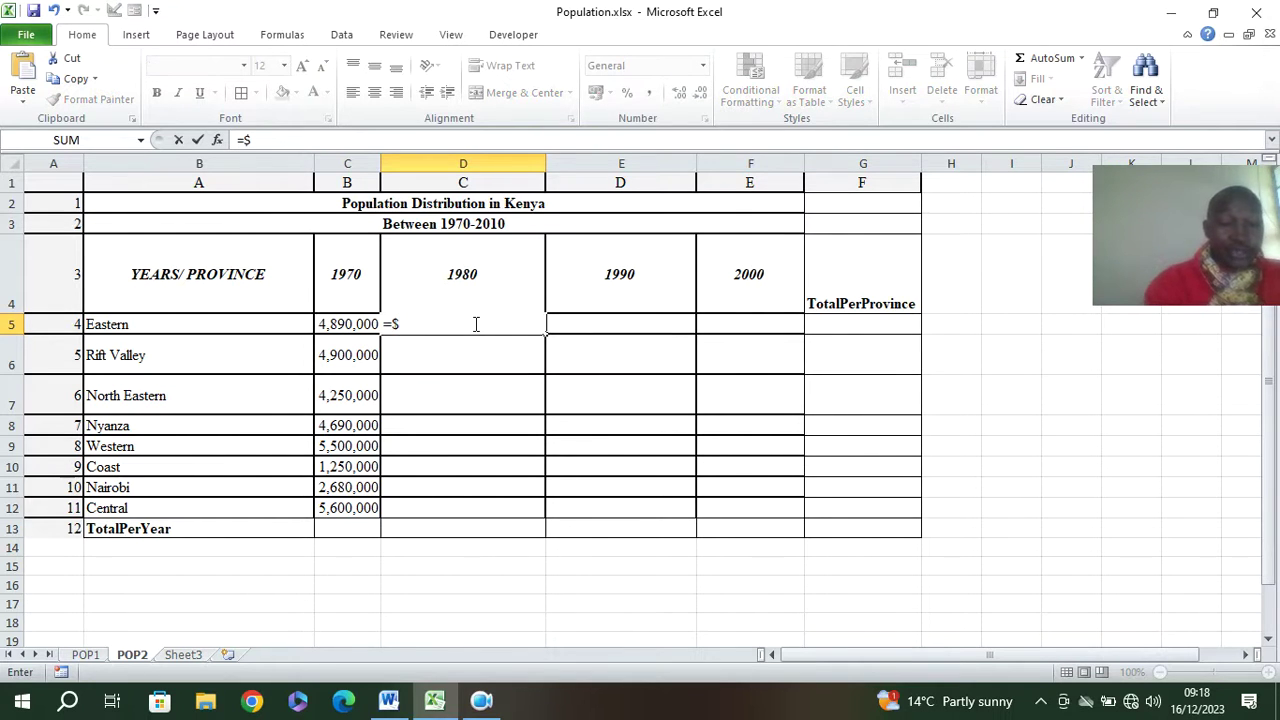
pyautogui.click(343, 321)
pyautogui.click(606, 416)
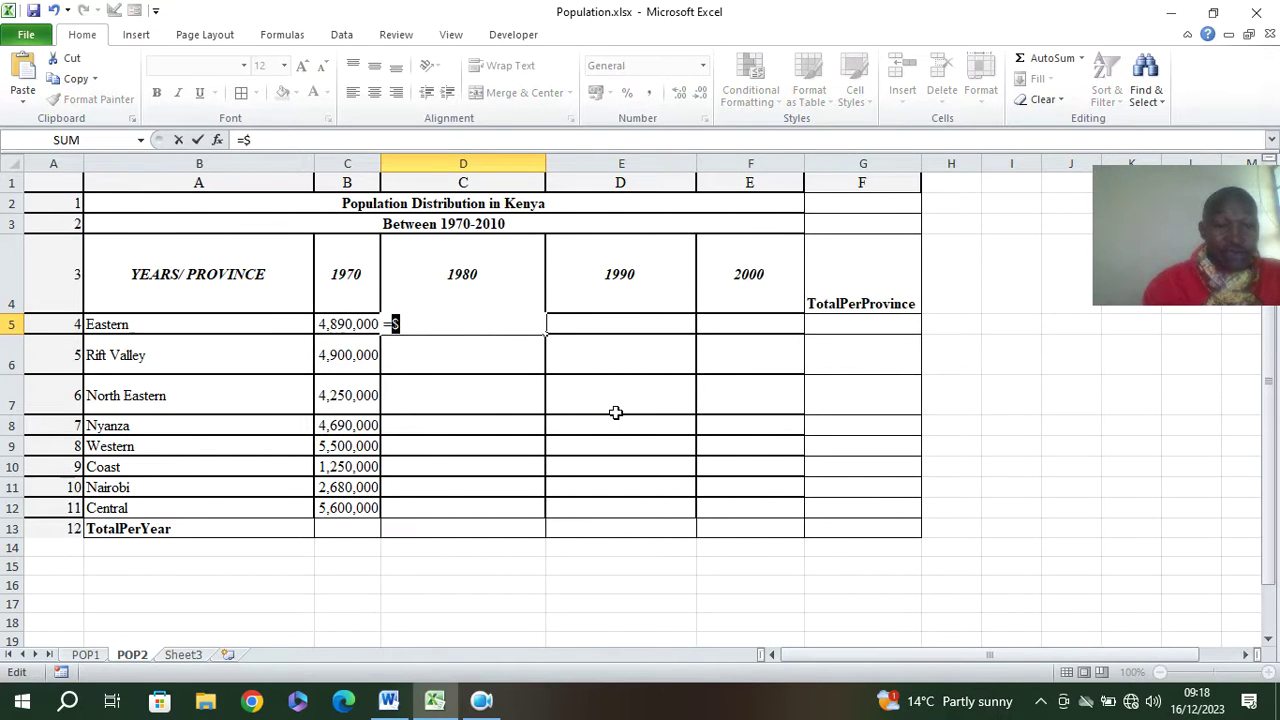
pyautogui.click(430, 328)
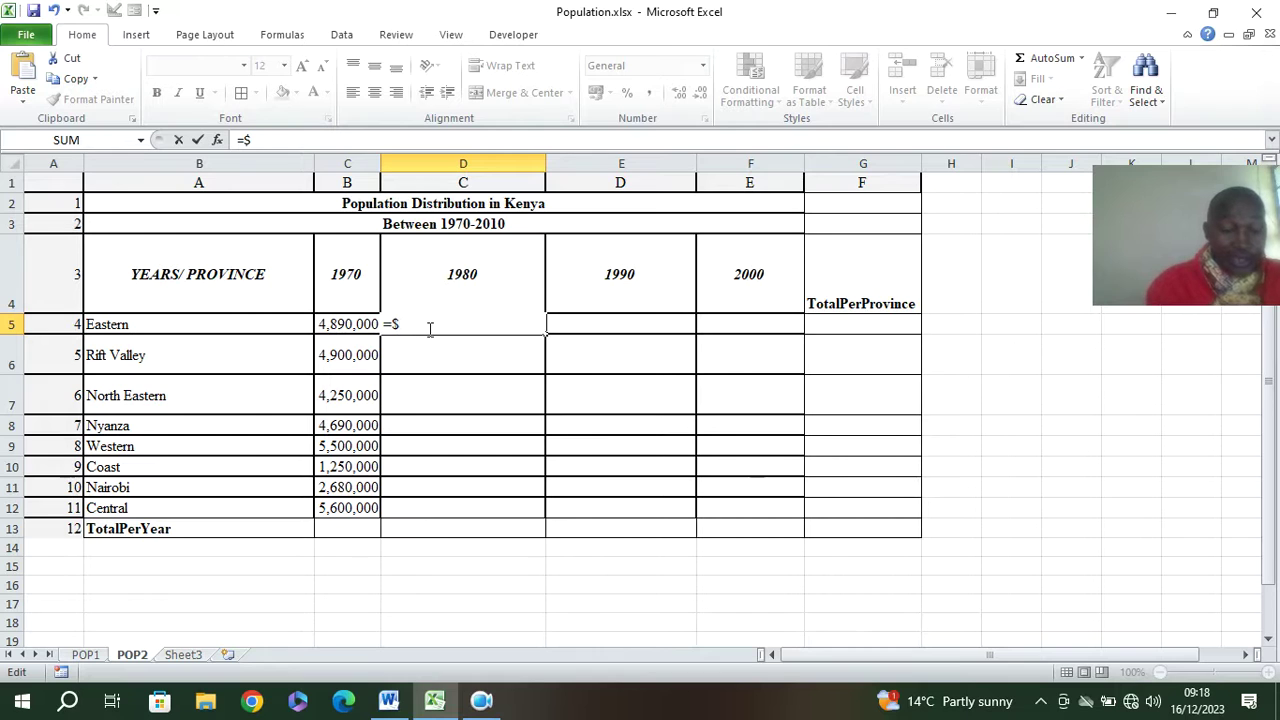
pyautogui.write('B')
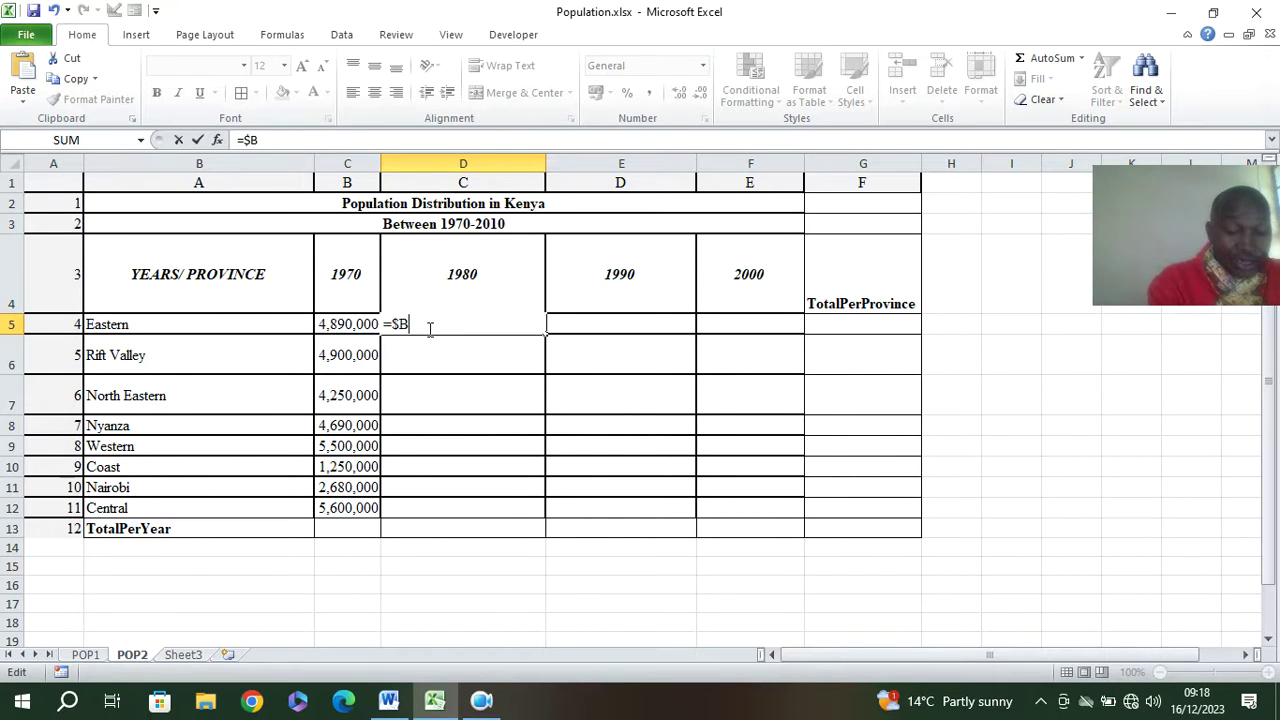
pyautogui.write('$4')
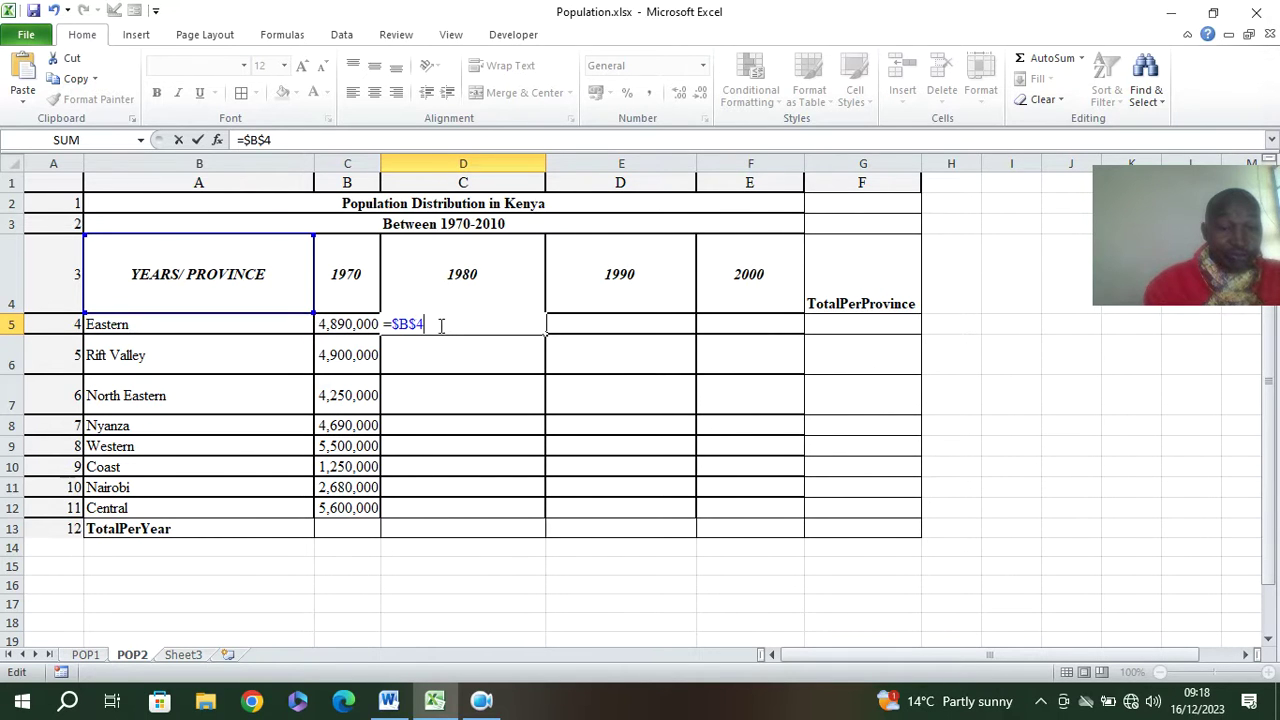
pyautogui.press('BackSpace')
pyautogui.press('BackSpace')
pyautogui.press('BackSpace')
pyautogui.press('BackSpace')
pyautogui.press('BackSpace')
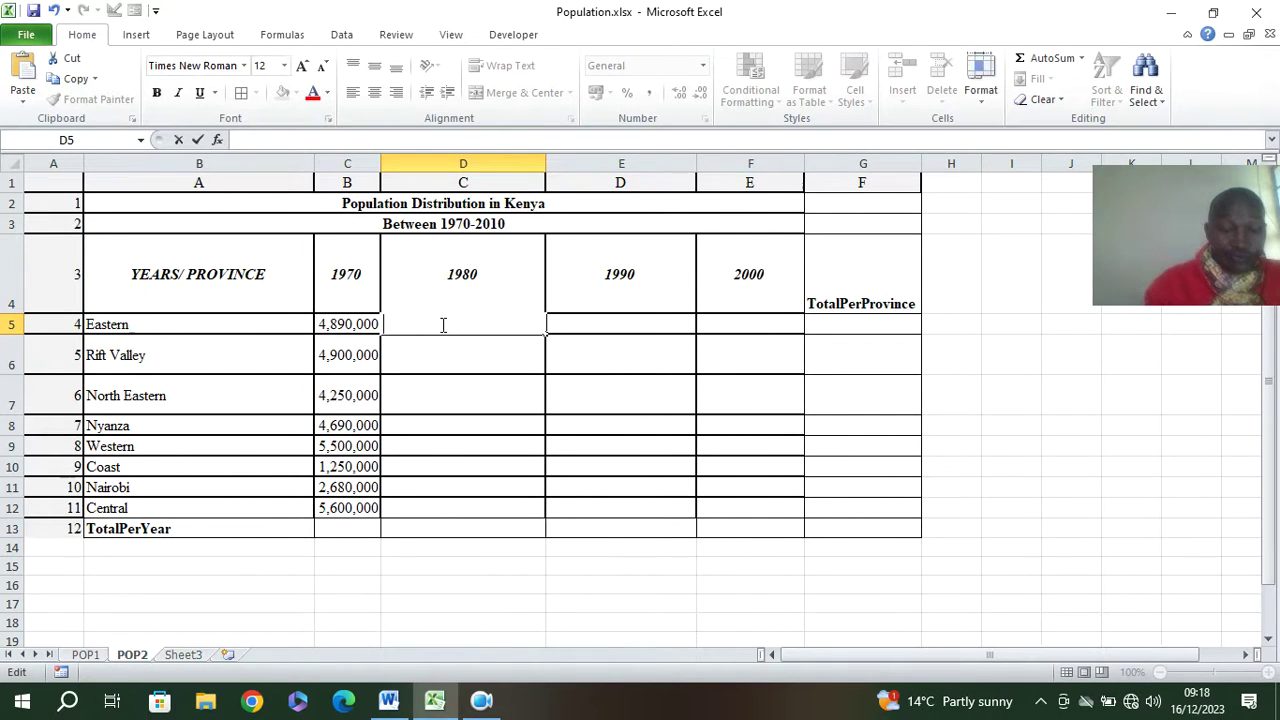
pyautogui.write('-=')
pyautogui.press('BackSpace')
pyautogui.press('BackSpace')
# Step: Enter the formula =$C$5*0.1 in D5 for Eastern's 1980 population
pyautogui.write('=')
pyautogui.click(347, 323)
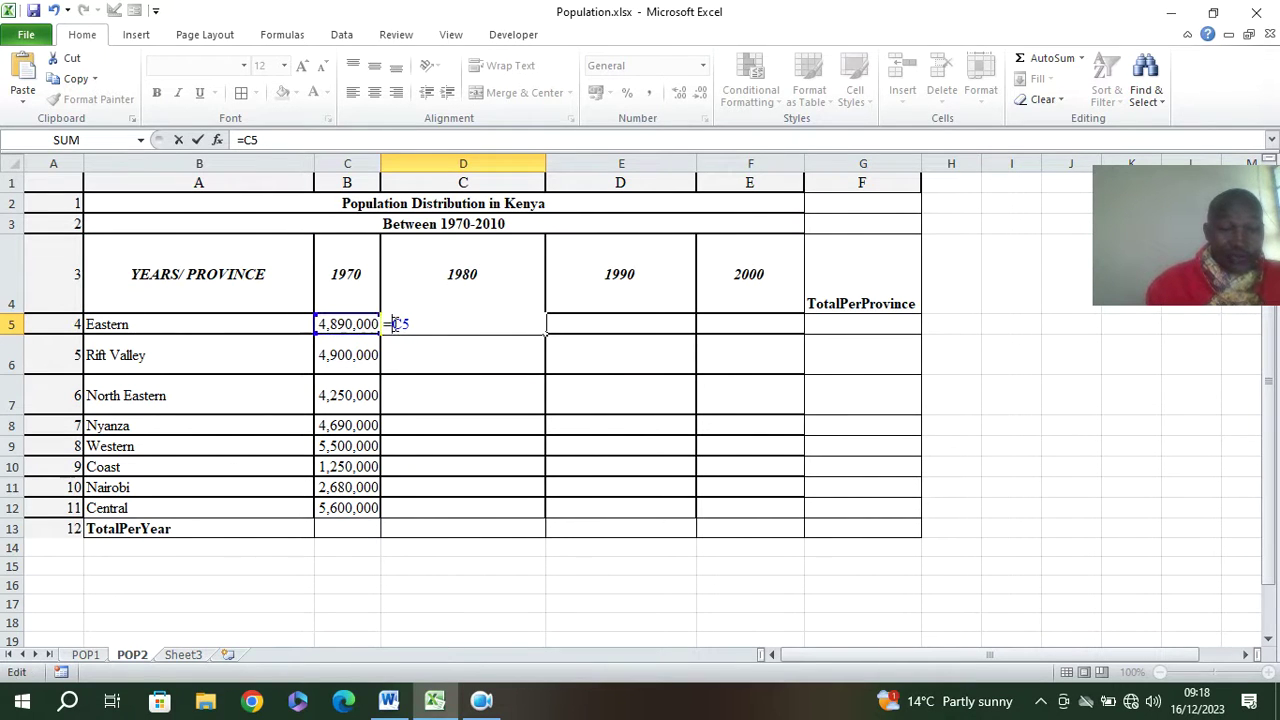
pyautogui.write('$')
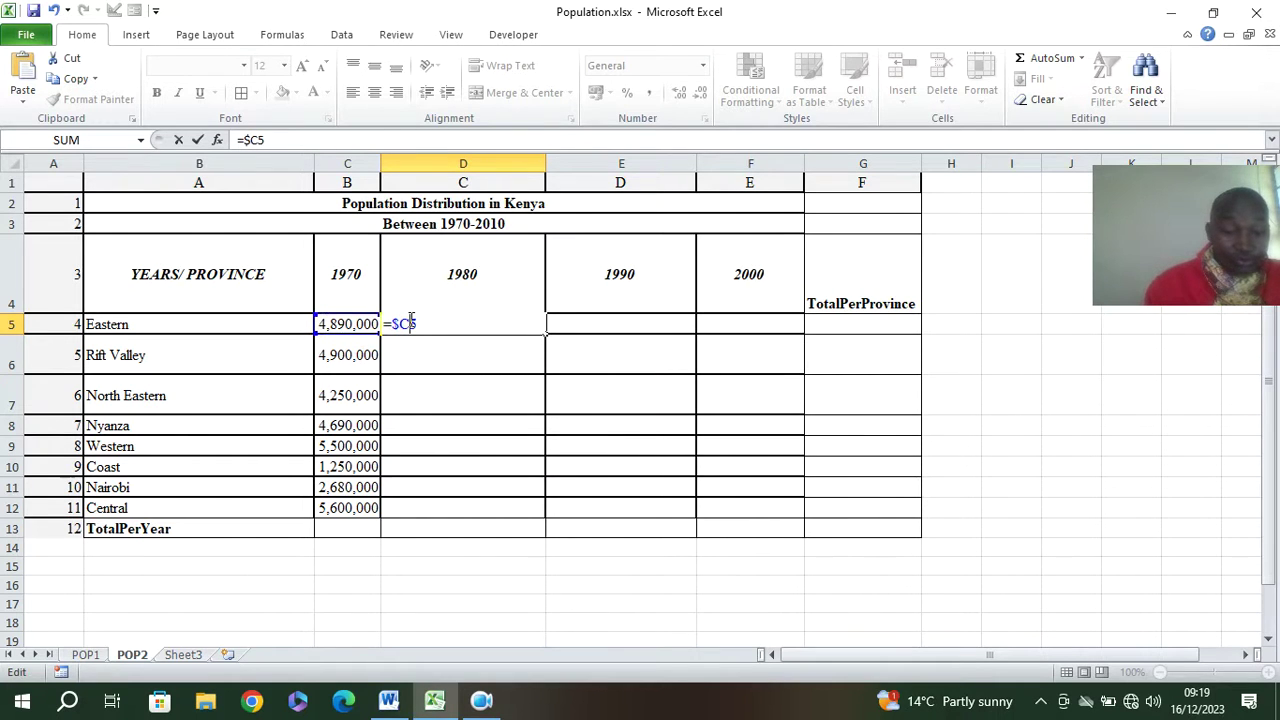
pyautogui.click(411, 318)
pyautogui.write('$5')
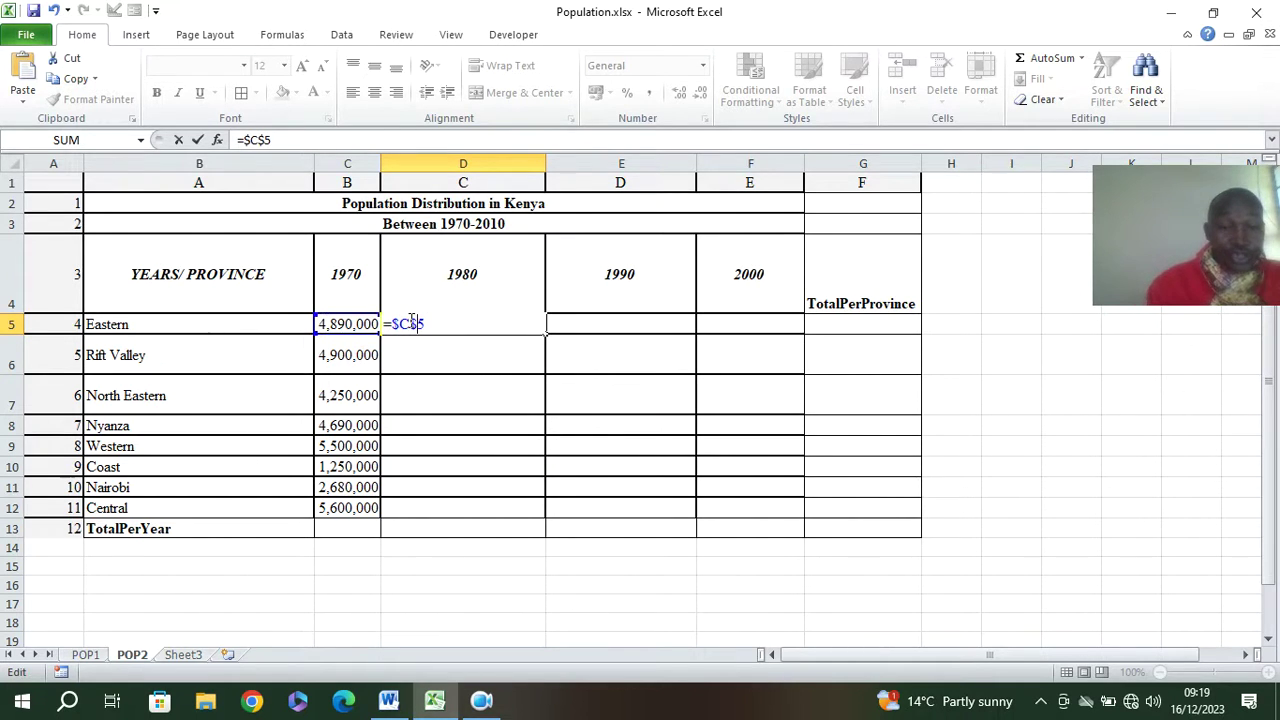
pyautogui.write('*')
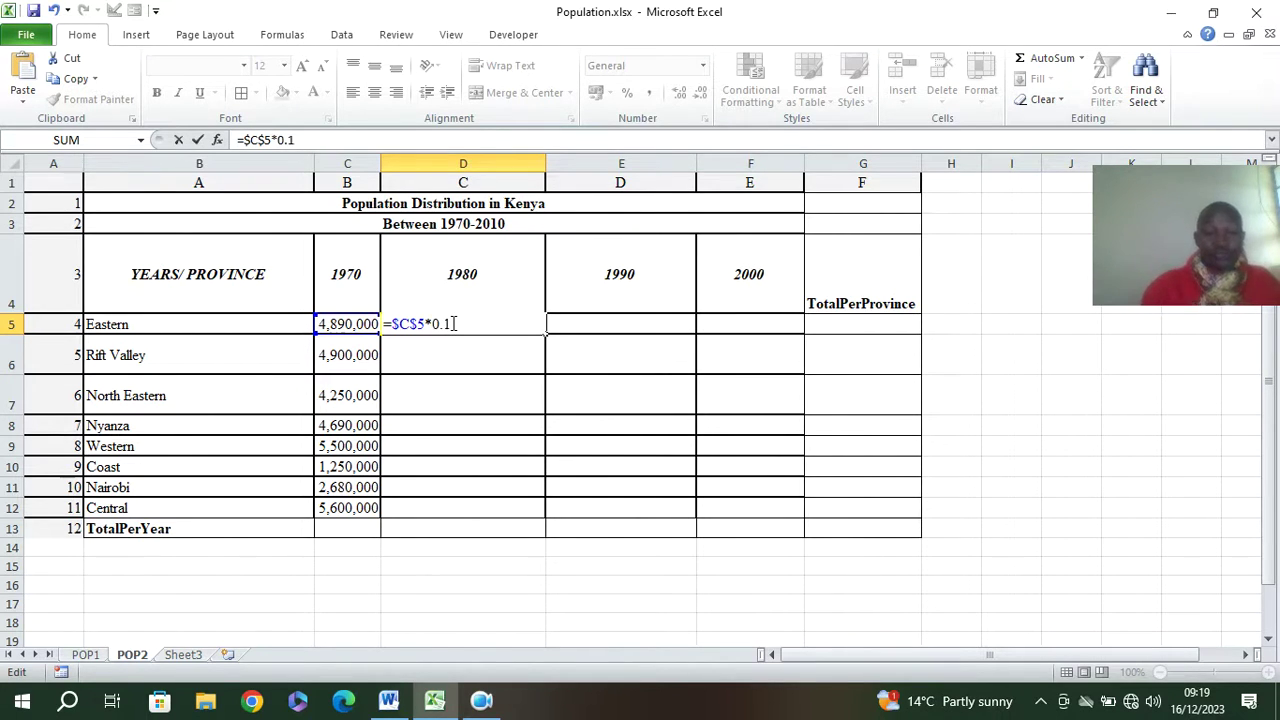
pyautogui.press('Return')
# Step: Change Eastern's 1980 formula in D5 to =$C$5*10% and fill it down to Central in D12
pyautogui.click(451, 323)
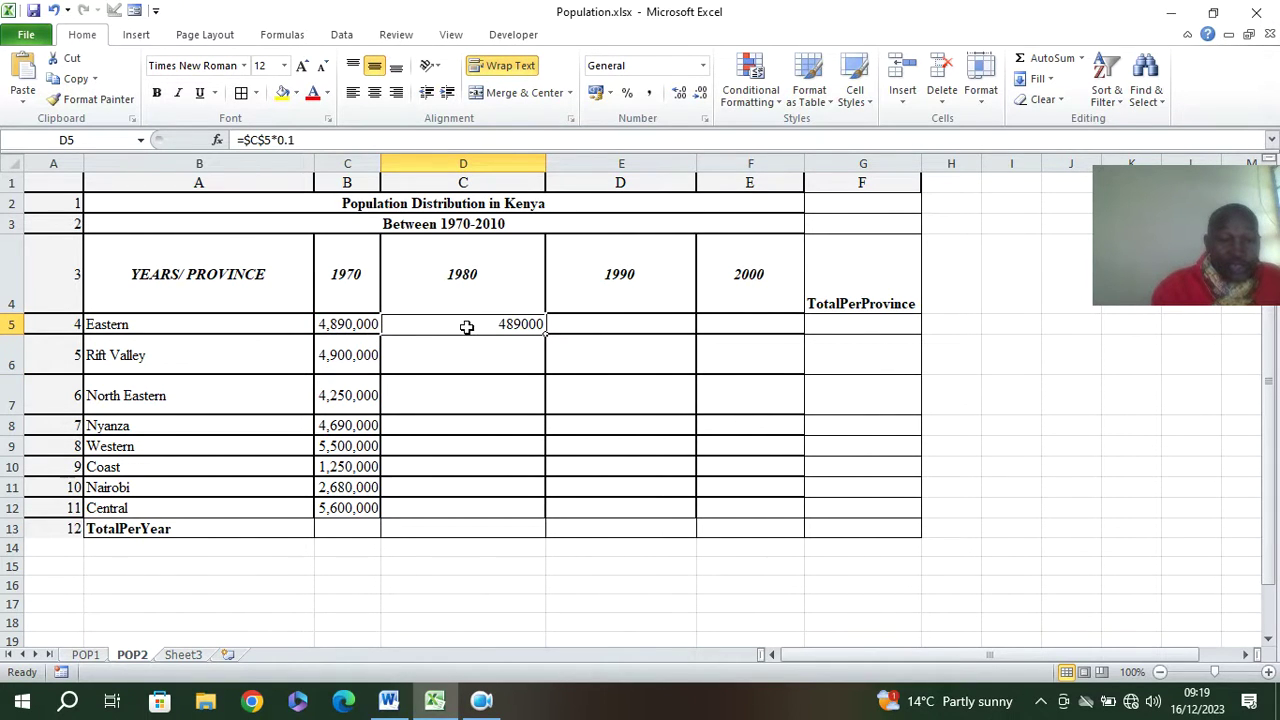
pyautogui.click(330, 142)
pyautogui.press('BackSpace')
pyautogui.press('BackSpace')
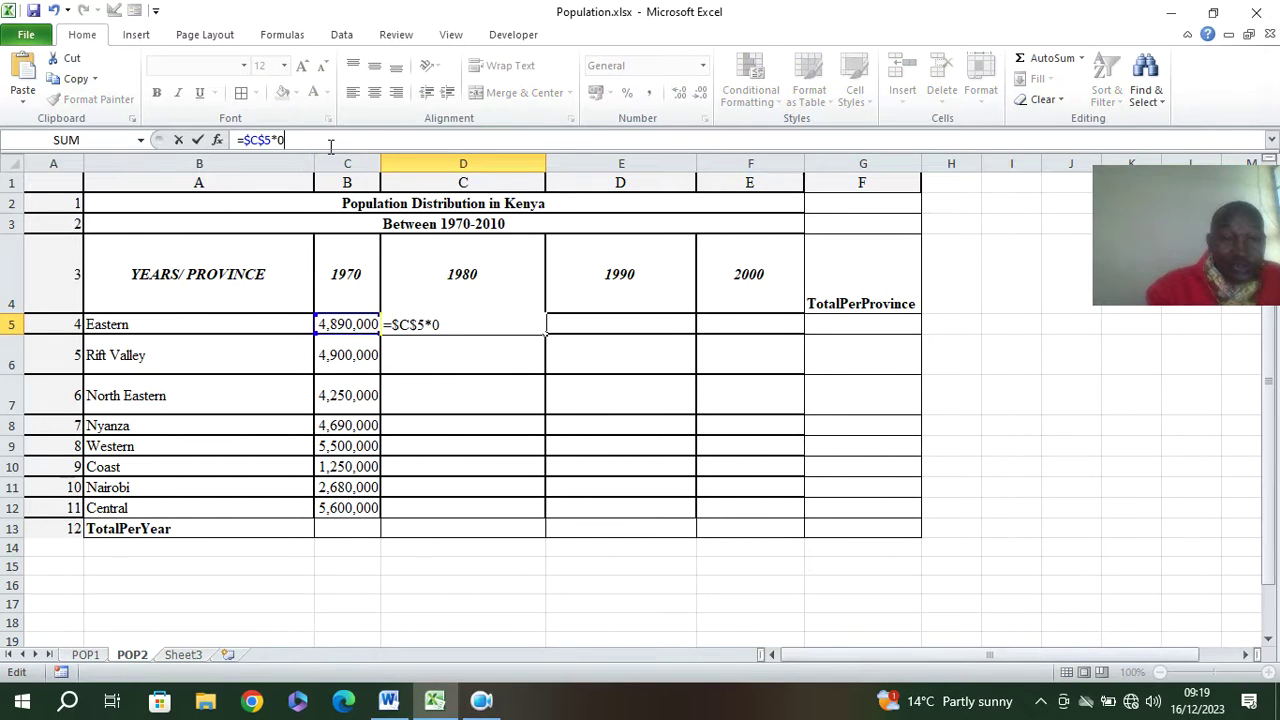
pyautogui.write('10')
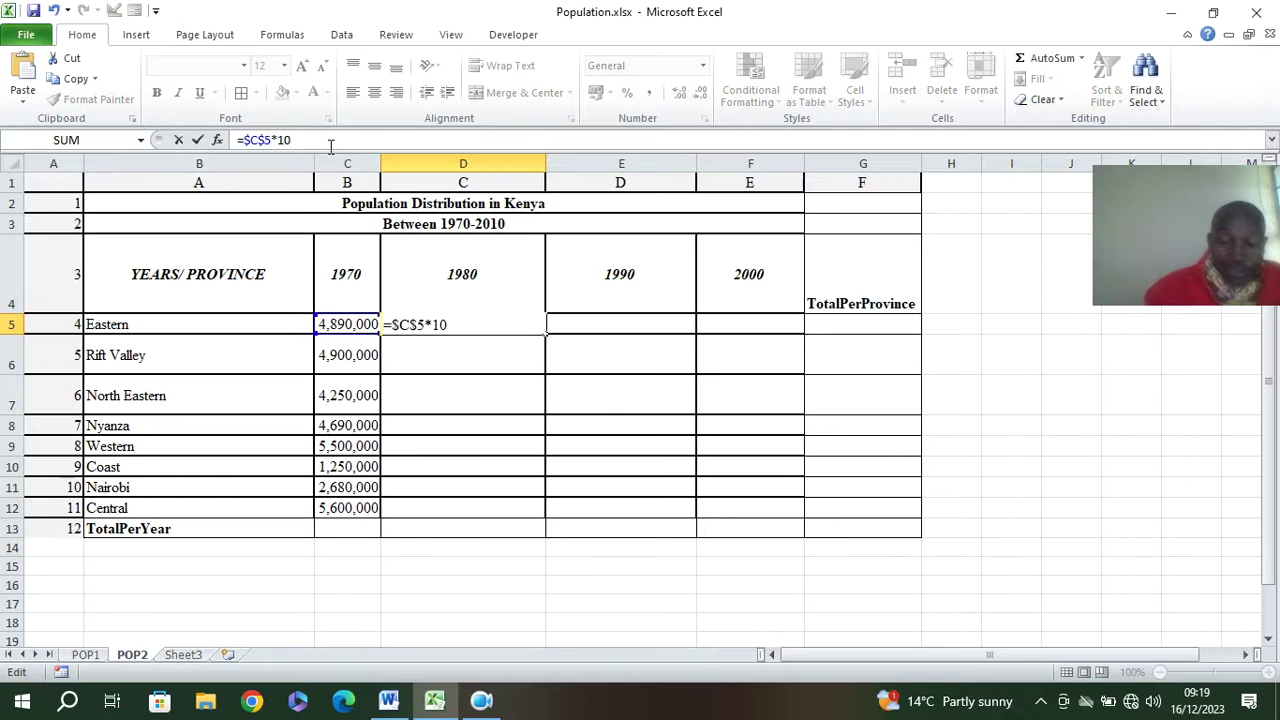
pyautogui.write('l%')
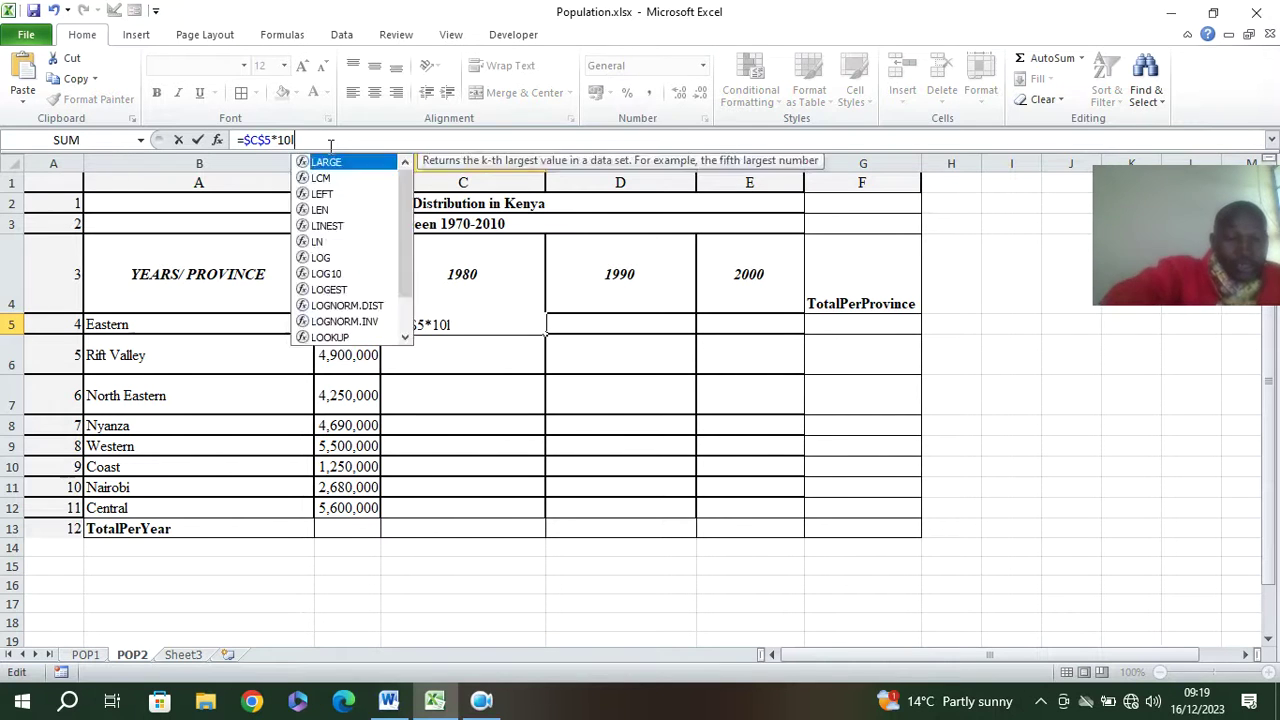
pyautogui.press('BackSpace')
pyautogui.press('BackSpace')
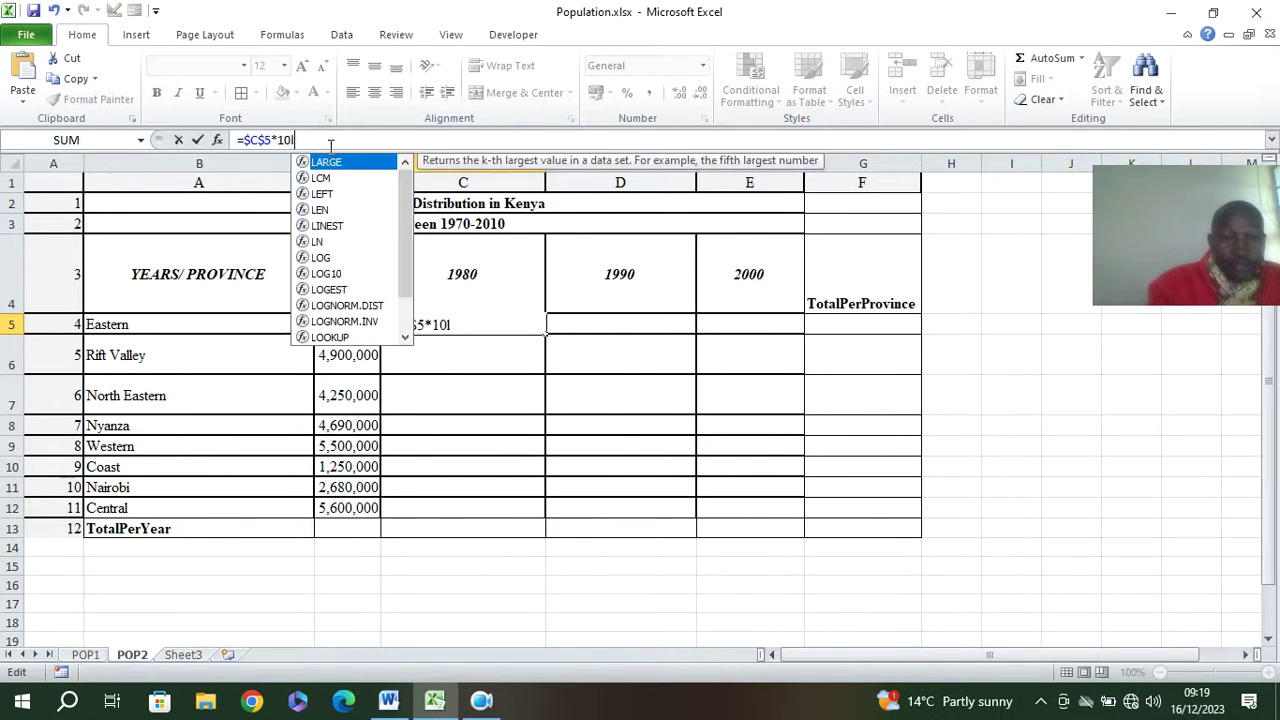
pyautogui.write('l%')
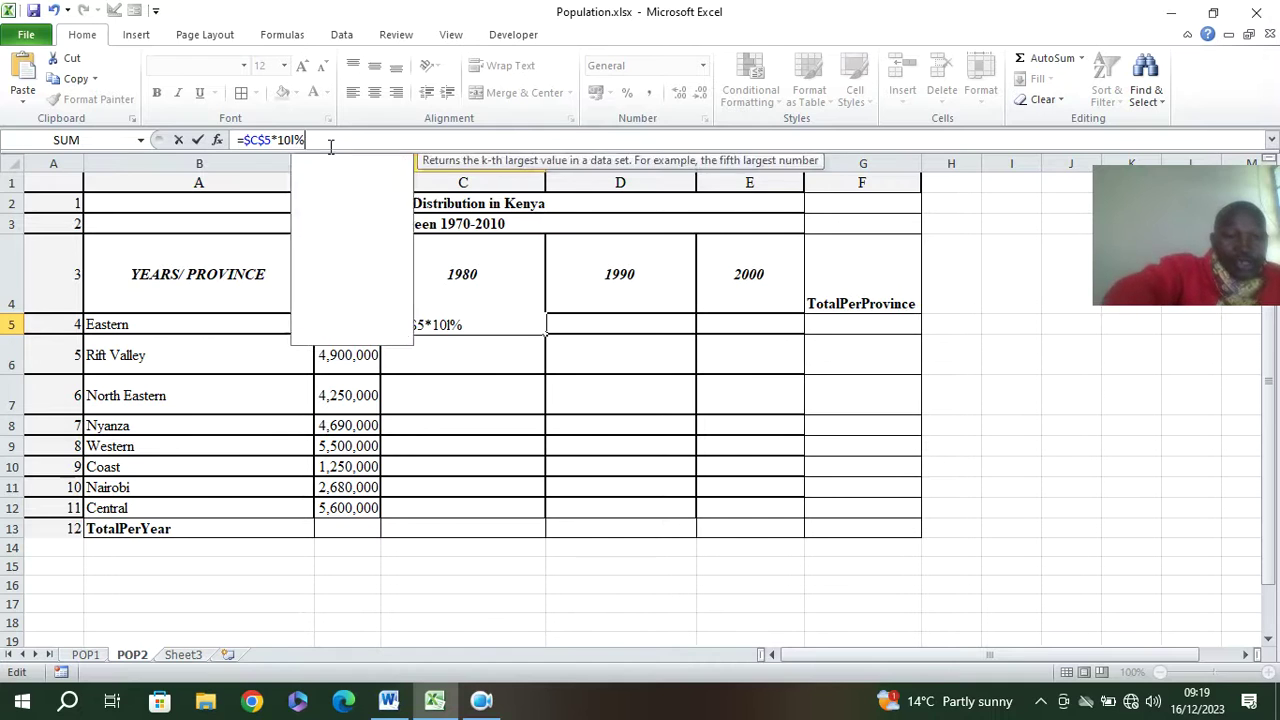
pyautogui.press('BackSpace')
pyautogui.press('BackSpace')
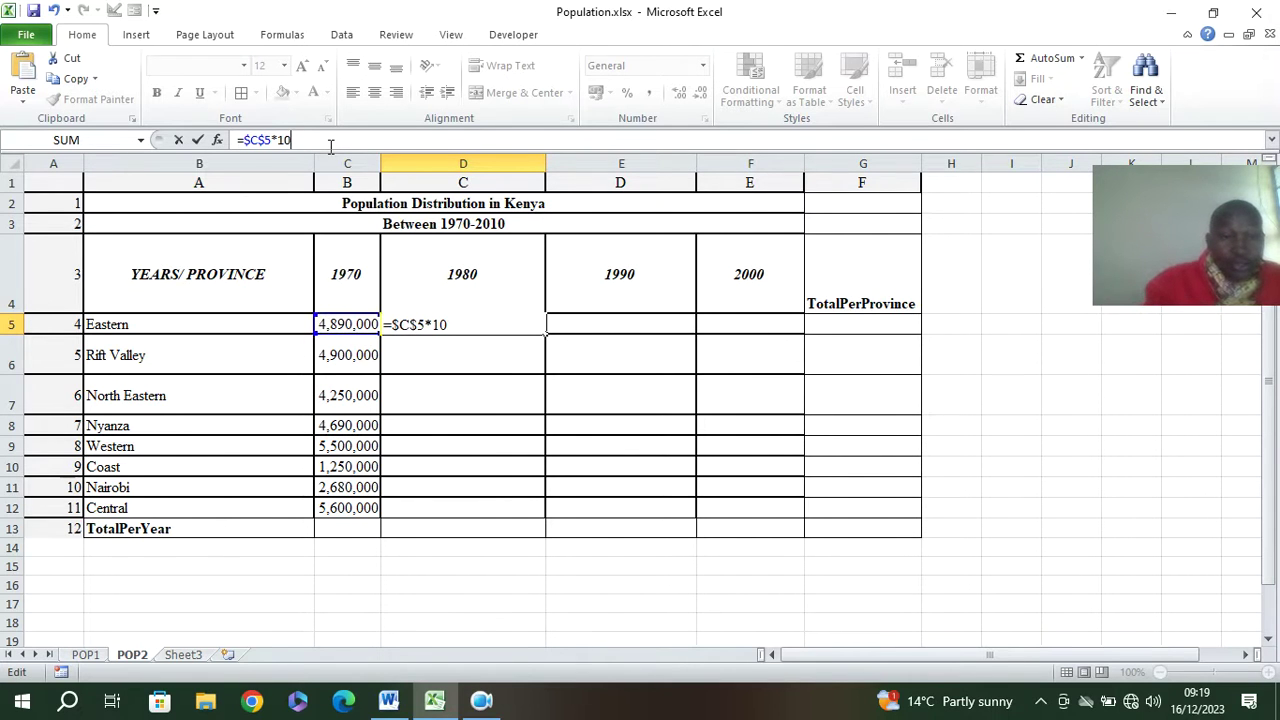
pyautogui.write('%')
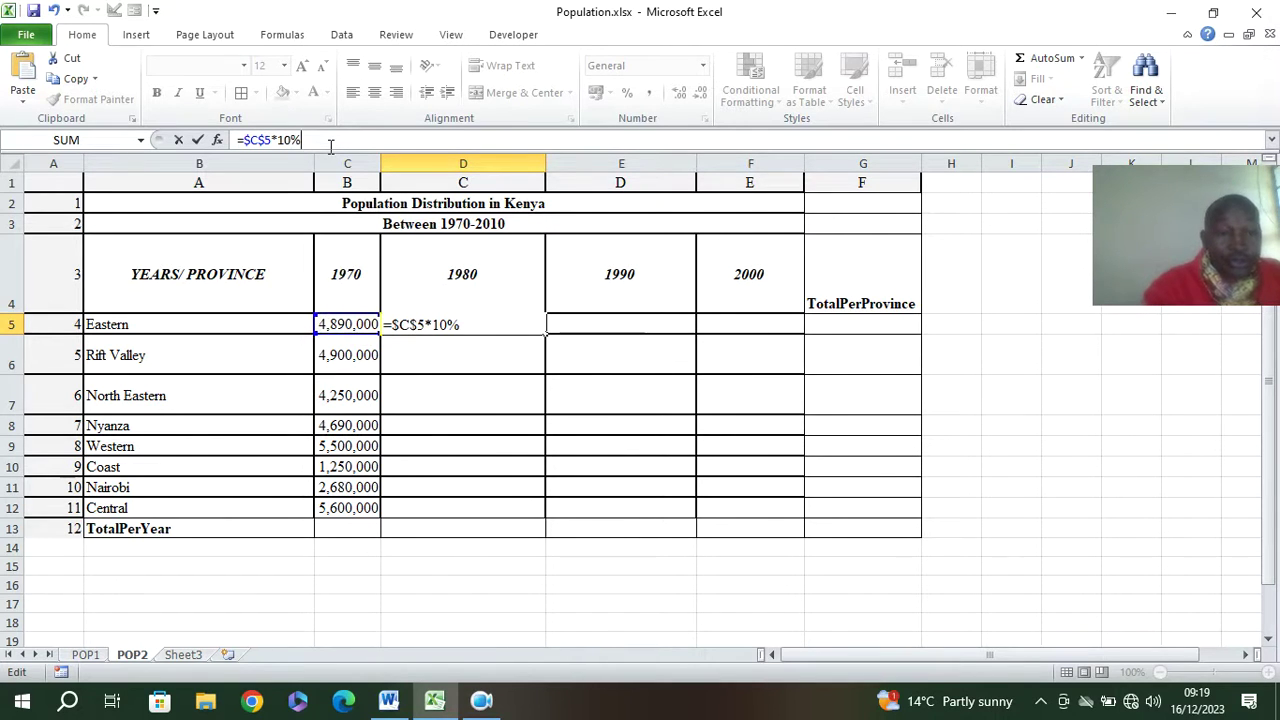
pyautogui.press('Return')
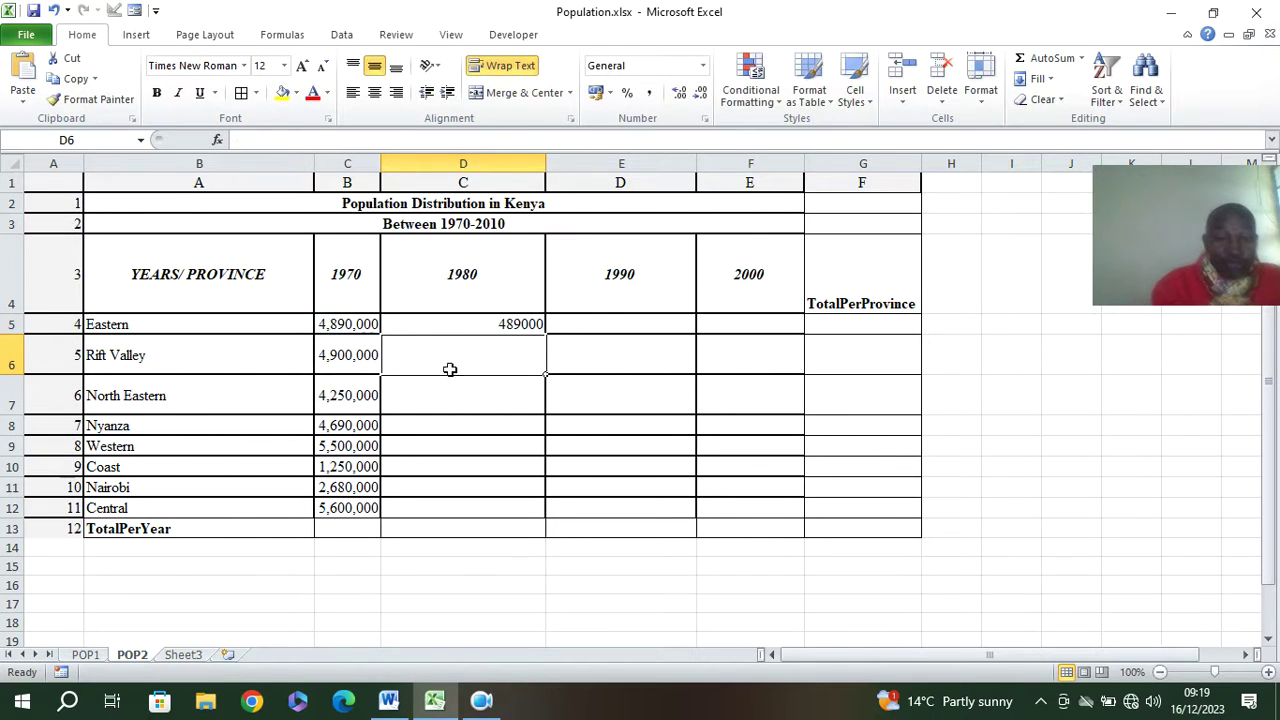
pyautogui.click(456, 321)
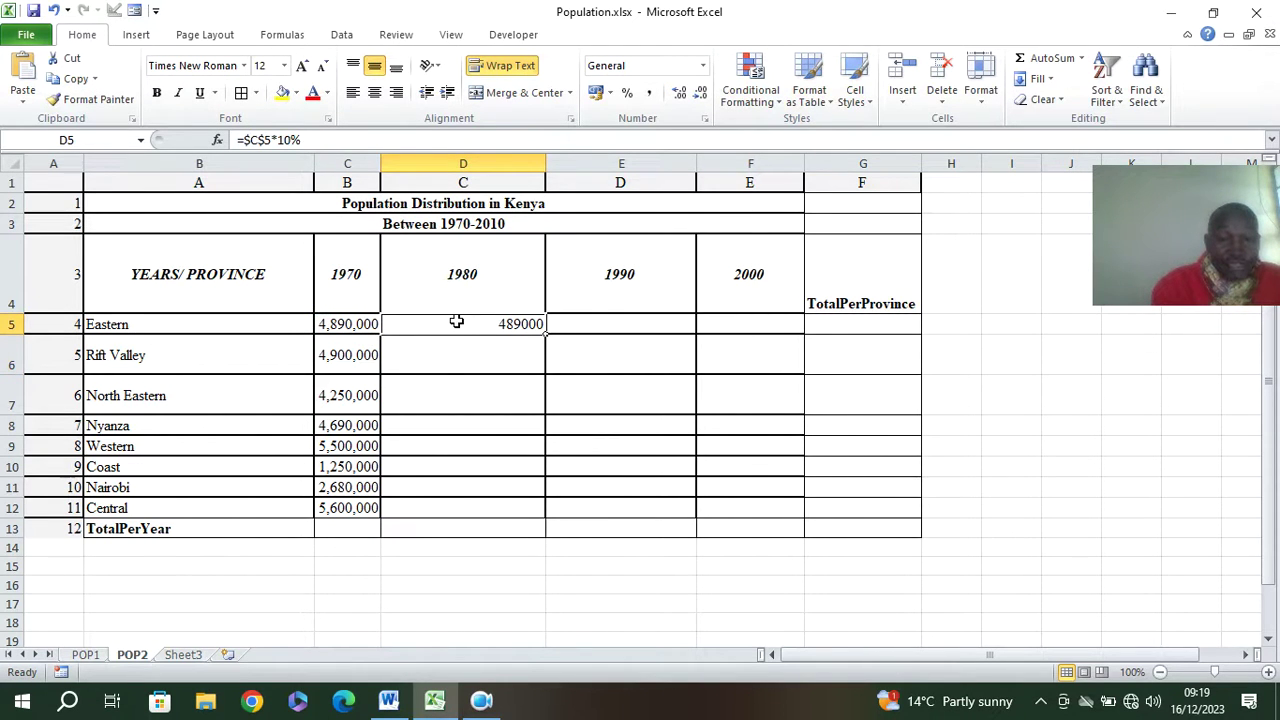
pyautogui.moveTo(546, 334); pyautogui.dragTo(535, 514)
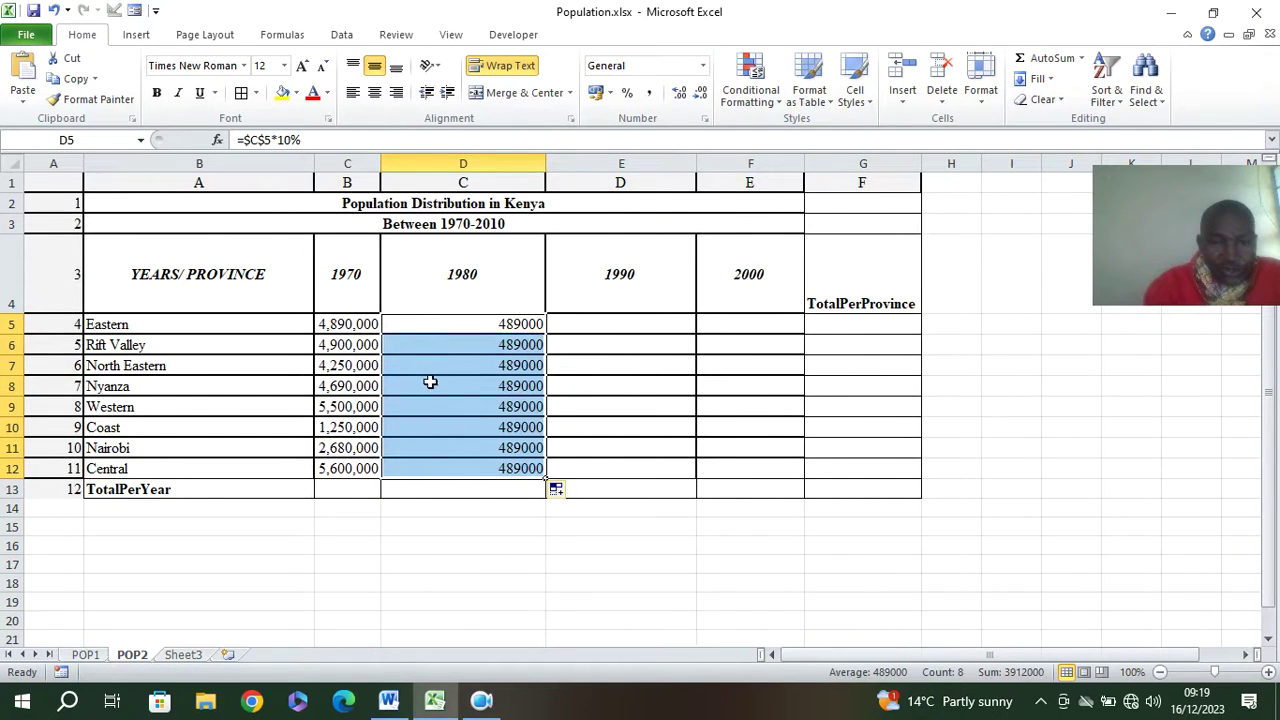
# Step: Make the cell reference in D5 relative so the formula reads =C5*10%, and fill it down to D13
pyautogui.click(453, 324)
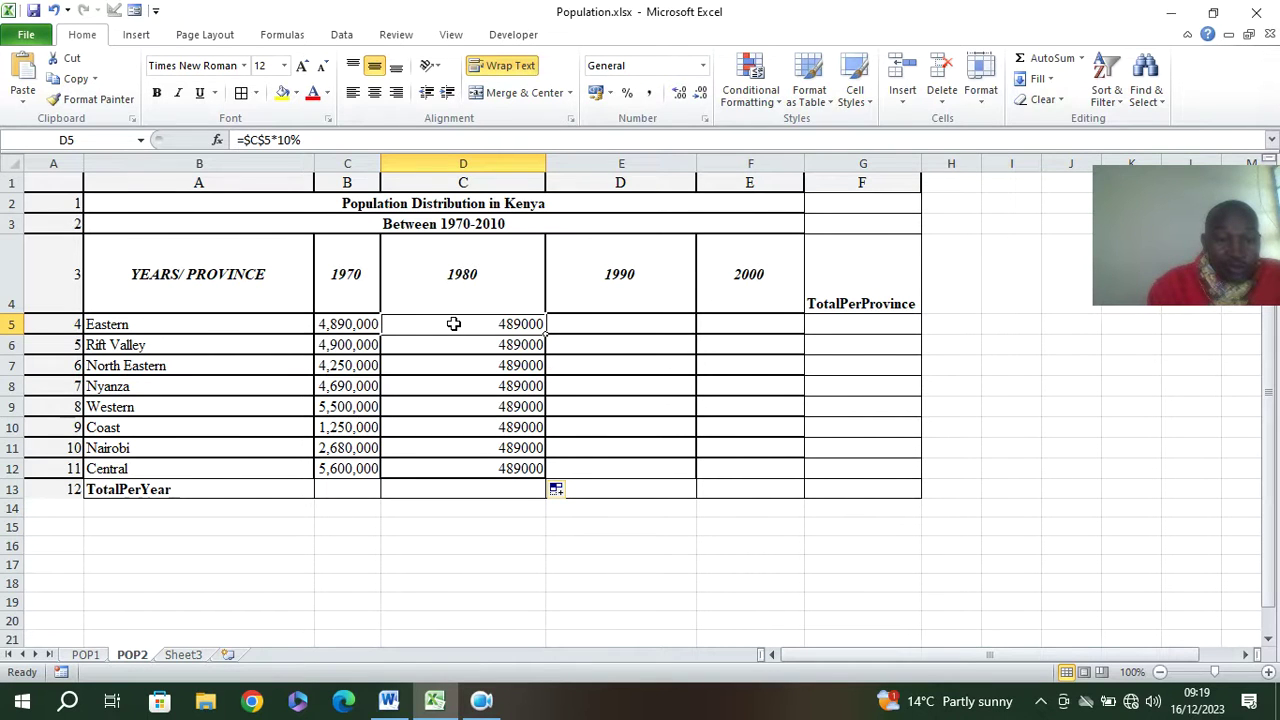
pyautogui.click(265, 140)
pyautogui.press('BackSpace')
pyautogui.click(253, 134)
pyautogui.press('BackSpace')
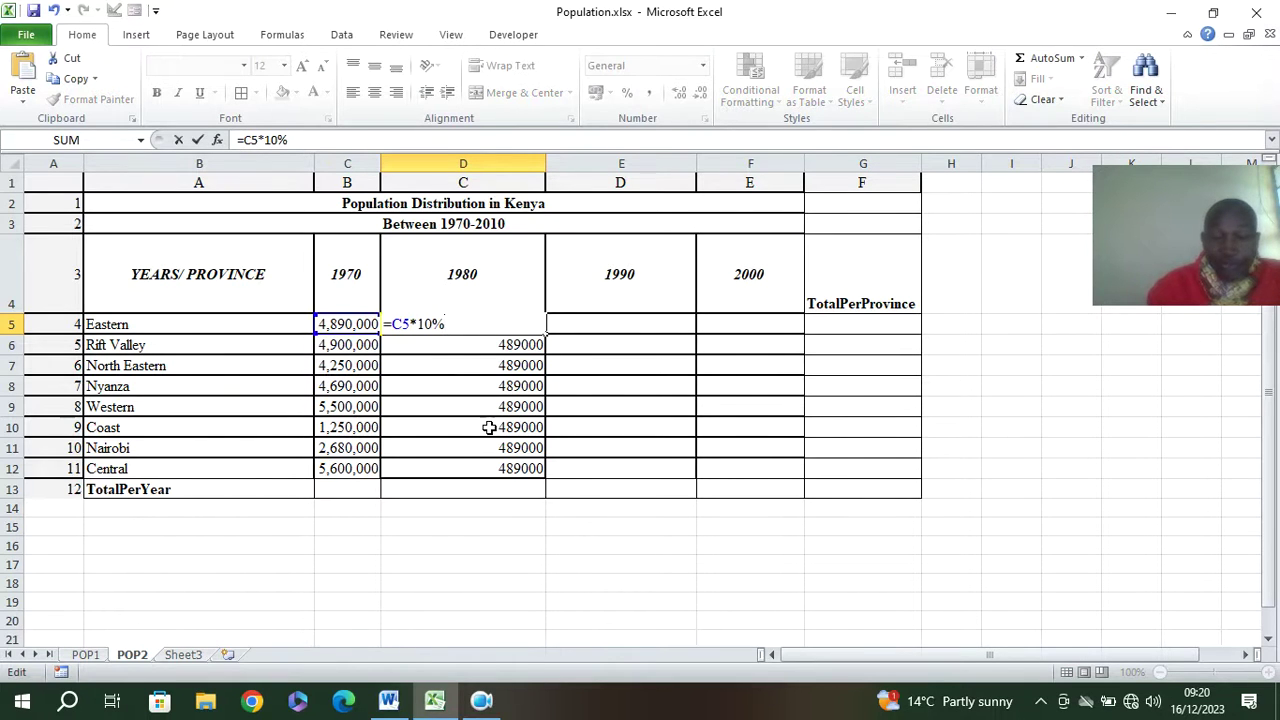
pyautogui.press('Return')
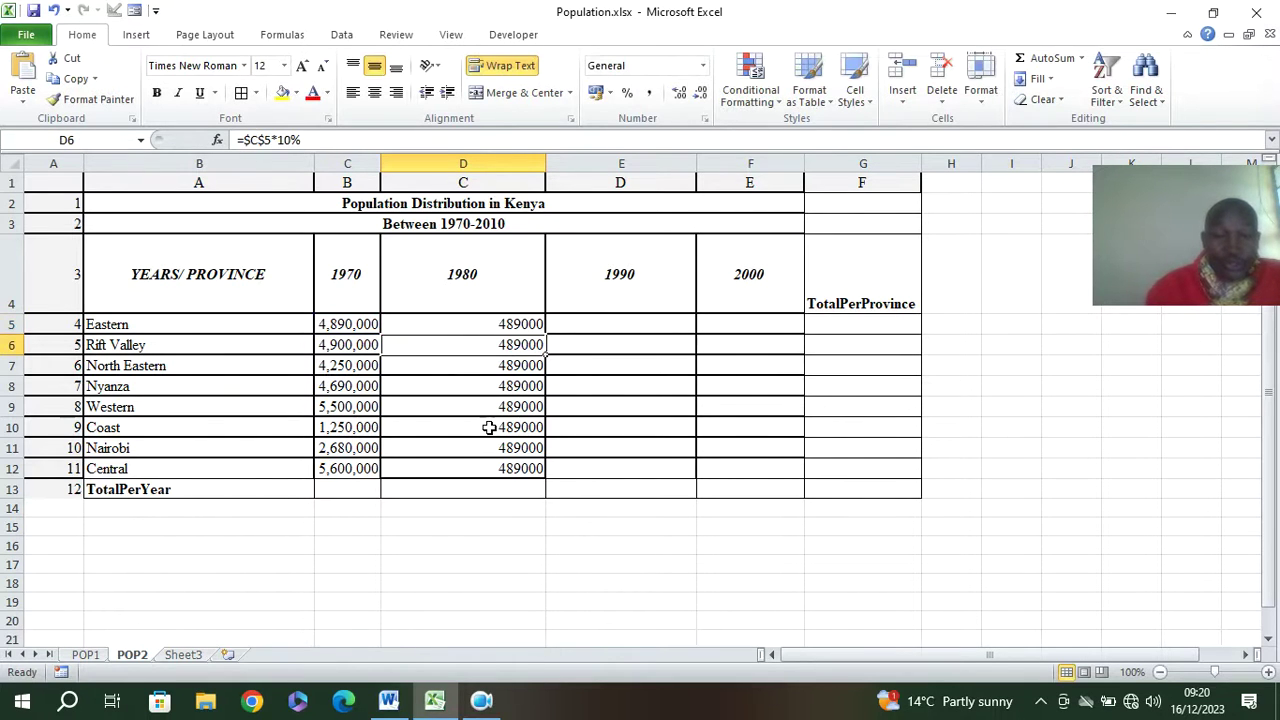
pyautogui.click(450, 328)
pyautogui.moveTo(546, 336); pyautogui.dragTo(565, 496)
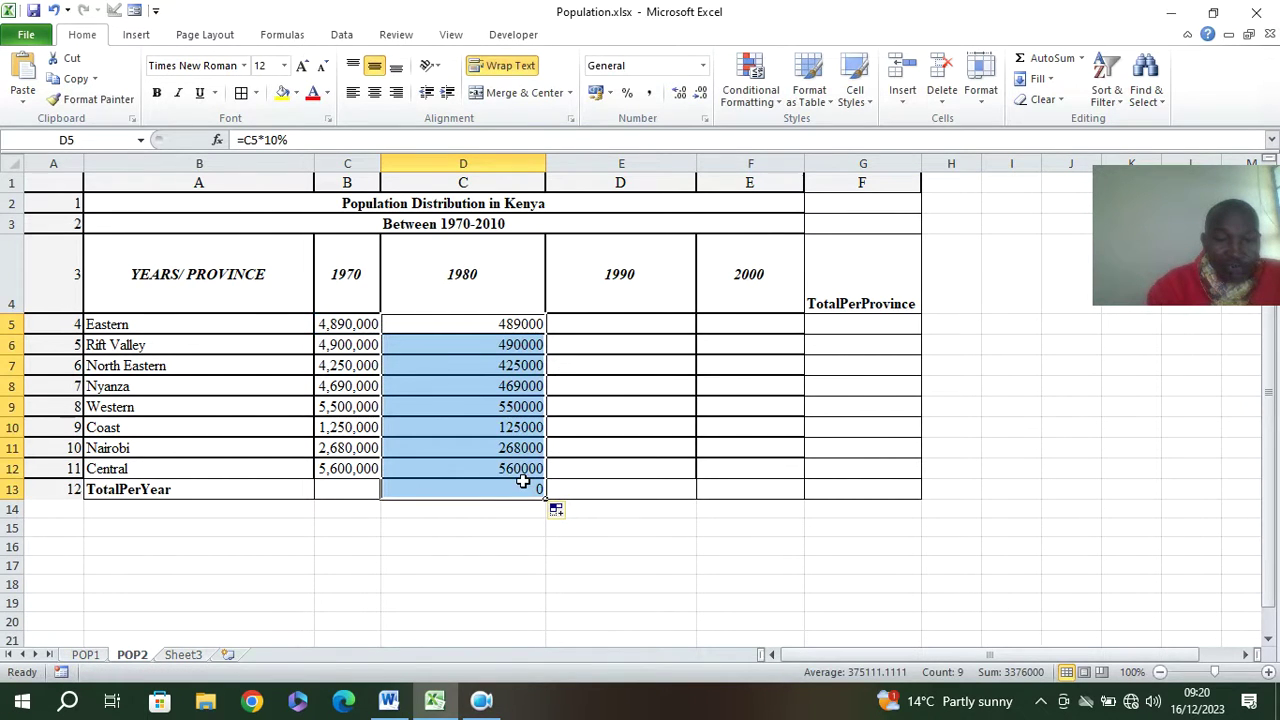
# Step: Change Eastern's 1980 formula in D5 to =C5*110%
pyautogui.click(451, 325)
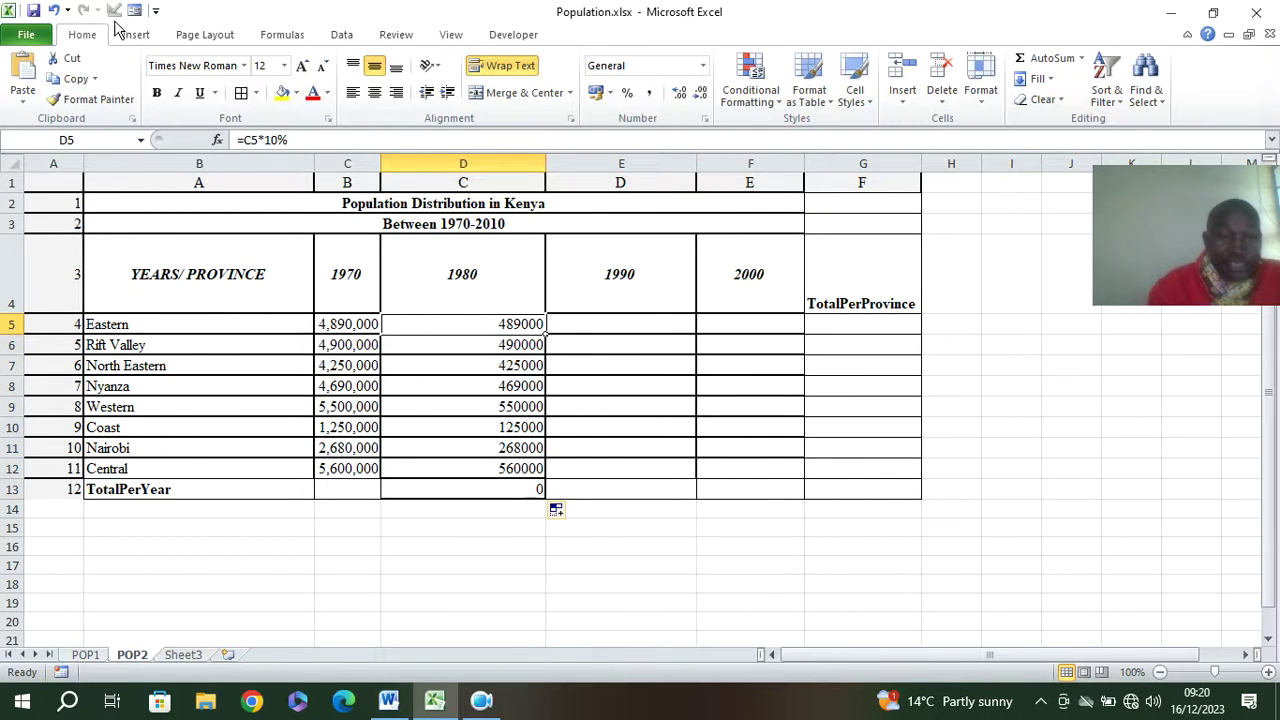
pyautogui.click(265, 140)
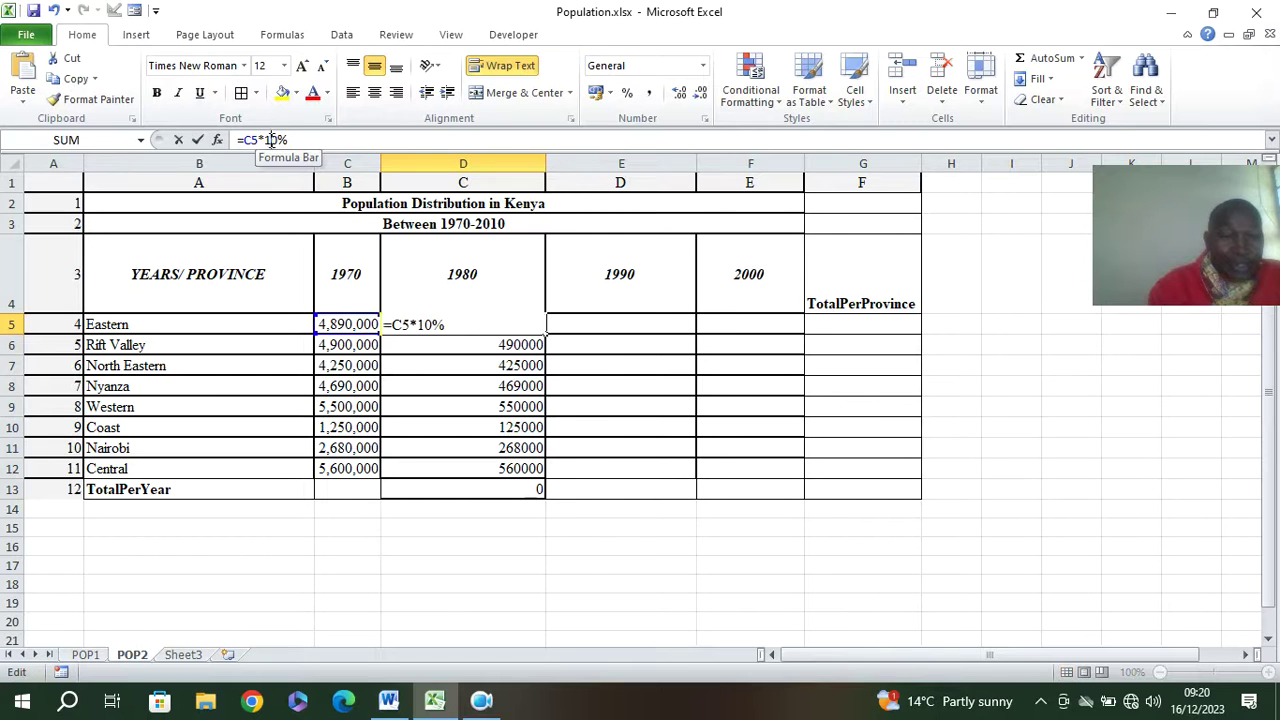
pyautogui.write('1')
pyautogui.press('Return')
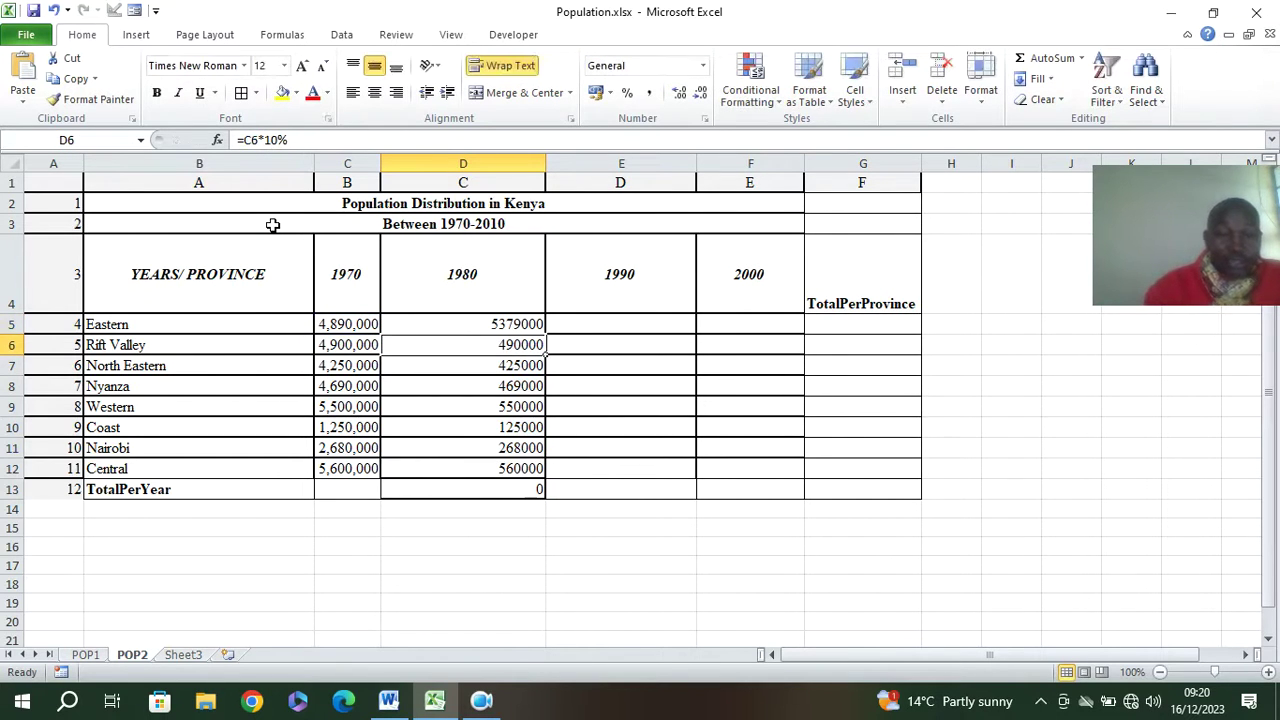
# Step: Fill Eastern's 1980 formula down from D5 to D12, and enter =SUM(D5:D12) in D13 as the year's total
pyautogui.click(475, 324)
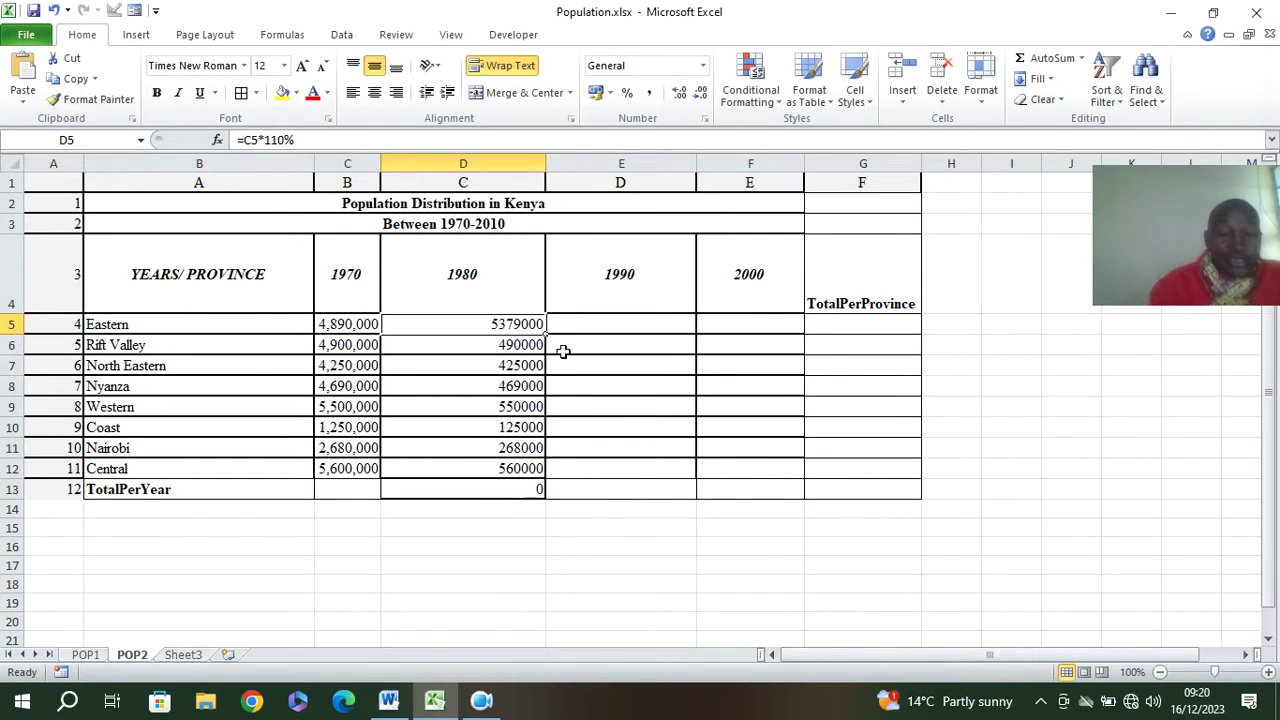
pyautogui.moveTo(547, 336); pyautogui.dragTo(538, 472)
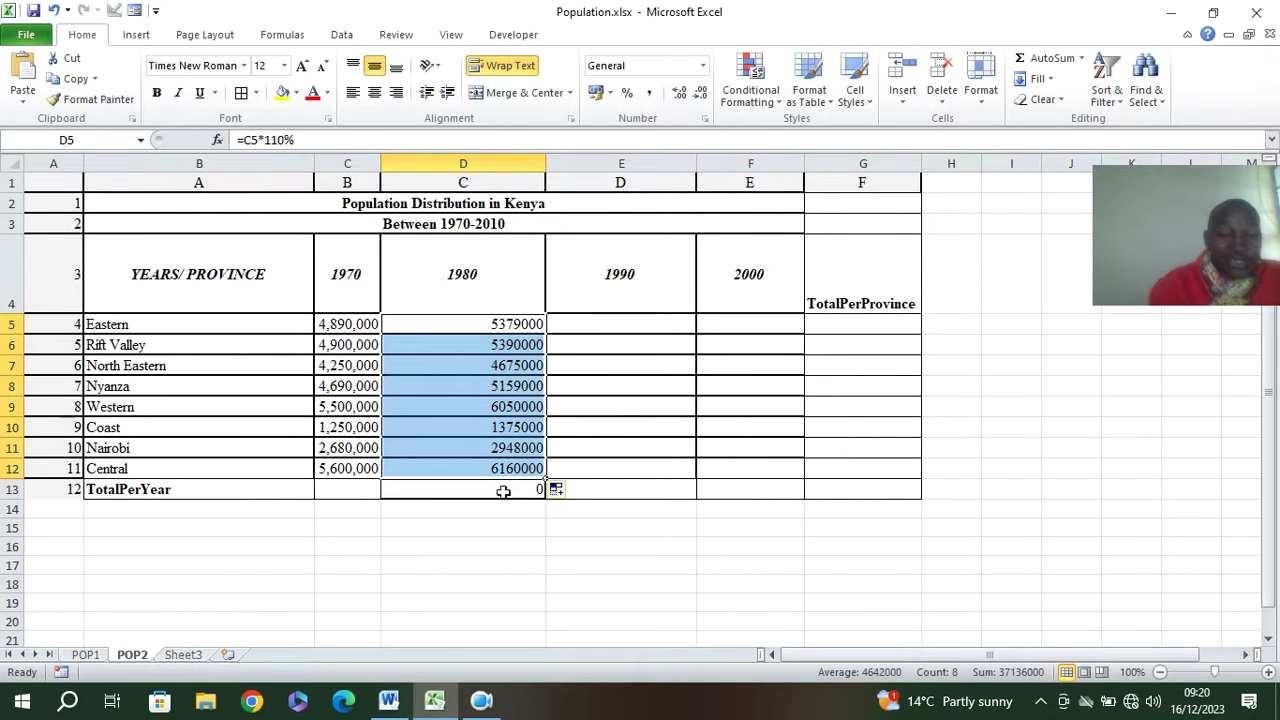
pyautogui.click(501, 491)
pyautogui.write('=')
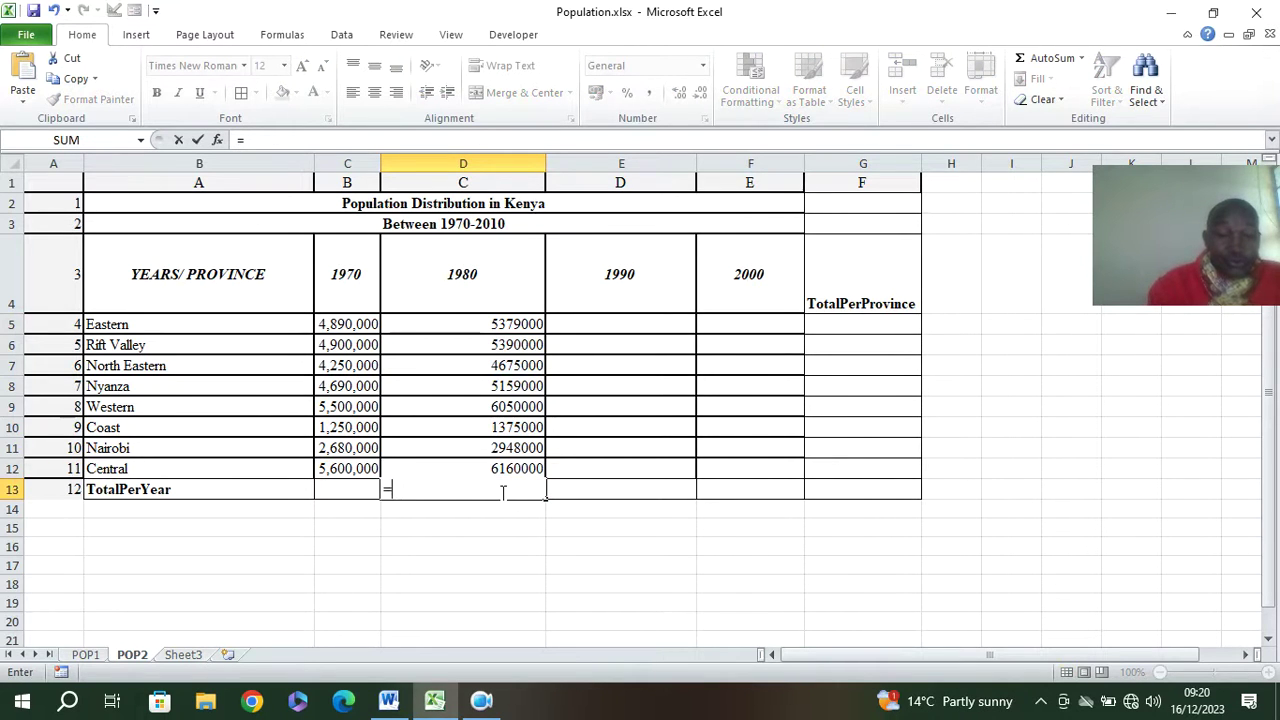
pyautogui.write('SUM')
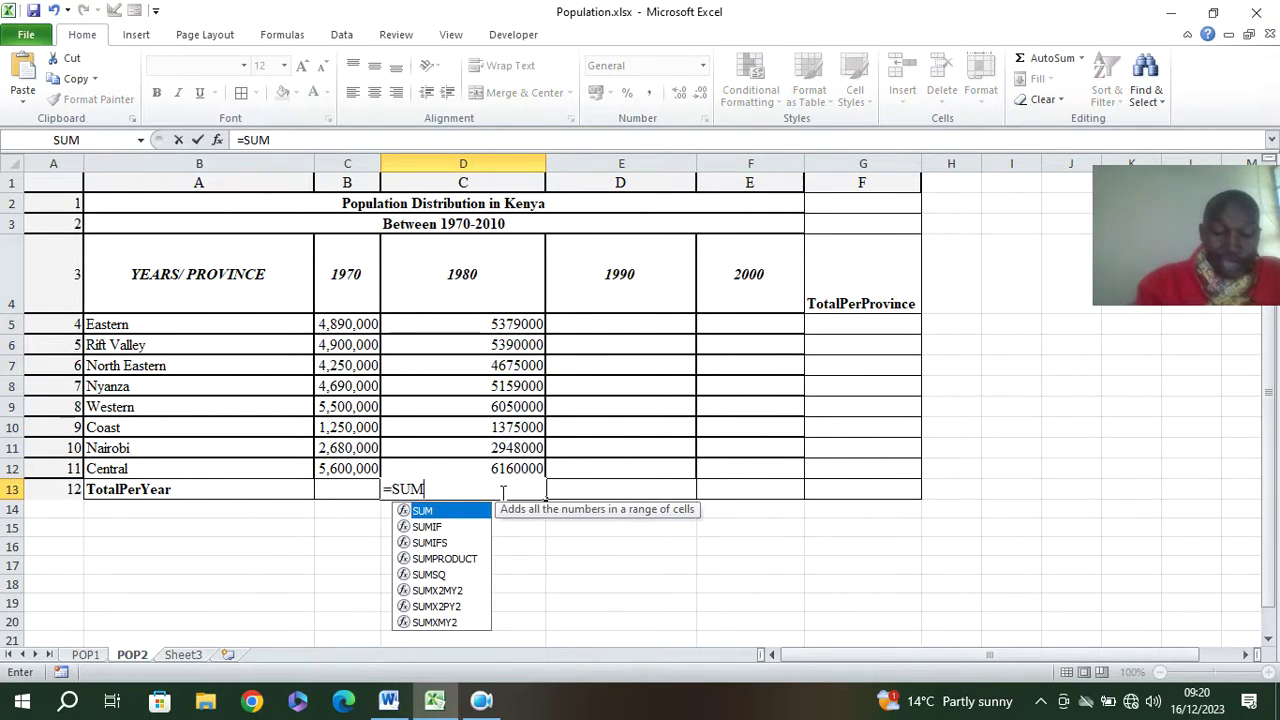
pyautogui.write('(')
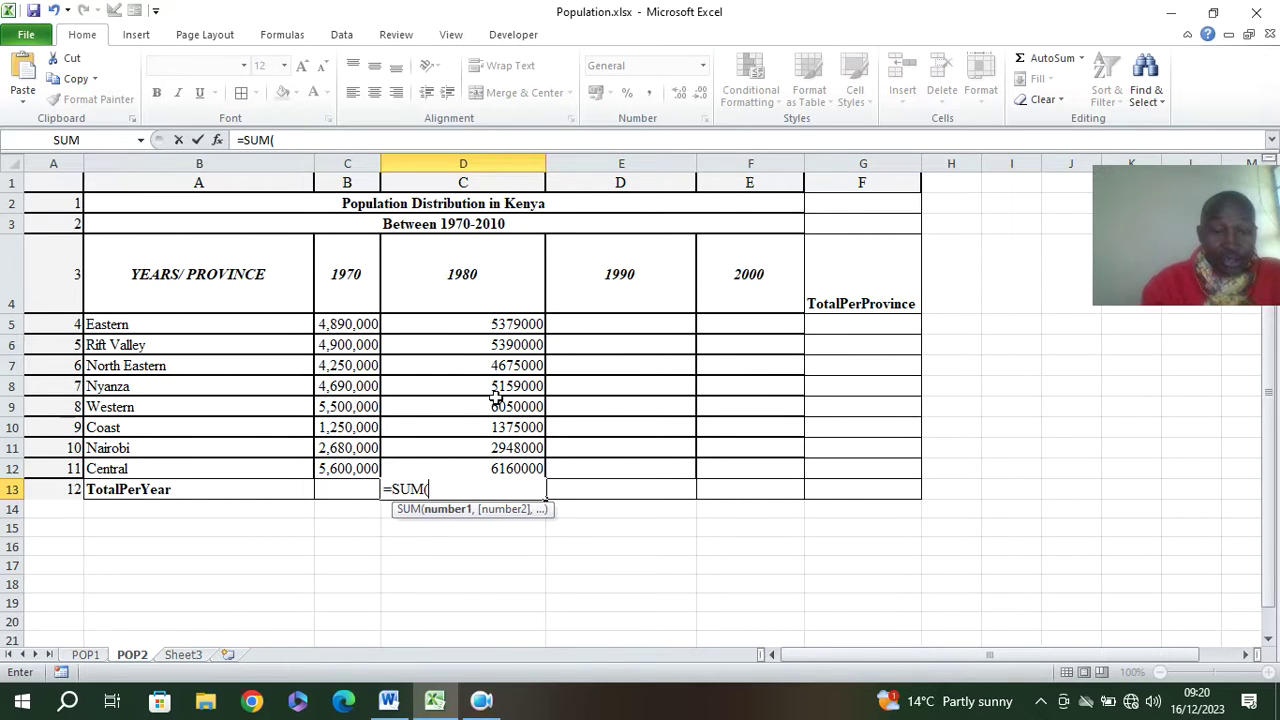
pyautogui.click(500, 323)
pyautogui.press('F8')
pyautogui.click(506, 466)
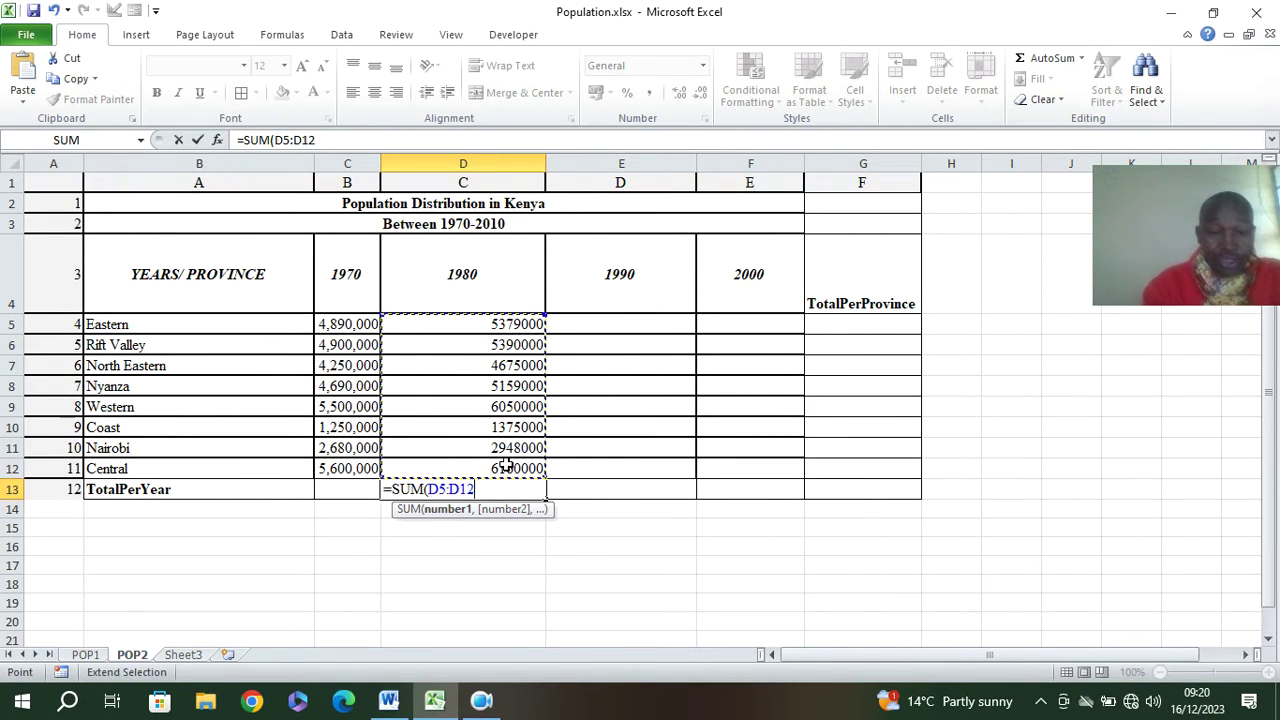
pyautogui.write(')')
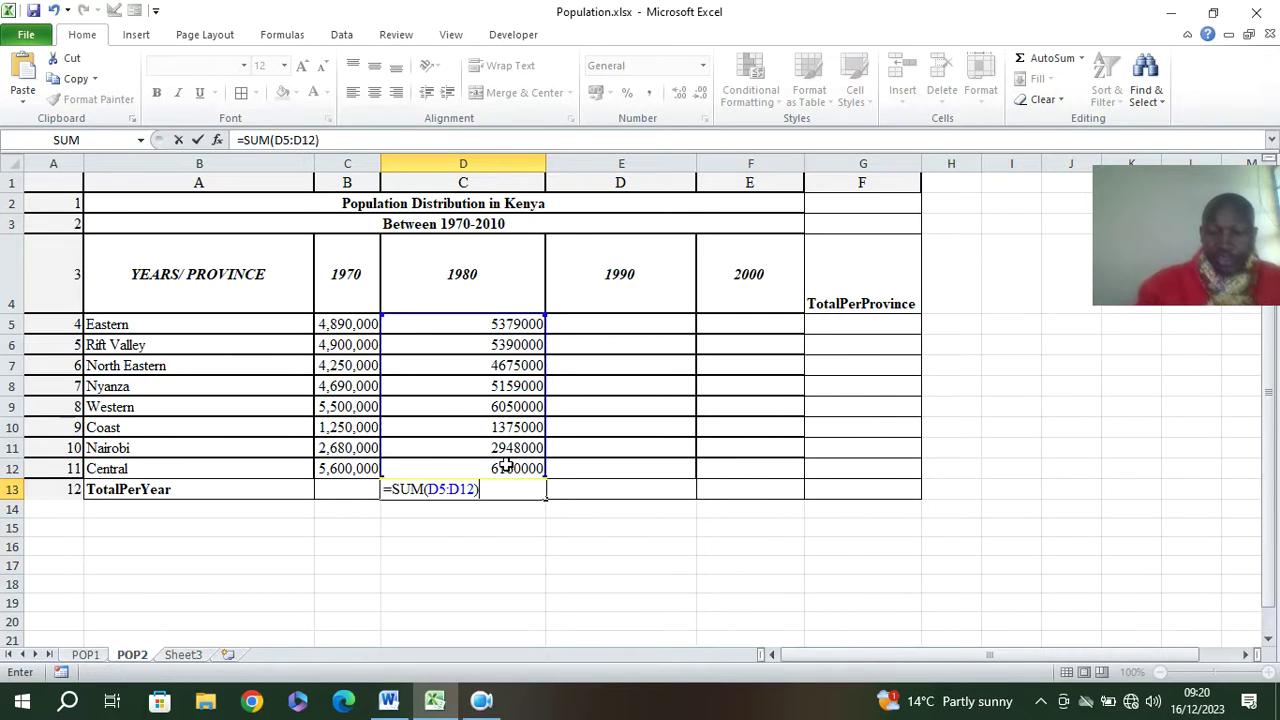
pyautogui.press('Return')
pyautogui.click(496, 488)
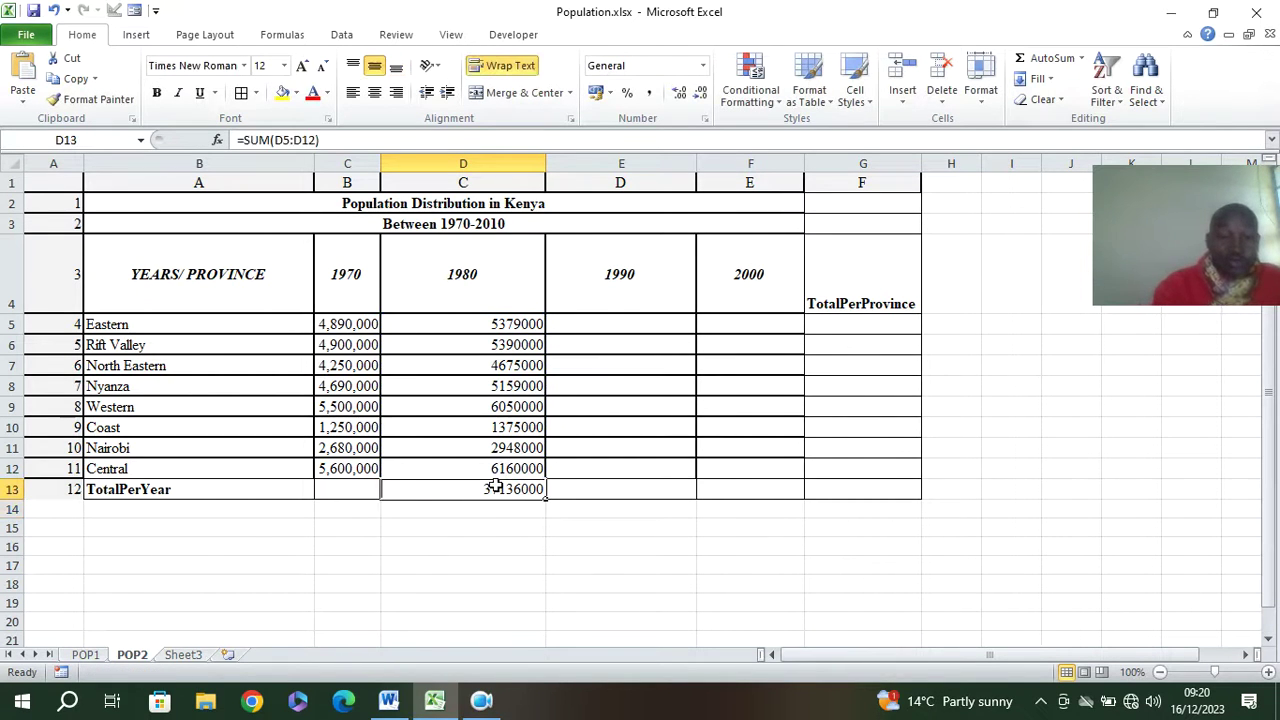
# Step: Apply the comma style to the 1980 estimates and their total in D5:D13
pyautogui.moveTo(500, 324); pyautogui.dragTo(482, 486)
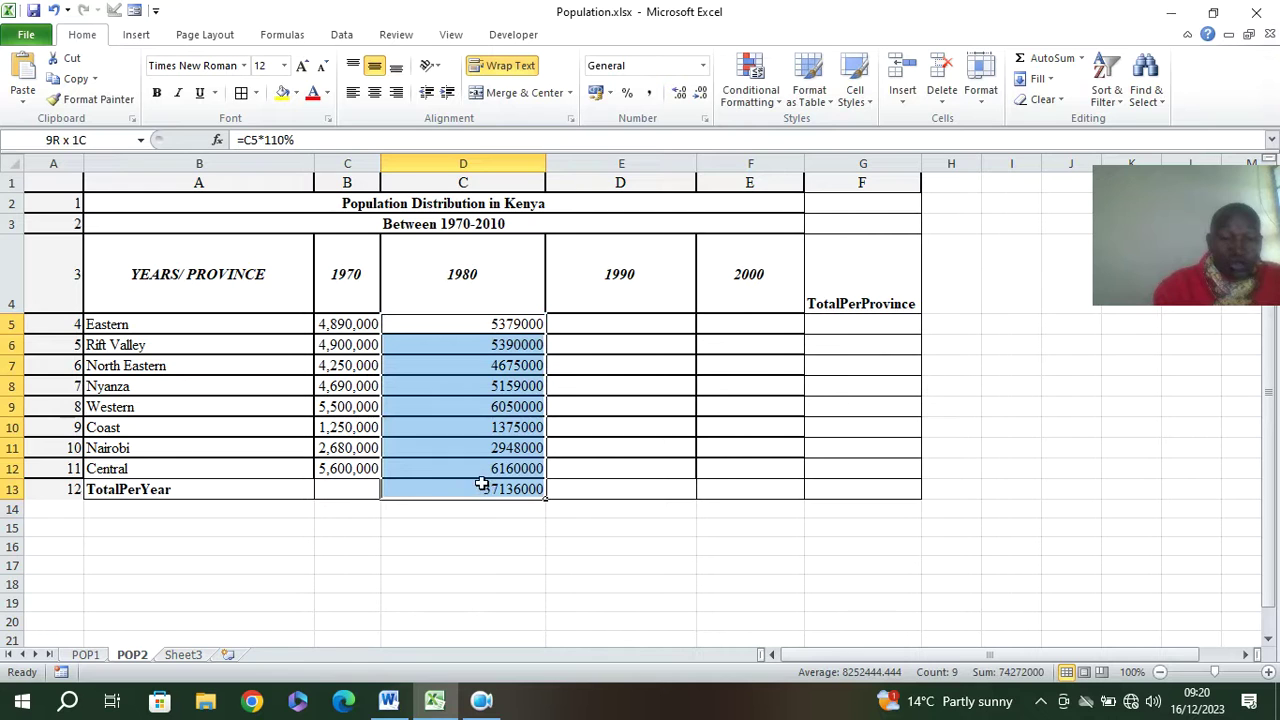
pyautogui.click(650, 94)
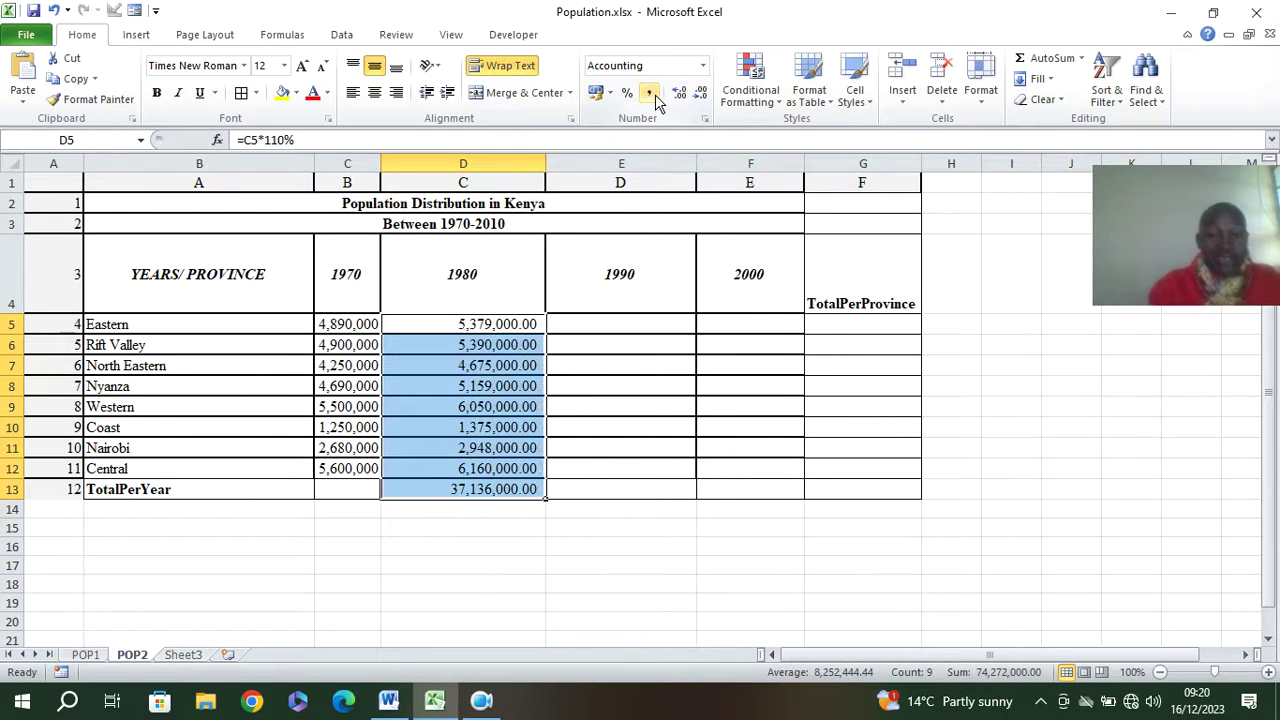
pyautogui.click(614, 529)
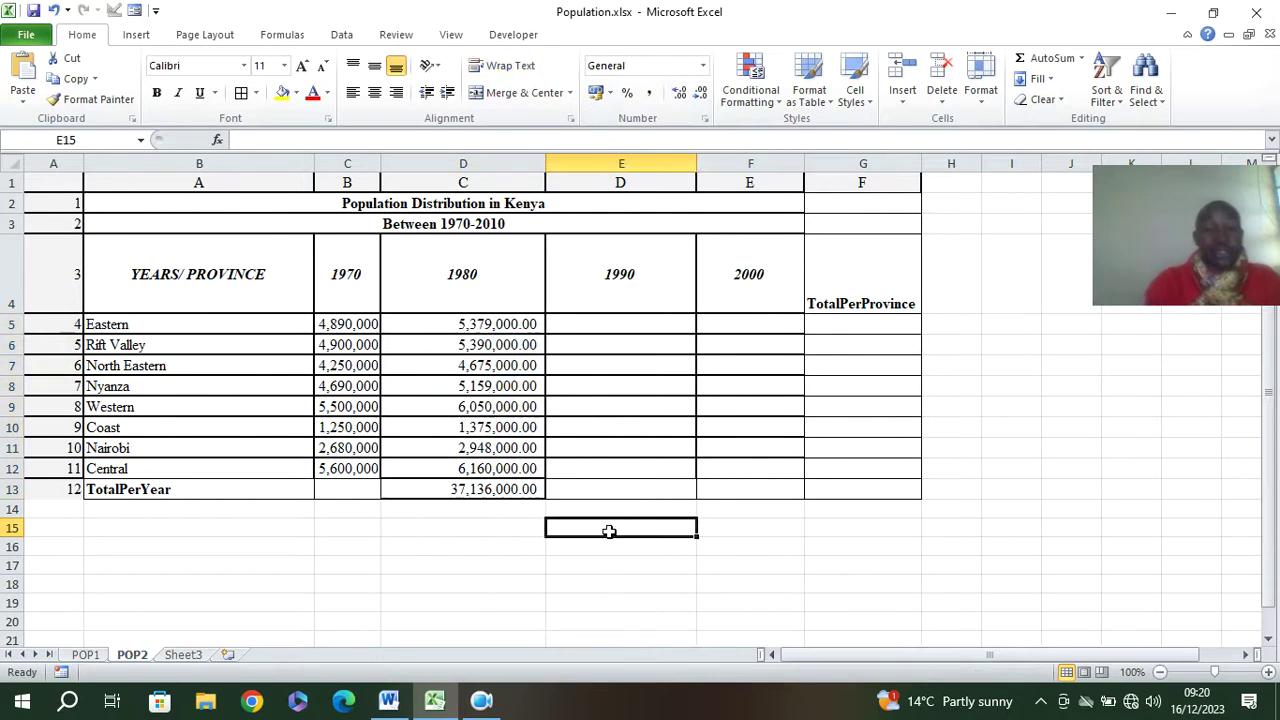
# Step: Recheck the exam questions in Word, and back in Excel enter =D5*110% in E5 for 1990 and fill it down to E13
pyautogui.click(418, 330)
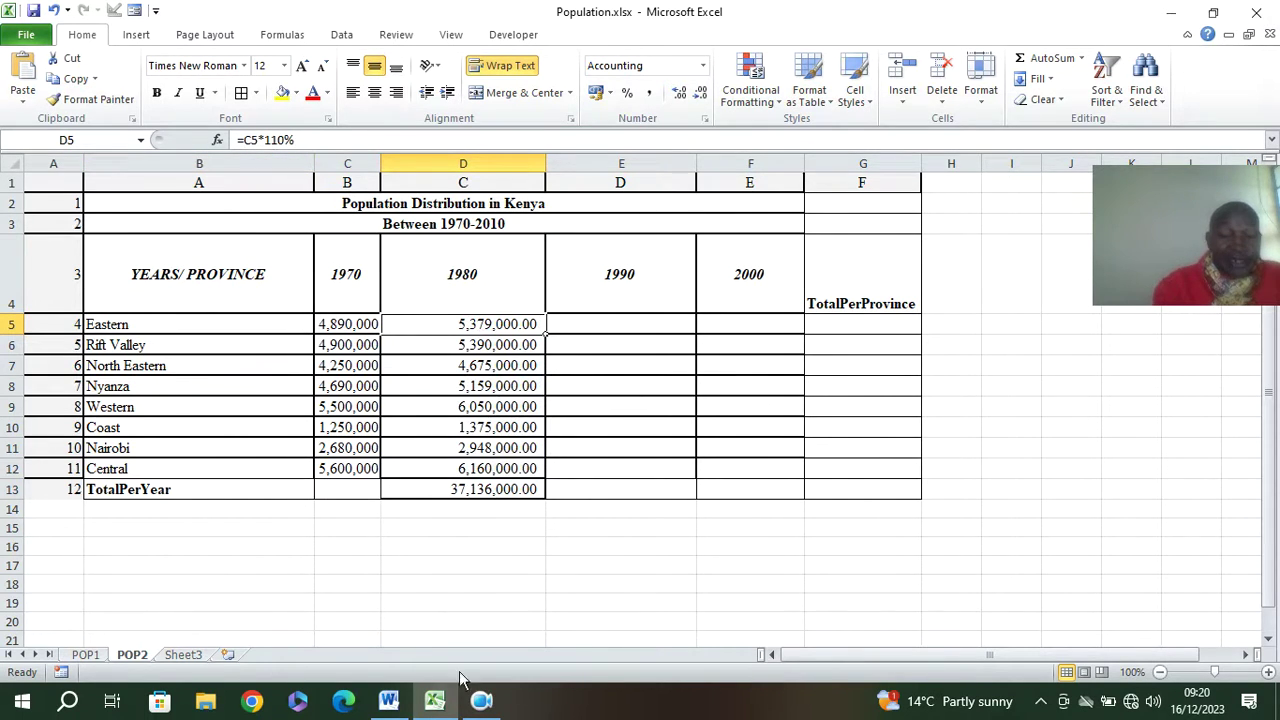
pyautogui.click(389, 700)
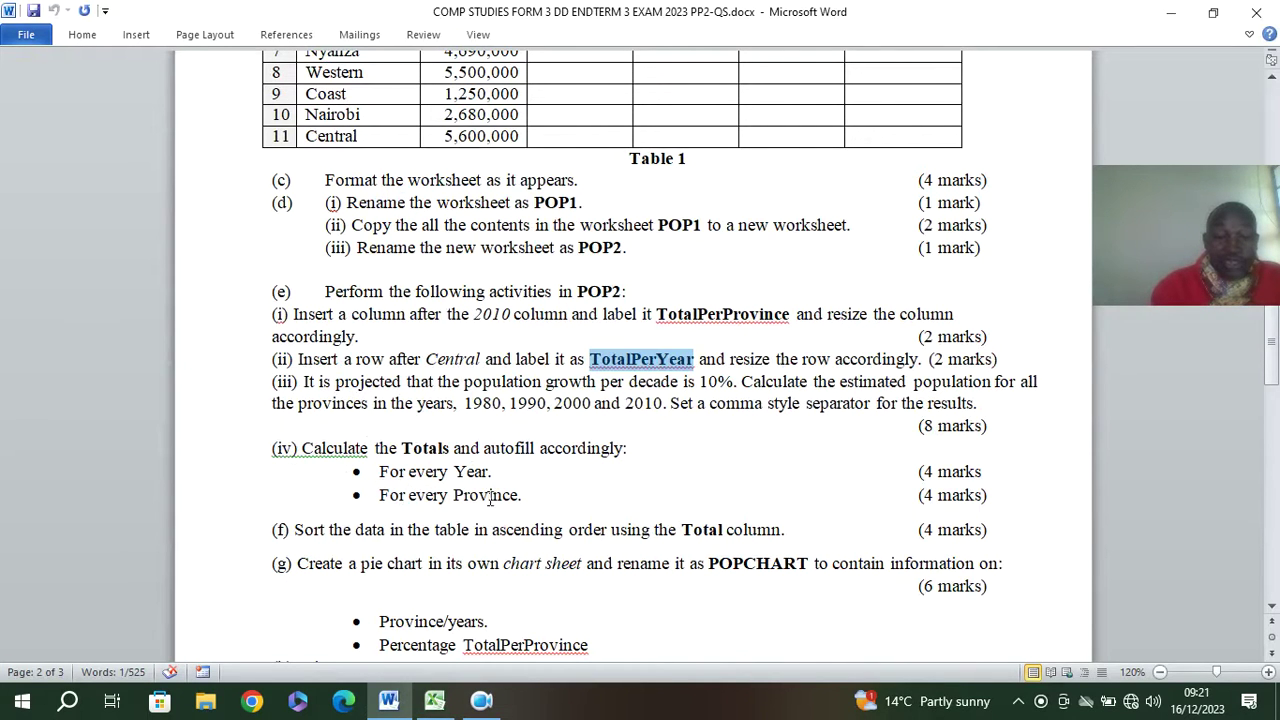
pyautogui.click(438, 697)
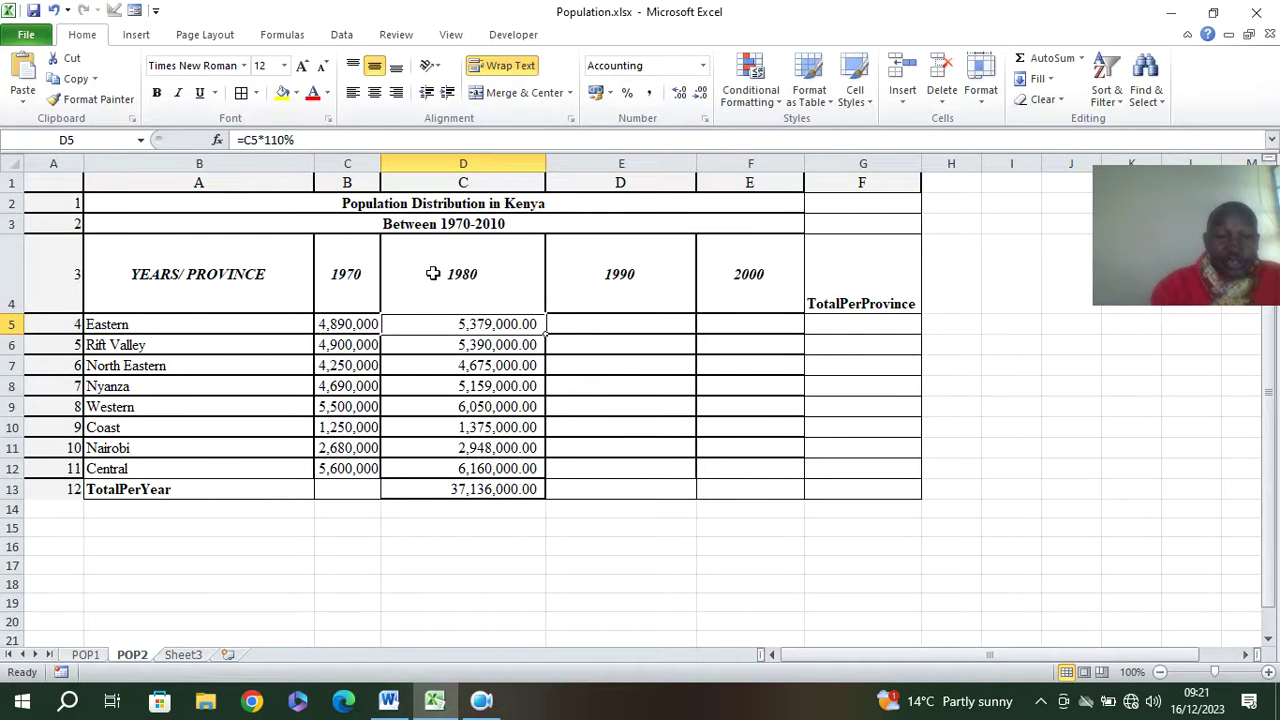
pyautogui.click(593, 325)
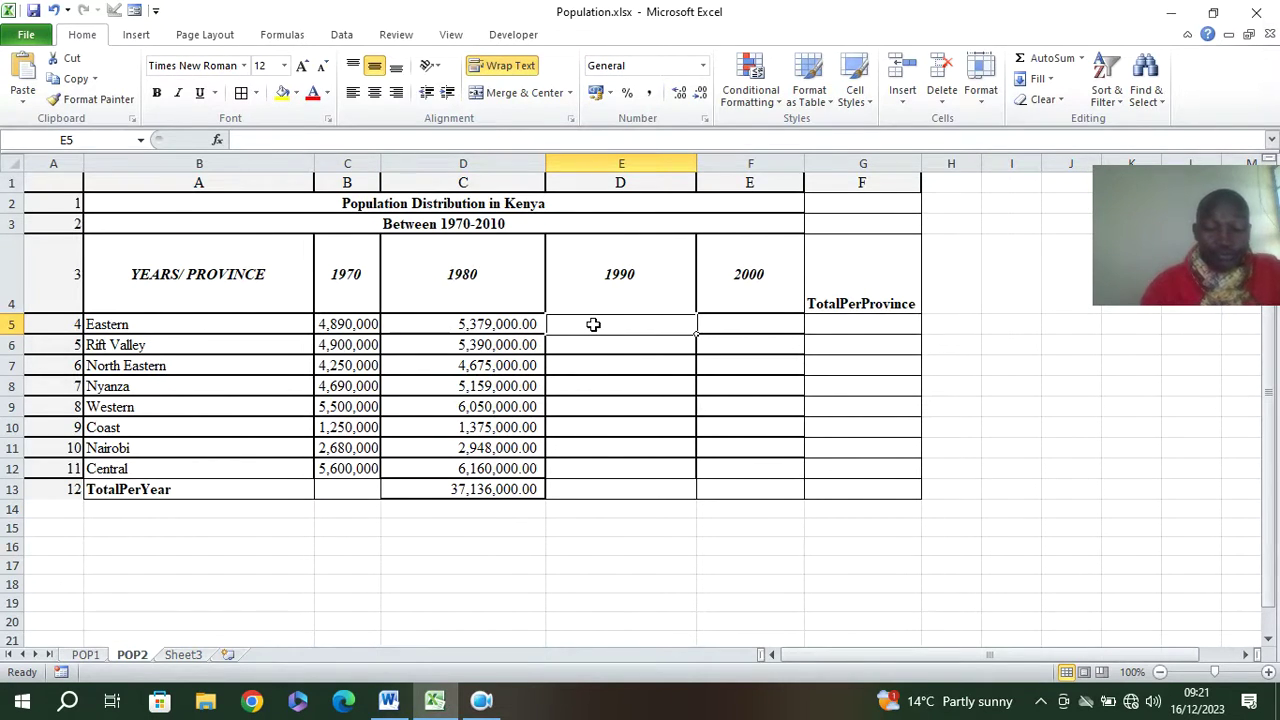
pyautogui.write('=')
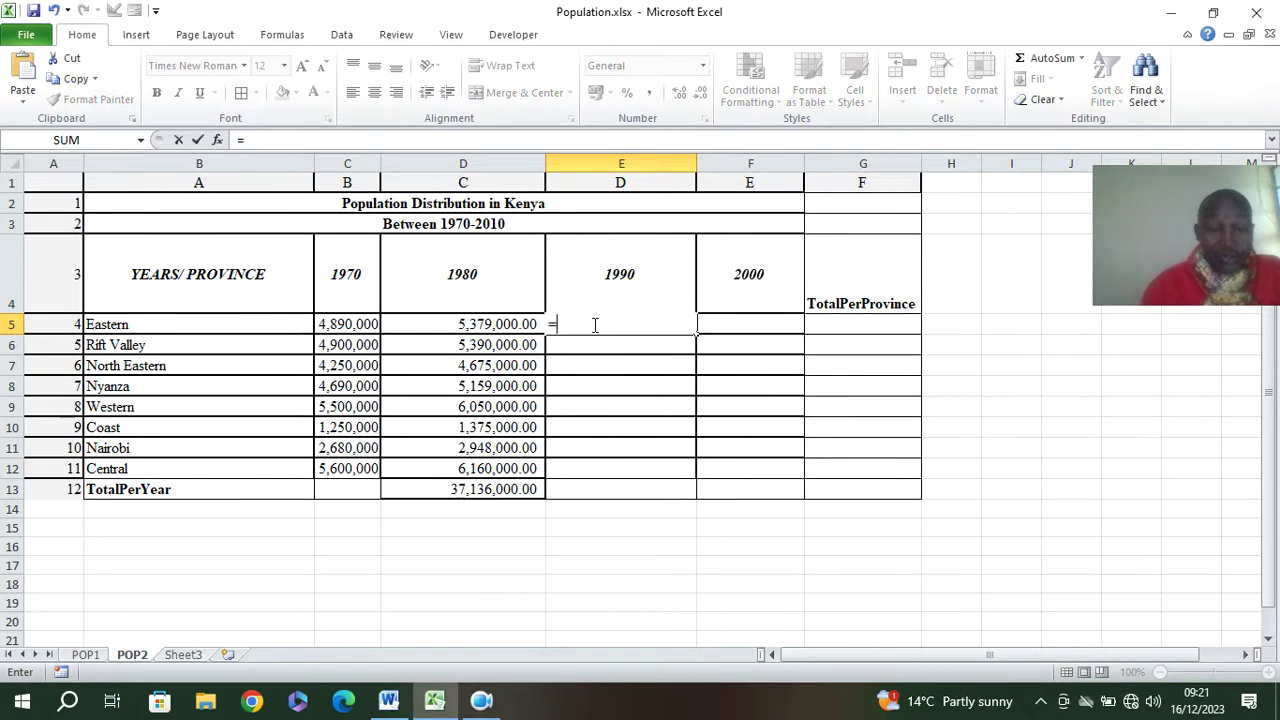
pyautogui.click(432, 324)
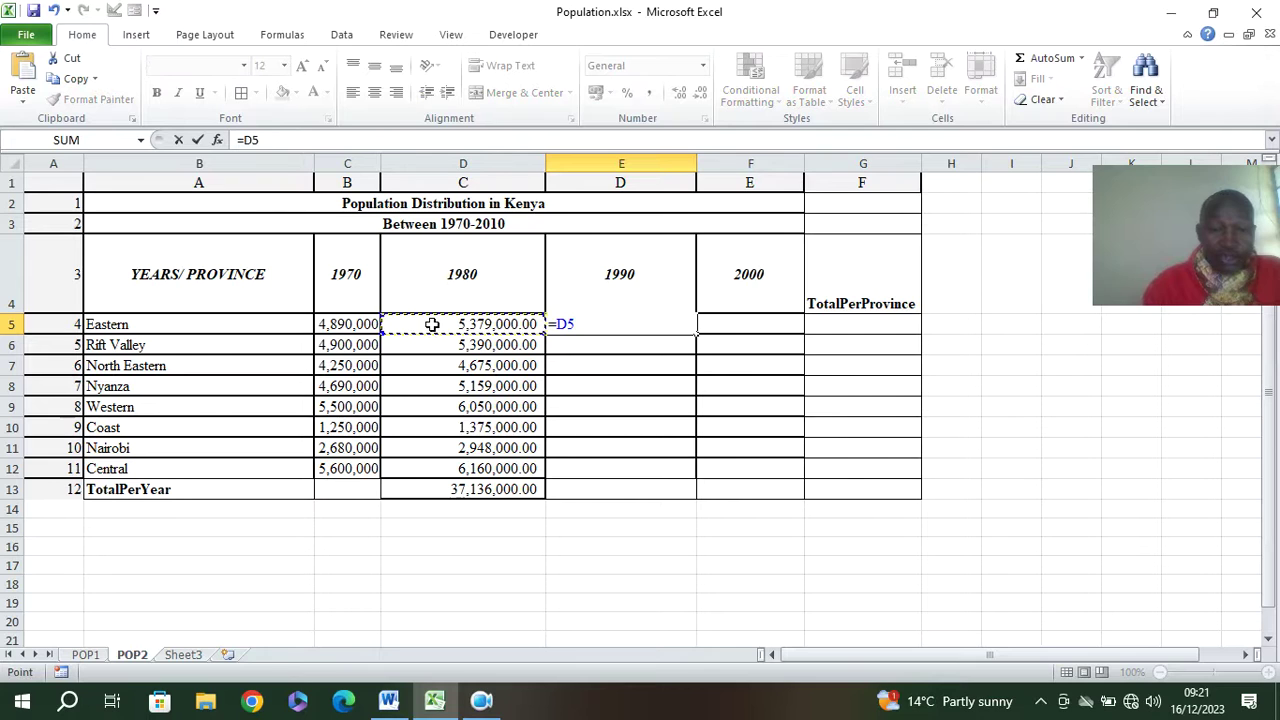
pyautogui.write('*')
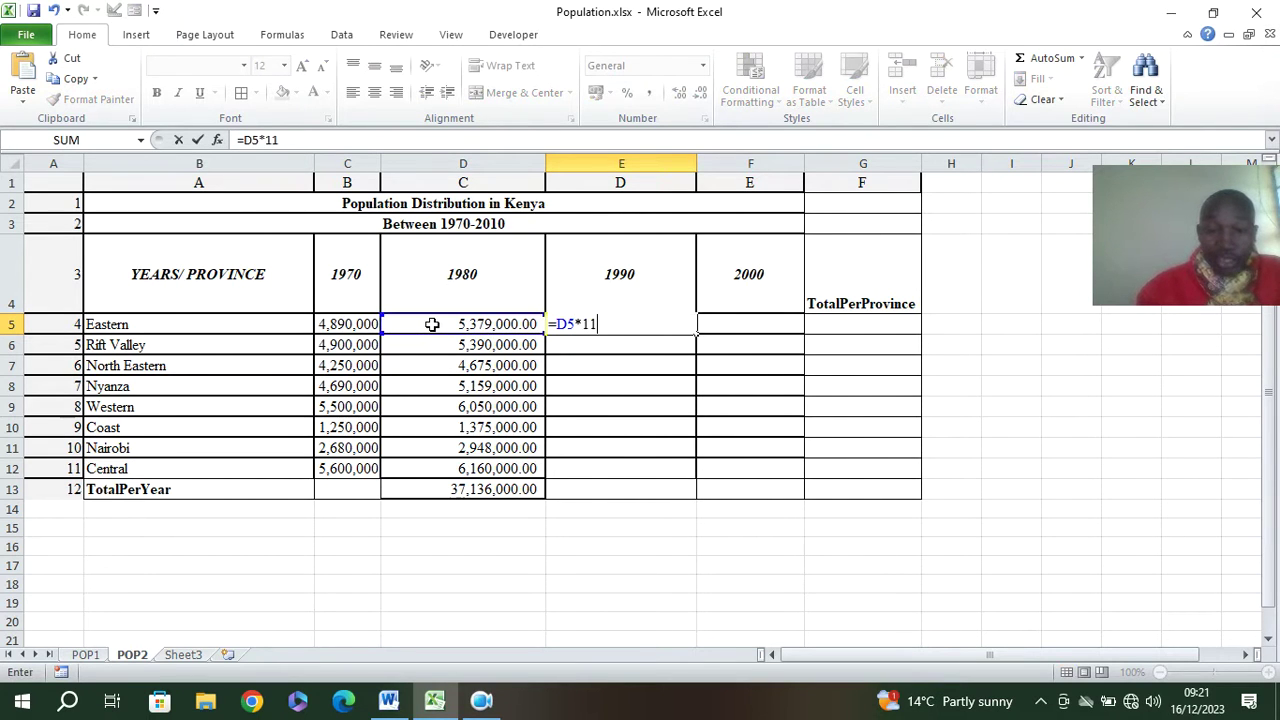
pyautogui.write('110%')
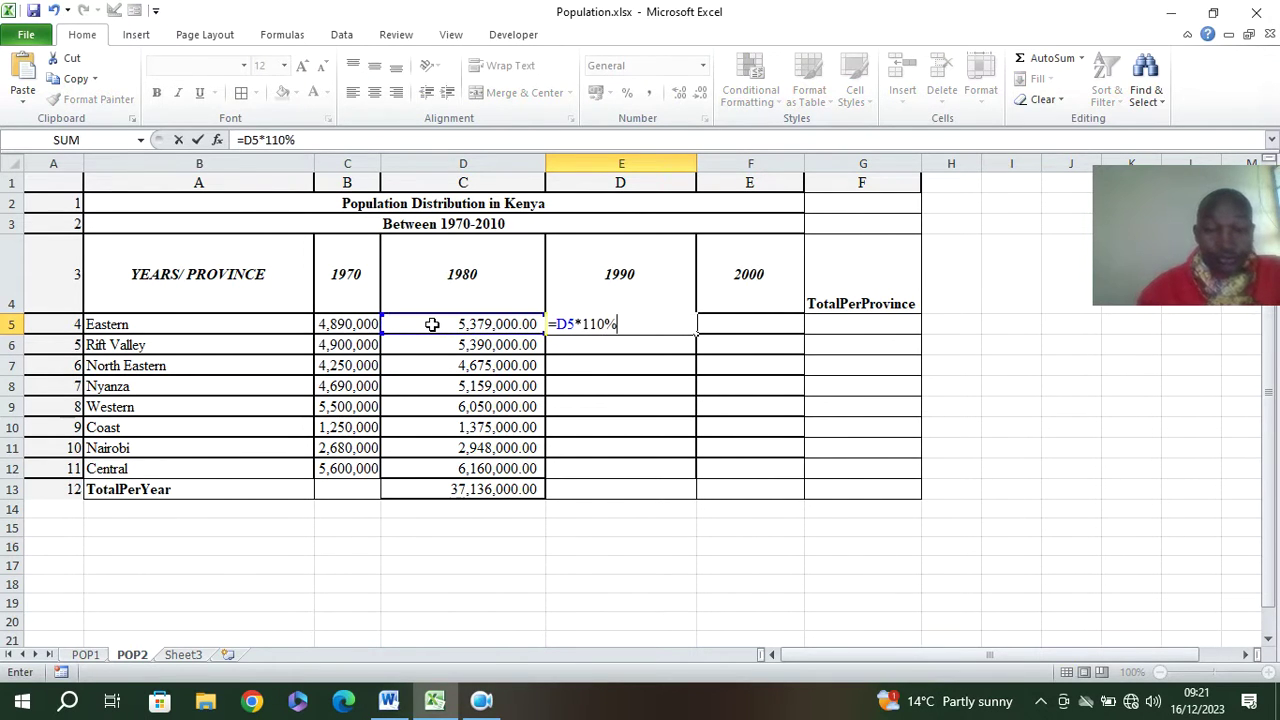
pyautogui.press('Return')
pyautogui.click(628, 327)
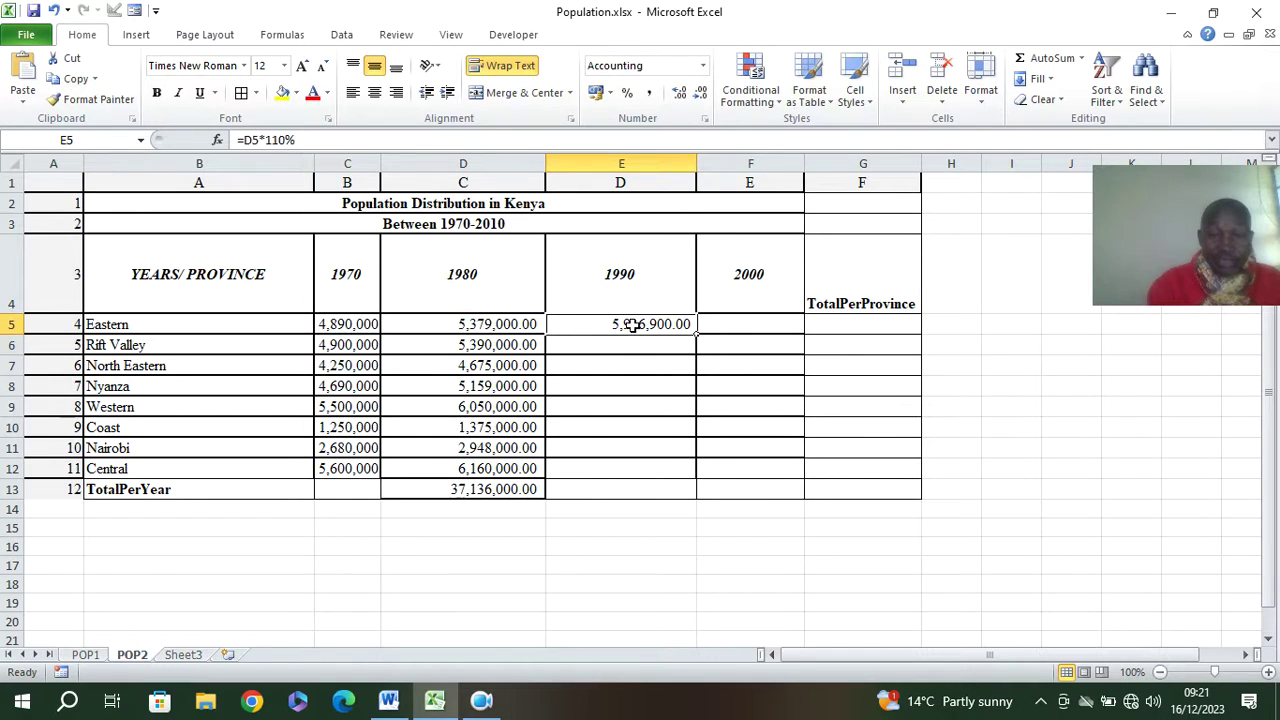
pyautogui.moveTo(697, 334); pyautogui.dragTo(674, 500)
# Step: Enter =E5*110% in F5 for Eastern's 2000 population and fill it down to the TotalPerYear row in F13
pyautogui.click(745, 331)
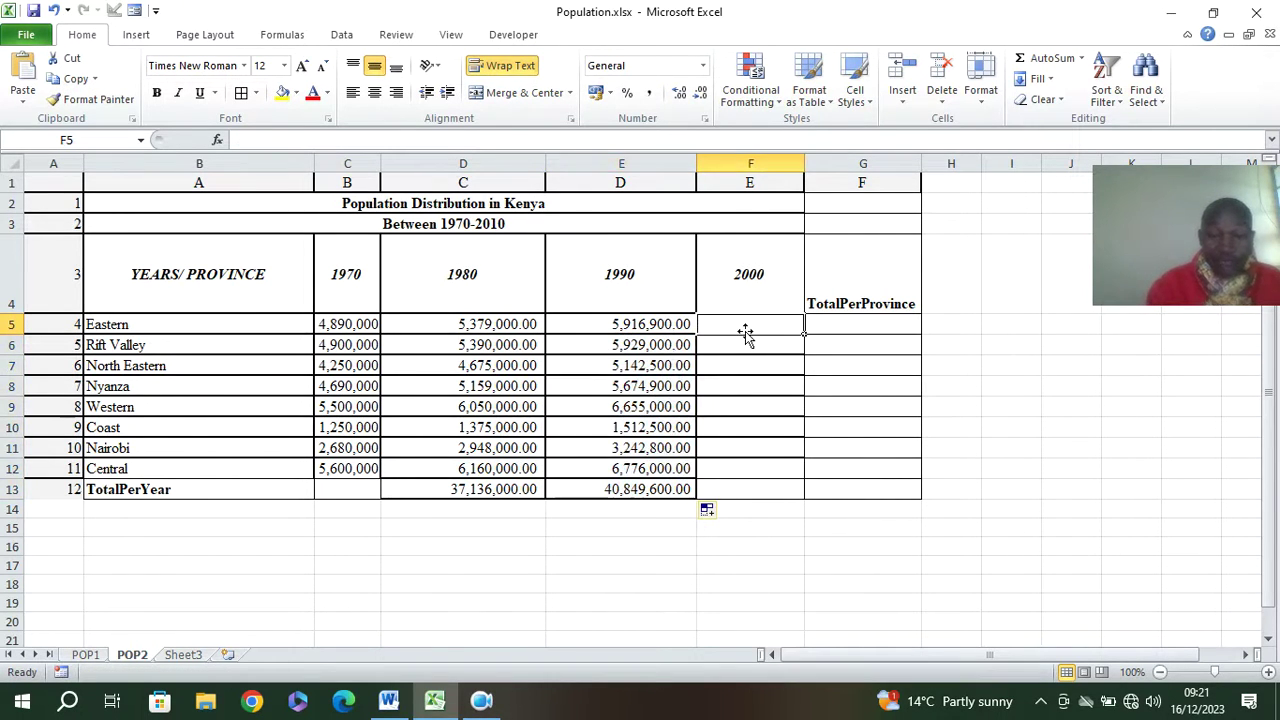
pyautogui.write('=')
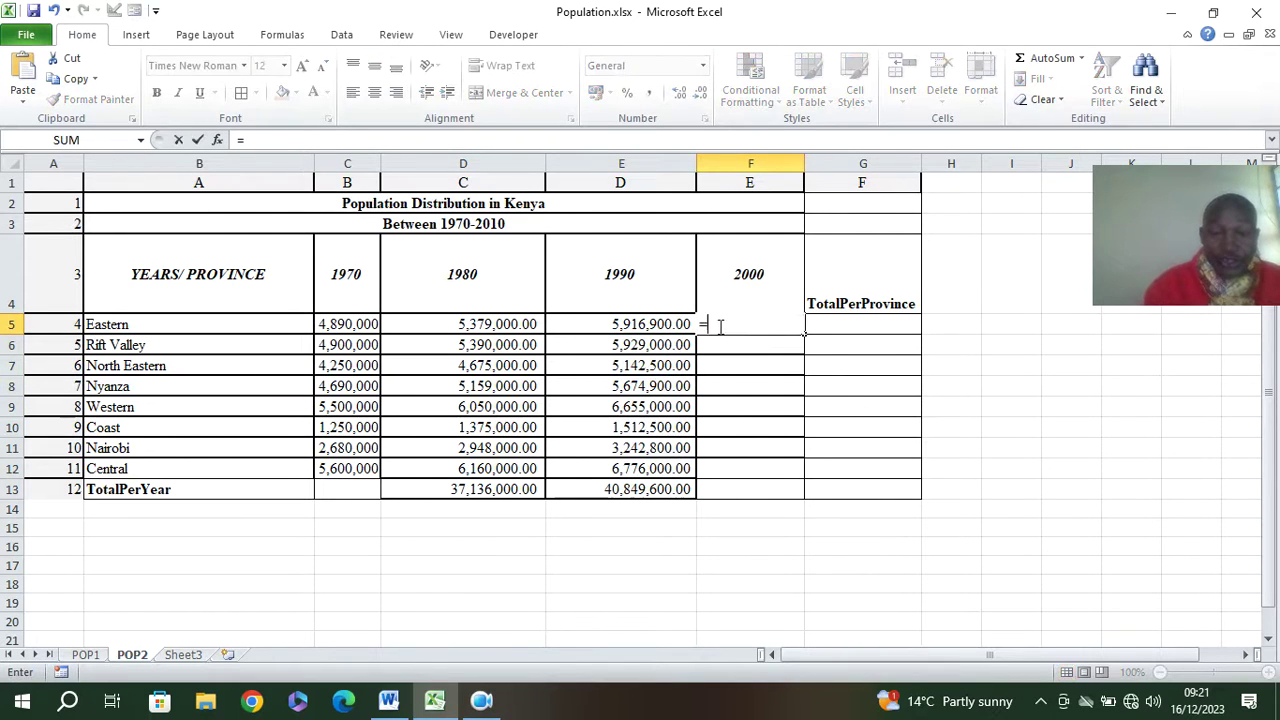
pyautogui.click(652, 325)
pyautogui.write('*')
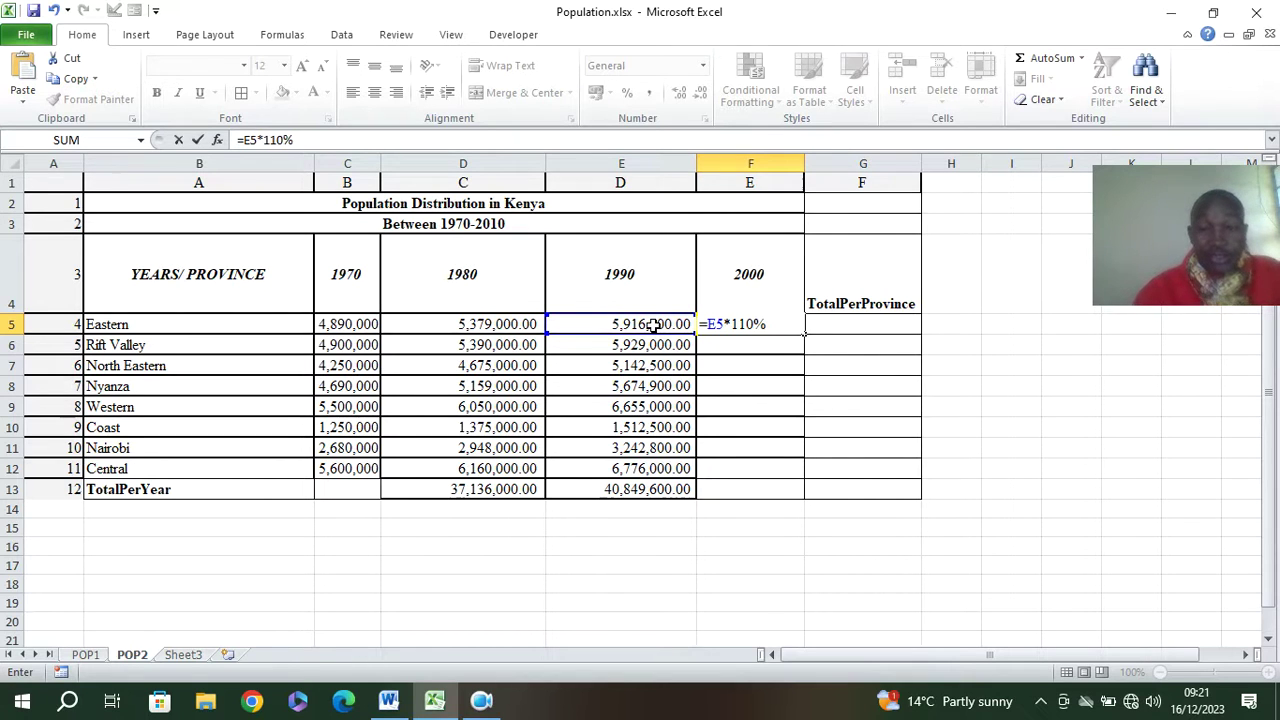
pyautogui.press('Return')
pyautogui.click(737, 326)
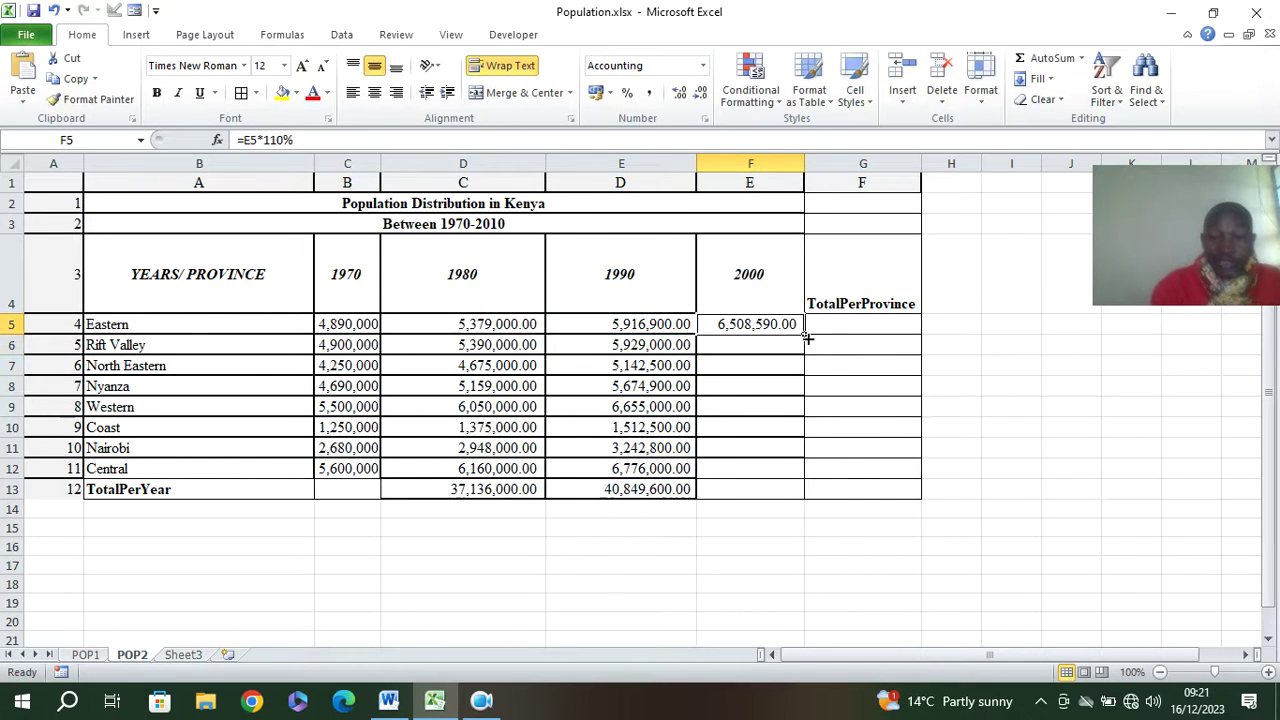
pyautogui.moveTo(806, 337); pyautogui.dragTo(785, 489)
# Step: Enter =SUM(C5:F5) in G5 as Eastern's TotalPerProvince and fill it down to G13
pyautogui.click(841, 331)
pyautogui.write('=SUM')
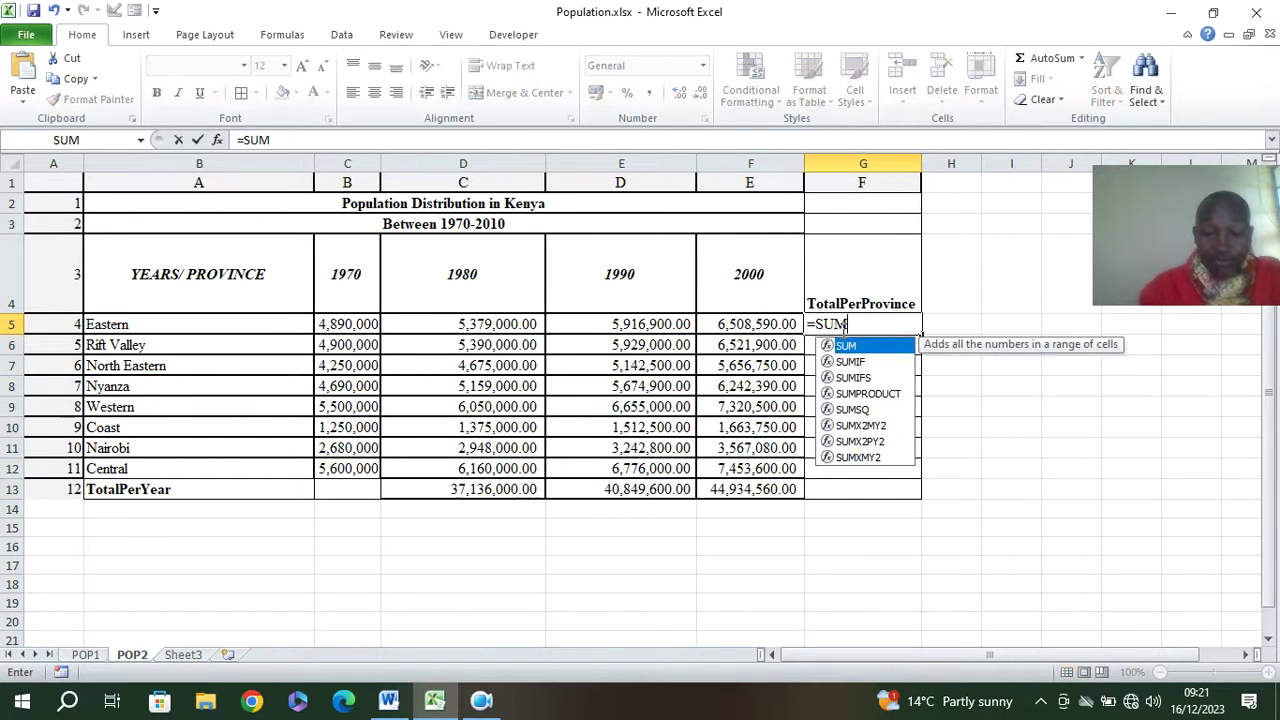
pyautogui.write('(')
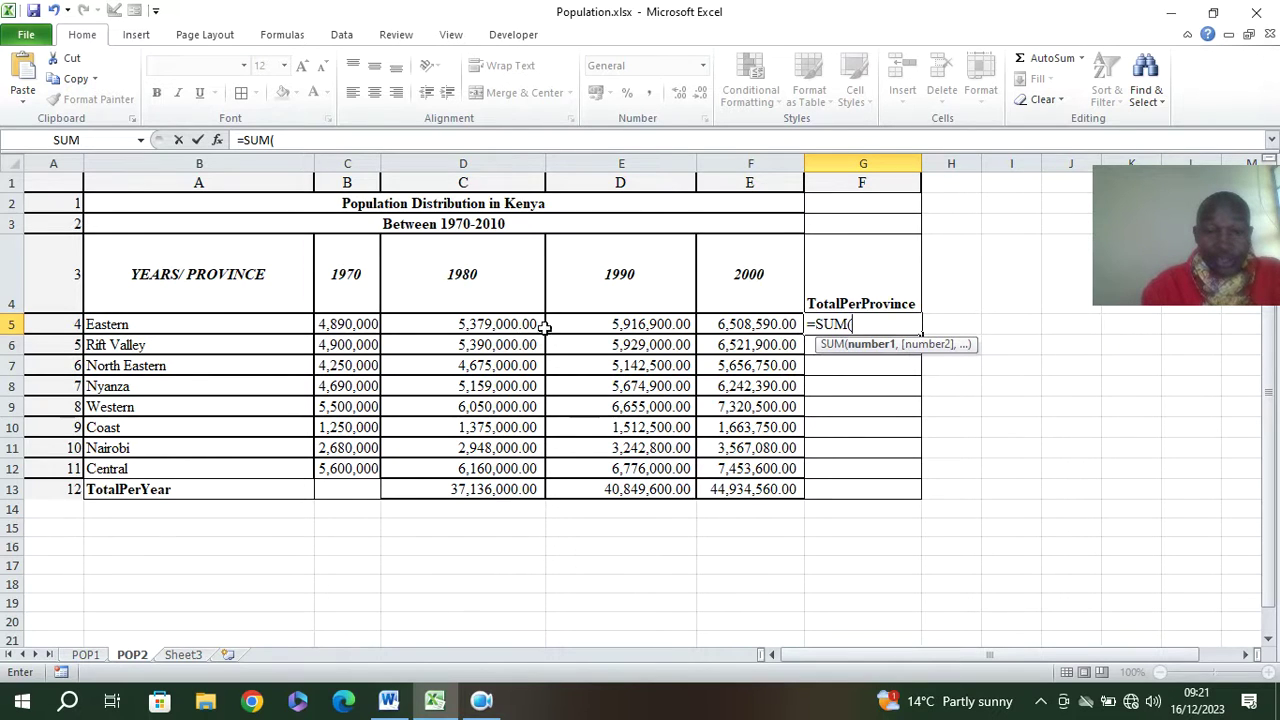
pyautogui.click(355, 324)
pyautogui.press('F8')
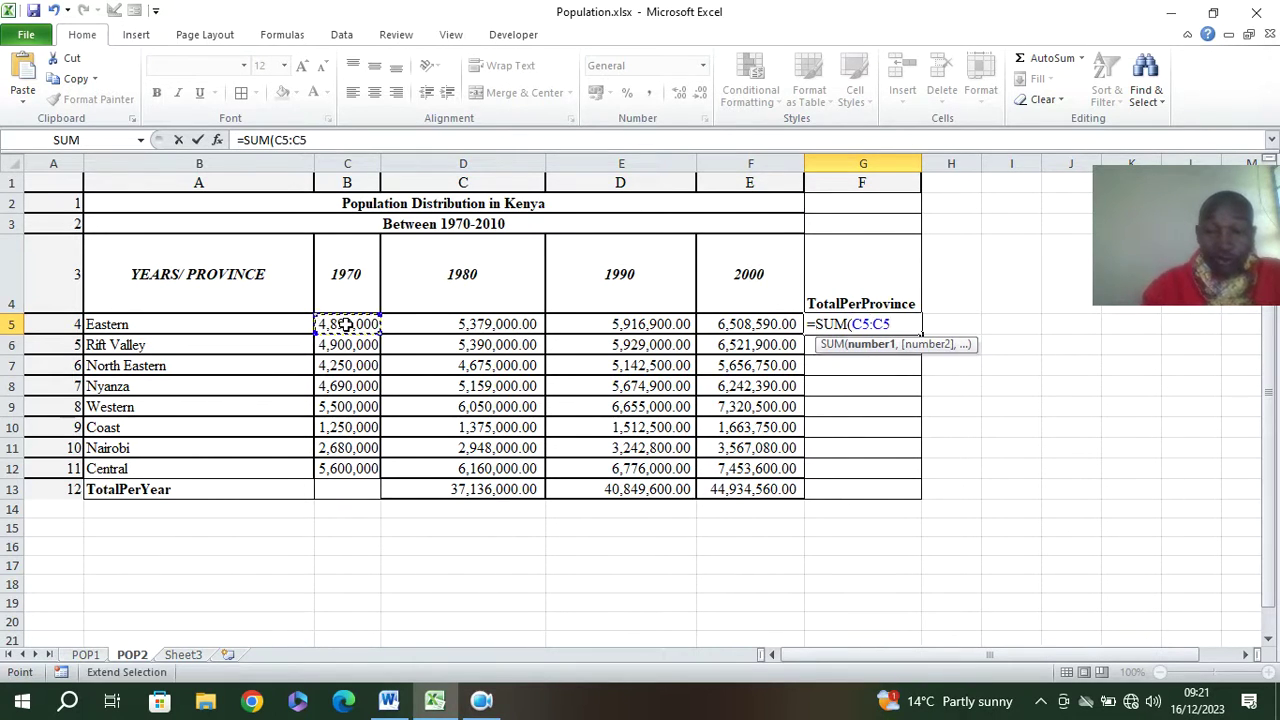
pyautogui.click(749, 326)
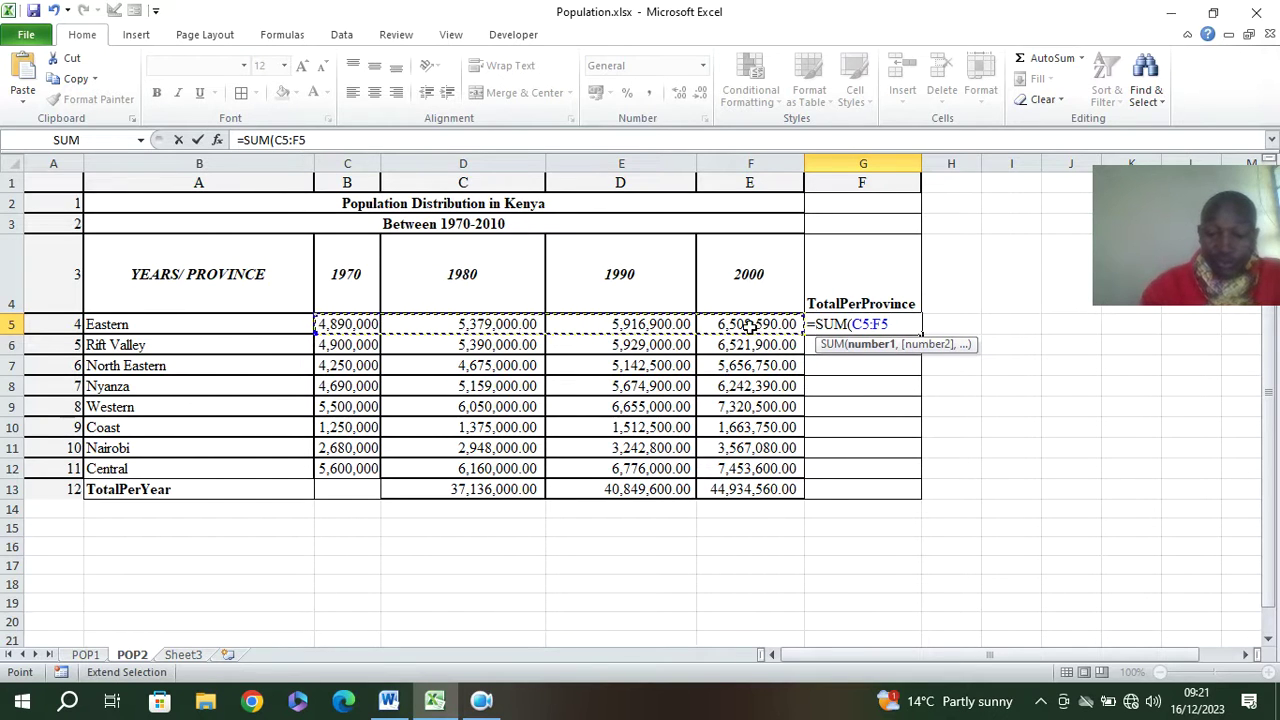
pyautogui.write(')')
pyautogui.hotkey('ctrl', 'Return')
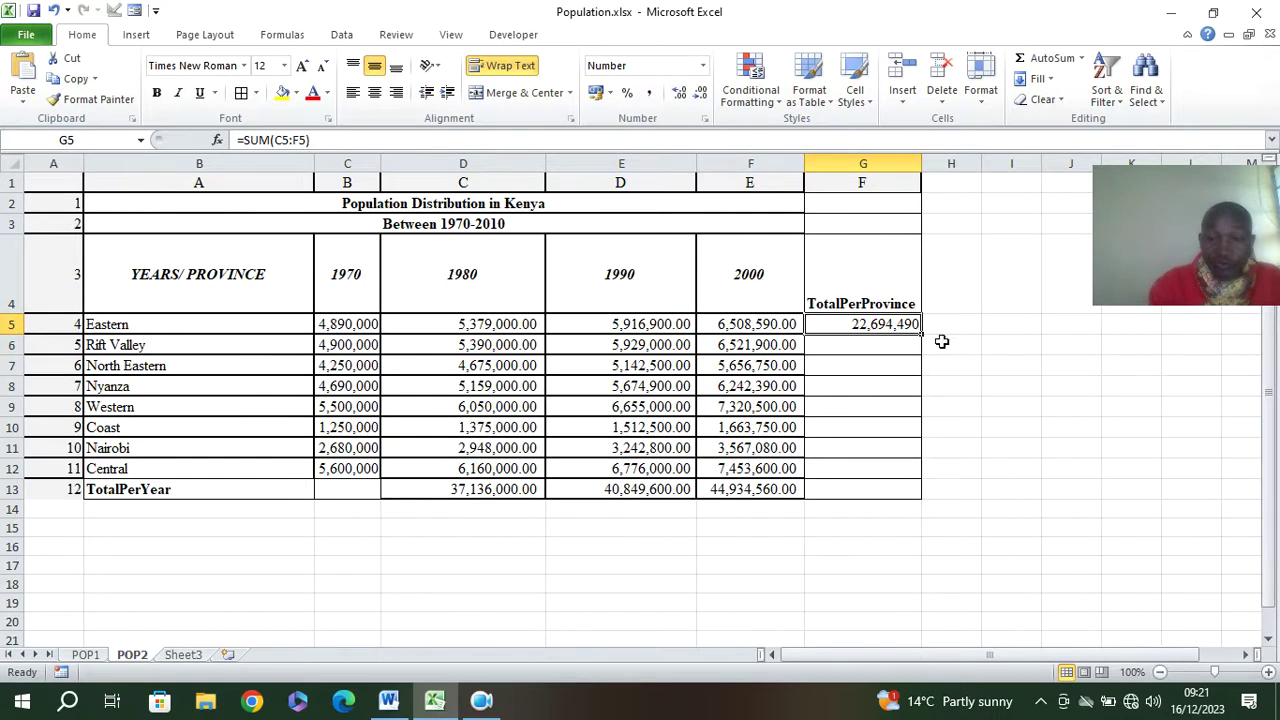
pyautogui.moveTo(921, 335); pyautogui.dragTo(928, 503)
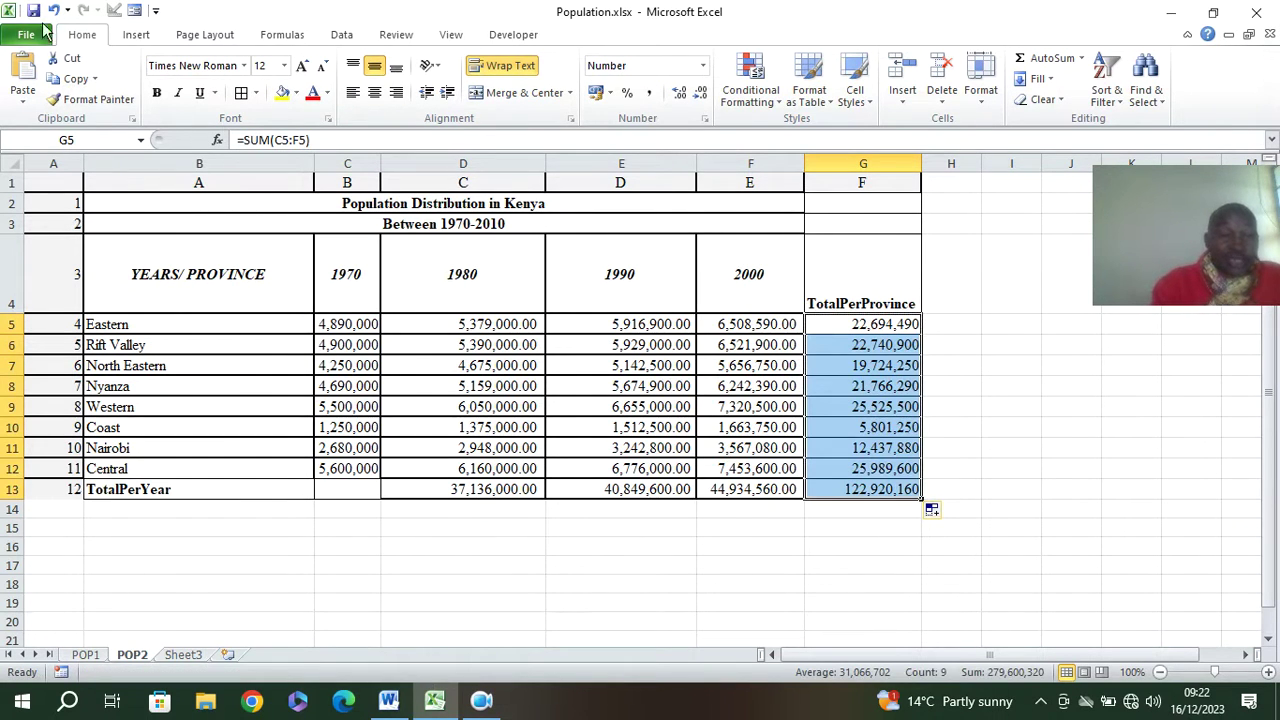
# Step: Switch to the exam paper in Word and read the tasks on sorting by total, the POPCHART pie chart and printing
pyautogui.click(394, 697)
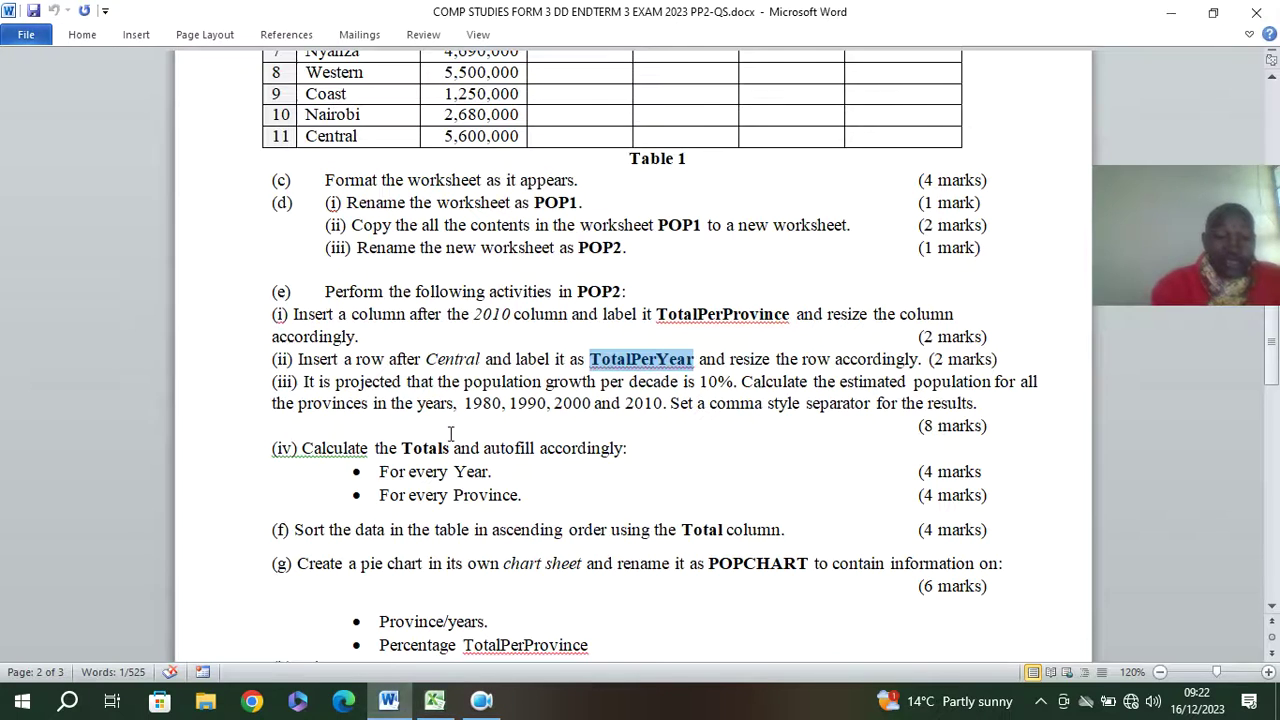
pyautogui.scroll(-2, 1226, 360)
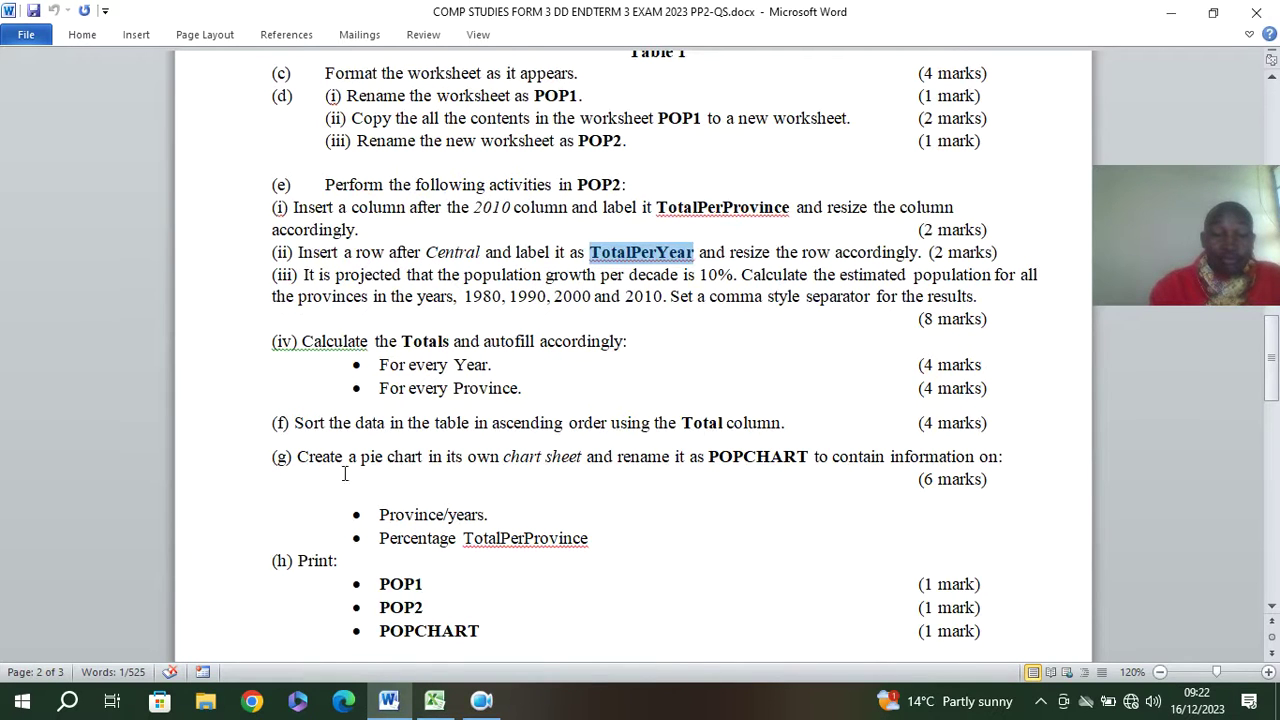
pyautogui.scroll(-2, 397, 409)
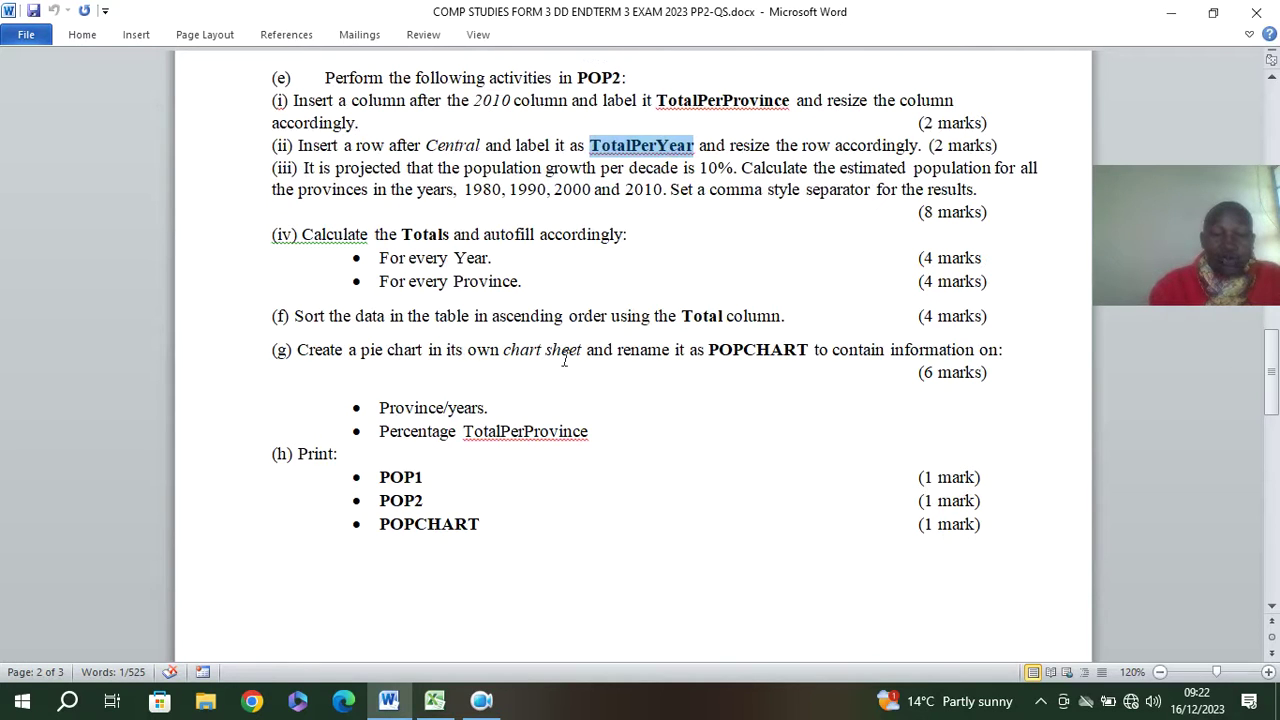
pyautogui.moveTo(587, 349); pyautogui.dragTo(567, 350)
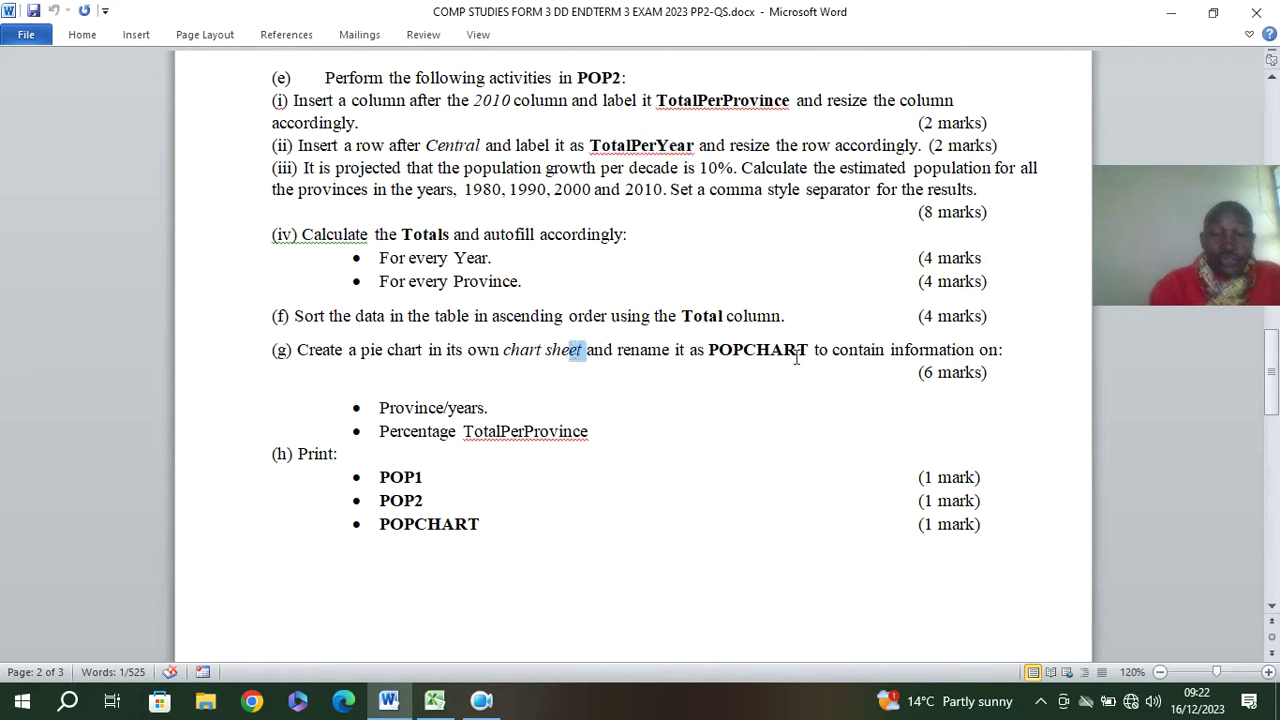
pyautogui.moveTo(808, 350); pyautogui.dragTo(708, 350)
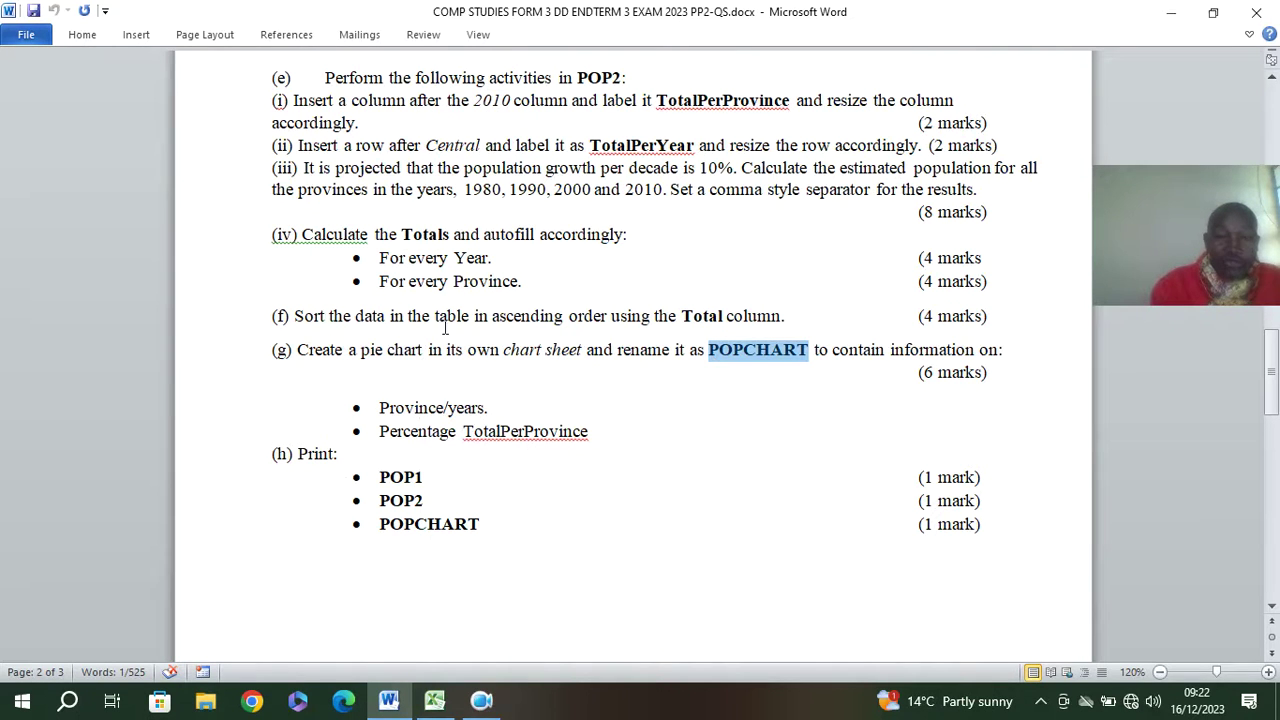
# Step: Switch back to Excel, try sorting B4:G13 by TotalPerProvince from largest to smallest with the TotalPerYear row included, and undo that sort
pyautogui.click(434, 700)
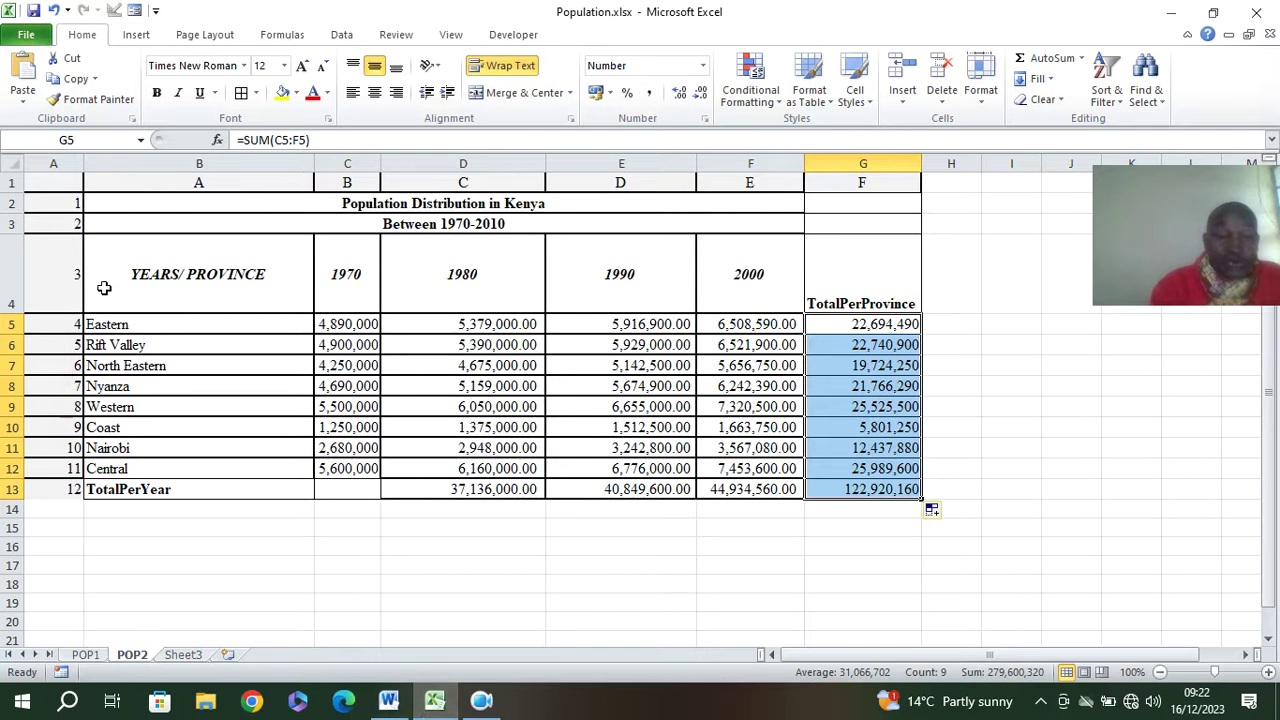
pyautogui.moveTo(142, 278); pyautogui.dragTo(897, 495)
pyautogui.click(341, 34)
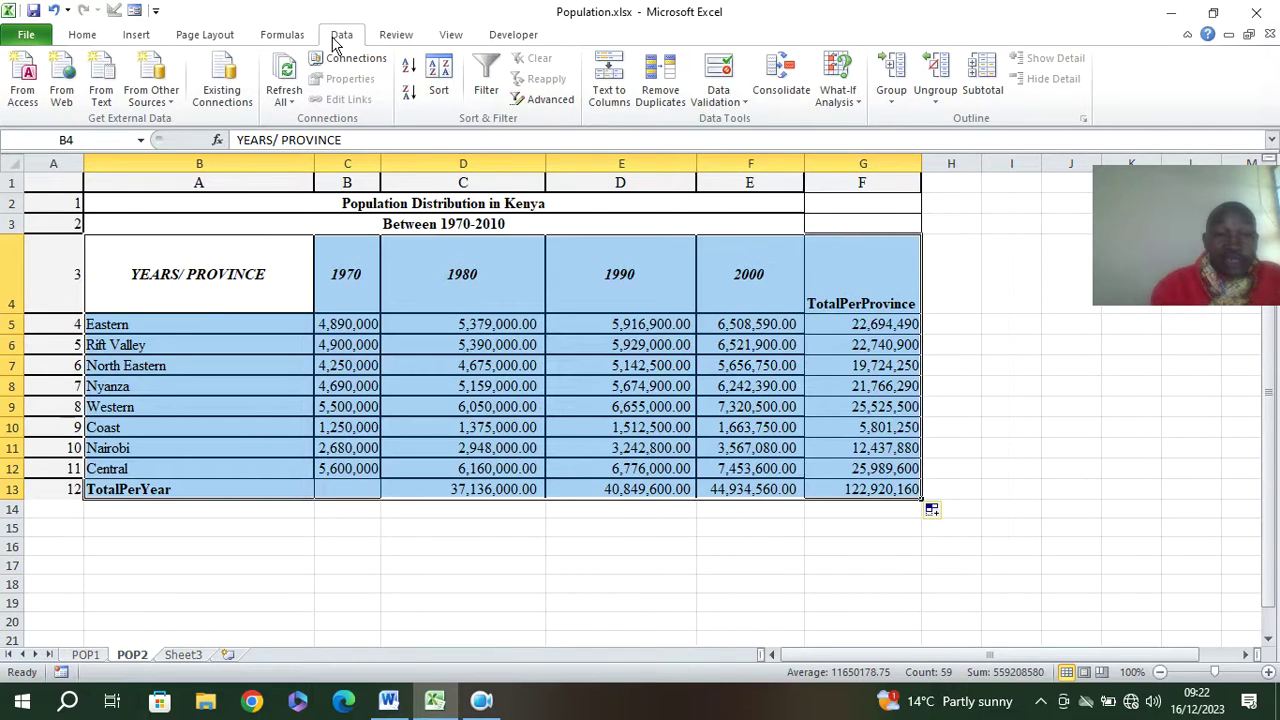
pyautogui.click(424, 95)
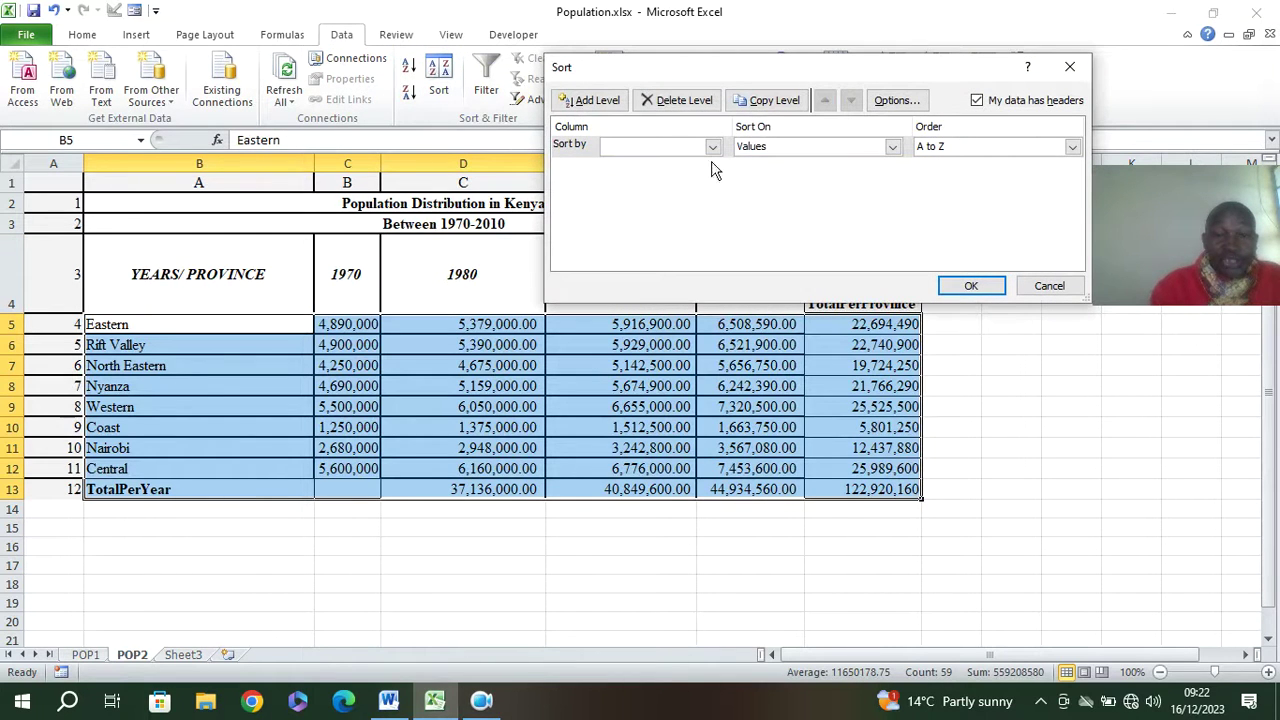
pyautogui.click(712, 147)
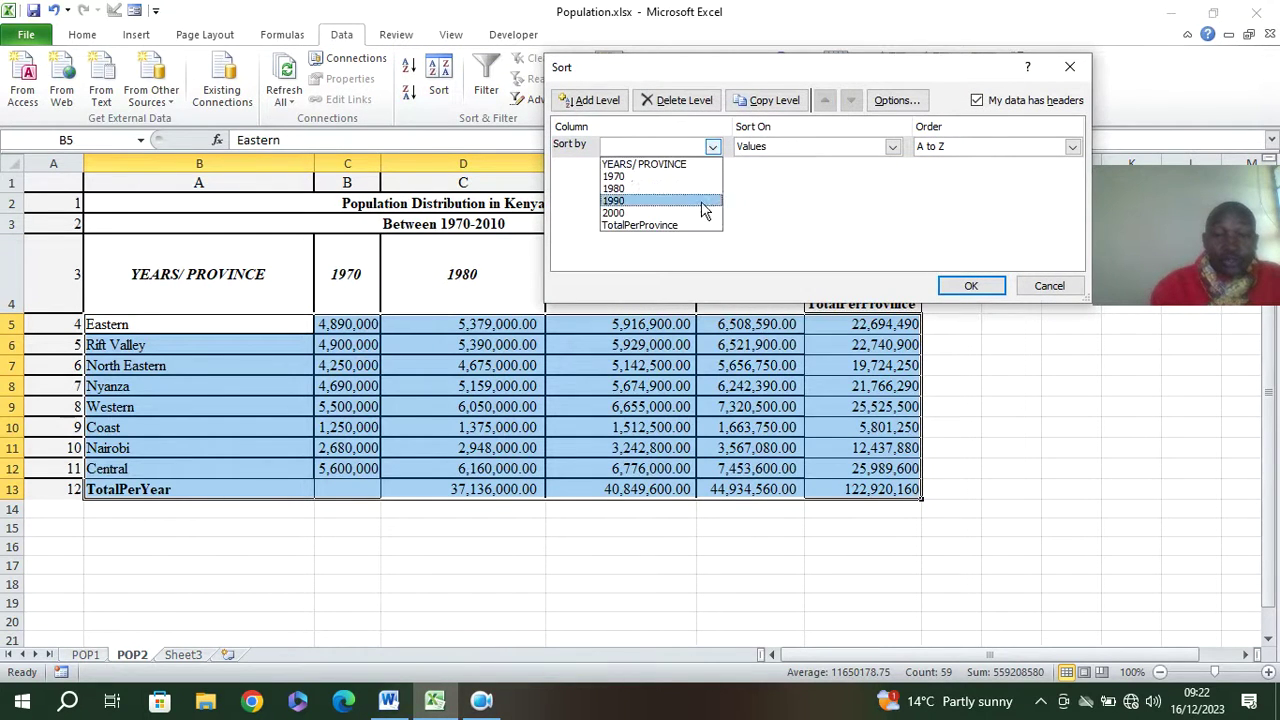
pyautogui.click(660, 224)
pyautogui.click(1072, 147)
pyautogui.click(972, 177)
pyautogui.click(968, 286)
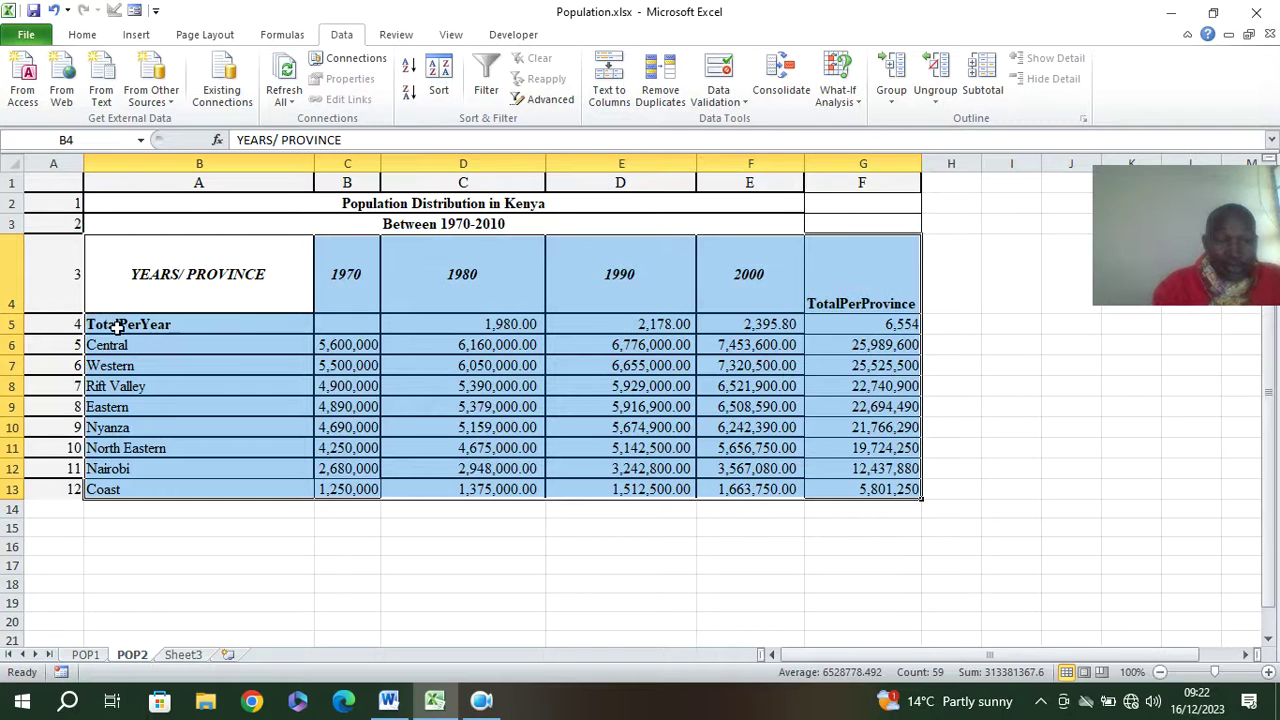
pyautogui.click(53, 10)
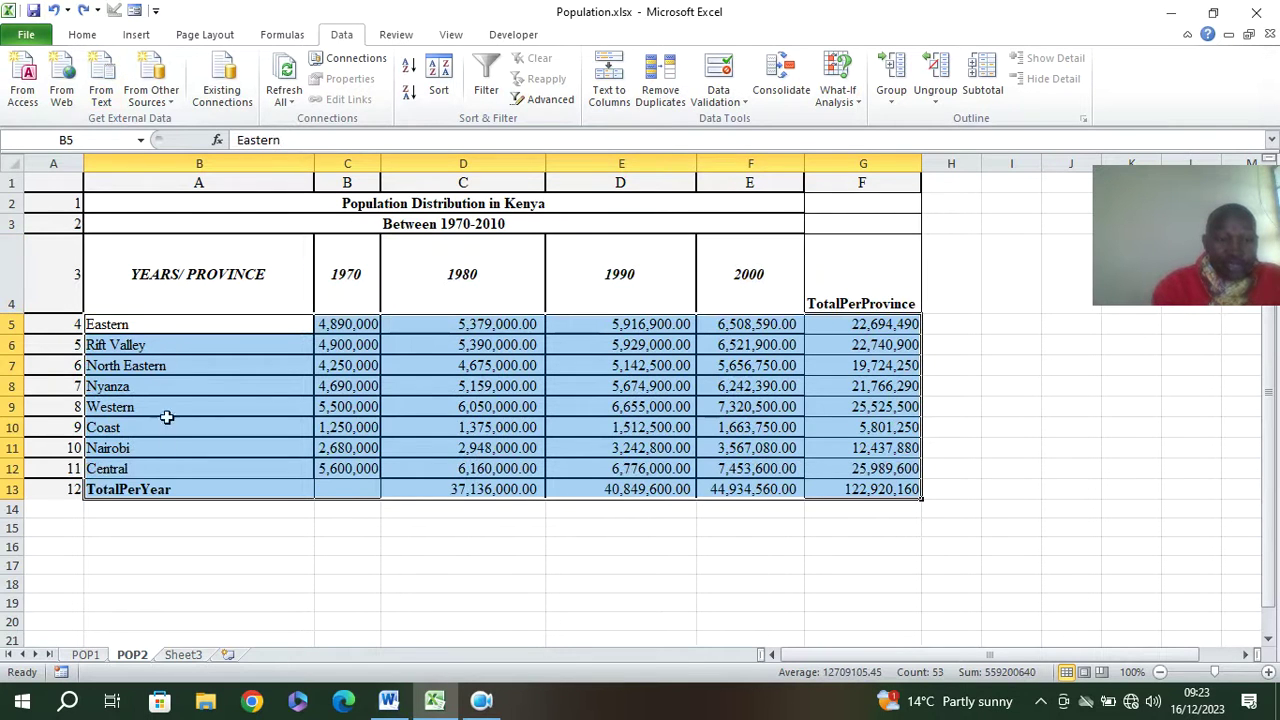
# Step: Sort the province rows in B4:G12 by TotalPerProvince from smallest to largest, leaving out the TotalPerYear row
pyautogui.moveTo(163, 272); pyautogui.dragTo(870, 475)
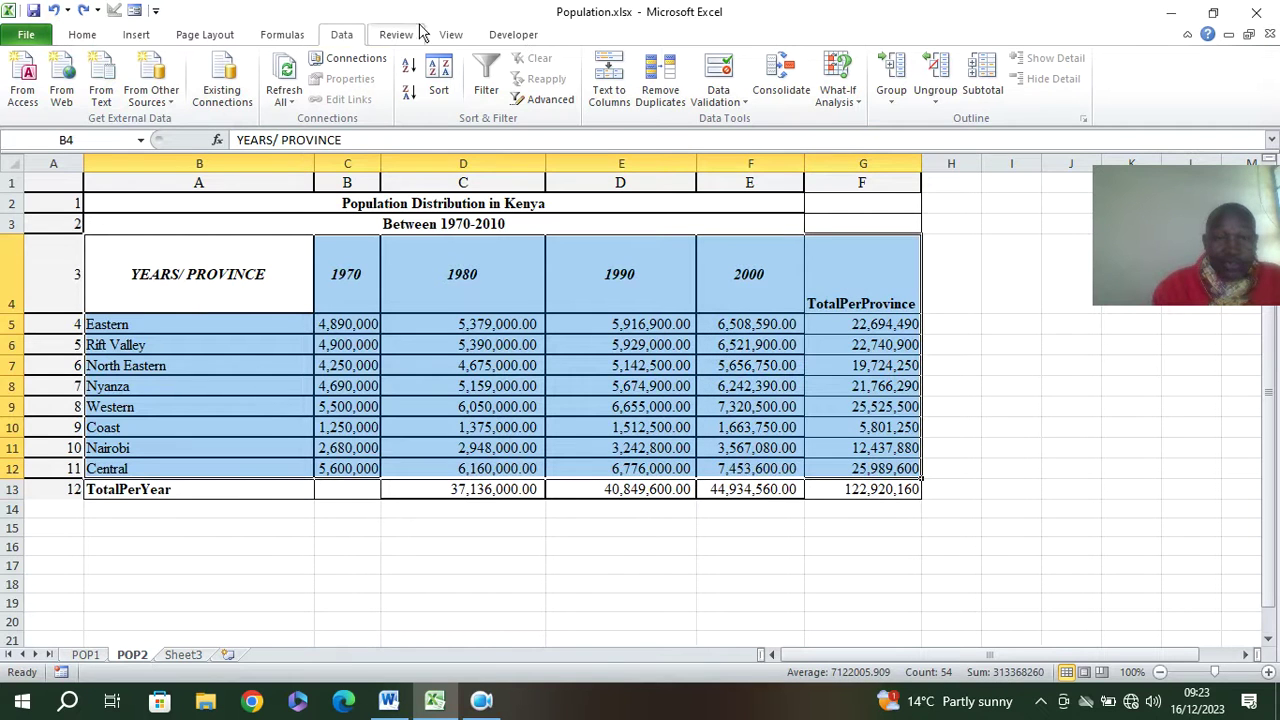
pyautogui.click(439, 85)
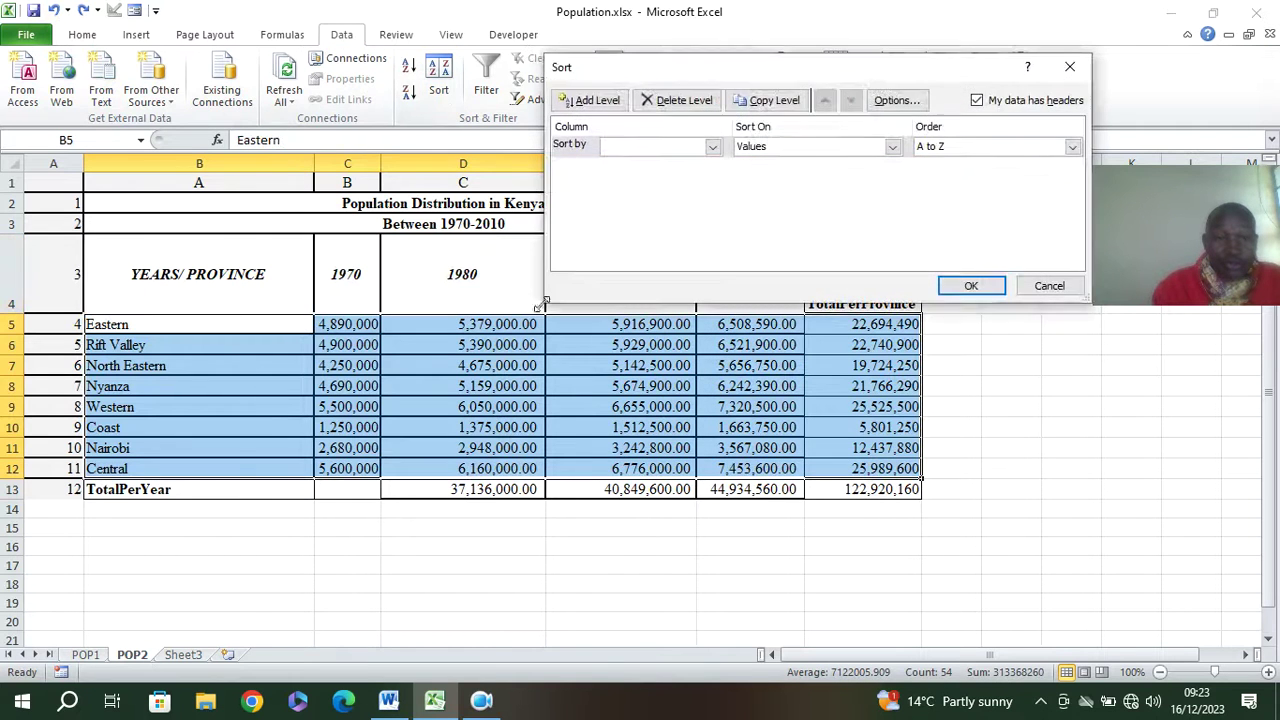
pyautogui.click(712, 147)
pyautogui.click(668, 220)
pyautogui.click(970, 286)
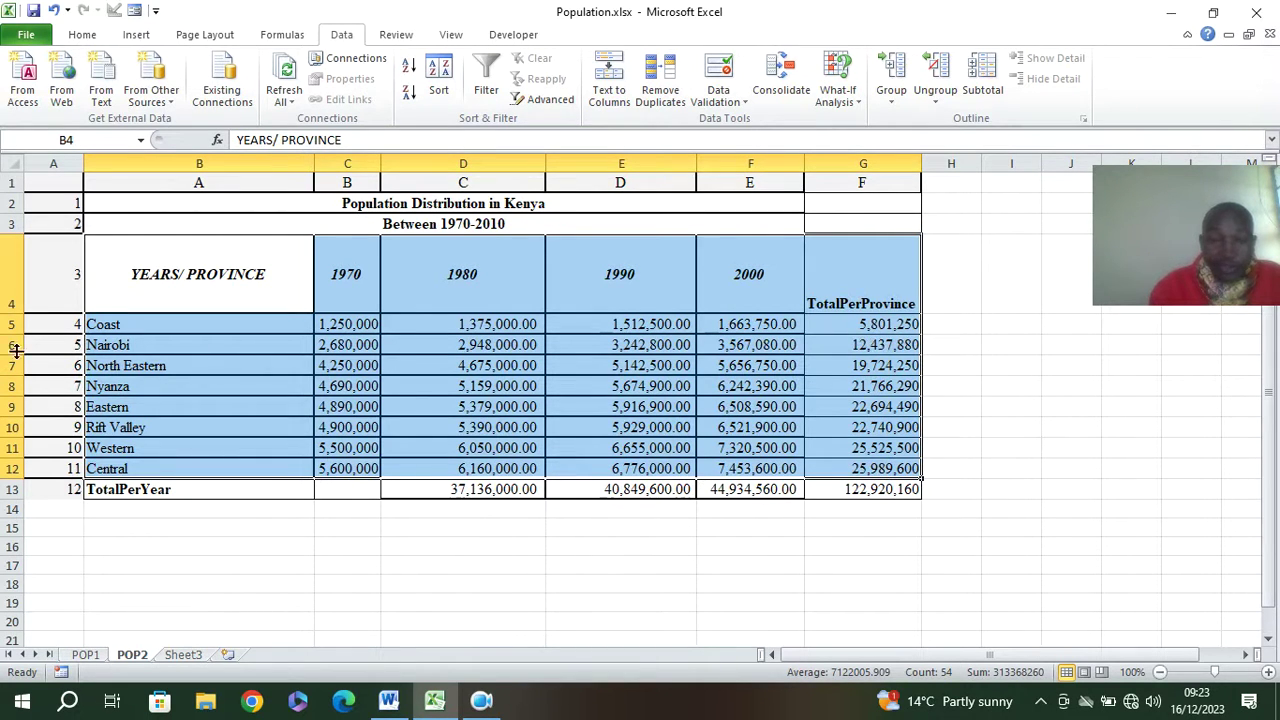
# Step: Sort the province table B4:G12 by TotalPerProvince in largest to smallest order
pyautogui.moveTo(210, 295); pyautogui.dragTo(841, 472)
pyautogui.click(445, 90)
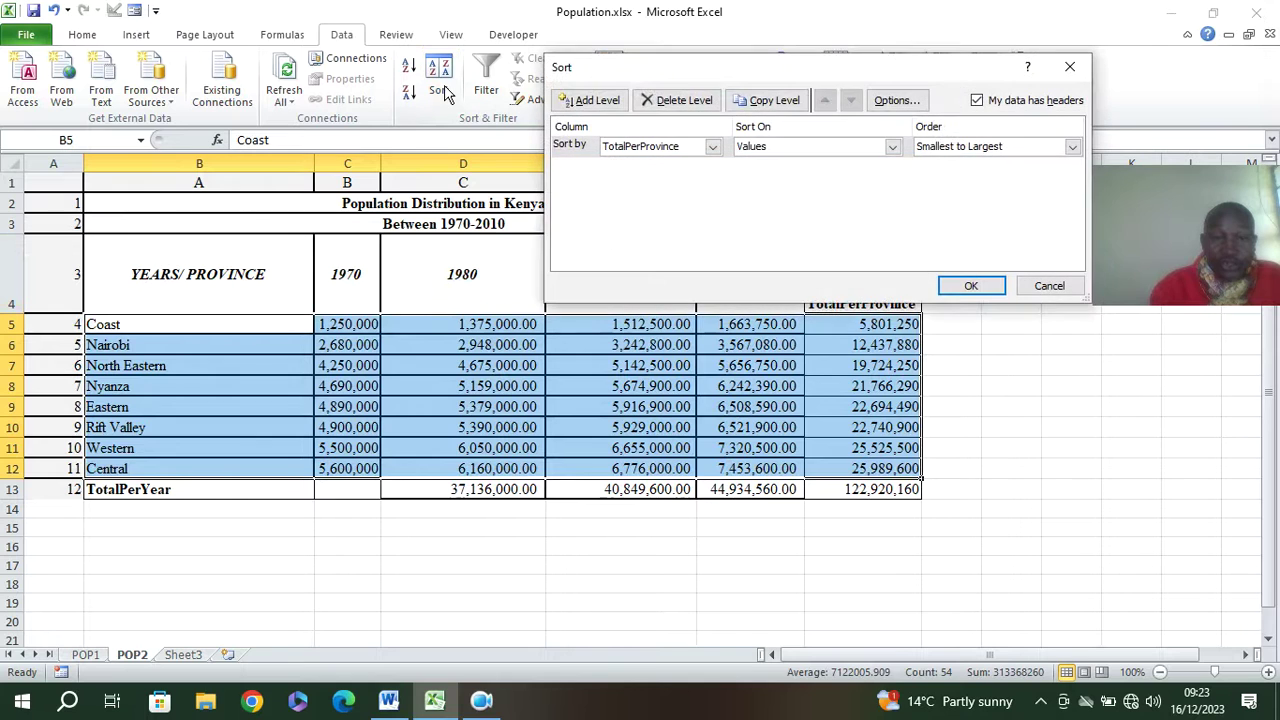
pyautogui.click(712, 147)
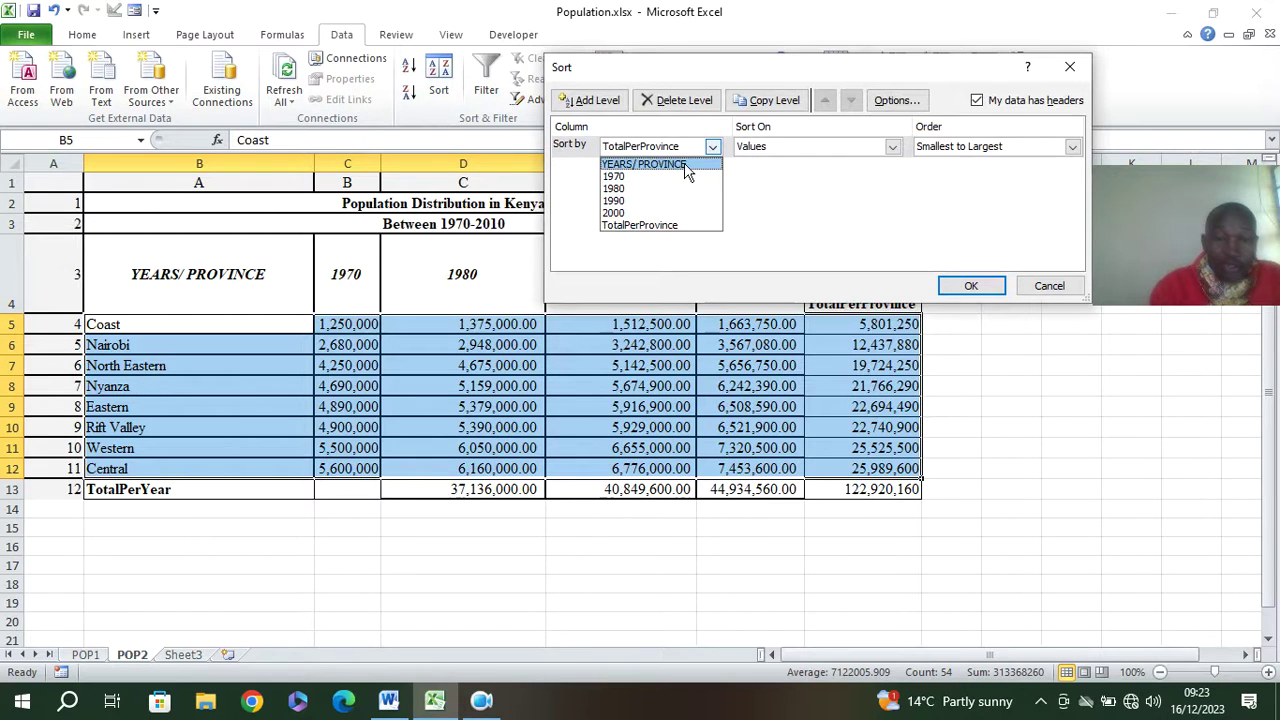
pyautogui.click(641, 225)
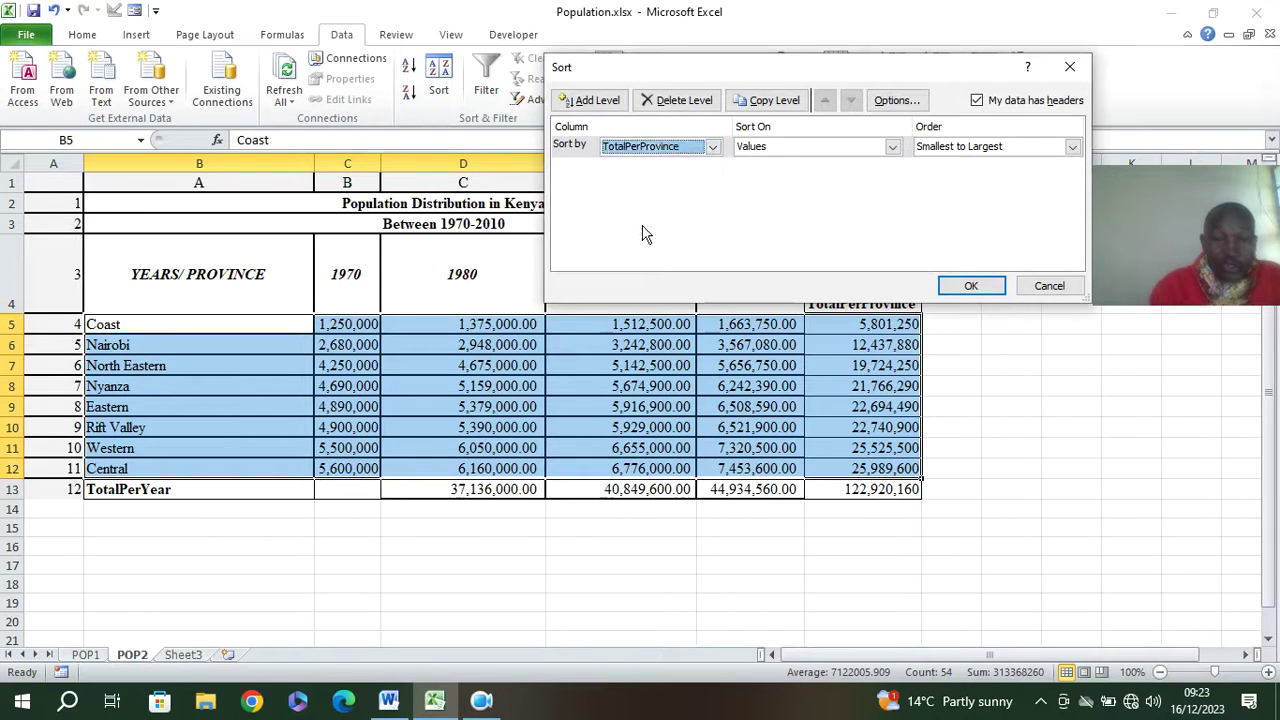
pyautogui.click(1071, 147)
pyautogui.click(990, 174)
pyautogui.click(971, 285)
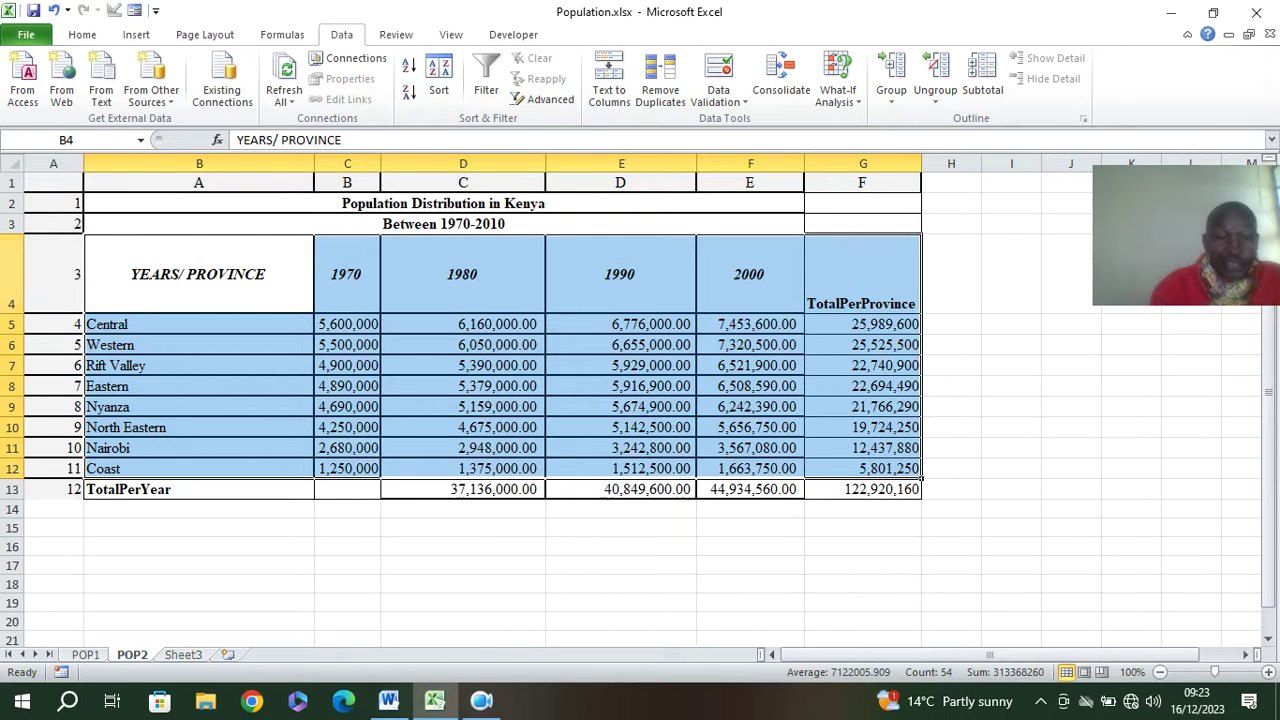
# Step: Insert an exploded 3-D pie chart from the province names in B4:B12 and the TotalPerProvince values in G4:G12
pyautogui.moveTo(155, 253); pyautogui.dragTo(200, 388)
pyautogui.moveTo(198, 245); pyautogui.dragTo(203, 471)
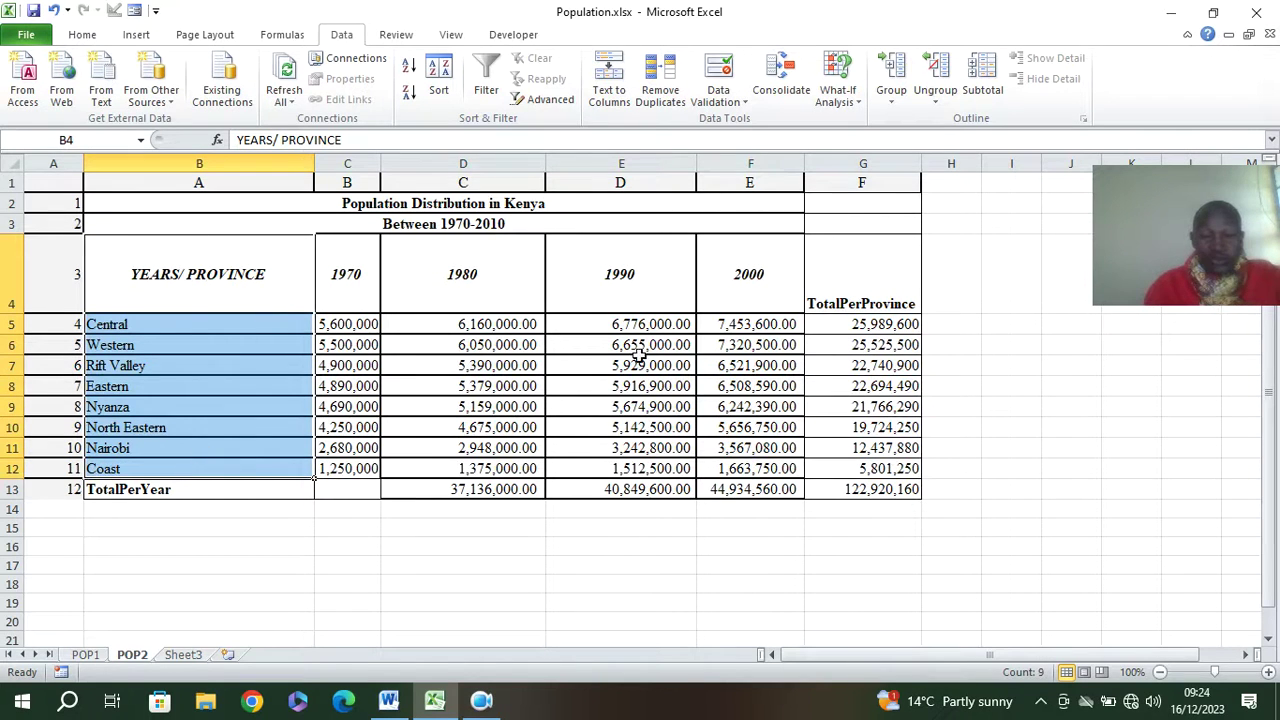
pyautogui.moveTo(838, 304); pyautogui.dragTo(860, 470)
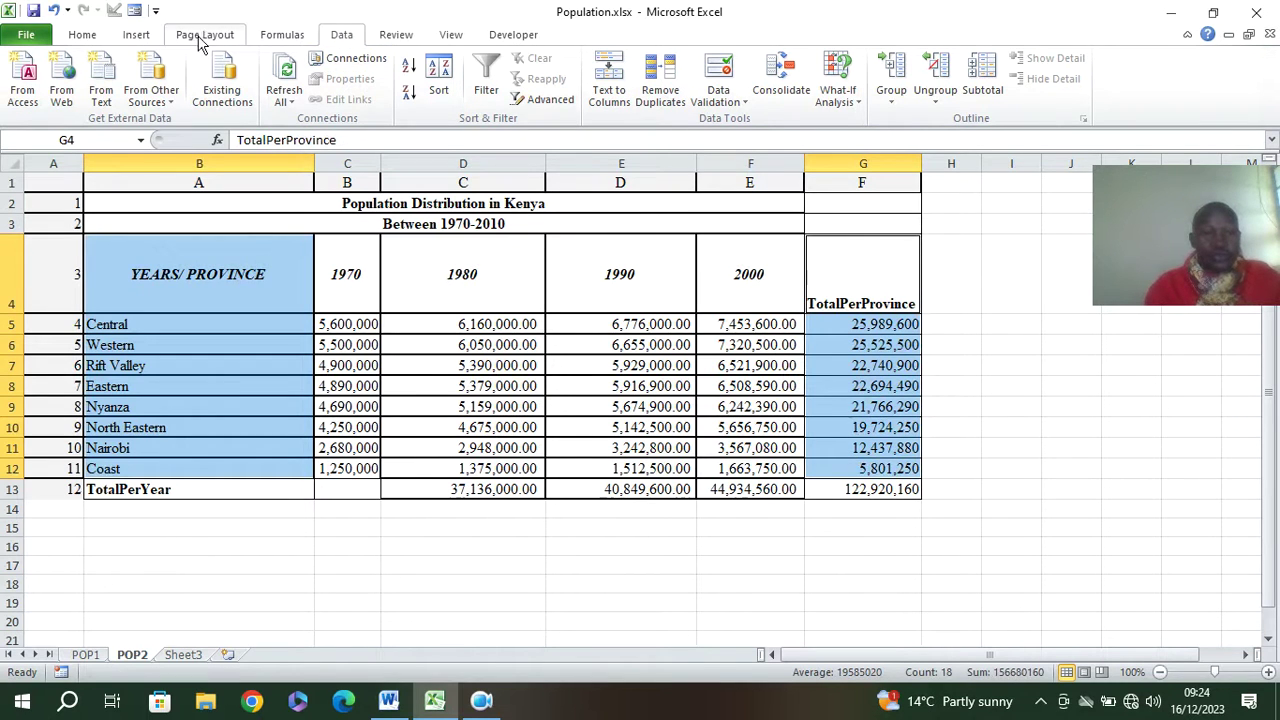
pyautogui.click(126, 42)
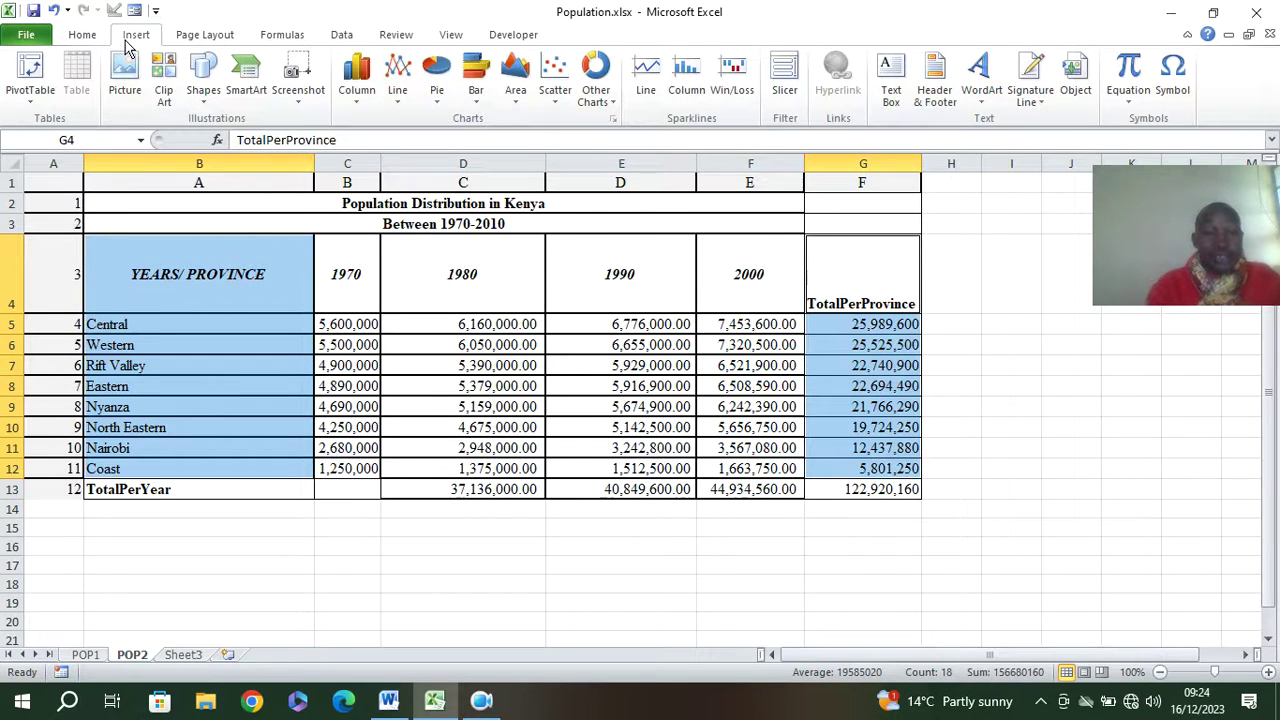
pyautogui.click(428, 92)
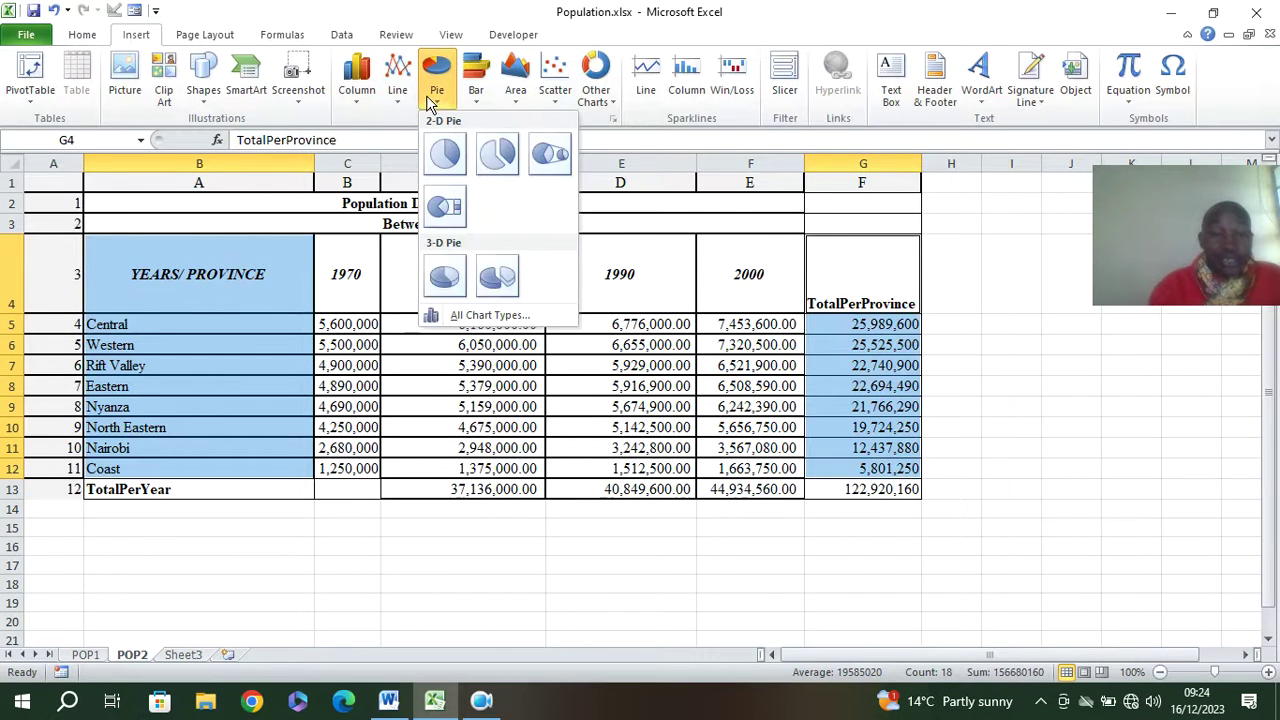
pyautogui.click(496, 277)
pyautogui.moveTo(681, 425)
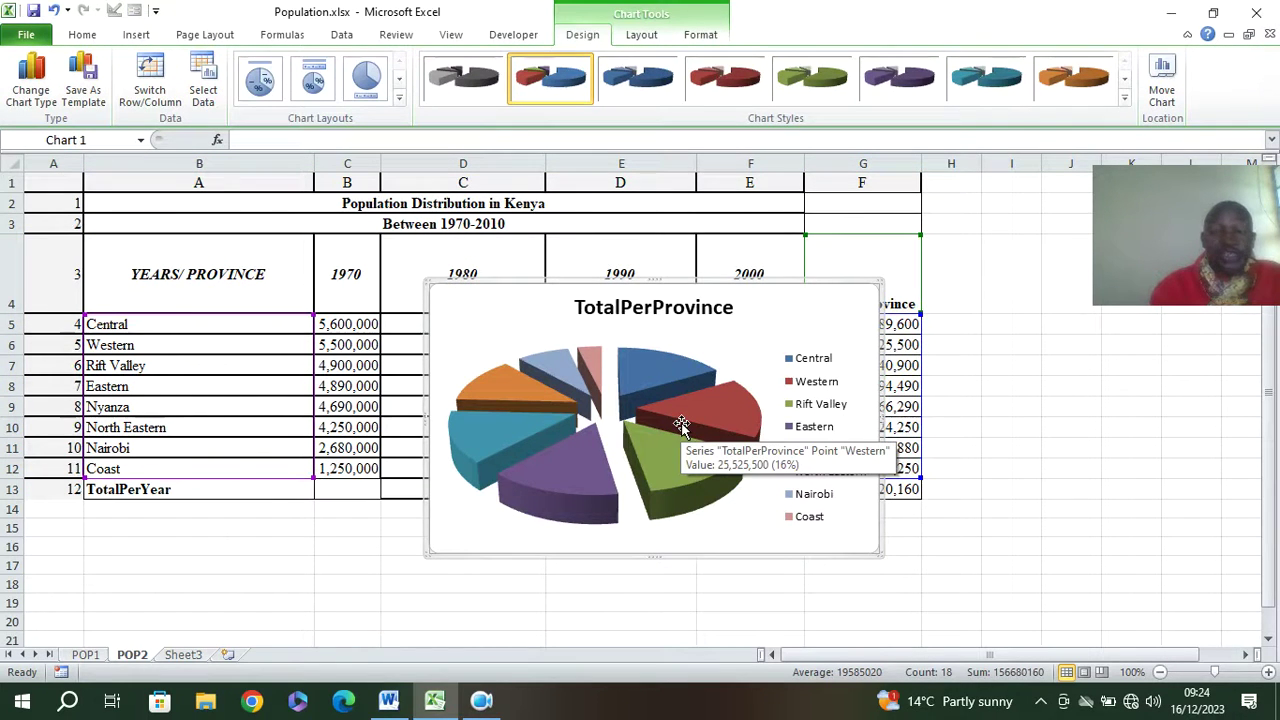
# Step: Move the pie chart to its own new chart sheet named POPCHART
pyautogui.click(1163, 91)
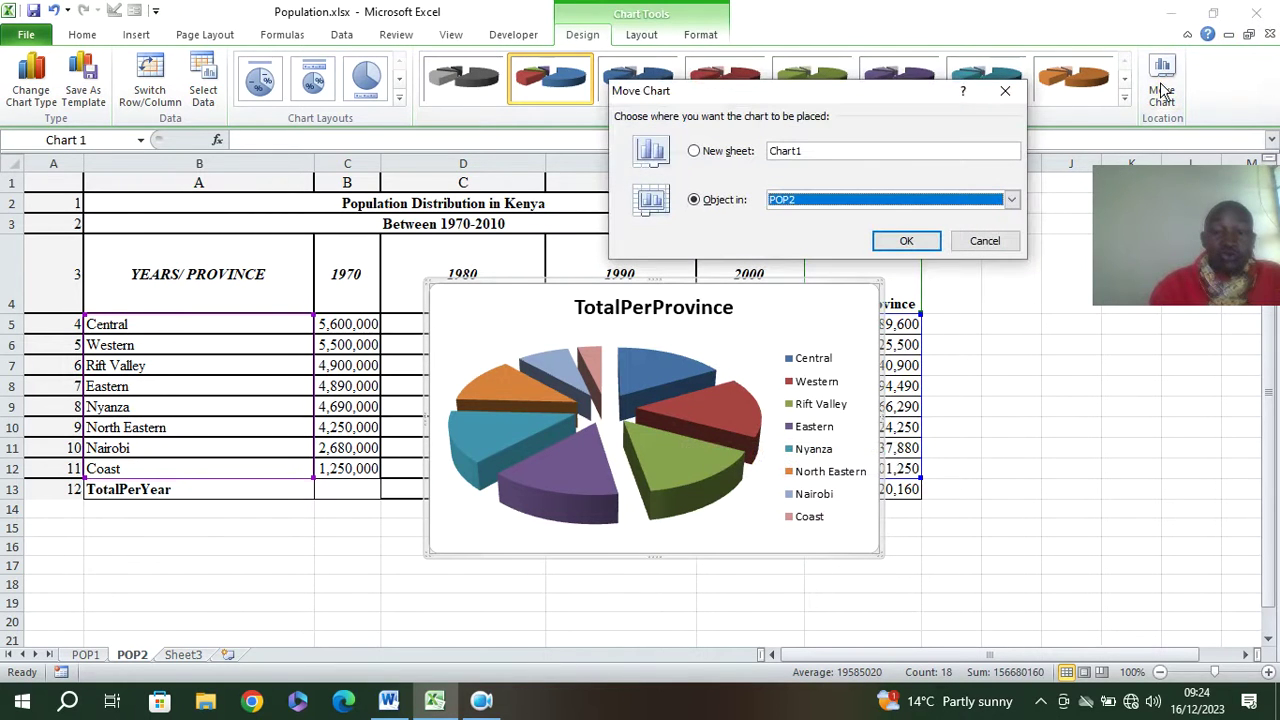
pyautogui.click(693, 152)
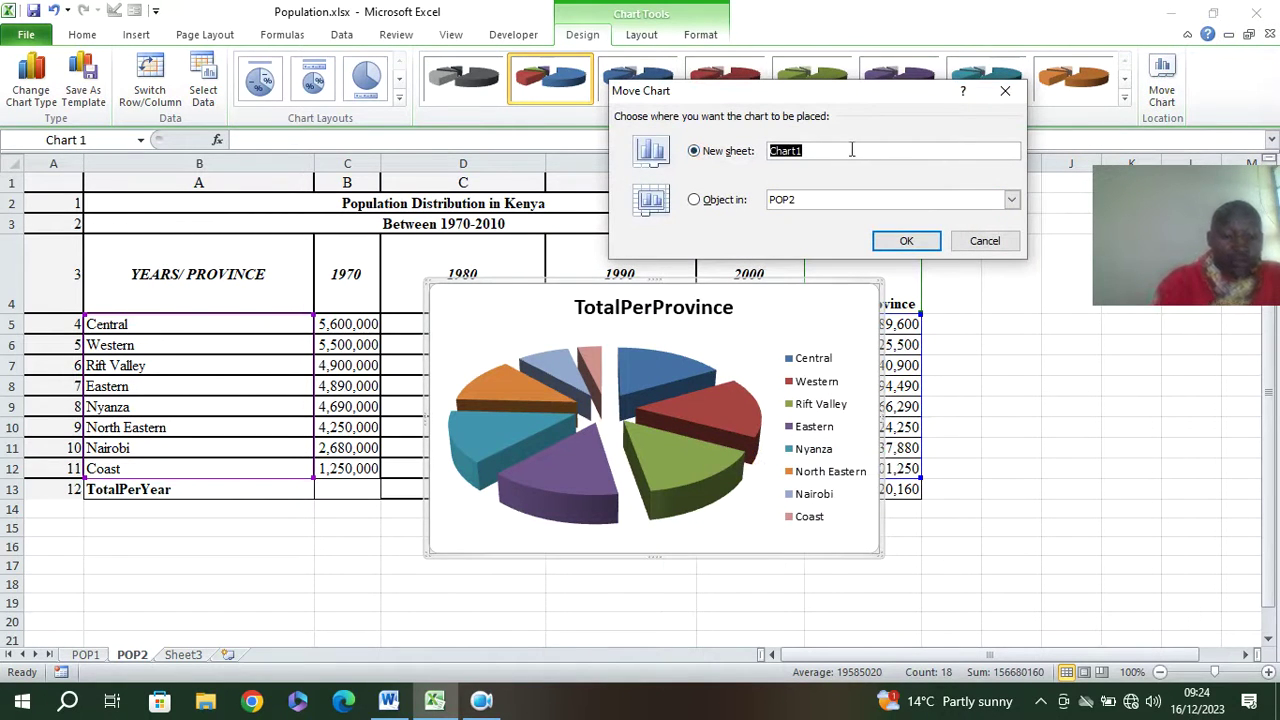
pyautogui.write('POPCHART')
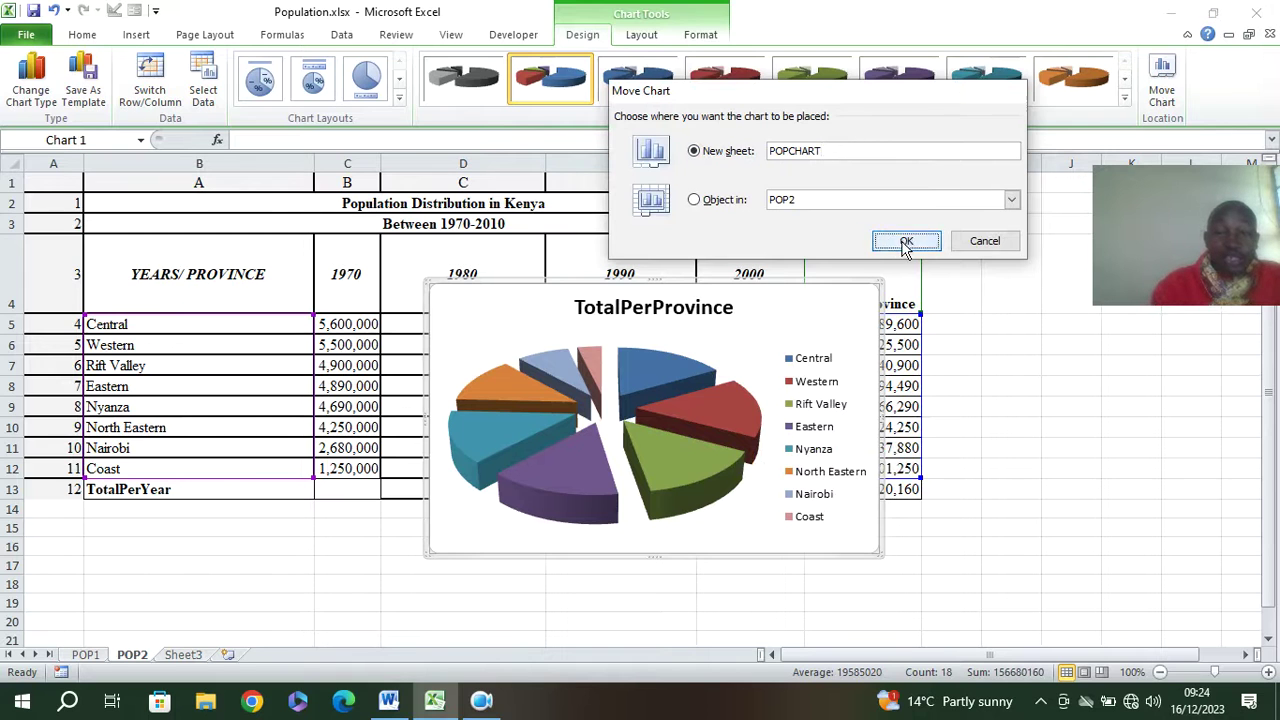
pyautogui.click(906, 241)
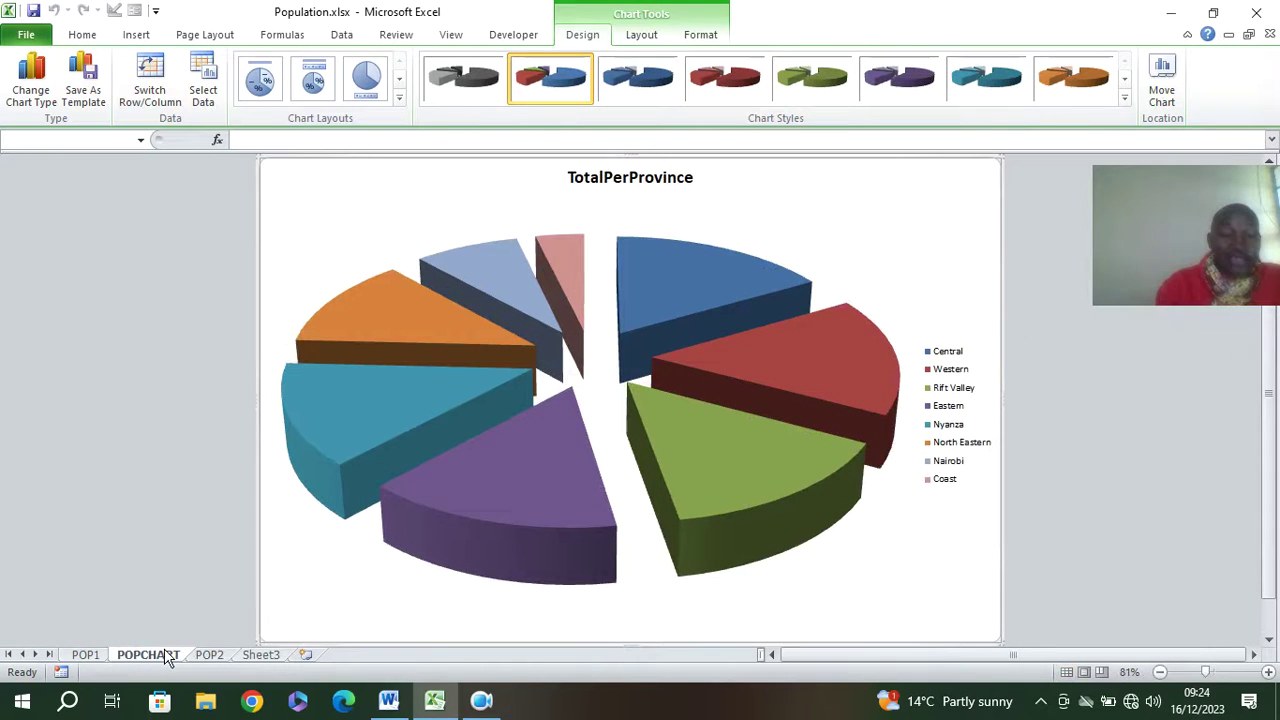
# Step: Look at the POP1 sheet, return to POPCHART and recheck the chart's new-sheet placement setting
pyautogui.click(83, 657)
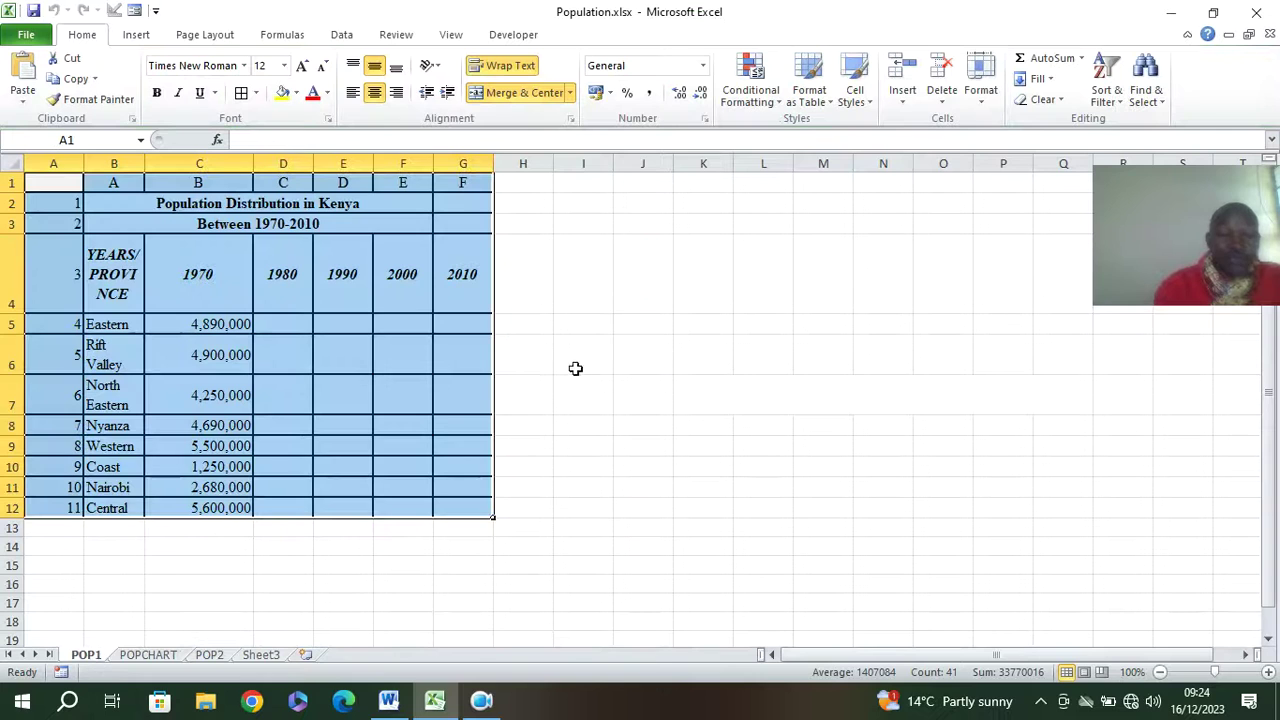
pyautogui.click(160, 655)
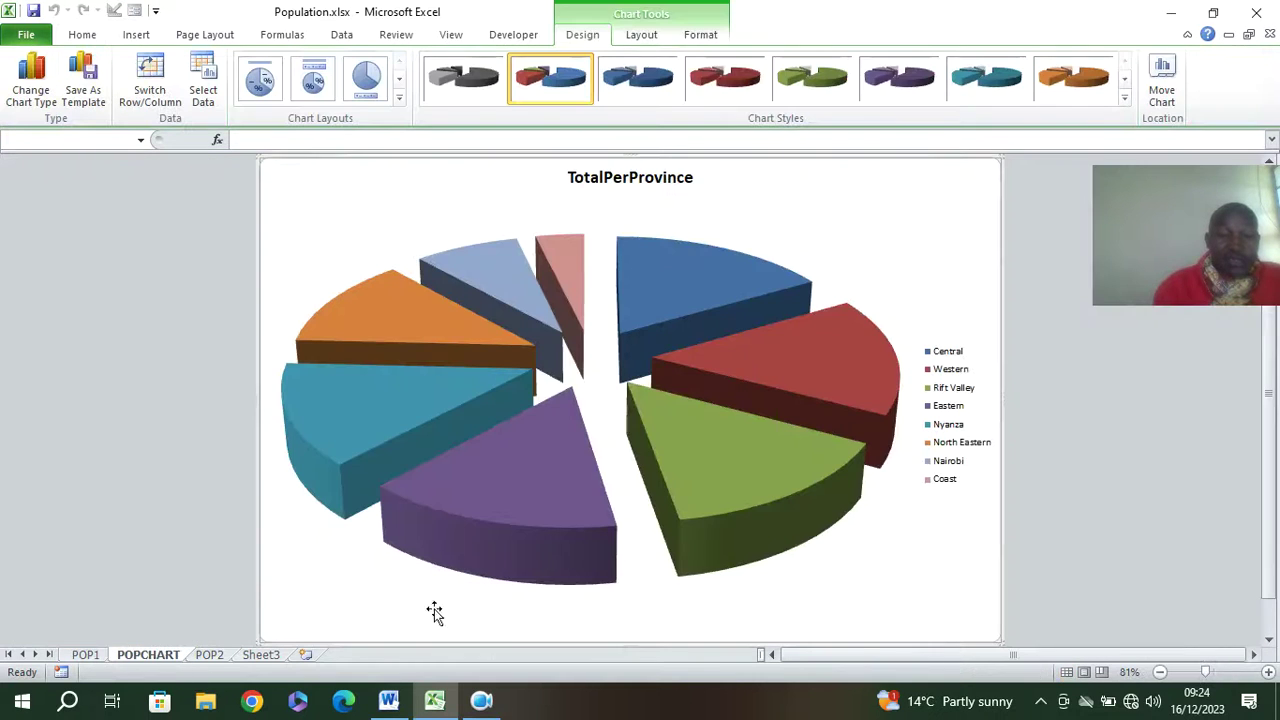
pyautogui.click(1163, 92)
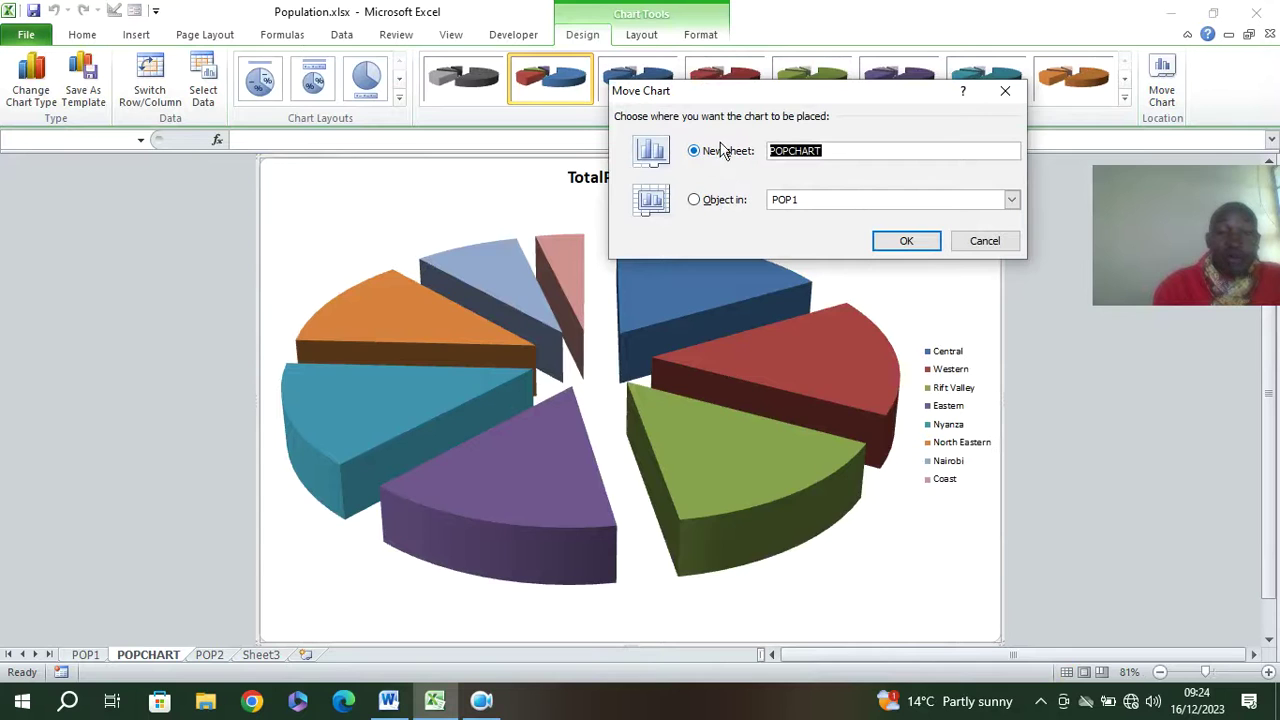
pyautogui.click(906, 241)
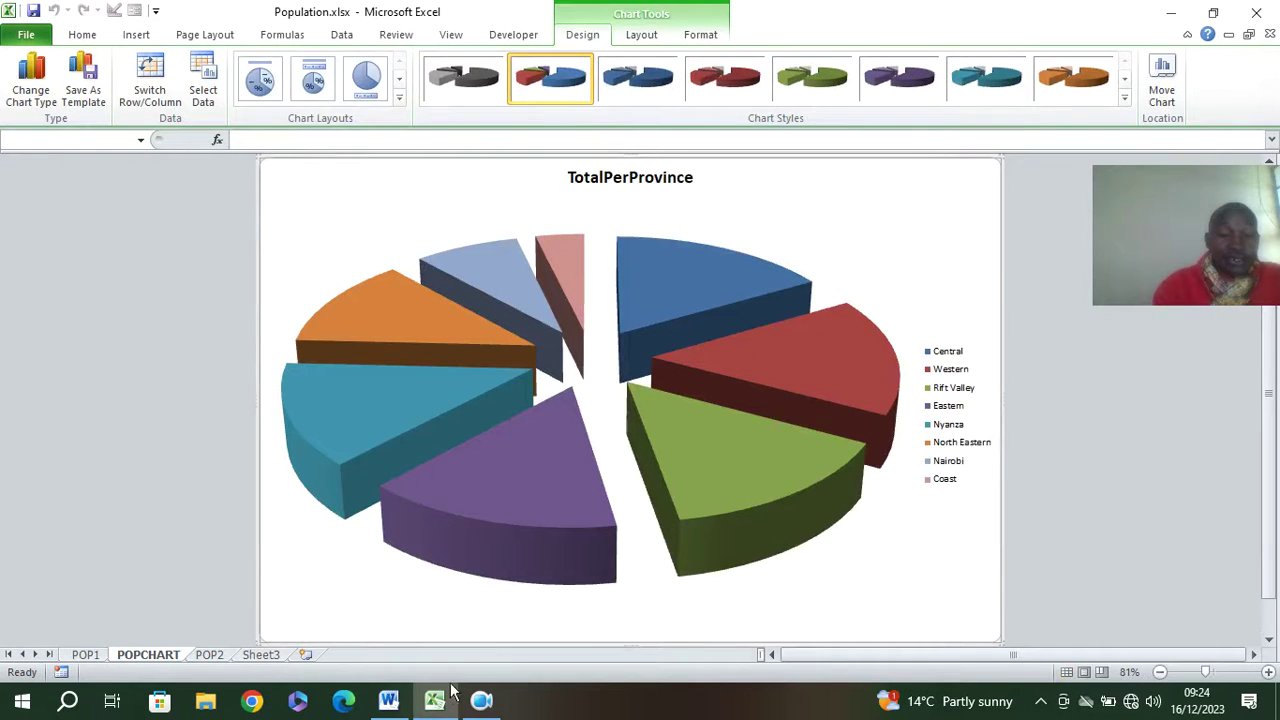
# Step: Read the candidate instructions in the Word exam paper, and back in Excel review the POP1 and POPCHART sheets
pyautogui.click(389, 700)
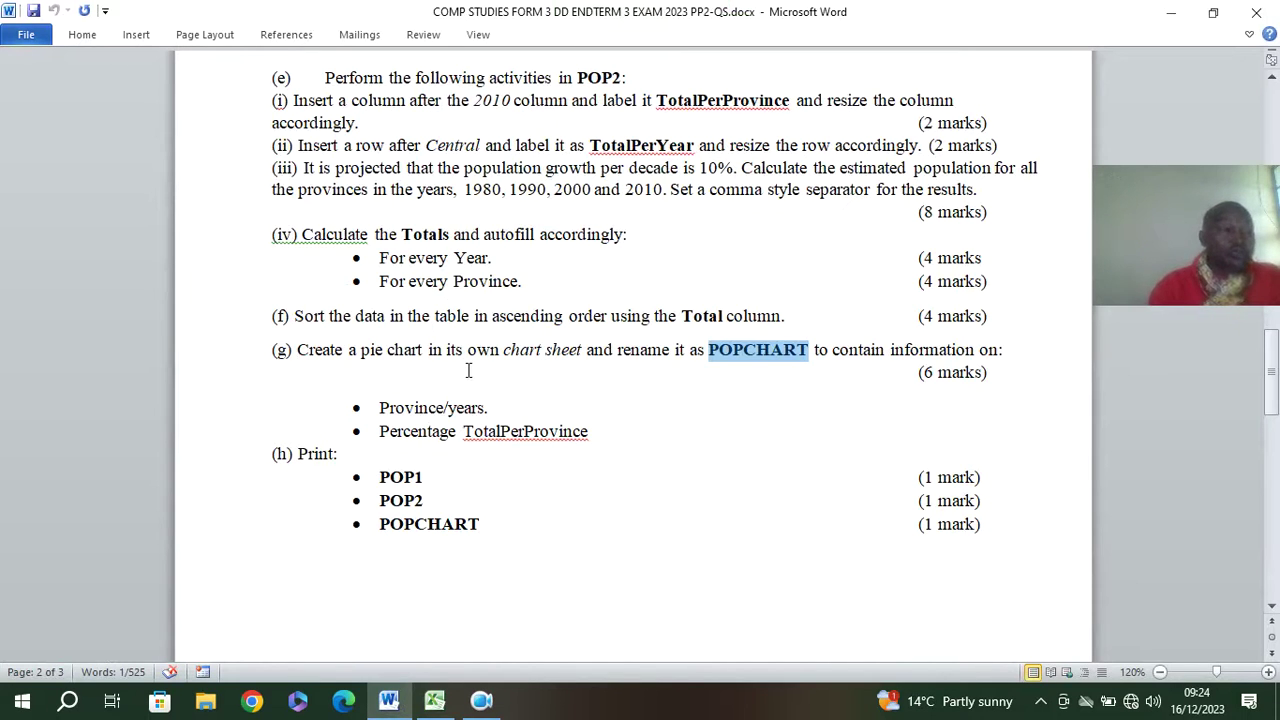
pyautogui.scroll(20, 505, 220)
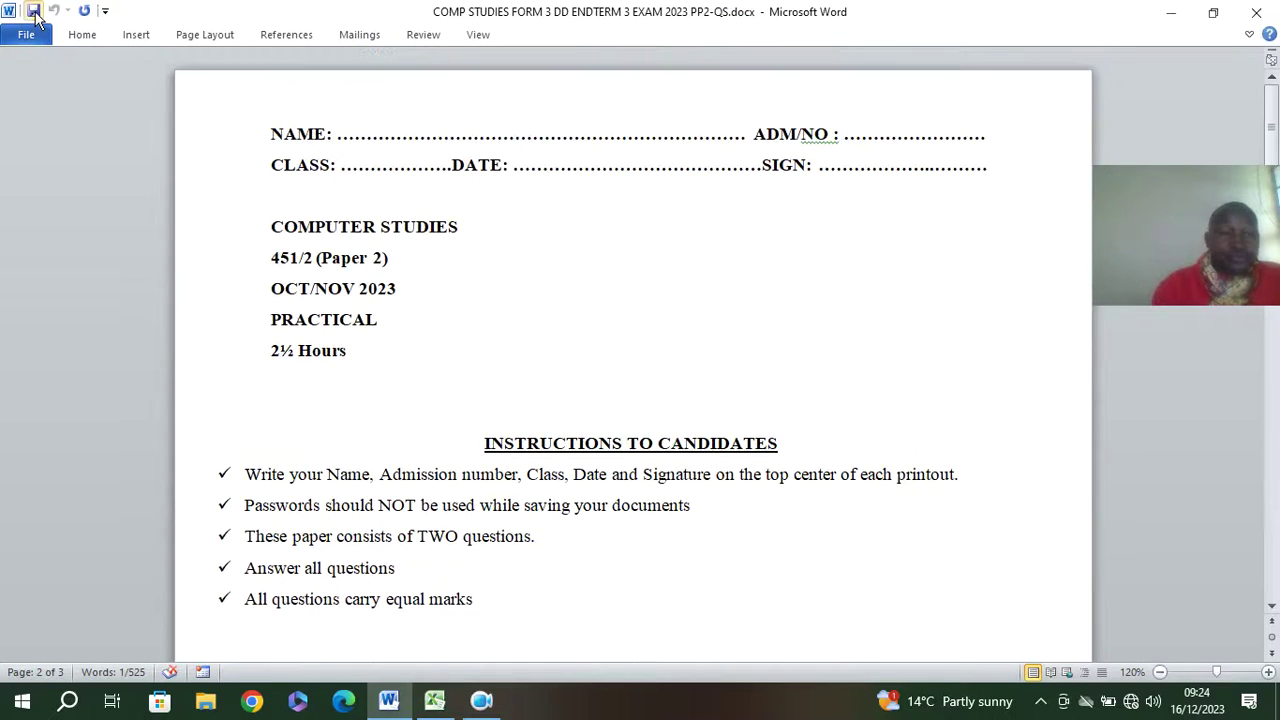
pyautogui.scroll(-5, 617, 588)
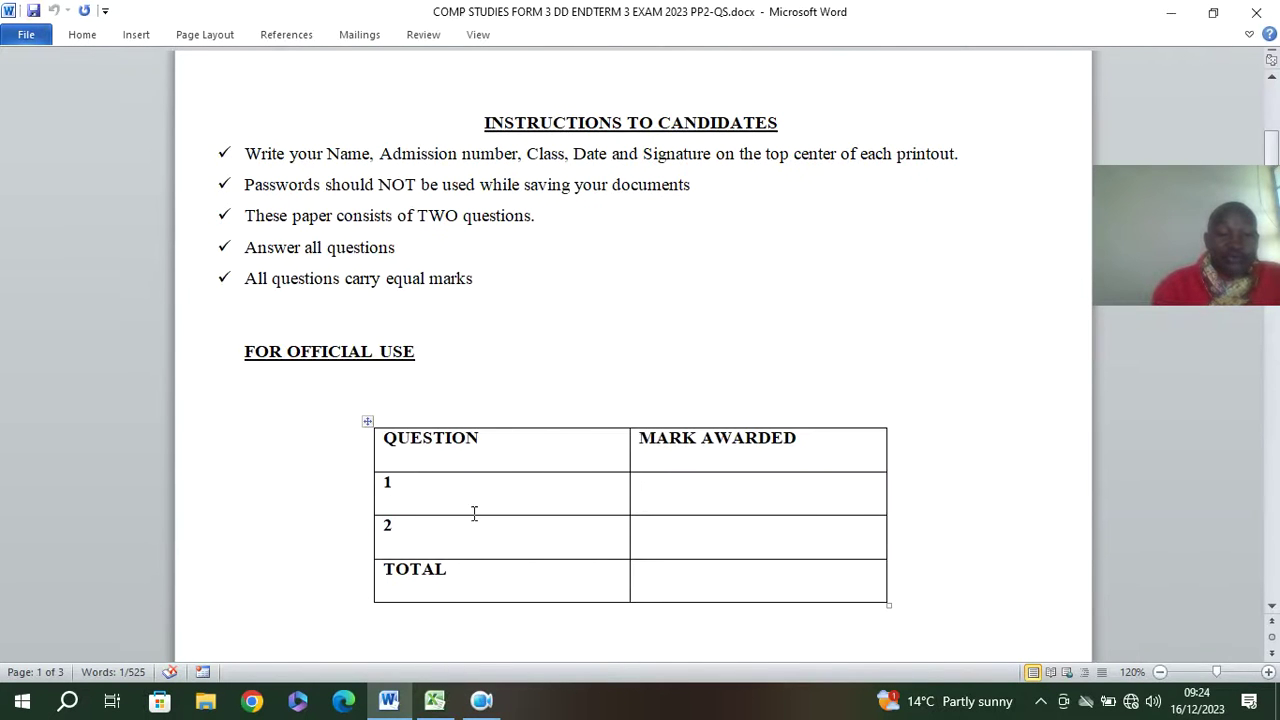
pyautogui.click(440, 698)
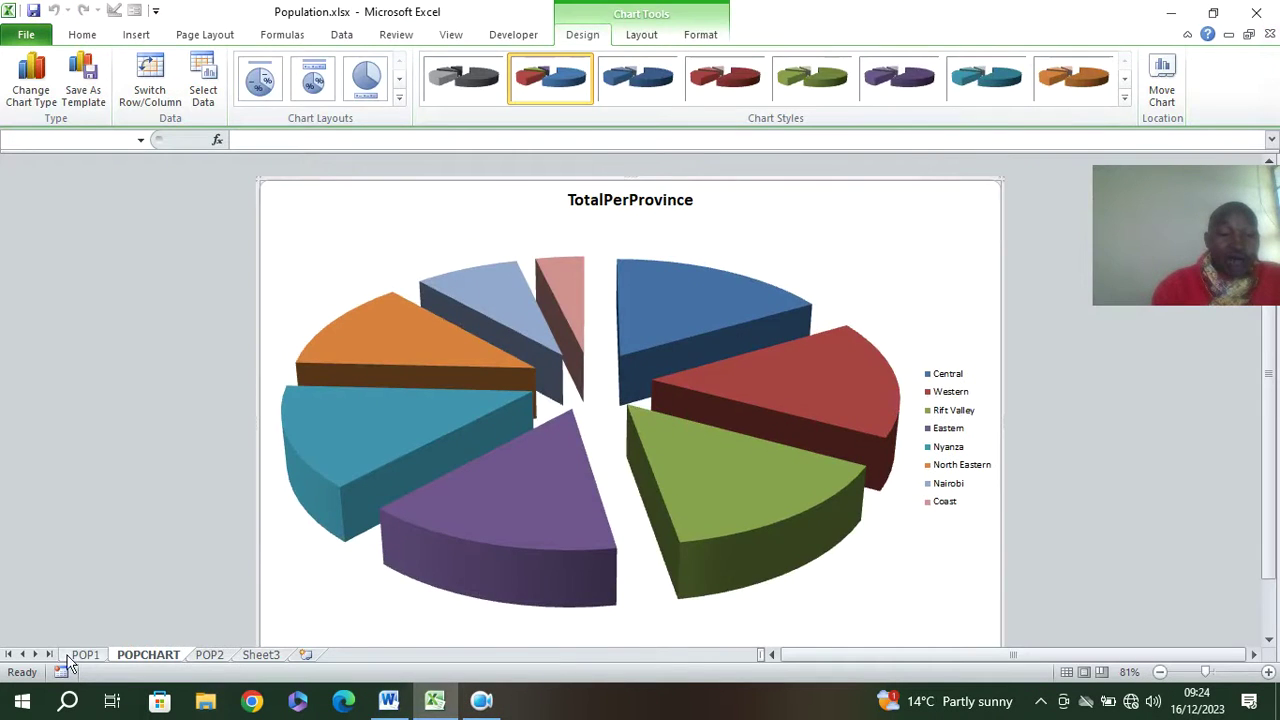
pyautogui.click(88, 655)
pyautogui.click(160, 657)
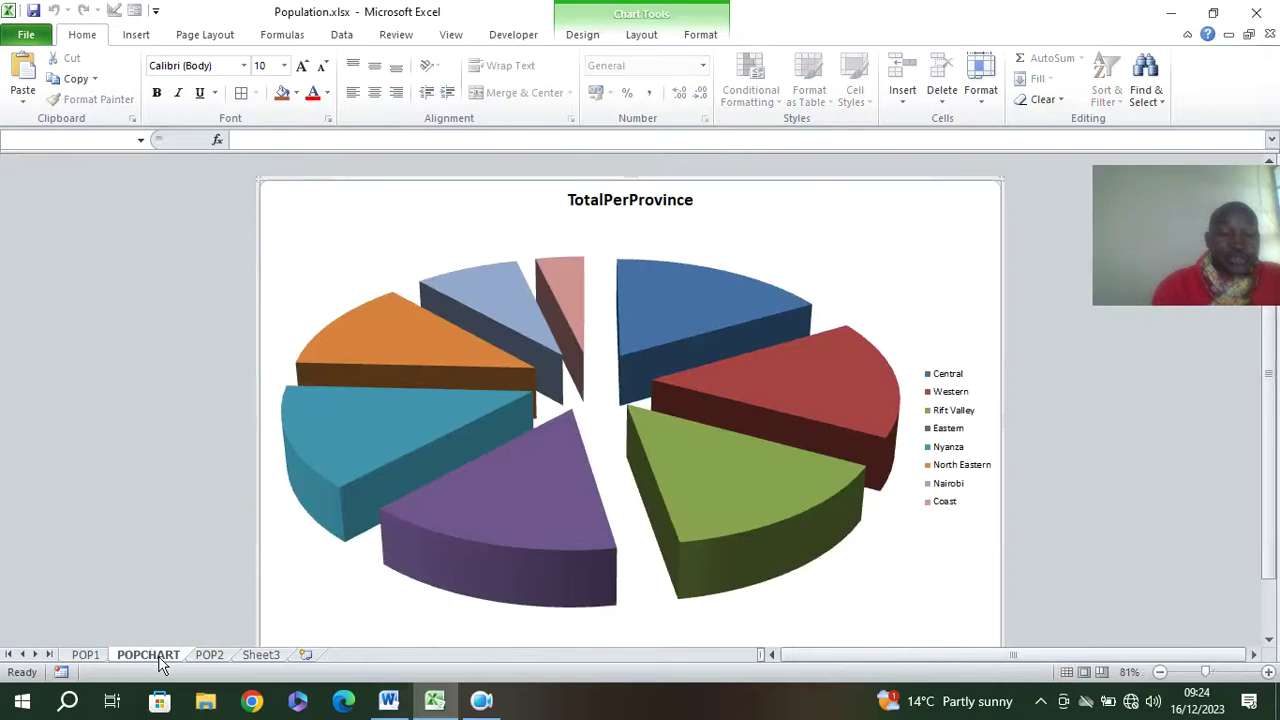
# Step: Go to the POP2 sheet, select D4:G14 and display the cell formulas instead of their values
pyautogui.click(209, 654)
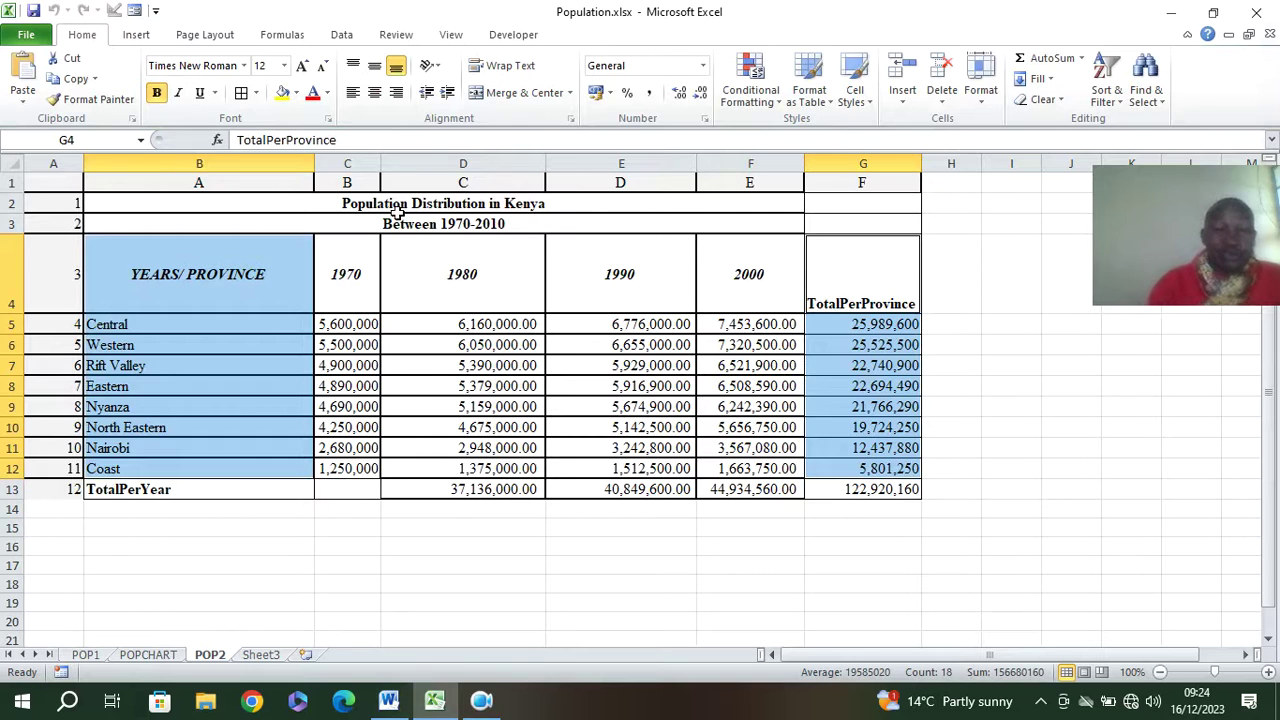
pyautogui.click(70, 208)
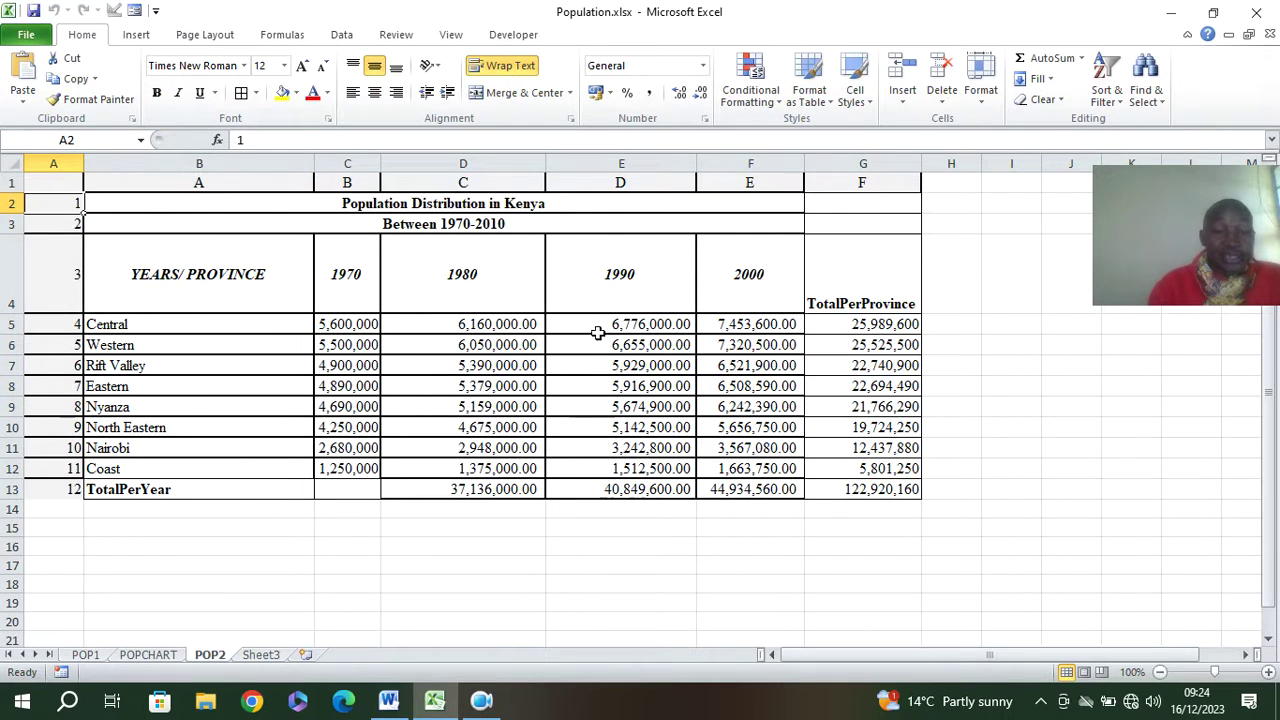
pyautogui.moveTo(557, 390); pyautogui.dragTo(918, 510)
pyautogui.click(445, 38)
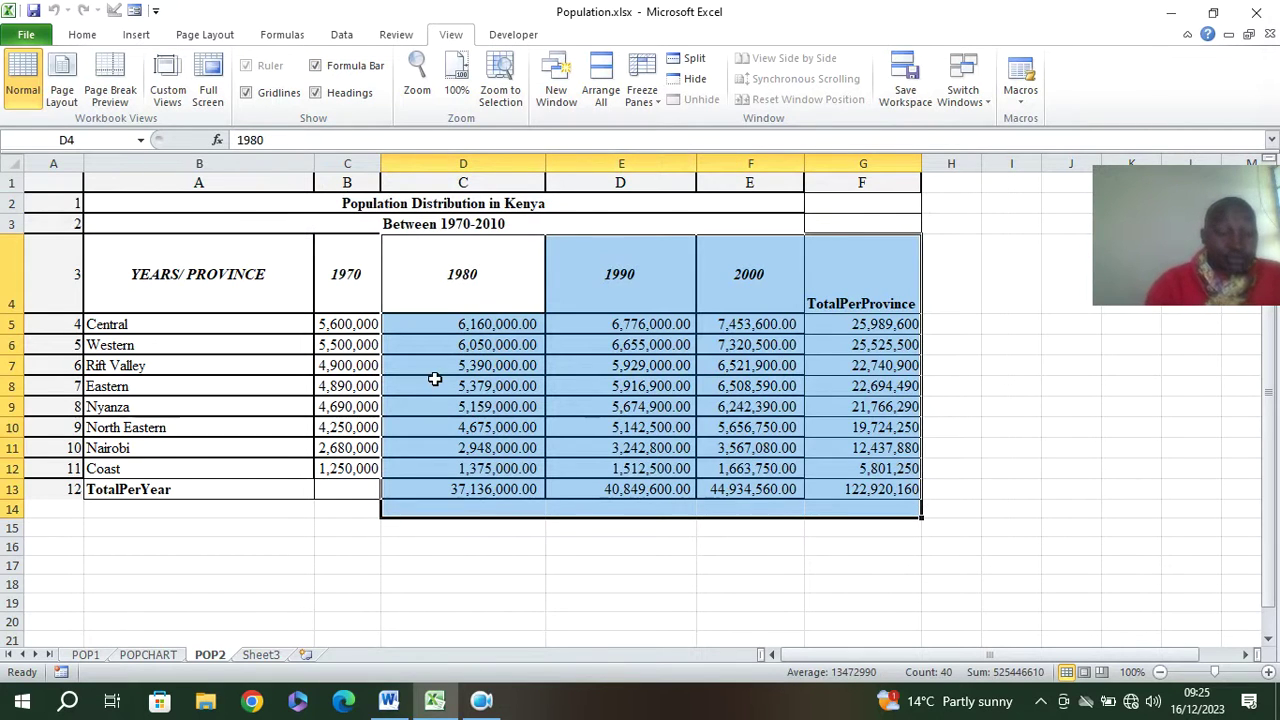
pyautogui.hotkey('ctrl', '`')
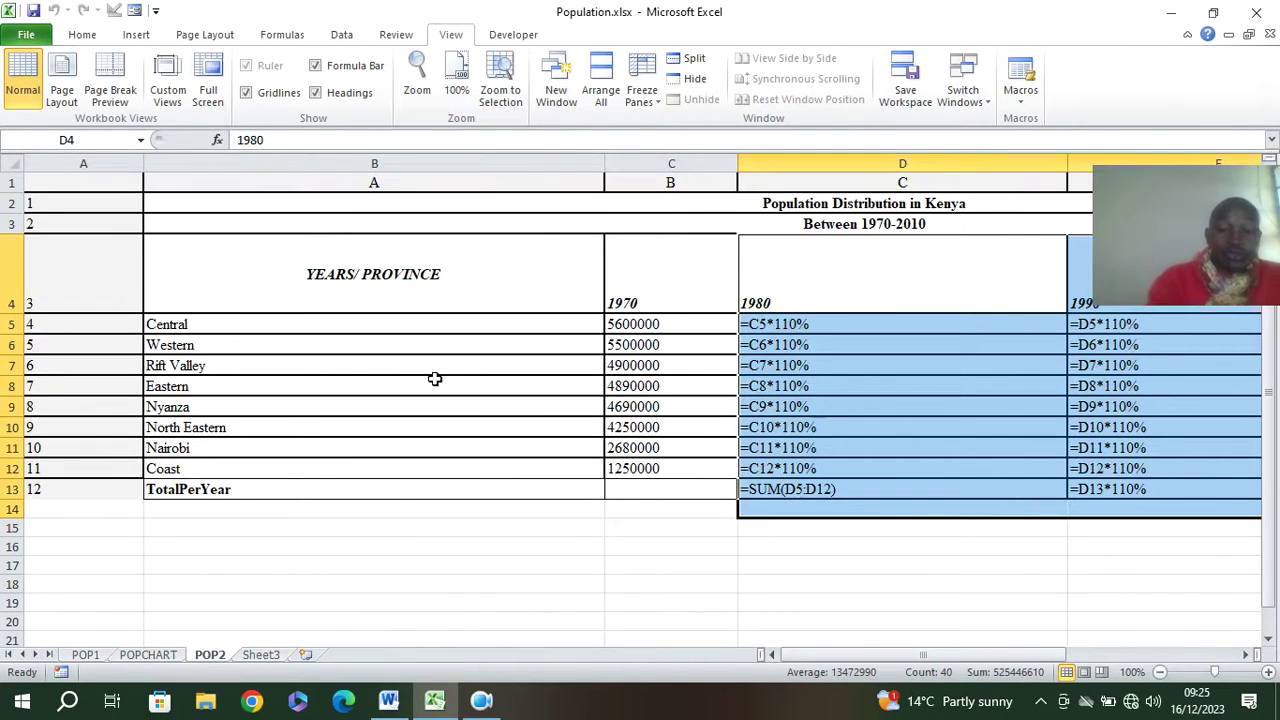
# Step: Review the formulas across to the TotalPerProvince column and switch the POP2 sheet back to displaying values
pyautogui.moveTo(893, 655); pyautogui.dragTo(1069, 652)
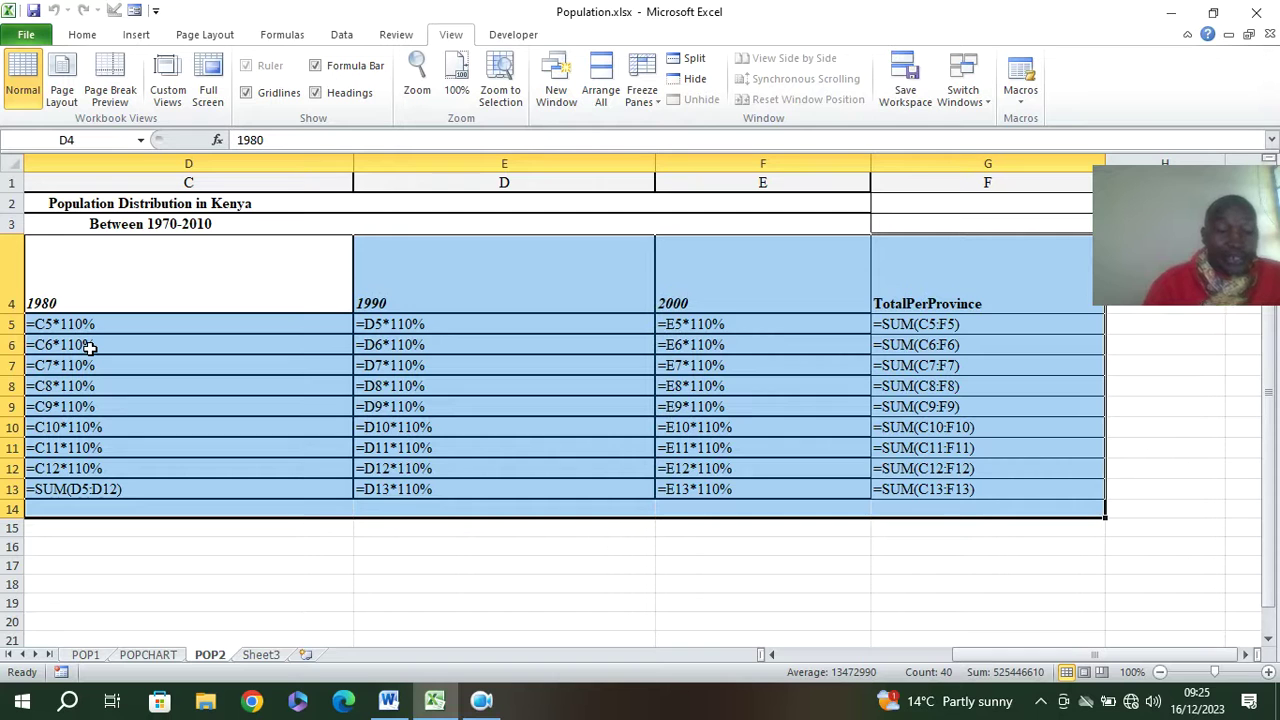
pyautogui.hotkey('ctrl', '`')
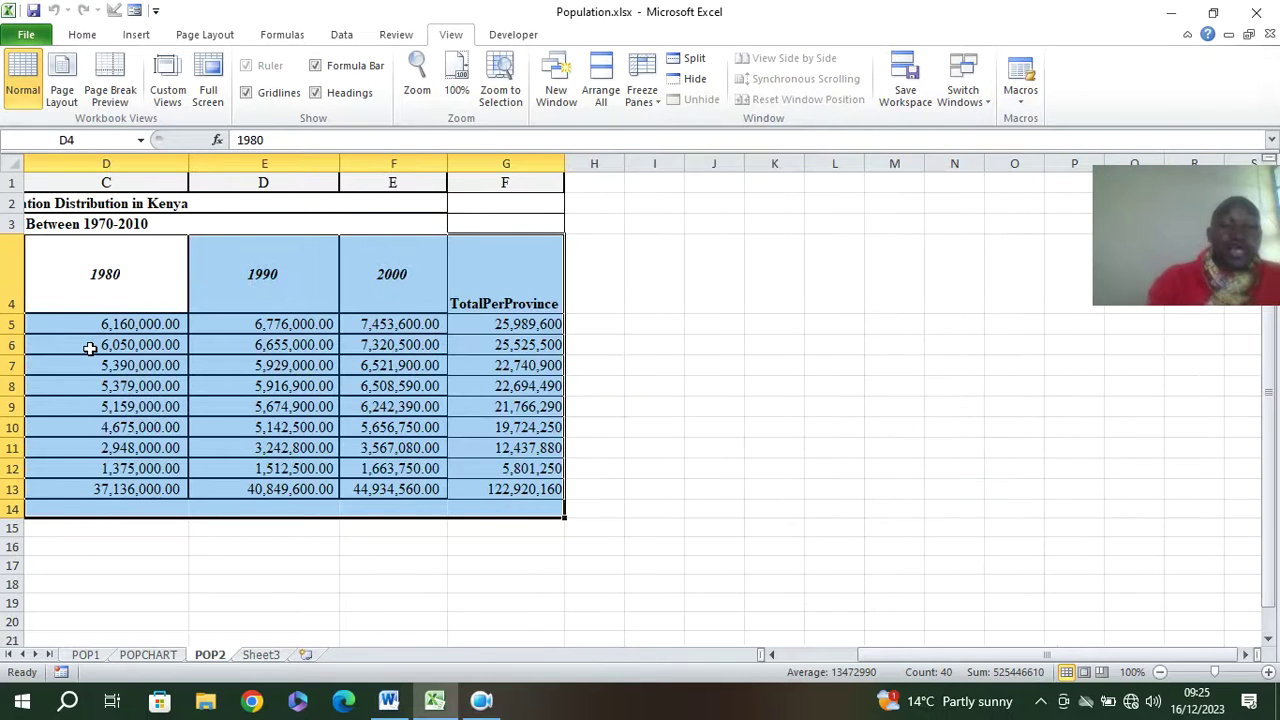
# Step: In the Word exam paper, examine the invoice layout to be designed as shown in Figure 1
pyautogui.click(389, 700)
pyautogui.scroll(-20, 477, 214)
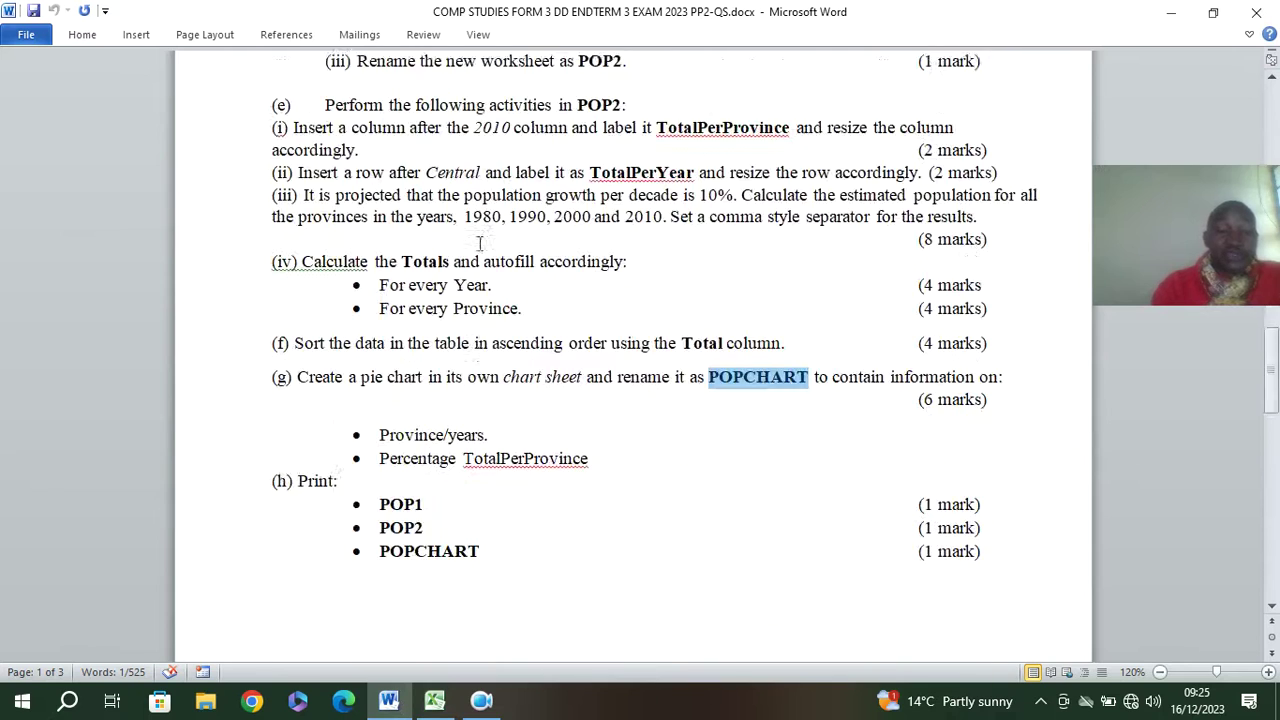
pyautogui.scroll(3, 478, 247)
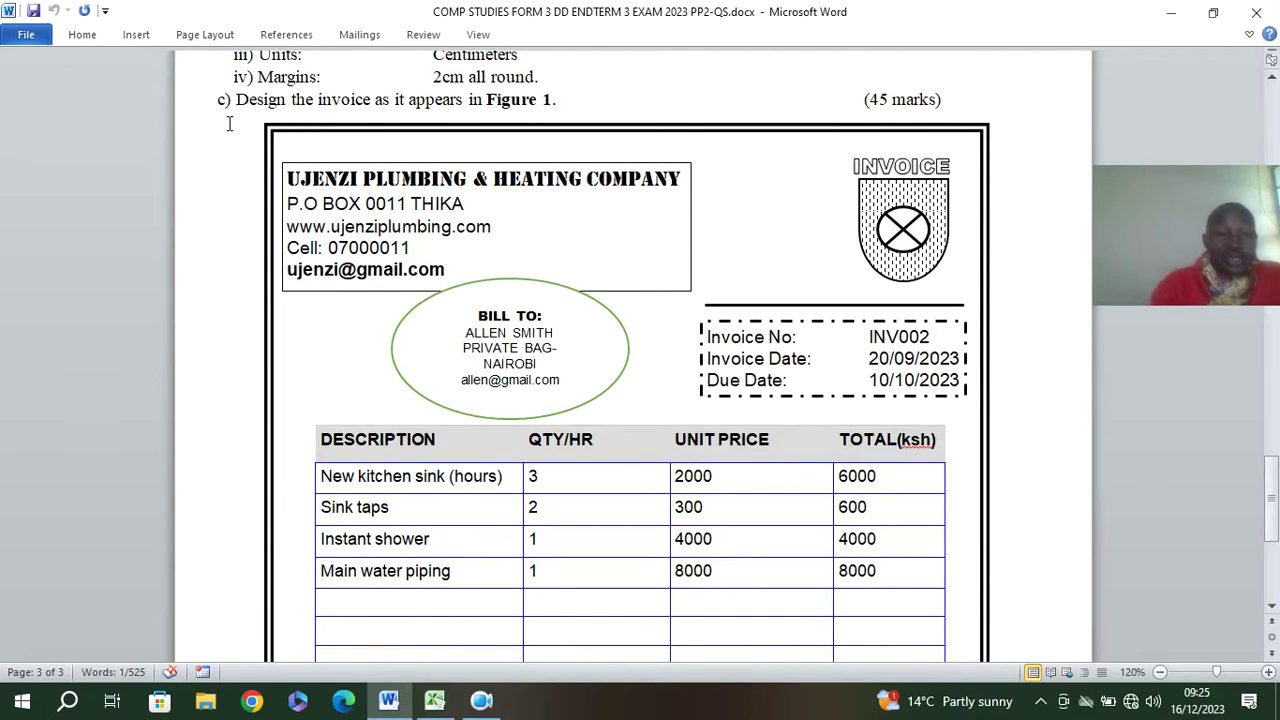
pyautogui.scroll(-6, 754, 323)
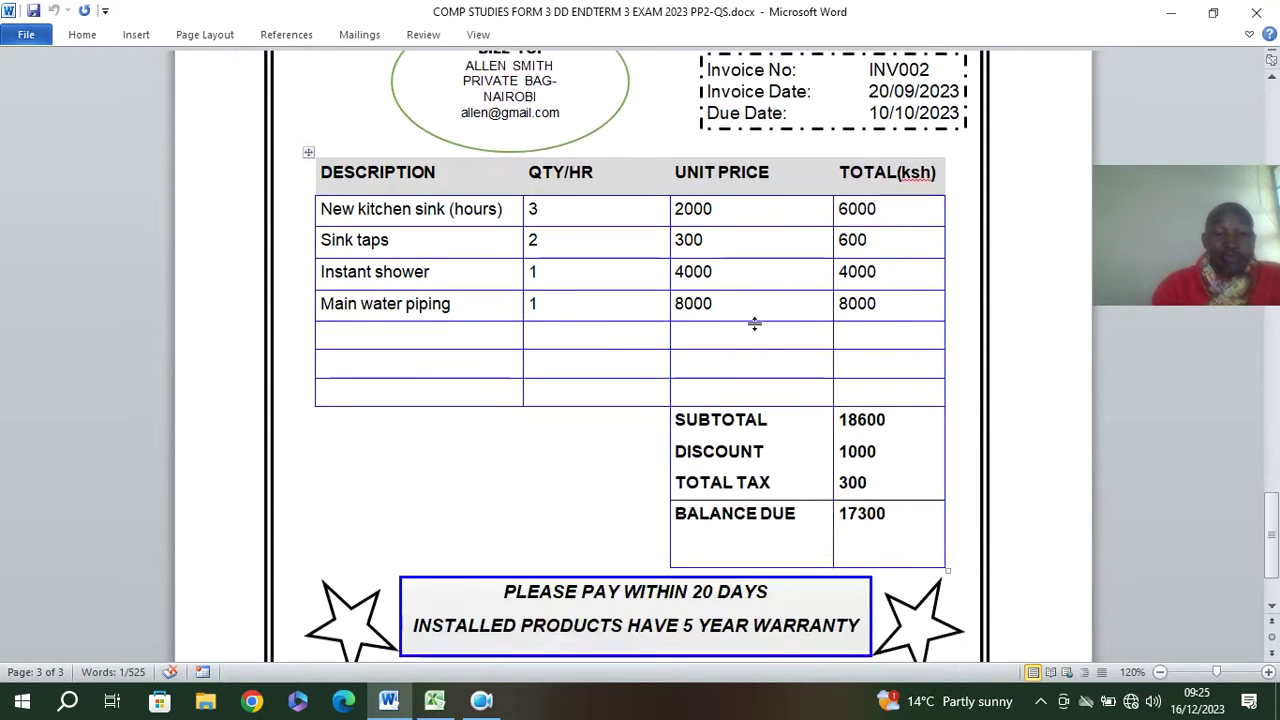
pyautogui.scroll(5, 756, 323)
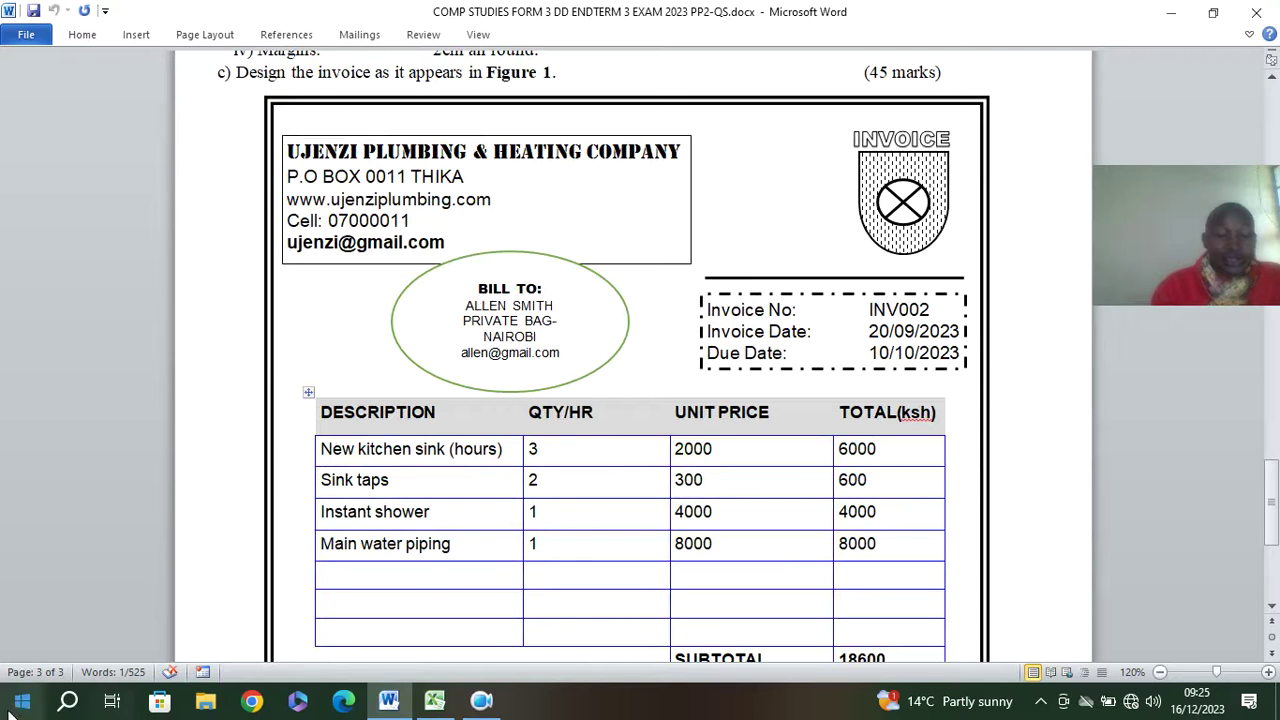
# Step: Search the computer for Publisher and launch Microsoft Office Publisher 2007
pyautogui.click(82, 702)
pyautogui.write('PU')
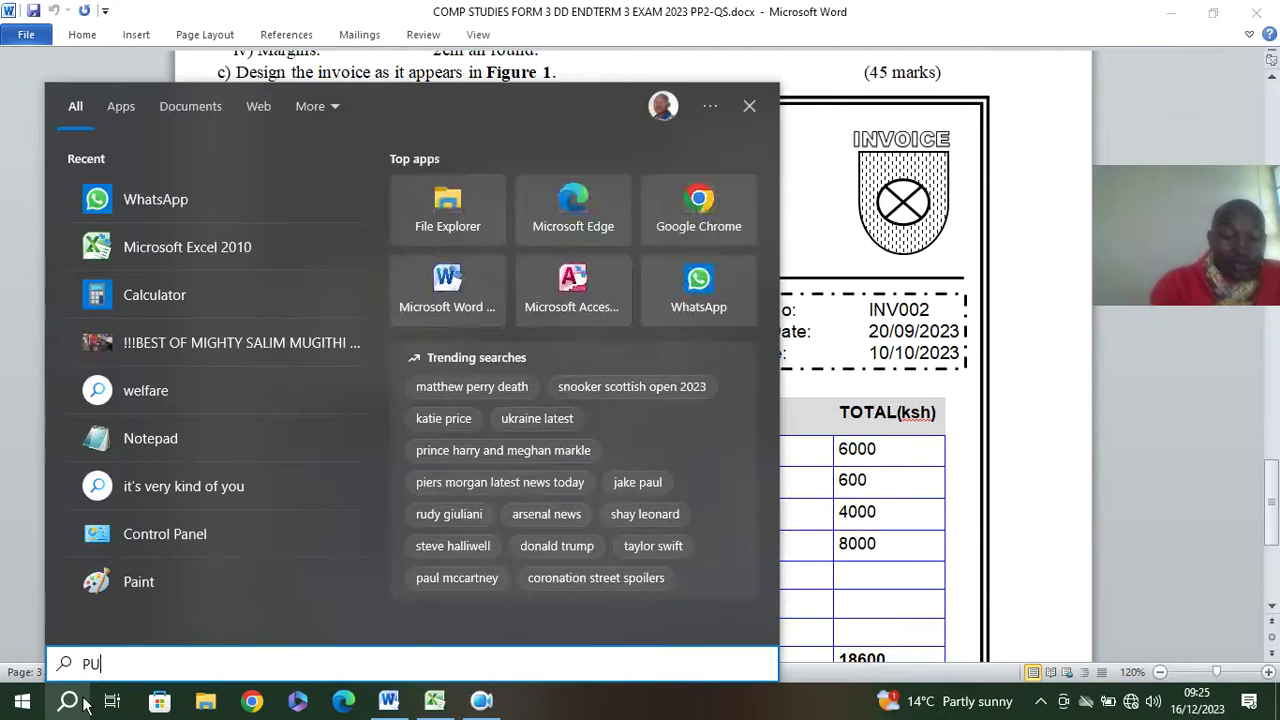
pyautogui.write('BLIS')
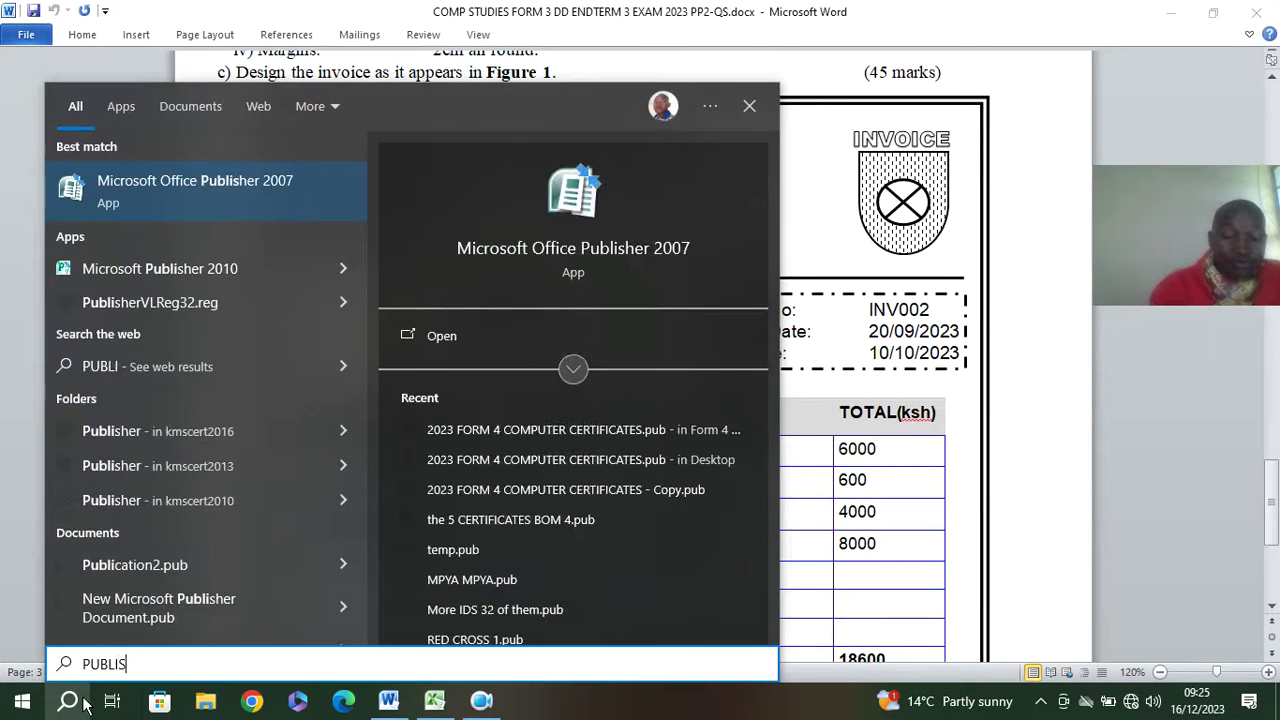
pyautogui.click(202, 187)
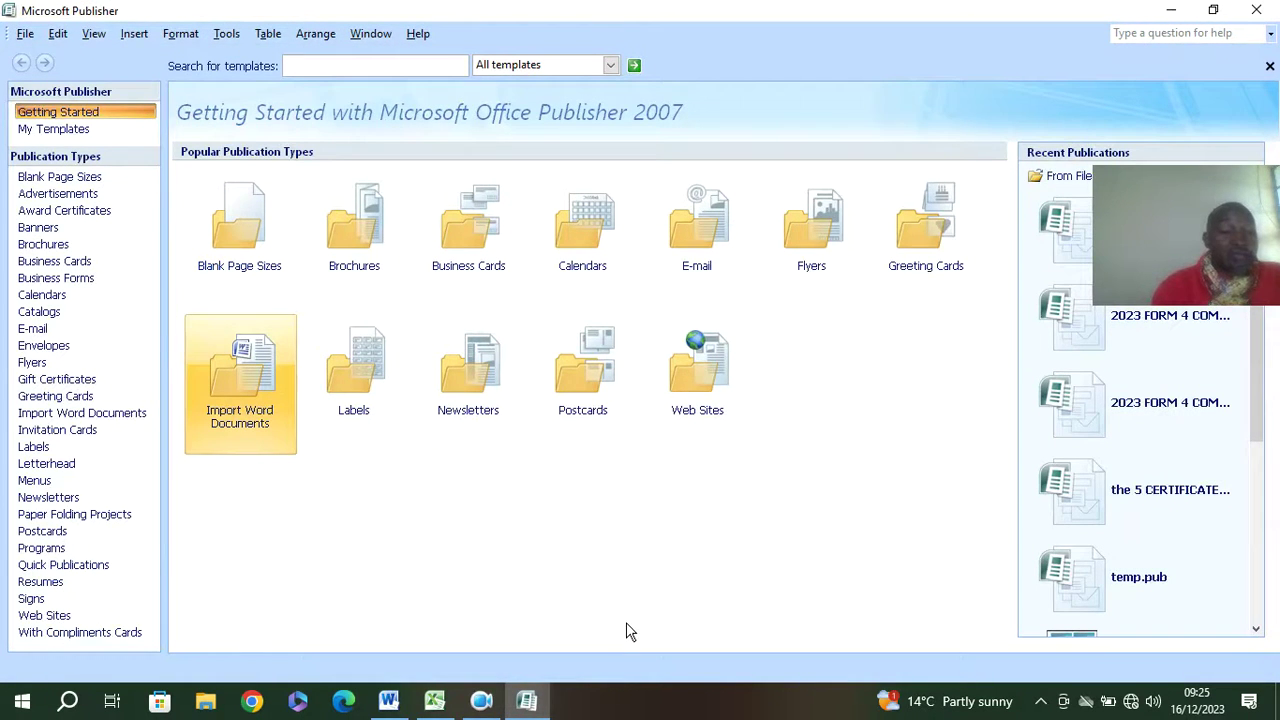
# Step: Create a blank A4 (Portrait) publication and close the Format Publication options
pyautogui.click(250, 229)
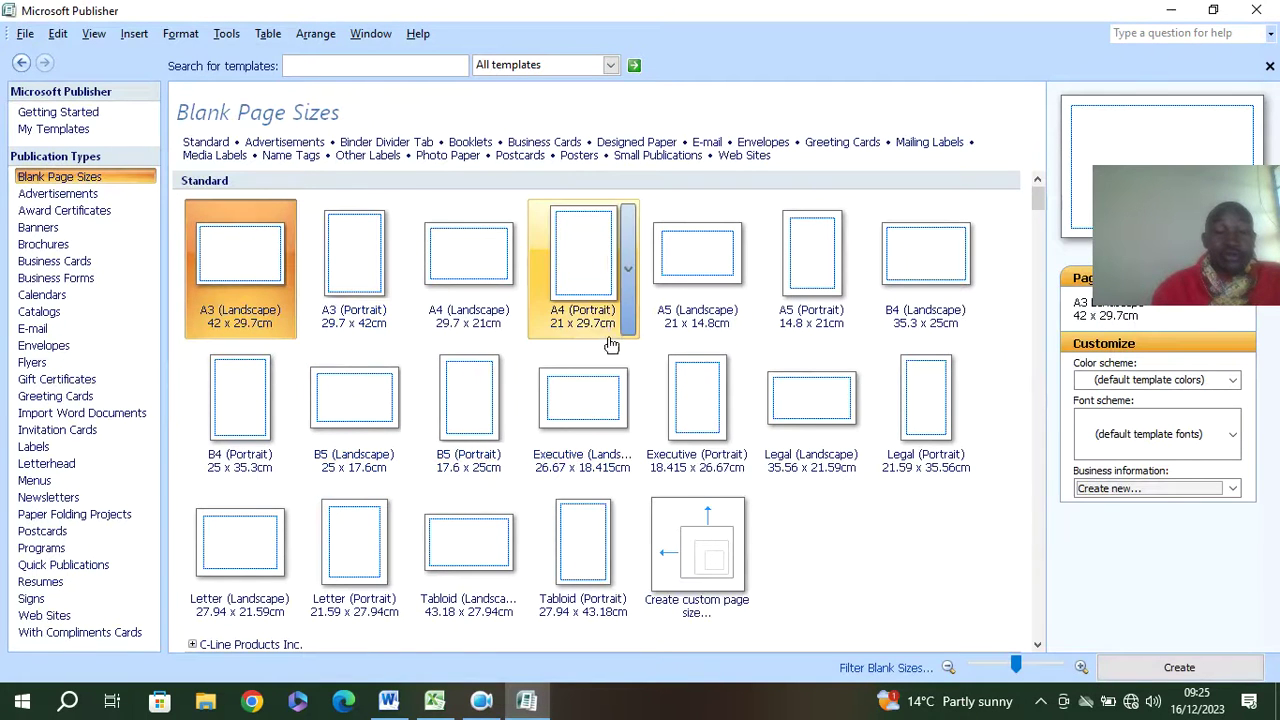
pyautogui.click(574, 251)
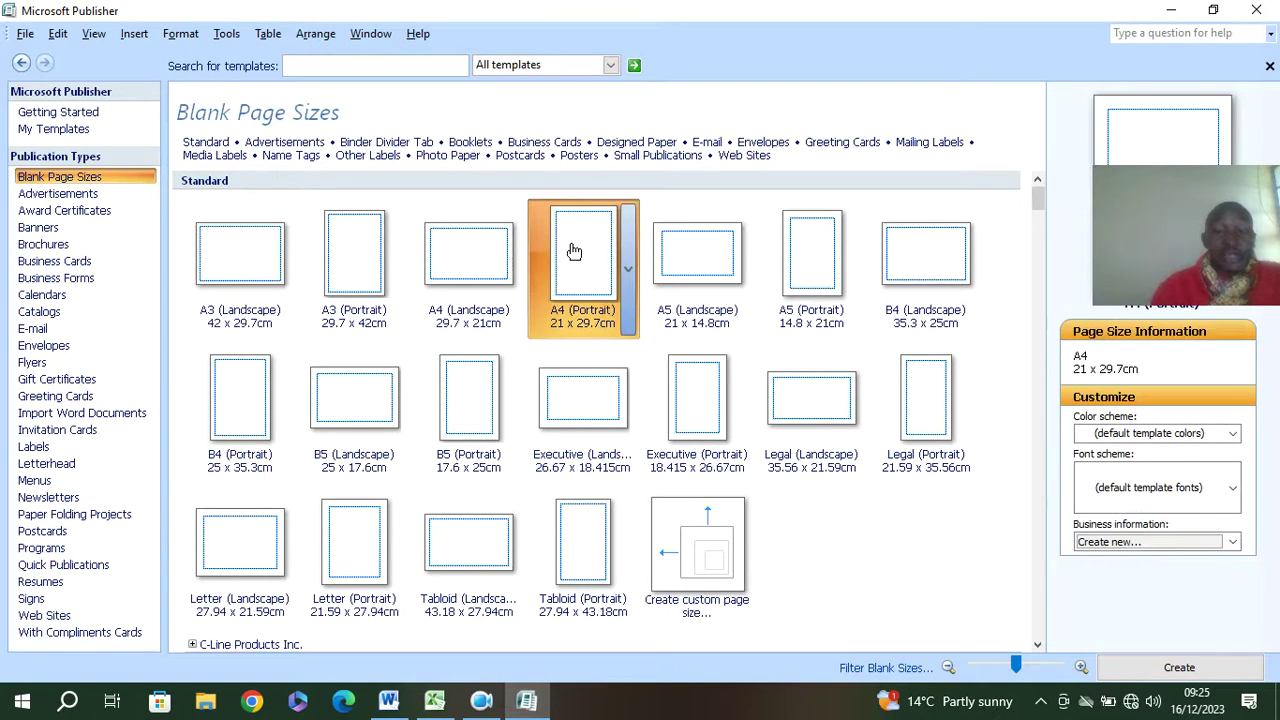
pyautogui.doubleClick(574, 251)
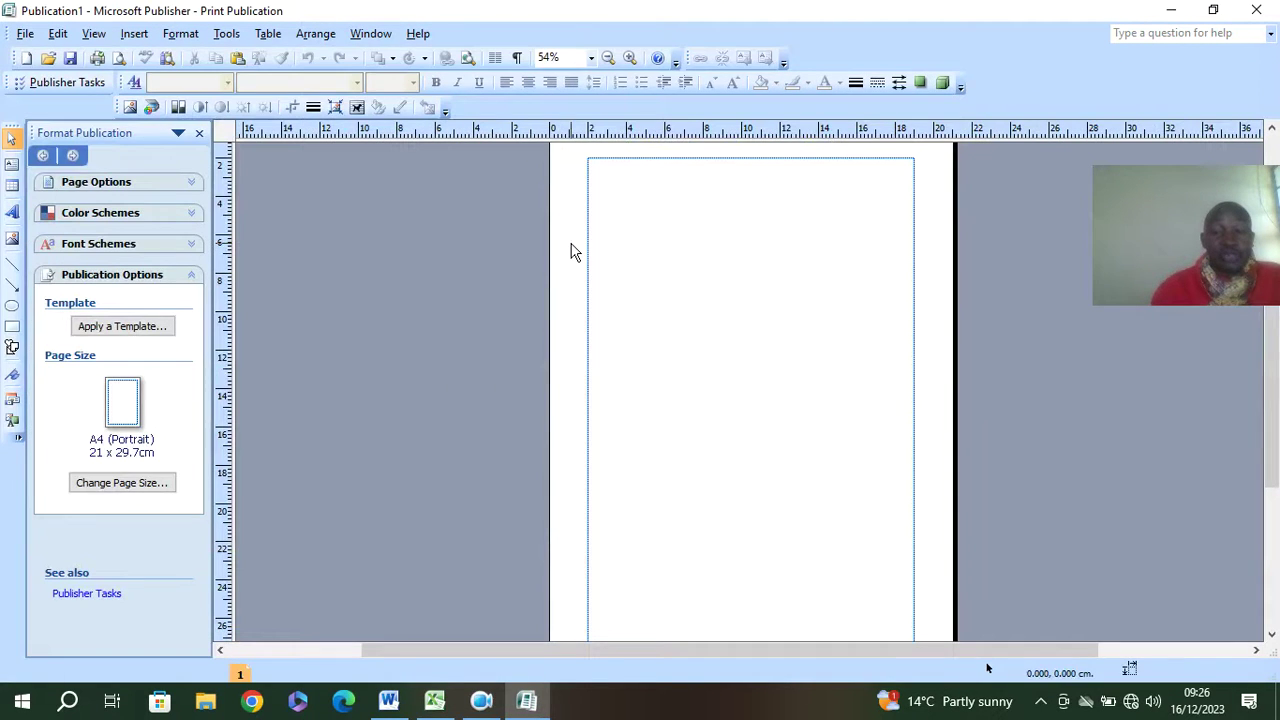
pyautogui.click(199, 133)
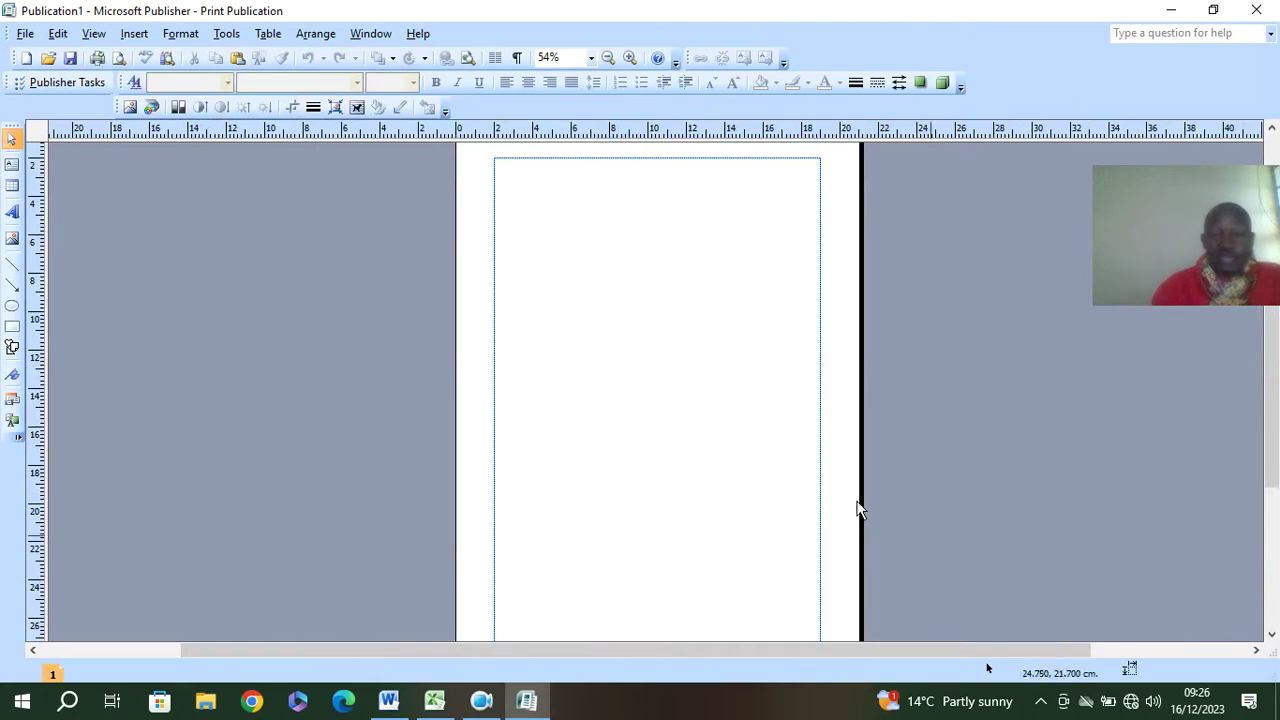
pyautogui.click(630, 57)
pyautogui.click(631, 58)
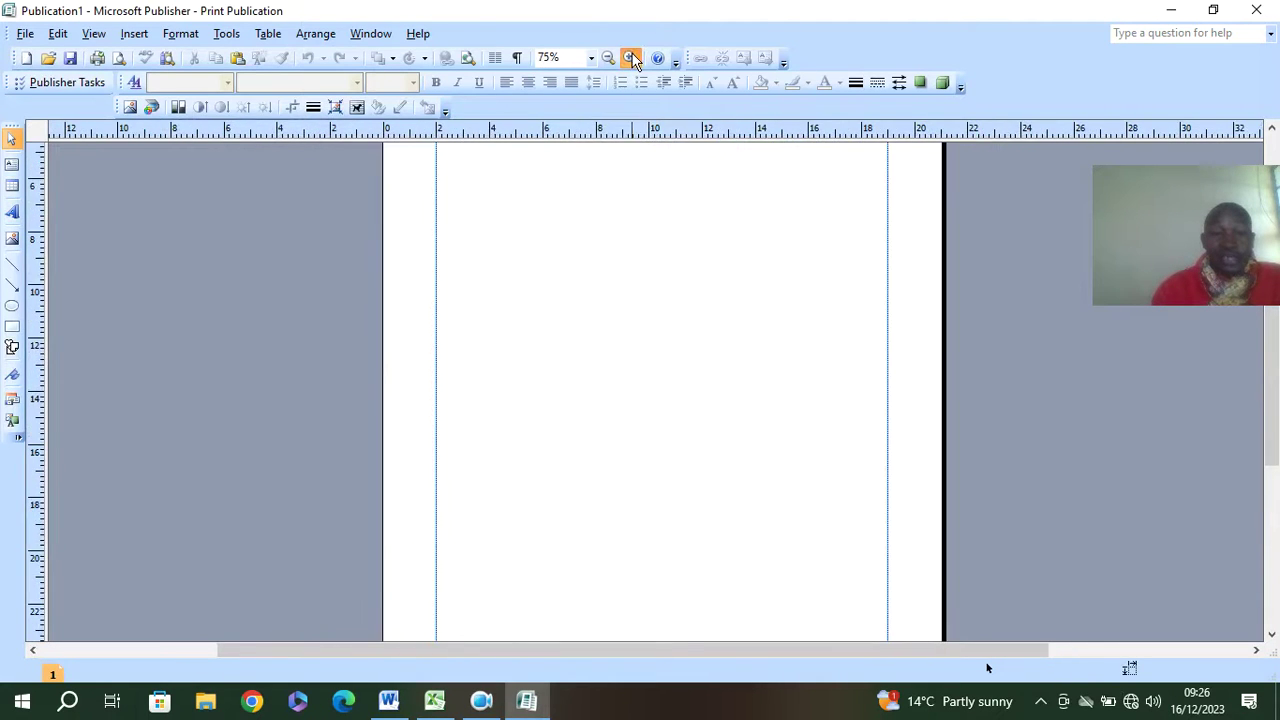
pyautogui.click(631, 58)
pyautogui.click(630, 58)
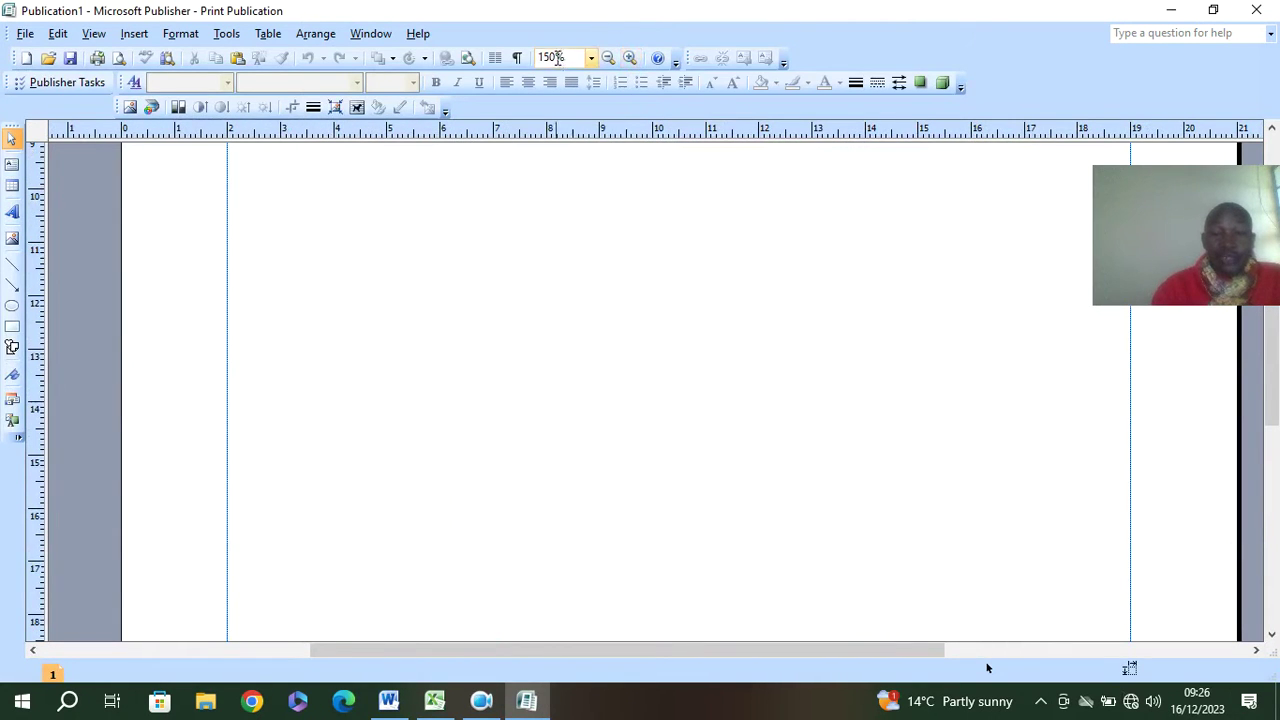
pyautogui.click(610, 58)
pyautogui.scroll(5, 695, 340)
pyautogui.scroll(1, 708, 316)
pyautogui.scroll(-2, 708, 316)
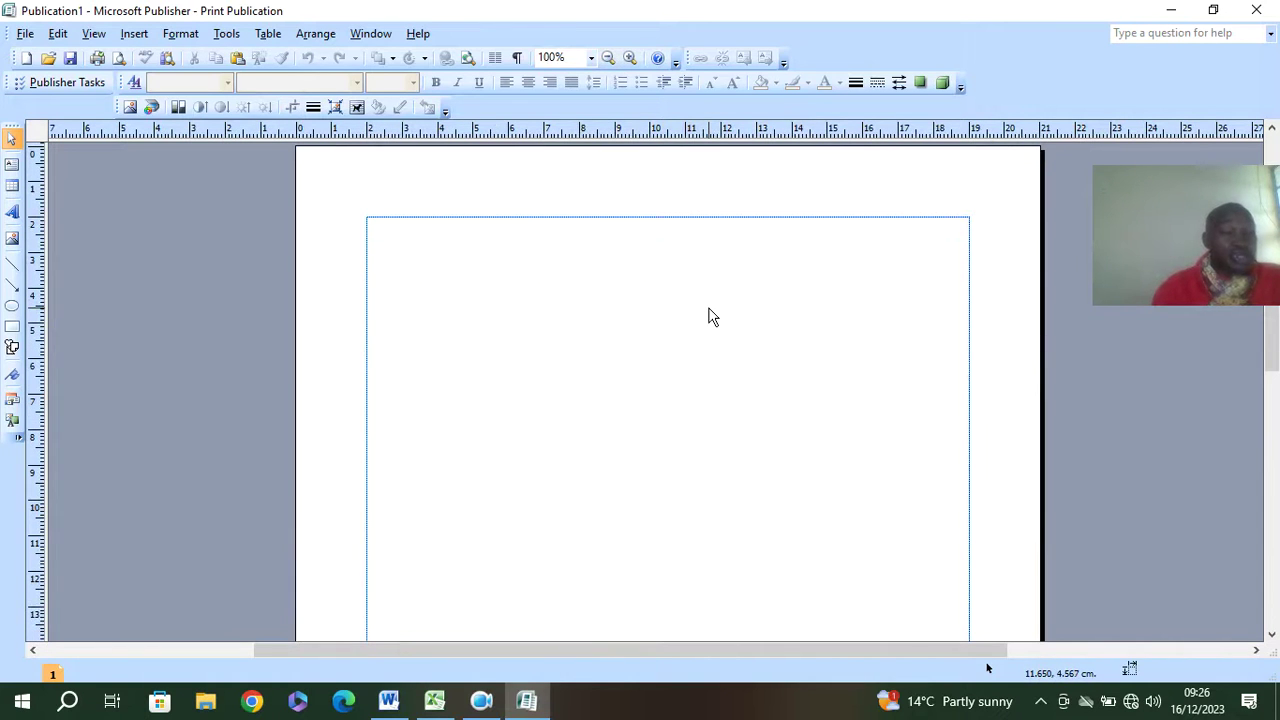
# Step: Examine the INVOICE shield logo in the Word exam paper and return to the Publisher publication
pyautogui.click(390, 701)
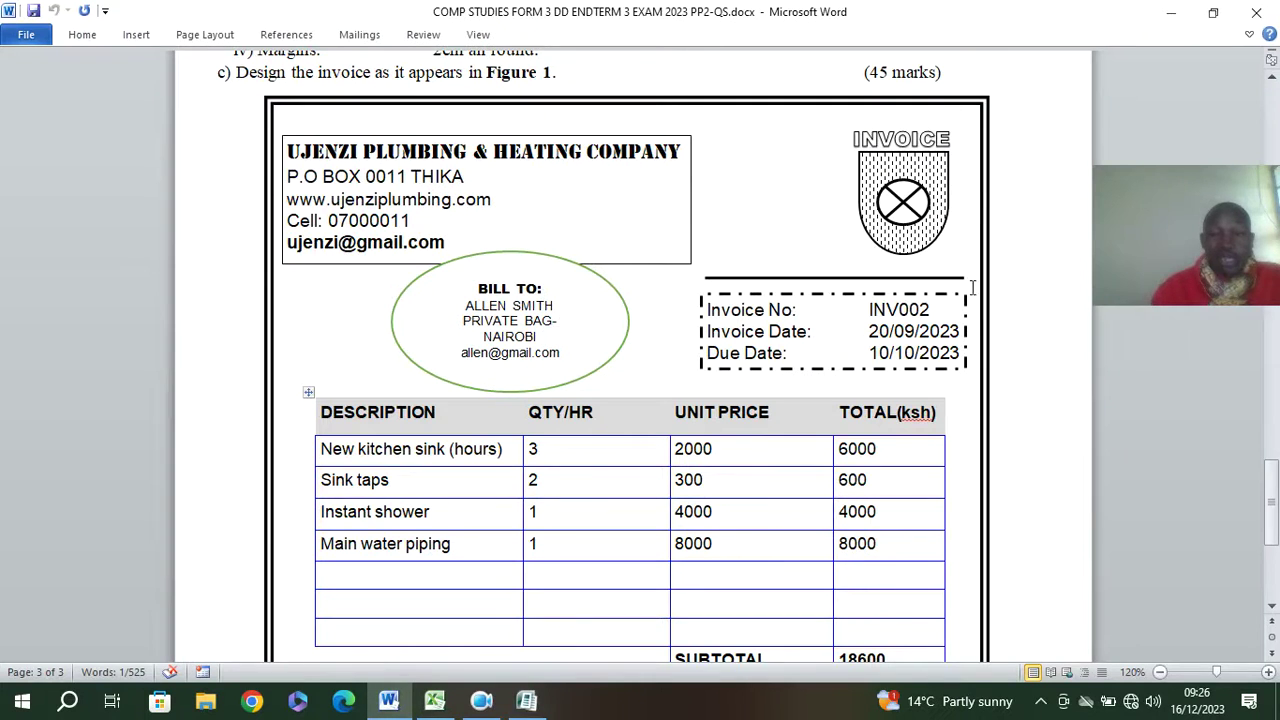
pyautogui.click(887, 150)
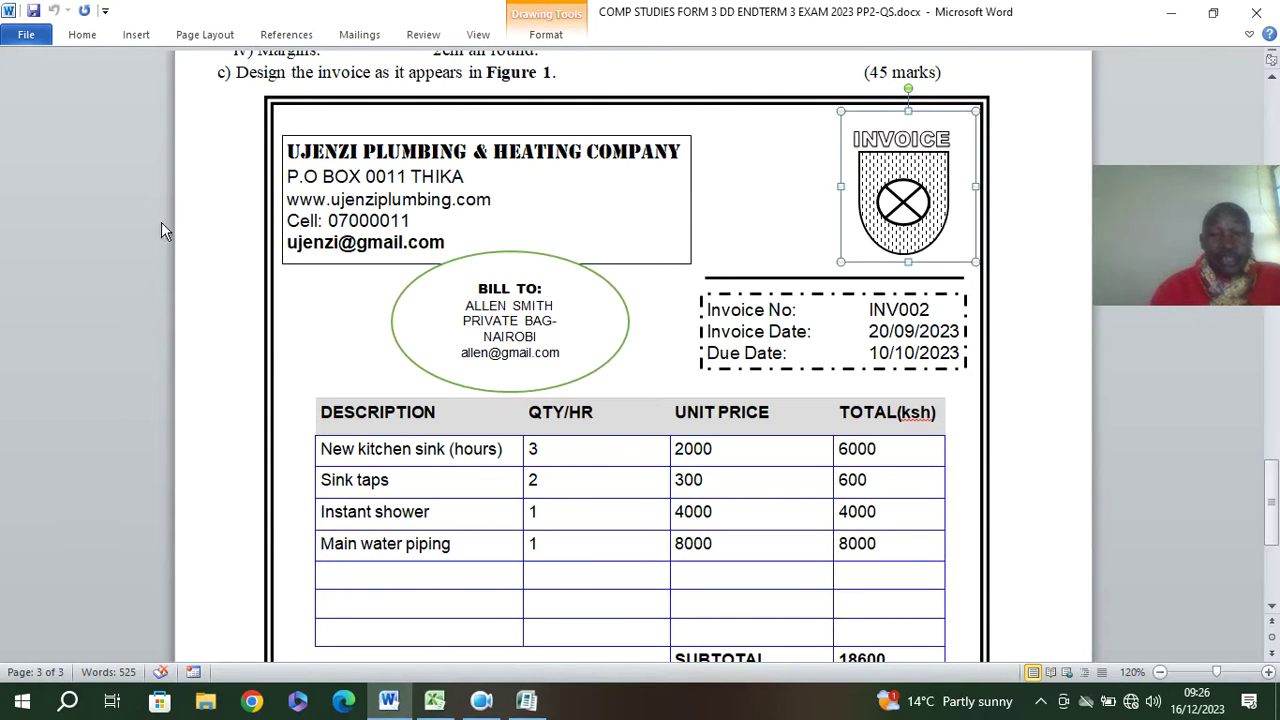
pyautogui.click(527, 700)
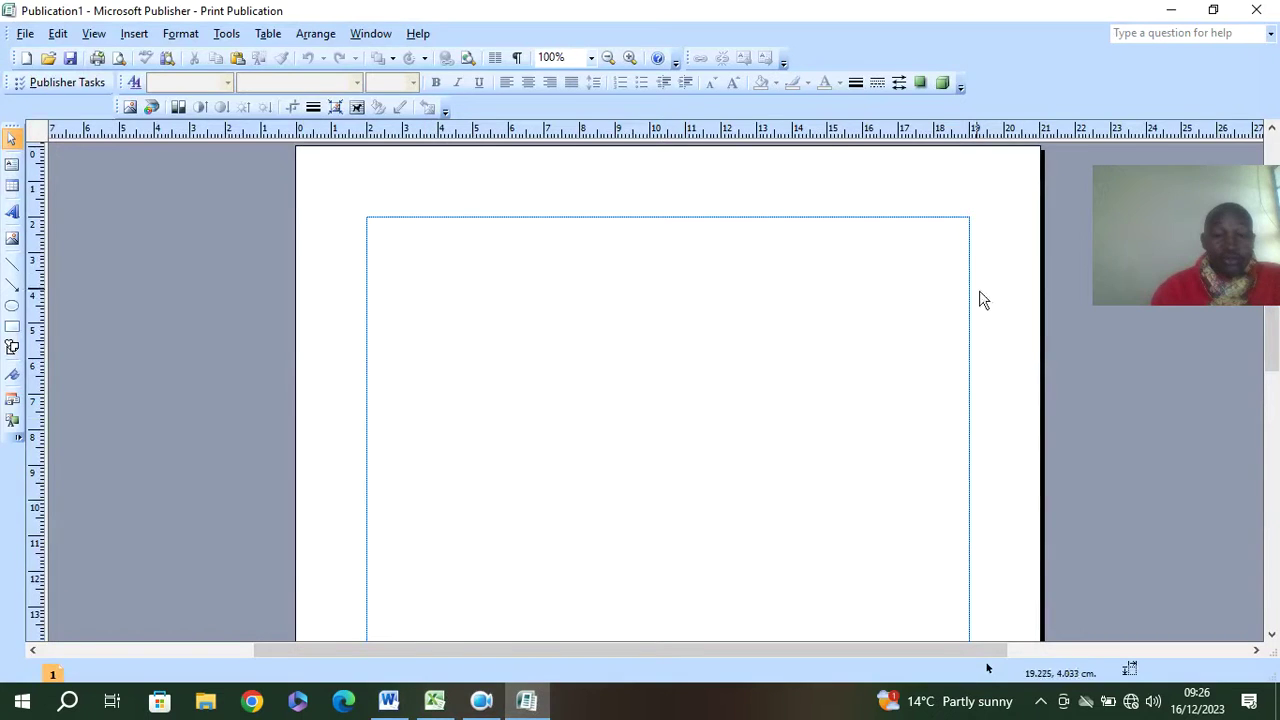
# Step: Draw a D-shaped Flowchart shape about 4.5 by 3.4 cm, rotated curve-down, and place it near the page's top centre
pyautogui.click(13, 348)
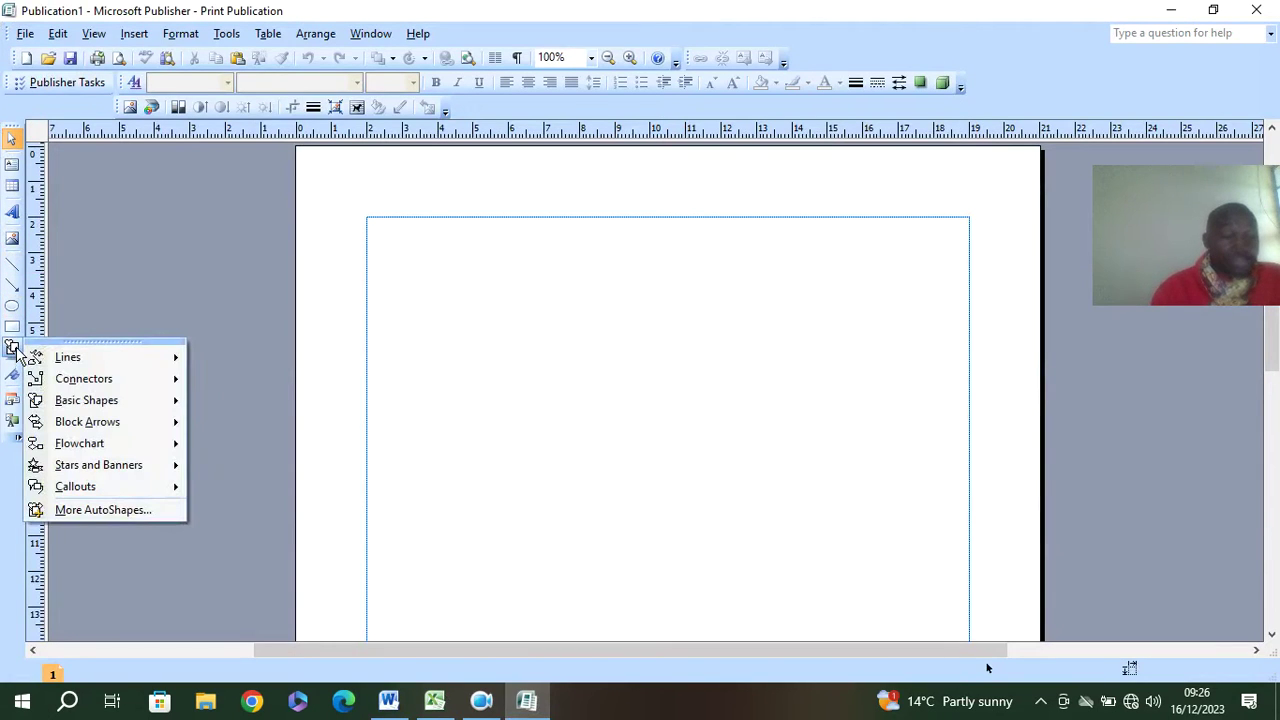
pyautogui.moveTo(117, 406)
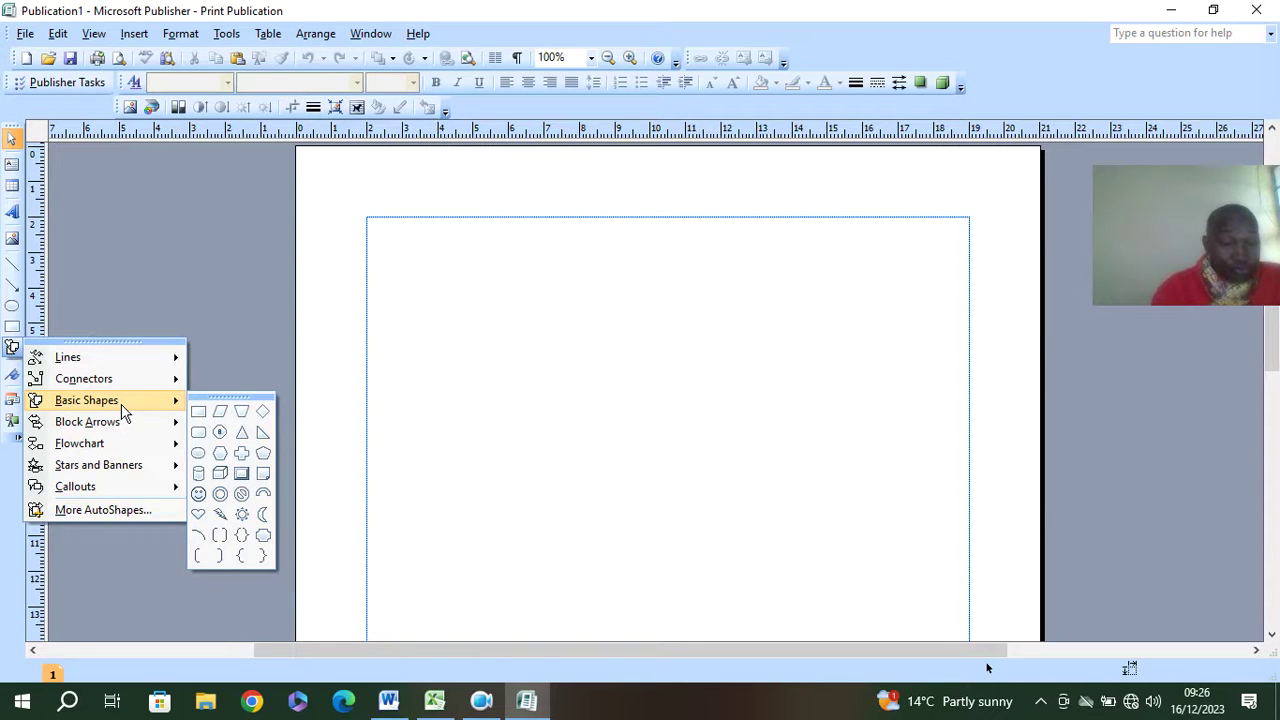
pyautogui.moveTo(129, 431)
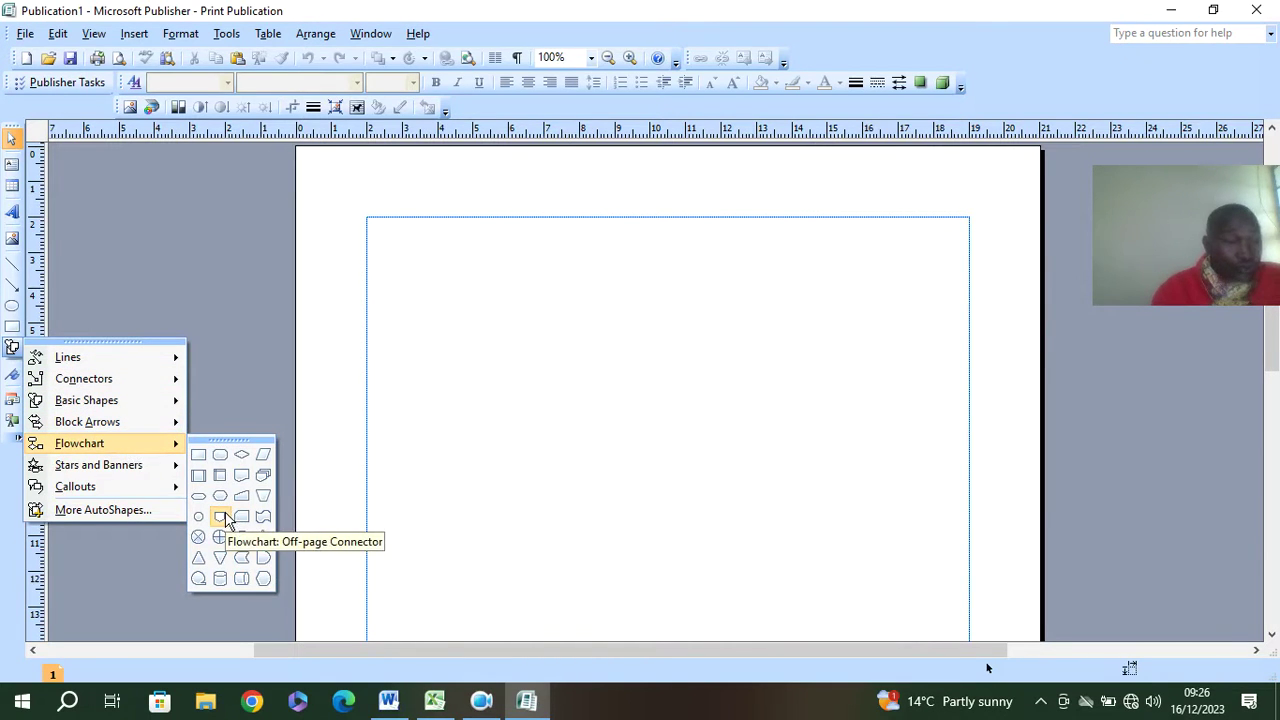
pyautogui.click(263, 558)
pyautogui.moveTo(386, 294)
pyautogui.mouseDown()
pyautogui.moveTo(629, 483)
pyautogui.moveTo(606, 423)
pyautogui.moveTo(545, 416)
pyautogui.mouseUp()
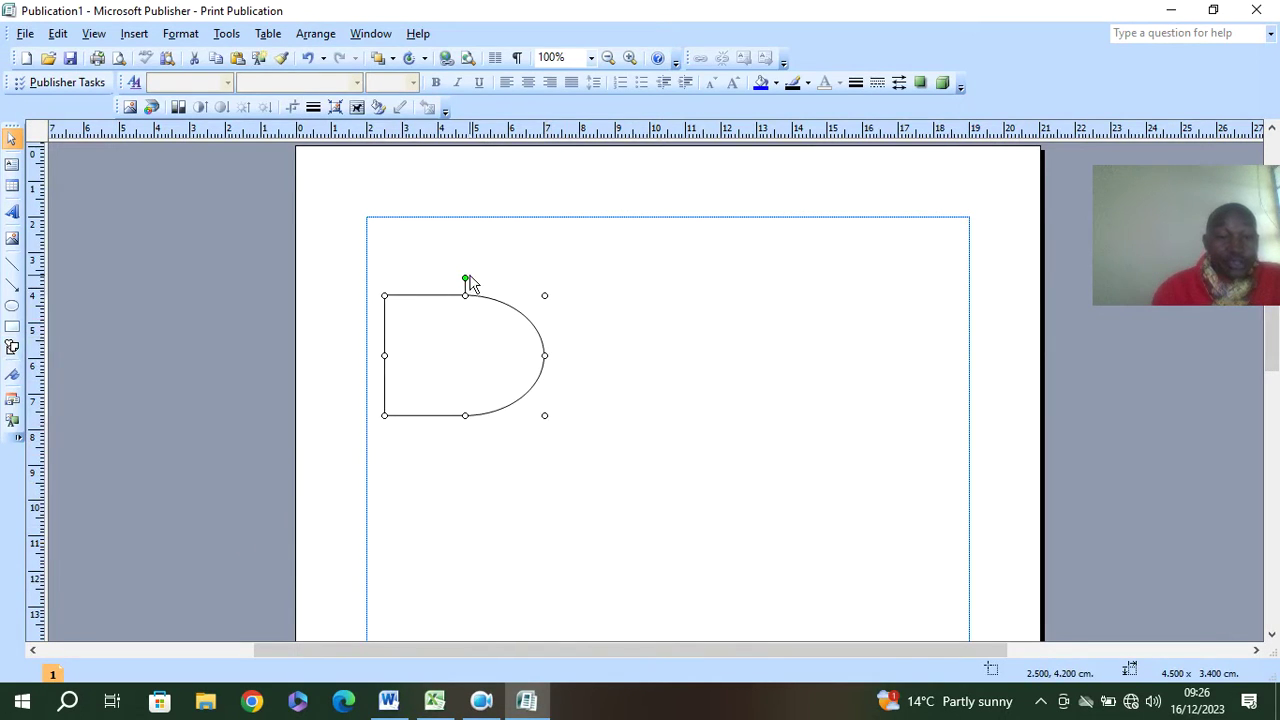
pyautogui.moveTo(571, 340); pyautogui.dragTo(556, 365)
pyautogui.moveTo(463, 356); pyautogui.dragTo(649, 325)
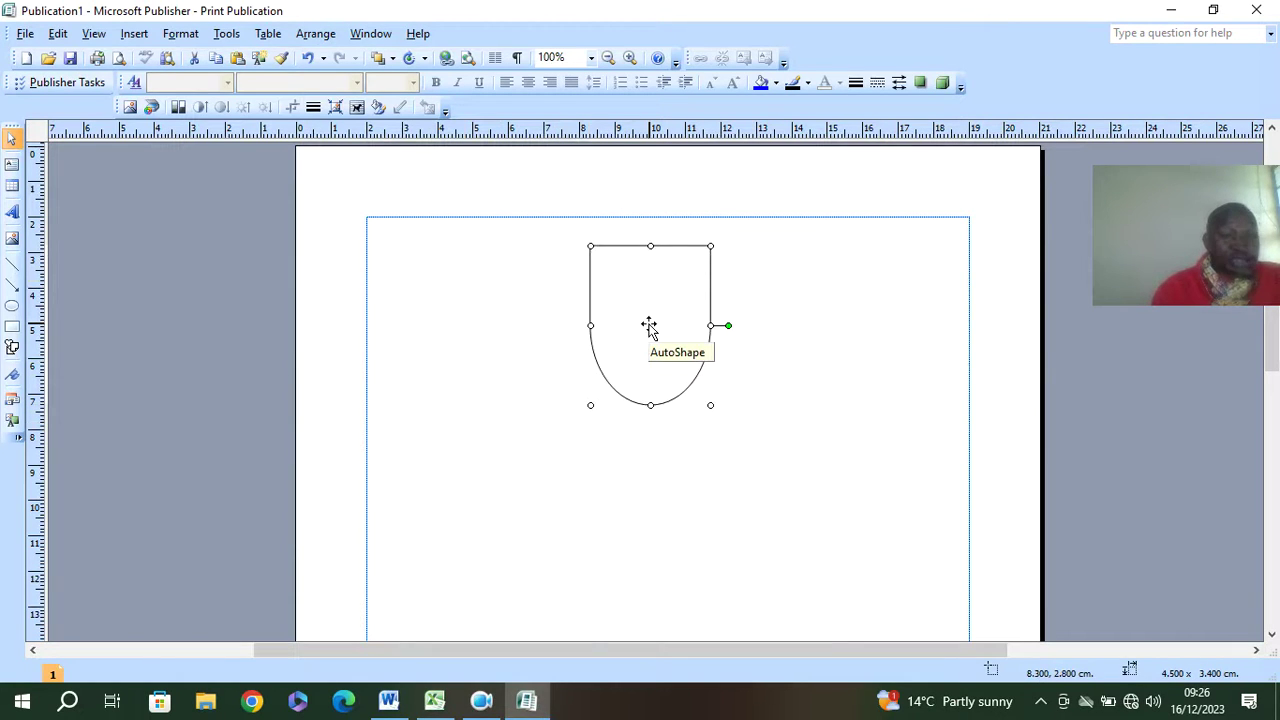
# Step: Fill the shield shape with the Dashed vertical pattern using a black foreground and white background
pyautogui.click(776, 84)
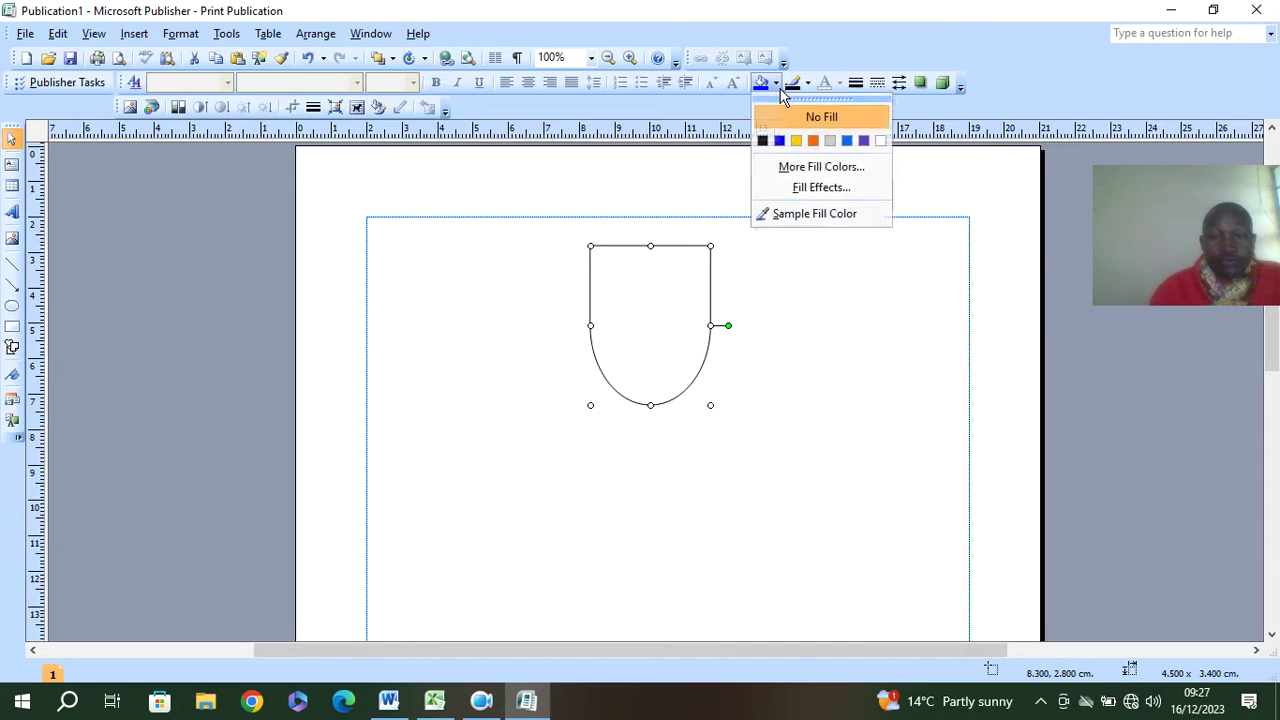
pyautogui.click(823, 197)
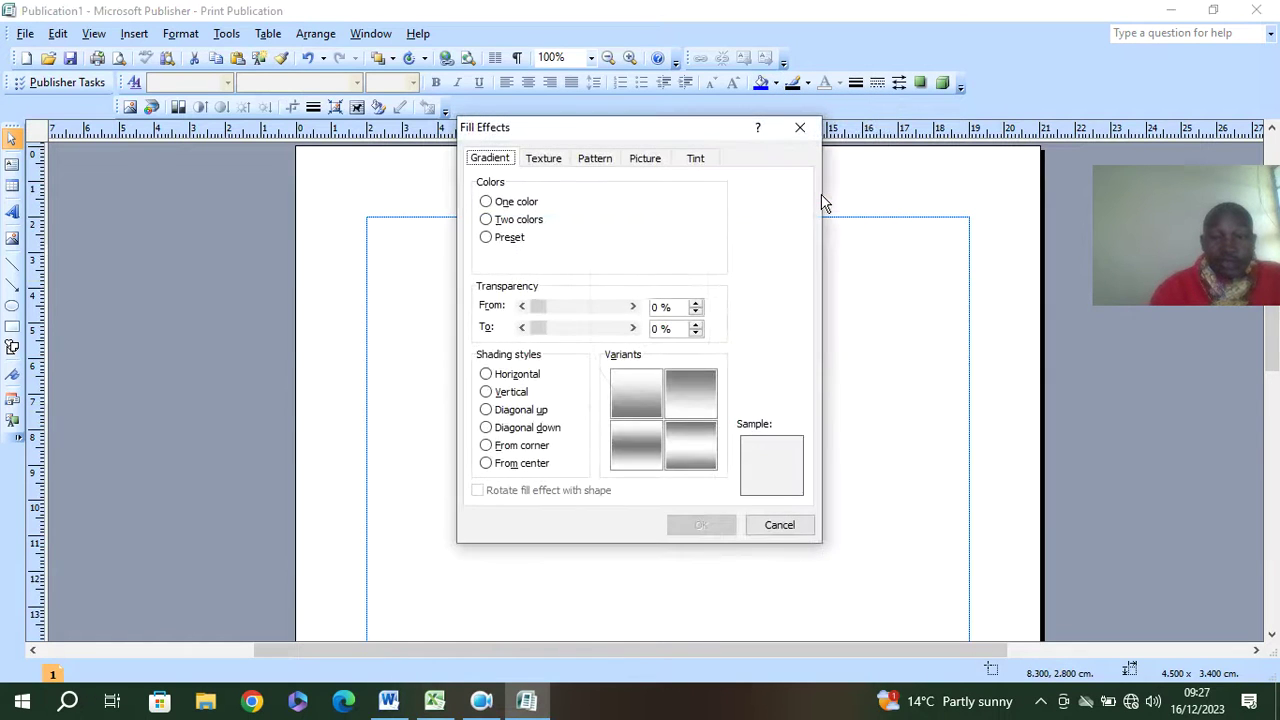
pyautogui.click(545, 158)
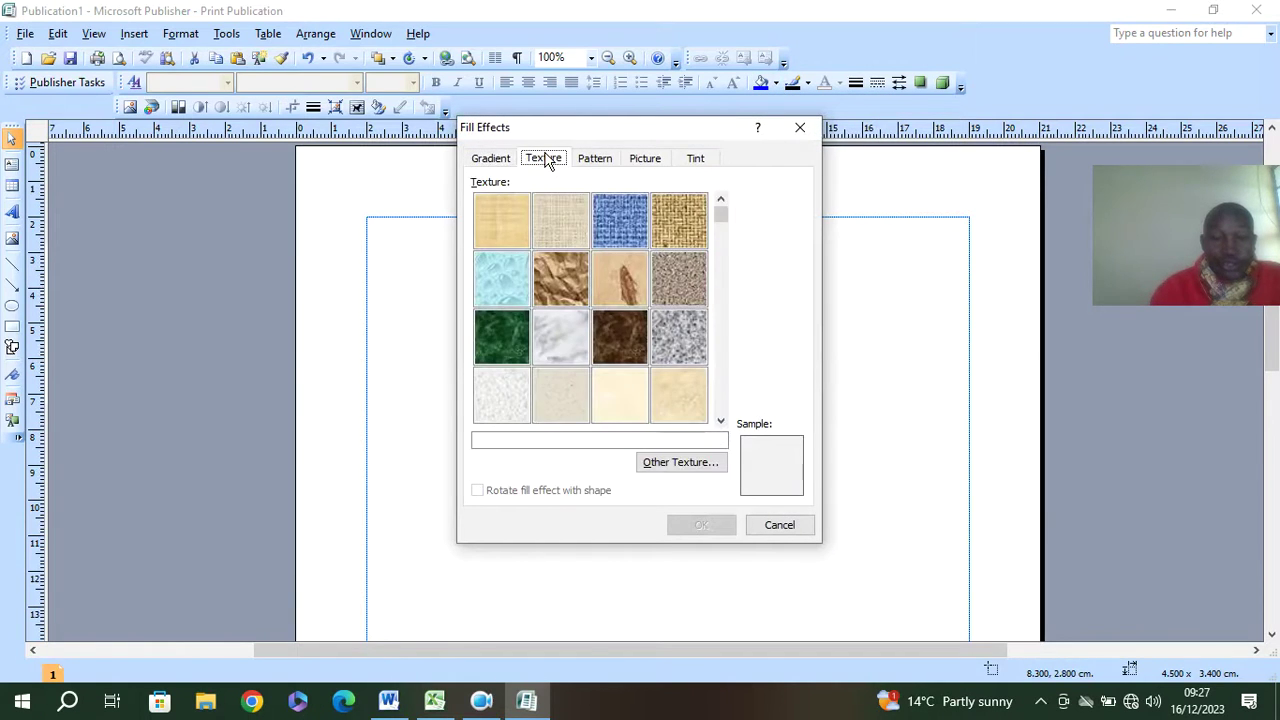
pyautogui.click(594, 162)
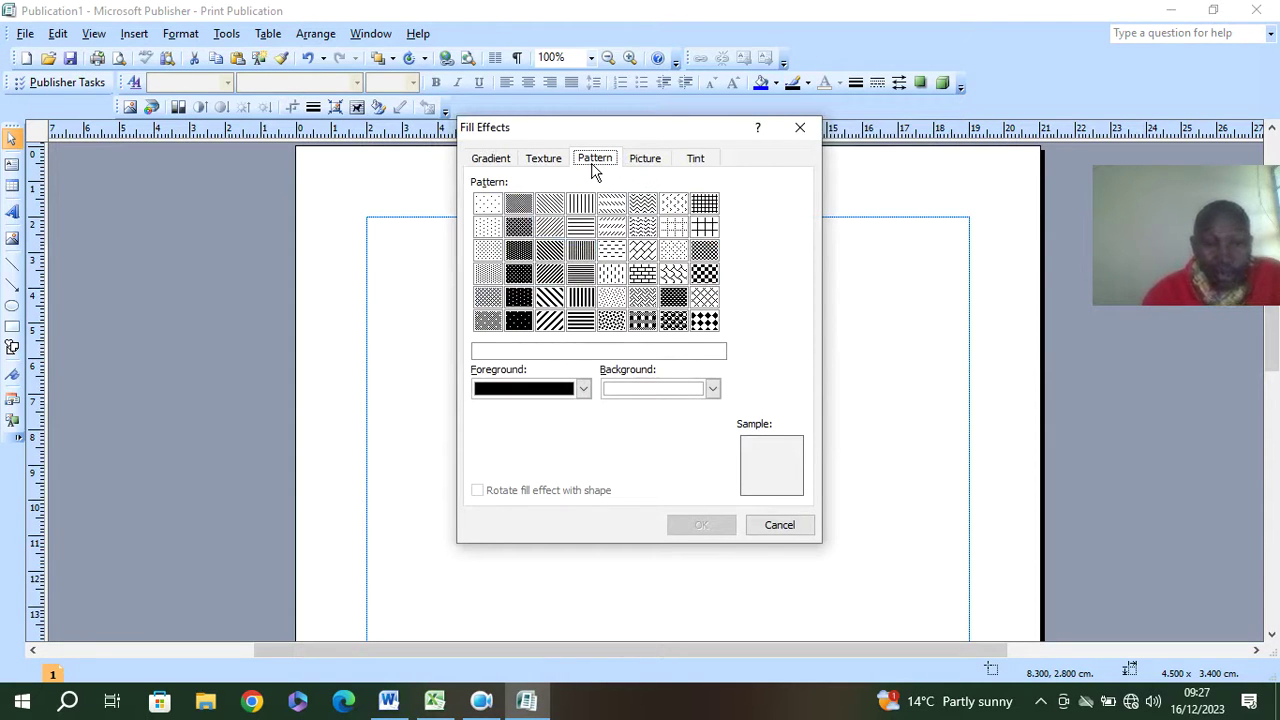
pyautogui.click(609, 281)
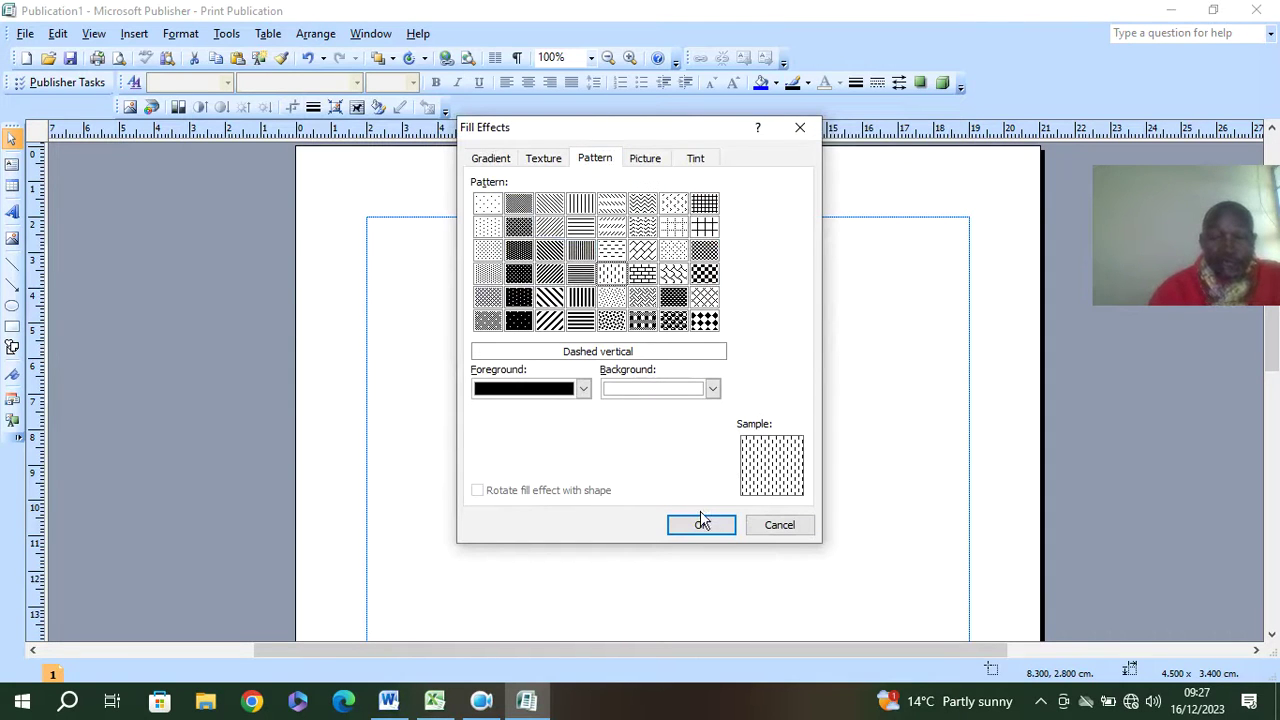
pyautogui.click(702, 524)
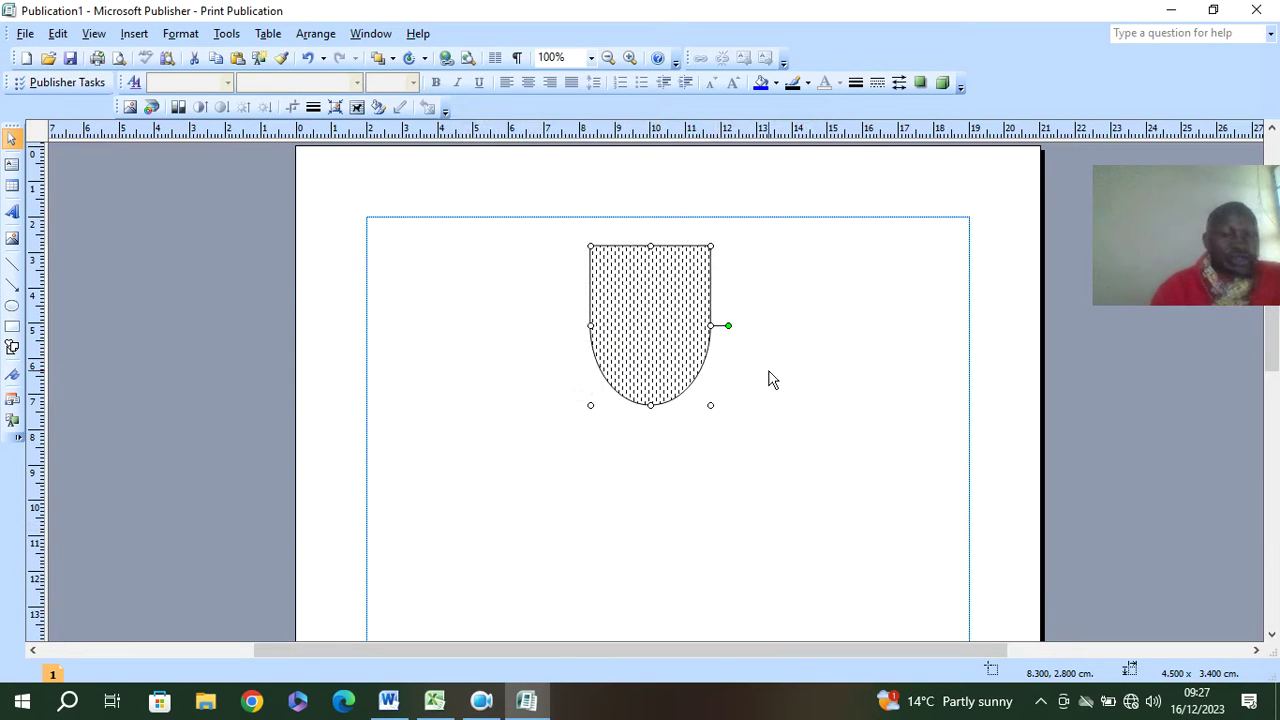
# Step: Draw an oval about 2 by 1.6 cm beside the shield and add two crossing diagonal lines inside it
pyautogui.click(12, 305)
pyautogui.moveTo(438, 273)
pyautogui.mouseDown()
pyautogui.moveTo(531, 346)
pyautogui.moveTo(500, 346)
pyautogui.moveTo(509, 331)
pyautogui.mouseUp()
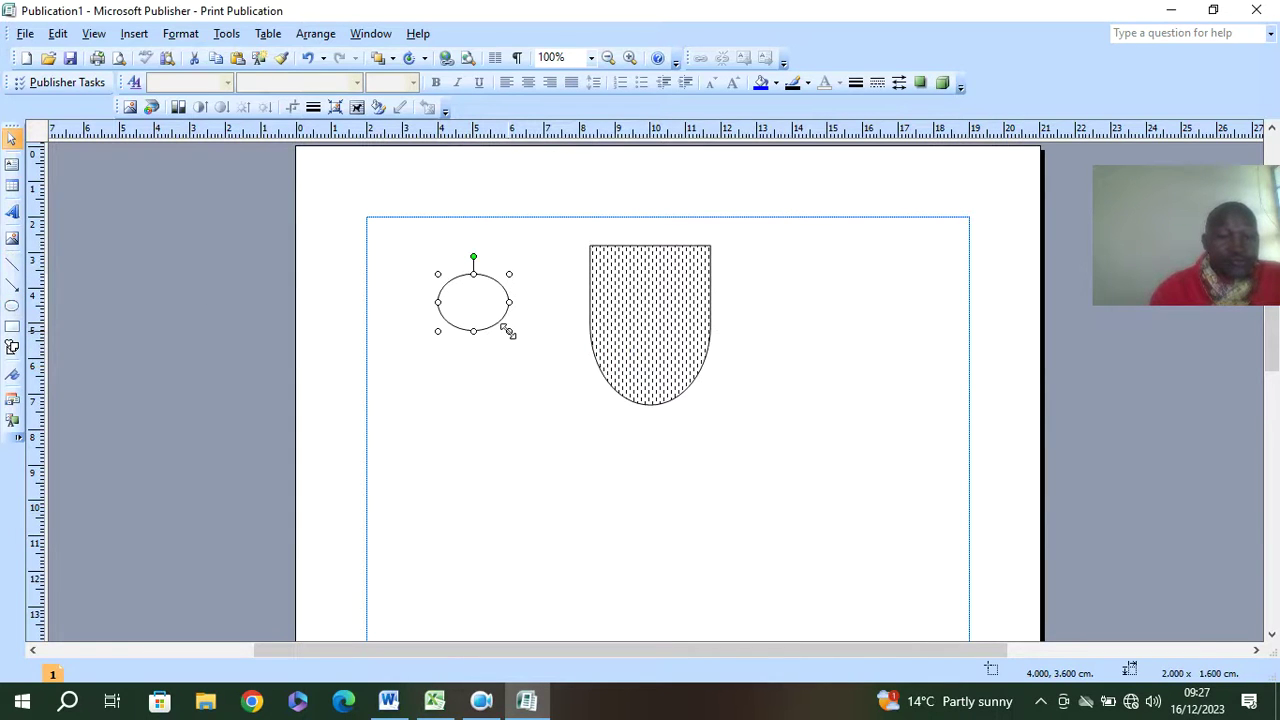
pyautogui.click(12, 263)
pyautogui.moveTo(500, 283); pyautogui.dragTo(450, 320)
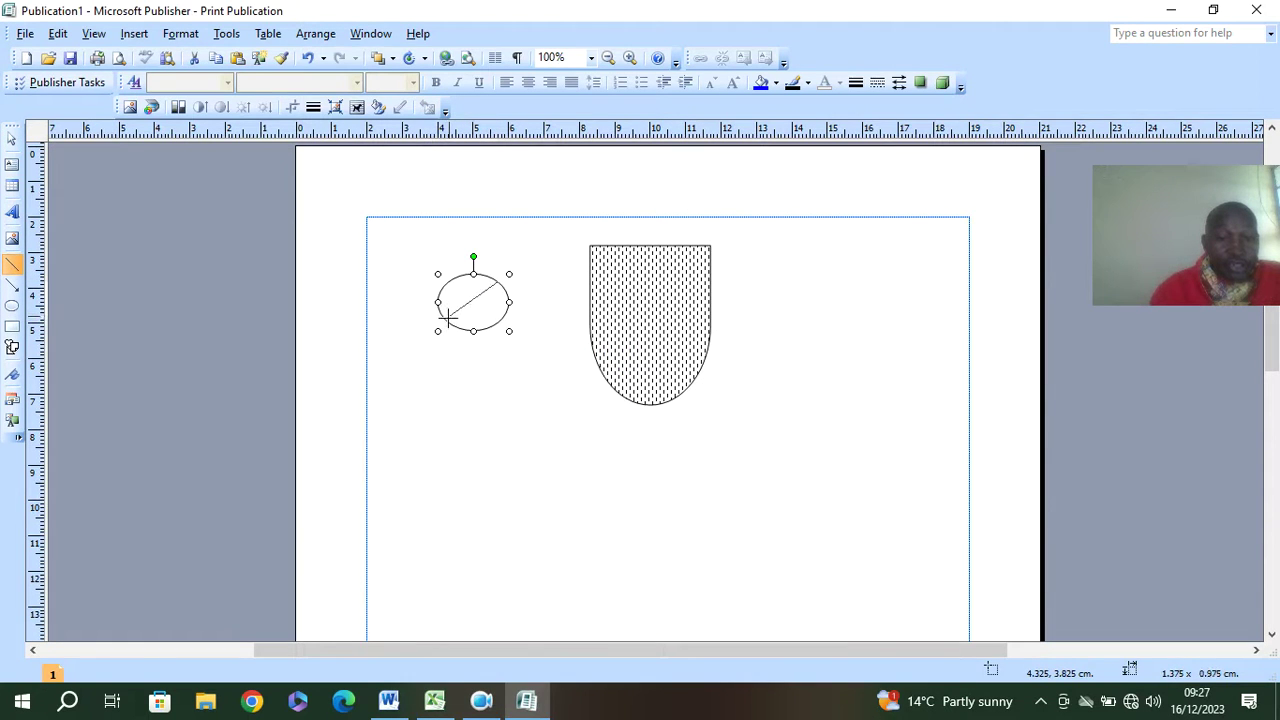
pyautogui.click(12, 263)
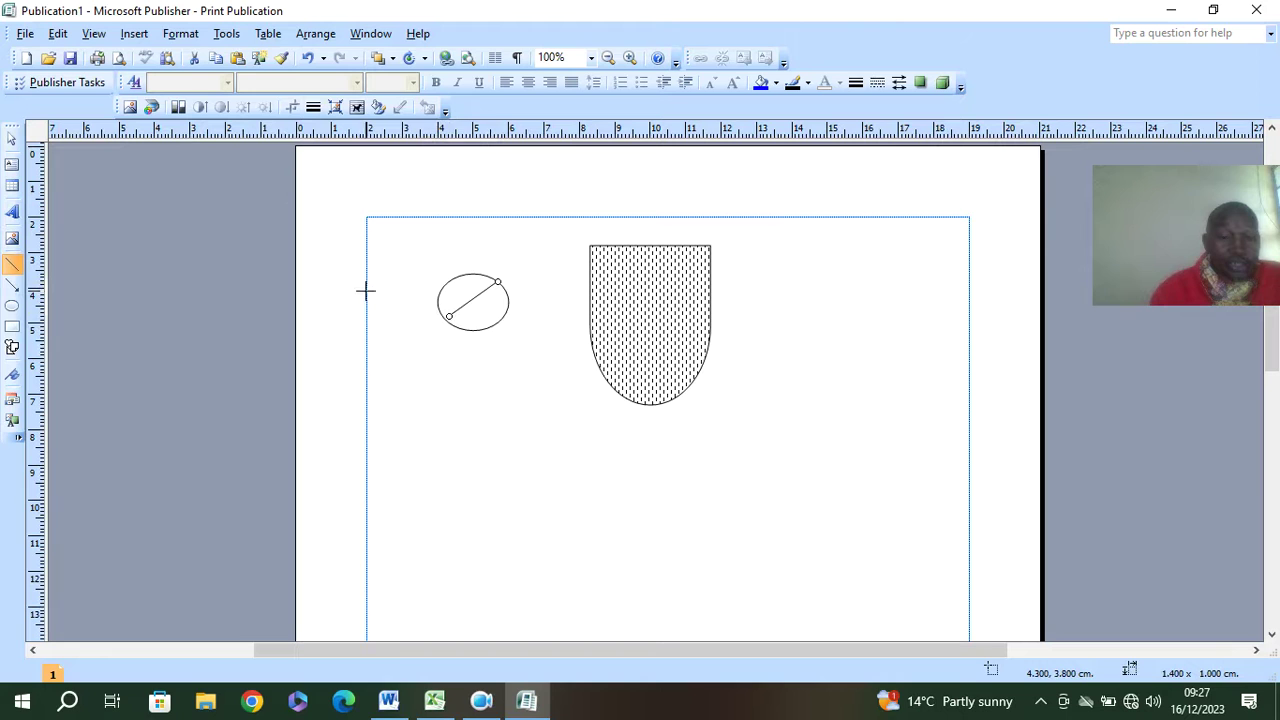
pyautogui.moveTo(450, 279); pyautogui.dragTo(498, 320)
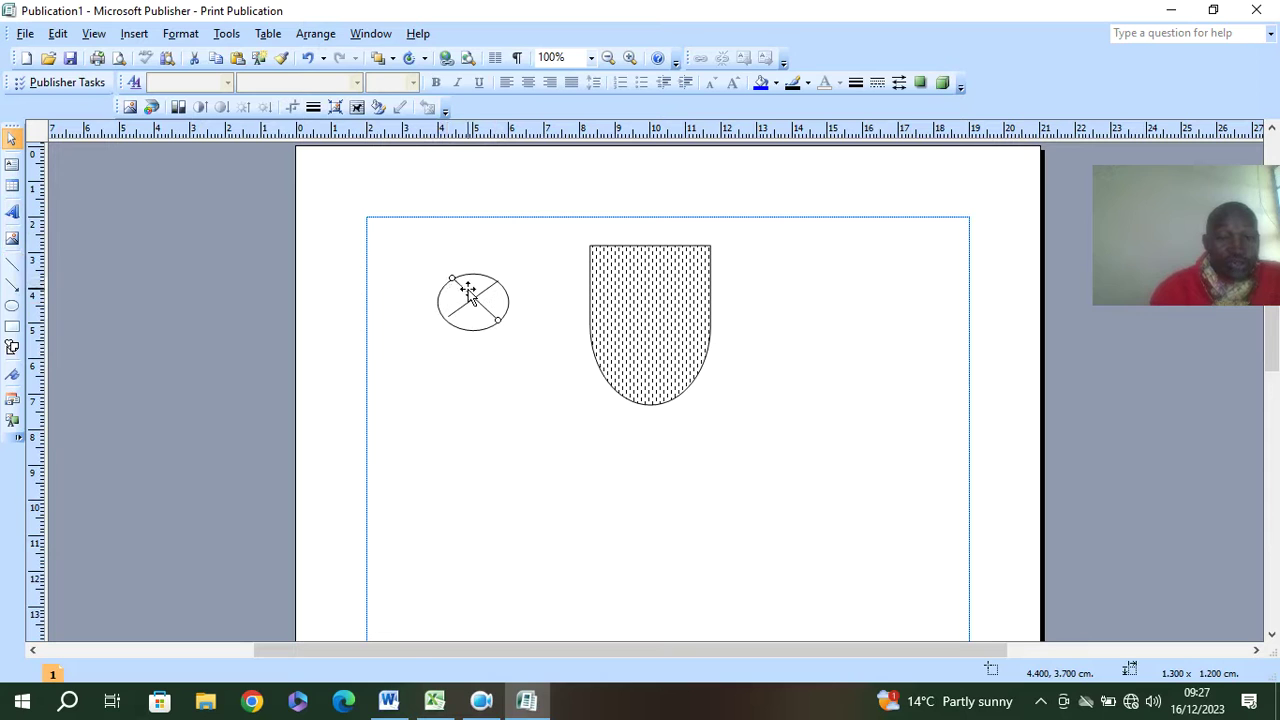
# Step: Apply a thick black outline weight to the oval and both diagonal lines inside it
pyautogui.keyDown('shift'); pyautogui.click(486, 292); pyautogui.keyUp('shift')
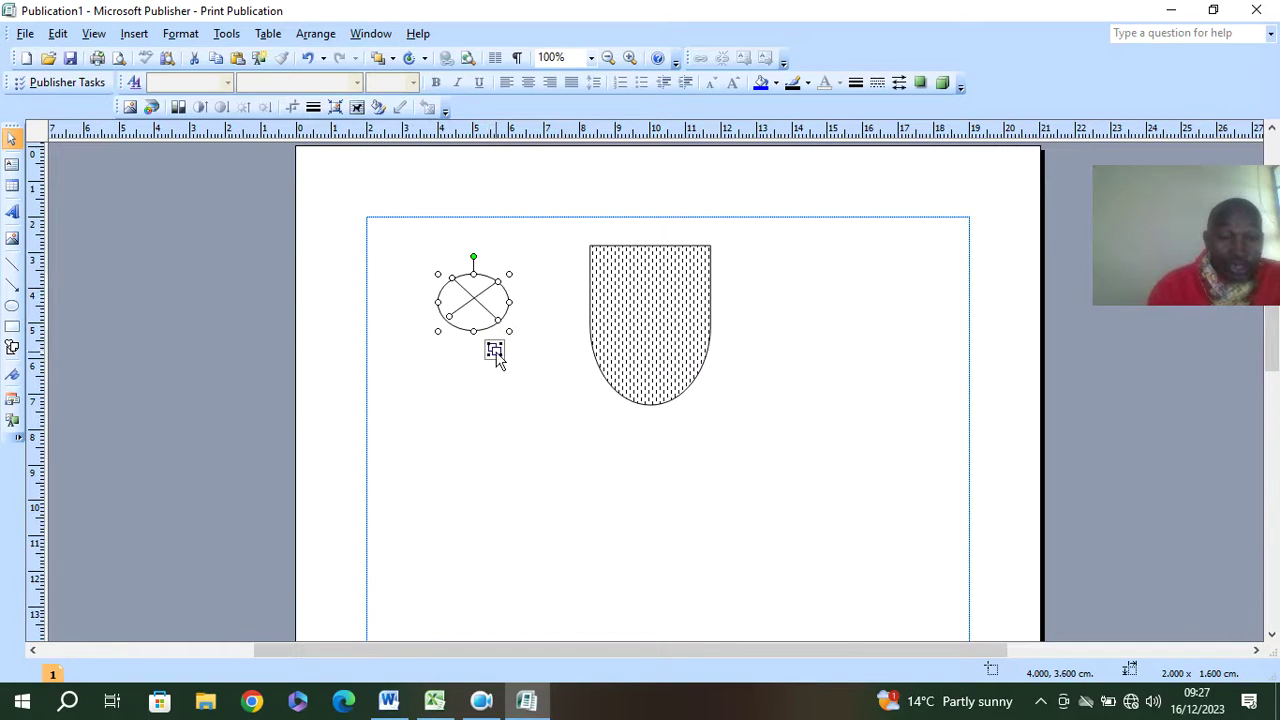
pyautogui.click(808, 84)
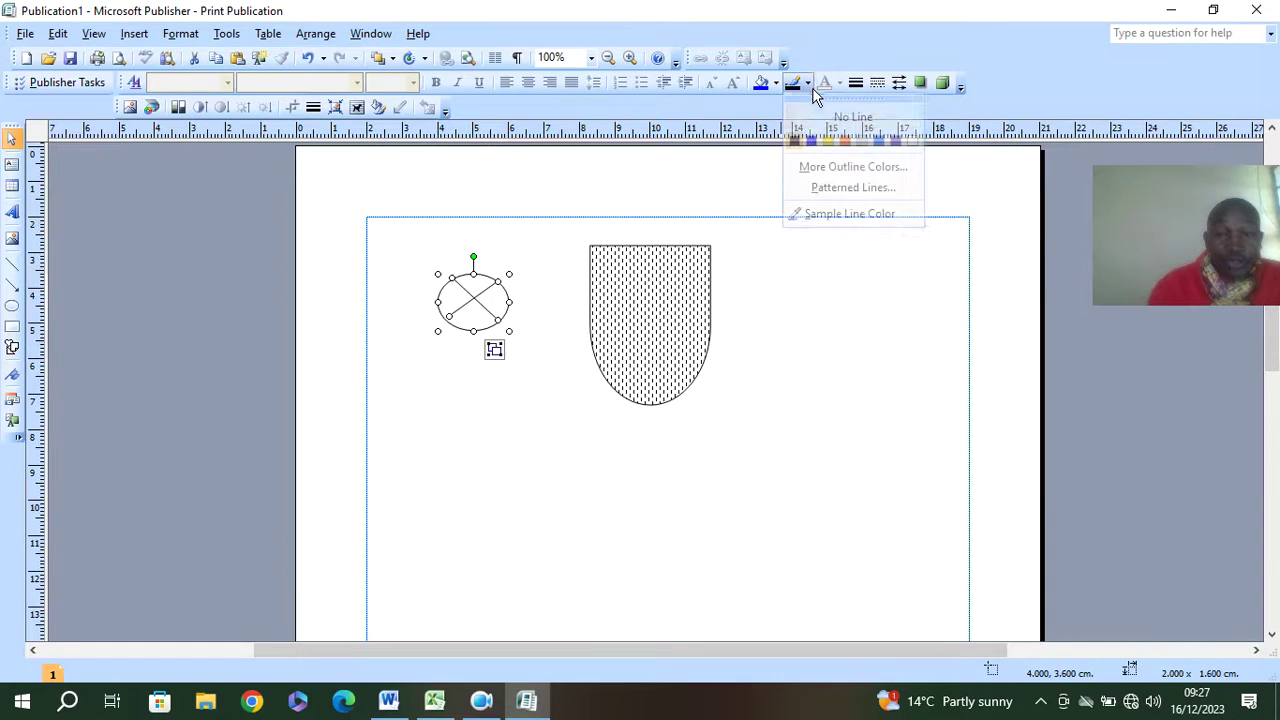
pyautogui.click(851, 214)
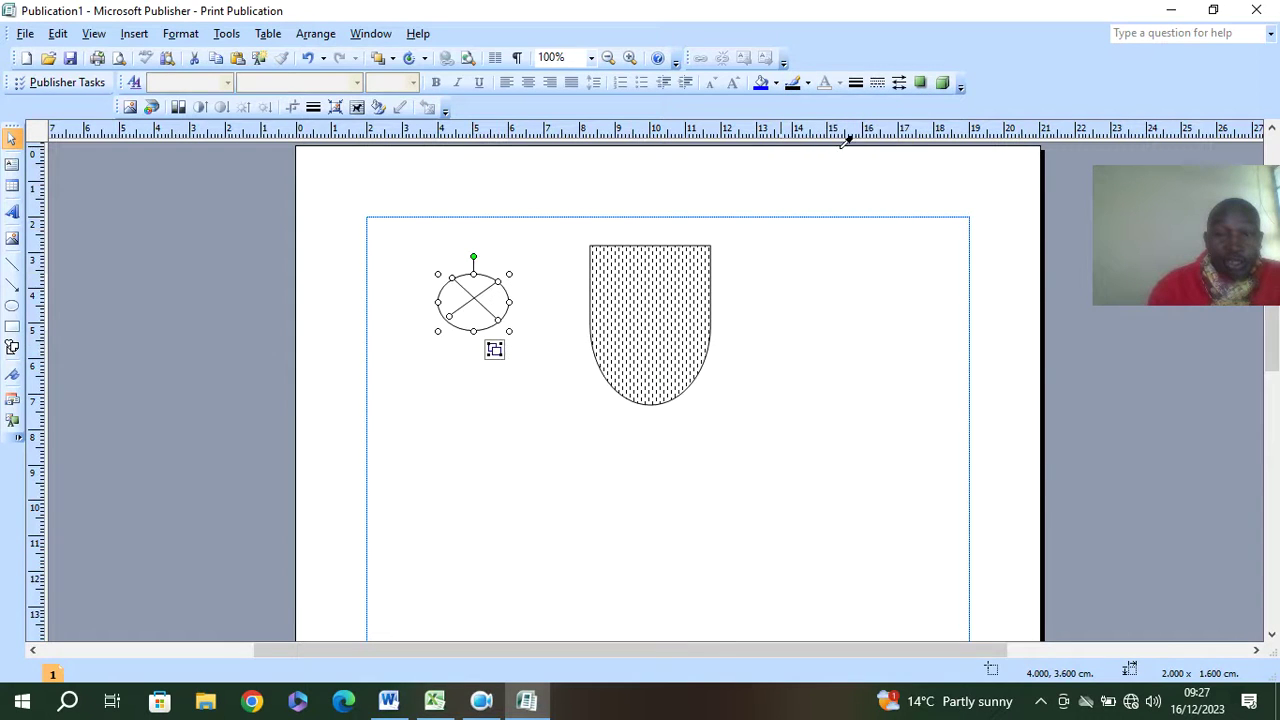
pyautogui.click(808, 84)
pyautogui.press('Escape')
pyautogui.click(855, 82)
pyautogui.click(910, 250)
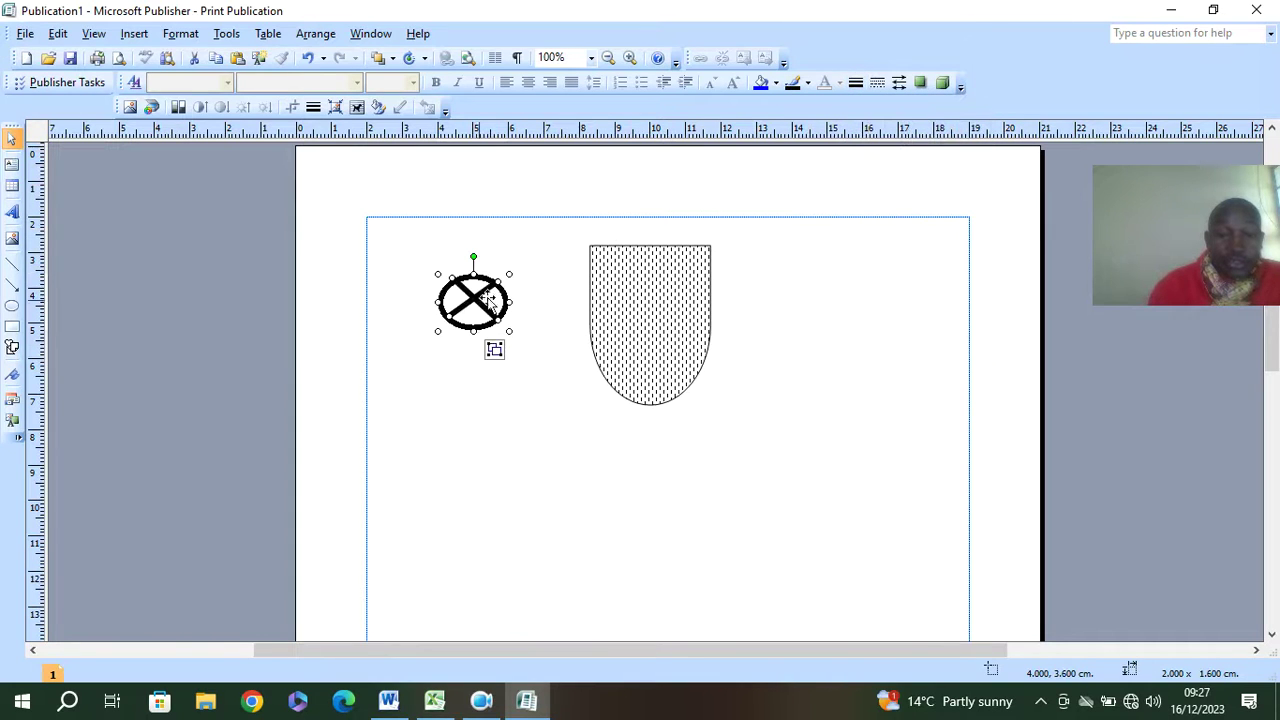
# Step: Shrink the oval and its cross to about 1.6 by 1.3 cm overall and undo the oval's separate move onto the shield
pyautogui.moveTo(509, 328); pyautogui.dragTo(652, 338)
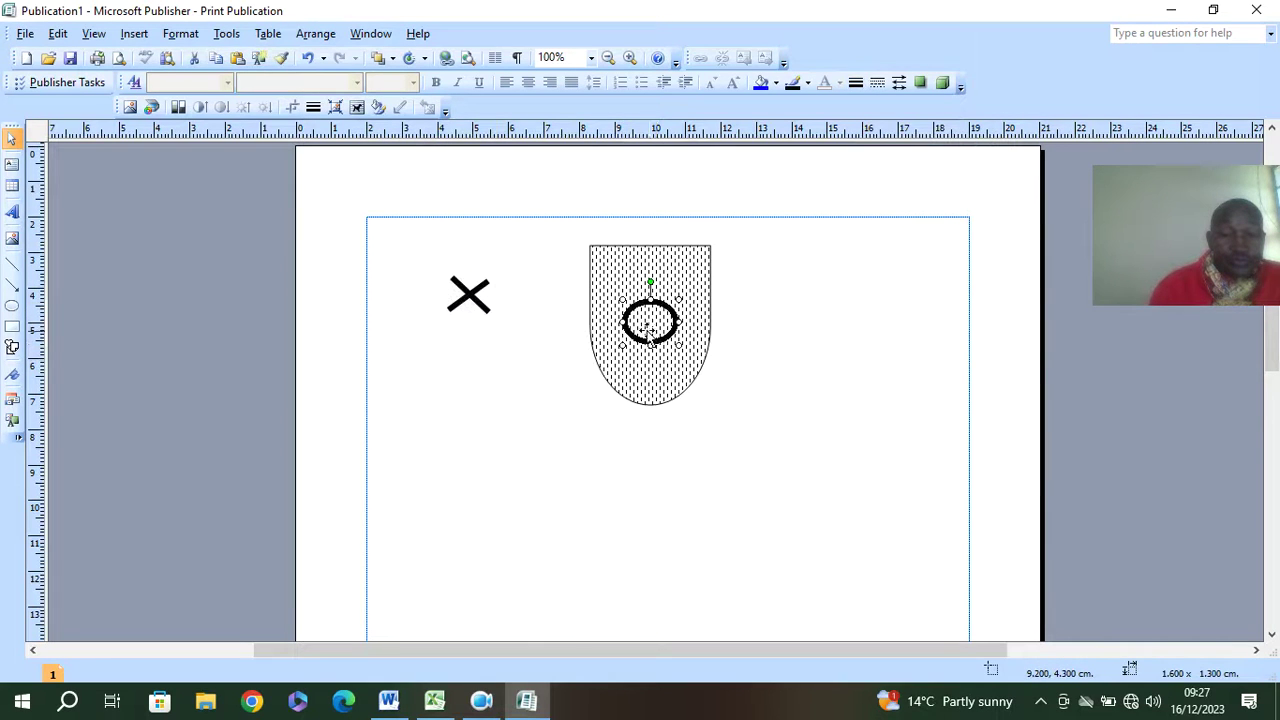
pyautogui.click(306, 58)
# Step: Group the two crossing lines, undo their trial move below the oval, and group them with the oval
pyautogui.click(463, 303)
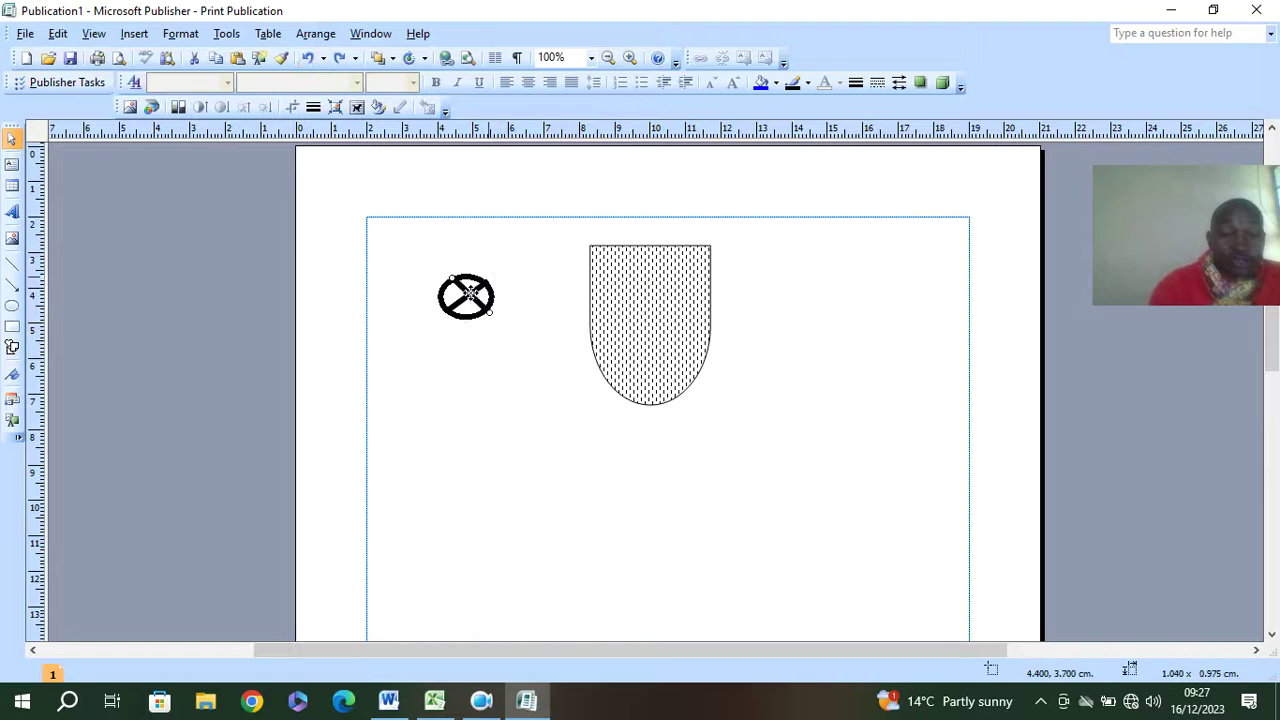
pyautogui.click(537, 285)
pyautogui.click(492, 311)
pyautogui.moveTo(492, 311); pyautogui.dragTo(505, 370)
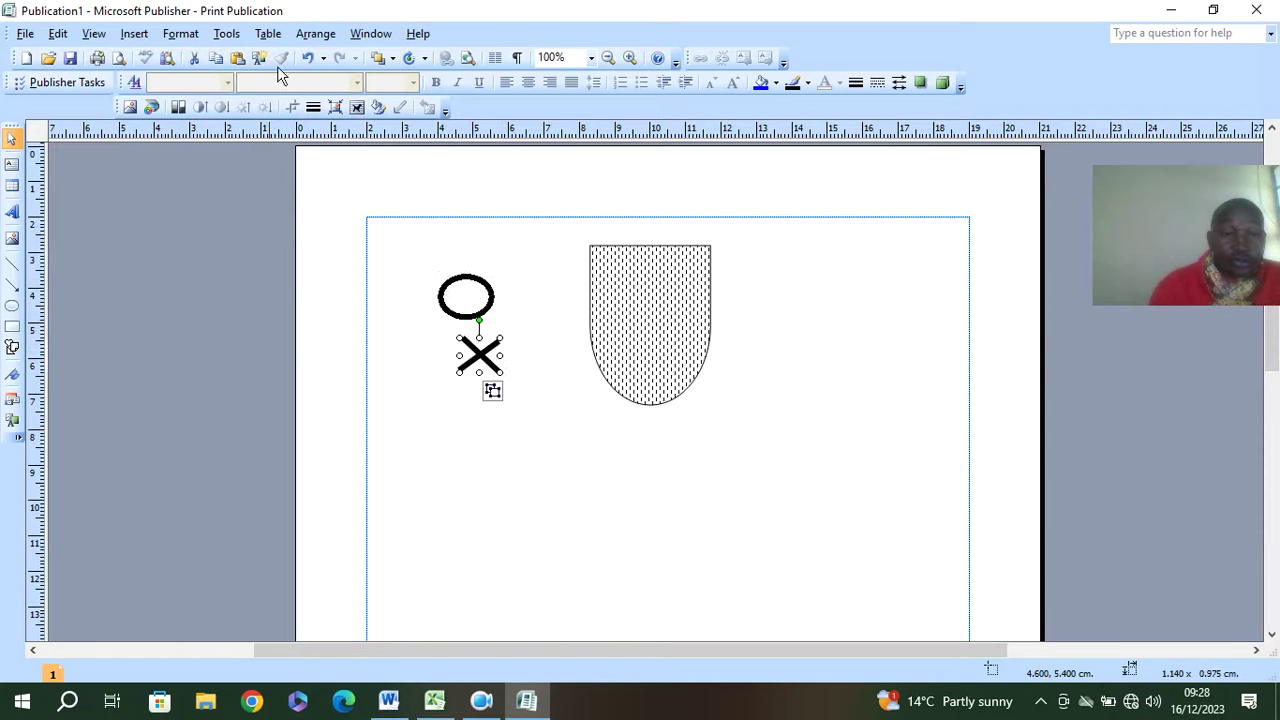
pyautogui.click(309, 57)
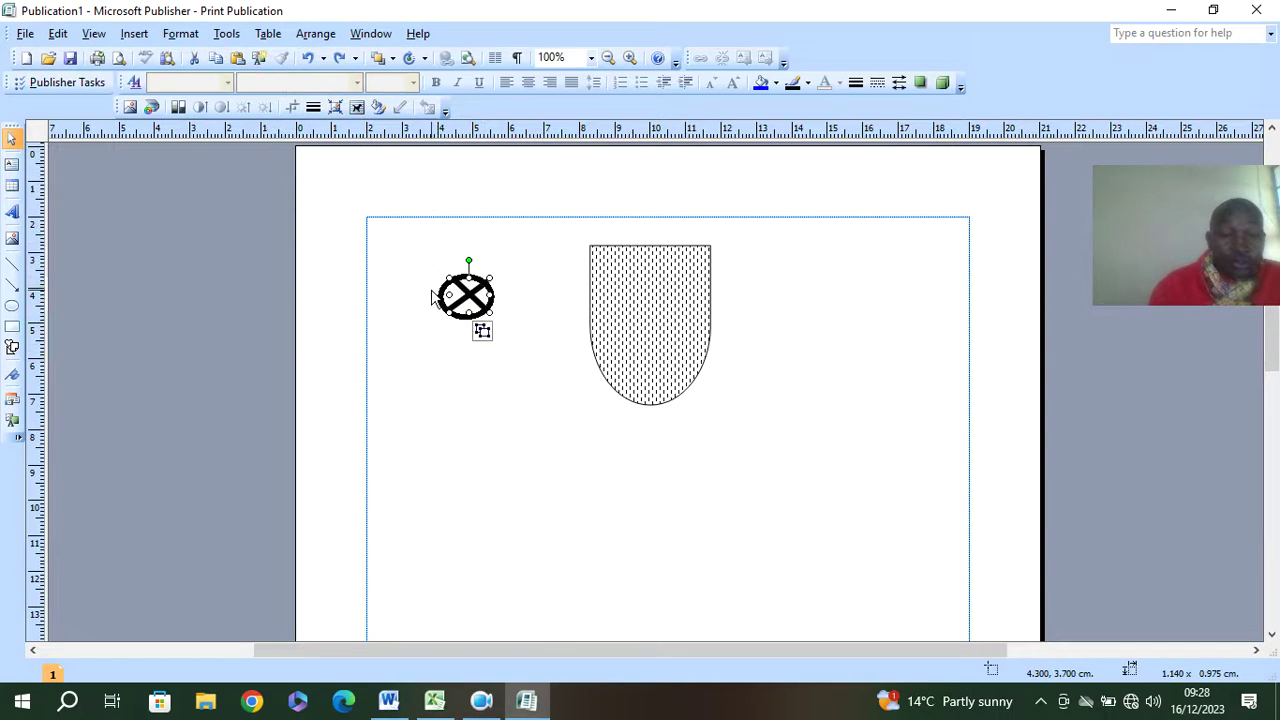
pyautogui.click(482, 331)
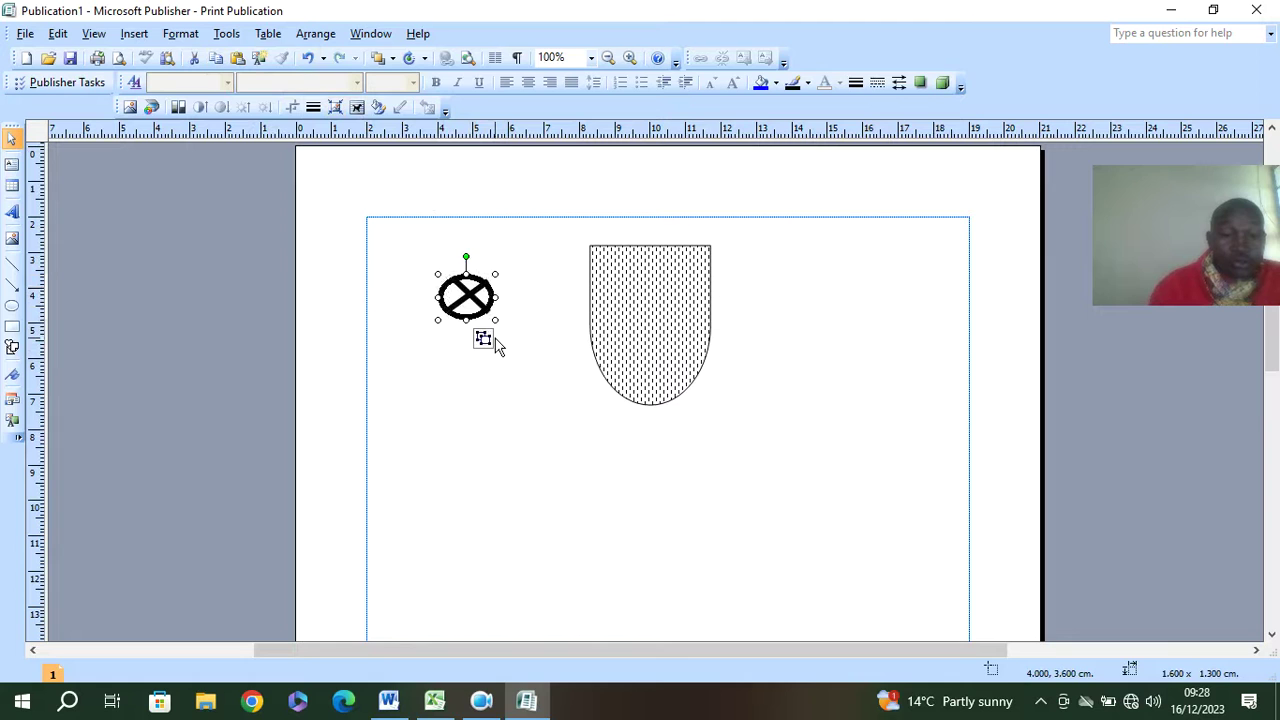
# Step: Move the crossed oval into the middle of the patterned shield
pyautogui.click(540, 291)
pyautogui.click(490, 292)
pyautogui.moveTo(490, 292); pyautogui.dragTo(623, 316)
# Step: Group the crossed oval with the shield and move the logo to the page's upper-right corner, inside the margin
pyautogui.moveTo(569, 254); pyautogui.dragTo(694, 386)
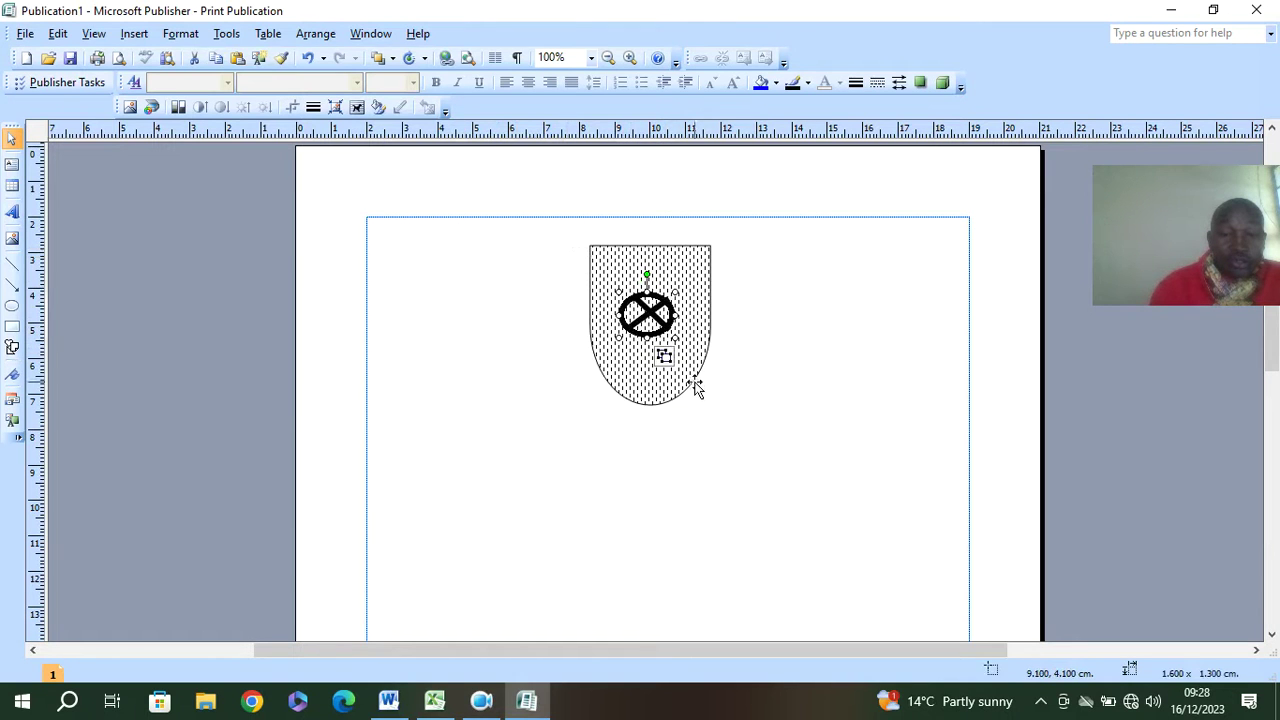
pyautogui.click(682, 276)
pyautogui.moveTo(671, 371); pyautogui.dragTo(895, 375)
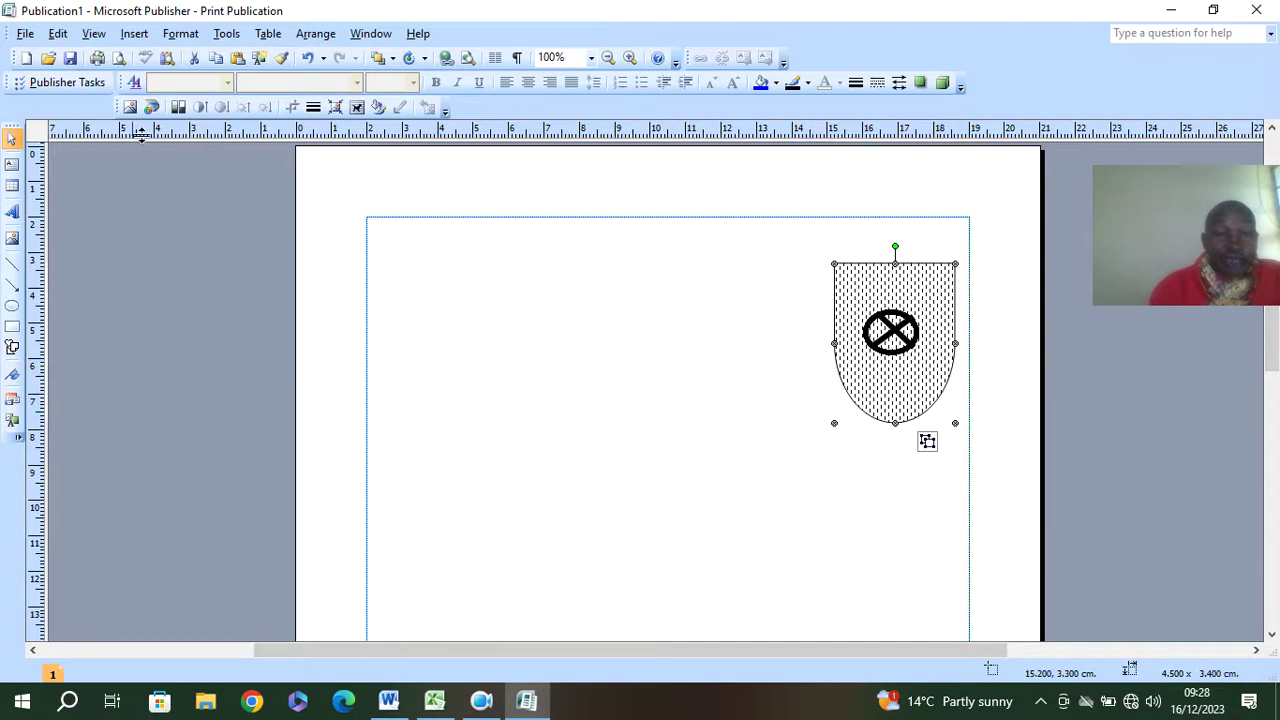
# Step: Insert the WordArt text INVOICE in the second row's fourth gallery style and shrink it to about 3 by 0.8 cm
pyautogui.click(12, 213)
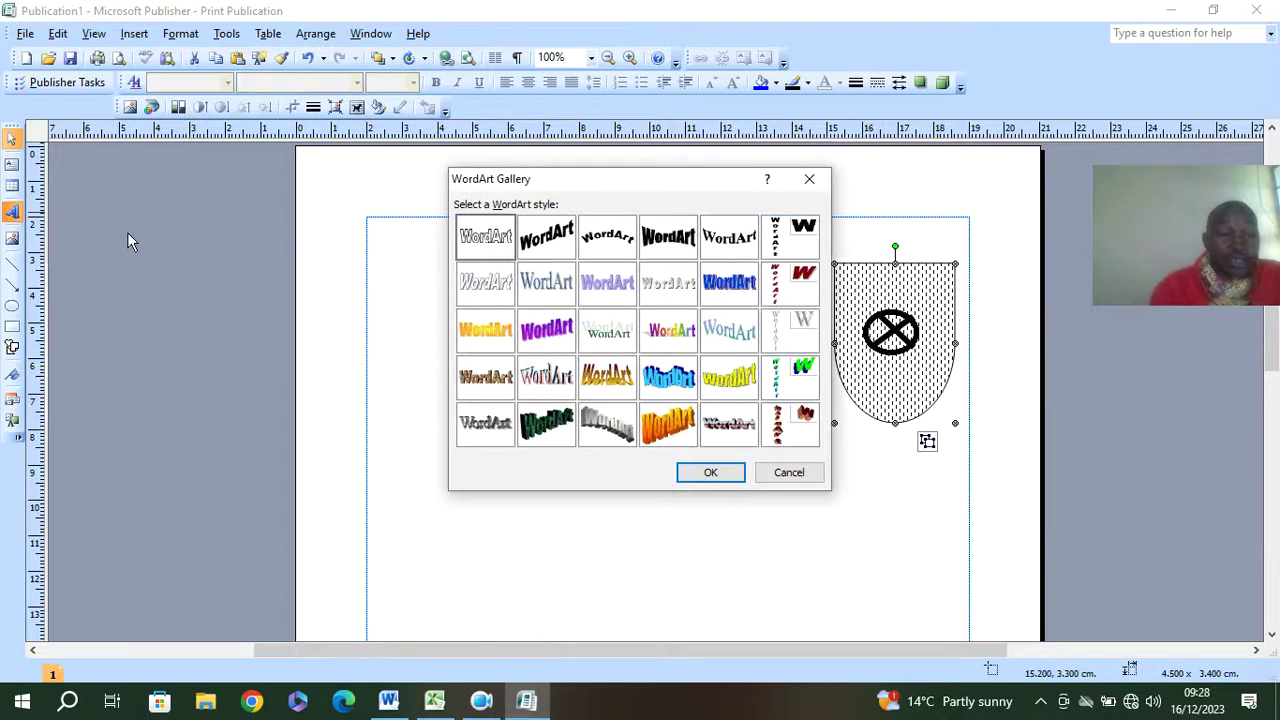
pyautogui.click(666, 285)
pyautogui.click(709, 473)
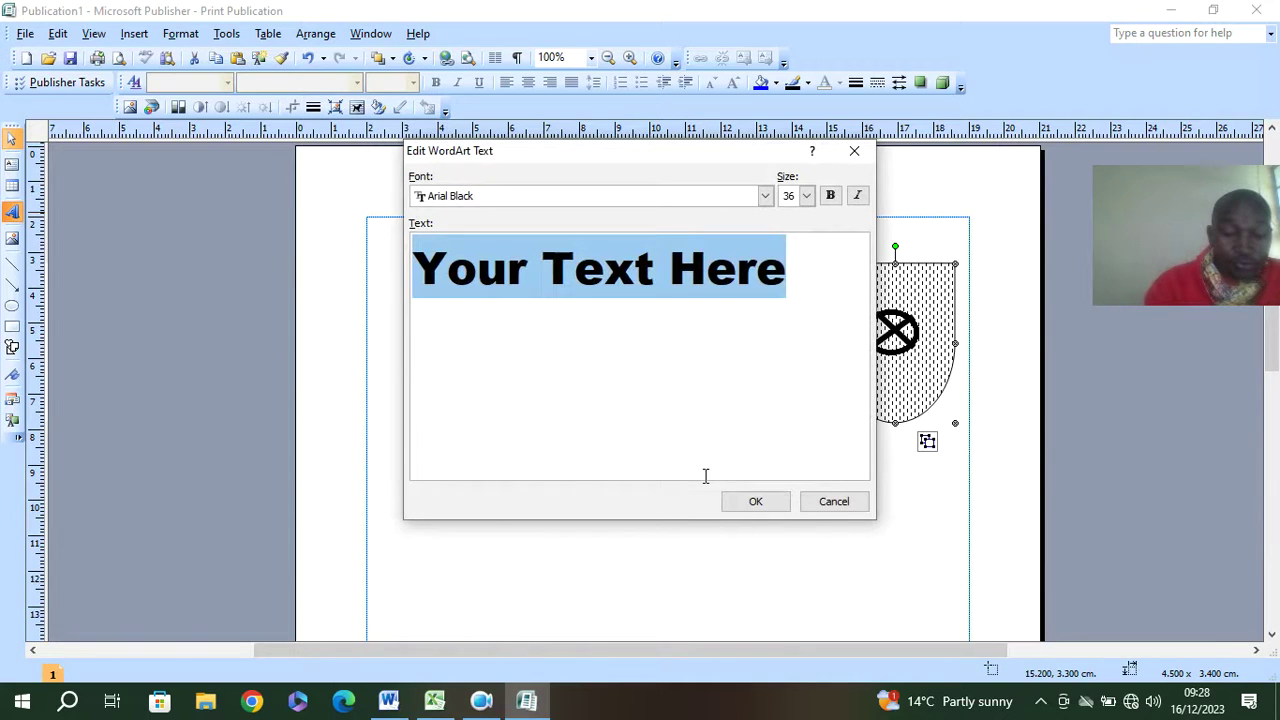
pyautogui.write('IN')
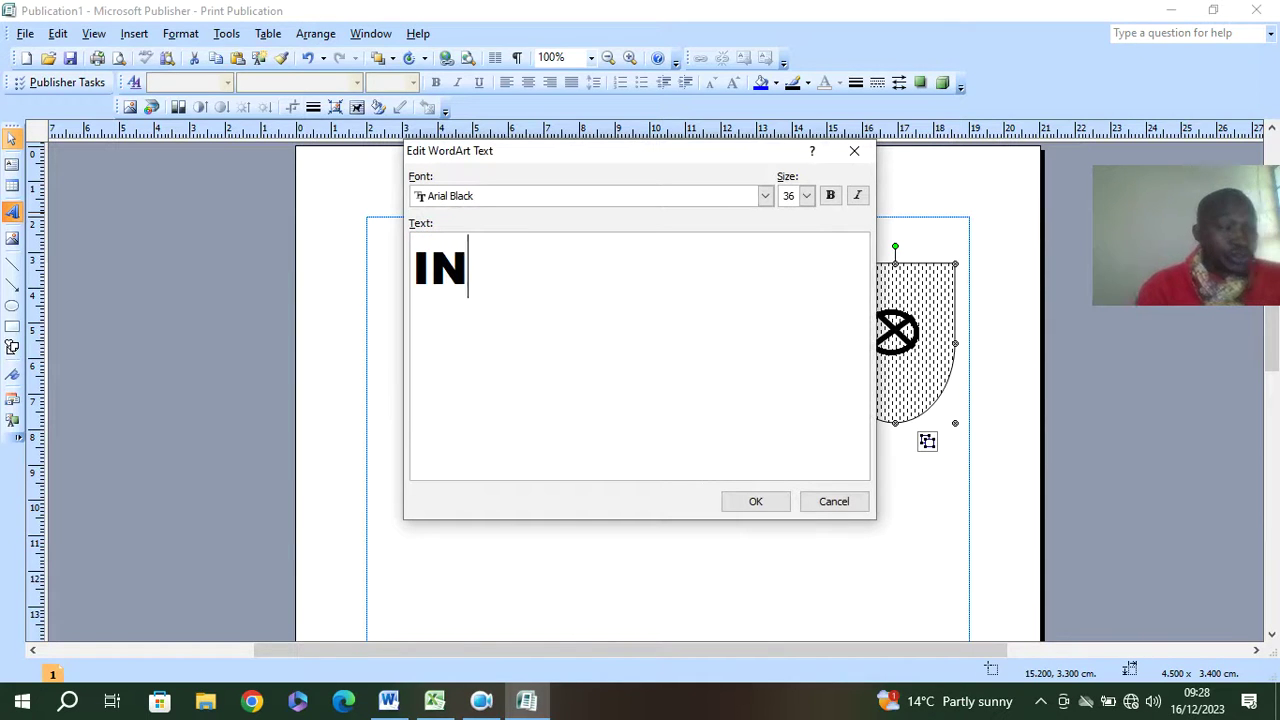
pyautogui.write('voi')
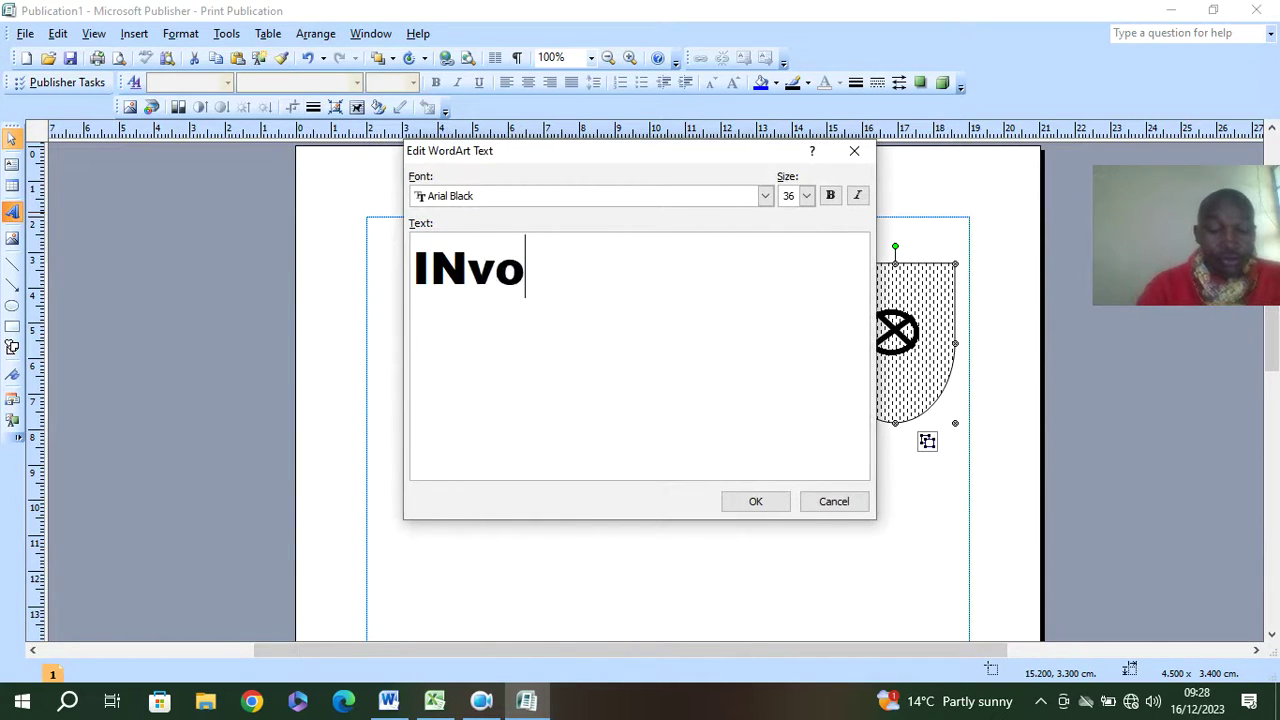
pyautogui.press('BackSpace')
pyautogui.press('BackSpace')
pyautogui.press('BackSpace')
pyautogui.write('VOICE')
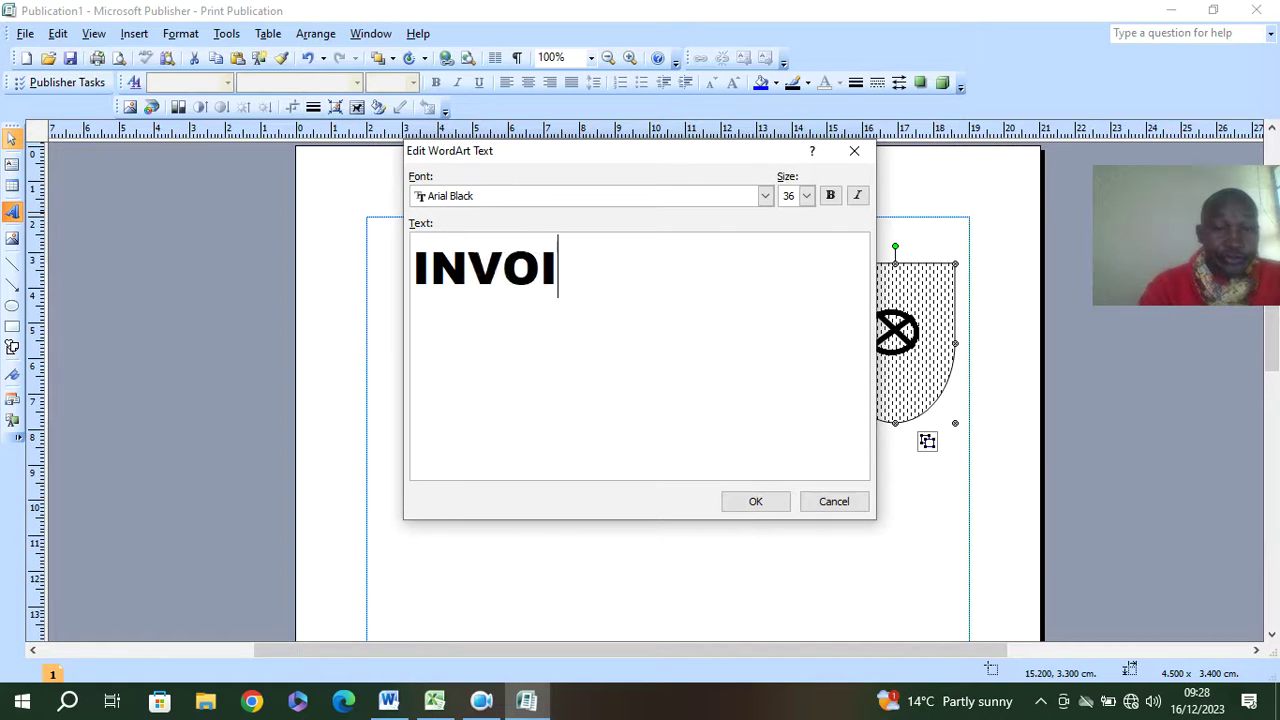
pyautogui.click(757, 503)
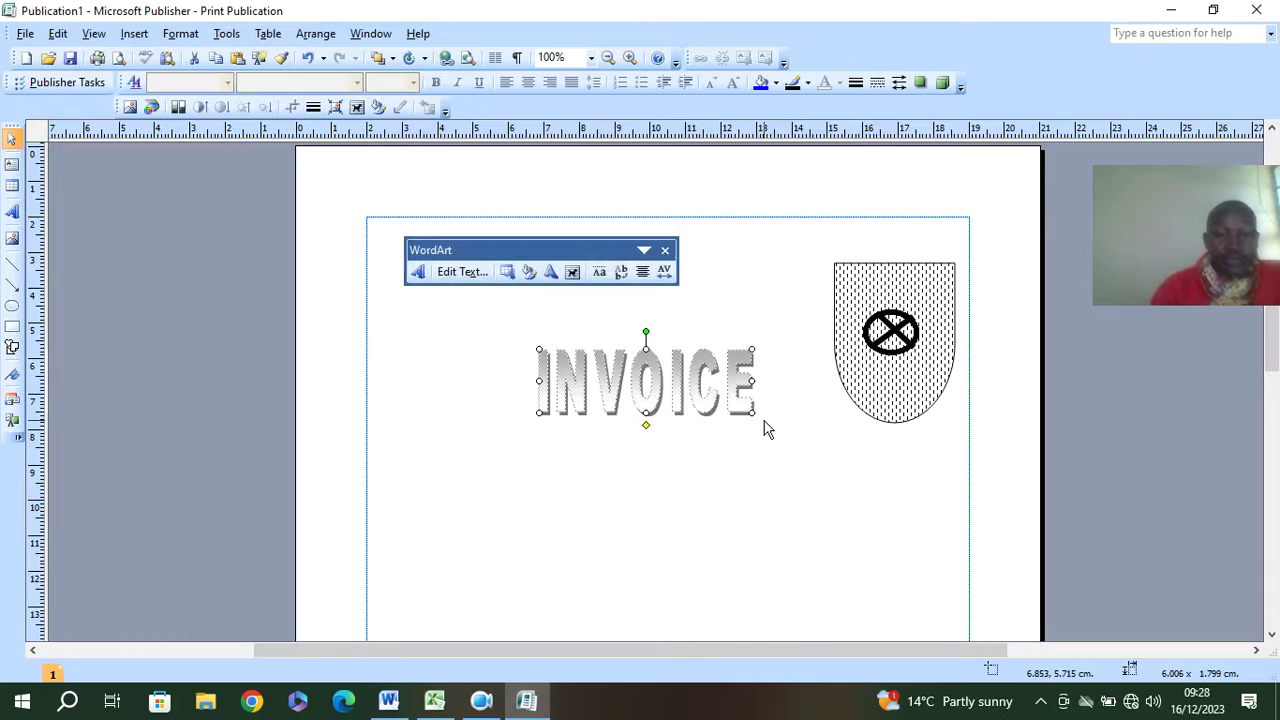
pyautogui.moveTo(756, 412); pyautogui.dragTo(649, 378)
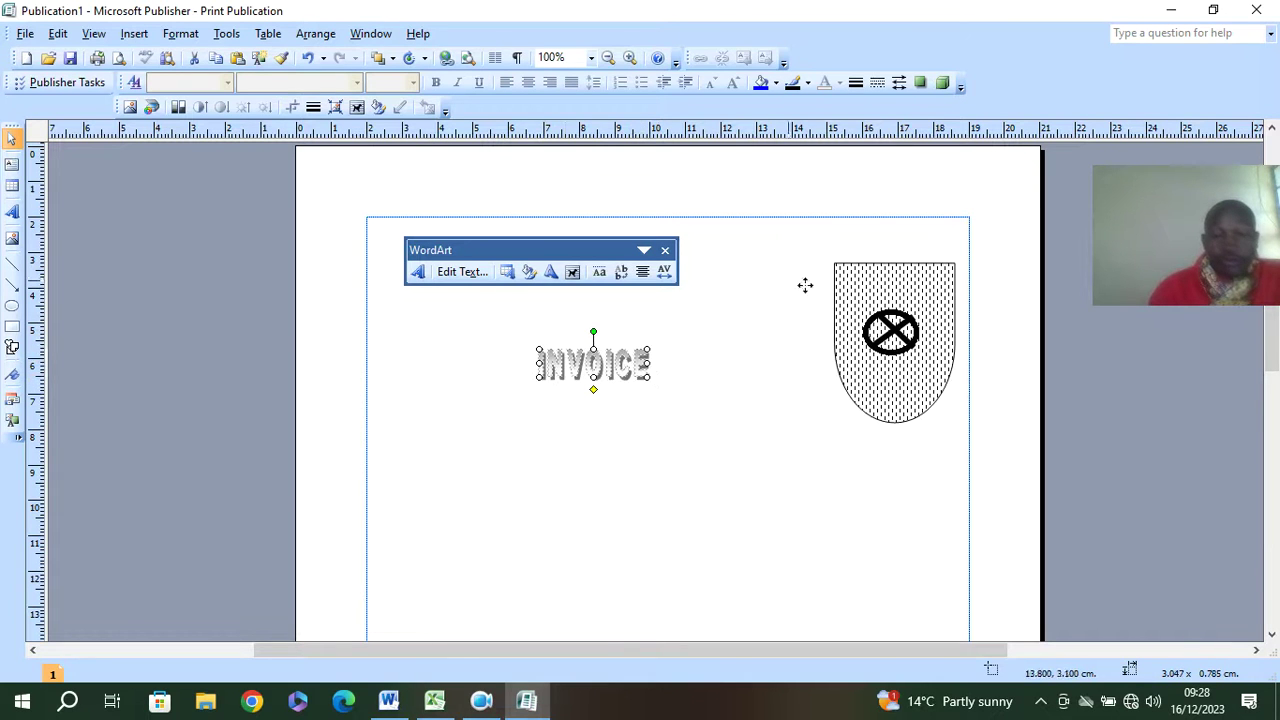
# Step: Move the INVOICE WordArt to sit directly above the patterned shield, at about 15.2 cm, 2.3 cm
pyautogui.moveTo(858, 250); pyautogui.dragTo(864, 262)
pyautogui.click(694, 346)
pyautogui.click(884, 248)
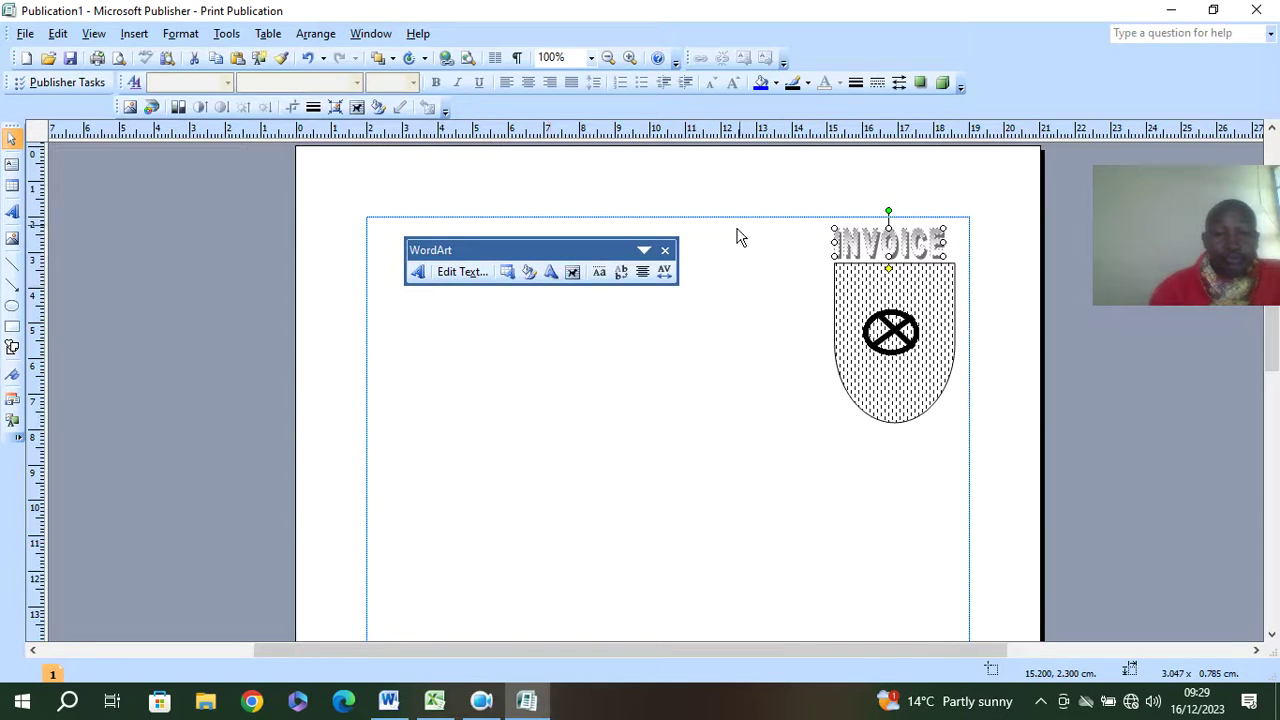
# Step: Set both the fill and the outline colour of the INVOICE WordArt to light grey
pyautogui.click(772, 88)
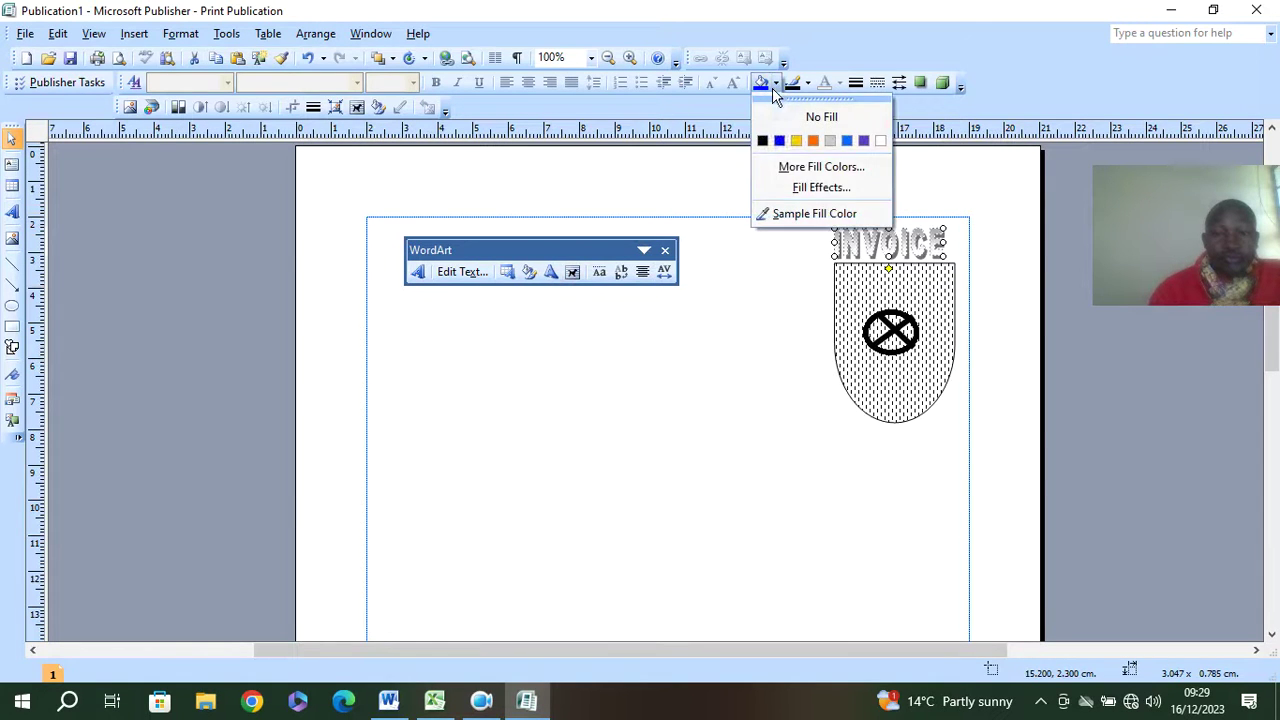
pyautogui.click(830, 143)
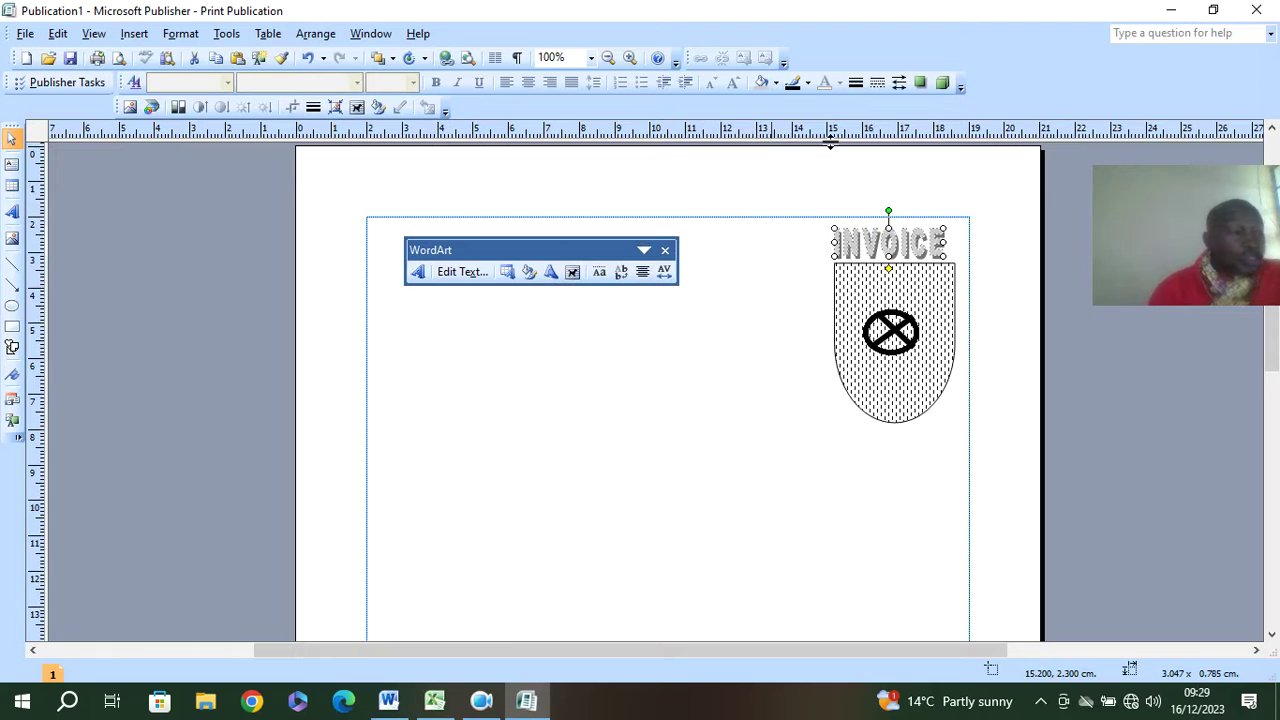
pyautogui.click(813, 84)
pyautogui.click(863, 145)
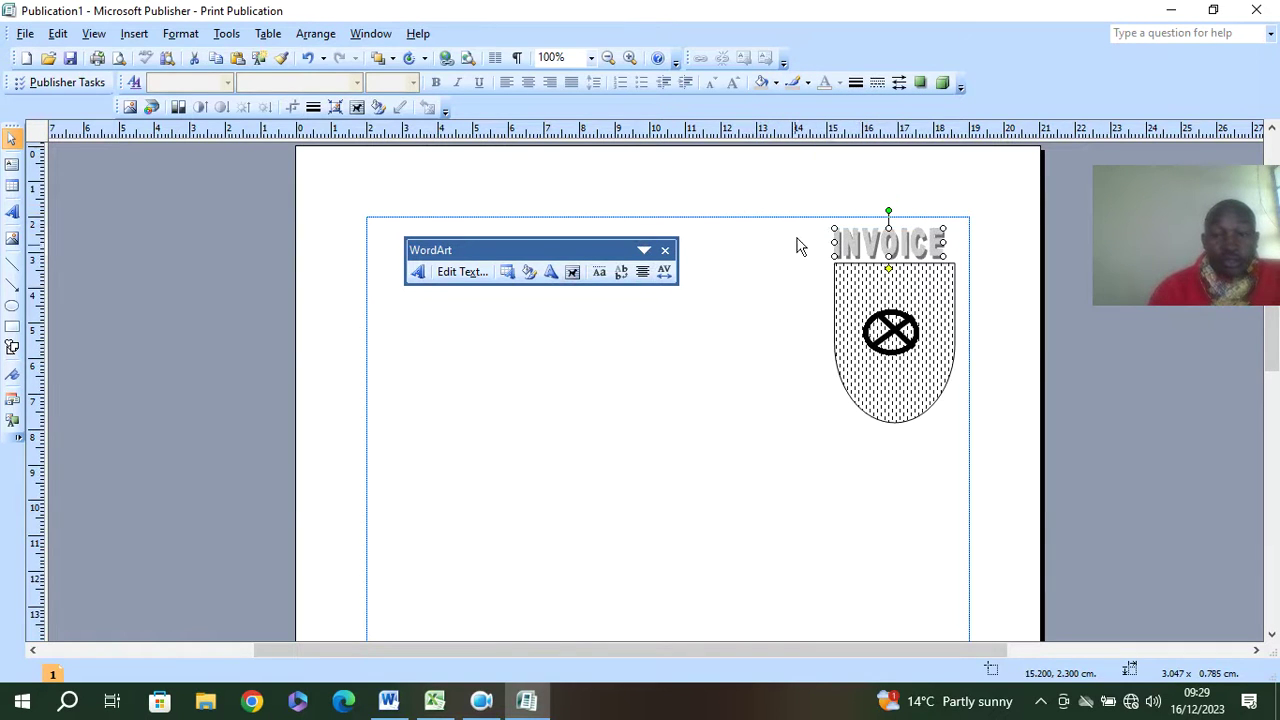
pyautogui.click(703, 340)
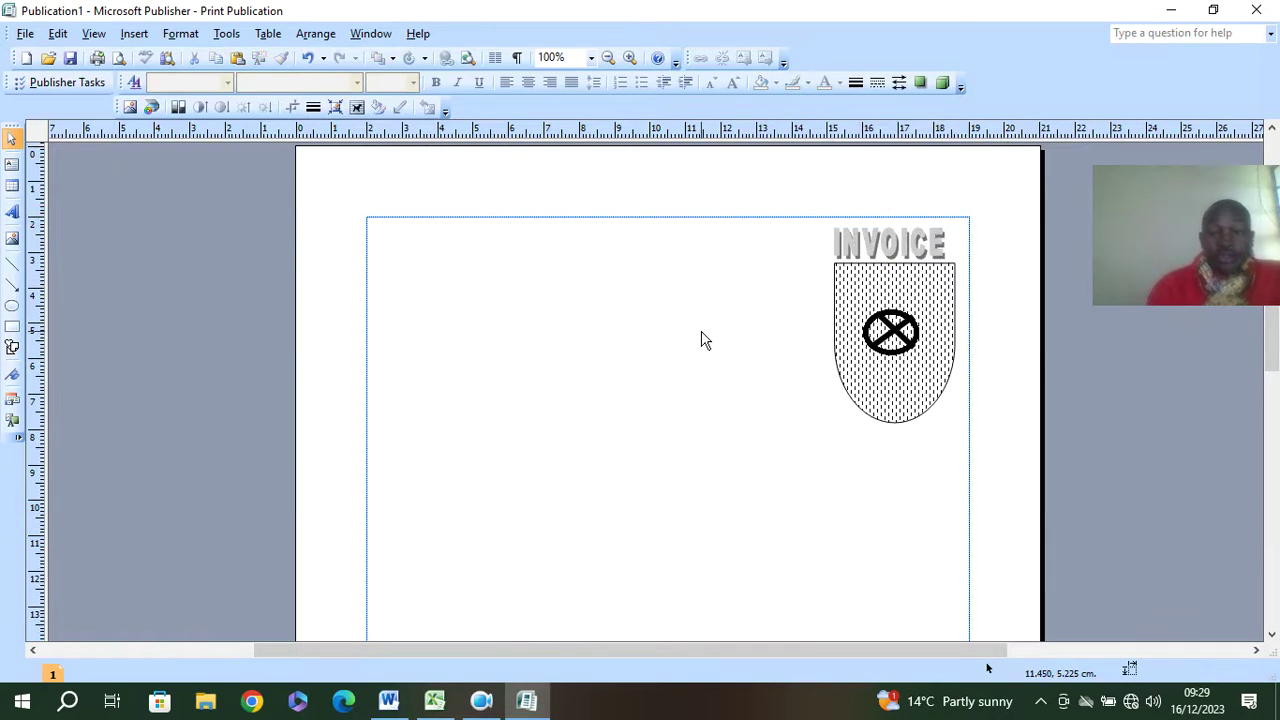
# Step: Check the sample invoice in Word, then shrink the shield group in Publisher to about 2.9 × 3.0 cm
pyautogui.click(386, 704)
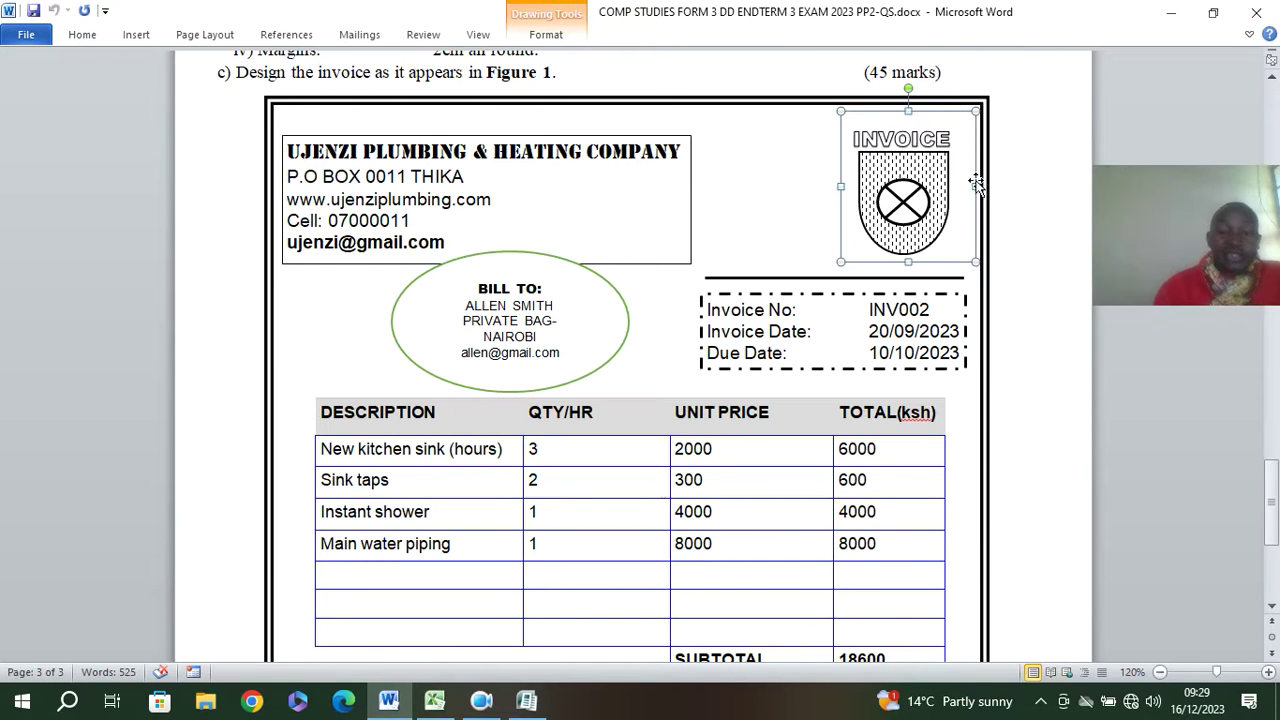
pyautogui.click(526, 700)
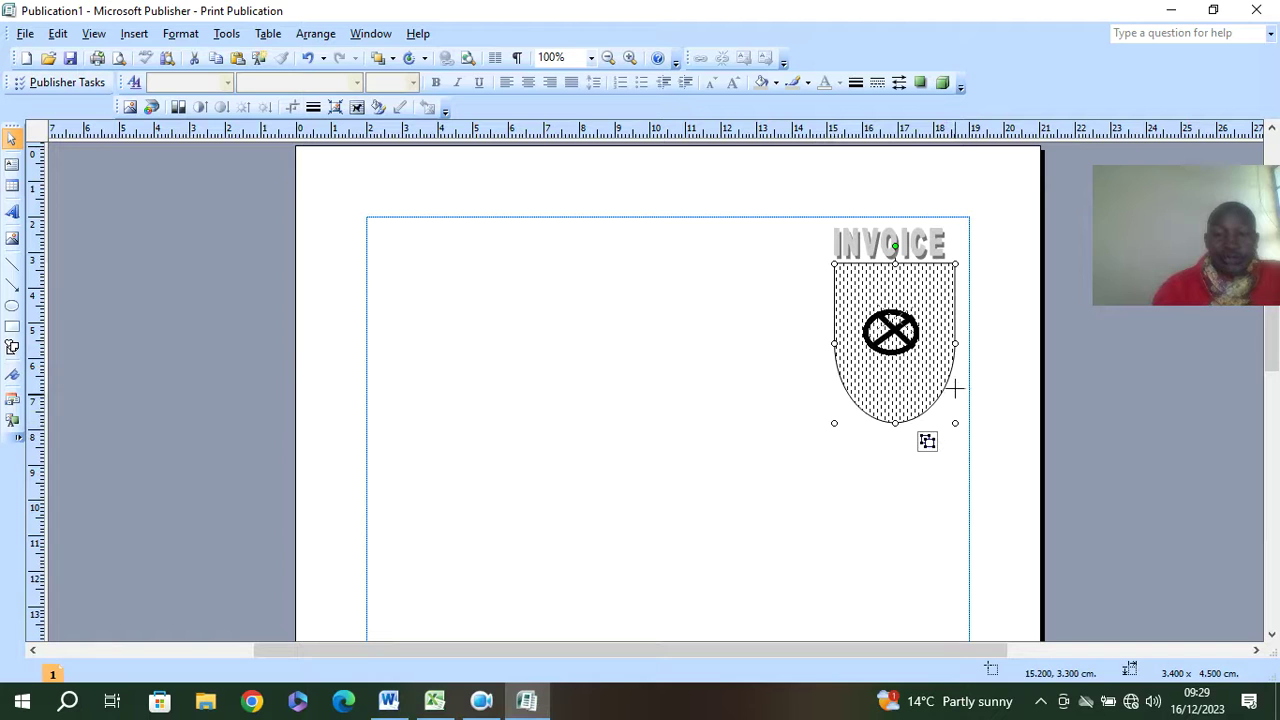
pyautogui.moveTo(955, 389); pyautogui.dragTo(955, 366)
pyautogui.moveTo(969, 316); pyautogui.dragTo(941, 316)
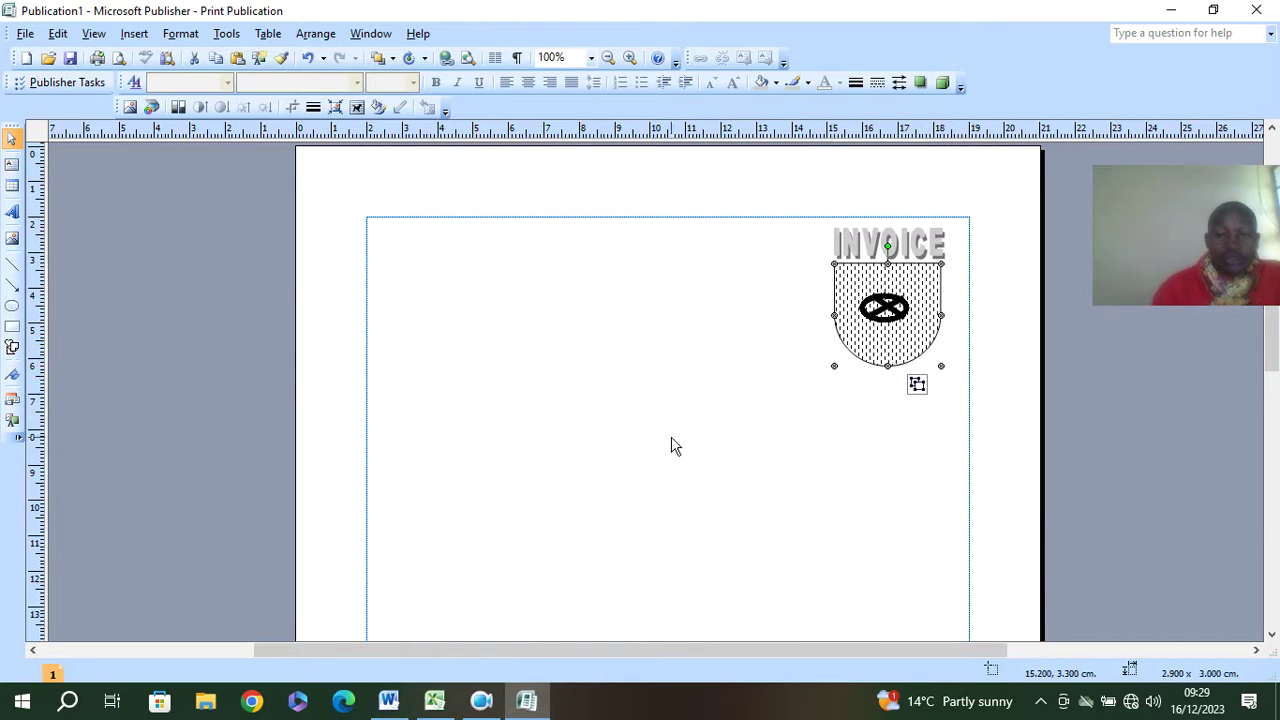
# Step: Check the company details box in the Word sample, then draw a rectangle about 11.7 × 3.1 cm at the upper left margin in Publisher
pyautogui.click(389, 701)
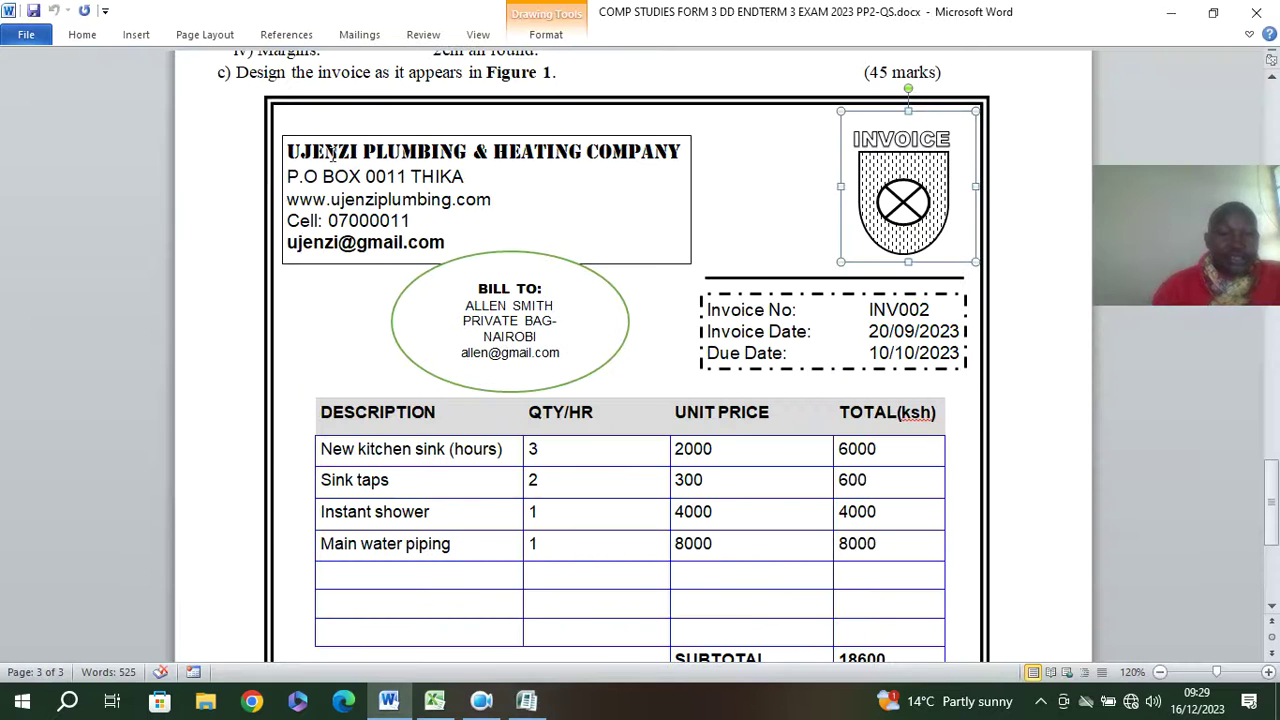
pyautogui.click(526, 701)
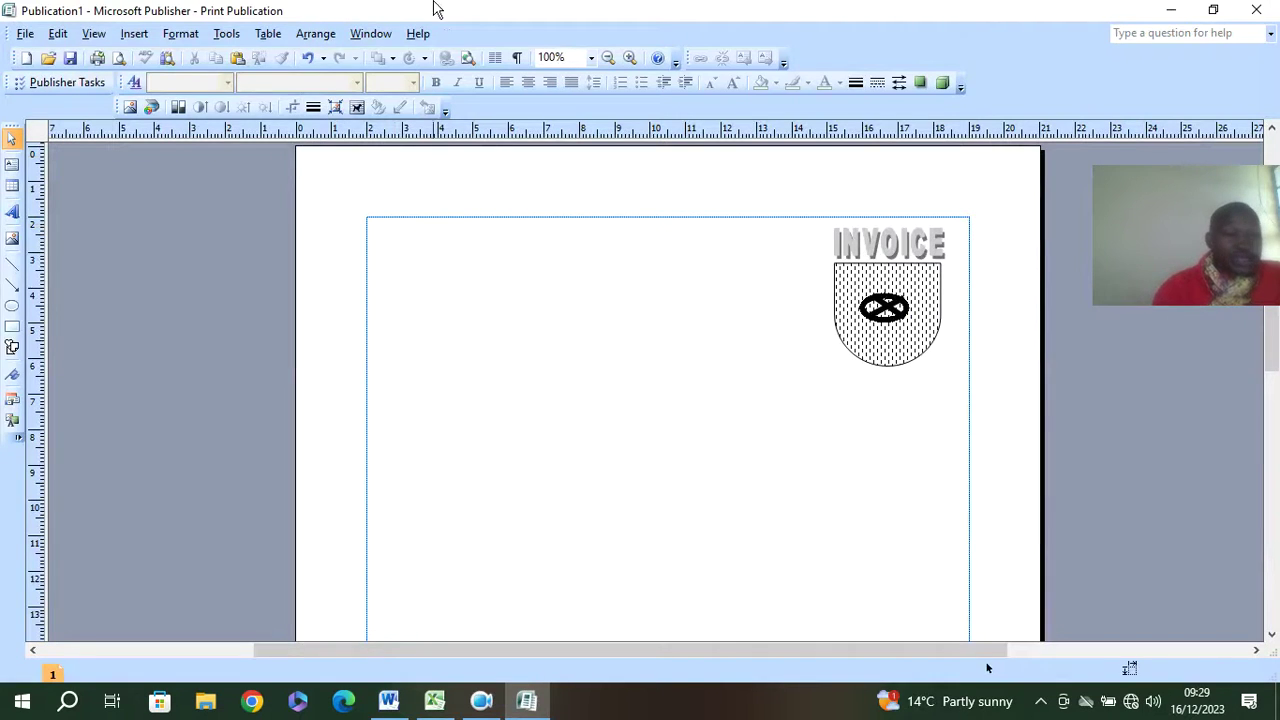
pyautogui.click(12, 326)
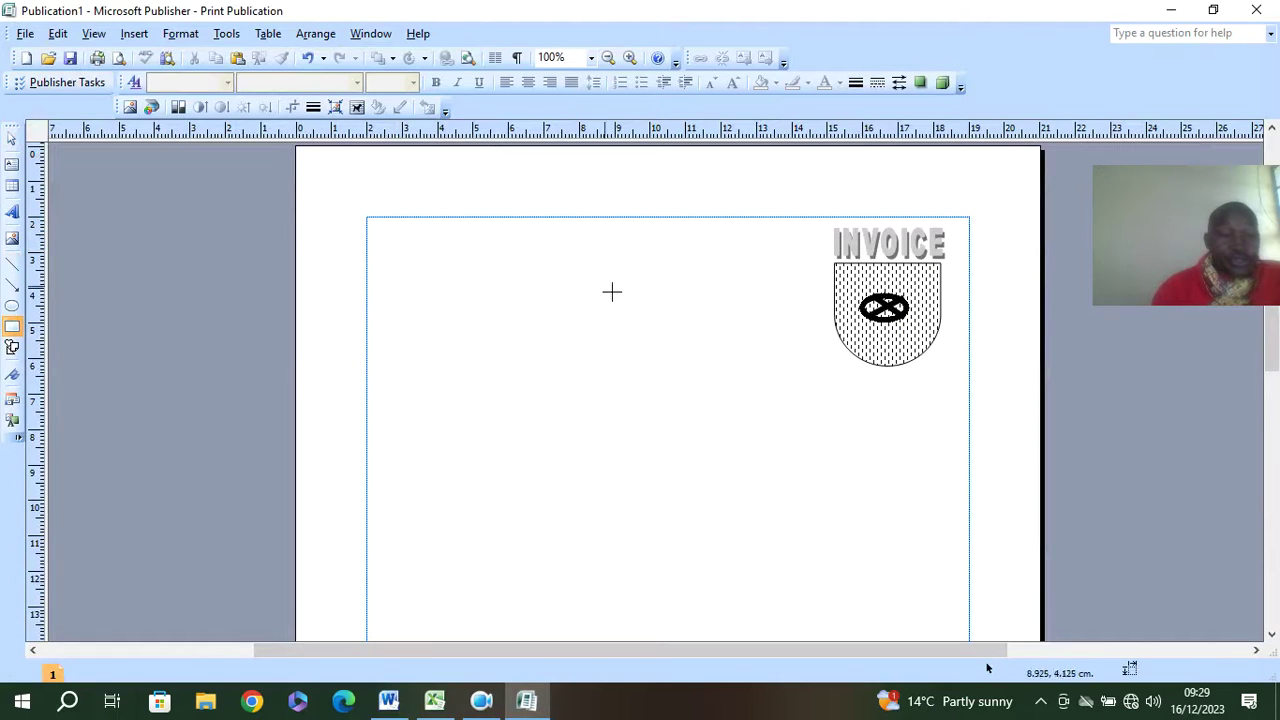
pyautogui.moveTo(374, 228); pyautogui.dragTo(788, 338)
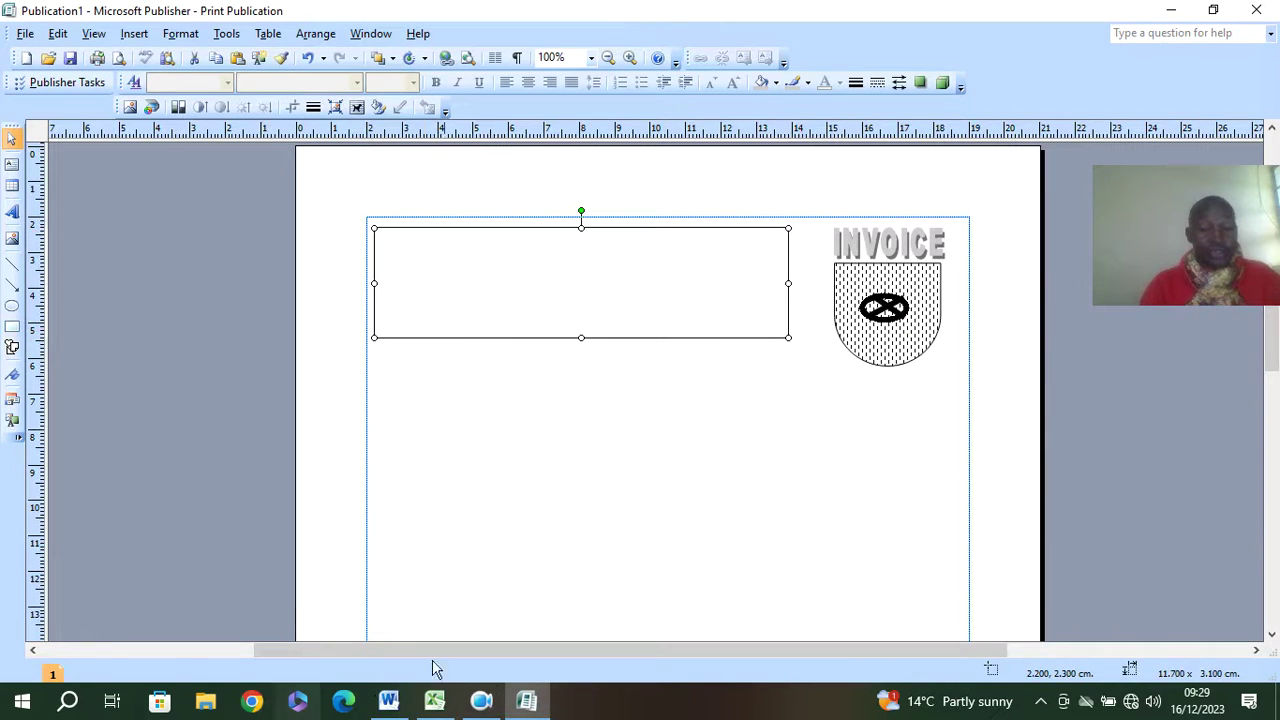
# Step: Copy the Ujenzi Plumbing & Heating Company details from the Word sample and paste them as text into the Publisher rectangle
pyautogui.click(389, 702)
pyautogui.moveTo(420, 250); pyautogui.dragTo(282, 132)
pyautogui.hotkey('ctrl', 'c')
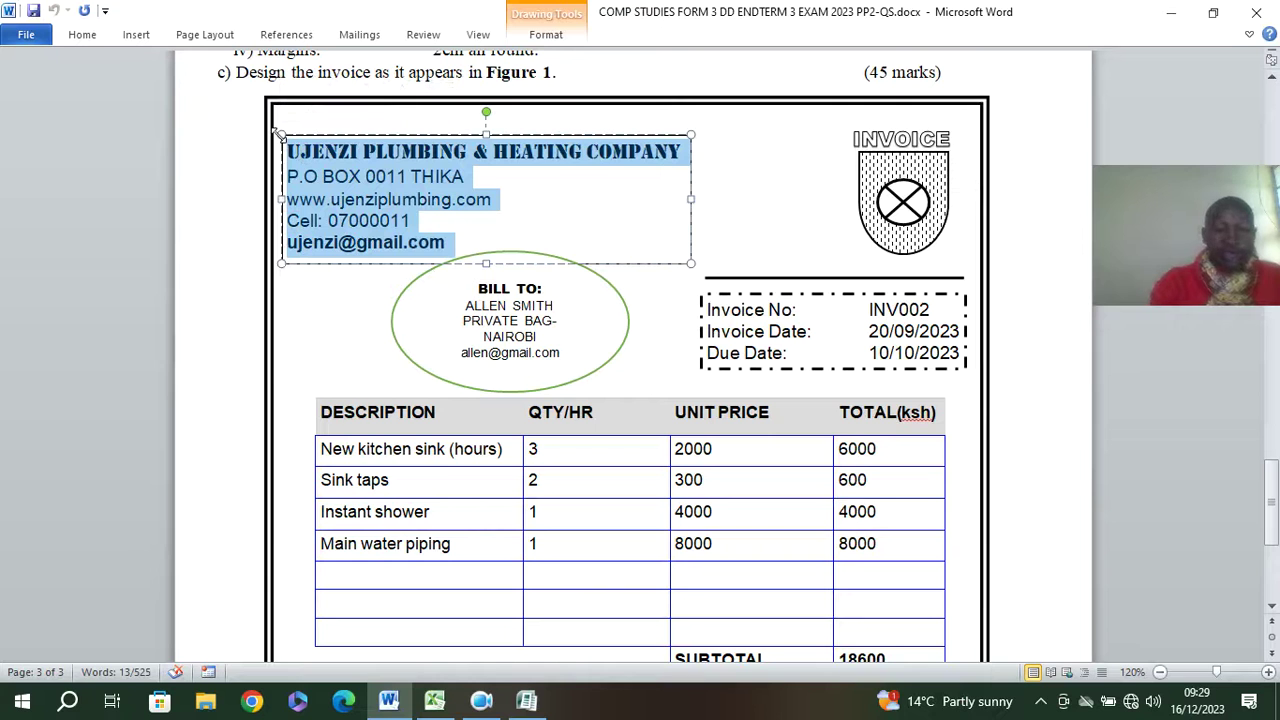
pyautogui.click(526, 702)
pyautogui.rightClick(435, 262)
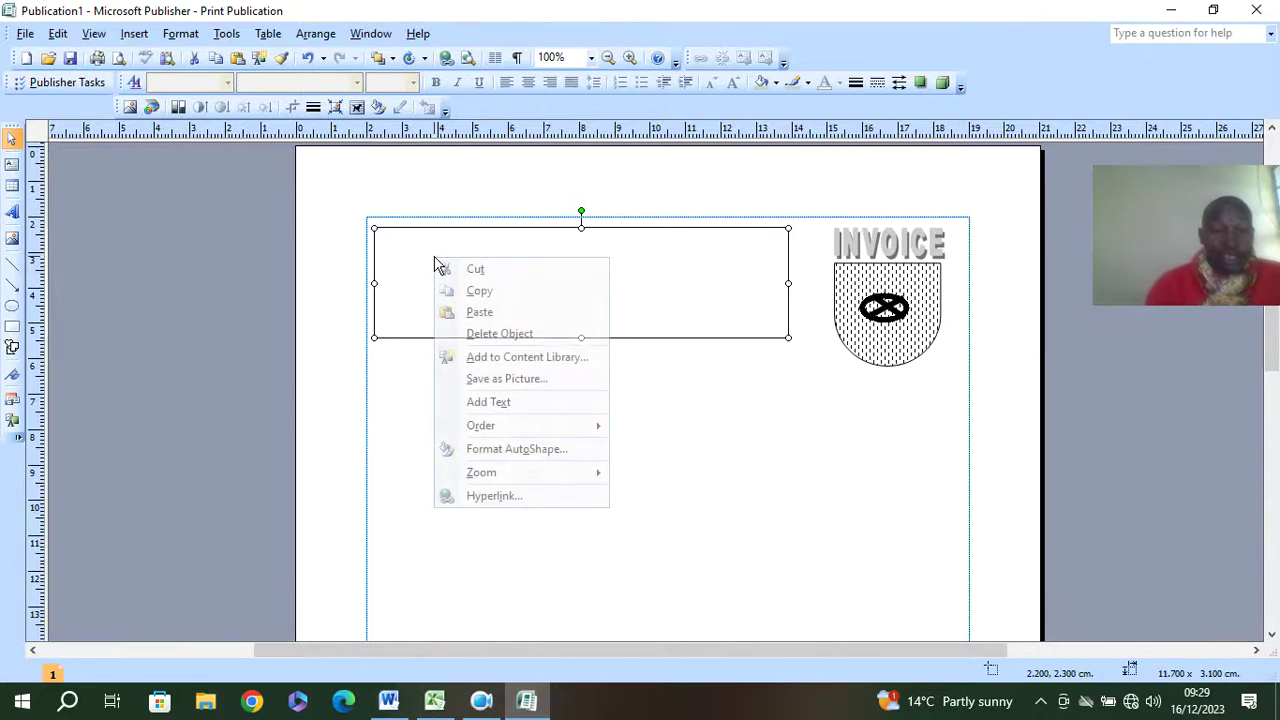
pyautogui.click(516, 404)
pyautogui.hotkey('ctrl', 'v')
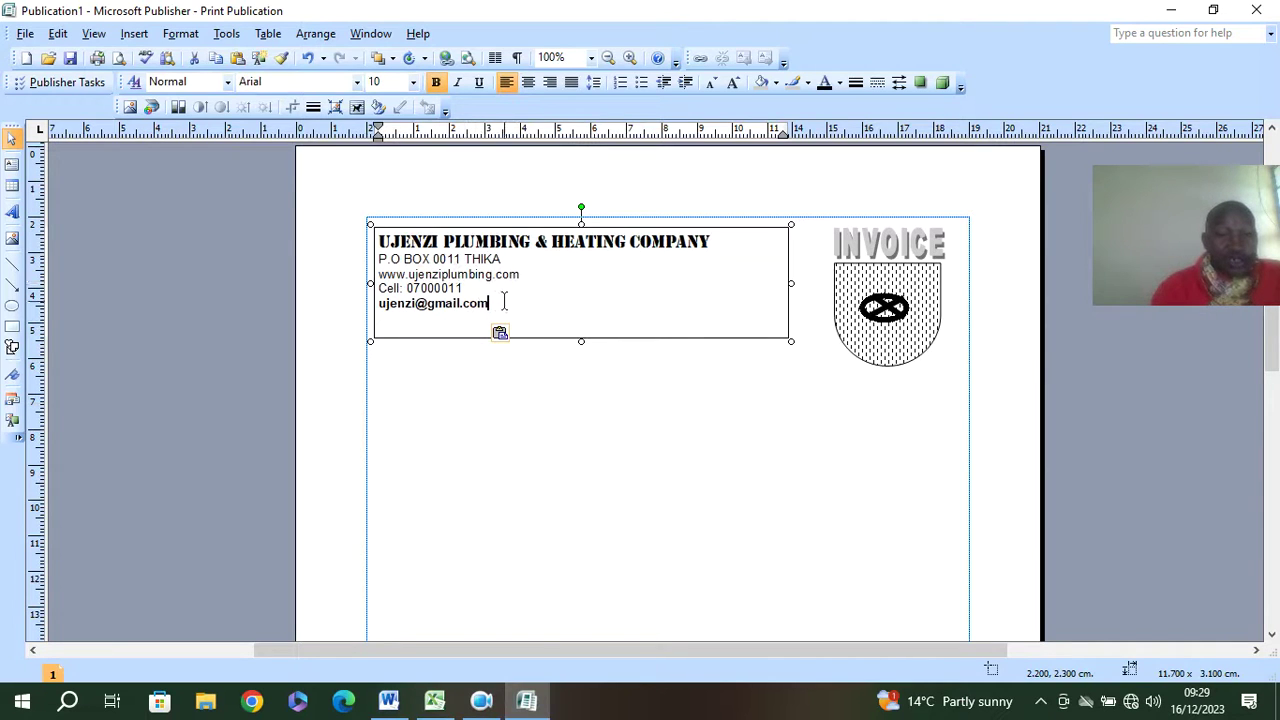
# Step: Enlarge all the company details text in the rectangle by three size increments
pyautogui.hotkey('ctrl', 'a')
pyautogui.hotkey('ctrl', ']')
pyautogui.hotkey('ctrl', ']')
pyautogui.hotkey('ctrl', ']')
pyautogui.click(466, 449)
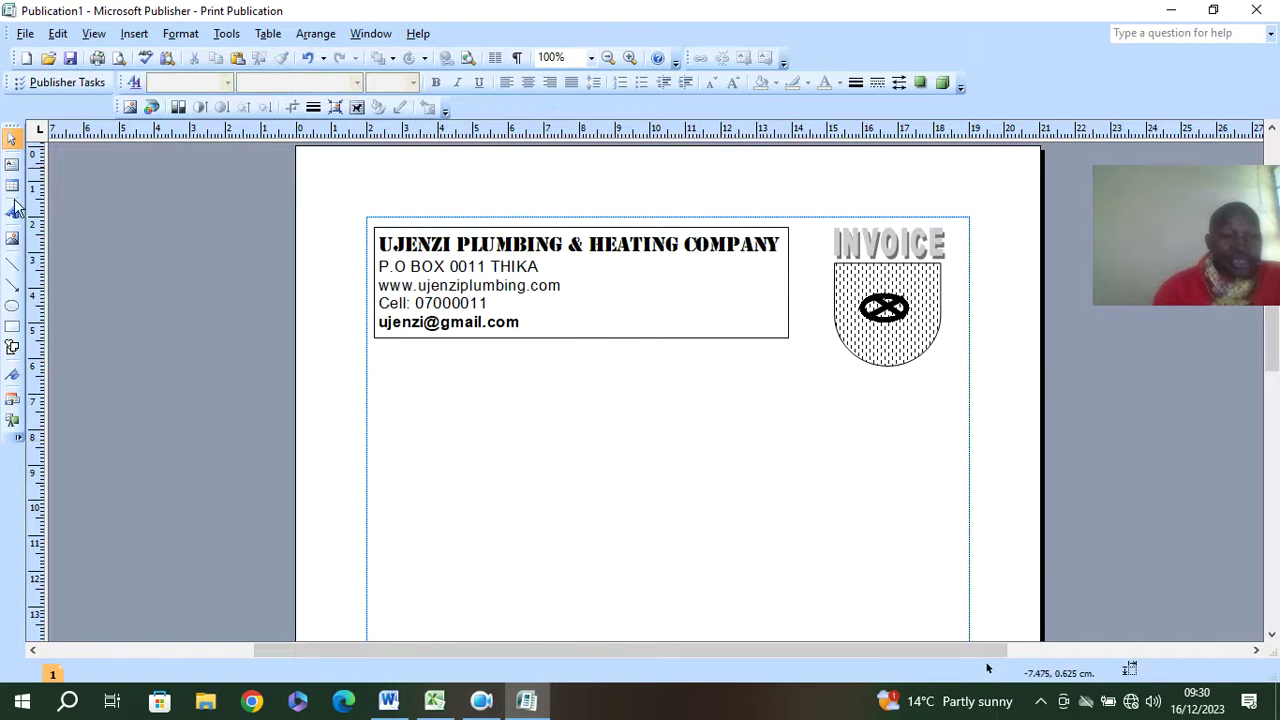
# Step: Copy the BILL TO text from the Word sample and draw a Publisher ellipse about 6.4 × 4.2 cm overlapping the company box's lower edge
pyautogui.click(388, 700)
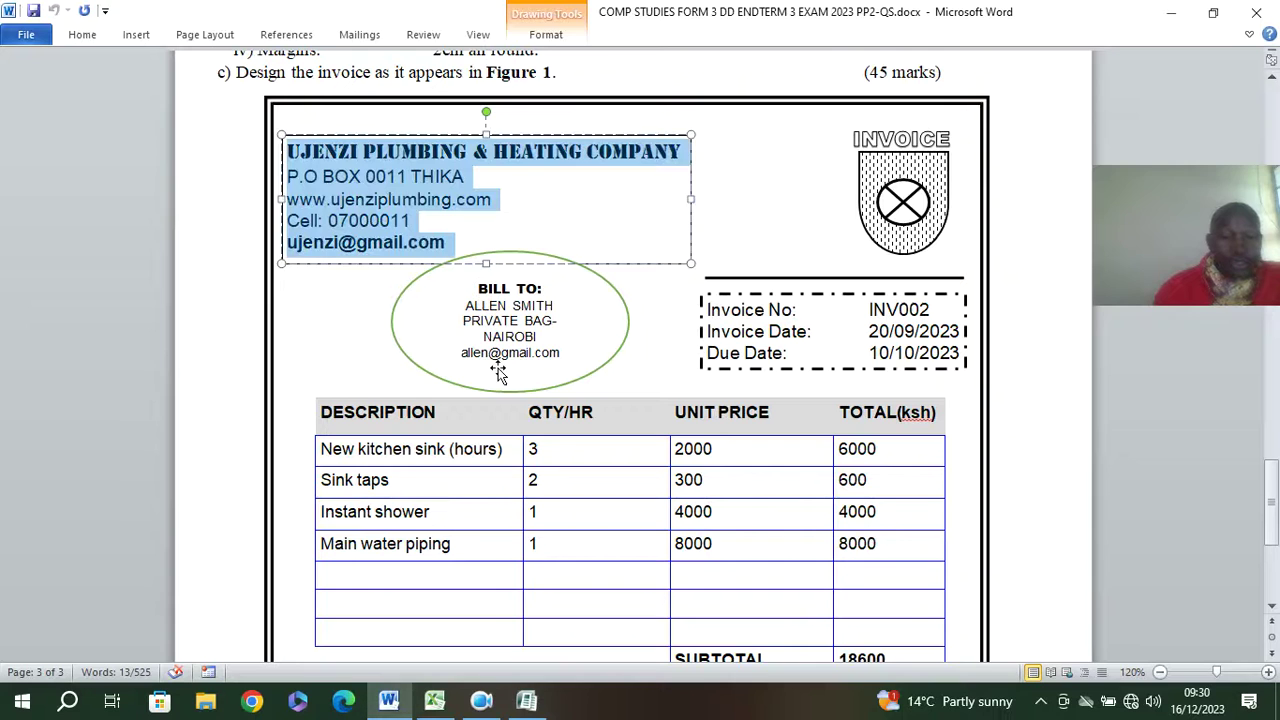
pyautogui.moveTo(561, 353); pyautogui.dragTo(467, 290)
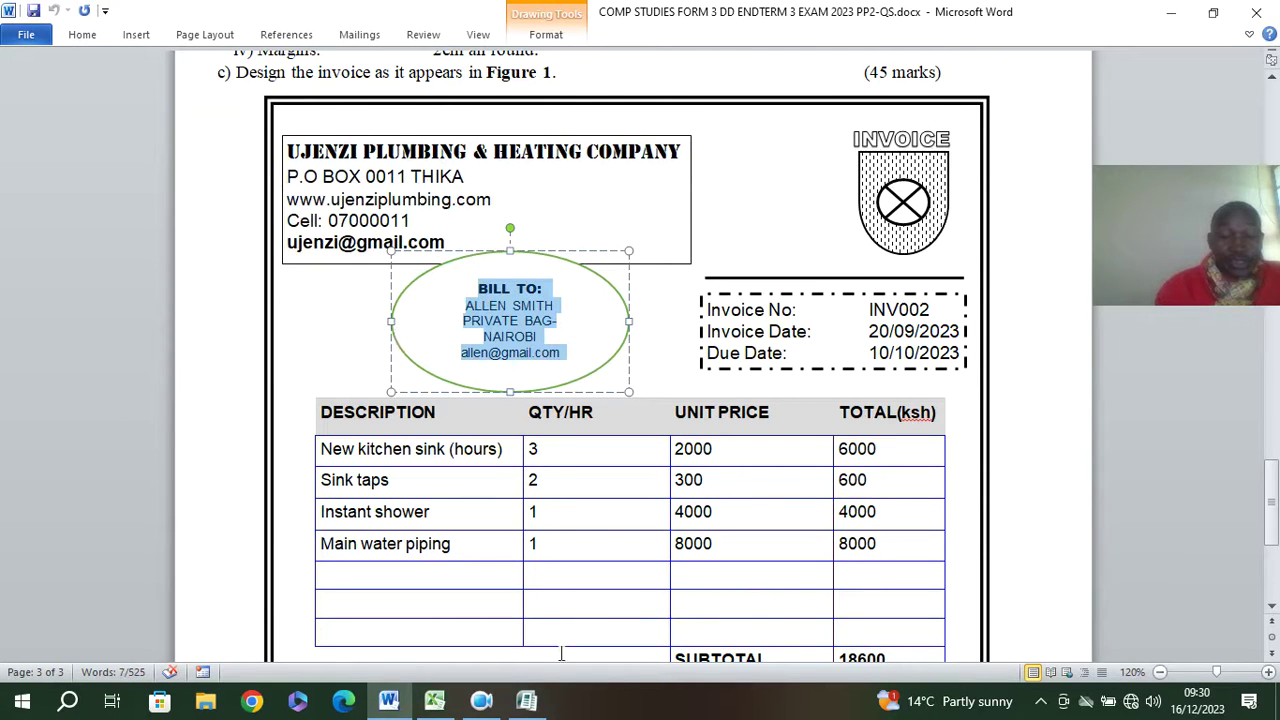
pyautogui.click(527, 700)
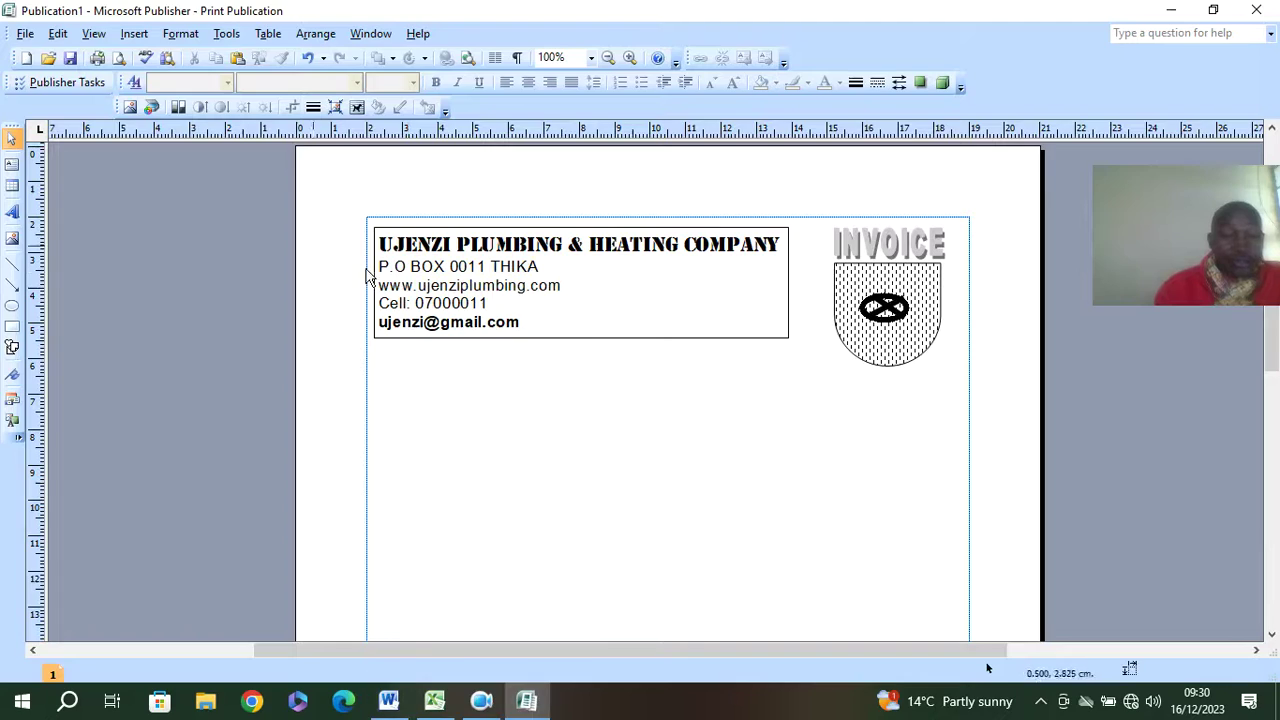
pyautogui.click(10, 309)
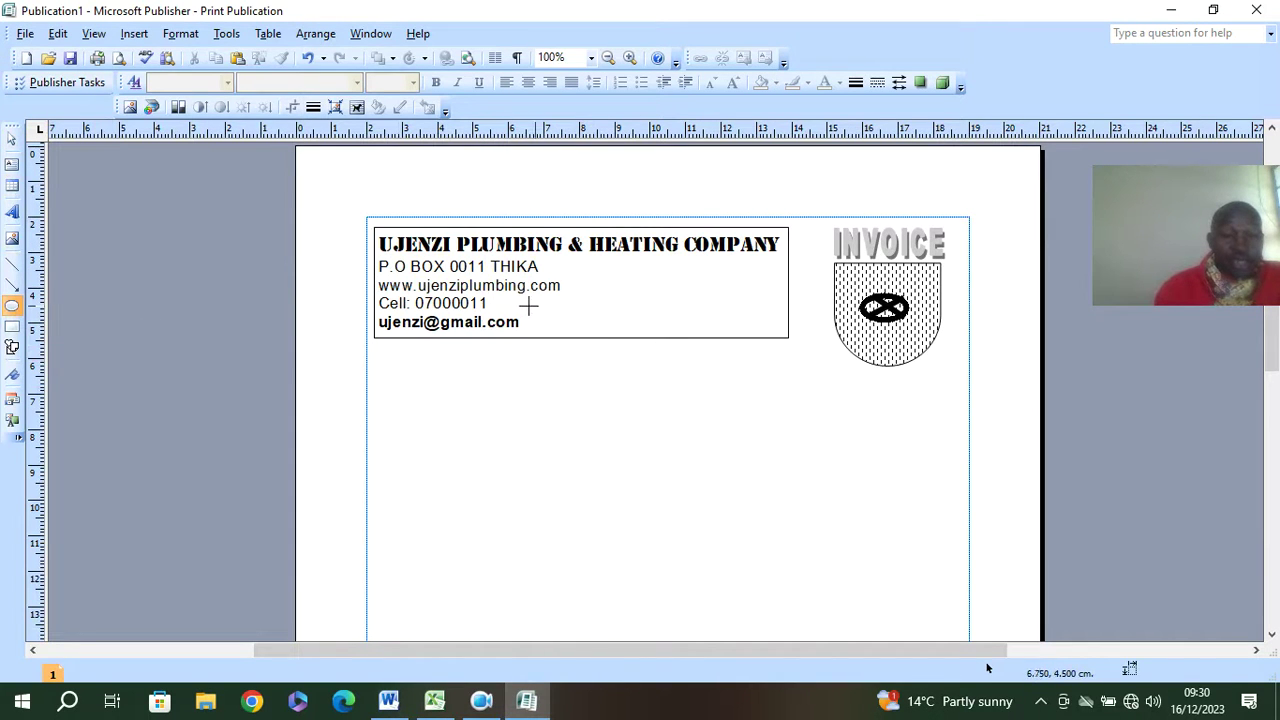
pyautogui.moveTo(541, 305); pyautogui.dragTo(767, 487)
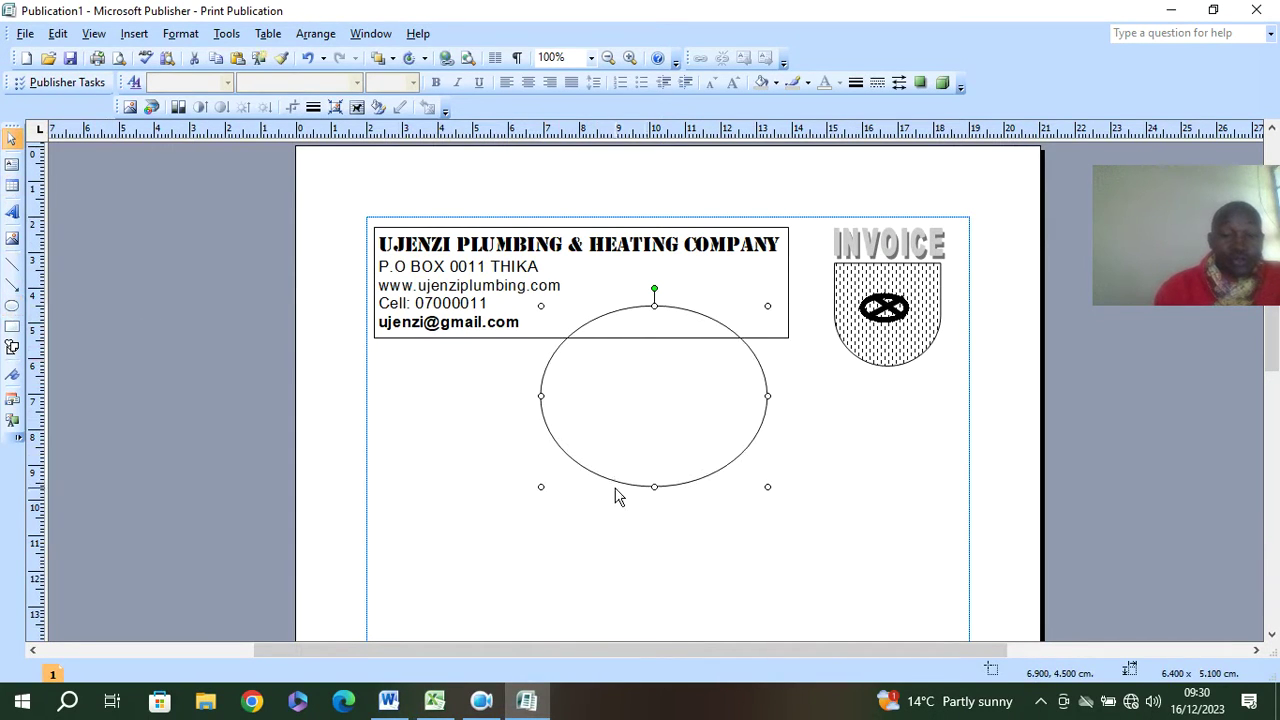
pyautogui.moveTo(615, 474); pyautogui.dragTo(583, 468)
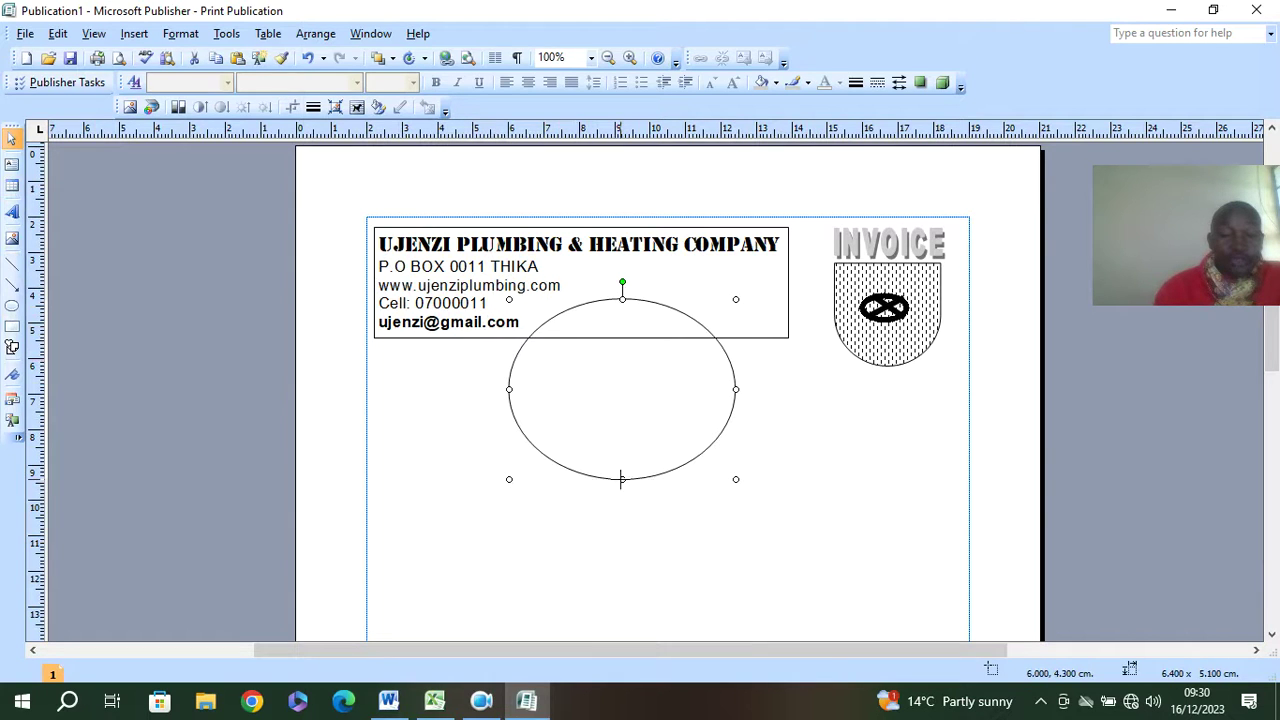
pyautogui.moveTo(621, 479); pyautogui.dragTo(621, 449)
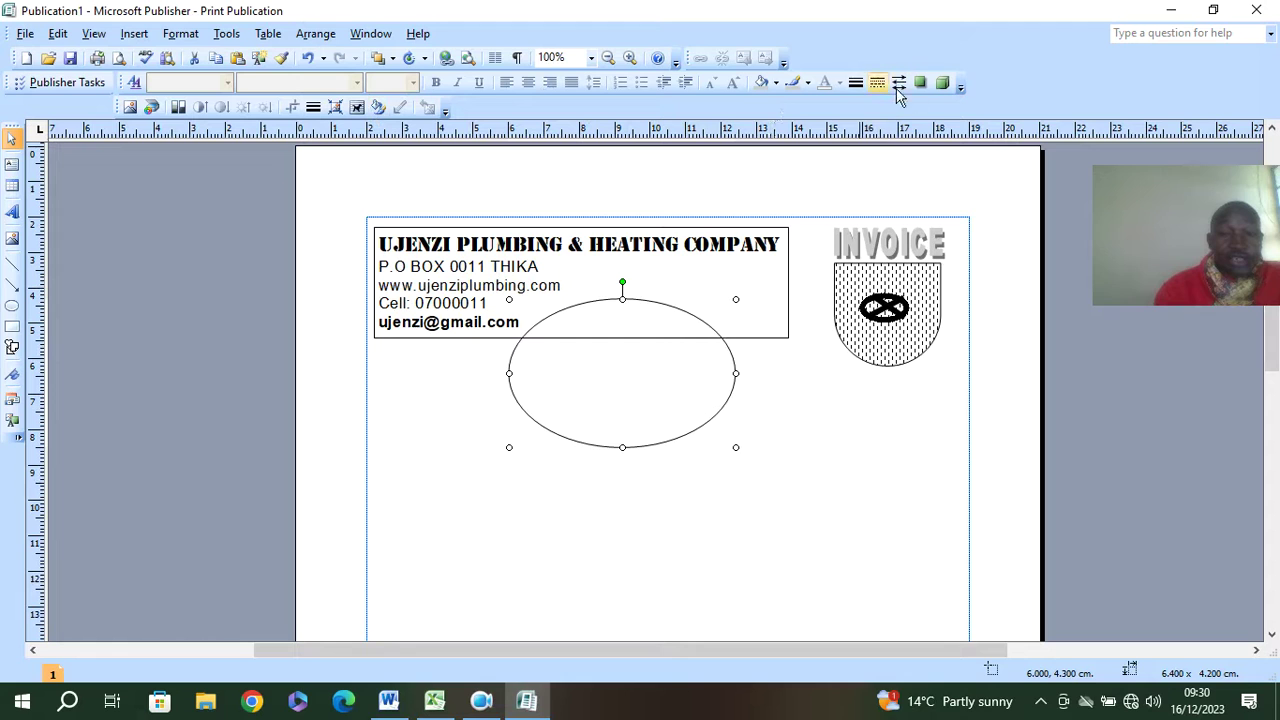
# Step: Give the ellipse a bright green outline from the standard colours and a thicker line weight
pyautogui.click(807, 84)
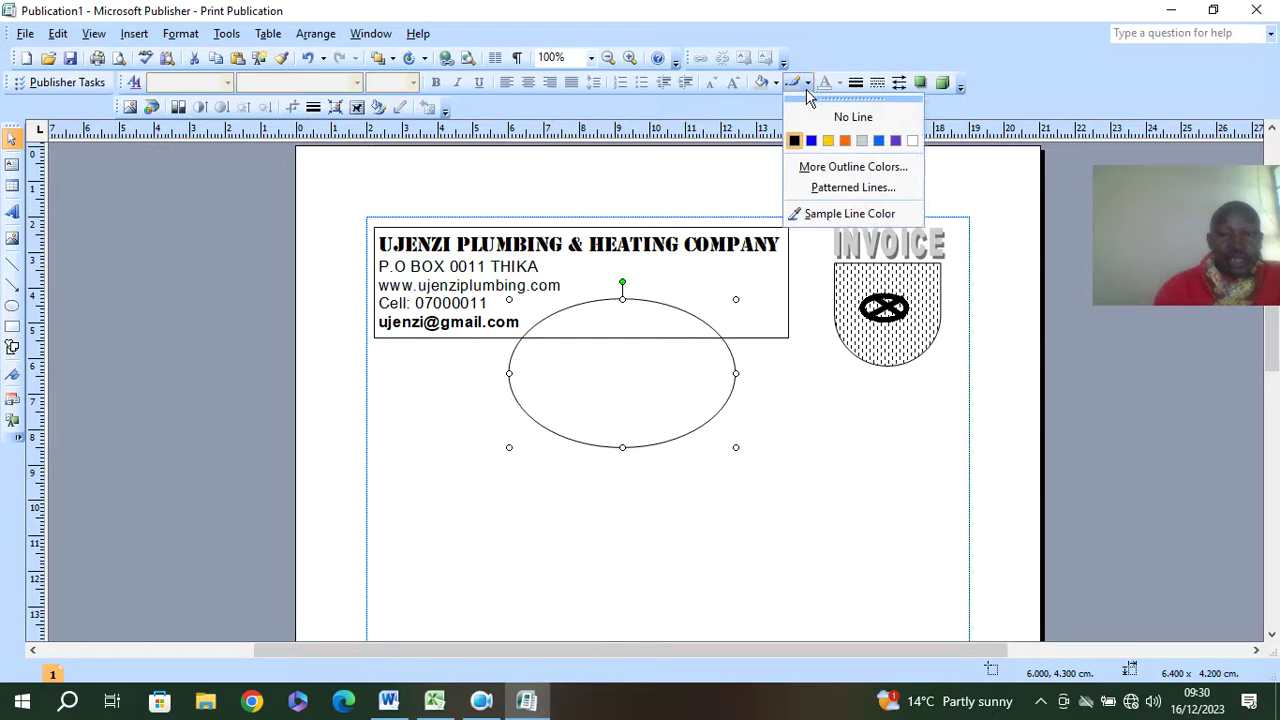
pyautogui.click(855, 167)
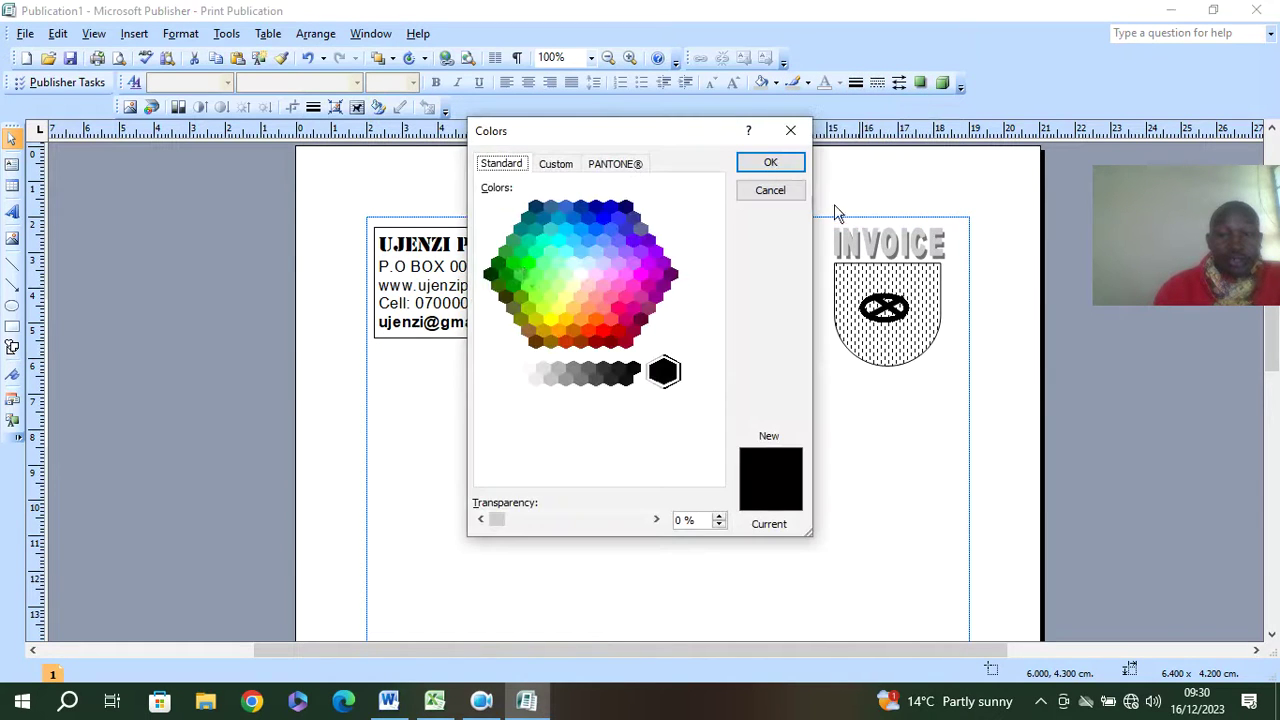
pyautogui.click(516, 259)
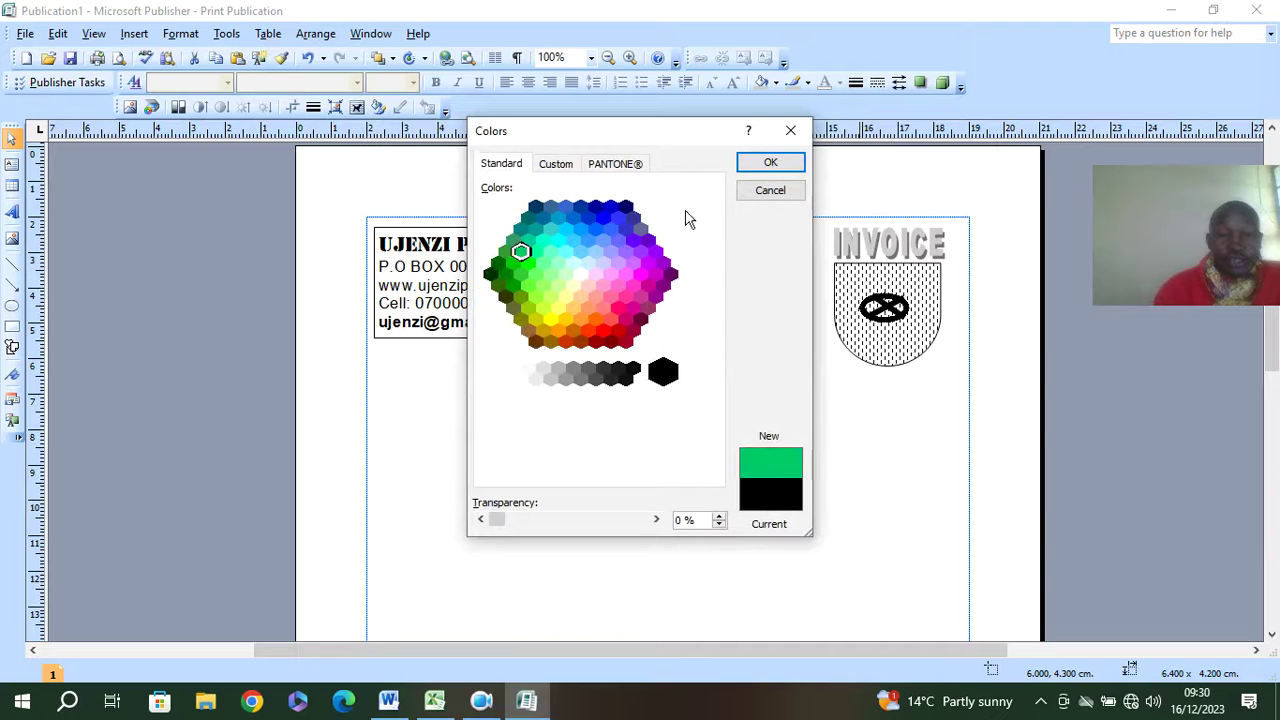
pyautogui.click(768, 166)
pyautogui.click(856, 83)
pyautogui.click(926, 246)
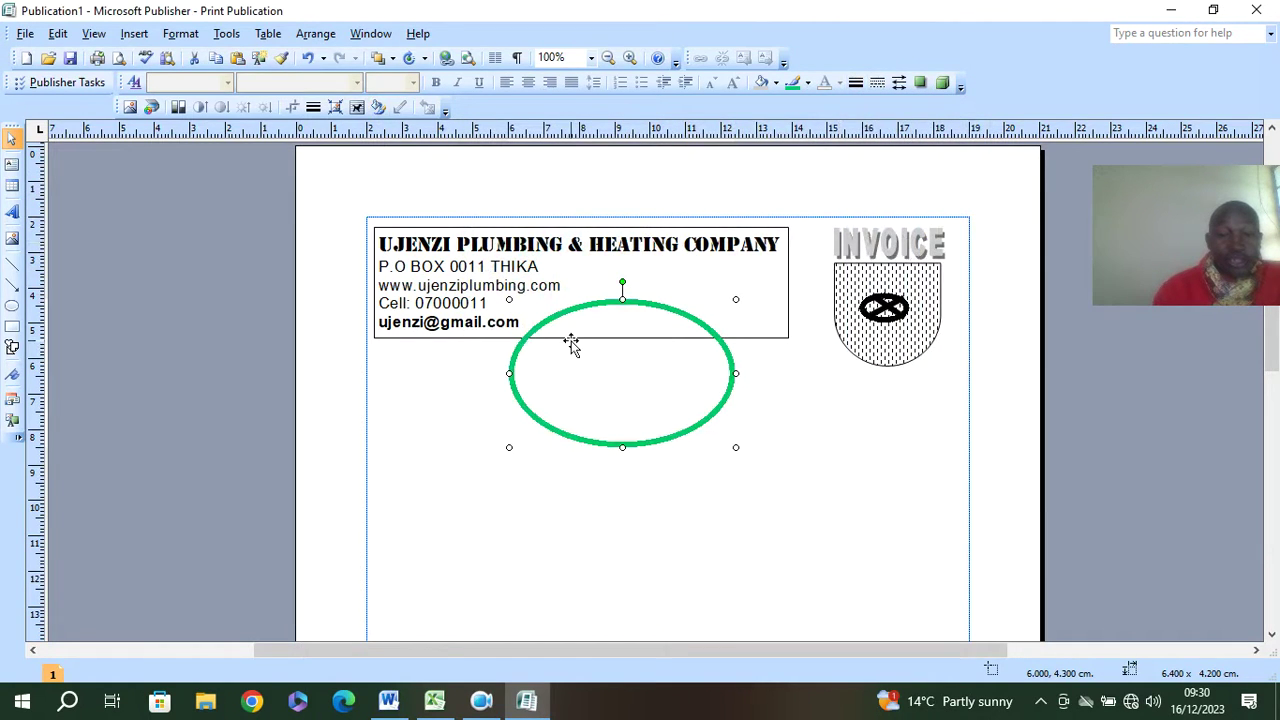
# Step: Change the ellipse's outline to a dark green from the standard colours
pyautogui.click(807, 83)
pyautogui.click(835, 187)
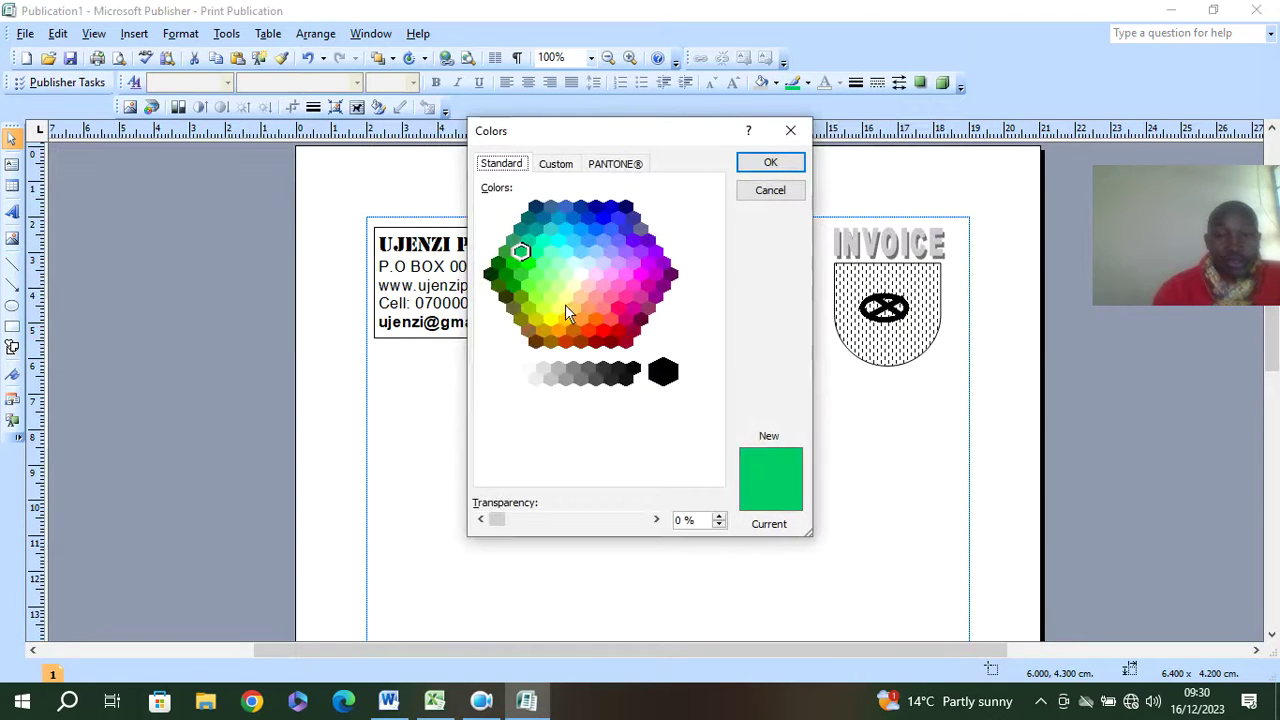
pyautogui.click(506, 274)
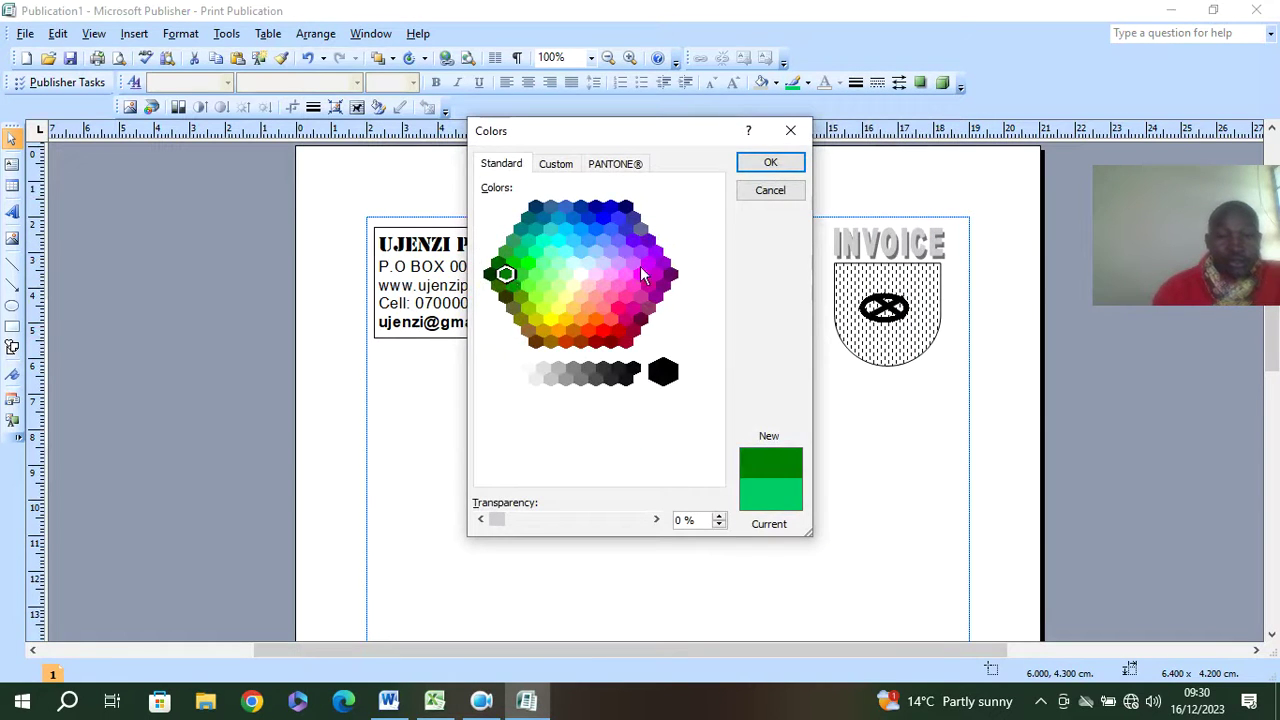
pyautogui.click(768, 164)
pyautogui.rightClick(556, 354)
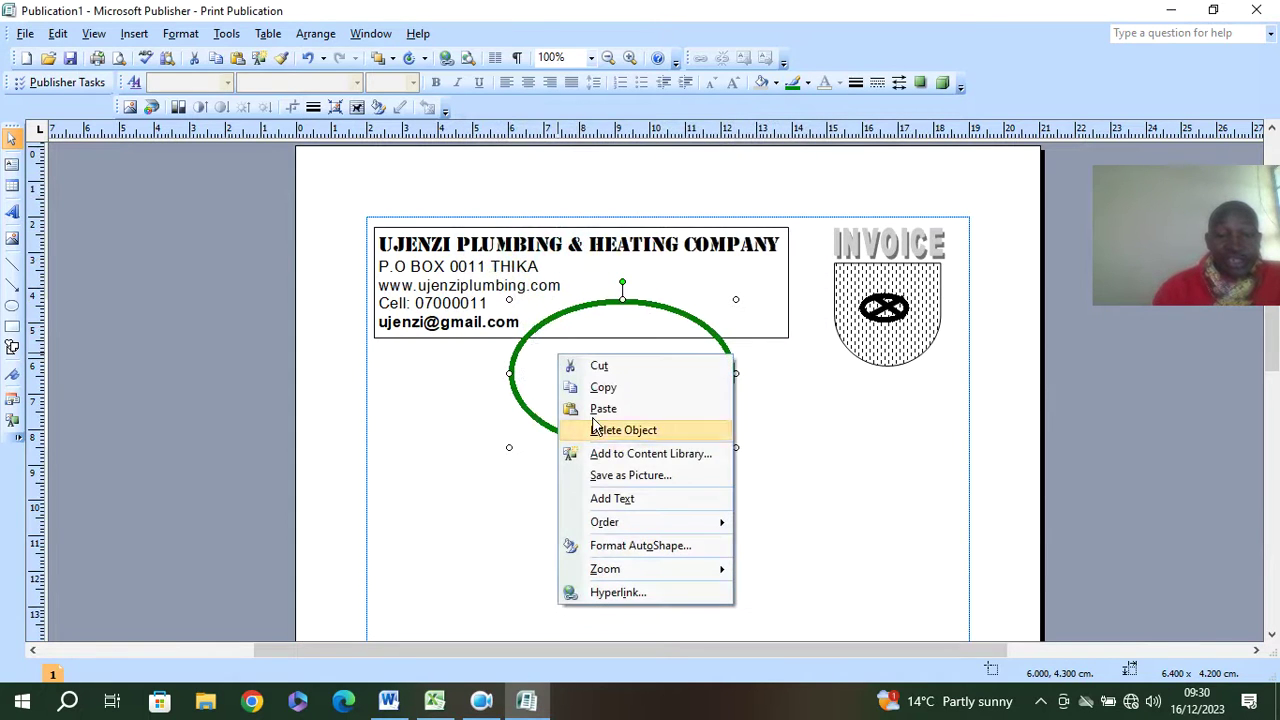
pyautogui.click(628, 482)
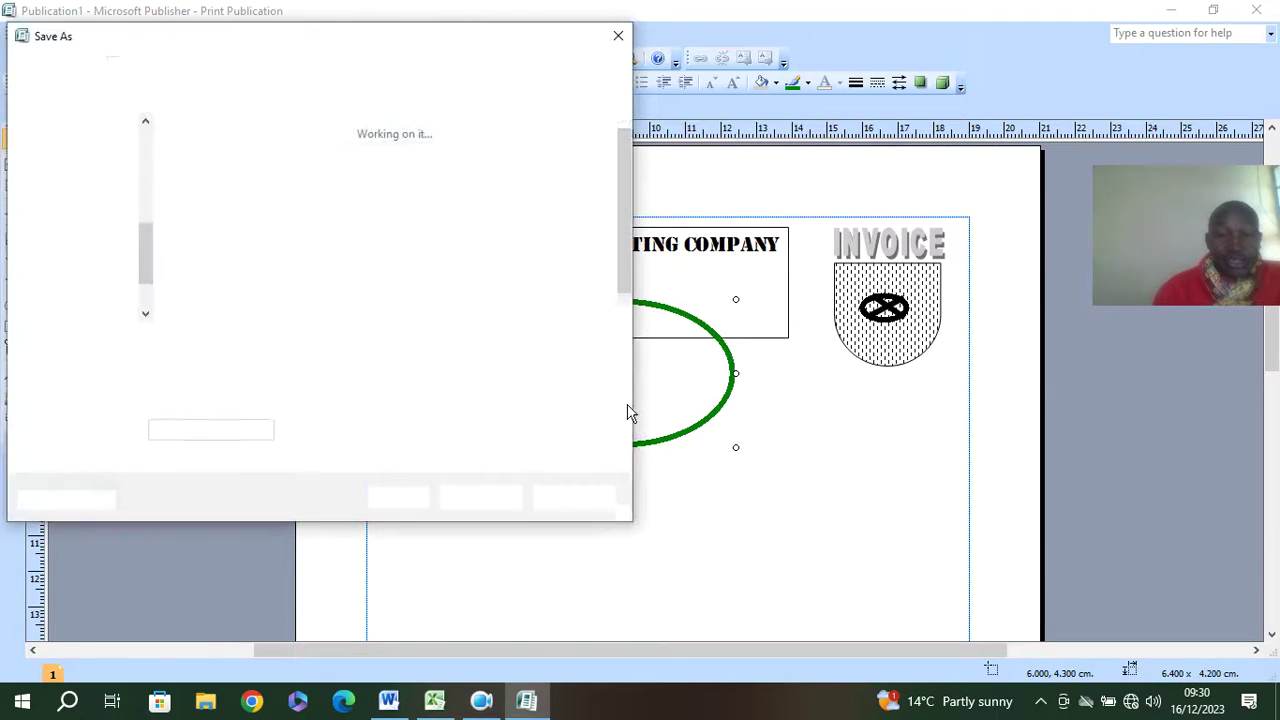
pyautogui.click(606, 42)
# Step: Add text to the ellipse by pasting the copied BILL TO customer details into it
pyautogui.rightClick(601, 405)
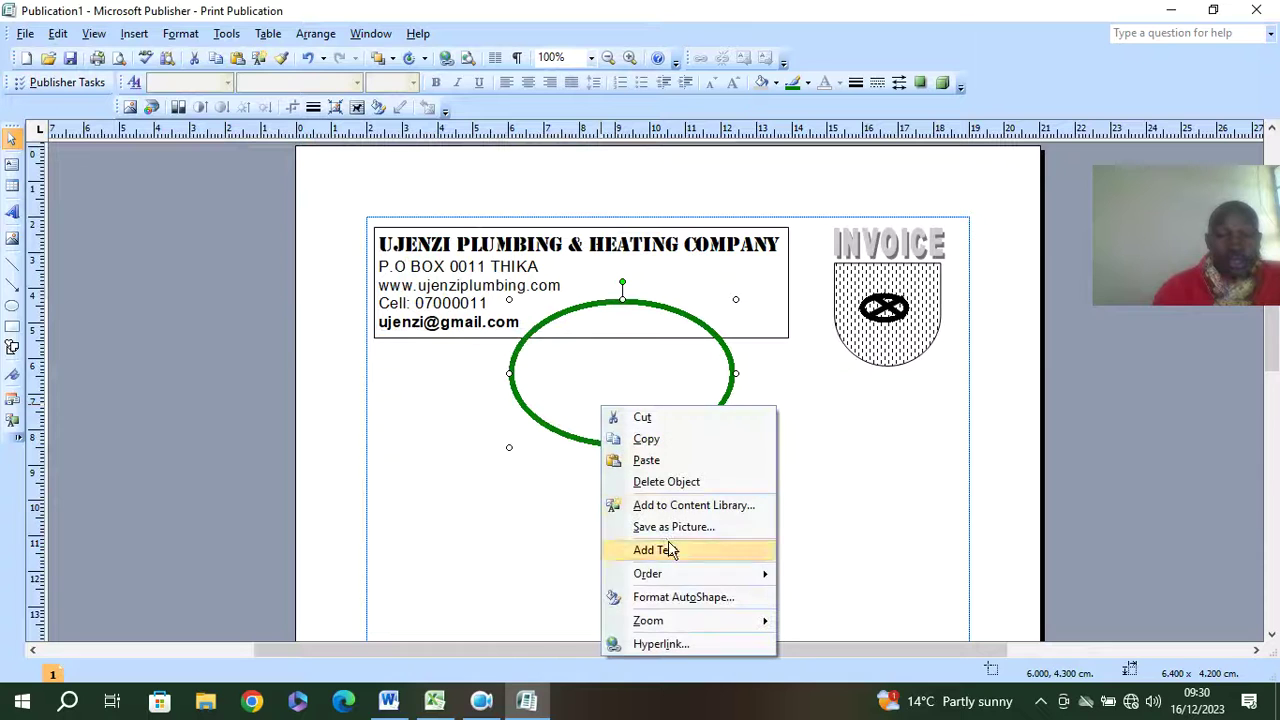
pyautogui.click(686, 553)
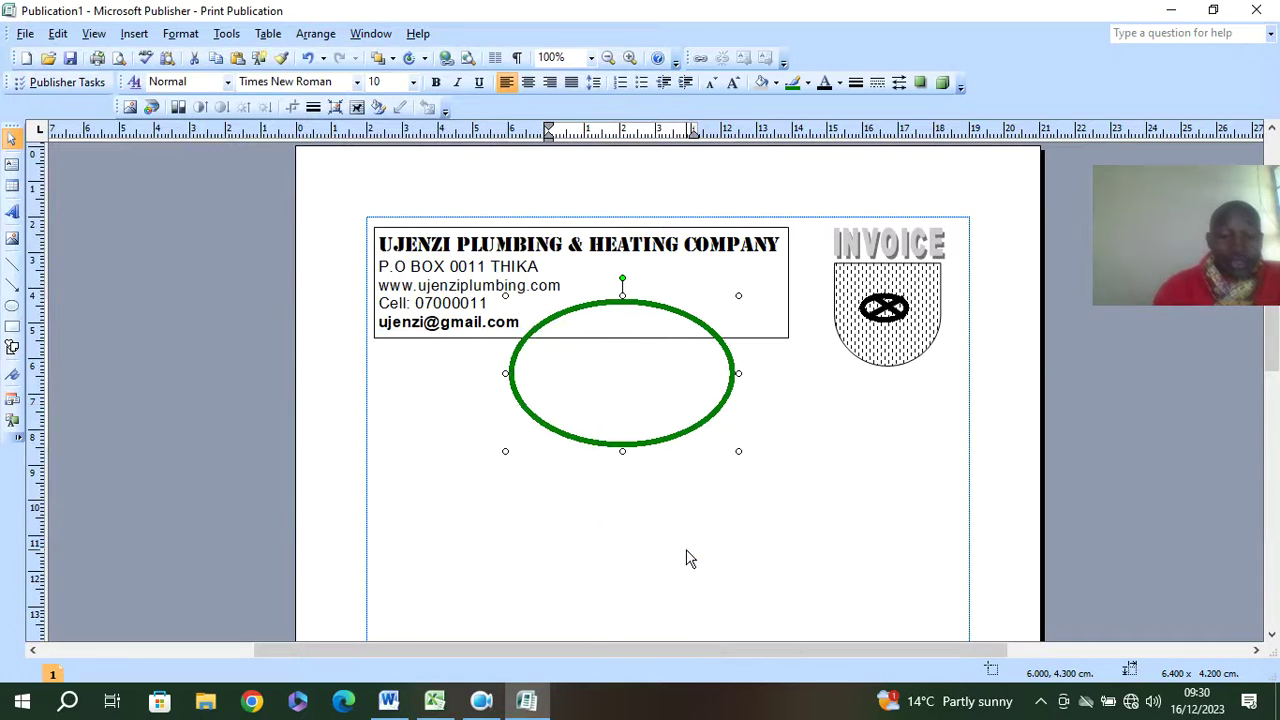
pyautogui.hotkey('ctrl', 'v')
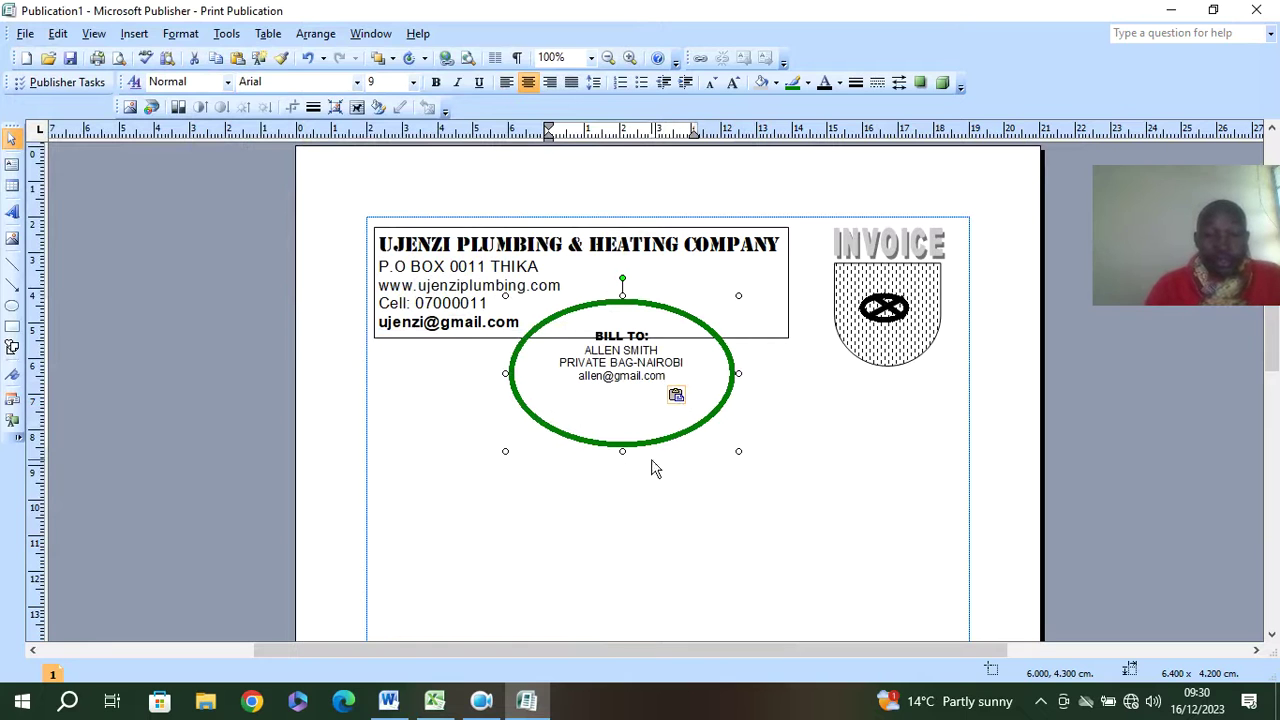
# Step: Copy the customer details in the ellipse and paste them in a second time, declining autoflow
pyautogui.moveTo(690, 384); pyautogui.dragTo(565, 330)
pyautogui.hotkey('ctrl', 'c')
pyautogui.click(565, 330)
pyautogui.hotkey('ctrl', 'v')
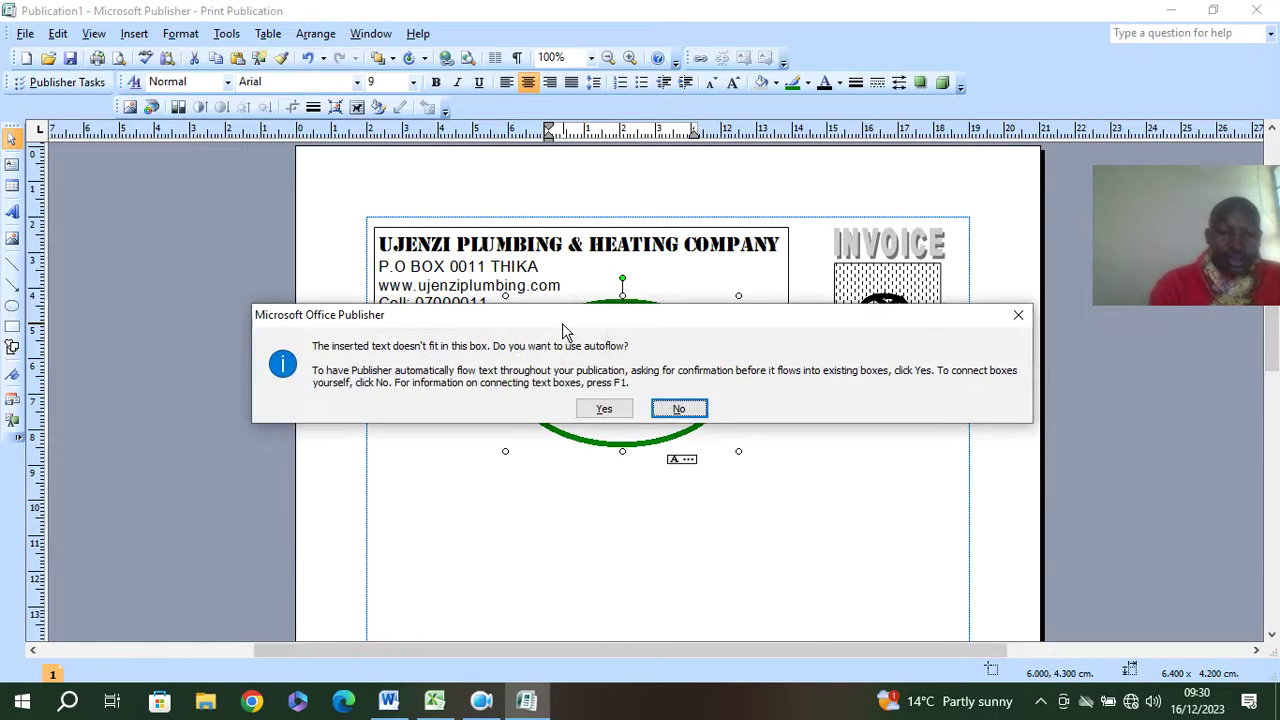
pyautogui.press('Return')
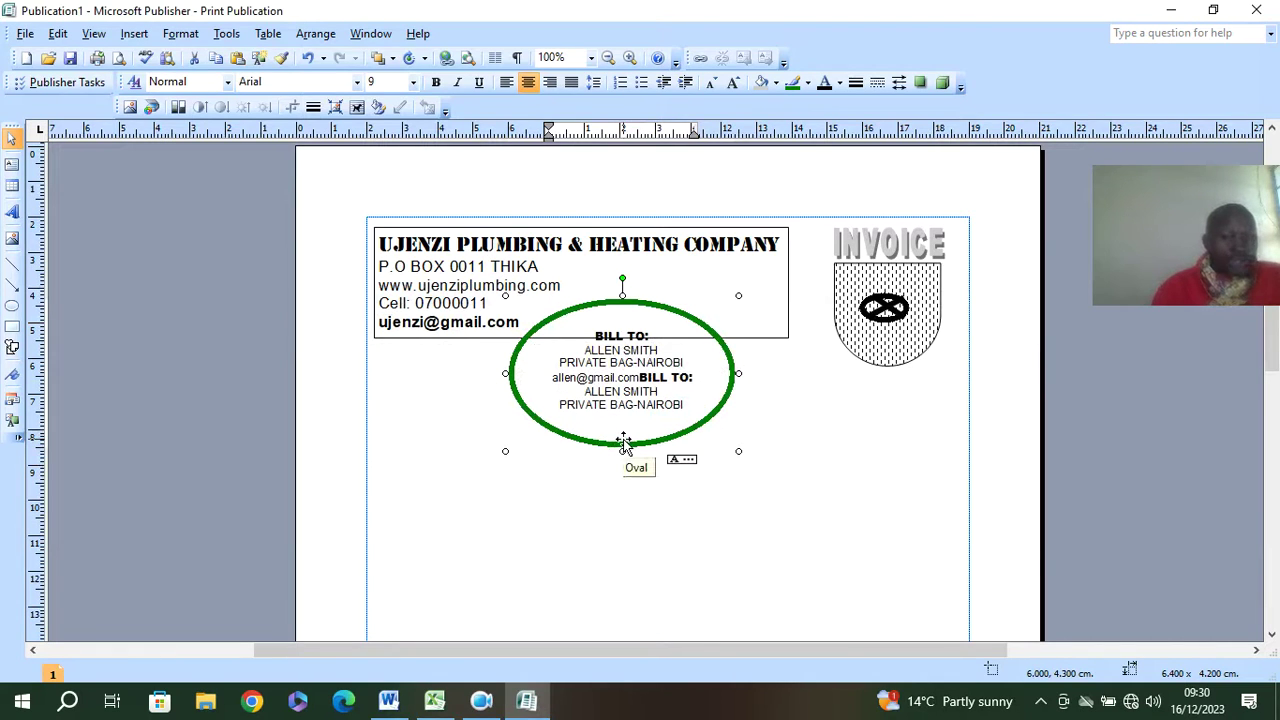
# Step: Delete the duplicate BILL TO heading and customer details following the first e-mail line in the ellipse
pyautogui.moveTo(692, 408); pyautogui.dragTo(620, 397)
pyautogui.click(705, 406)
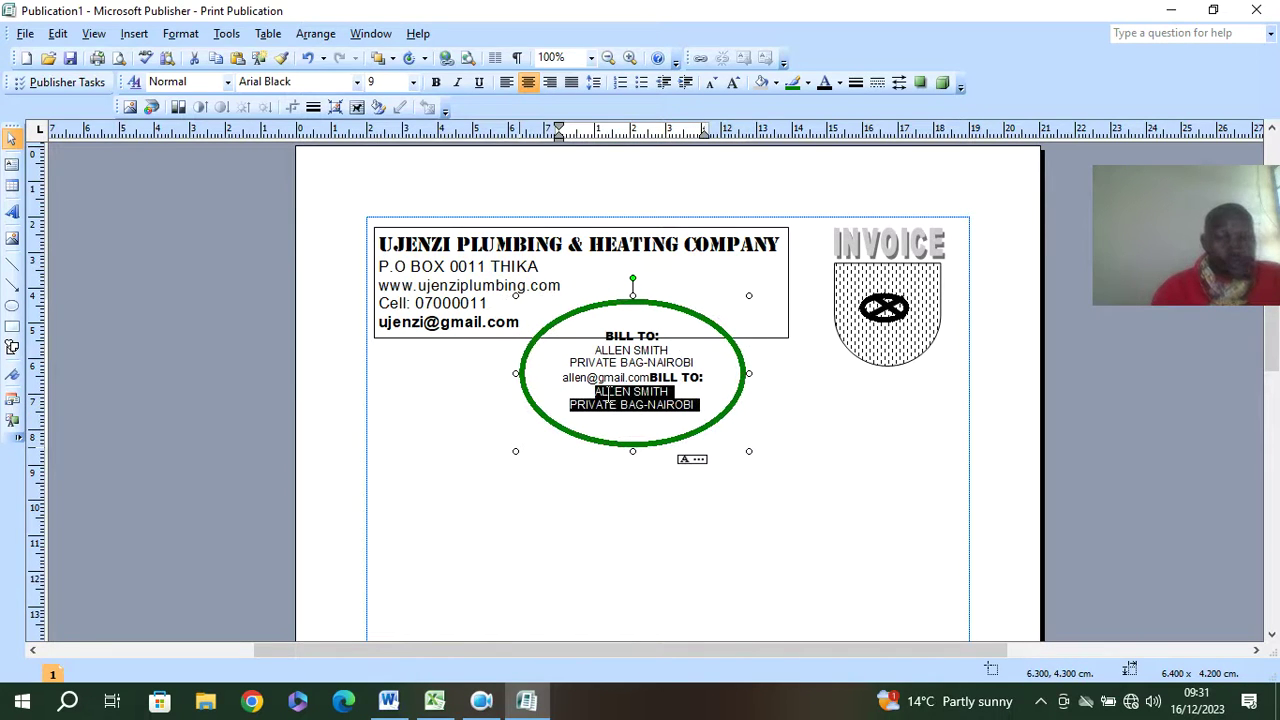
pyautogui.moveTo(607, 394); pyautogui.dragTo(645, 378)
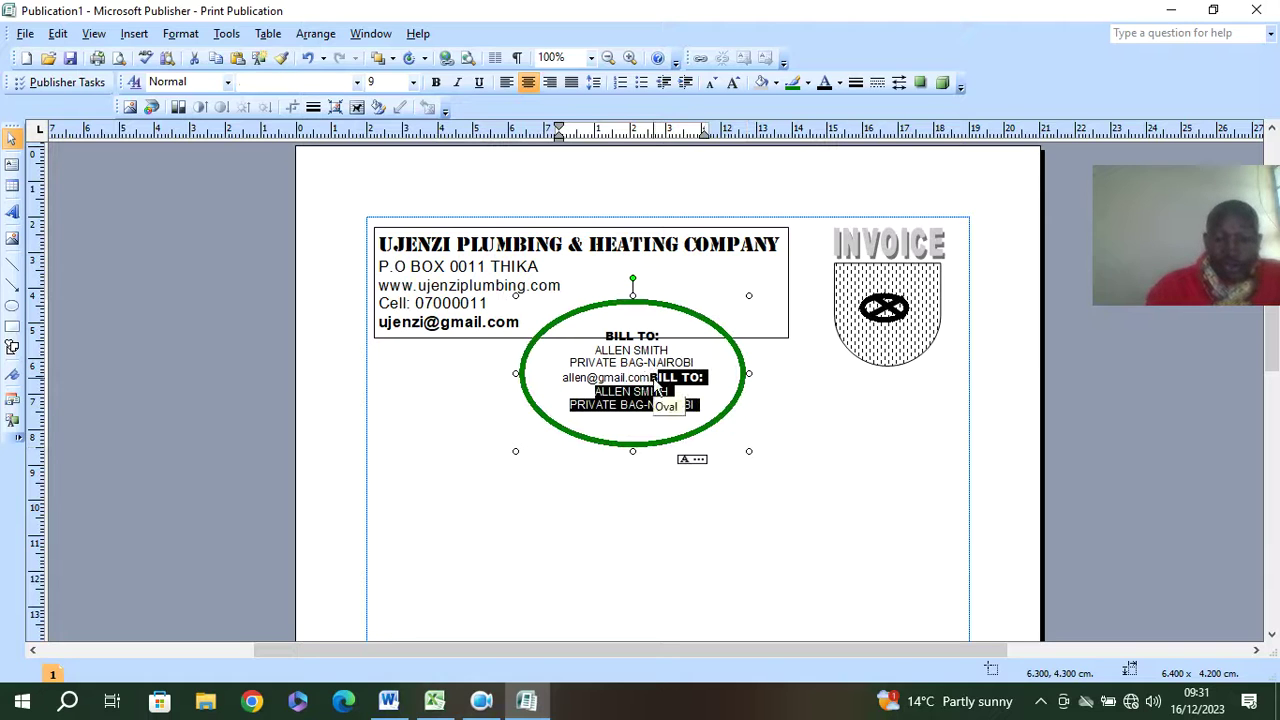
pyautogui.hotkey('ctrl', 'v')
pyautogui.press('Delete')
pyautogui.press('Delete')
pyautogui.press('Delete')
pyautogui.press('Delete')
pyautogui.press('Delete')
pyautogui.press('Delete')
pyautogui.press('Delete')
pyautogui.press('Delete')
pyautogui.press('Delete')
pyautogui.press('Delete')
pyautogui.press('Delete')
pyautogui.press('Delete')
pyautogui.press('Delete')
pyautogui.press('Delete')
pyautogui.press('Delete')
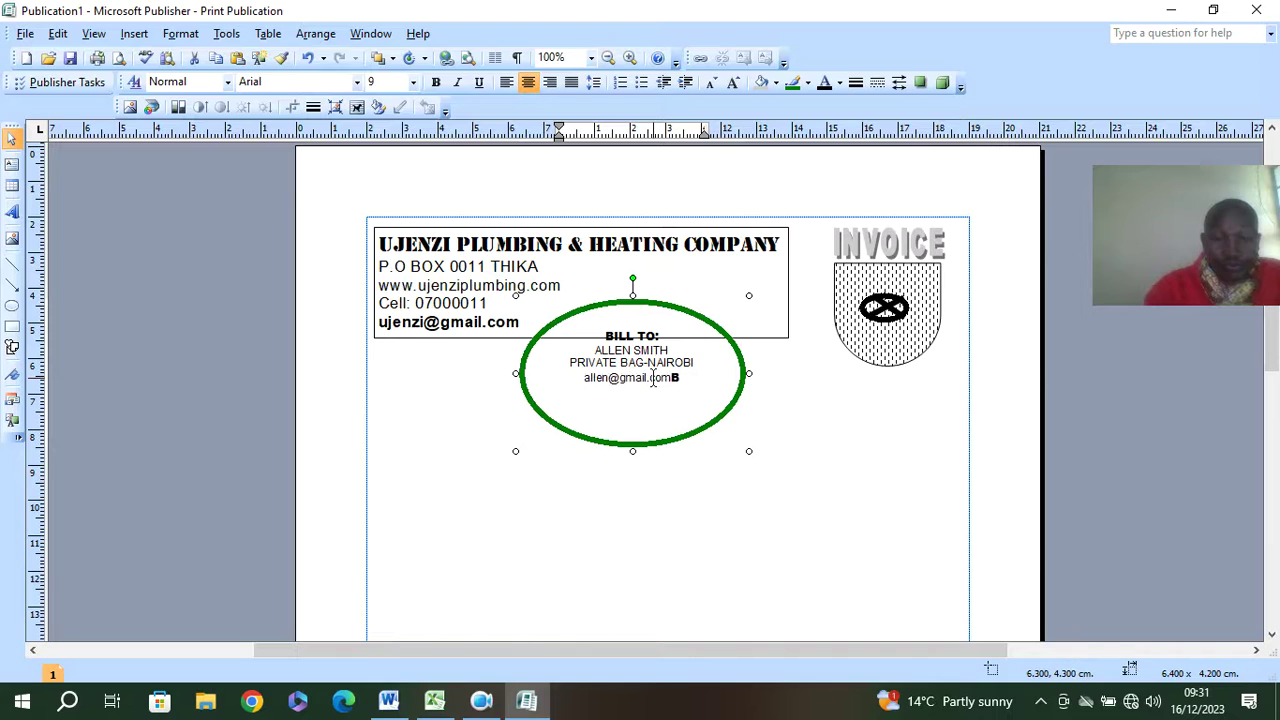
pyautogui.press('Delete')
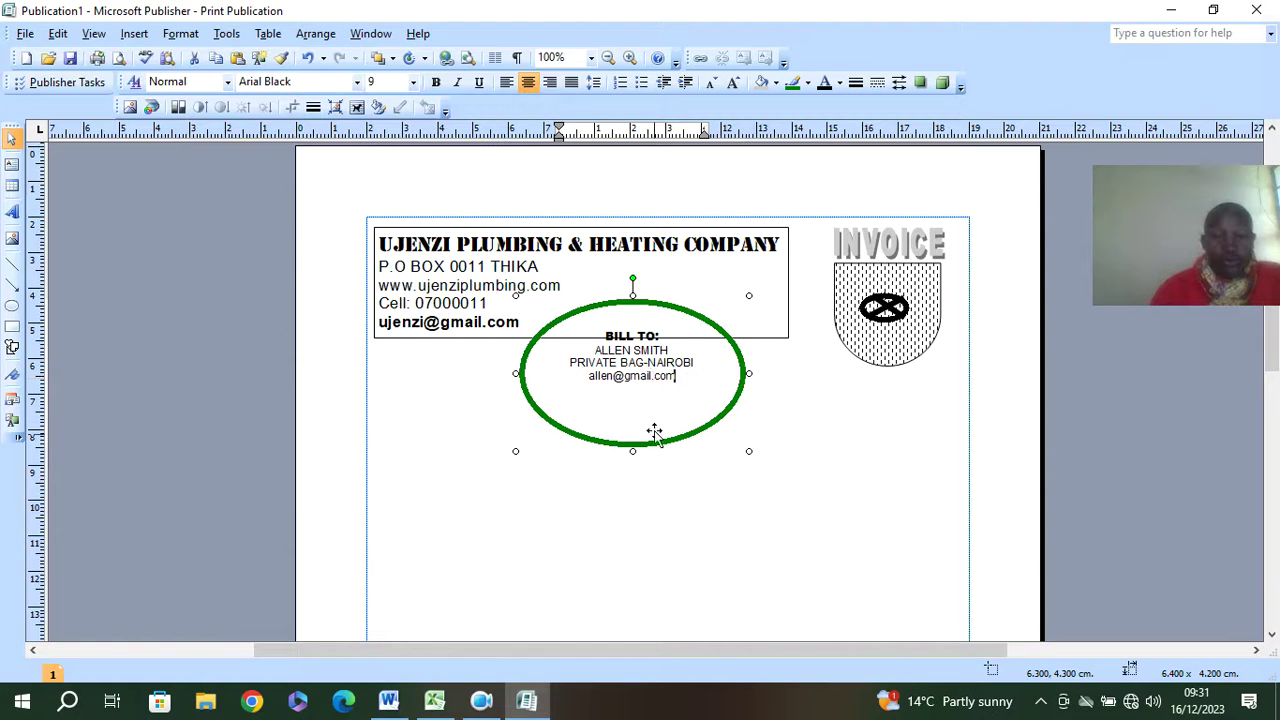
# Step: Shorten the ellipse to about 3.1 cm high and move it so its upper edge just overlaps the company box's lower edge
pyautogui.moveTo(633, 452); pyautogui.dragTo(634, 410)
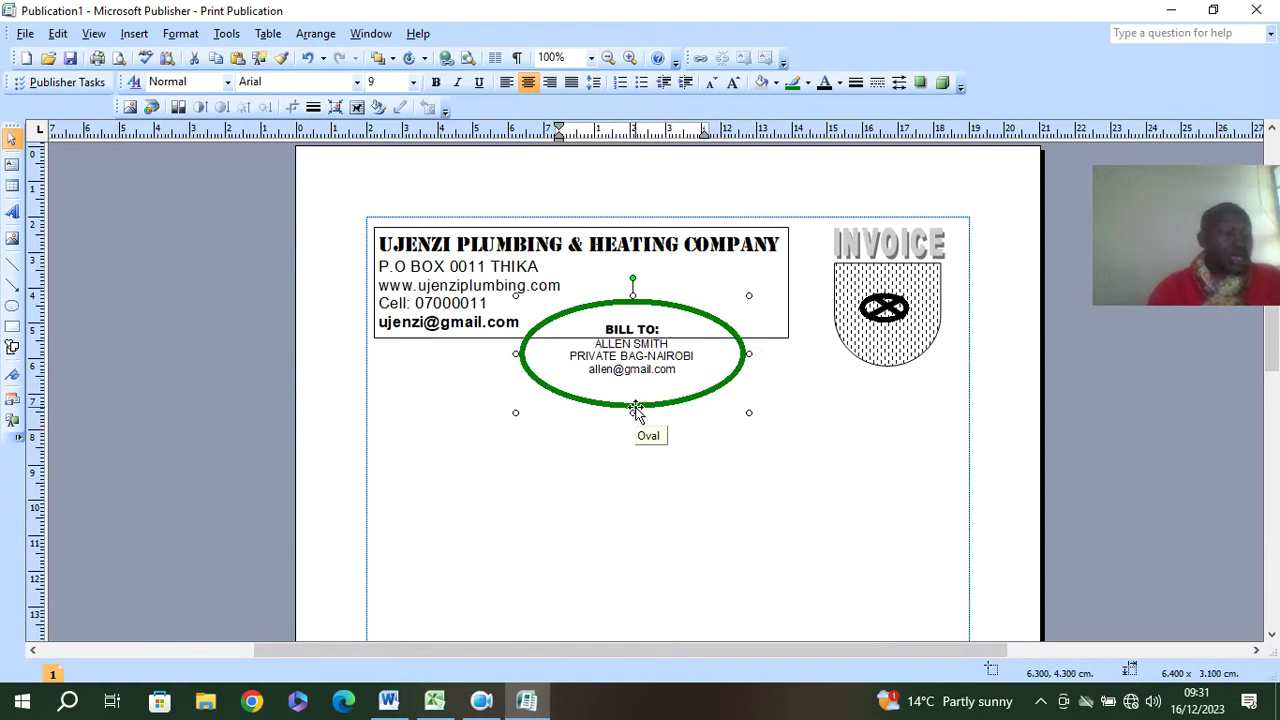
pyautogui.moveTo(672, 305); pyautogui.dragTo(643, 328)
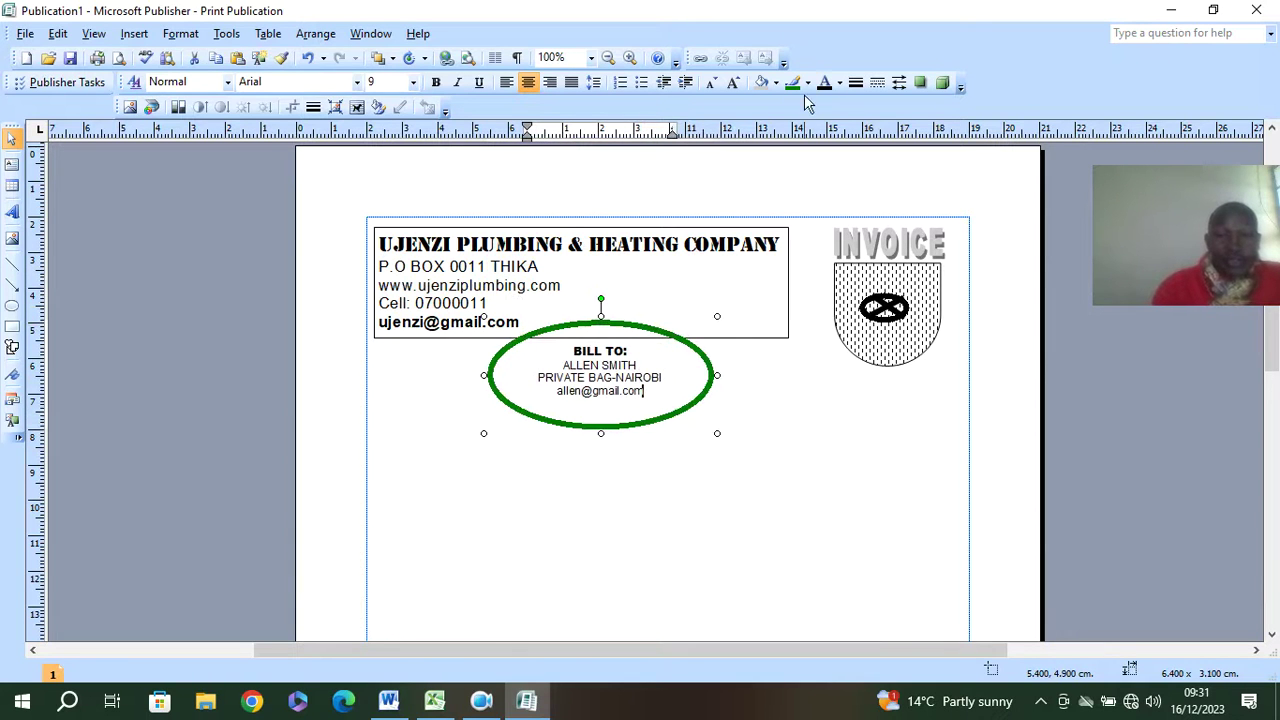
# Step: Bring the BILL TO ellipse to the front and send the company details box to the back
pyautogui.click(304, 36)
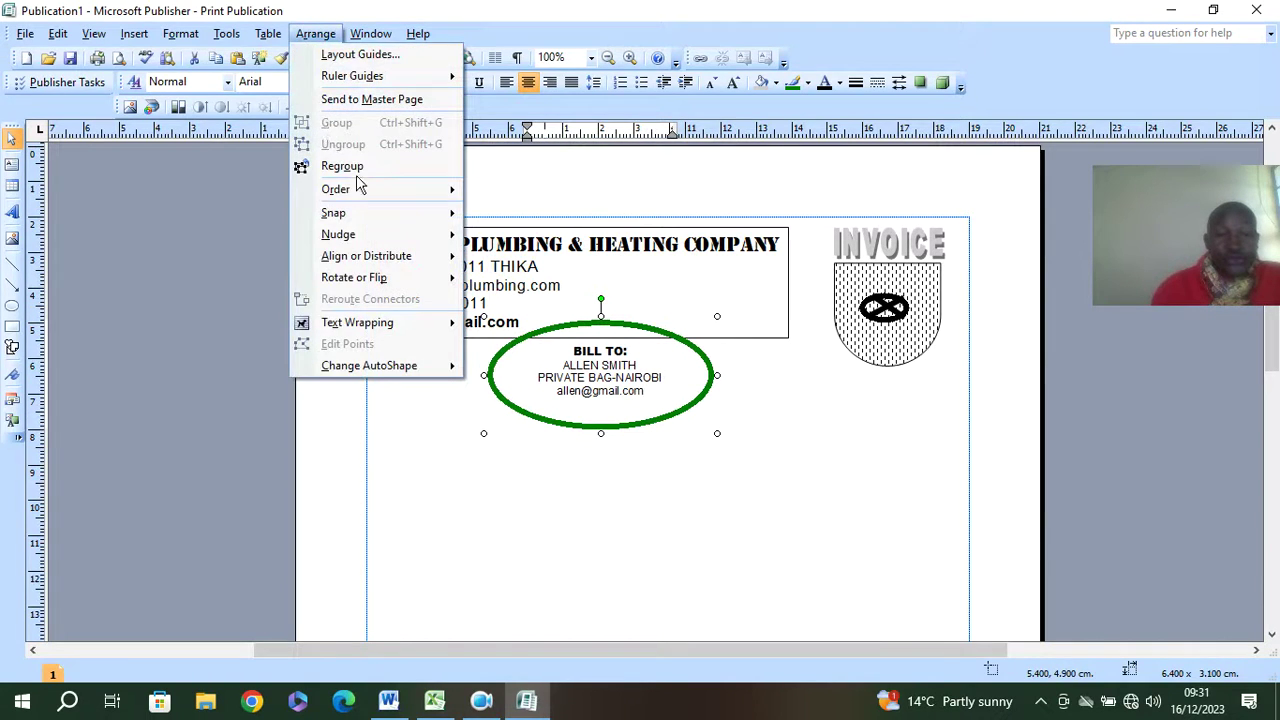
pyautogui.moveTo(371, 189)
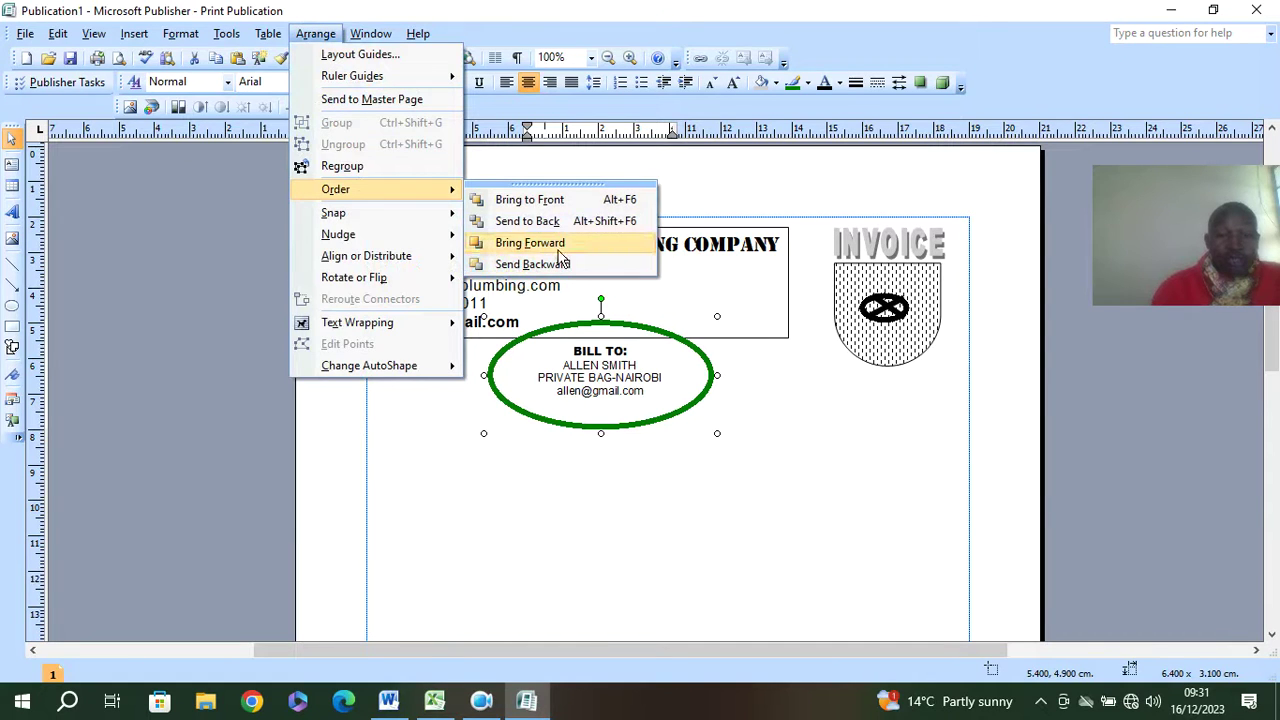
pyautogui.click(568, 206)
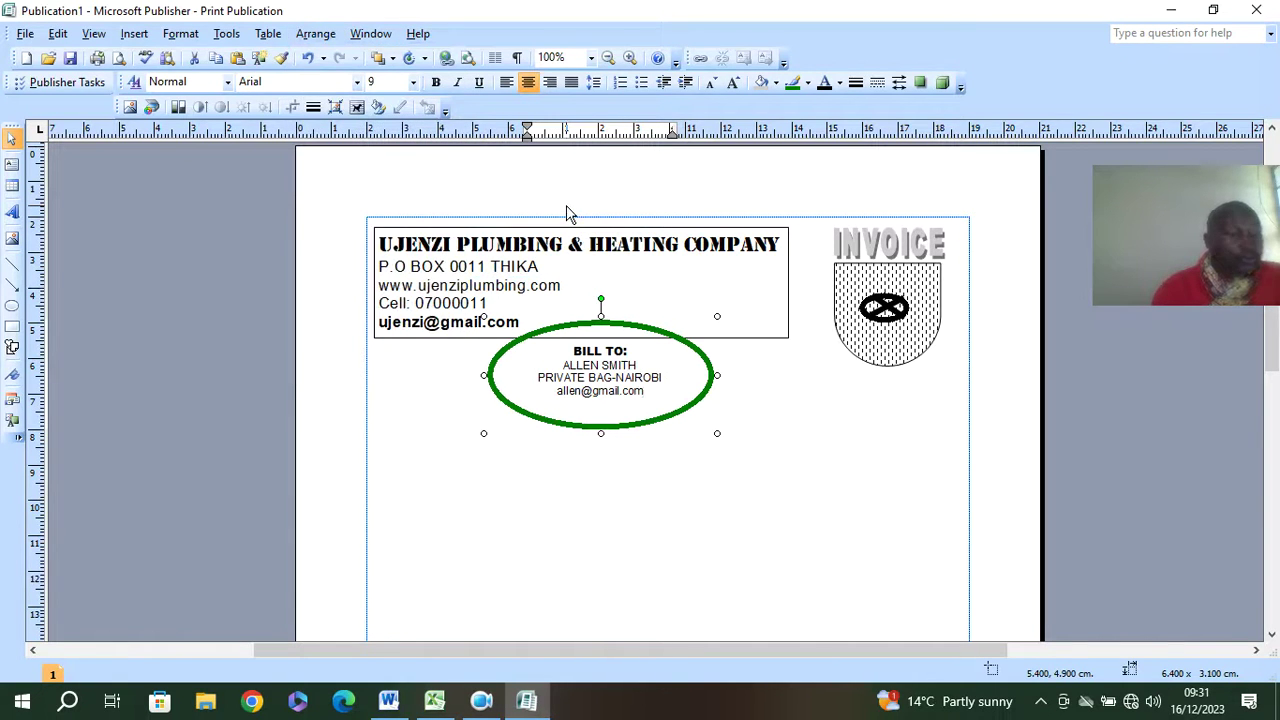
pyautogui.click(751, 336)
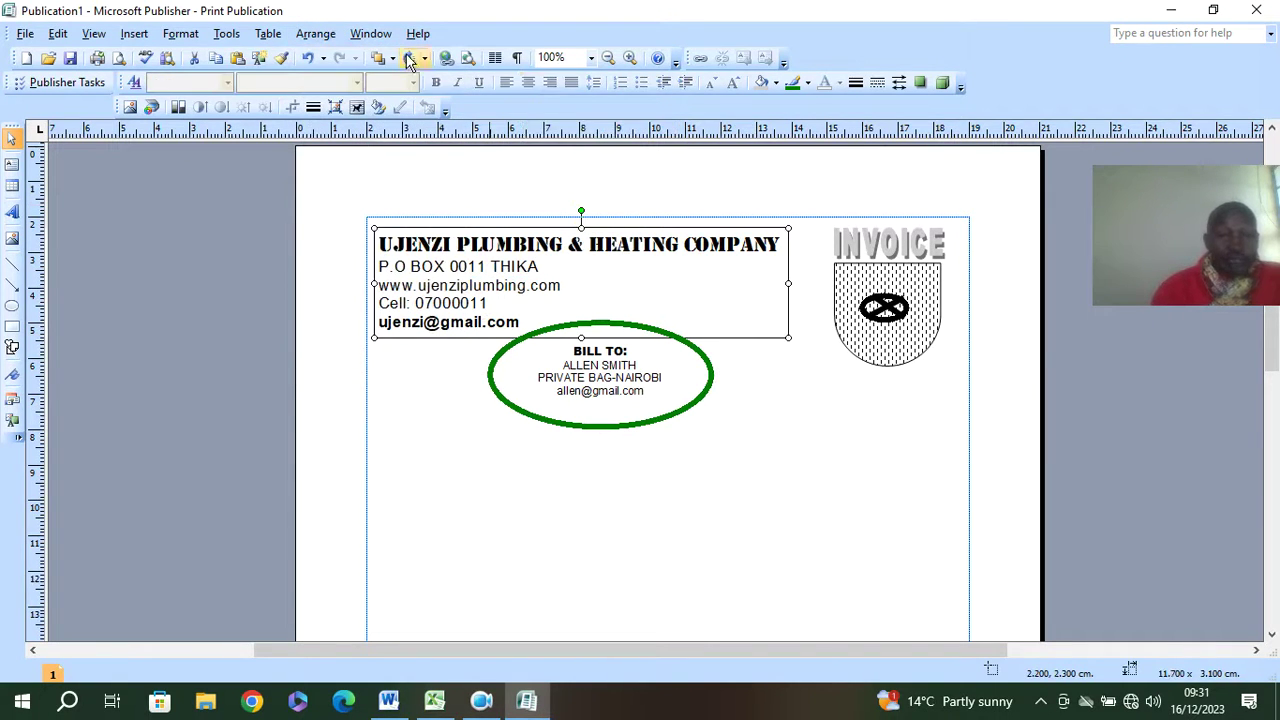
pyautogui.click(315, 33)
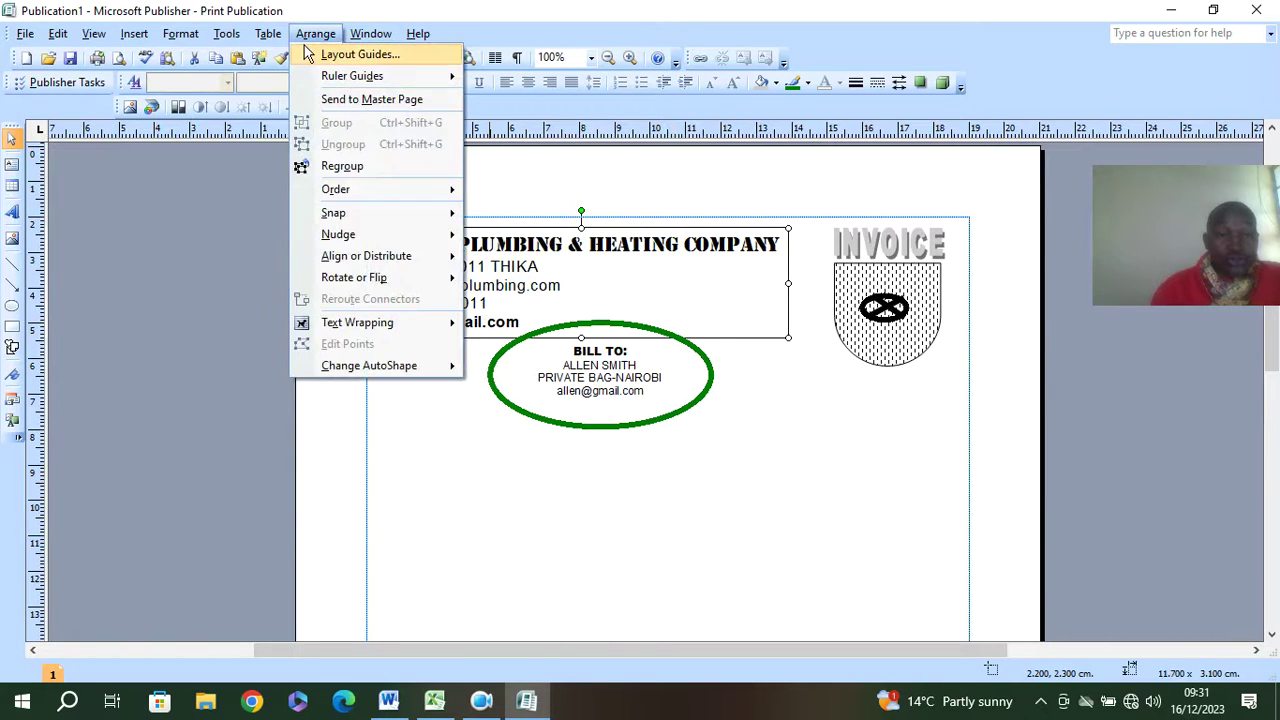
pyautogui.moveTo(392, 191)
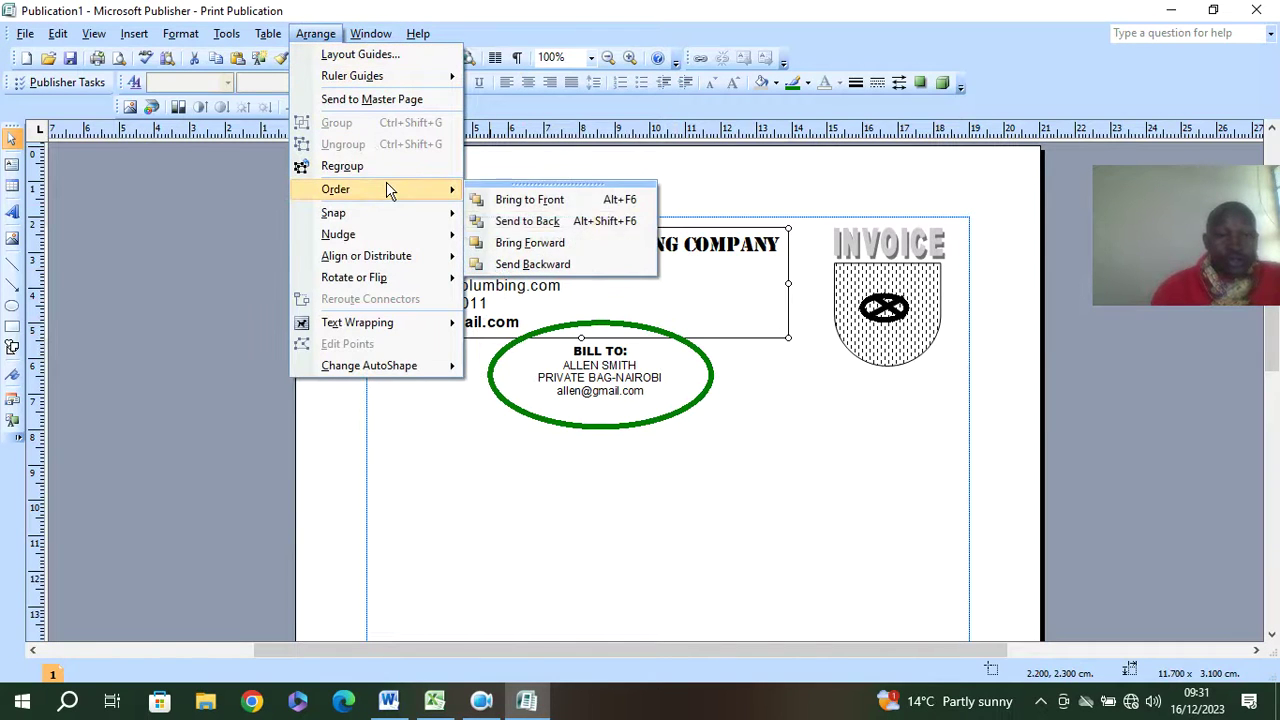
pyautogui.click(553, 221)
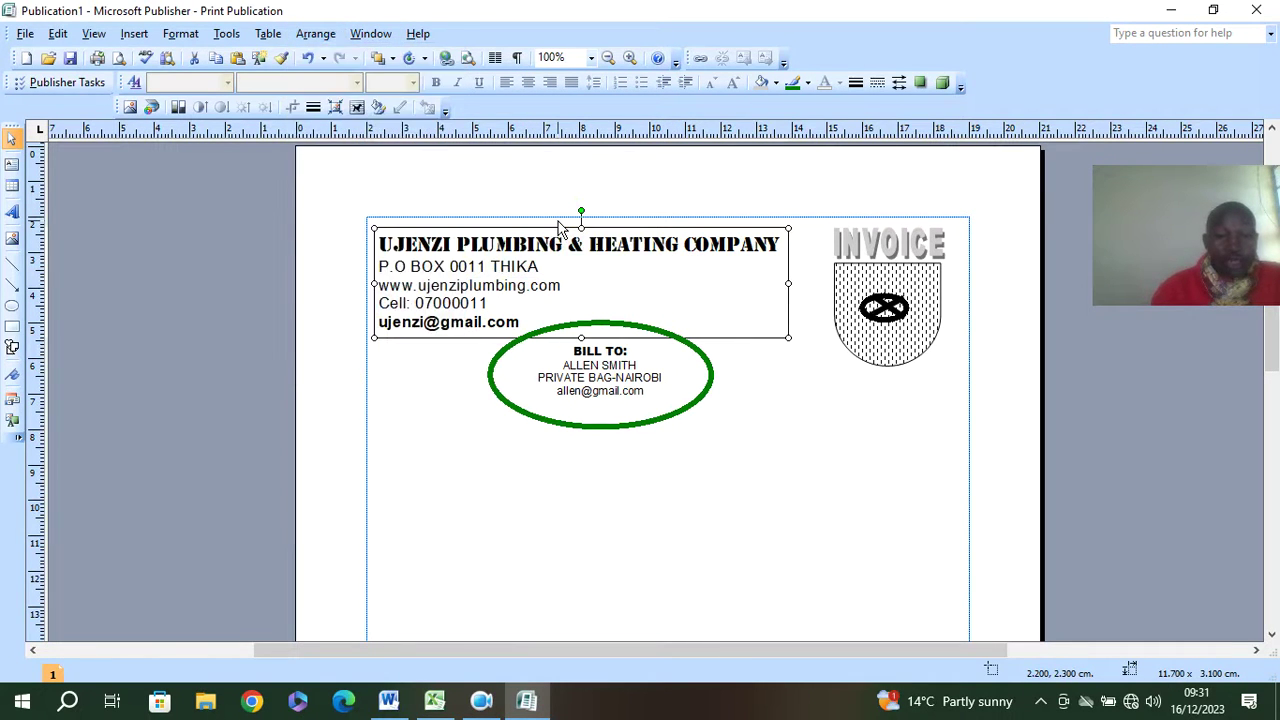
# Step: Bring the ellipse forward one level and send the company details box to the back again
pyautogui.click(622, 335)
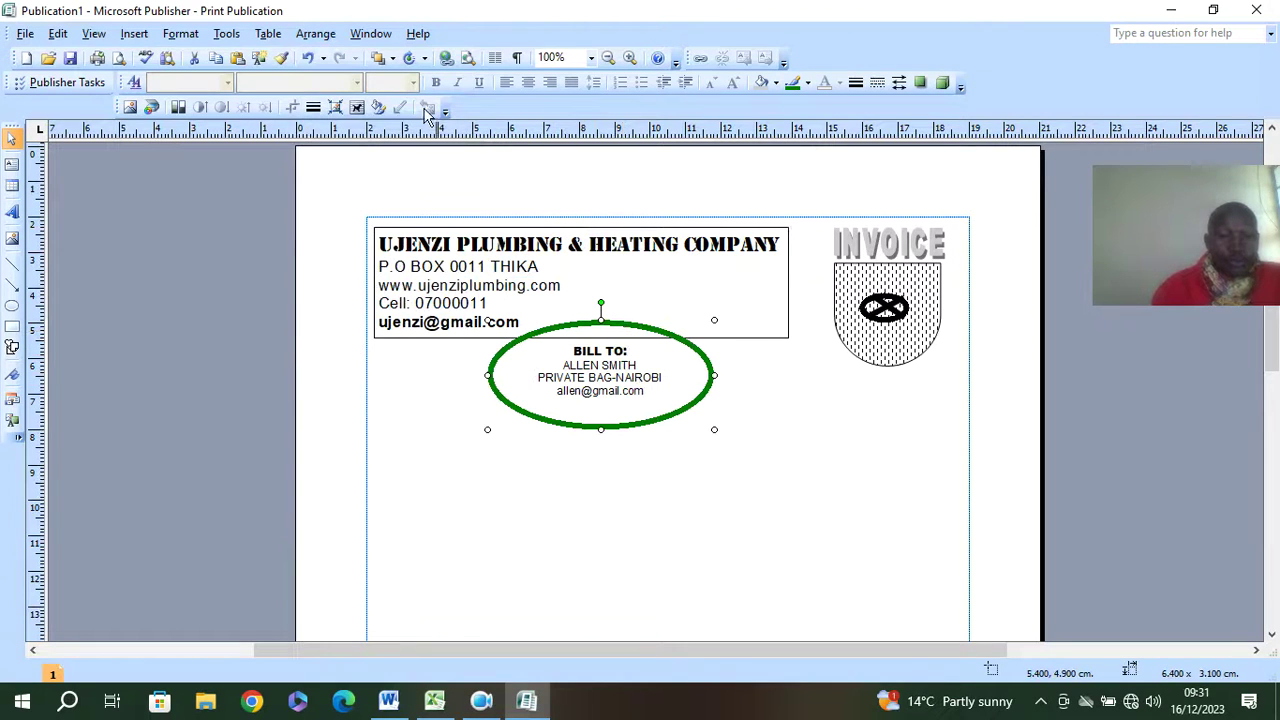
pyautogui.click(437, 339)
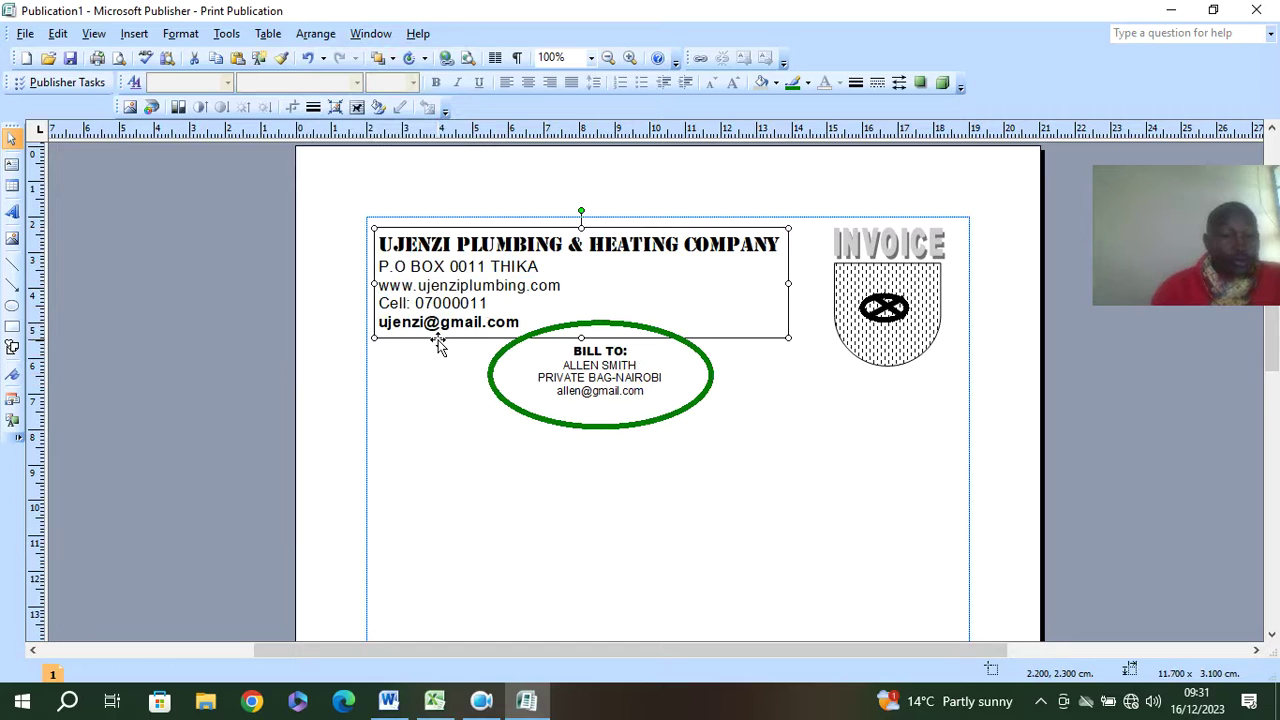
pyautogui.click(620, 325)
pyautogui.click(318, 33)
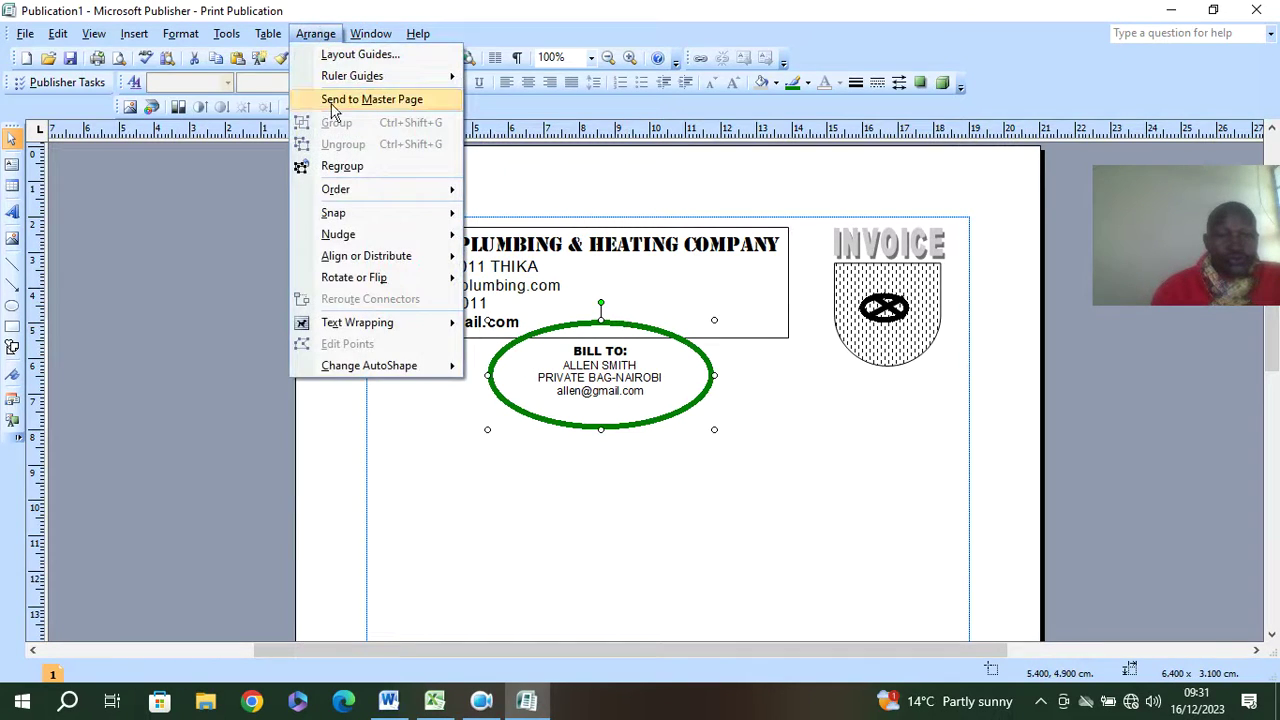
pyautogui.moveTo(398, 191)
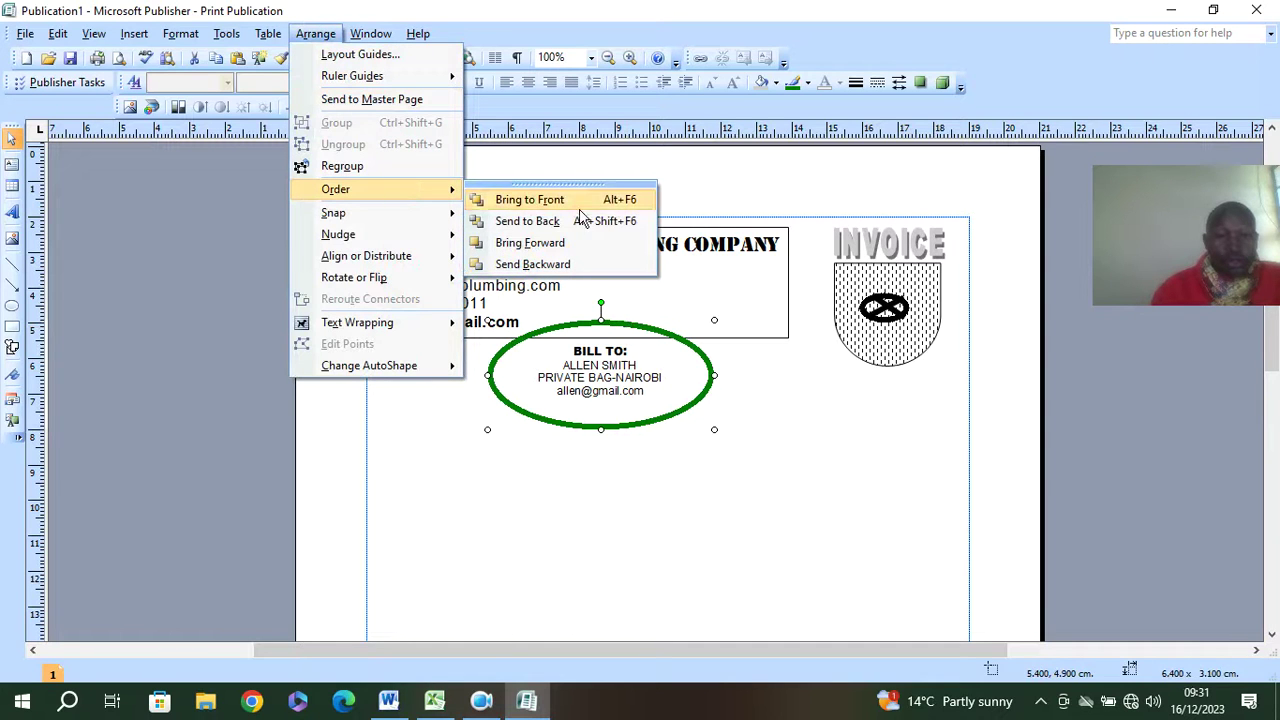
pyautogui.click(530, 243)
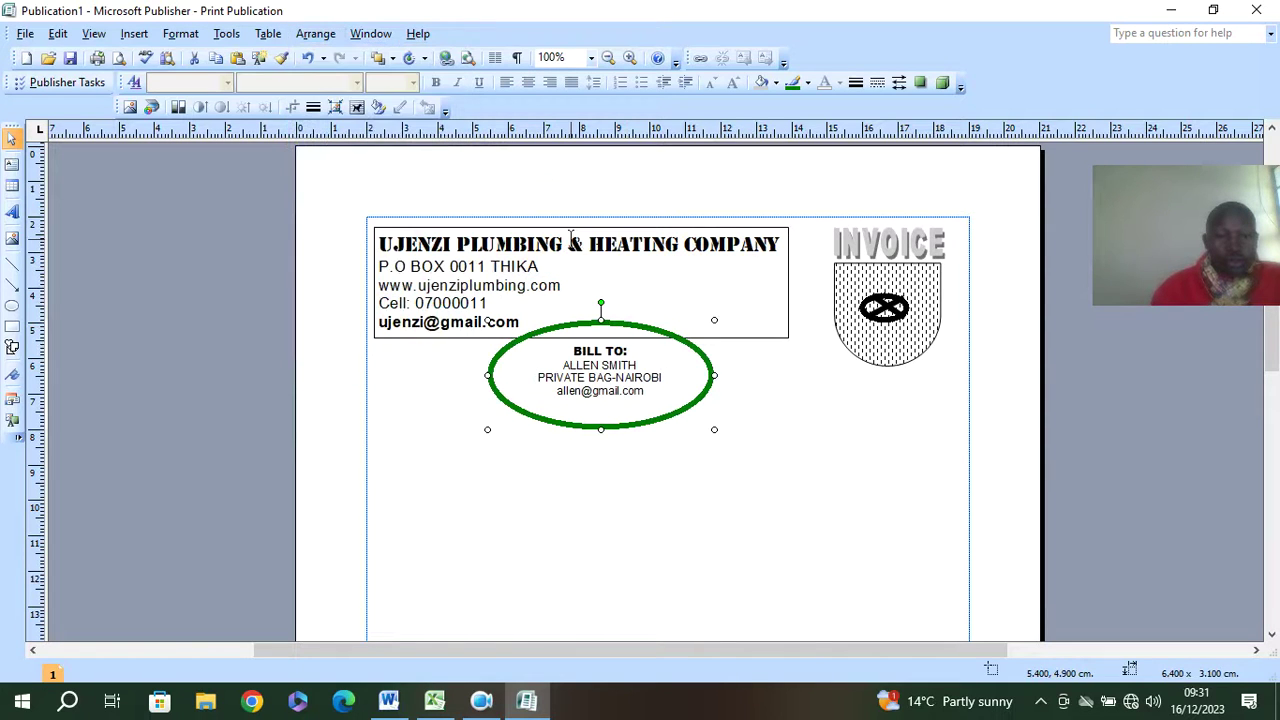
pyautogui.click(745, 336)
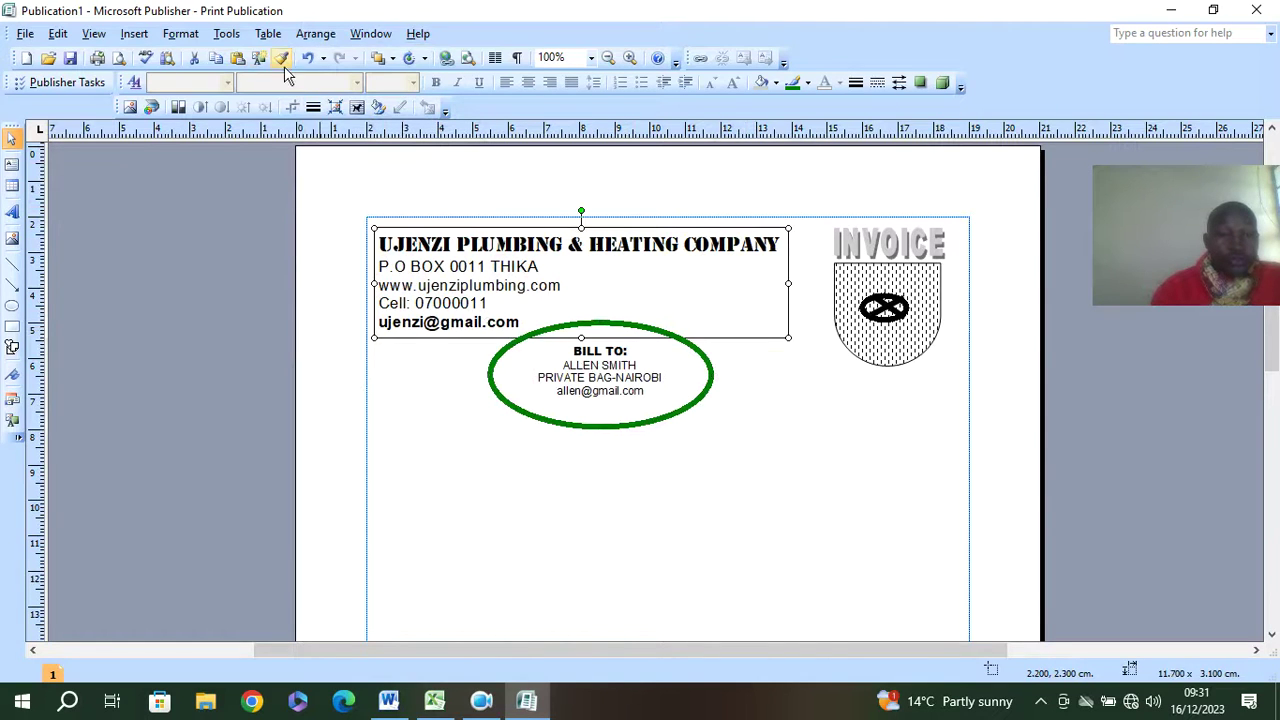
pyautogui.click(315, 33)
pyautogui.moveTo(374, 190)
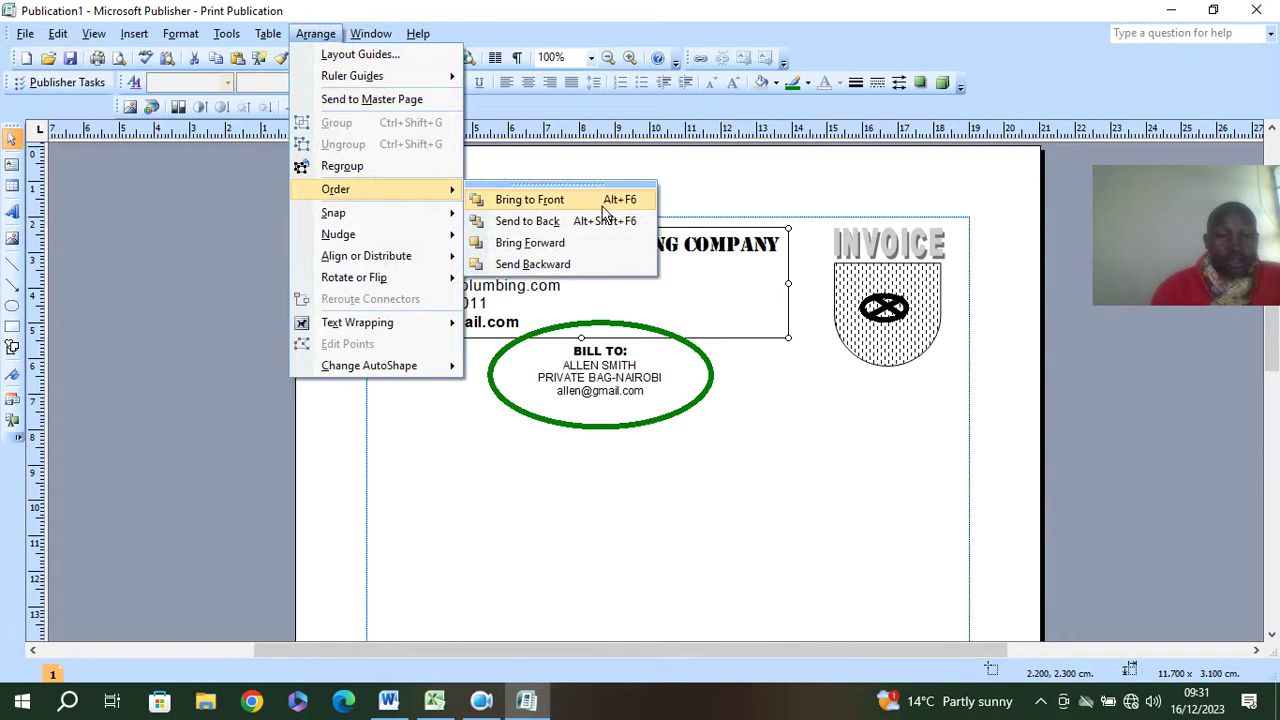
pyautogui.click(561, 218)
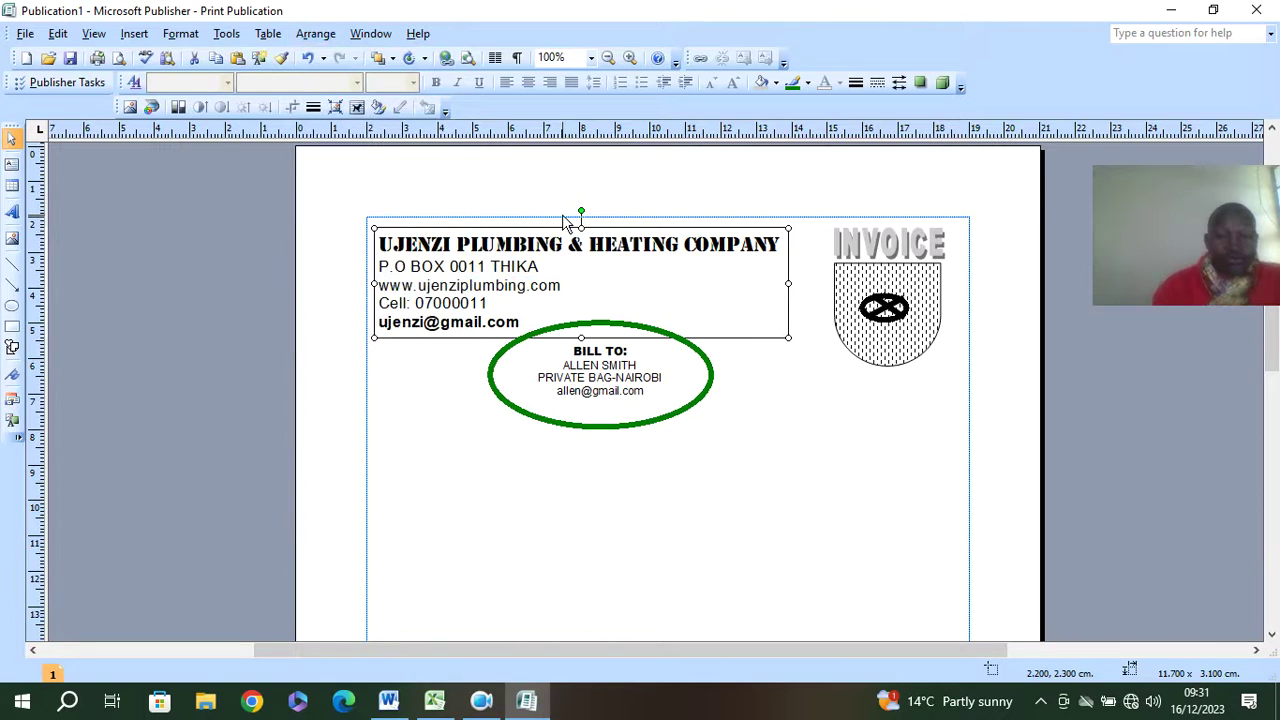
# Step: Check the item table in the Word sample and draw a 4-row, 8-column Publisher table about 15.1 × 13.2 cm below the ellipse
pyautogui.scroll(-3, 417, 406)
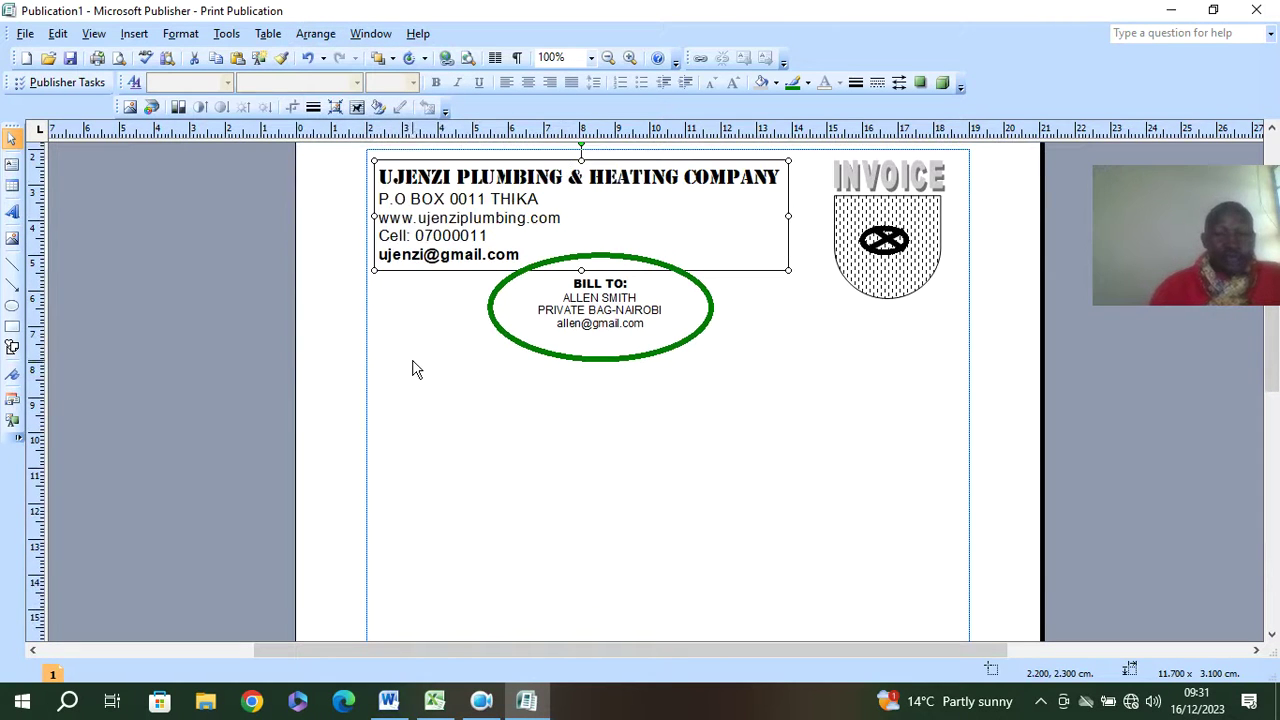
pyautogui.click(389, 701)
pyautogui.scroll(-3, 530, 457)
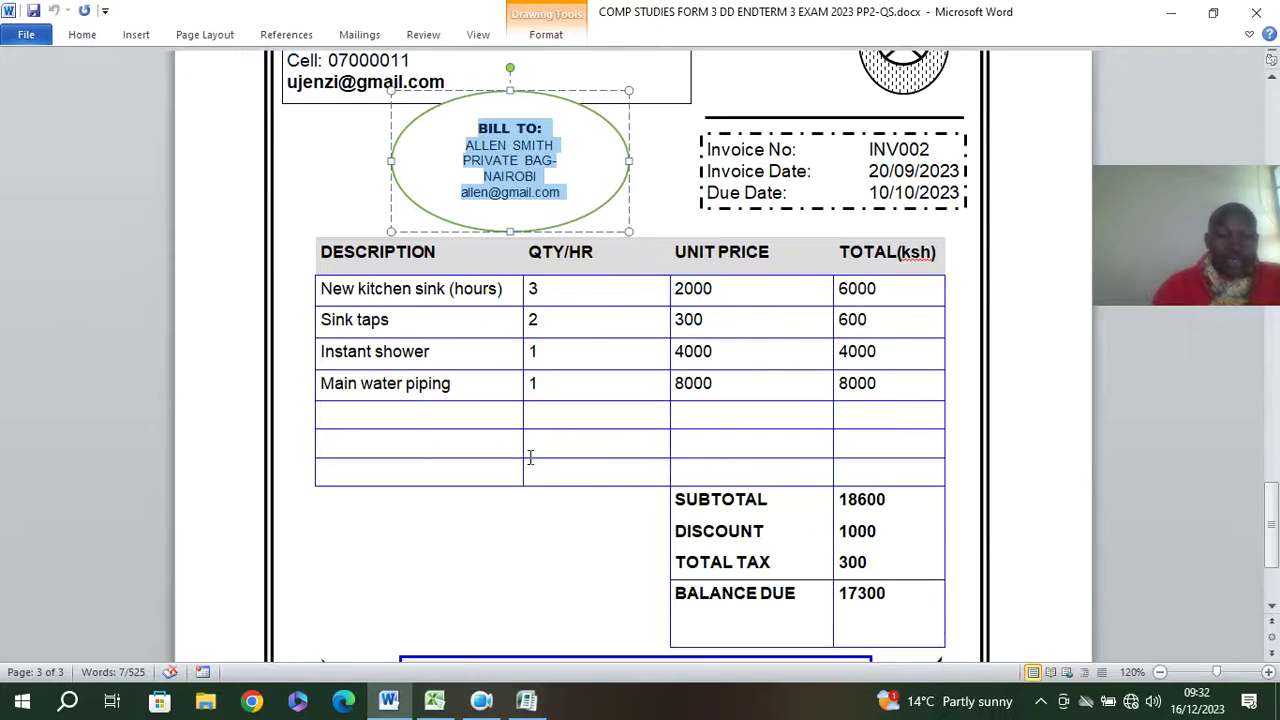
pyautogui.scroll(-1, 580, 425)
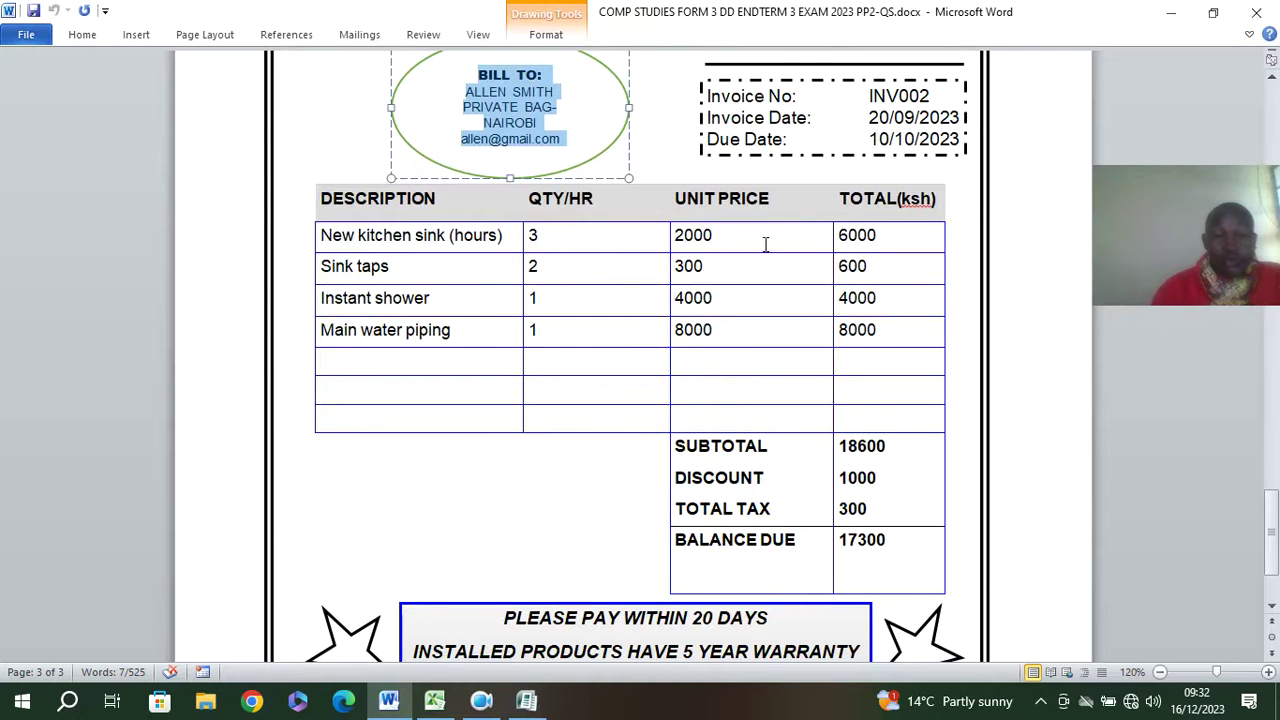
pyautogui.click(526, 700)
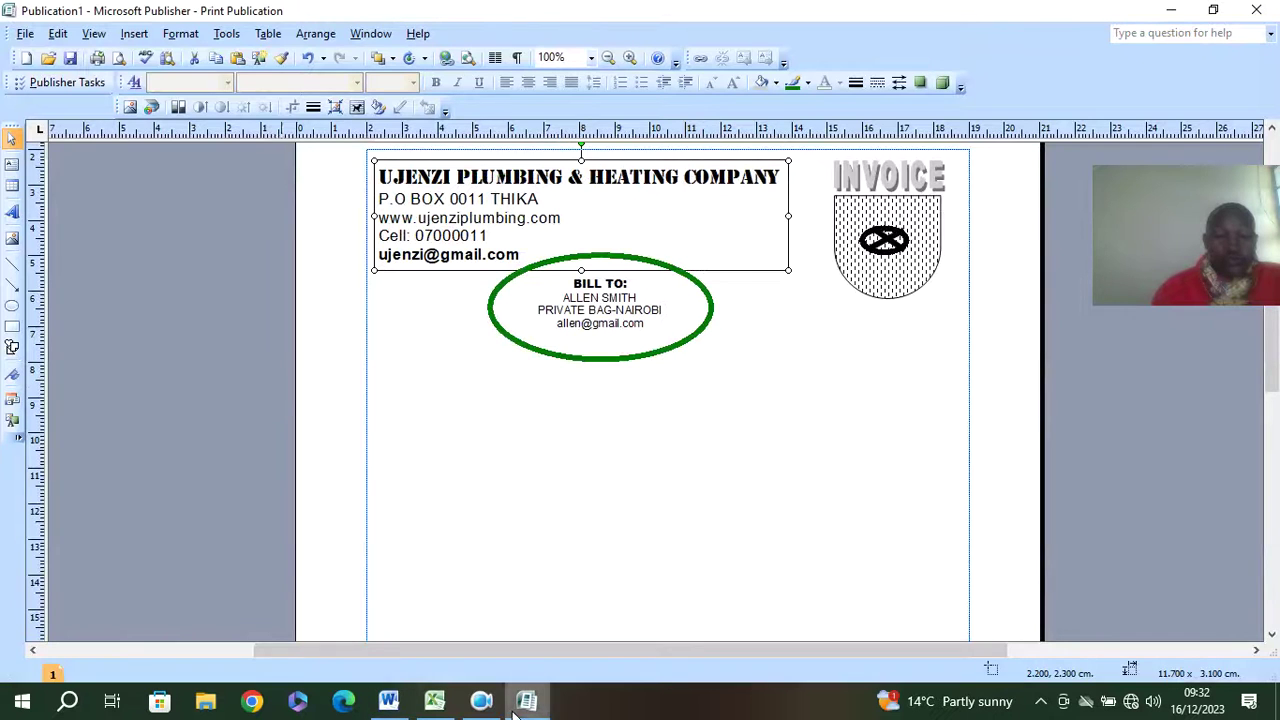
pyautogui.scroll(-1, 20, 250)
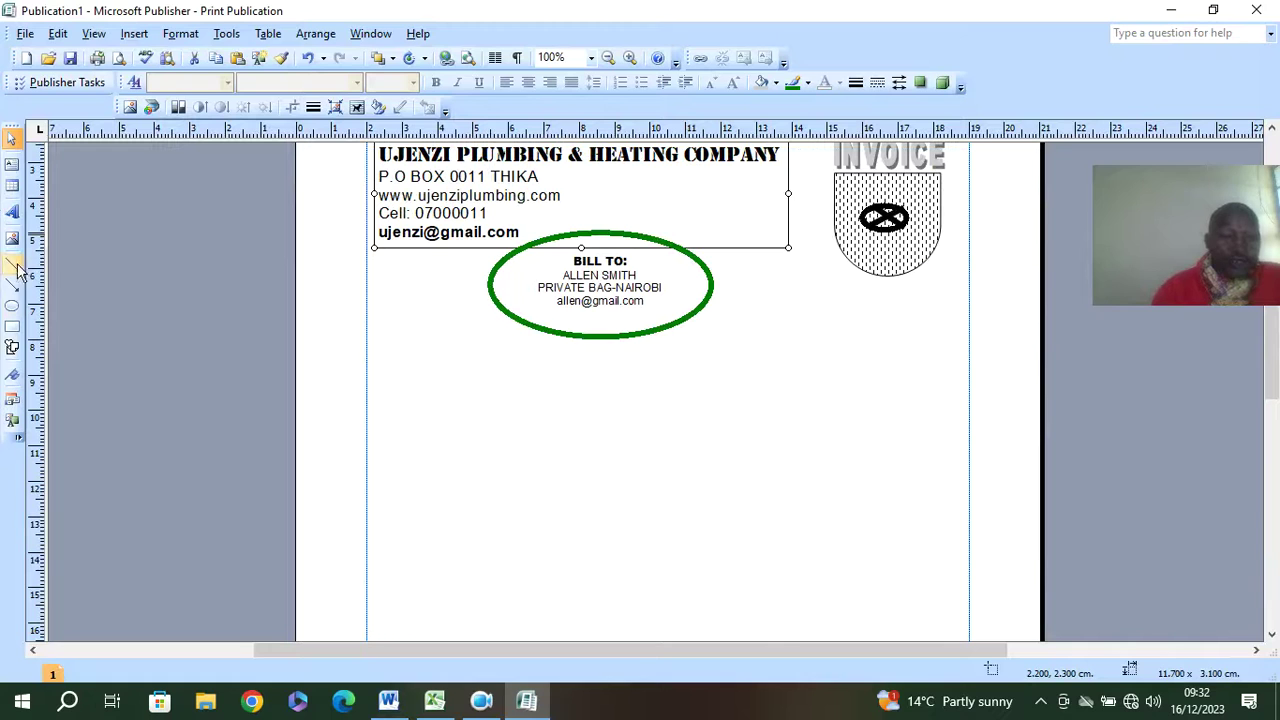
pyautogui.click(12, 186)
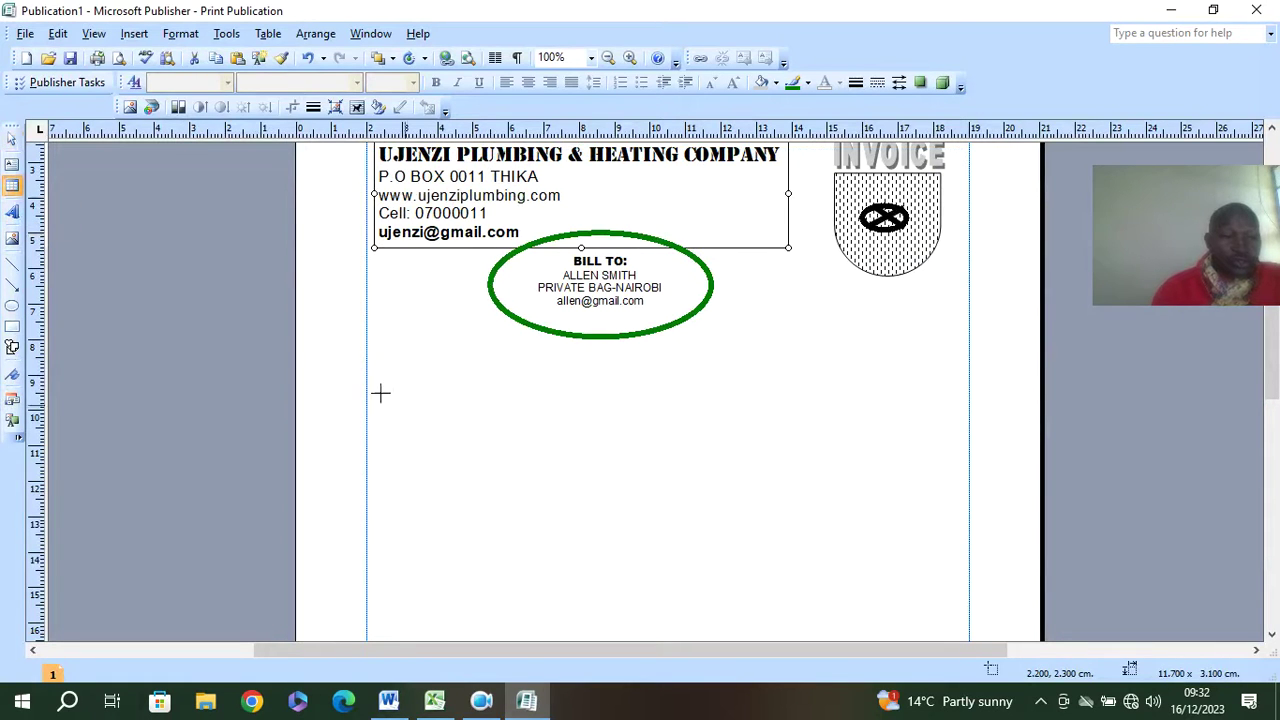
pyautogui.scroll(-5, 395, 330)
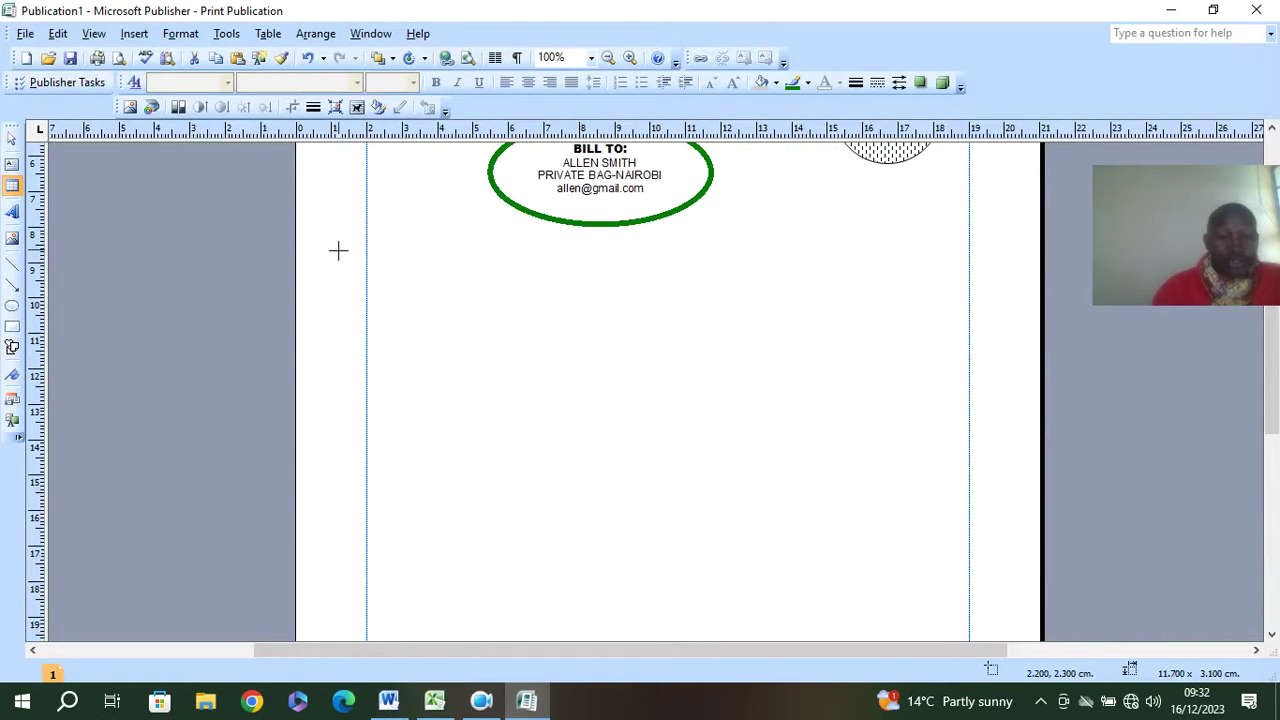
pyautogui.moveTo(791, 542); pyautogui.dragTo(920, 508)
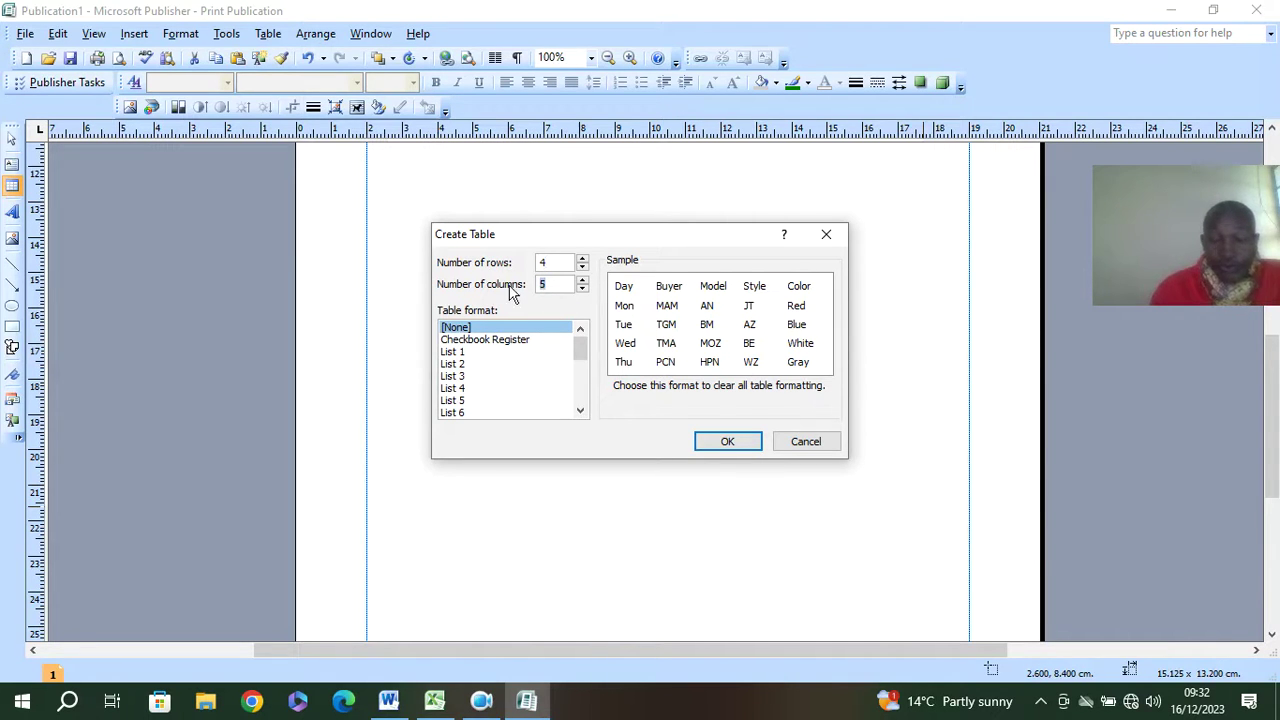
pyautogui.click(706, 440)
pyautogui.scroll(3, 684, 350)
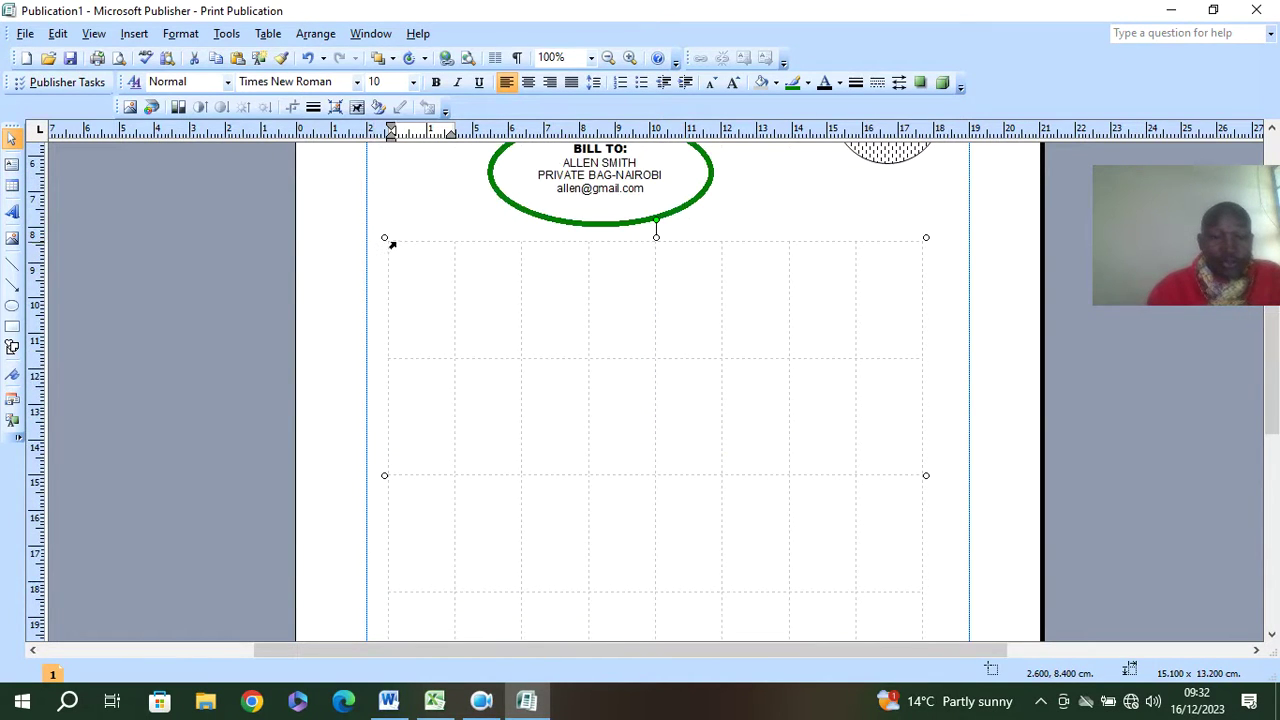
# Step: Apply black grid borders to the whole table and enter DESCRIPTION in its first cell
pyautogui.rightClick(389, 241)
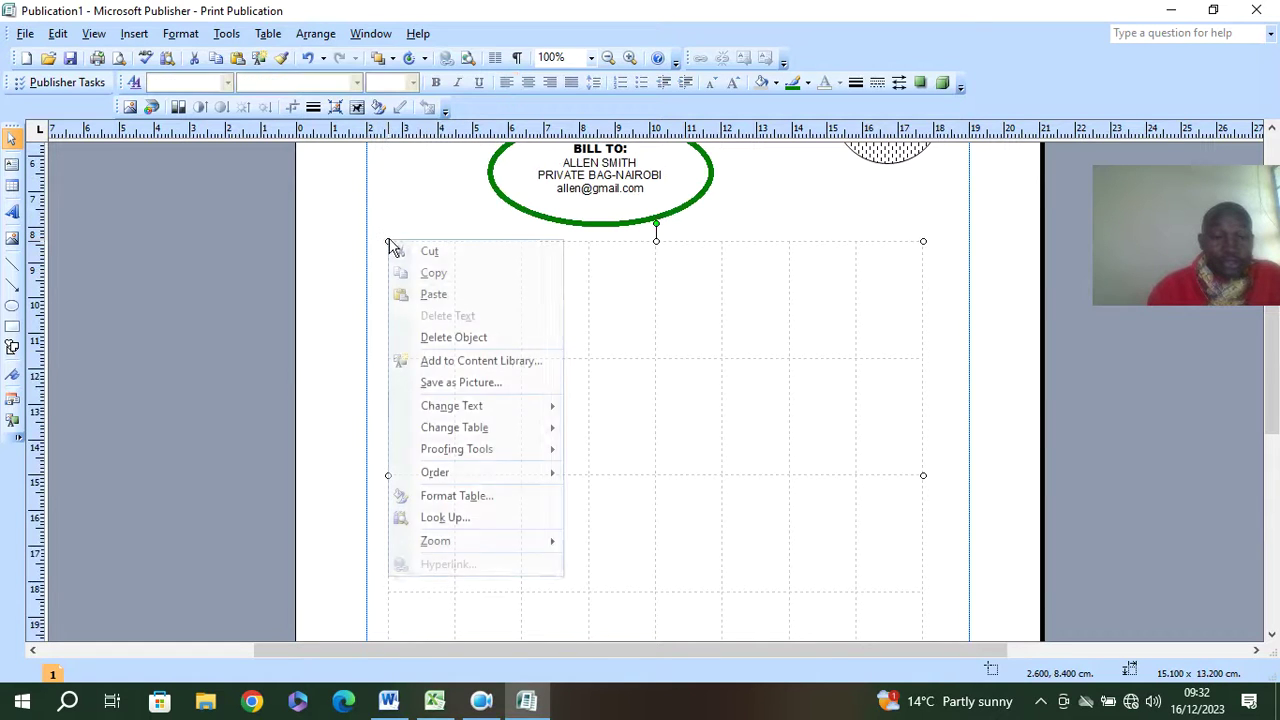
pyautogui.click(466, 496)
pyautogui.click(794, 443)
pyautogui.click(660, 546)
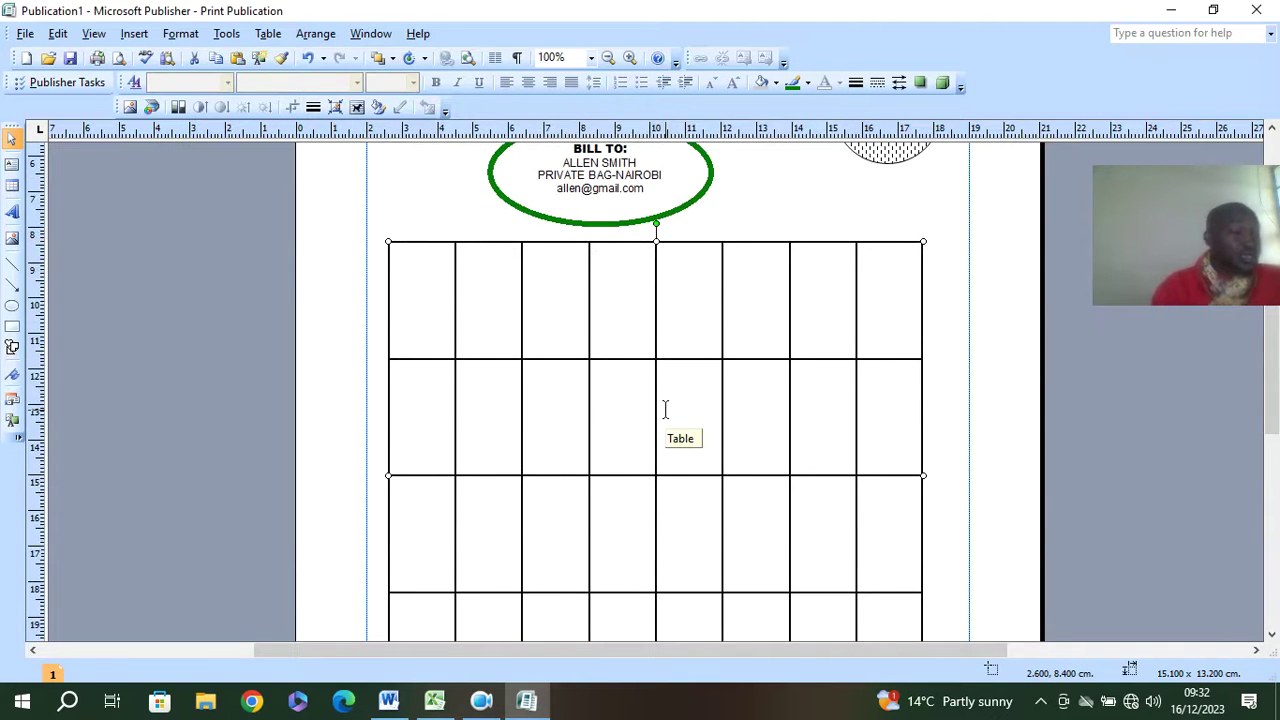
pyautogui.click(397, 290)
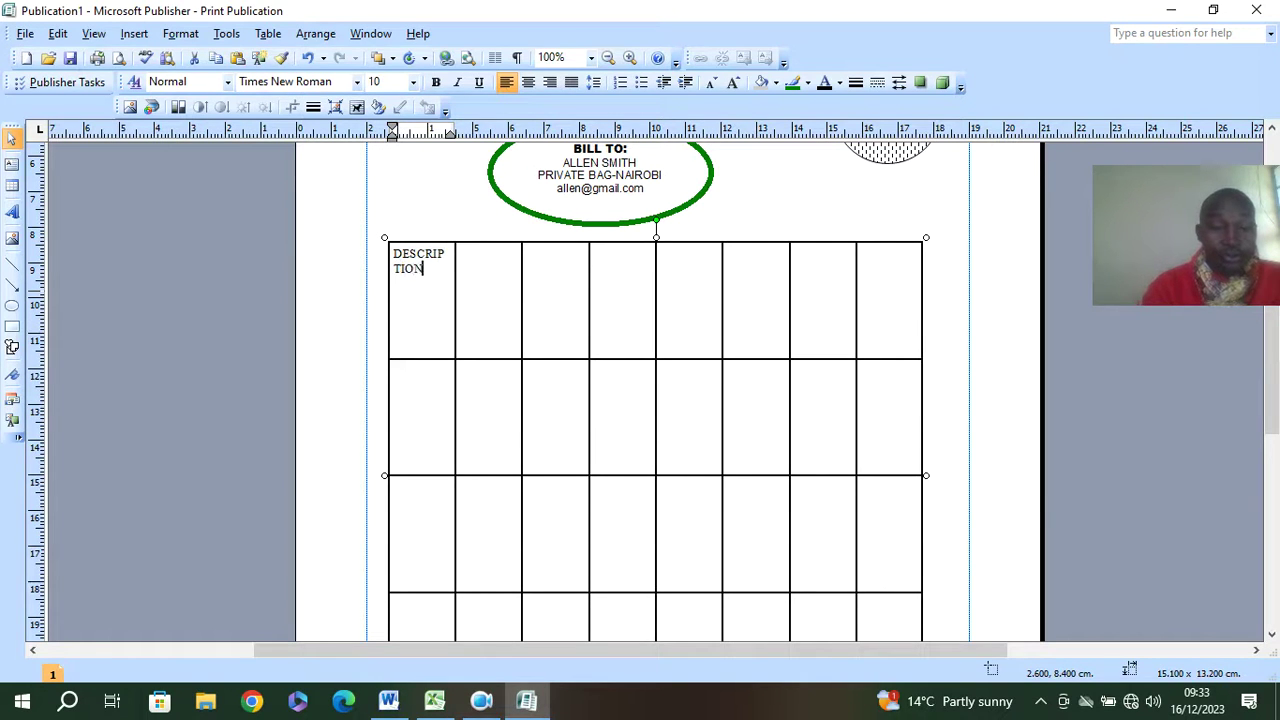
# Step: Enter QTY/HR, UNIT PRICE and TOTAL in the header cells following DESCRIPTION
pyautogui.click(490, 266)
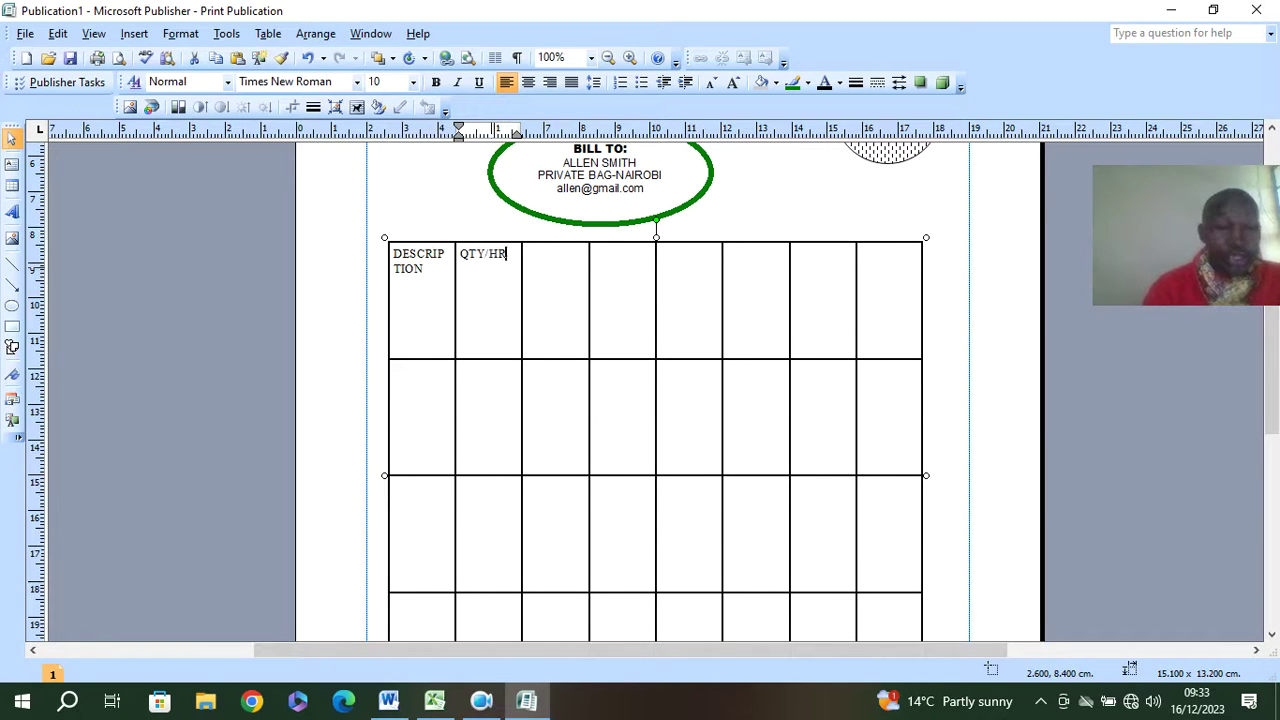
pyautogui.click(547, 273)
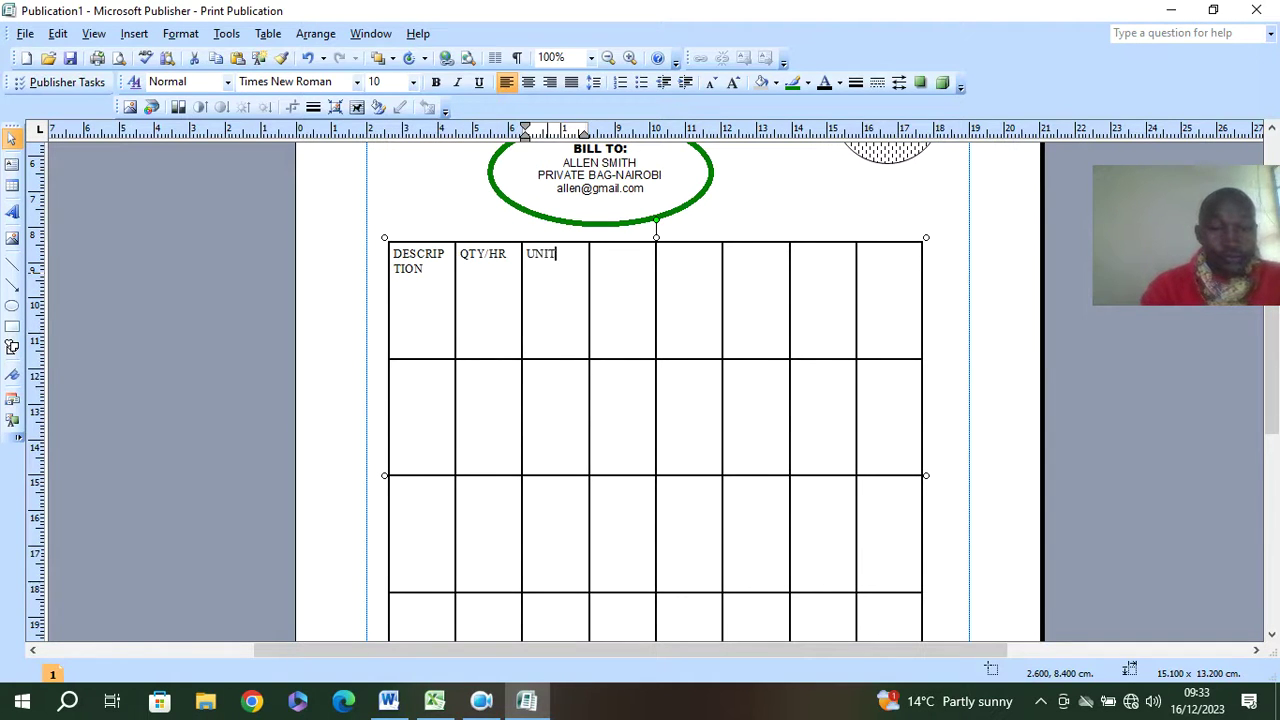
pyautogui.write('UNIT PRICE')
pyautogui.click(645, 287)
pyautogui.write('TOTAL')
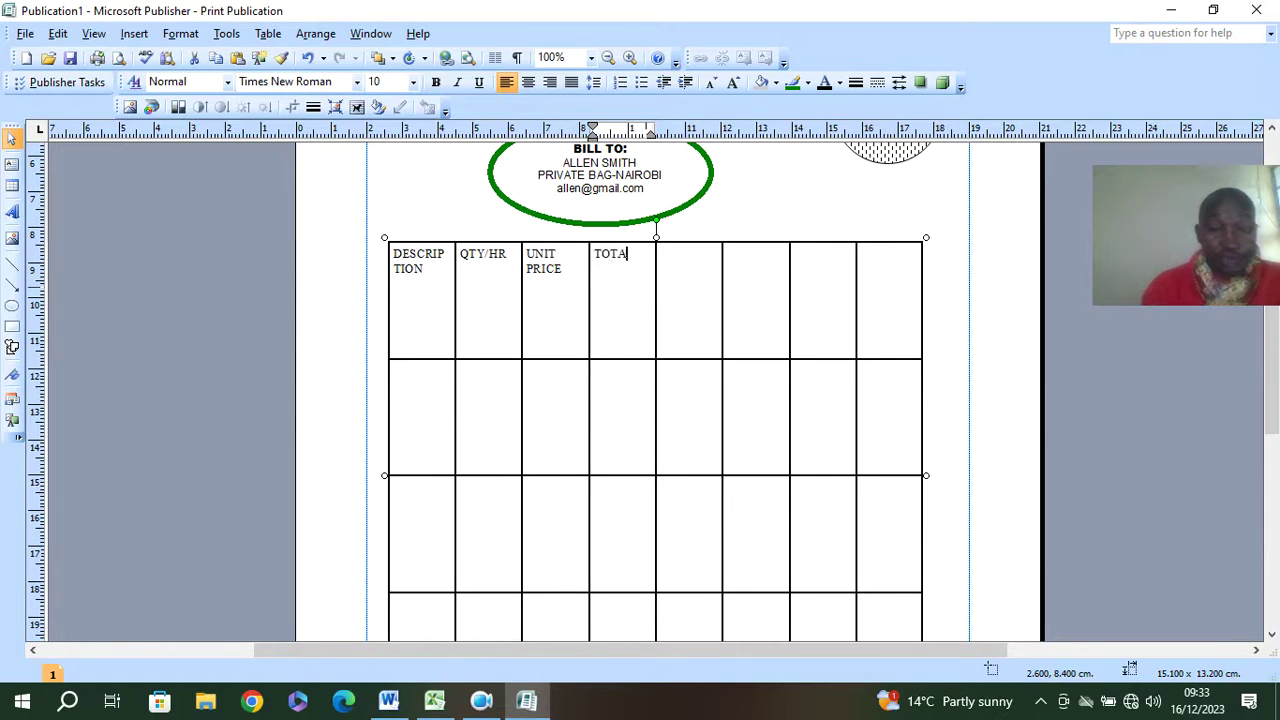
pyautogui.click(694, 243)
pyautogui.moveTo(694, 228); pyautogui.dragTo(882, 223)
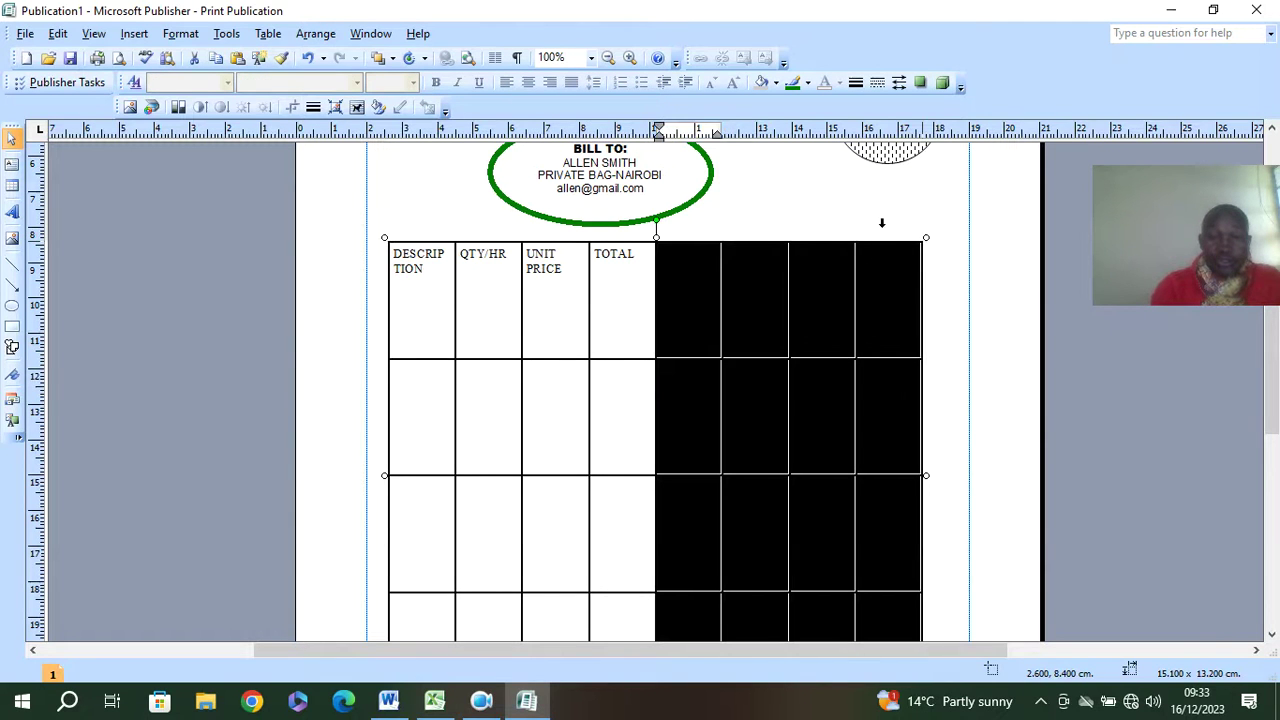
pyautogui.click(825, 232)
pyautogui.rightClick(825, 232)
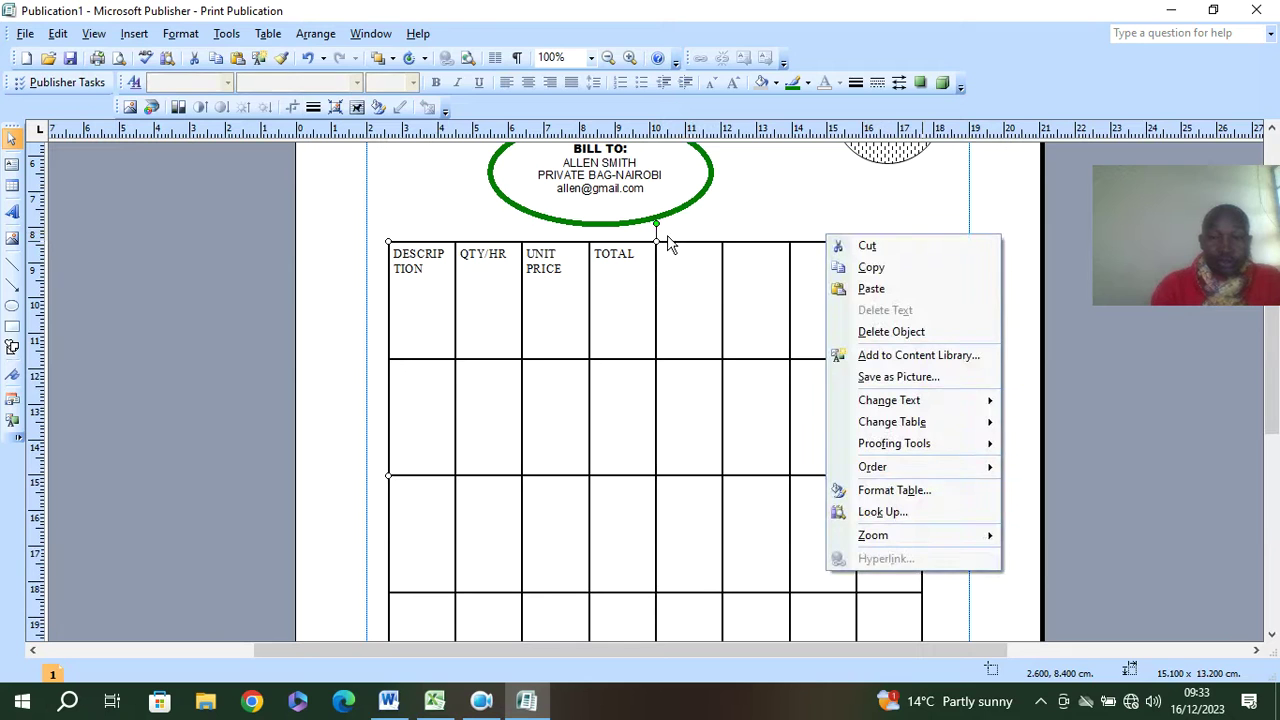
pyautogui.click(712, 248)
pyautogui.rightClick(710, 246)
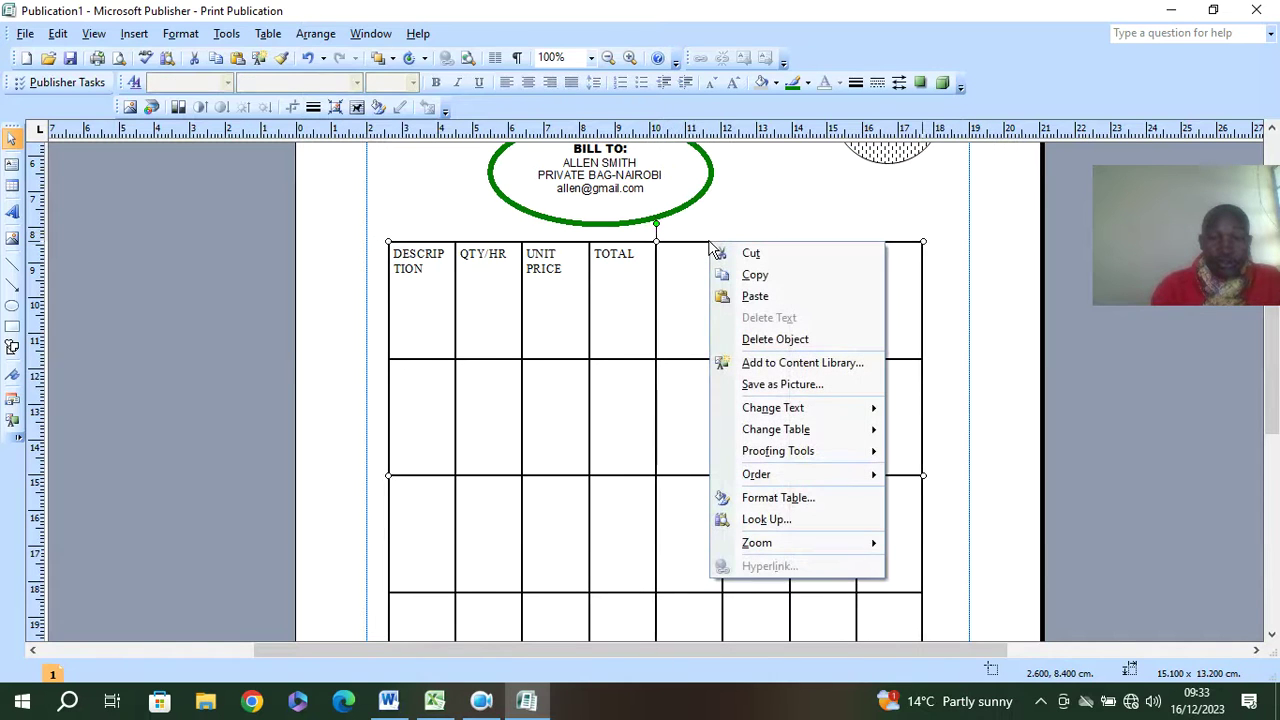
pyautogui.click(893, 252)
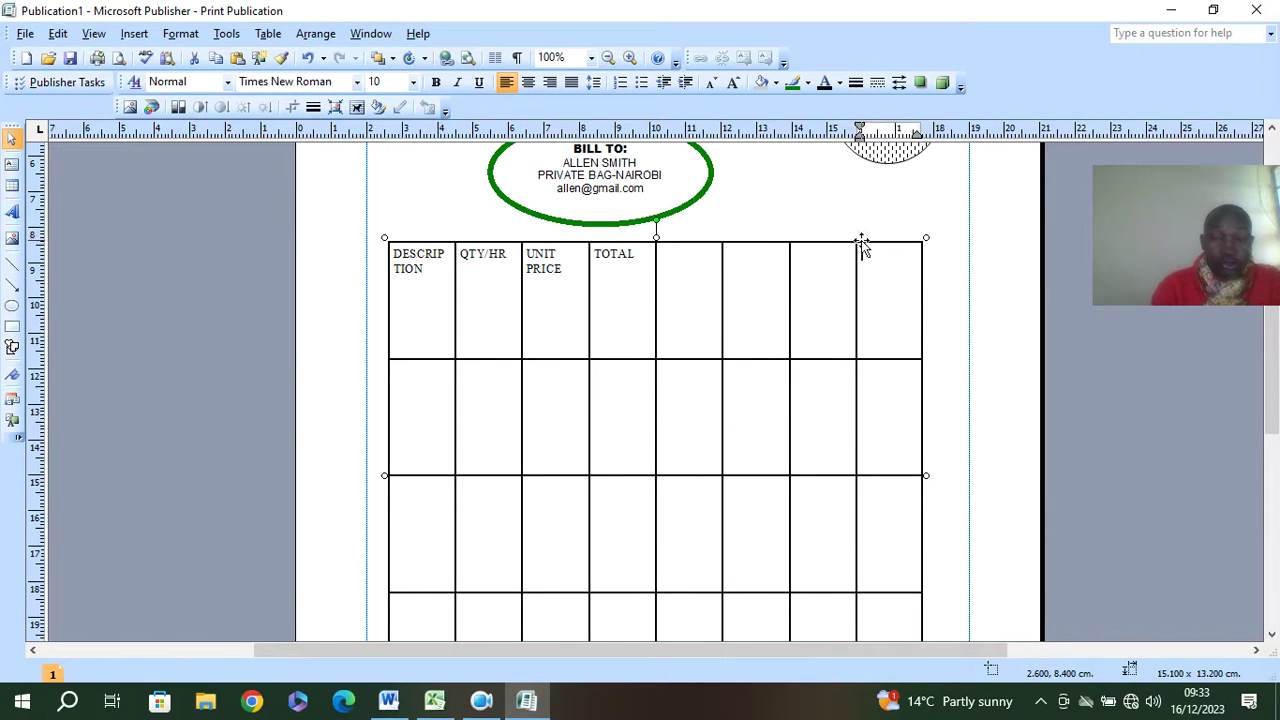
pyautogui.click(869, 232)
pyautogui.moveTo(869, 230); pyautogui.dragTo(717, 213)
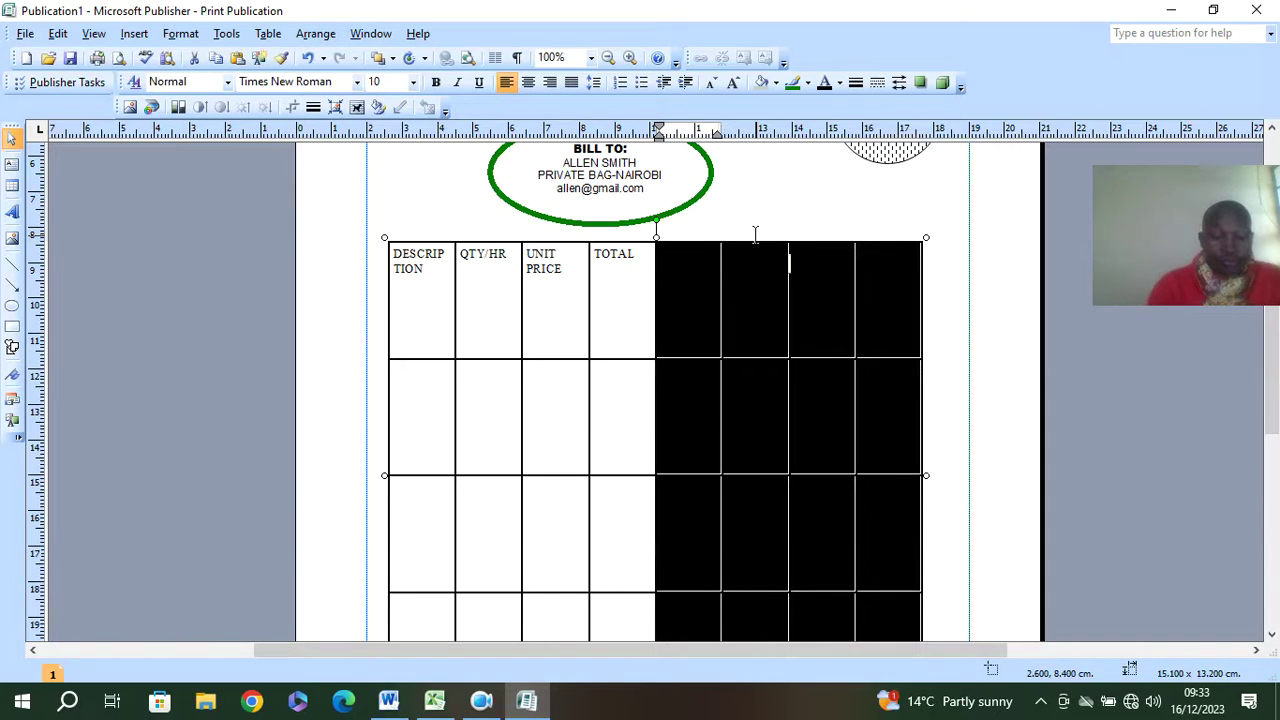
pyautogui.click(756, 238)
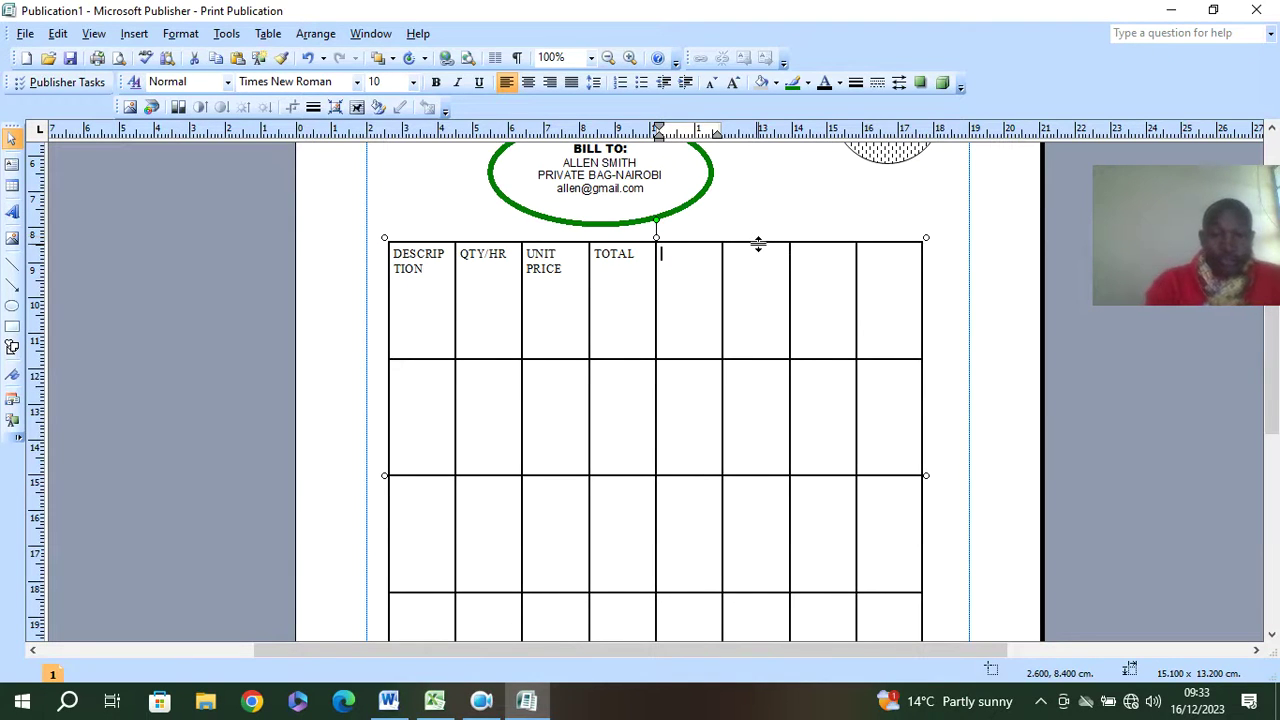
# Step: Copy the four filled header cells and undo the insertion of the 8-column table
pyautogui.moveTo(643, 276); pyautogui.dragTo(438, 262)
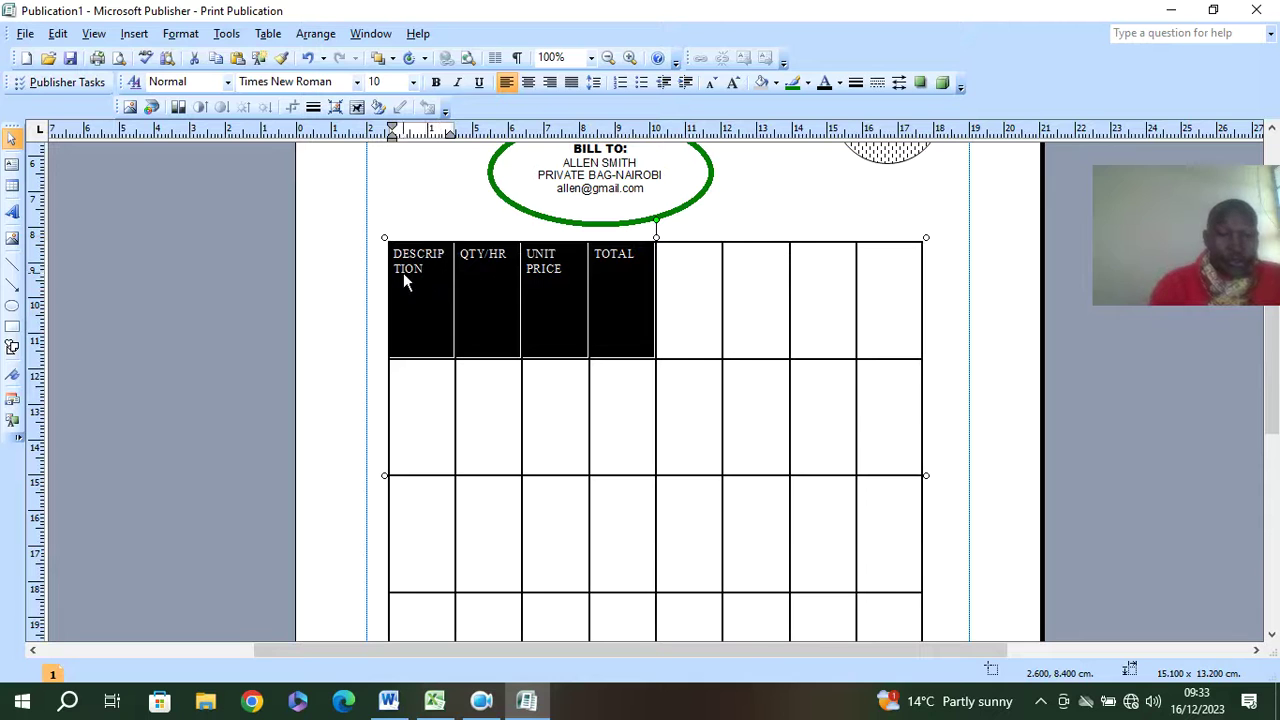
pyautogui.click(429, 234)
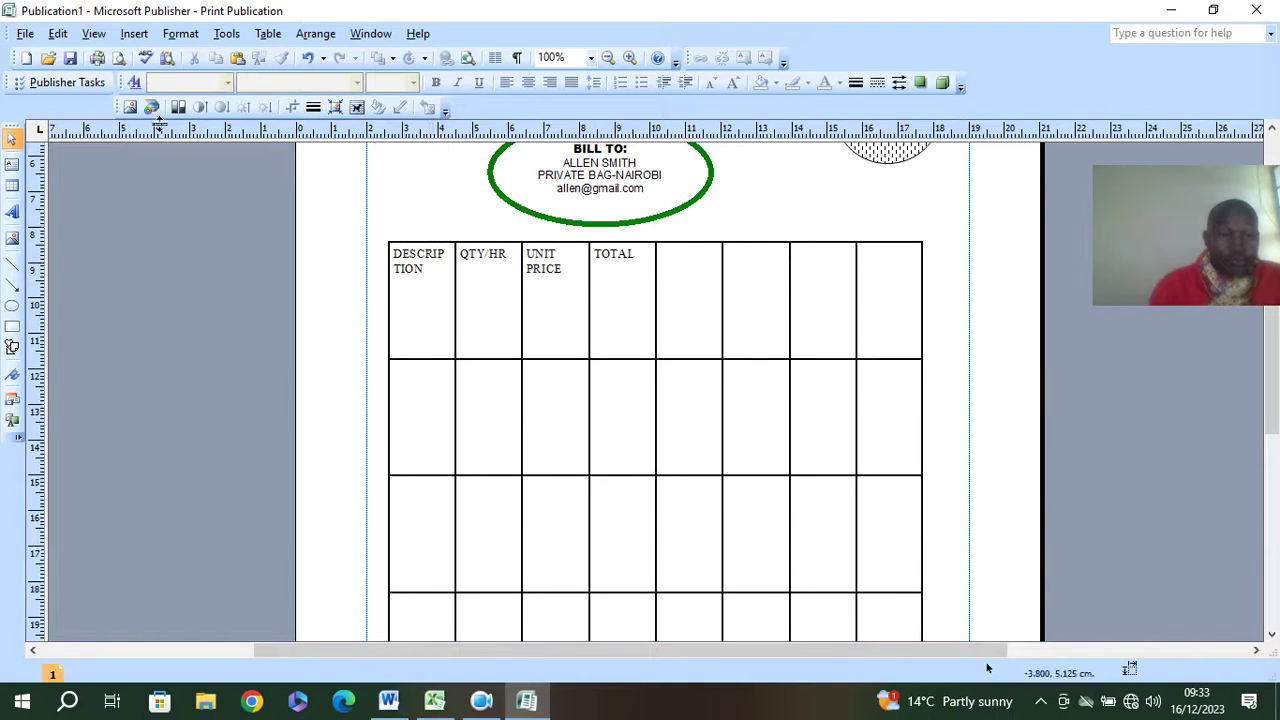
pyautogui.click(307, 57)
pyautogui.click(307, 57)
pyautogui.click(307, 57)
pyautogui.click(307, 57)
pyautogui.click(307, 57)
pyautogui.click(307, 57)
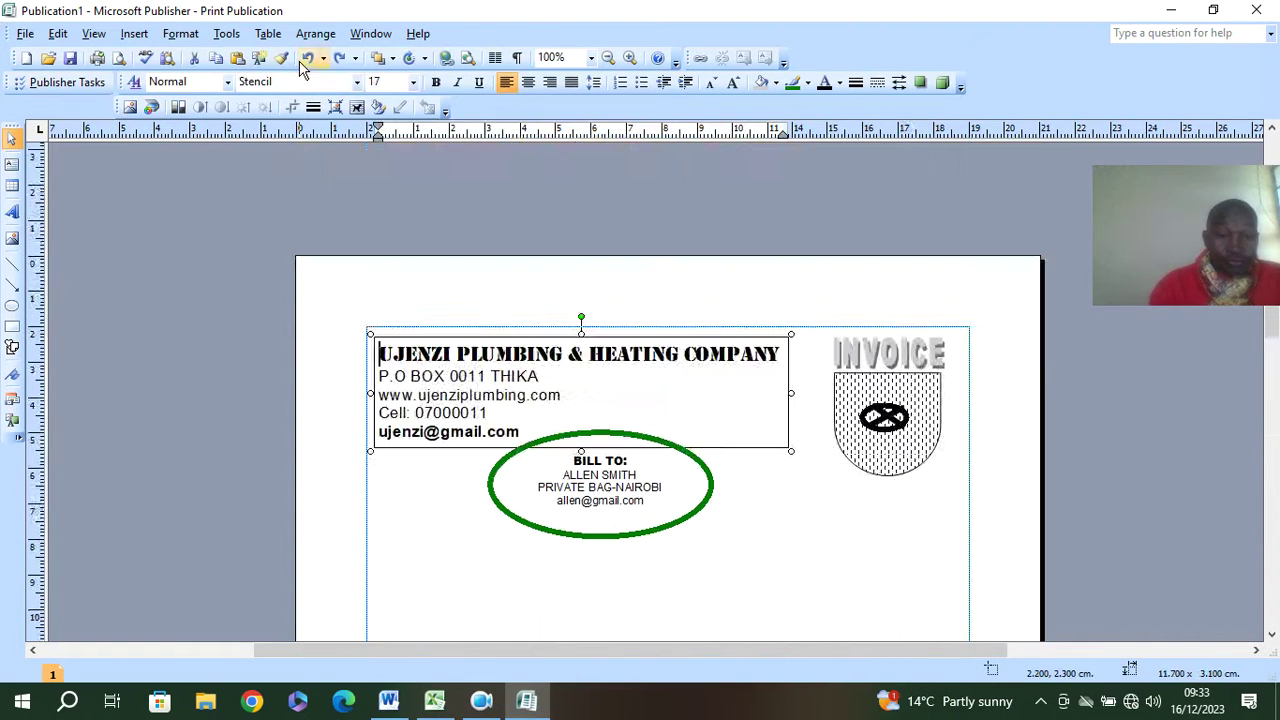
pyautogui.click(307, 57)
pyautogui.scroll(-3, 468, 425)
pyautogui.click(468, 425)
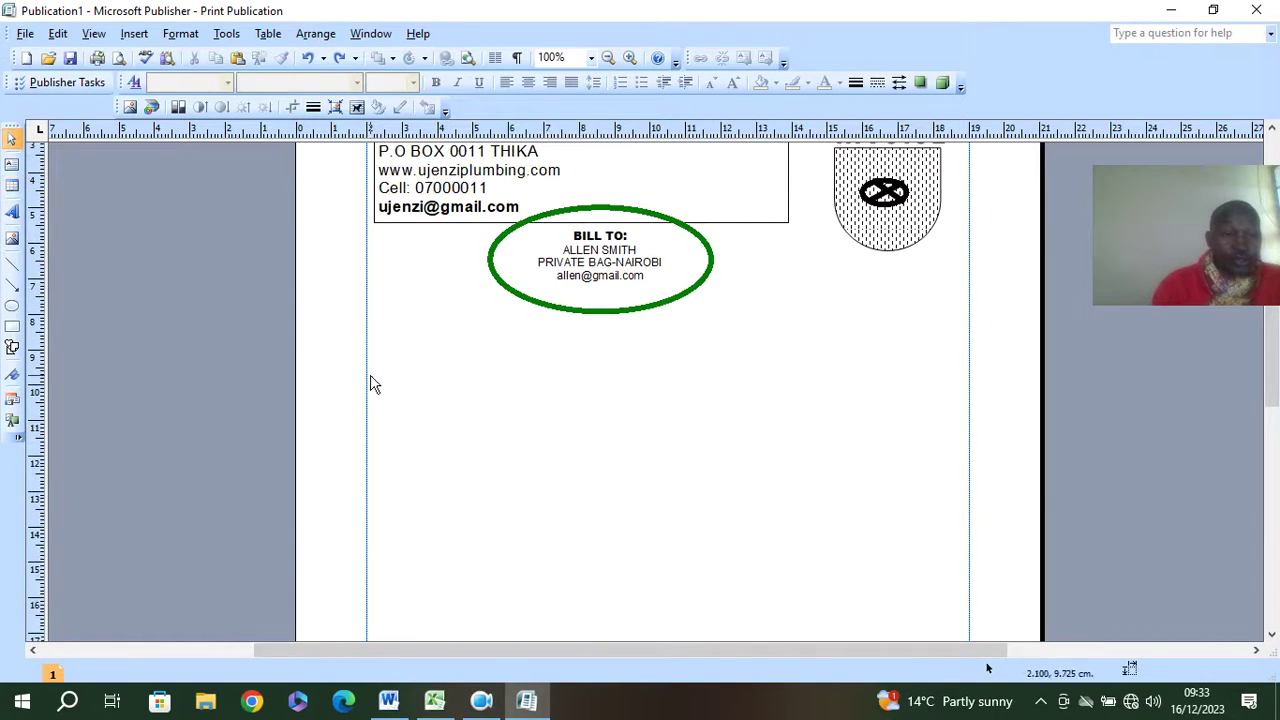
# Step: Draw an 8-row, 4-column table about 14.3 × 10.5 cm below the ellipse and paste the copied headings into its first row
pyautogui.click(12, 186)
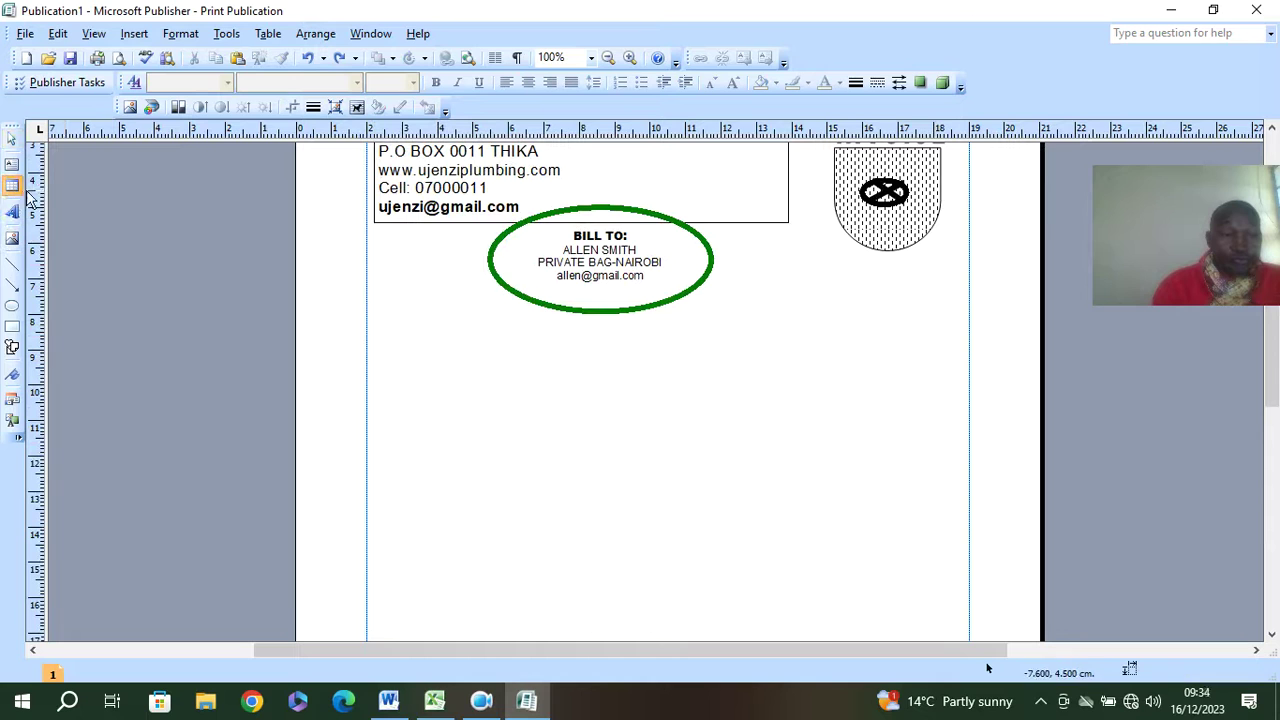
pyautogui.moveTo(406, 347); pyautogui.dragTo(913, 655)
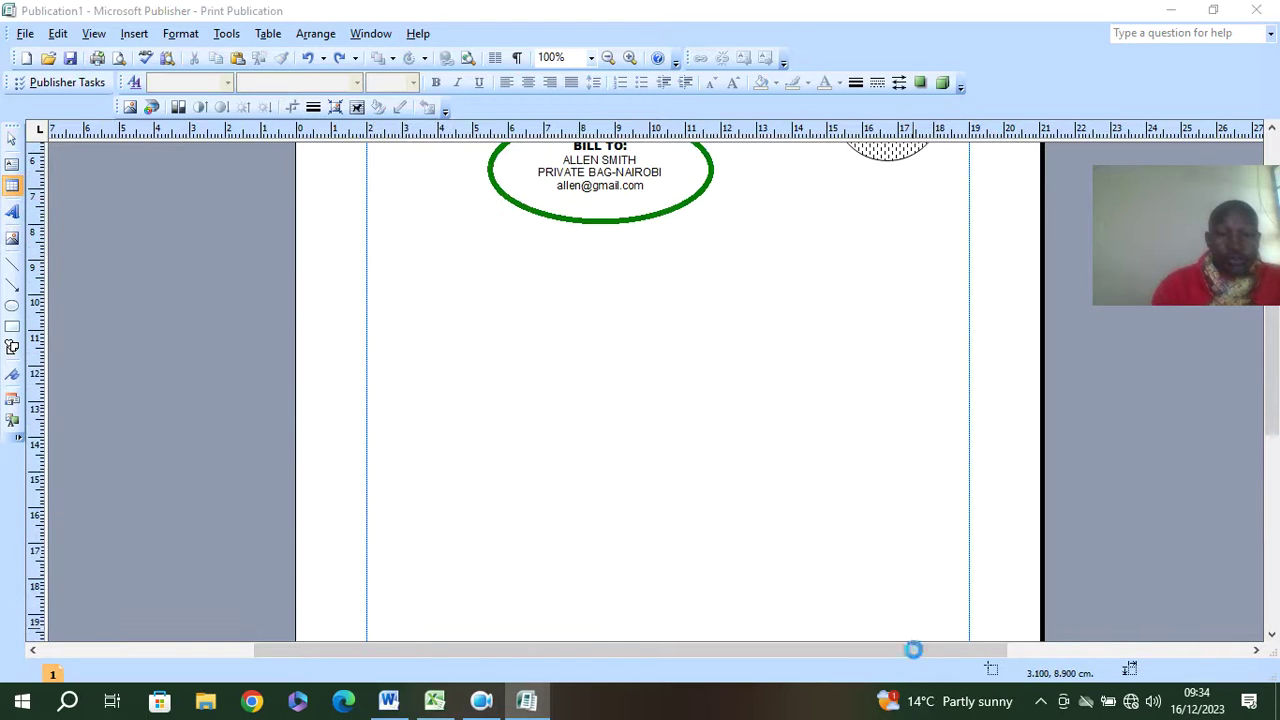
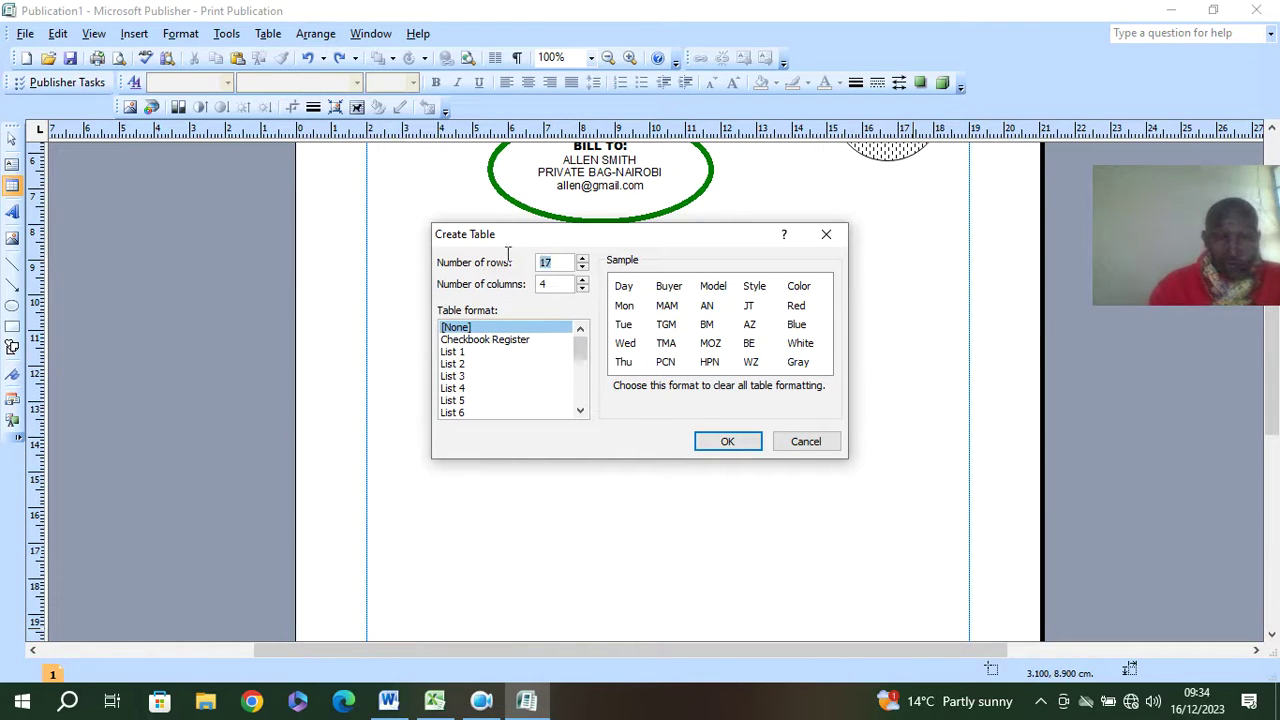
pyautogui.click(702, 438)
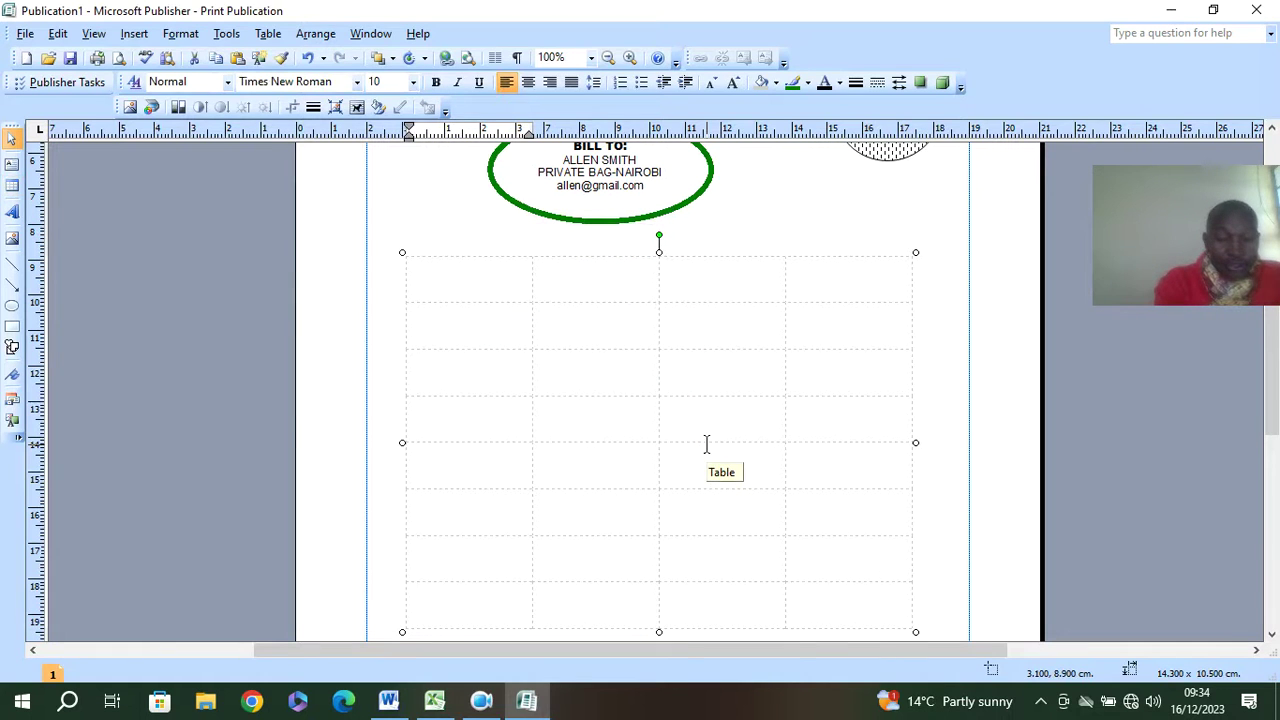
pyautogui.hotkey('ctrl', 'v')
pyautogui.click(591, 414)
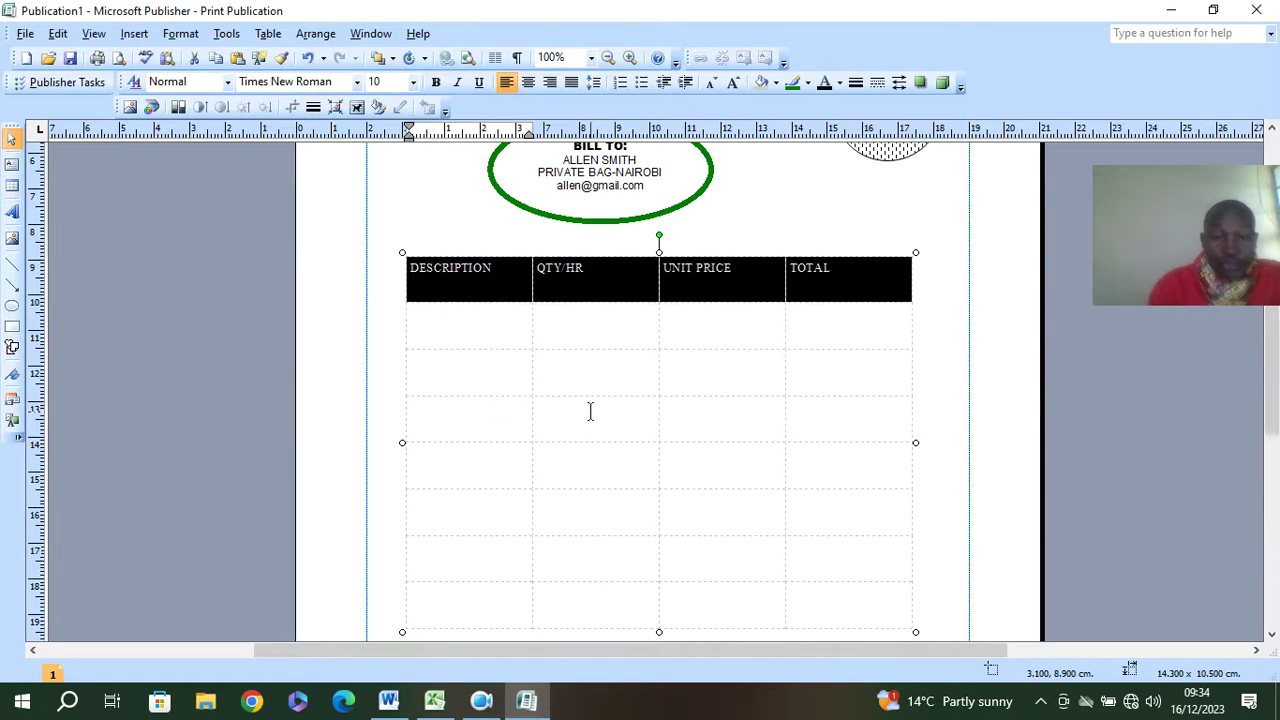
# Step: Apply black 1 pt grid borders to the whole item table
pyautogui.rightClick(401, 256)
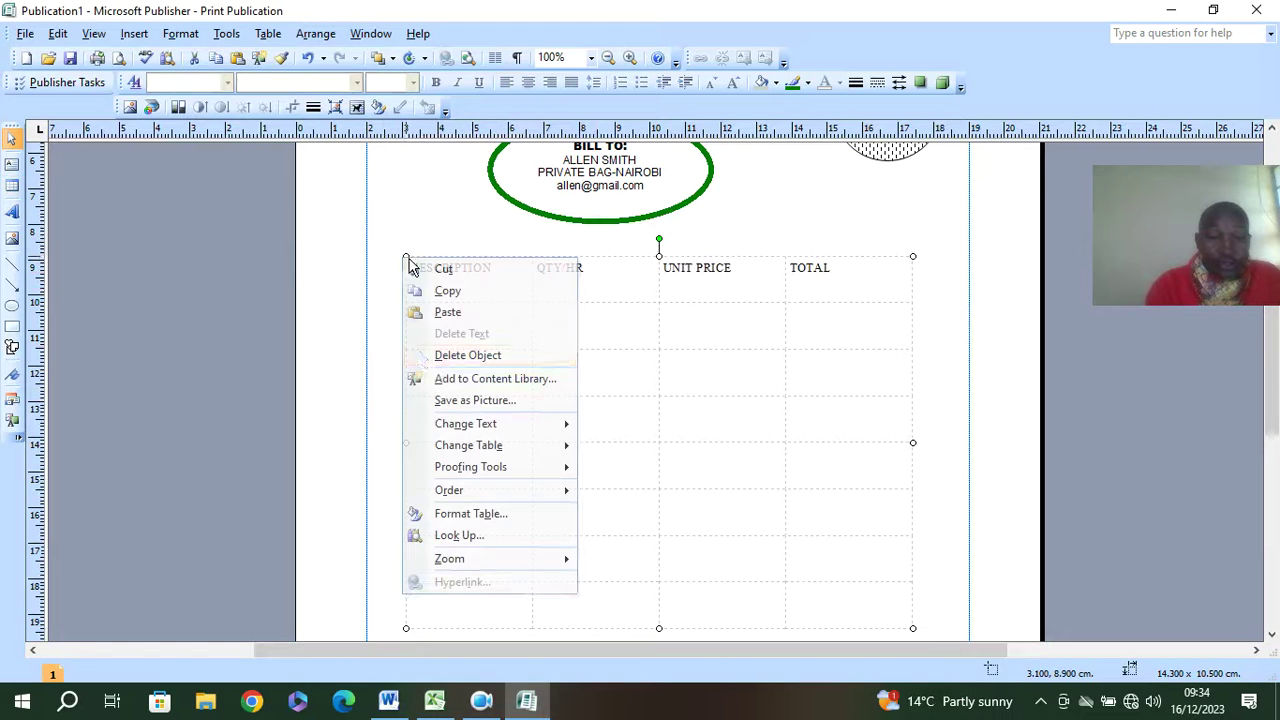
pyautogui.click(482, 515)
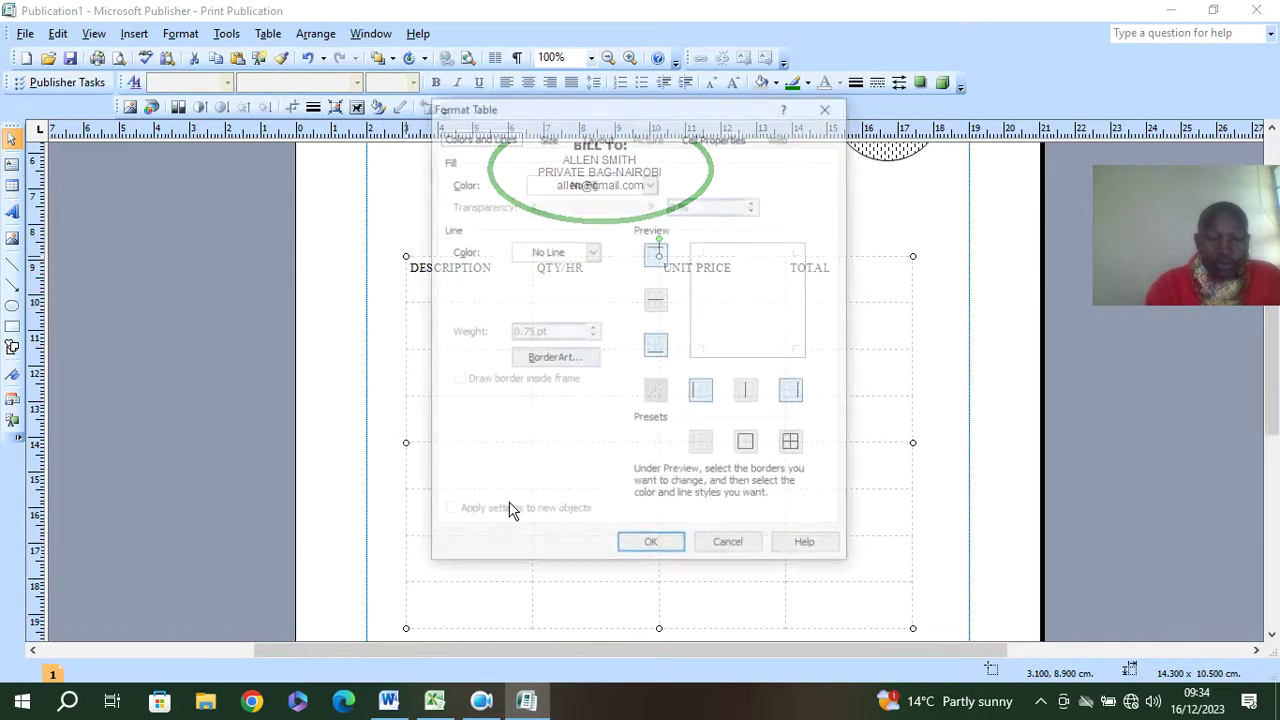
pyautogui.click(791, 449)
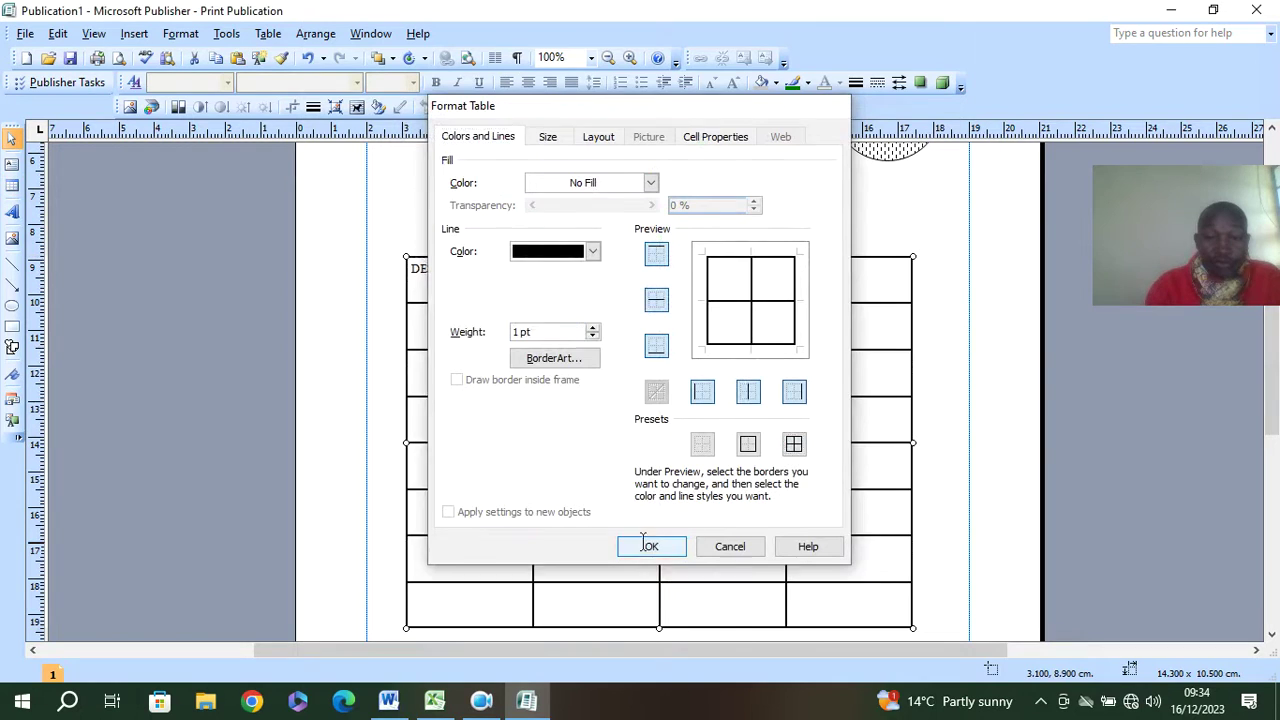
pyautogui.click(651, 546)
# Step: Fill the table's header row with a medium-light gray from the standard colors
pyautogui.moveTo(417, 266); pyautogui.dragTo(952, 262)
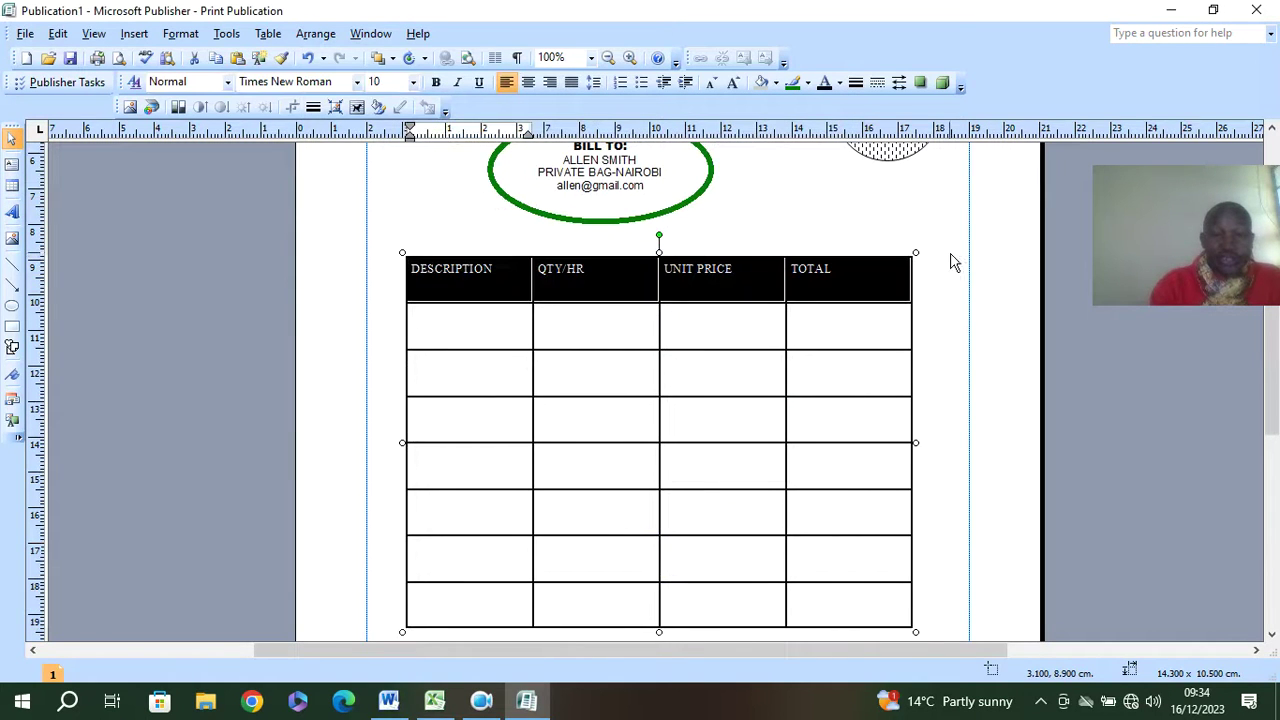
pyautogui.click(777, 84)
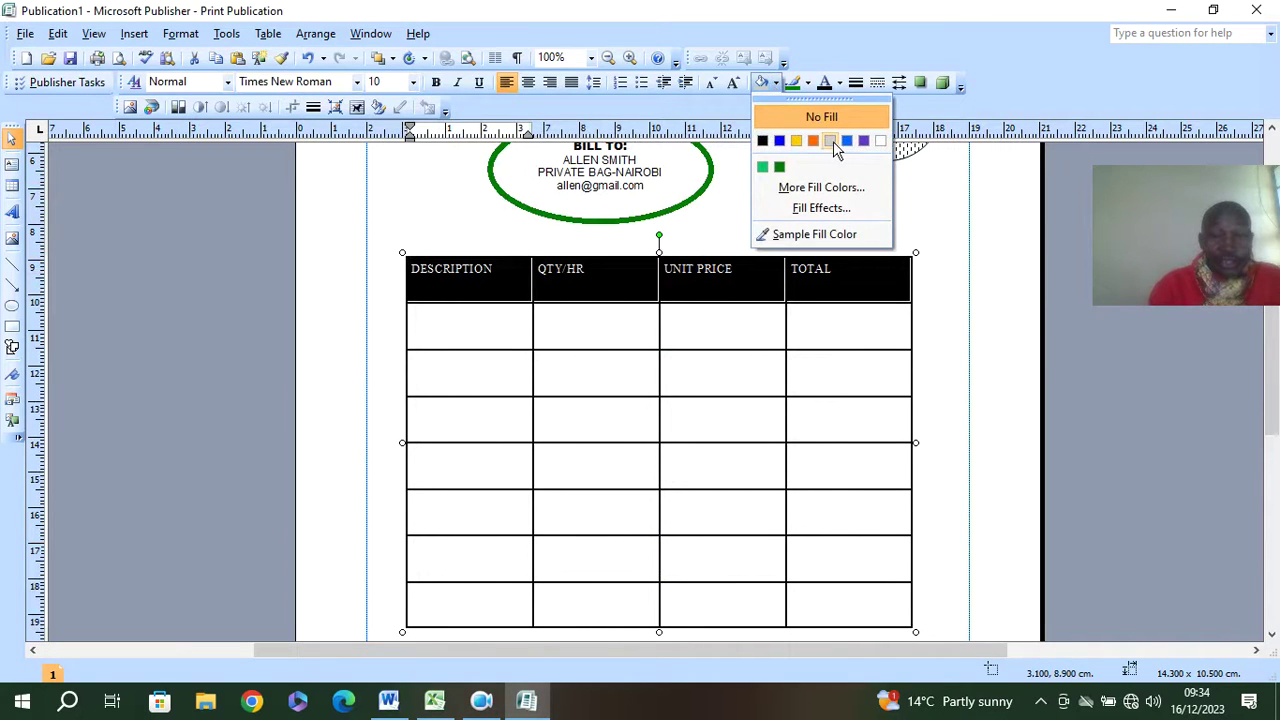
pyautogui.click(834, 188)
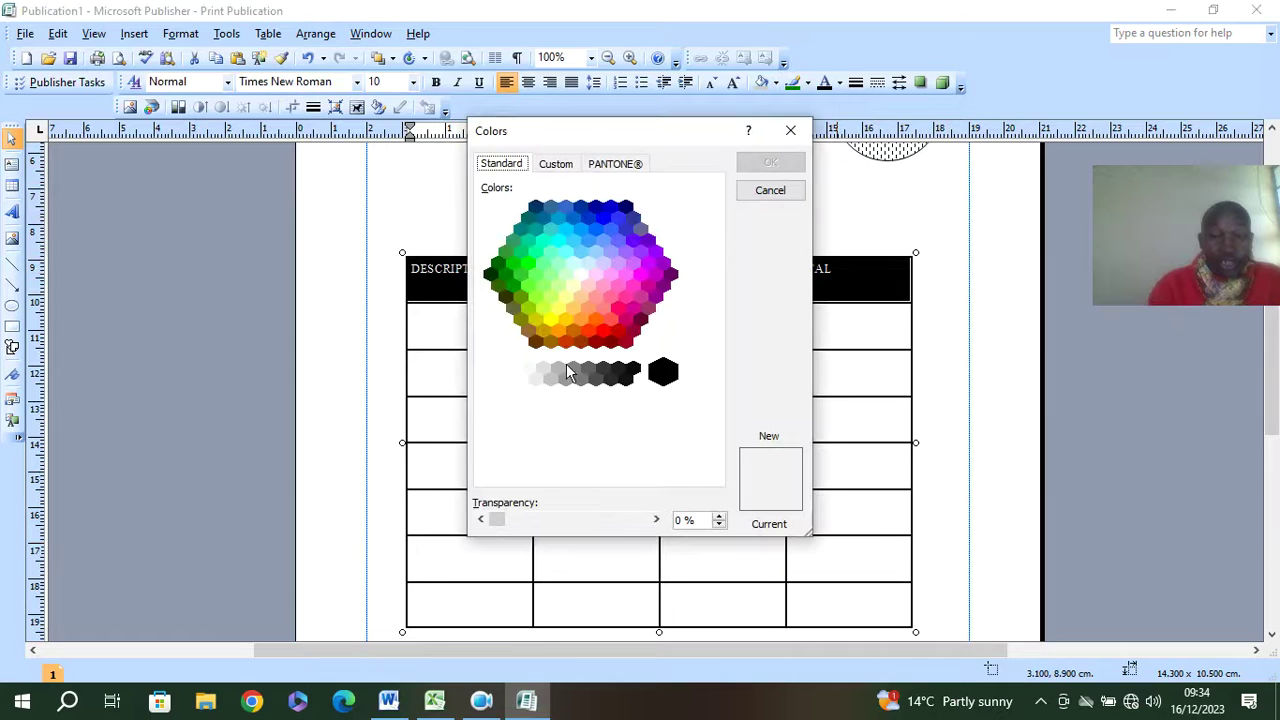
pyautogui.click(560, 372)
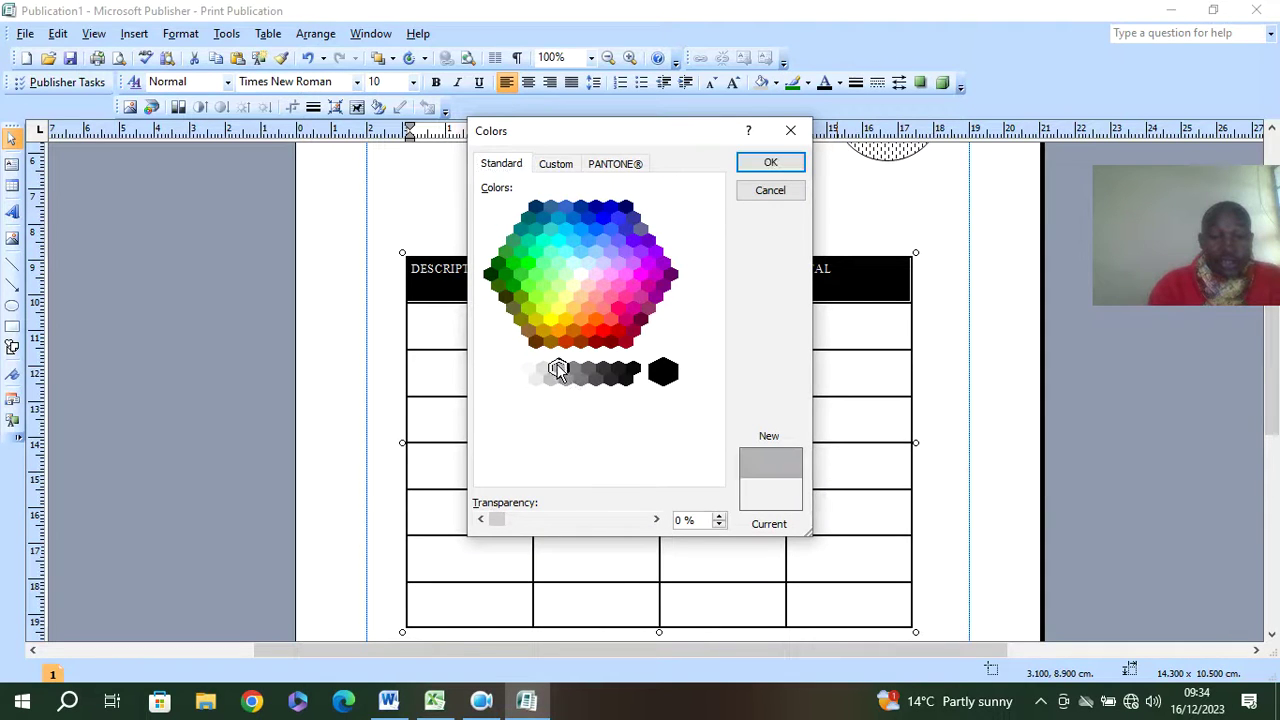
pyautogui.click(770, 164)
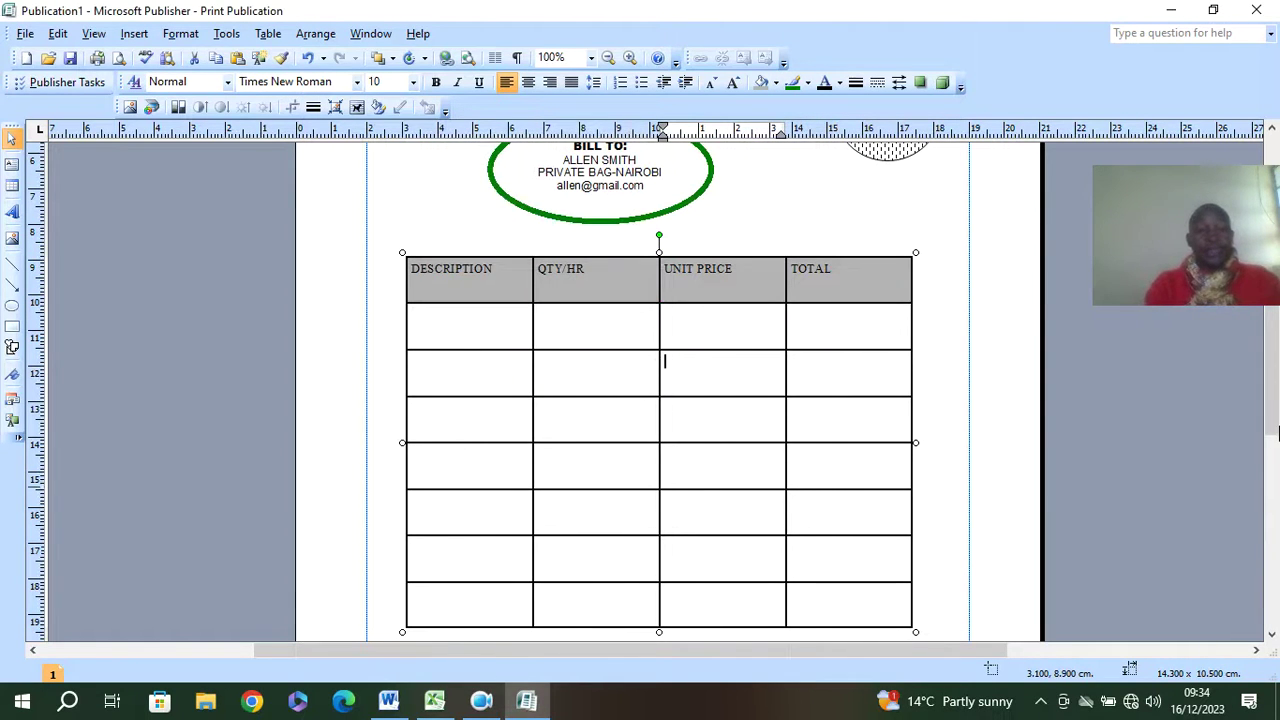
# Step: Make the header row text bold and increase its font size to 14
pyautogui.moveTo(856, 267); pyautogui.dragTo(440, 268)
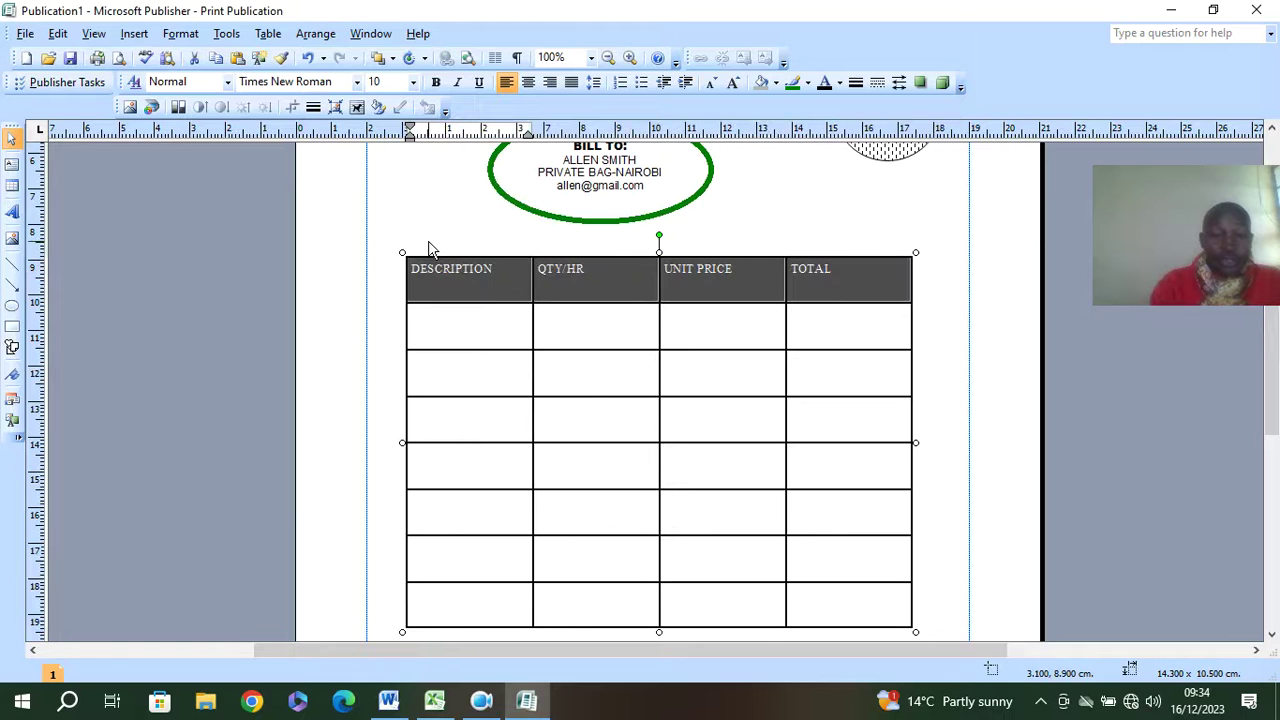
pyautogui.click(437, 84)
pyautogui.hotkey('ctrl', 'shift', '>')
pyautogui.hotkey('ctrl', 'shift', '>')
pyautogui.hotkey('ctrl', 'shift', '>')
pyautogui.hotkey('ctrl', 'shift', '>')
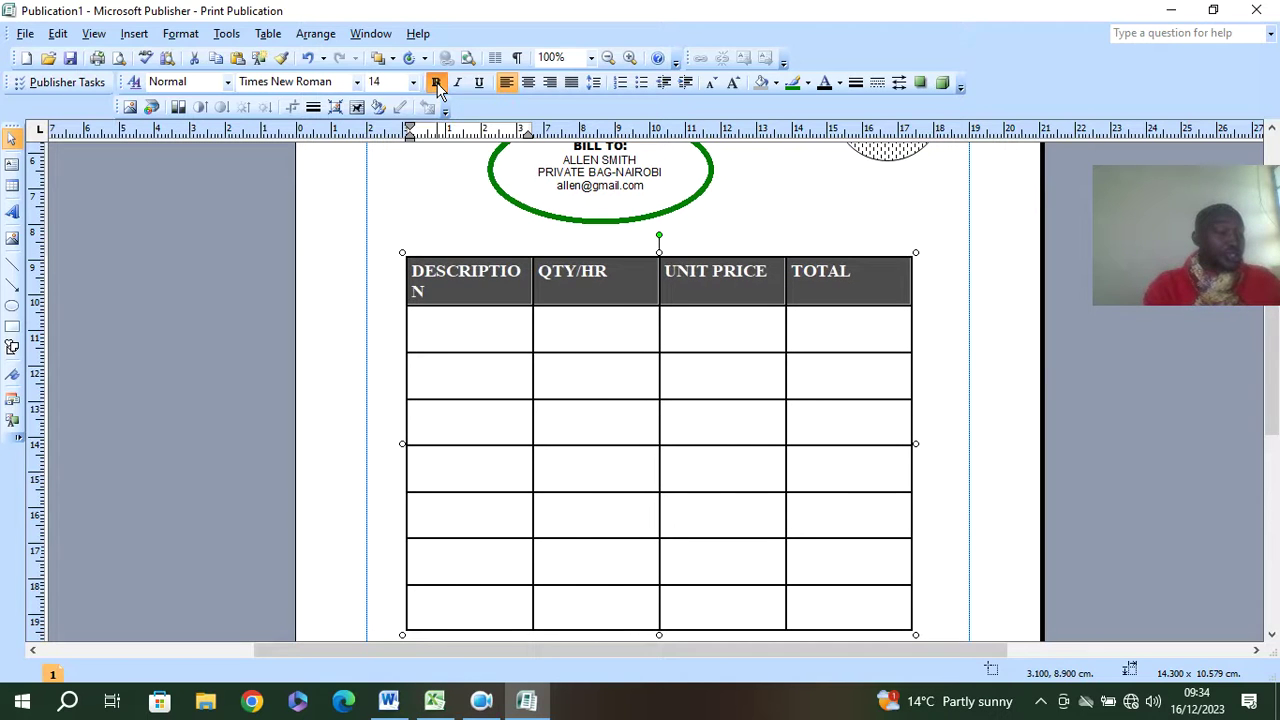
pyautogui.click(714, 478)
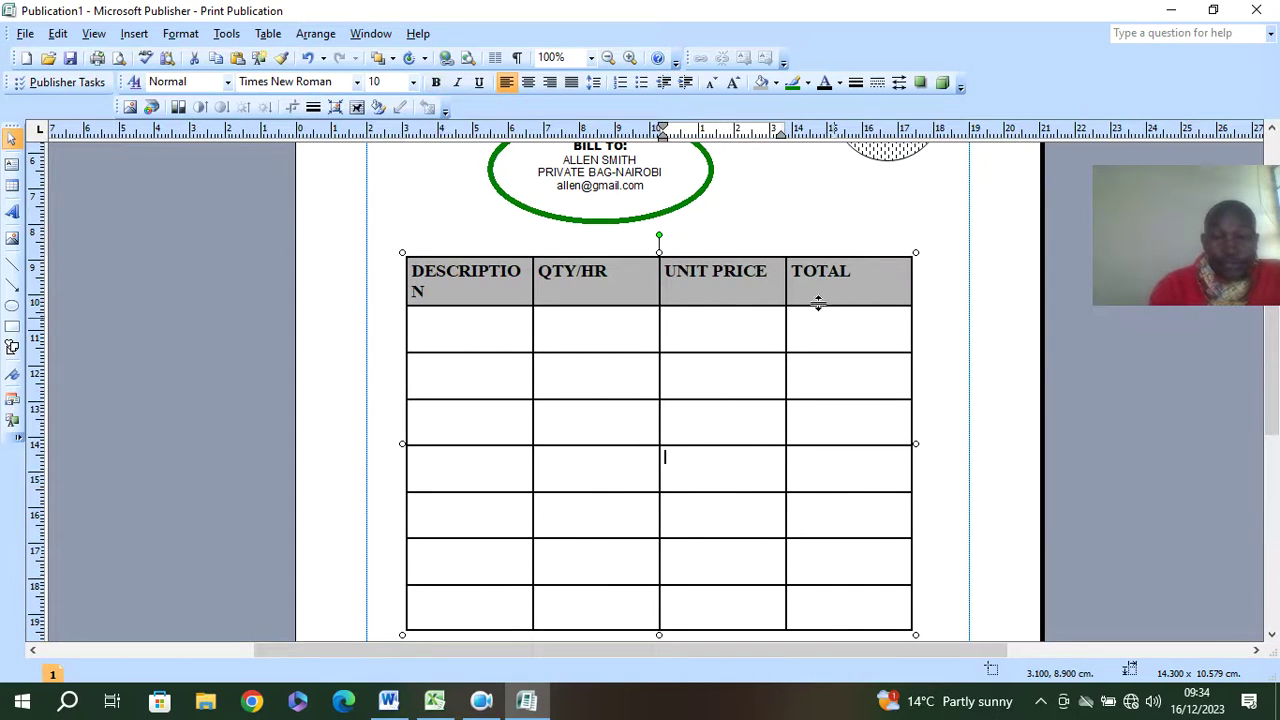
# Step: Enlarge the item table to about 15.6 × 10.9 cm so the DESCRIPTION heading fits on one line
pyautogui.moveTo(916, 634); pyautogui.dragTo(961, 622)
pyautogui.scroll(-2, 537, 351)
pyautogui.scroll(2, 540, 352)
pyautogui.scroll(2, 537, 352)
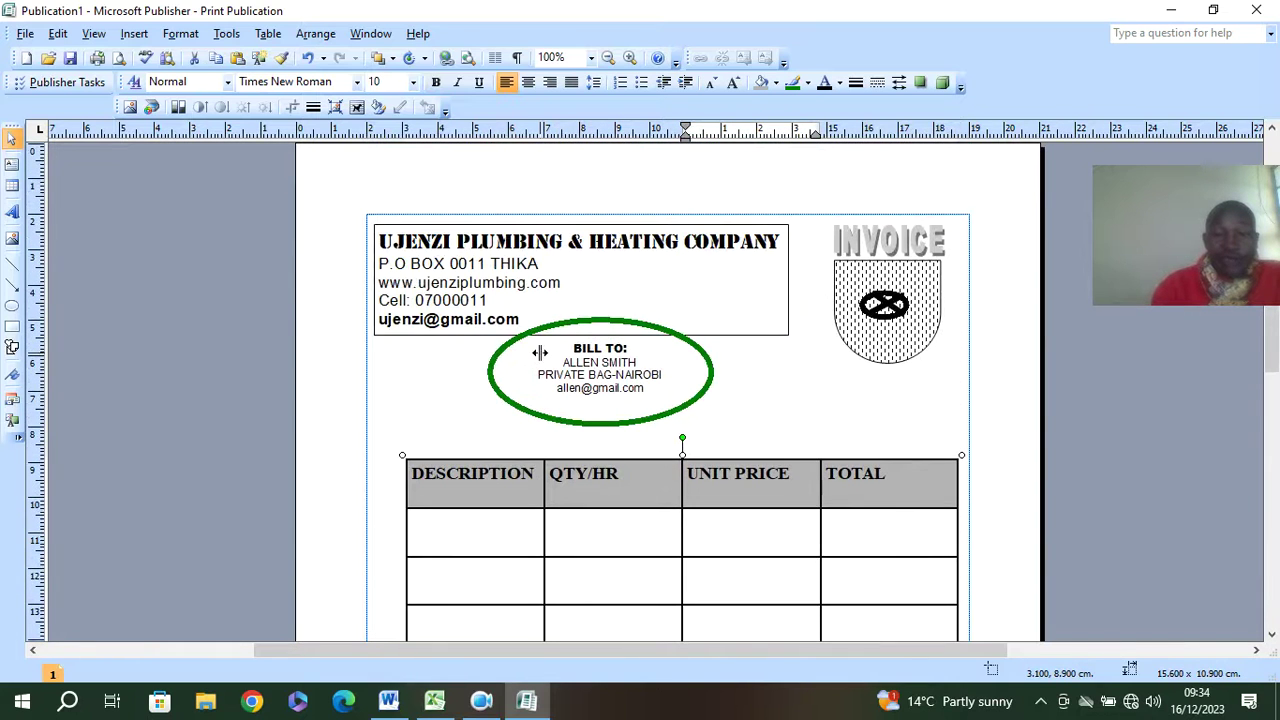
# Step: Copy the four item rows, from New kitchen sink (hours) to Main water piping, from the Word sample and paste them into the publication
pyautogui.click(405, 703)
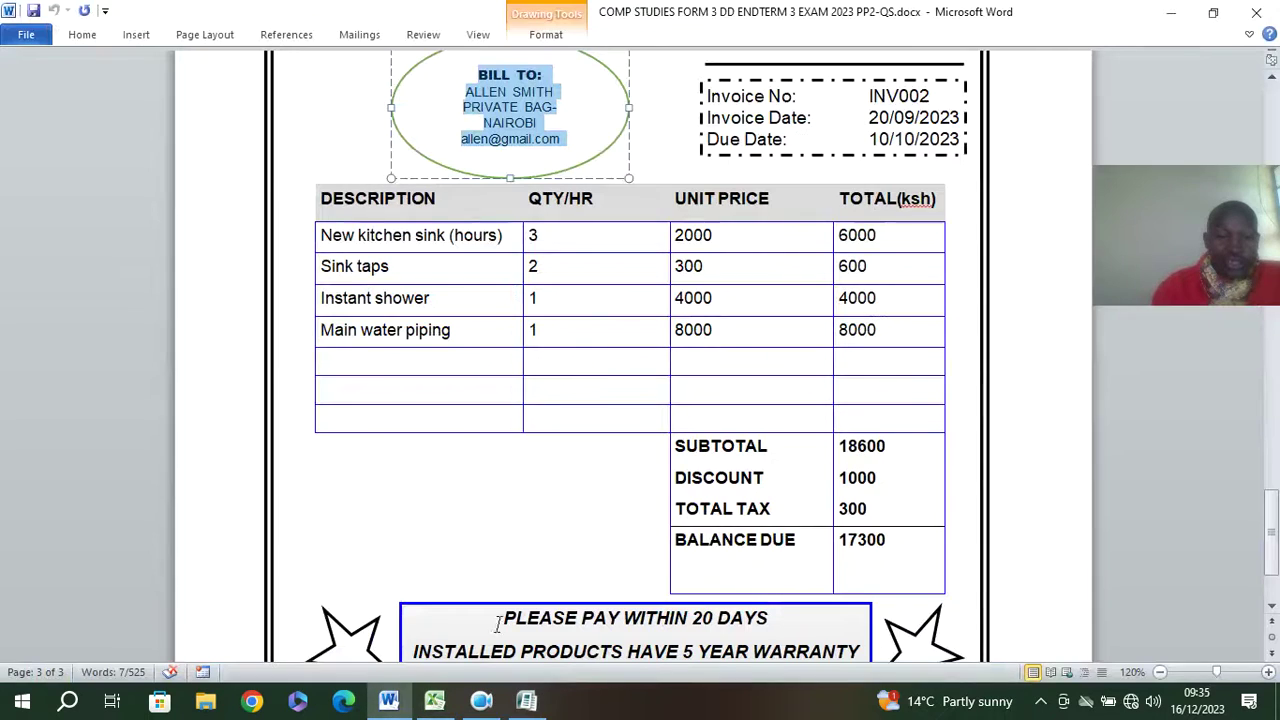
pyautogui.moveTo(328, 245); pyautogui.dragTo(884, 341)
pyautogui.hotkey('ctrl', 'c')
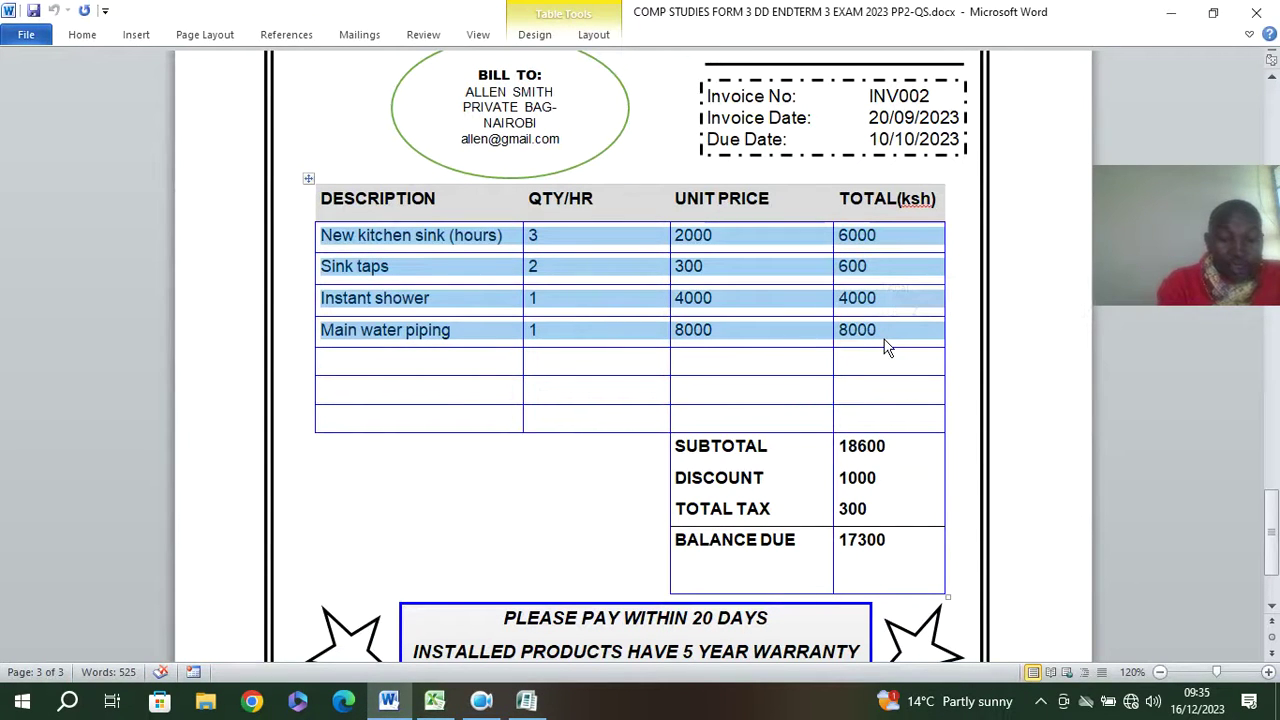
pyautogui.click(527, 703)
pyautogui.click(425, 528)
pyautogui.hotkey('ctrl', 'v')
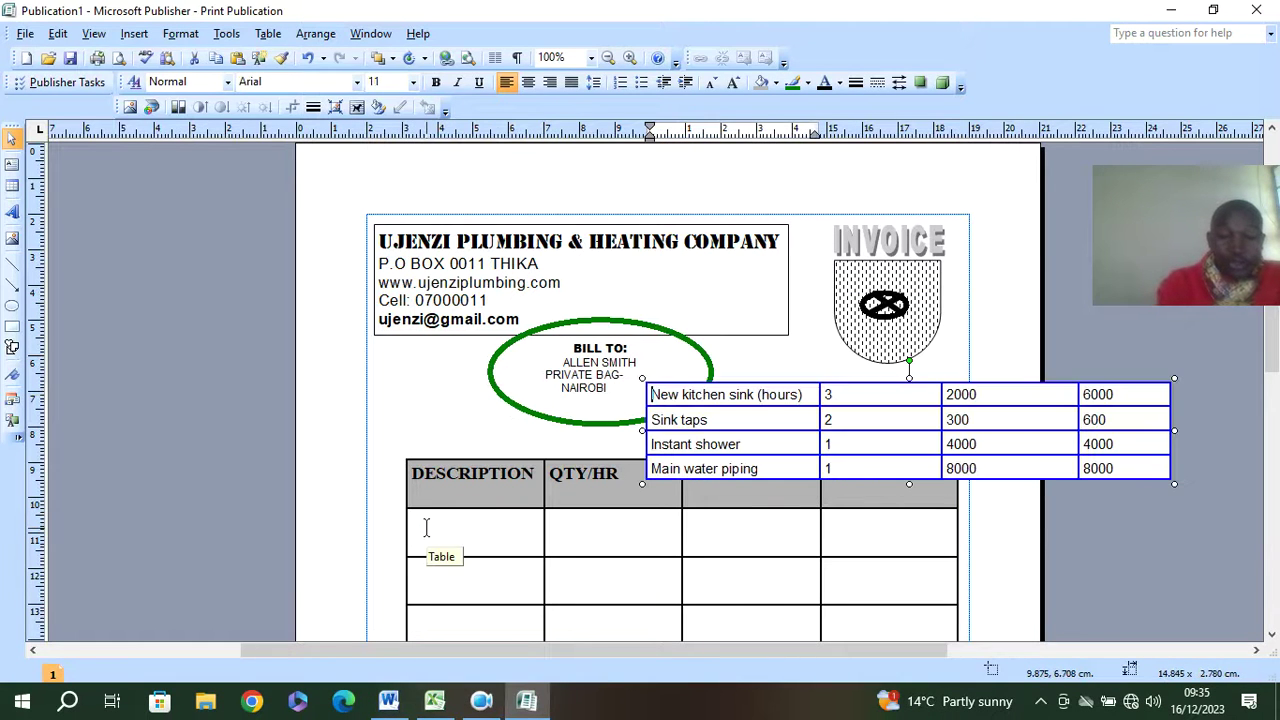
# Step: Copy the description, quantity and unit price cells of the four pasted rows into the item table below its header, and delete the pasted table
pyautogui.scroll(-3, 1070, 400)
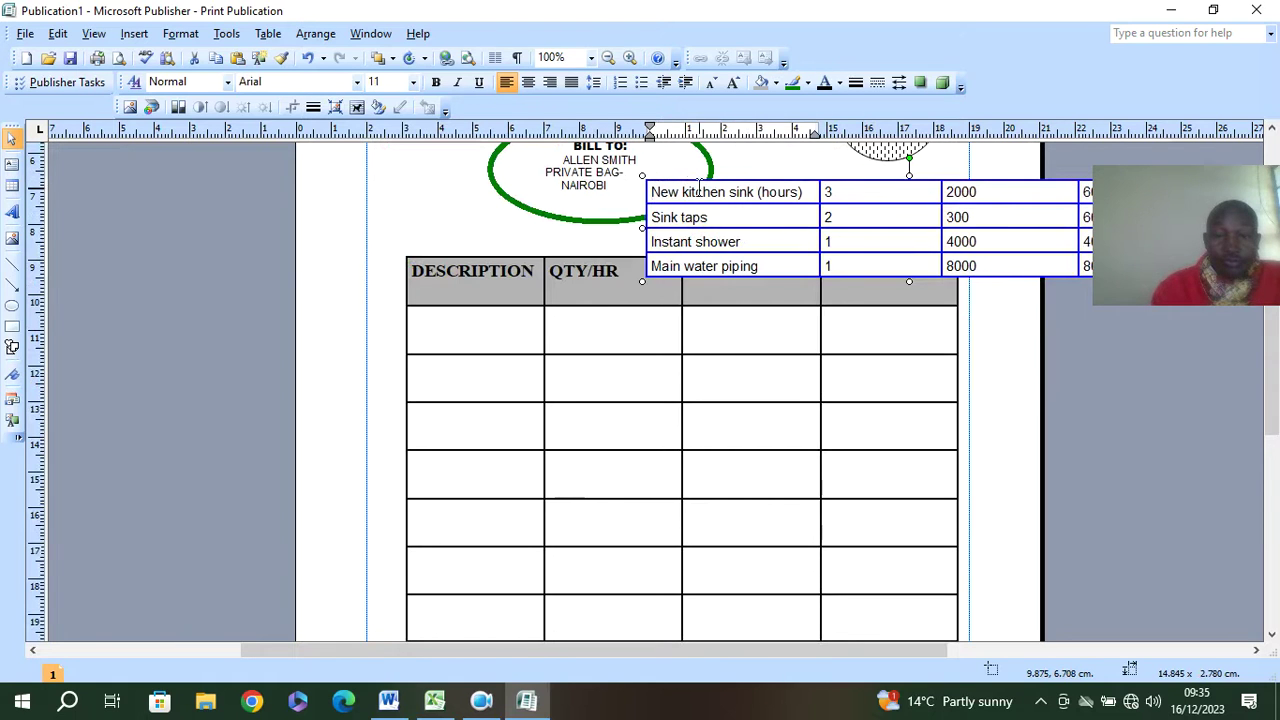
pyautogui.moveTo(648, 192); pyautogui.dragTo(1020, 265)
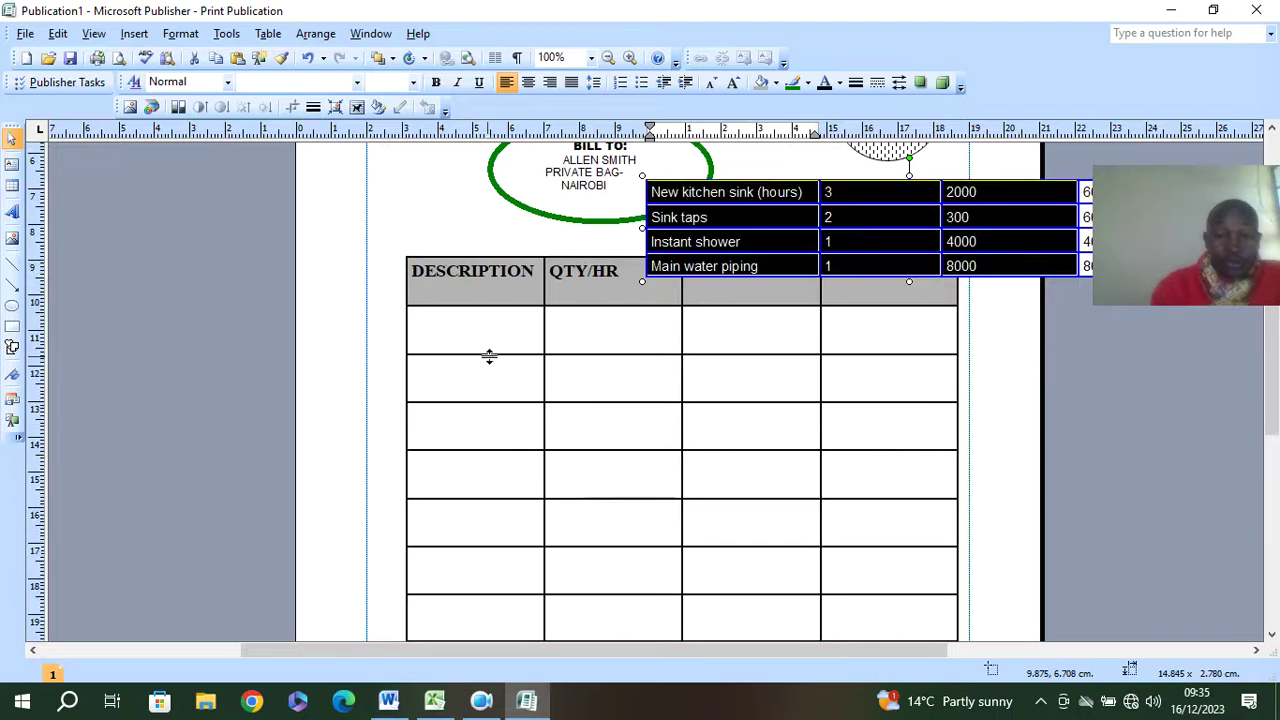
pyautogui.click(487, 325)
pyautogui.hotkey('ctrl', 'v')
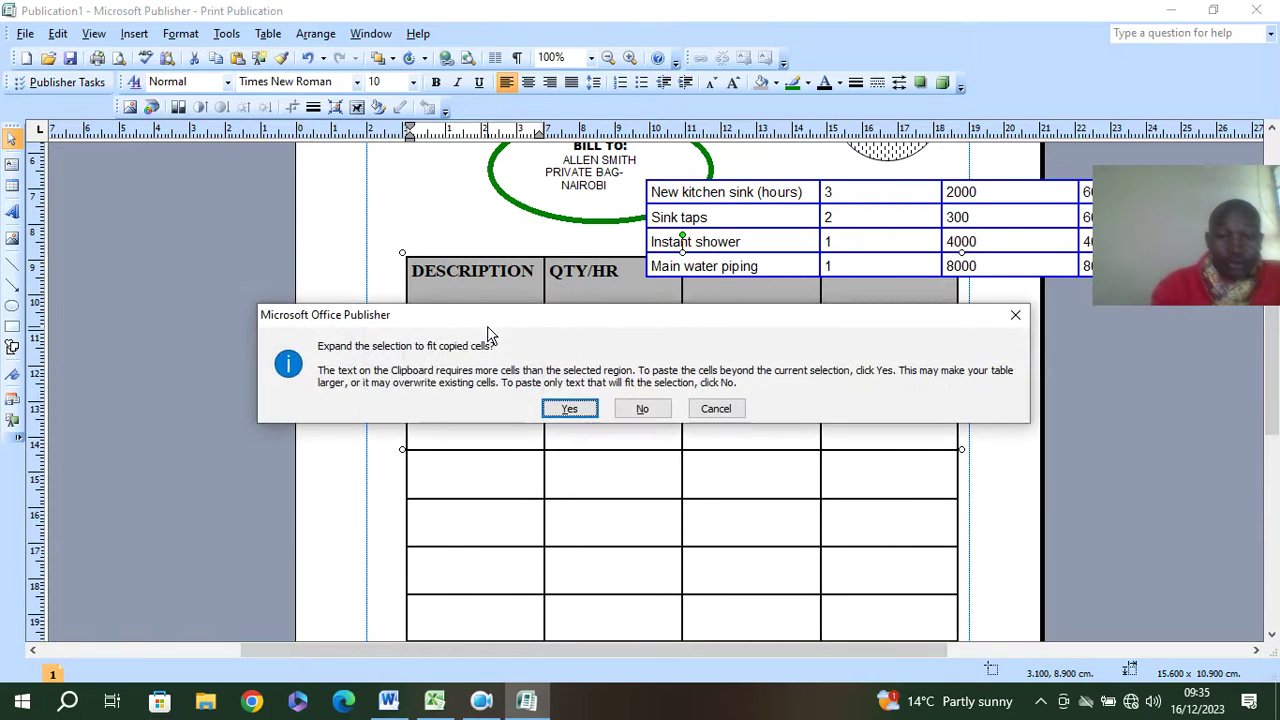
pyautogui.click(566, 407)
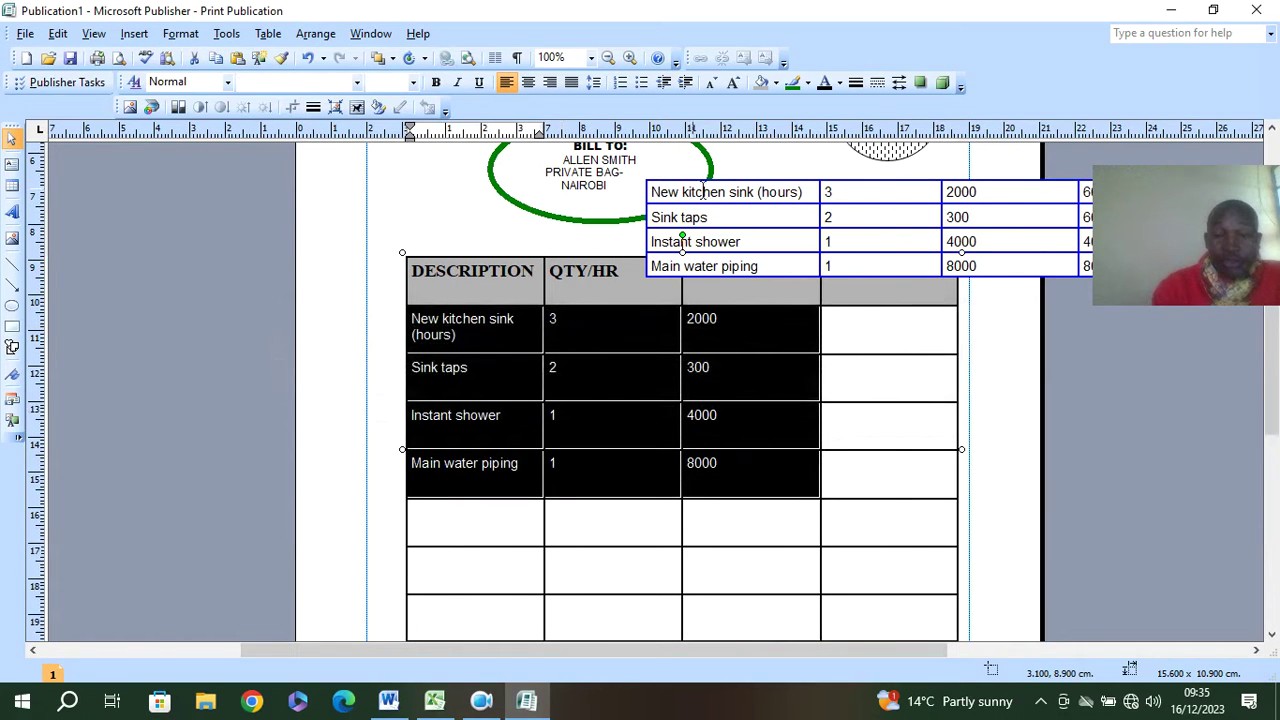
pyautogui.click(798, 180)
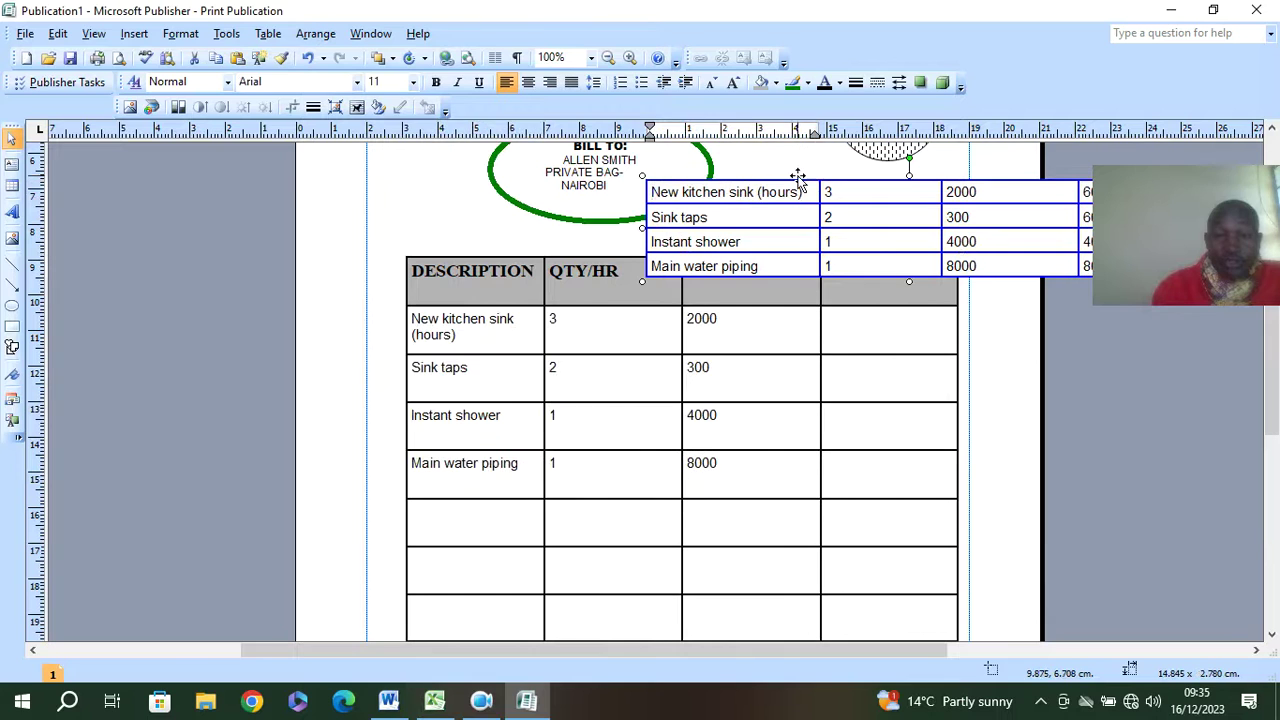
pyautogui.press('Delete')
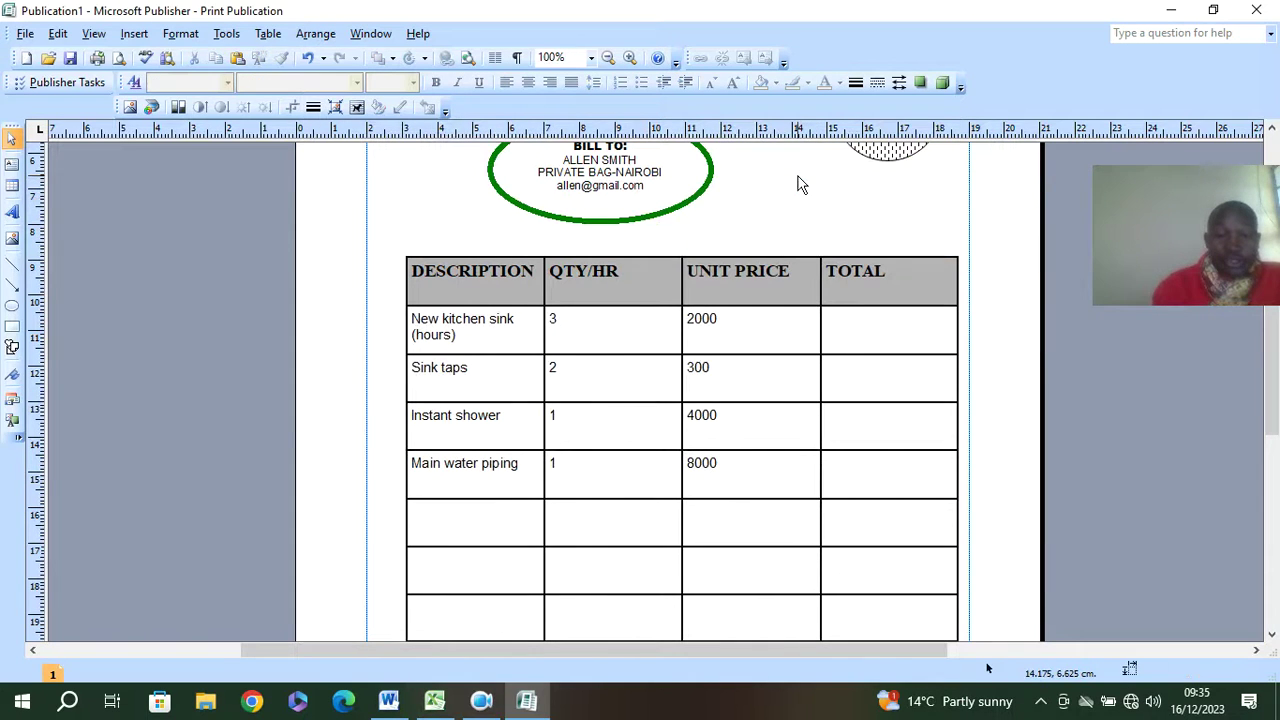
# Step: Enlarge the text of the four filled item rows by three points in the description, quantity and unit price columns
pyautogui.moveTo(760, 478); pyautogui.dragTo(485, 333)
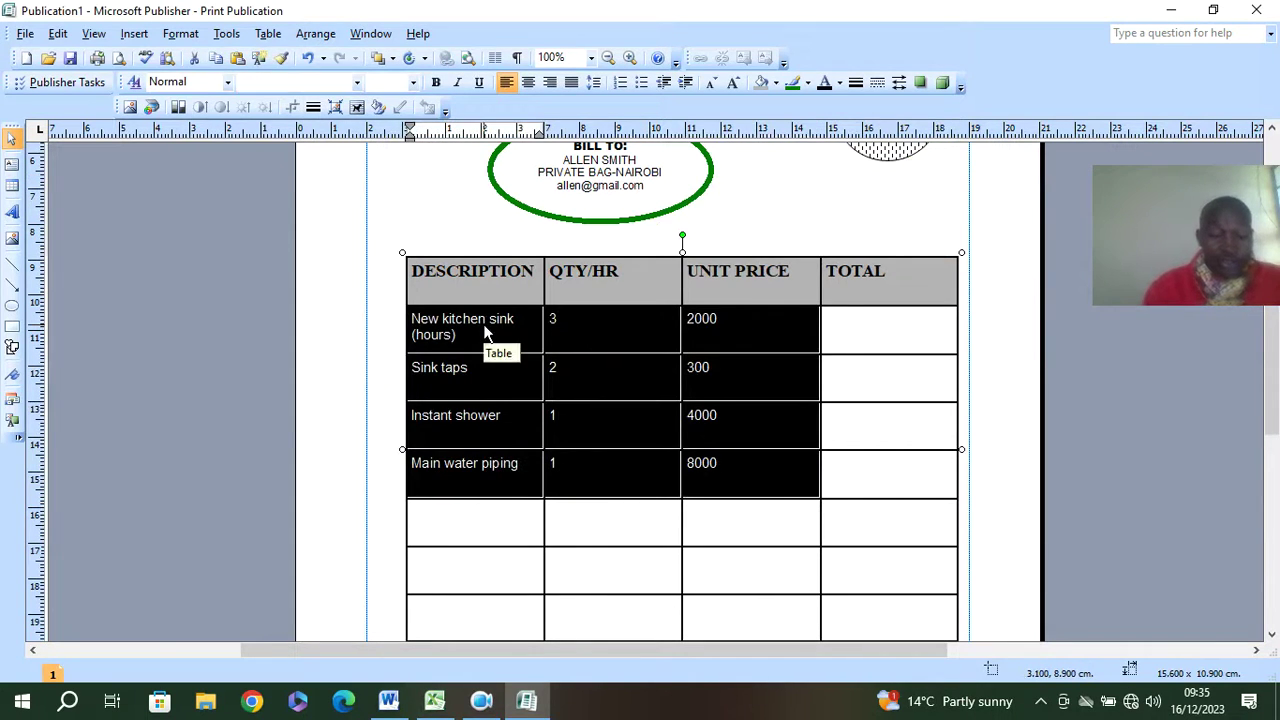
pyautogui.hotkey('ctrl', ']')
pyautogui.hotkey('ctrl', ']')
pyautogui.hotkey('ctrl', ']')
pyautogui.hotkey('ctrl', ']')
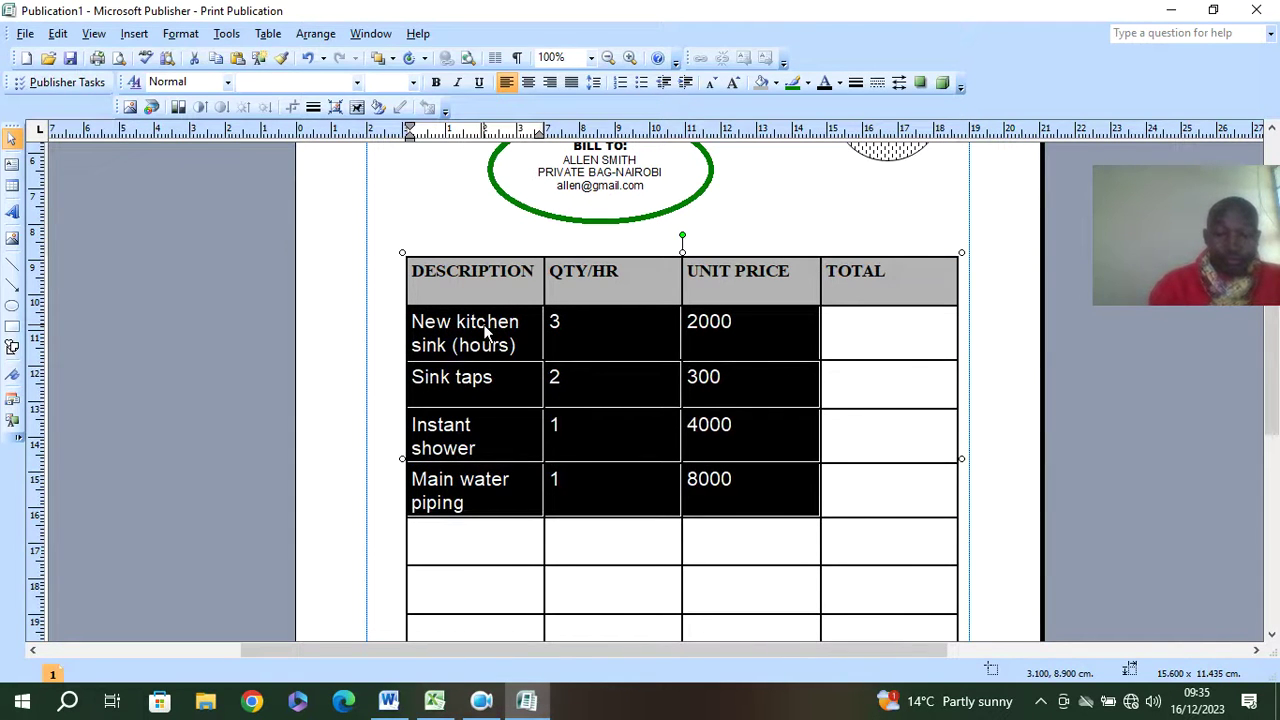
pyautogui.hotkey('ctrl', '[')
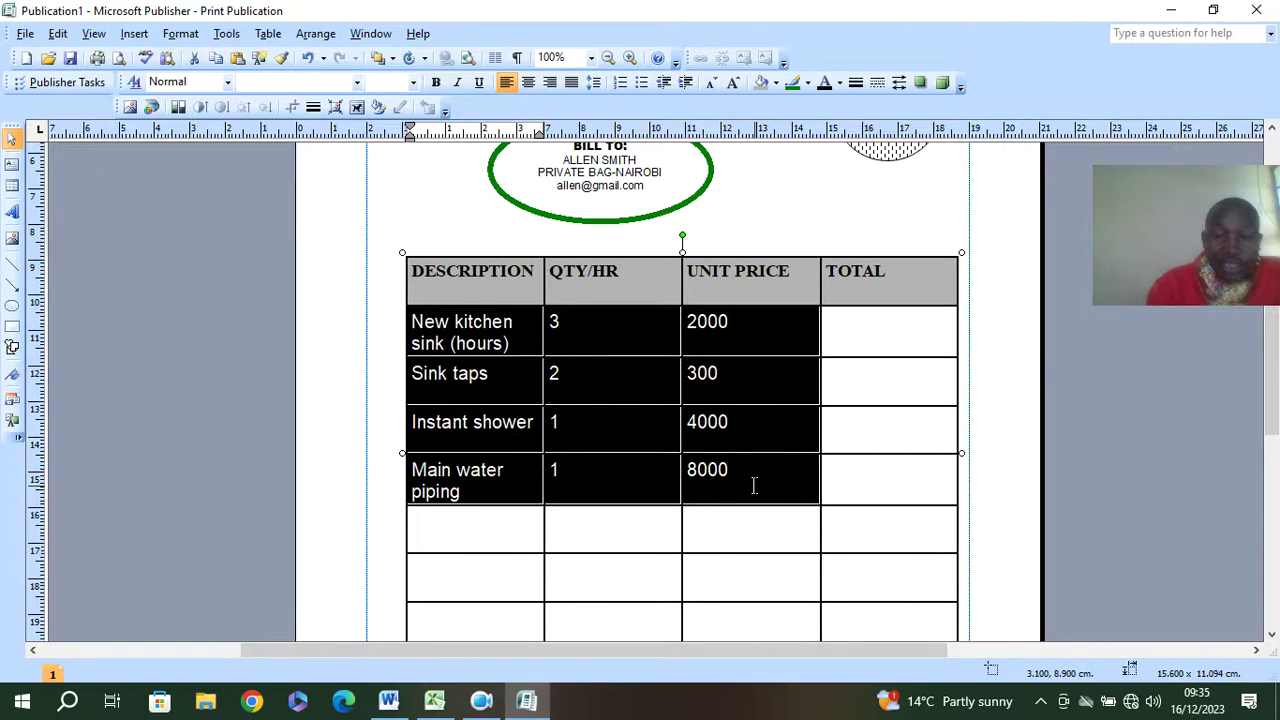
# Step: Try to copy the SUBTOTAL, DISCOUNT and TOTAL TAX rows from the Word sample into the lower rows of the publication's item table
pyautogui.scroll(-3, 704, 427)
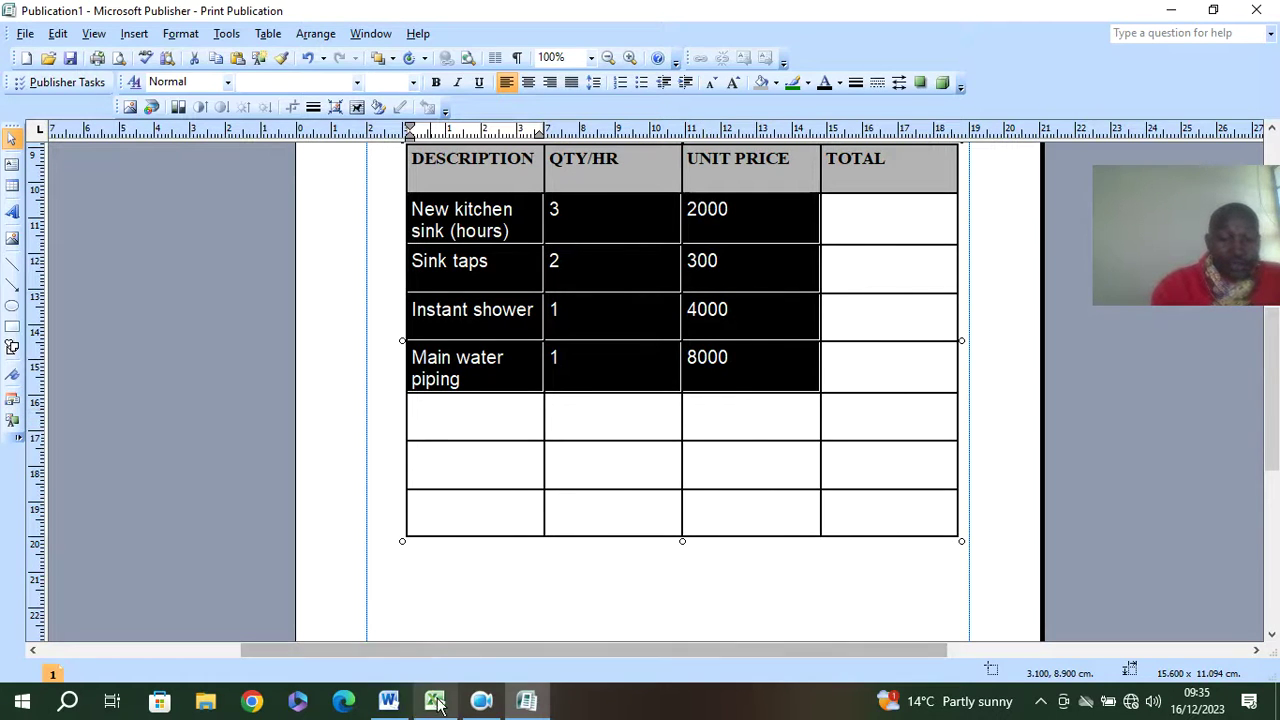
pyautogui.click(389, 700)
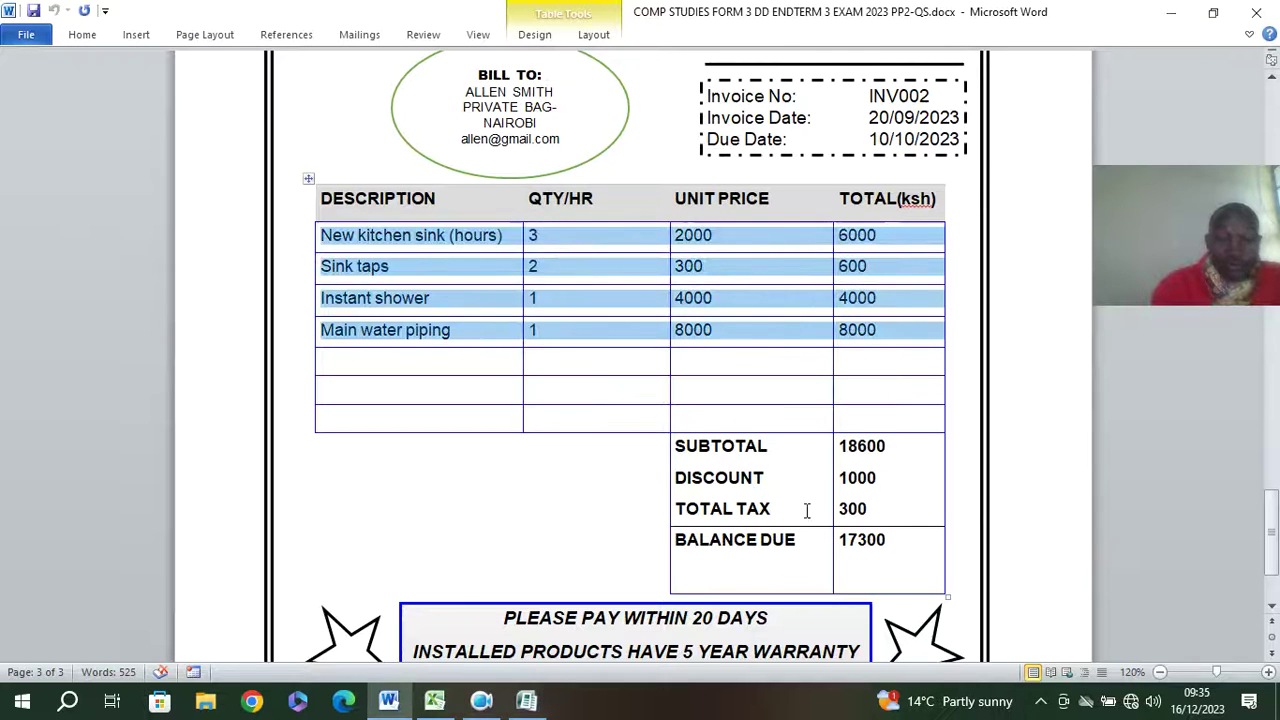
pyautogui.moveTo(903, 514); pyautogui.dragTo(690, 457)
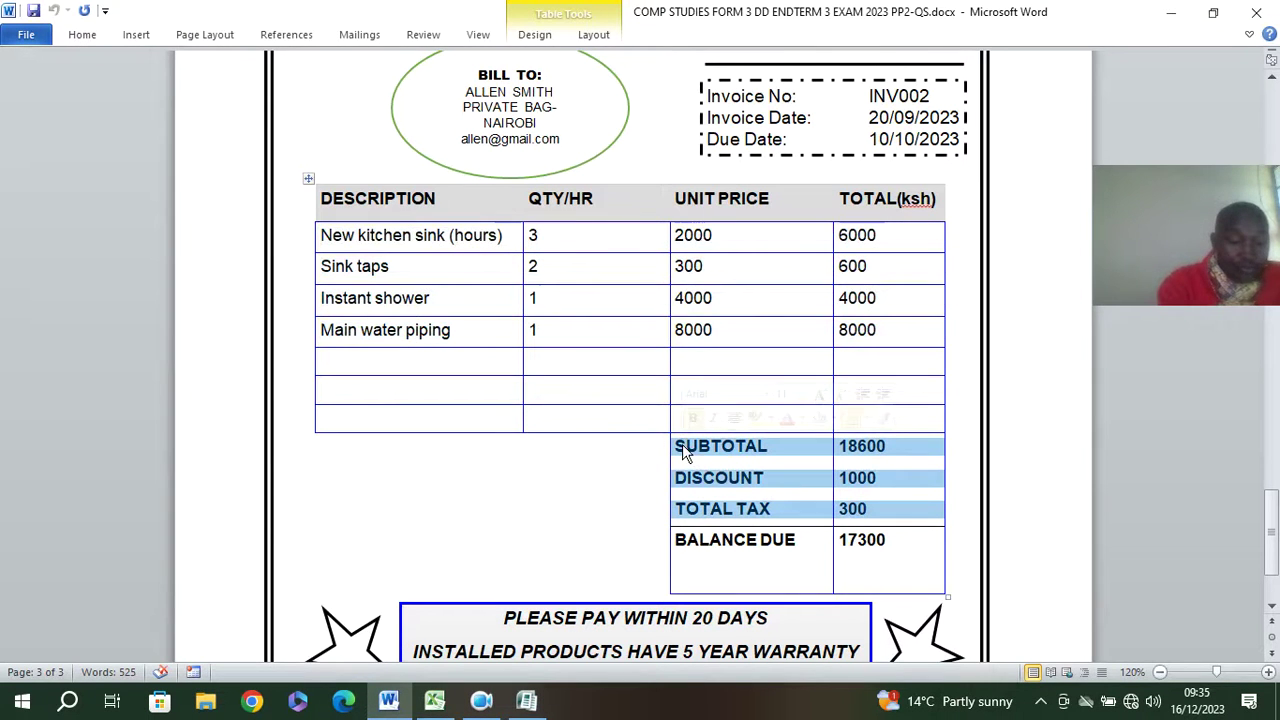
pyautogui.click(526, 700)
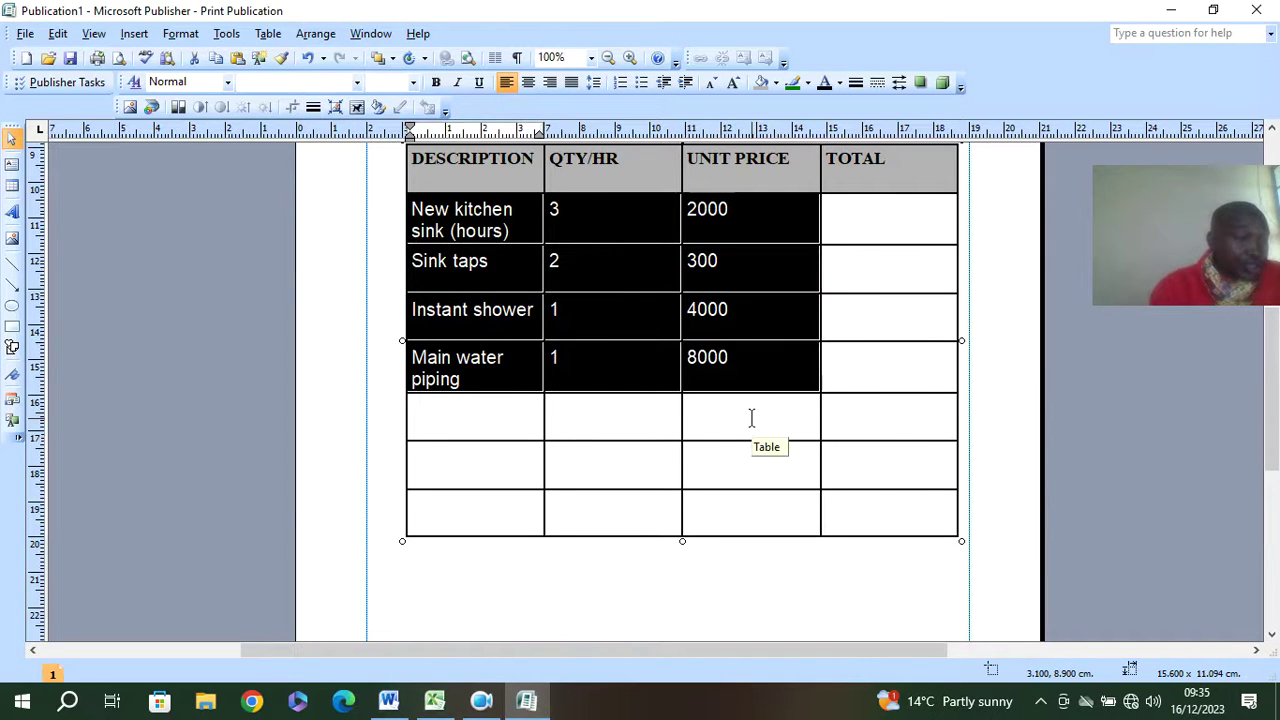
pyautogui.click(704, 457)
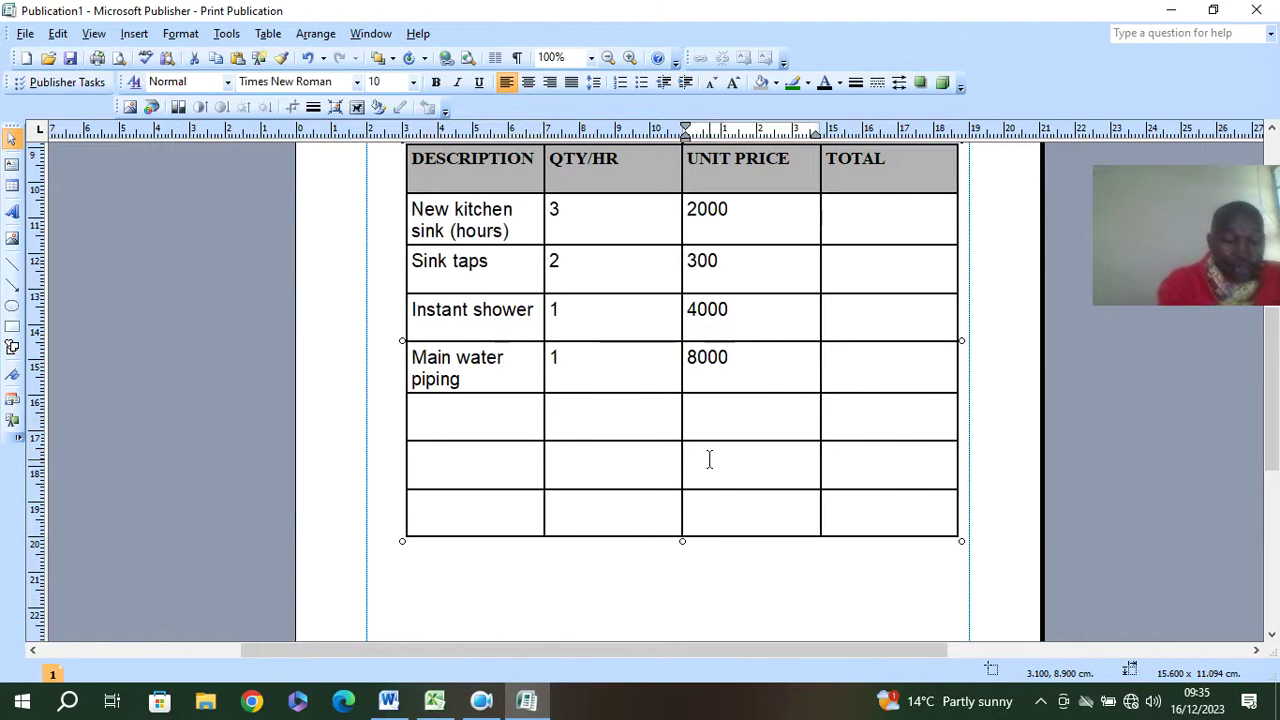
pyautogui.click(709, 459)
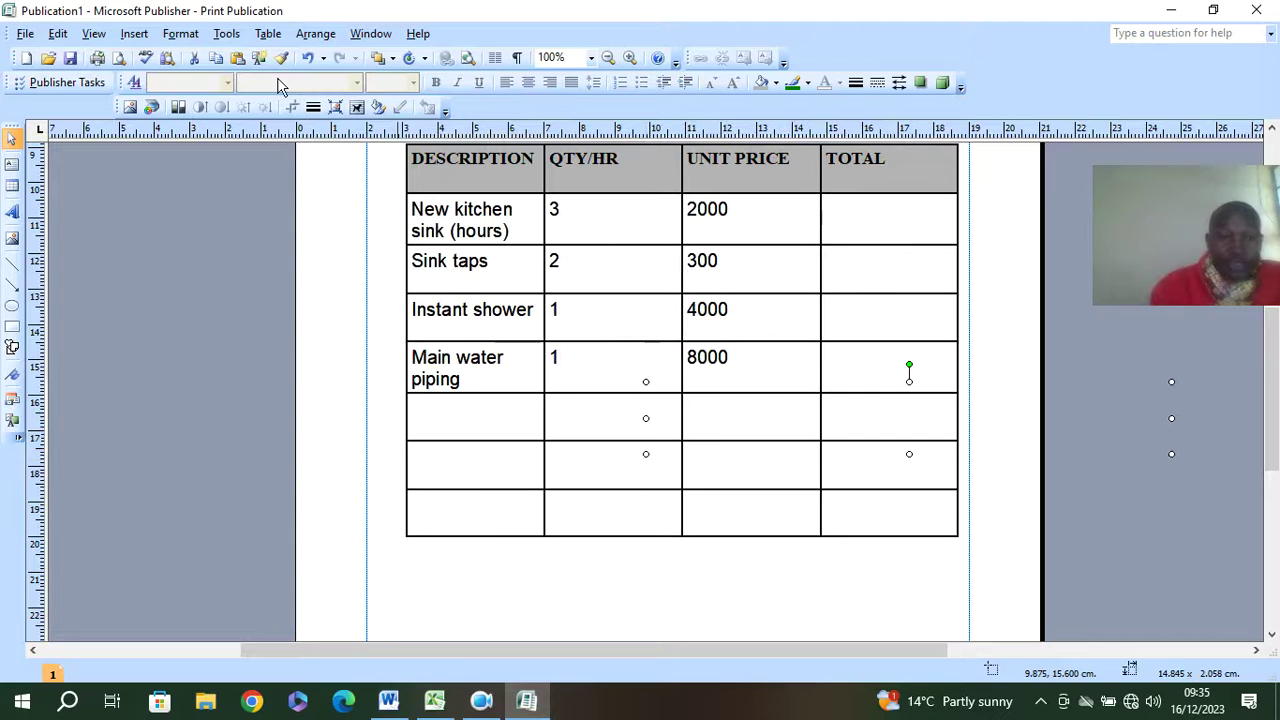
pyautogui.click(323, 58)
pyautogui.click(423, 217)
pyautogui.scroll(-4, 691, 431)
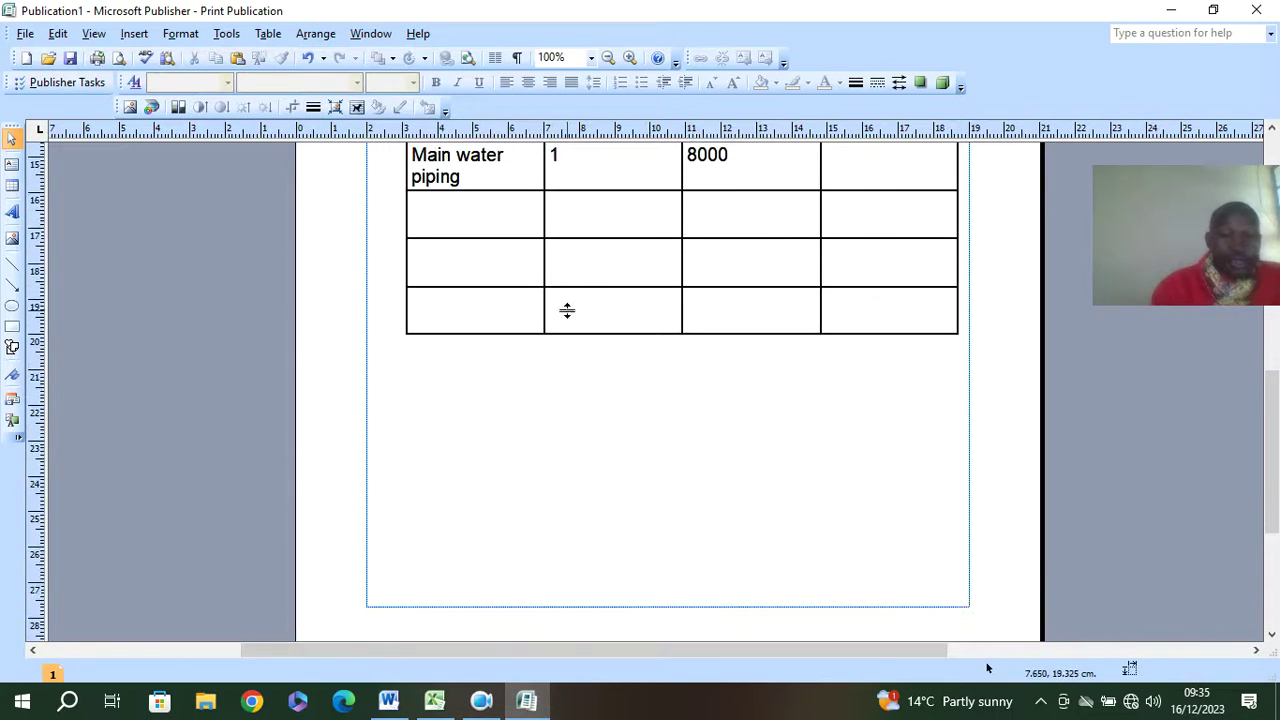
pyautogui.click(730, 247)
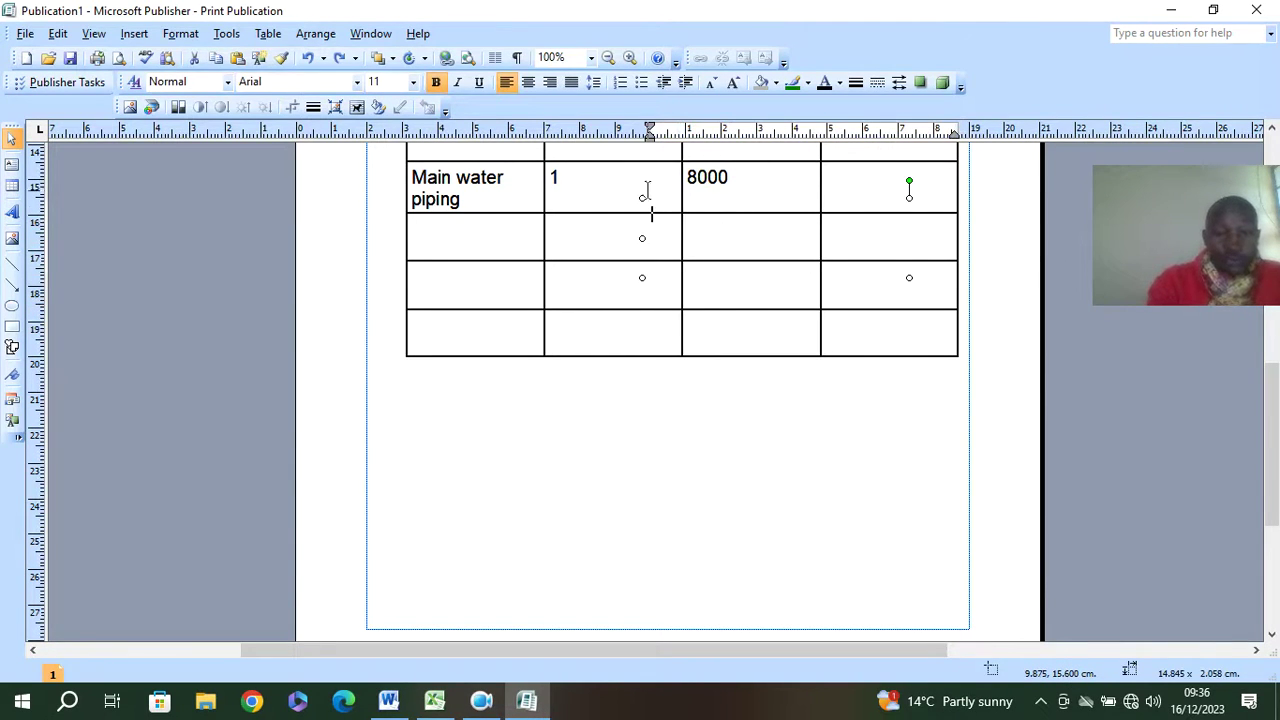
pyautogui.click(658, 203)
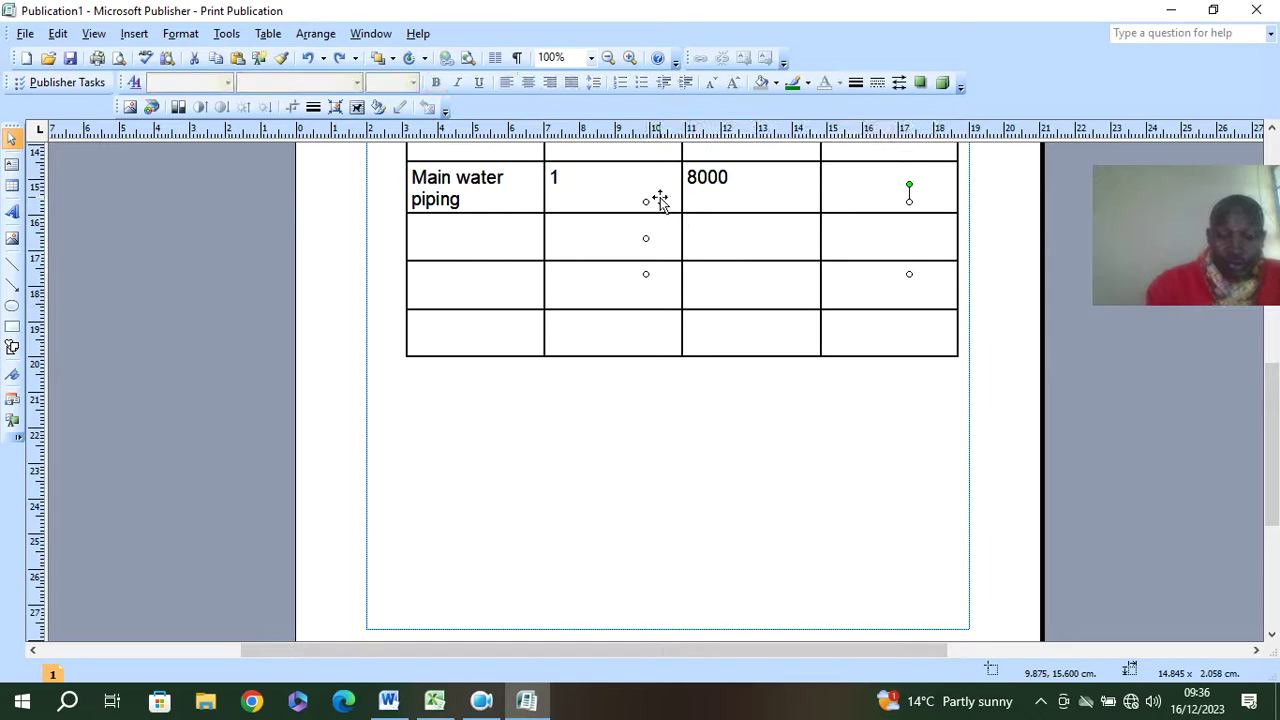
pyautogui.press('Escape')
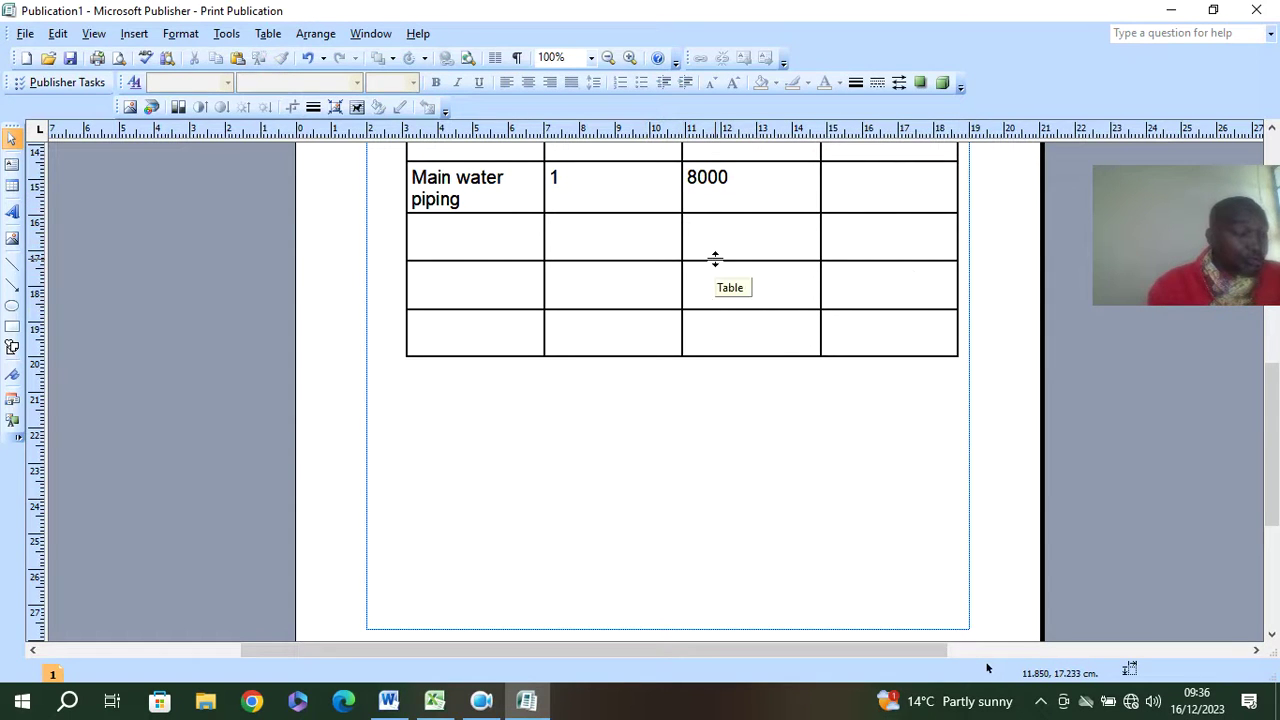
# Step: Fill the last row's UNIT PRICE cell with SUBTOTAL, DISCOUNT, TOTAL TAX, BALANCE DUE and its TOTAL cell with 18600, 1000, 300, 17300 on separate lines
pyautogui.click(714, 325)
pyautogui.write('SUBTOTAL')
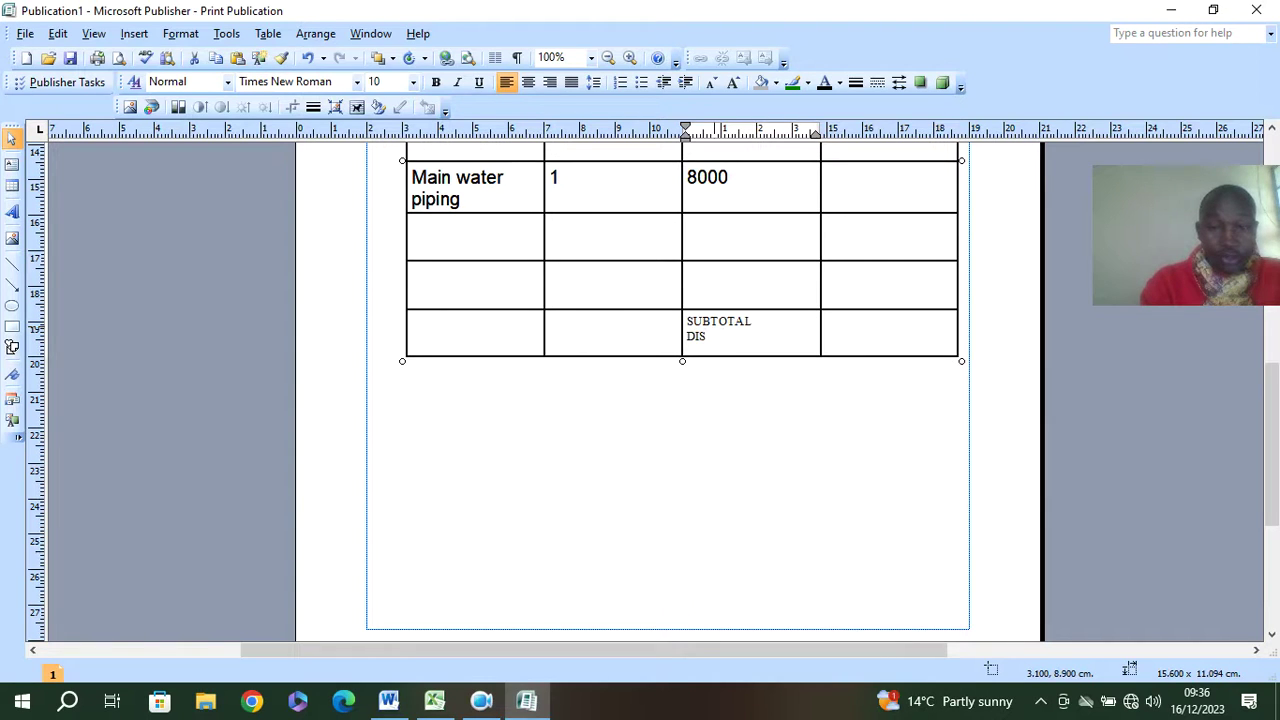
pyautogui.press('Return')
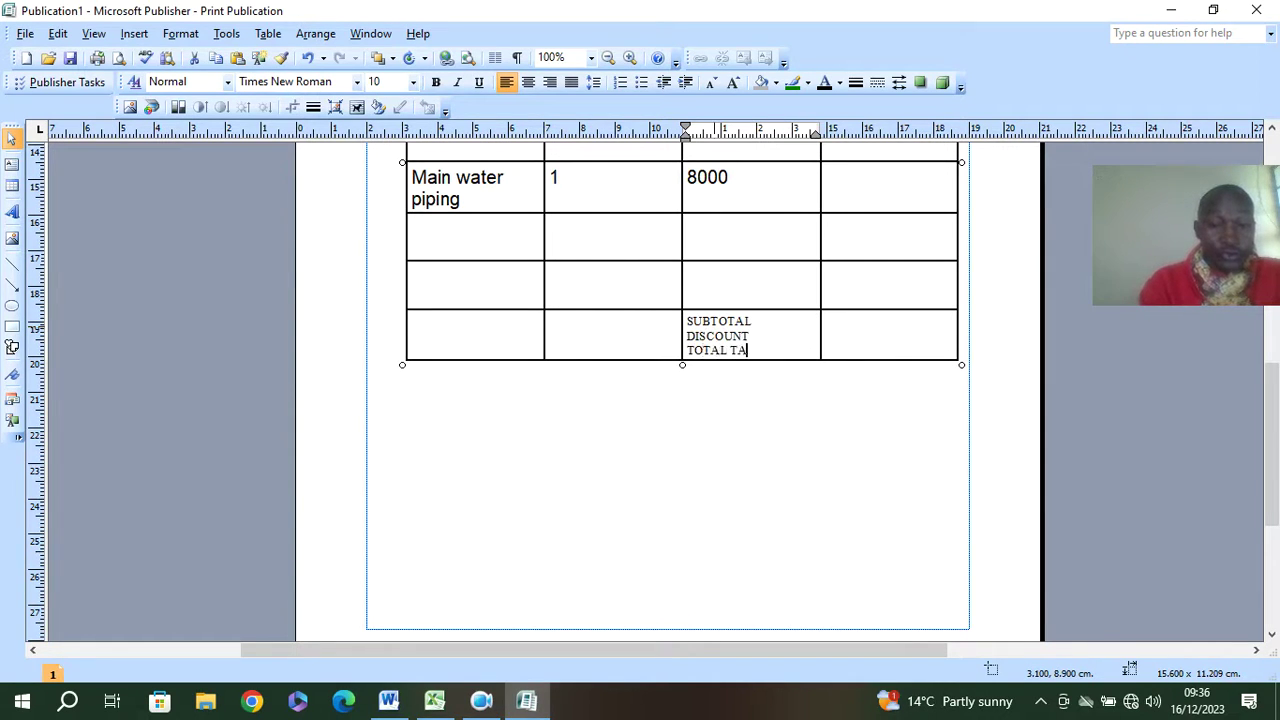
pyautogui.press('Return')
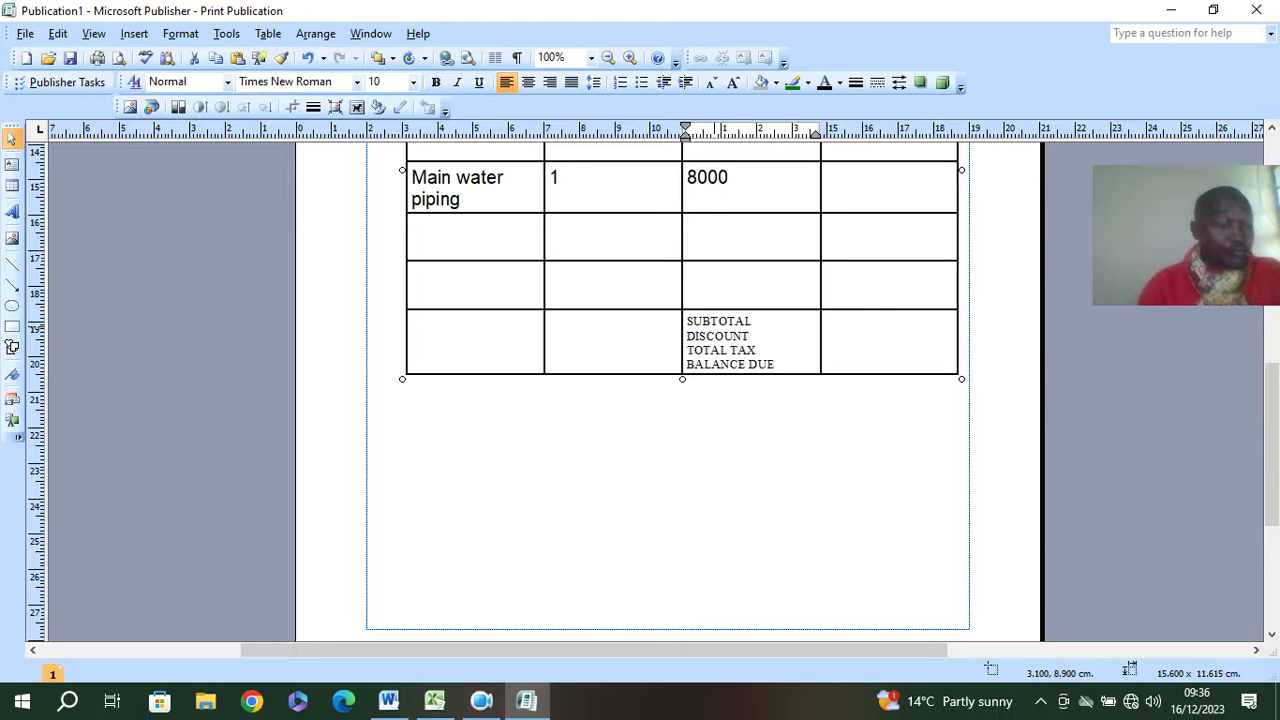
pyautogui.click(866, 316)
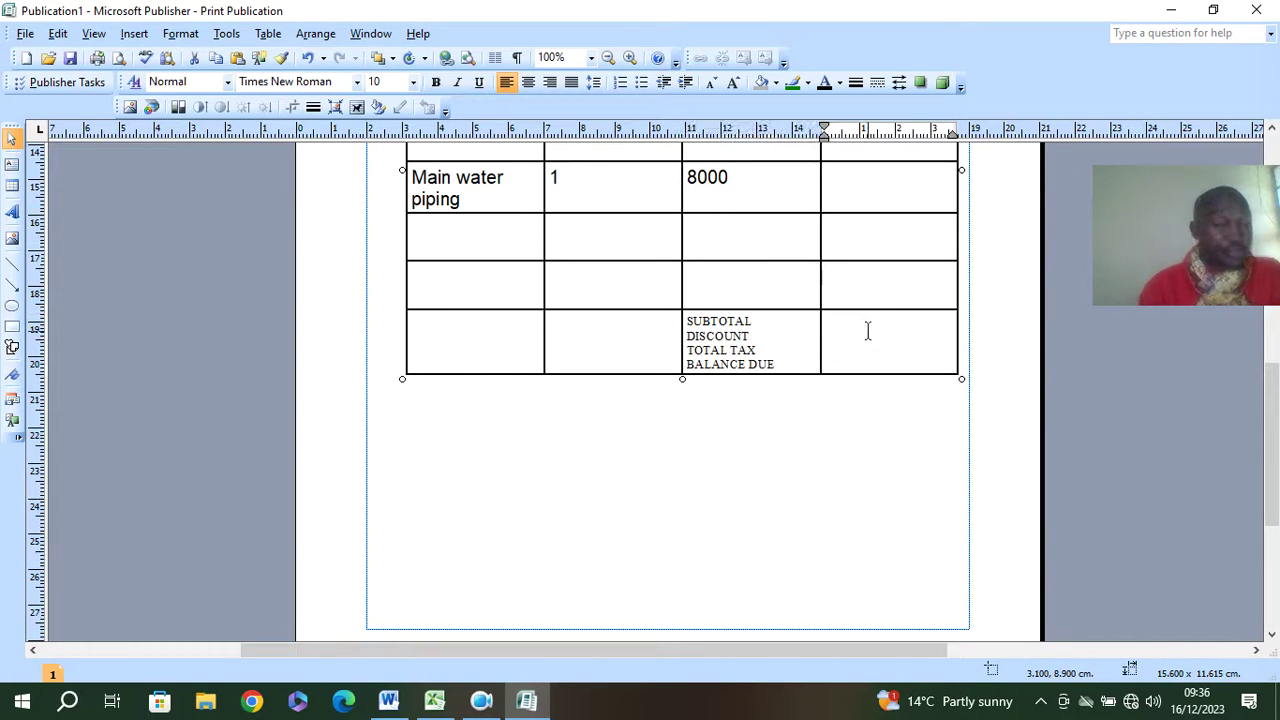
pyautogui.write('18600')
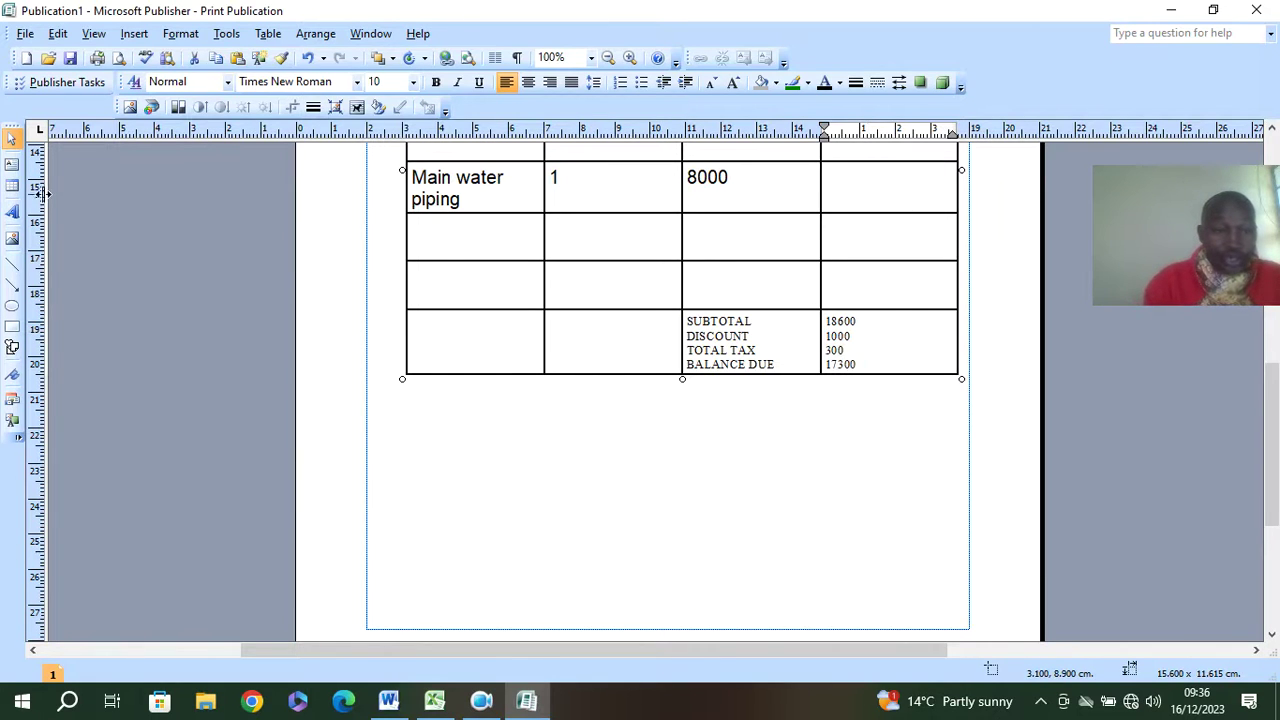
# Step: Try to separate BALANCE DUE from the lines above with a thick horizontal line across the last two columns
pyautogui.click(16, 264)
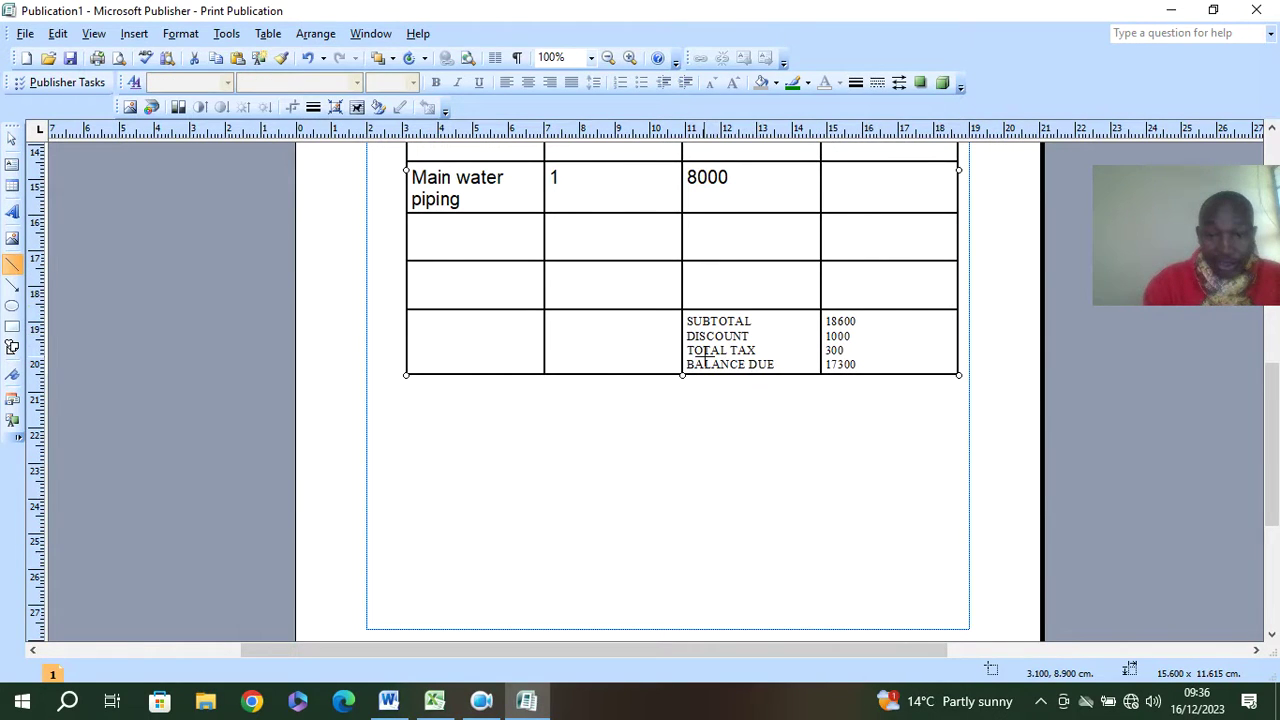
pyautogui.moveTo(686, 356); pyautogui.dragTo(969, 353)
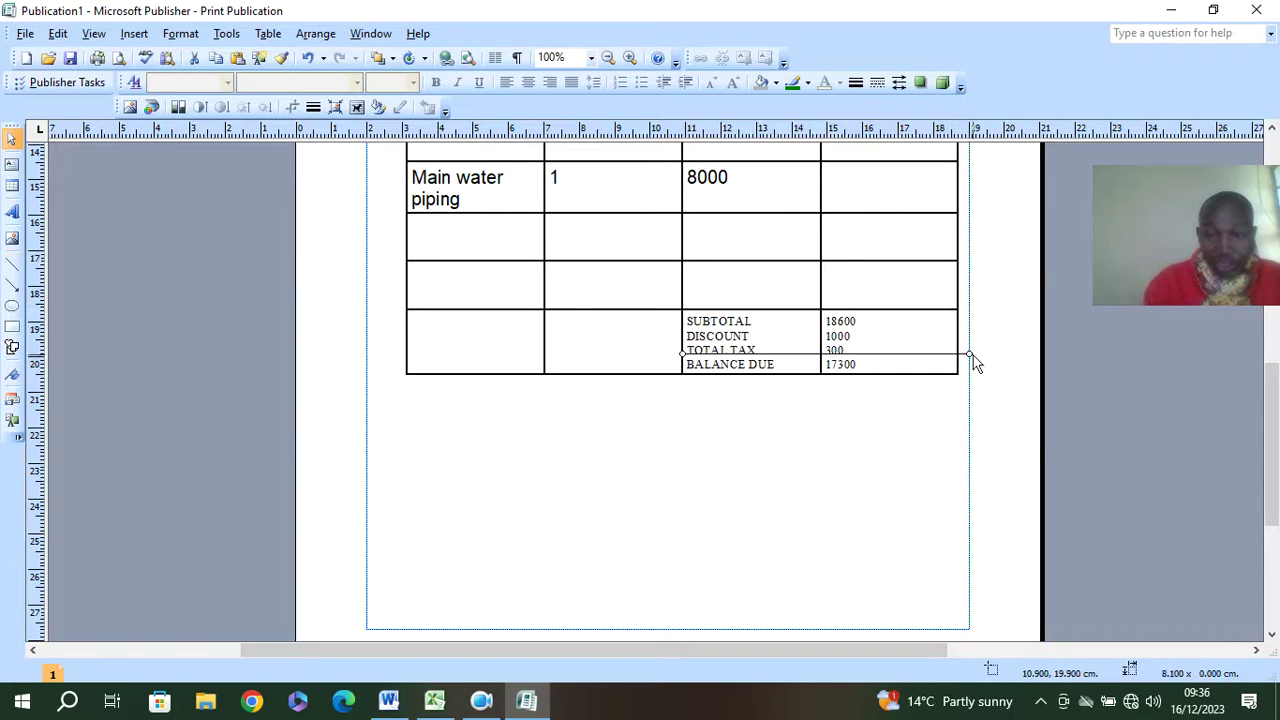
pyautogui.click(856, 84)
pyautogui.click(927, 238)
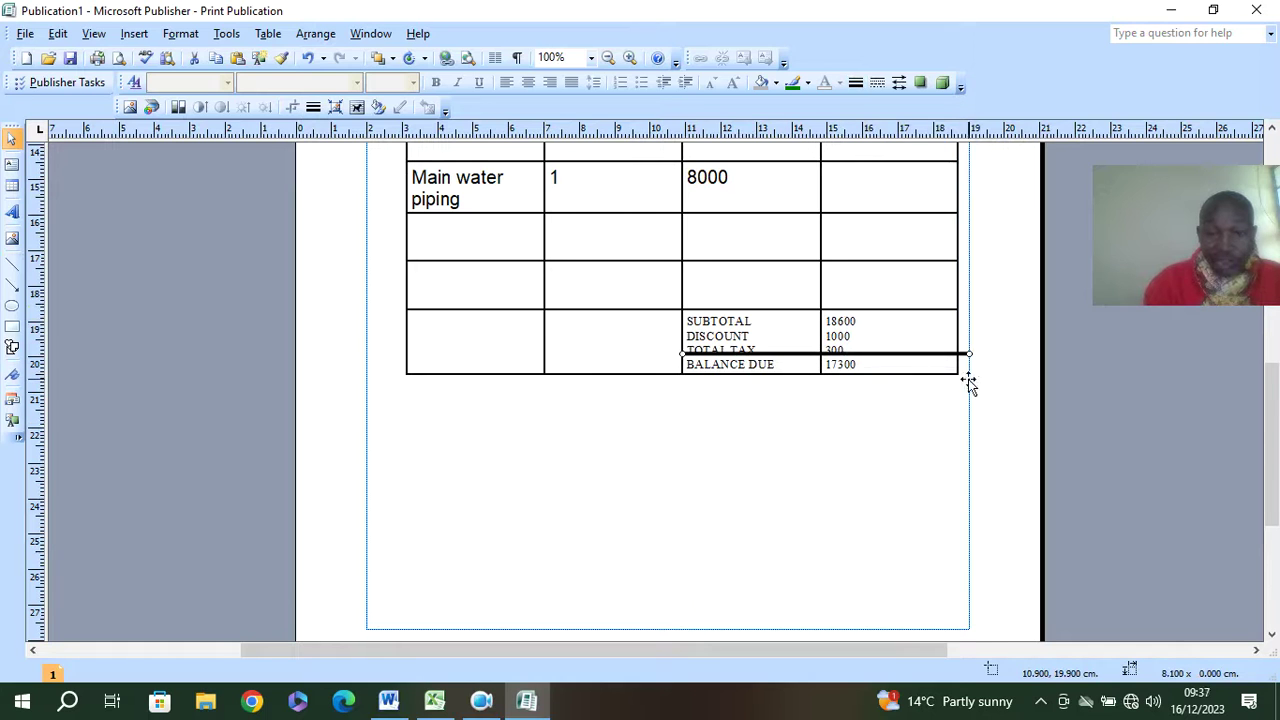
pyautogui.moveTo(970, 354); pyautogui.dragTo(958, 353)
pyautogui.click(874, 358)
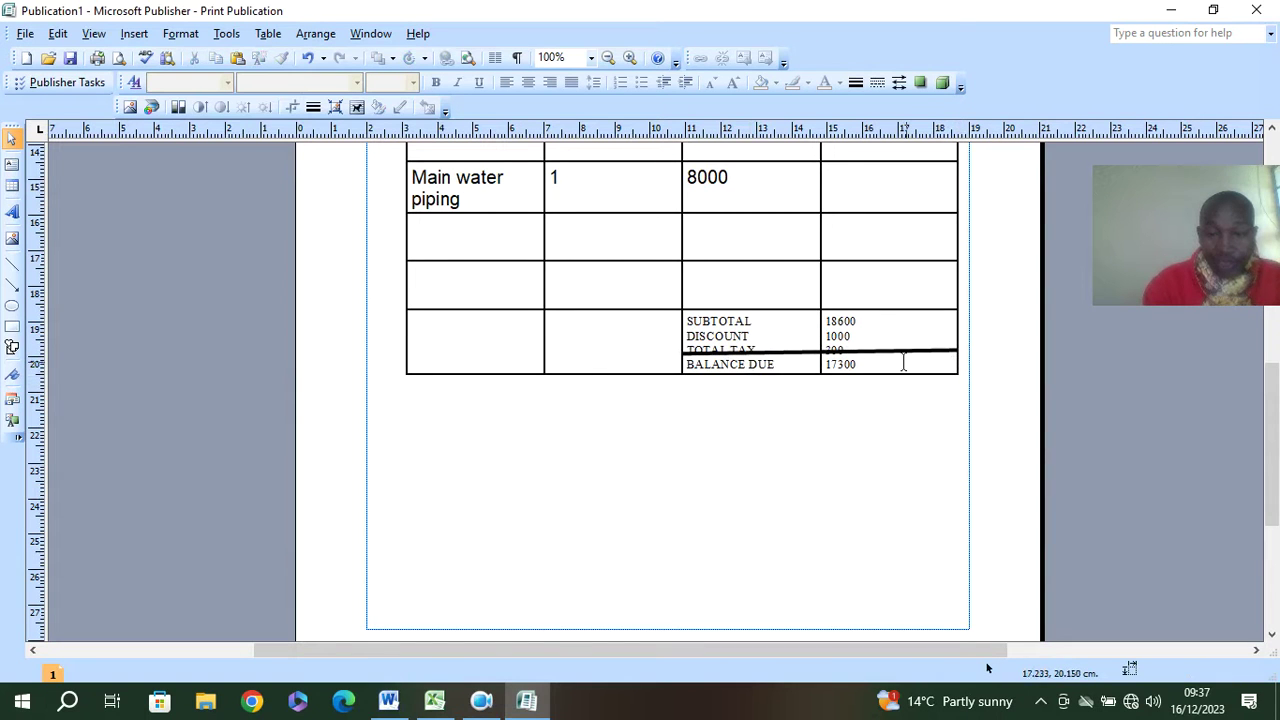
pyautogui.click(942, 351)
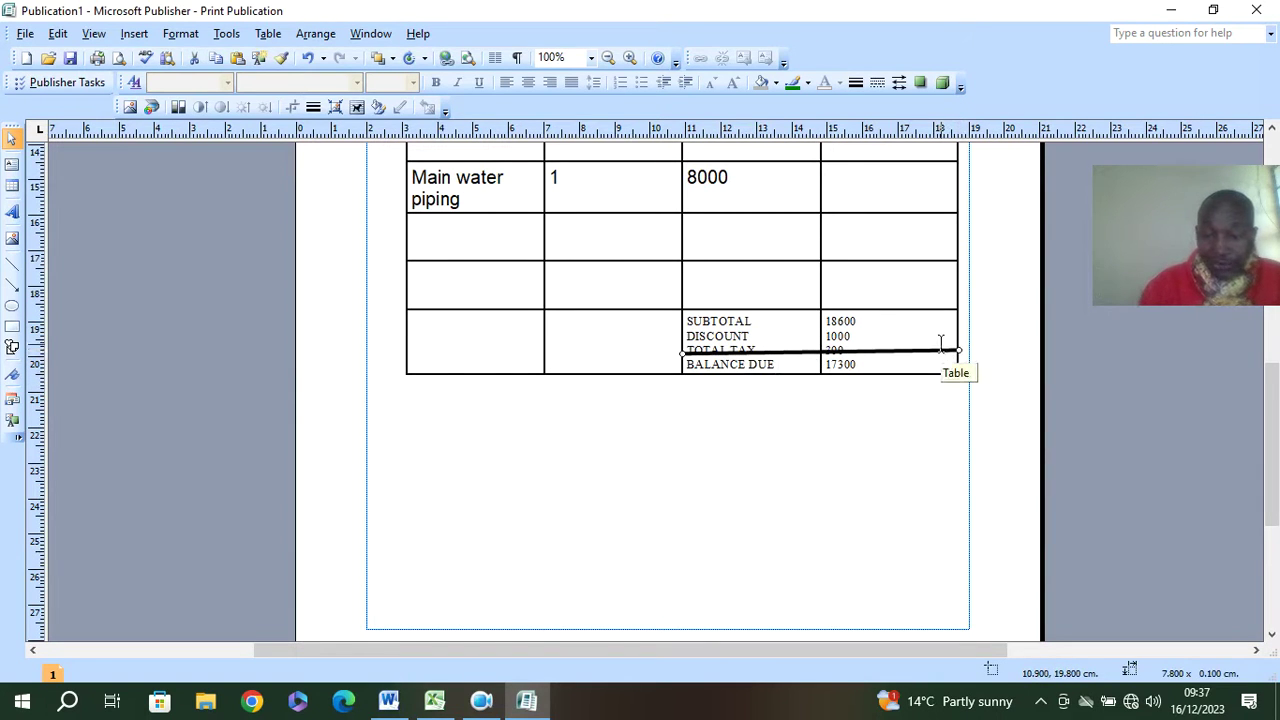
pyautogui.press('Delete')
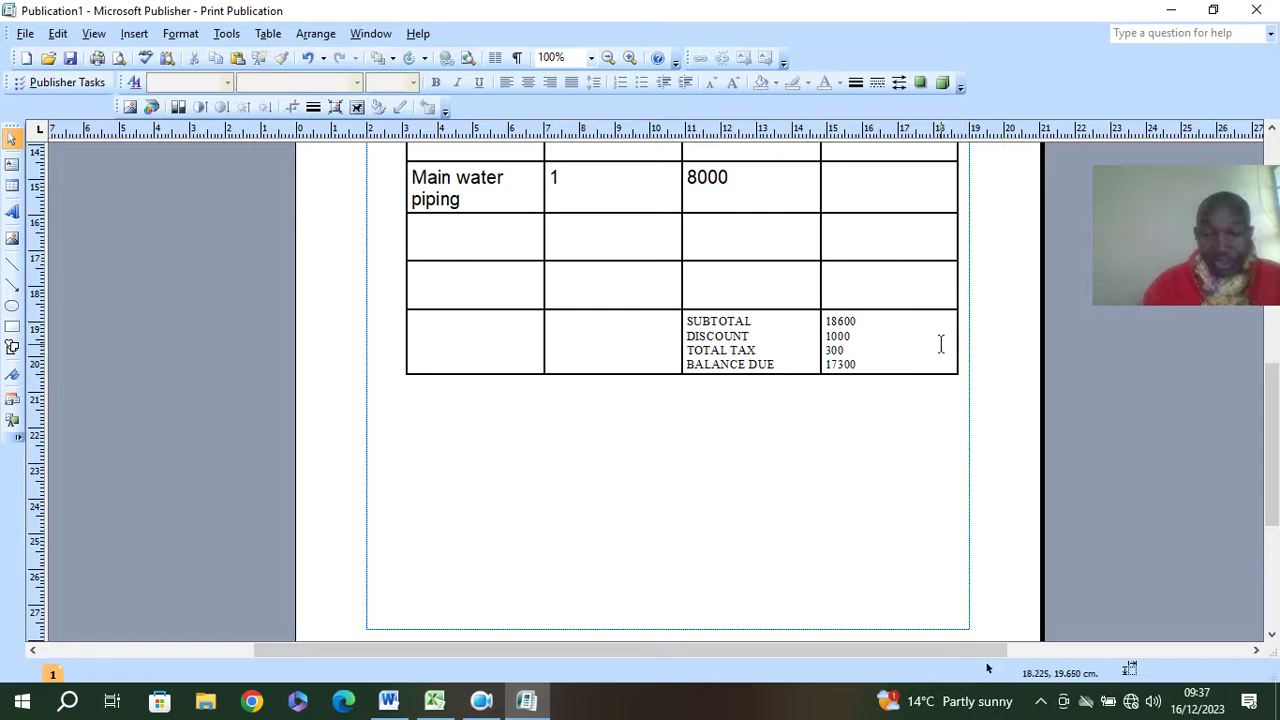
# Step: Increase the font size of the SUBTOTAL to BALANCE DUE labels and their amounts in the last row to 17
pyautogui.moveTo(689, 320); pyautogui.dragTo(848, 350)
pyautogui.hotkey('ctrl', ']')
pyautogui.hotkey('ctrl', ']')
pyautogui.hotkey('ctrl', ']')
pyautogui.hotkey('ctrl', ']')
pyautogui.hotkey('ctrl', ']')
pyautogui.hotkey('ctrl', ']')
pyautogui.hotkey('ctrl', ']')
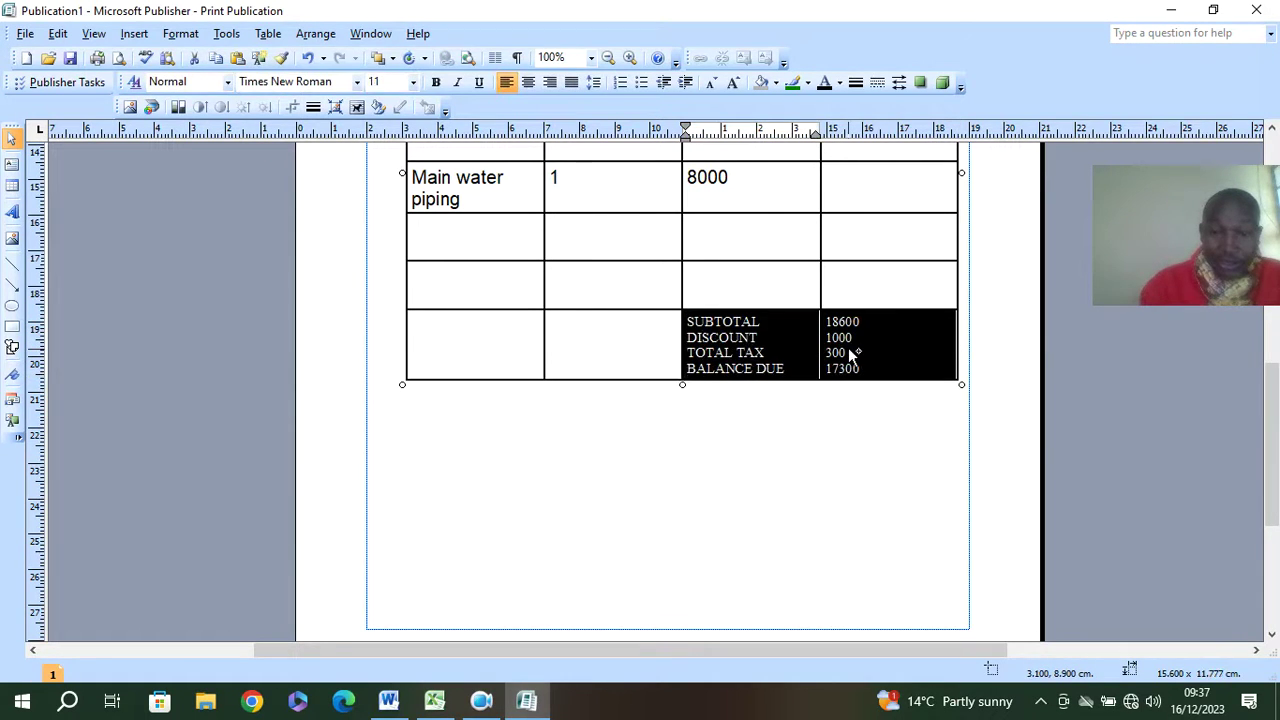
pyautogui.click(925, 497)
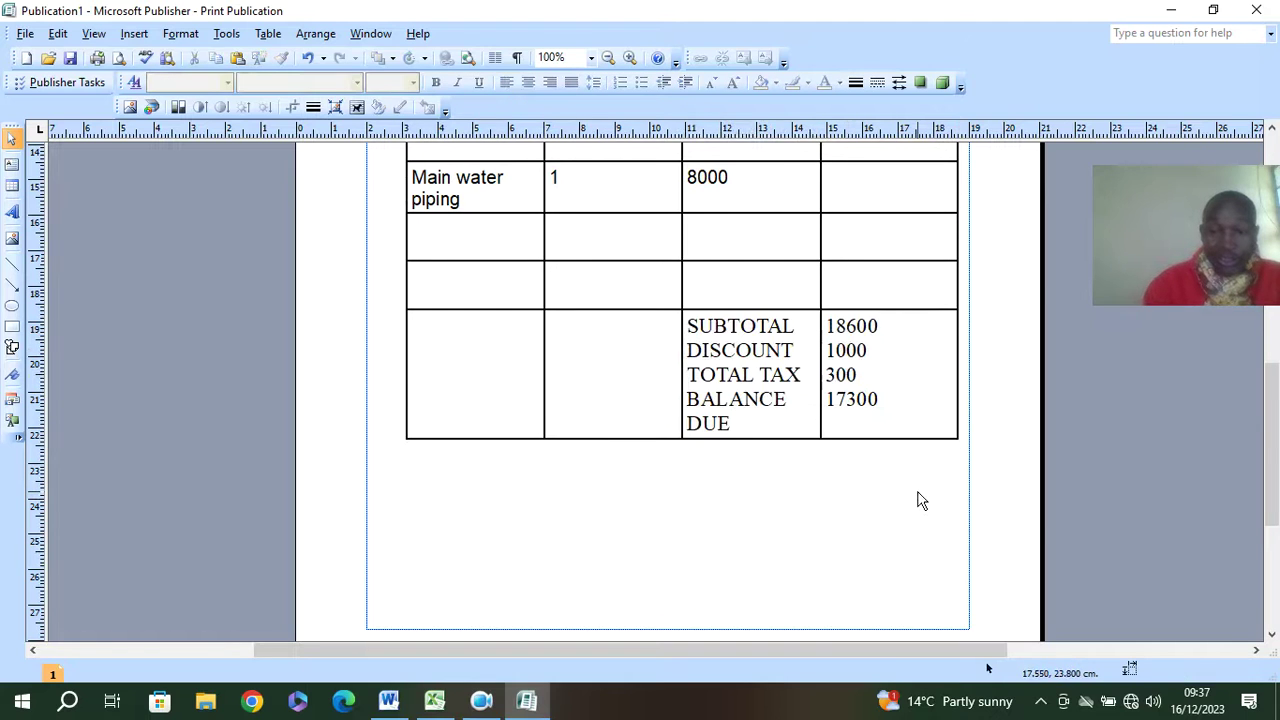
# Step: Make the SUBTOTAL to BALANCE DUE labels and their amounts in the table's last row bold
pyautogui.moveTo(746, 423); pyautogui.dragTo(700, 320)
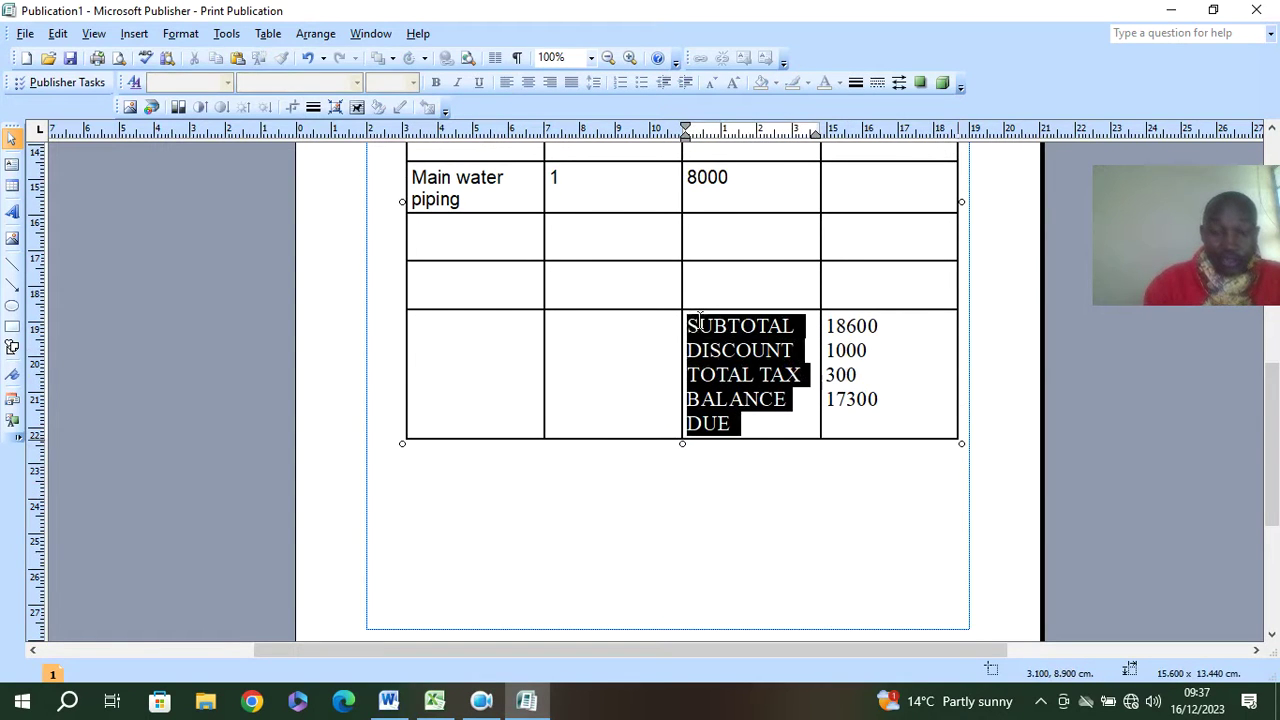
pyautogui.hotkey('ctrl', 'b')
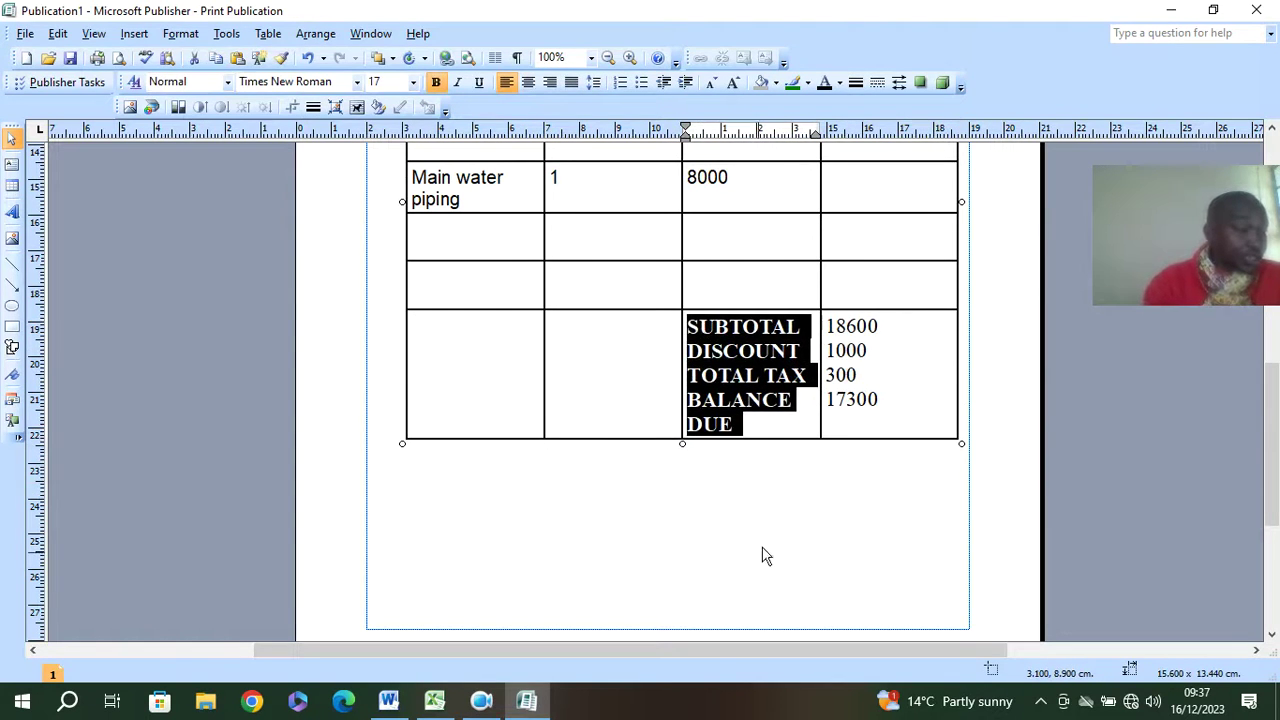
pyautogui.click(931, 540)
pyautogui.moveTo(880, 405); pyautogui.dragTo(858, 327)
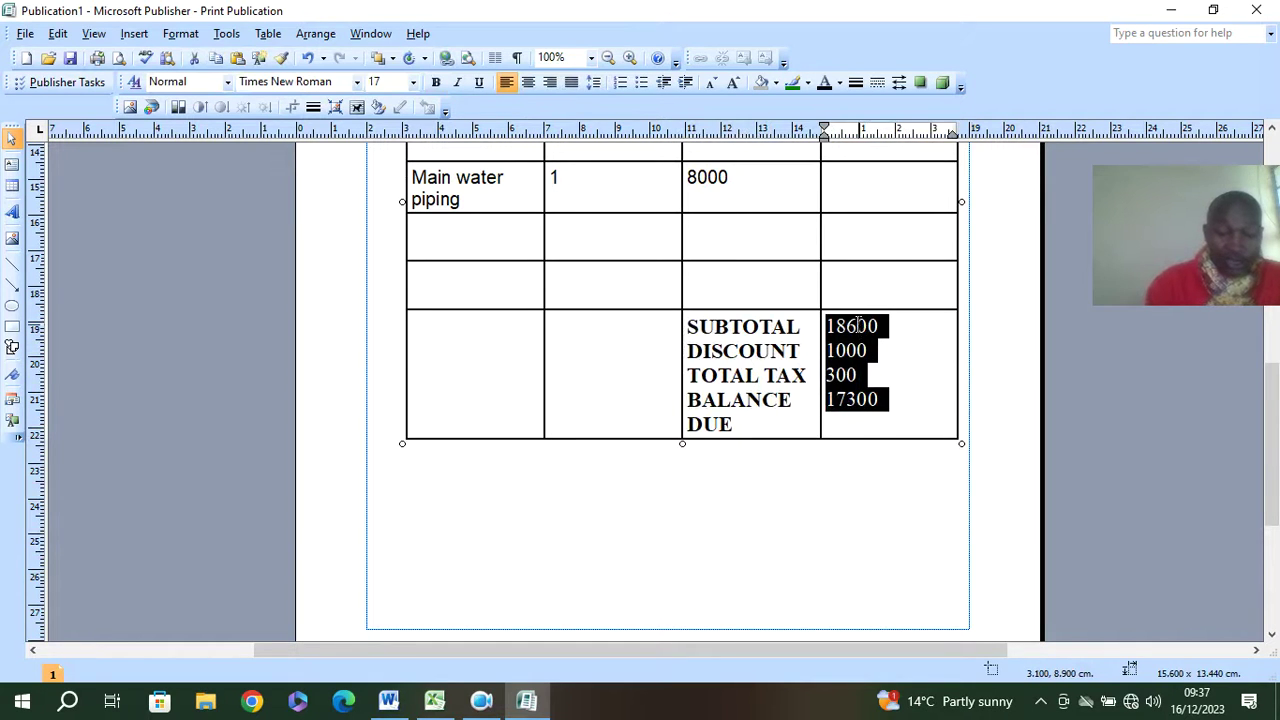
pyautogui.hotkey('ctrl', 'b')
pyautogui.click(815, 552)
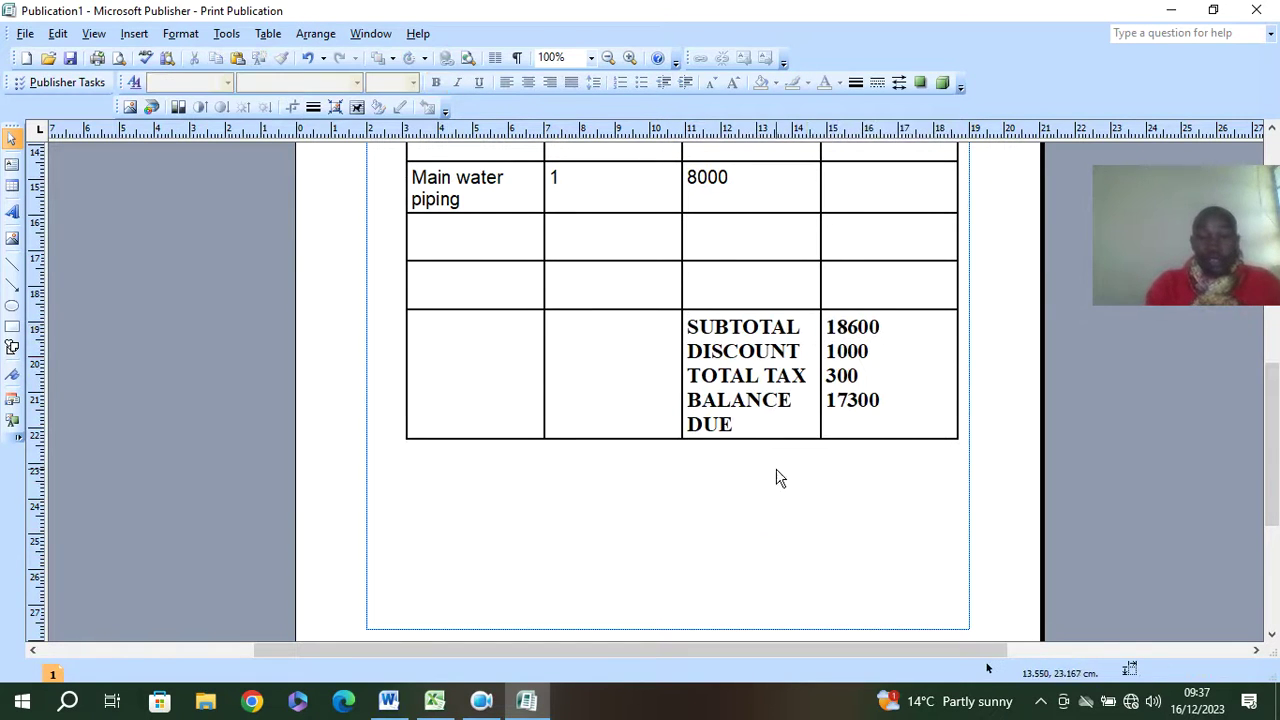
# Step: Insert a blank line after TOTAL TAX in the label cell and after 300 in the amounts cell of the last row
pyautogui.click(898, 377)
pyautogui.press('Return')
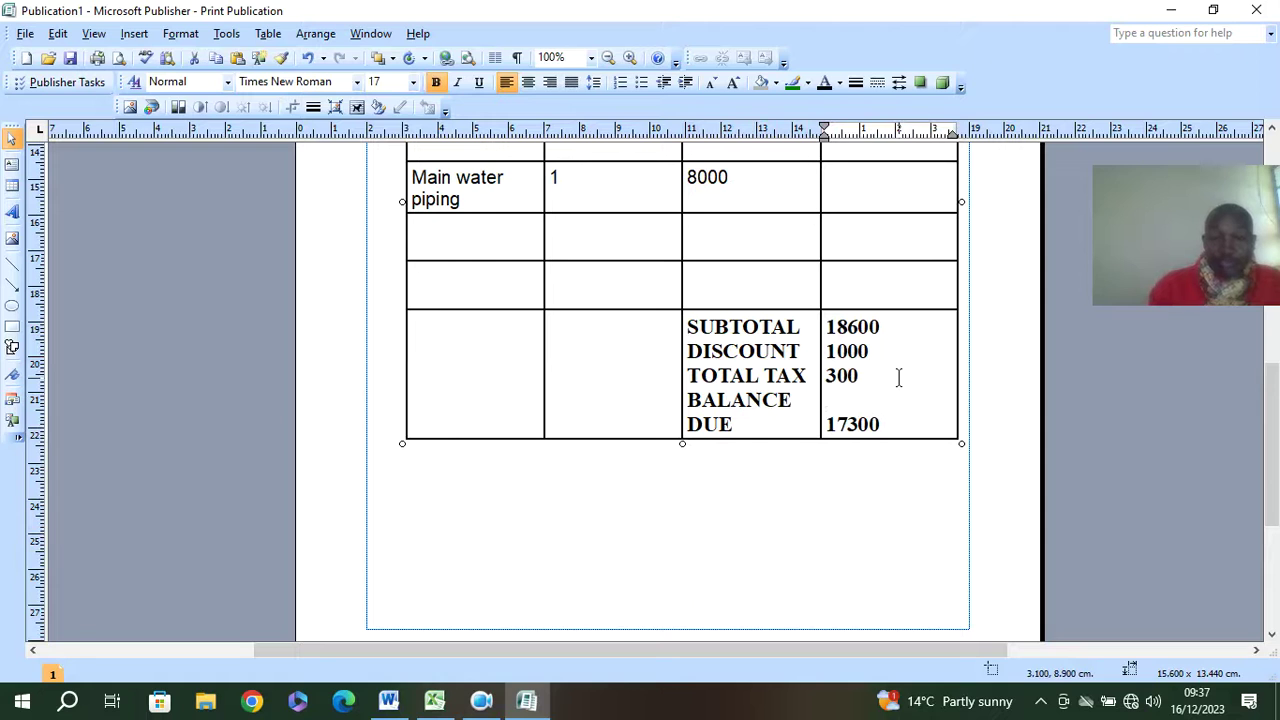
pyautogui.click(809, 375)
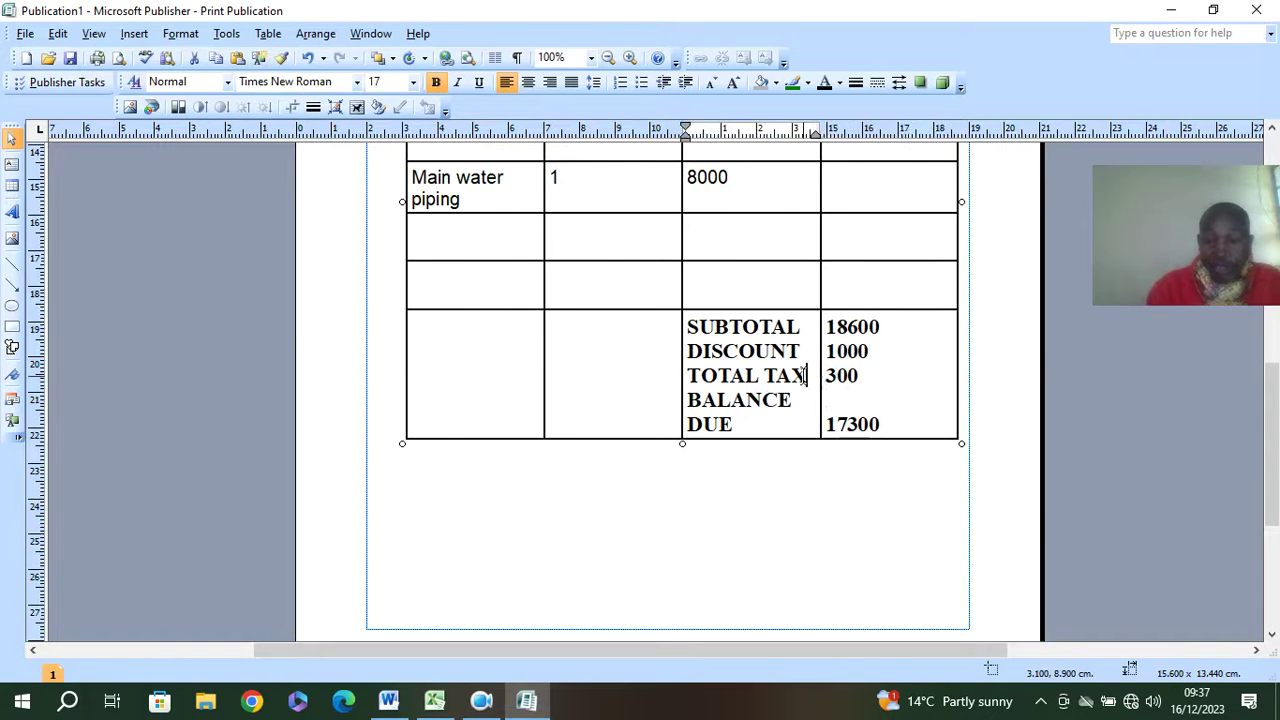
pyautogui.press('Return')
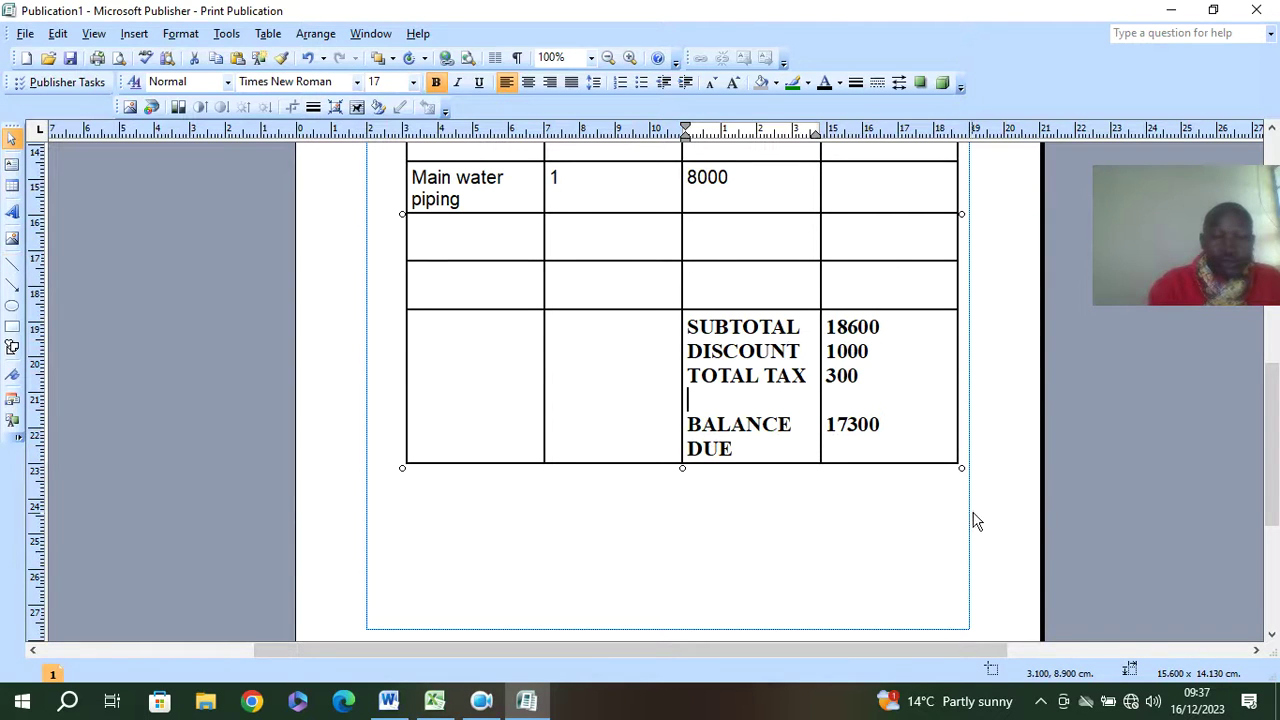
# Step: Draw a 3 pt horizontal line about 7.8 cm long above BALANCE DUE, spanning the last two columns to the table's outer border
pyautogui.click(12, 263)
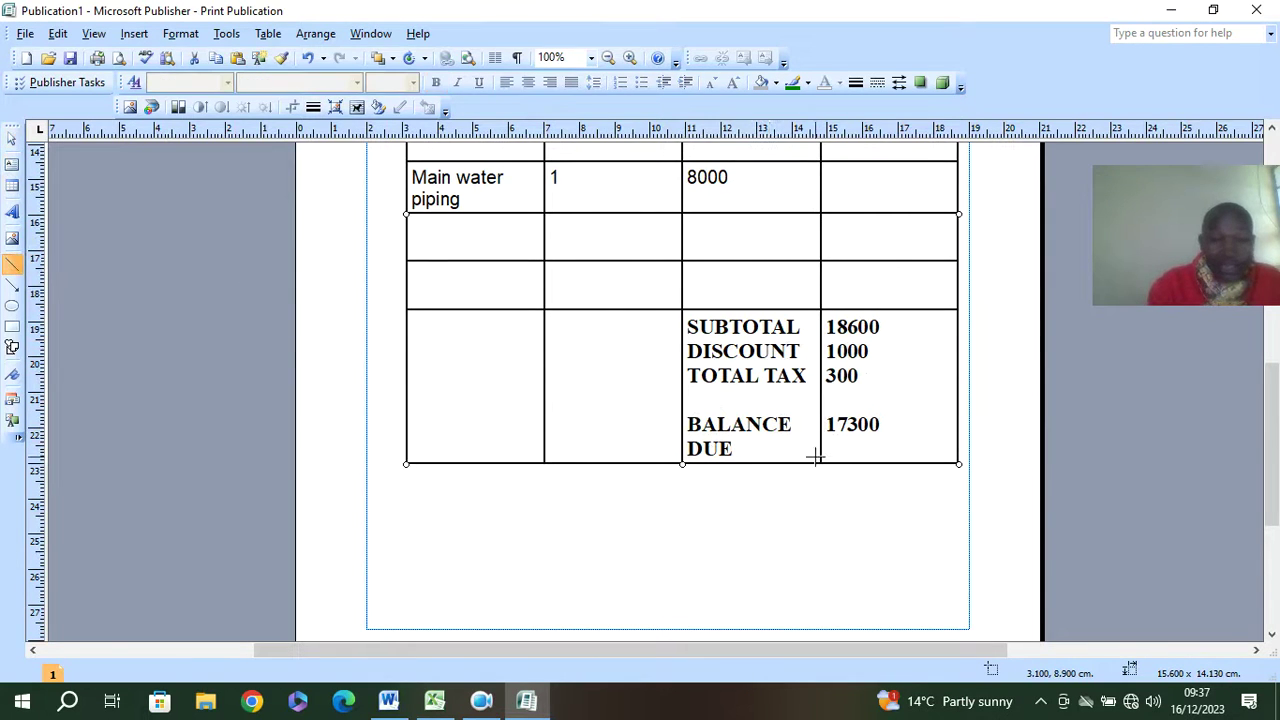
pyautogui.moveTo(681, 396); pyautogui.dragTo(969, 396)
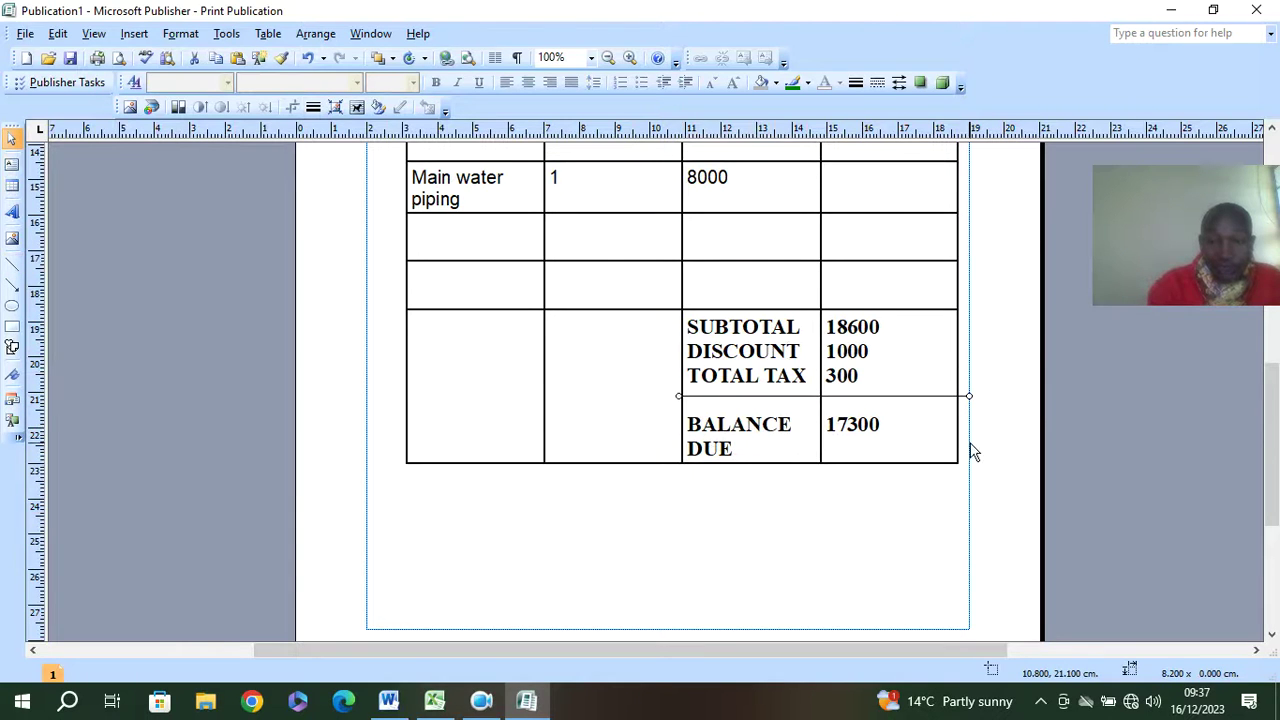
pyautogui.click(856, 84)
pyautogui.click(909, 228)
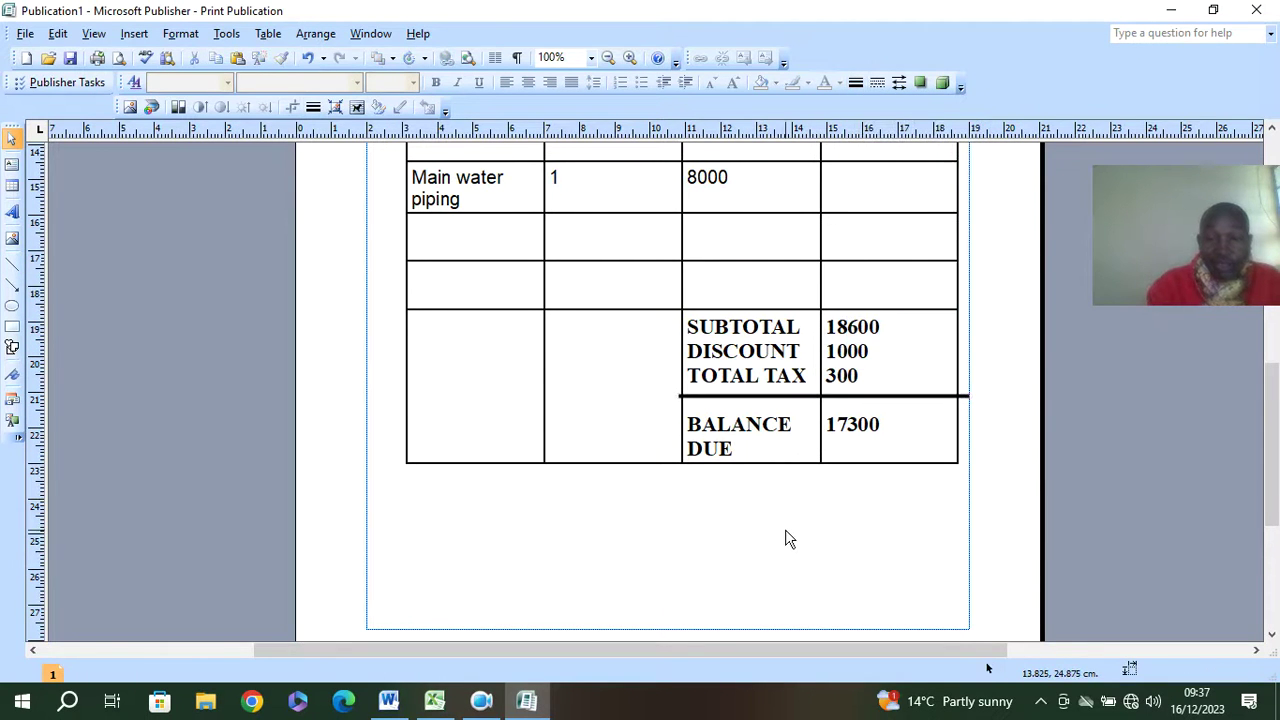
pyautogui.scroll(3, 785, 538)
pyautogui.click(968, 508)
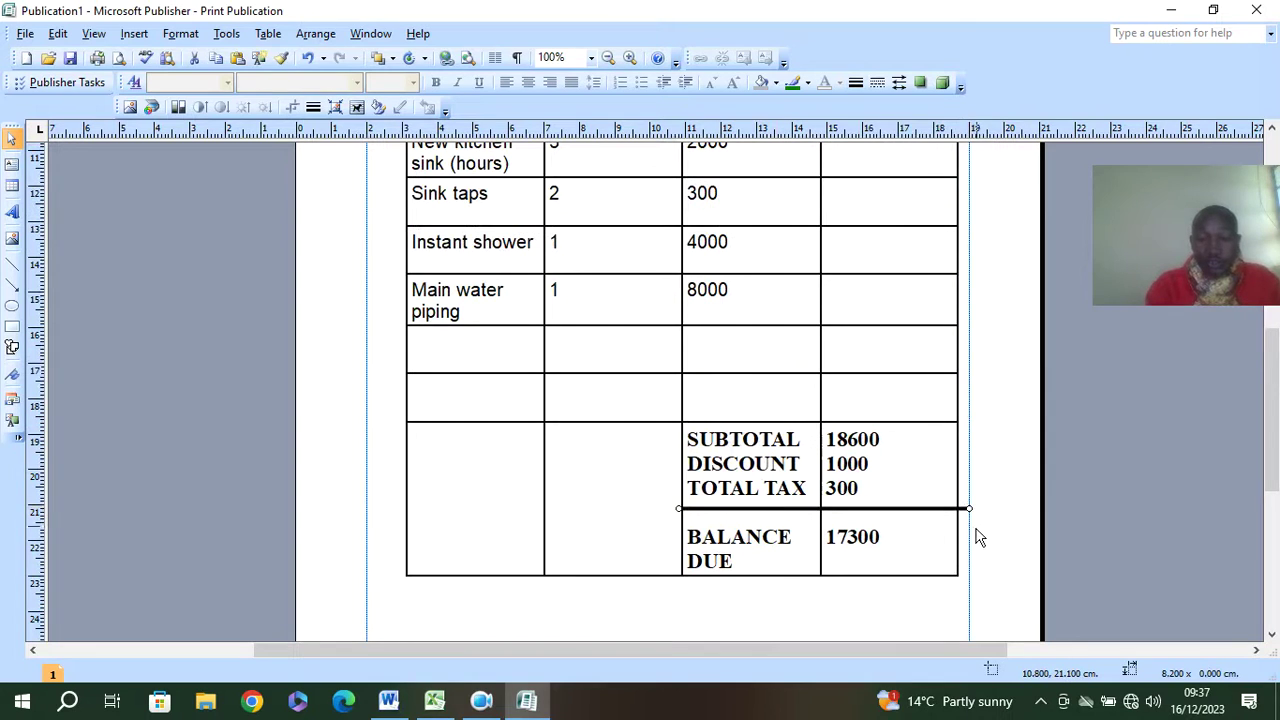
pyautogui.moveTo(972, 508); pyautogui.dragTo(956, 508)
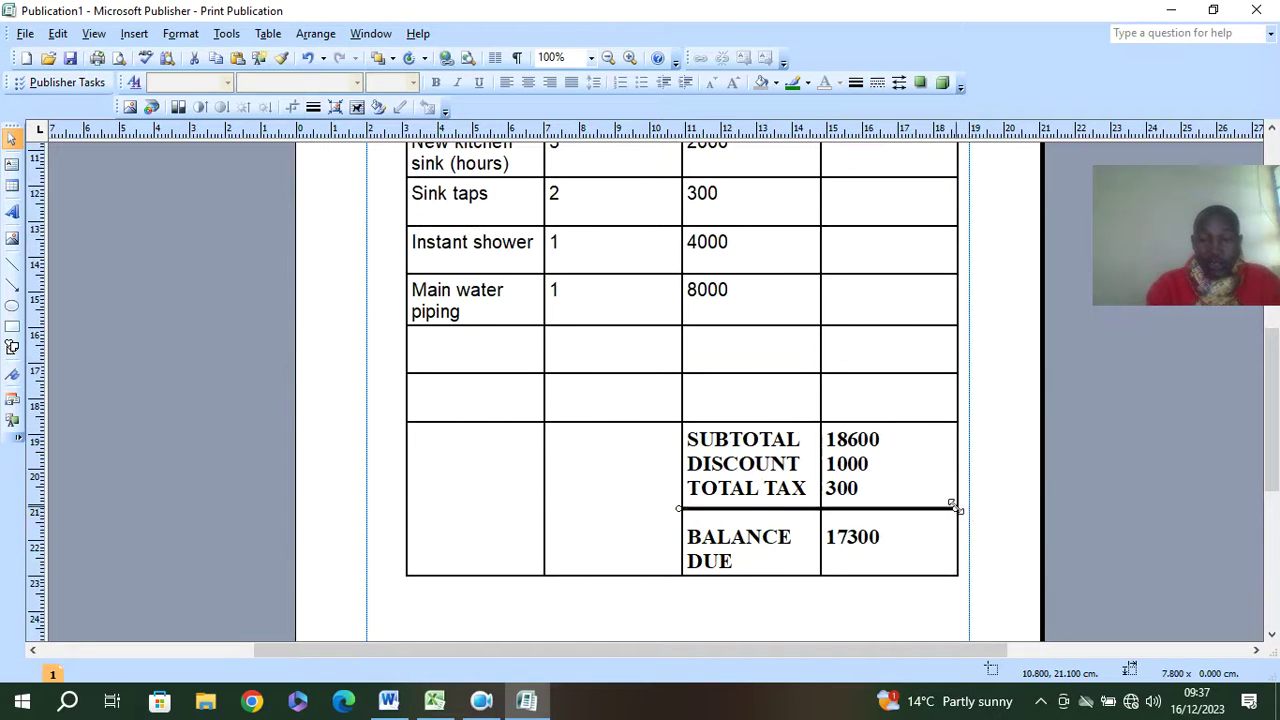
# Step: Draw a rectangle about 16.1 x 2 cm below the table and give it a blue 4½ pt outline
pyautogui.scroll(3, 934, 617)
pyautogui.scroll(6, 659, 456)
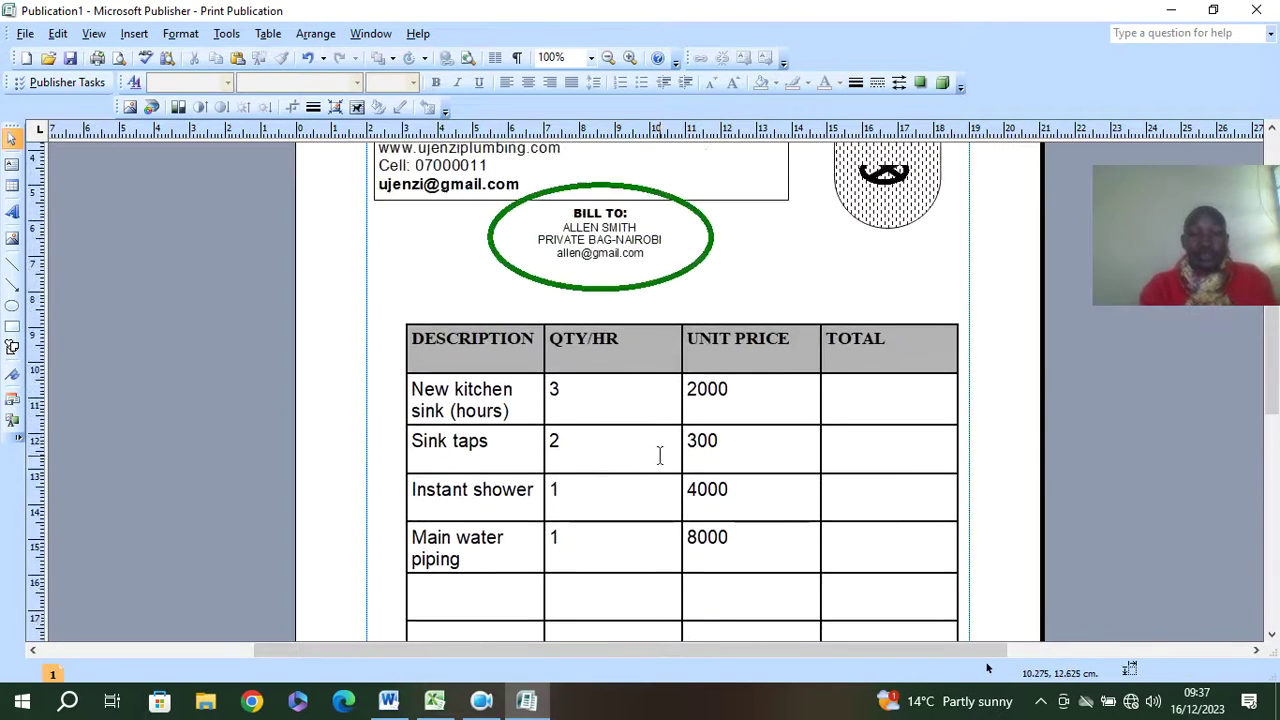
pyautogui.scroll(-3, 428, 372)
pyautogui.scroll(-15, 428, 366)
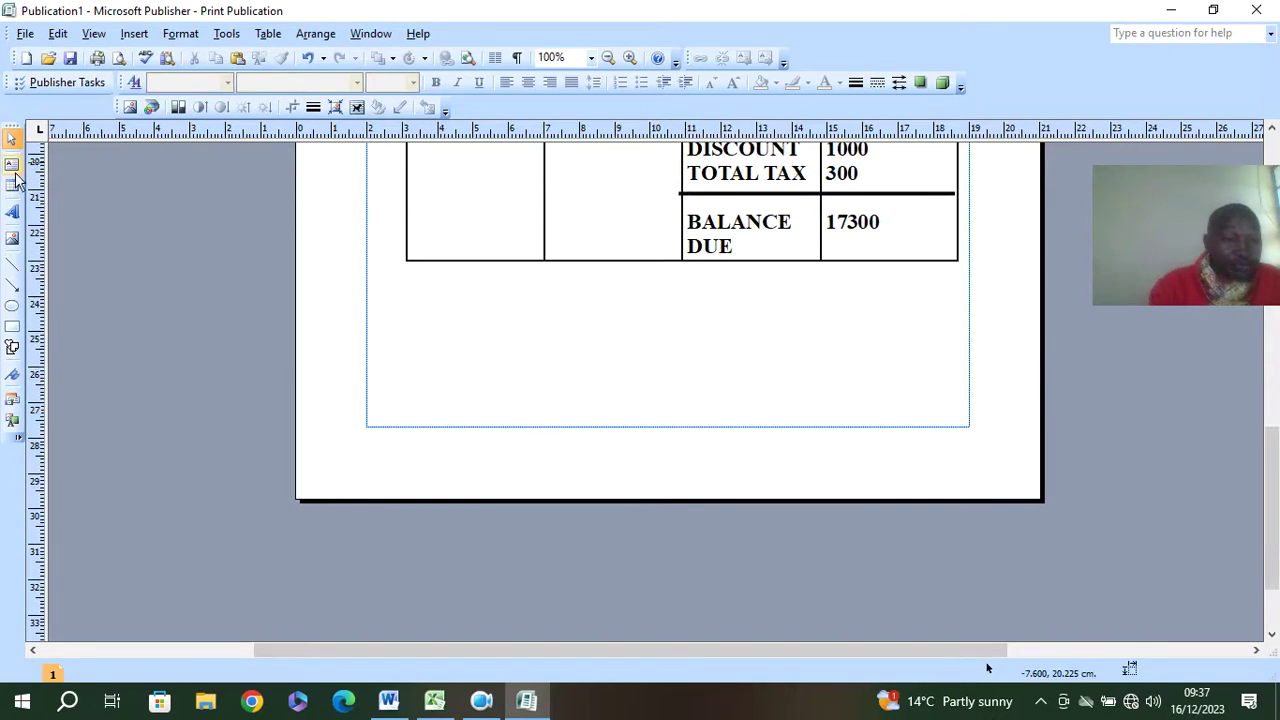
pyautogui.click(12, 326)
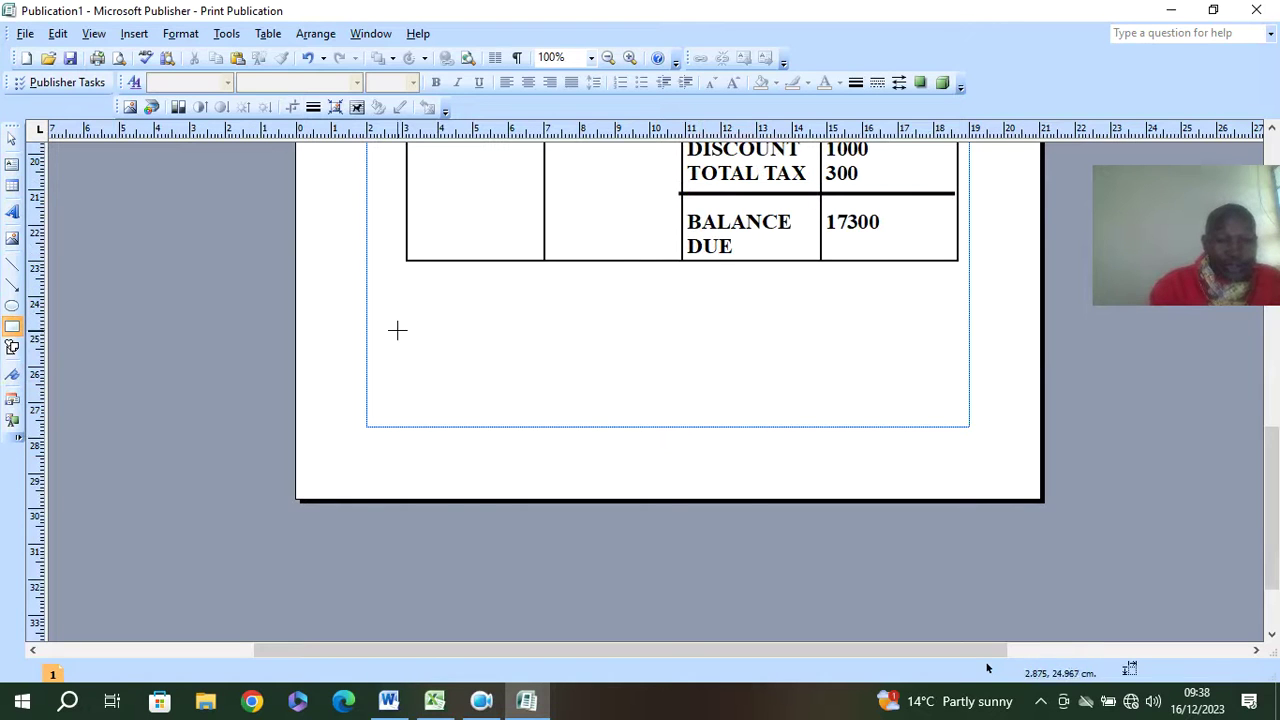
pyautogui.moveTo(388, 293)
pyautogui.mouseDown()
pyautogui.moveTo(711, 377)
pyautogui.moveTo(980, 371)
pyautogui.moveTo(959, 364)
pyautogui.mouseUp()
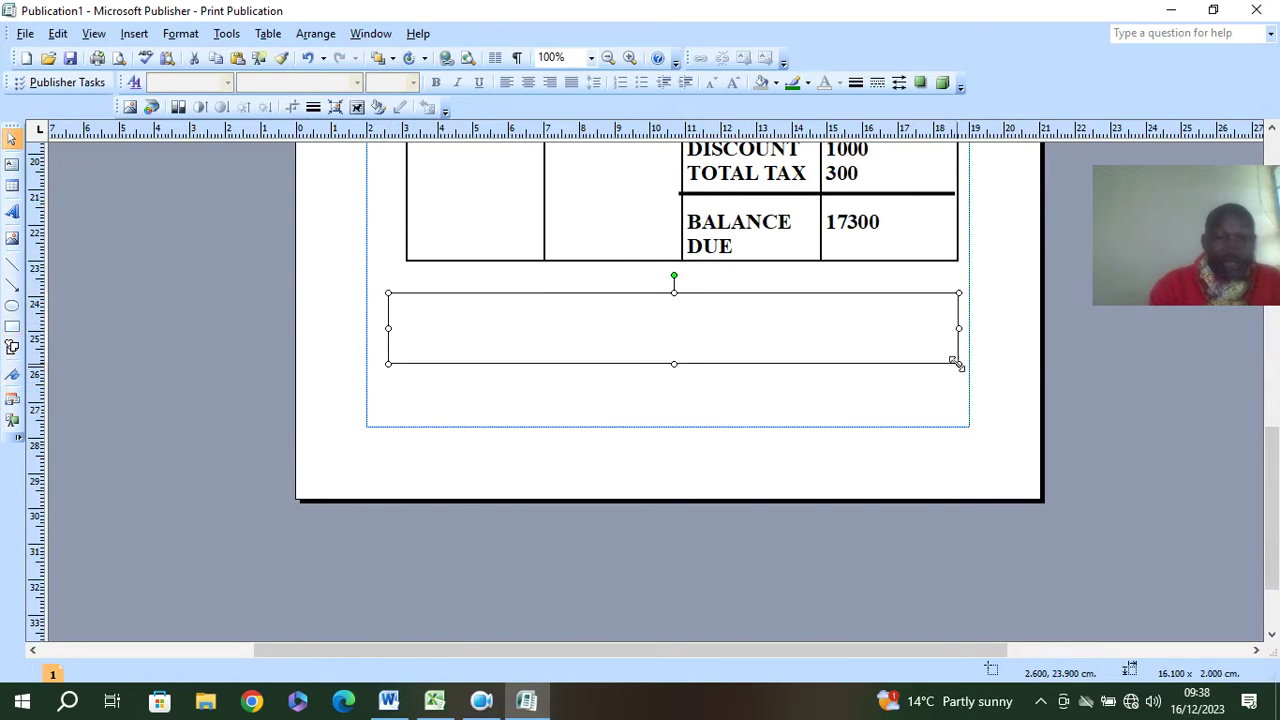
pyautogui.click(809, 83)
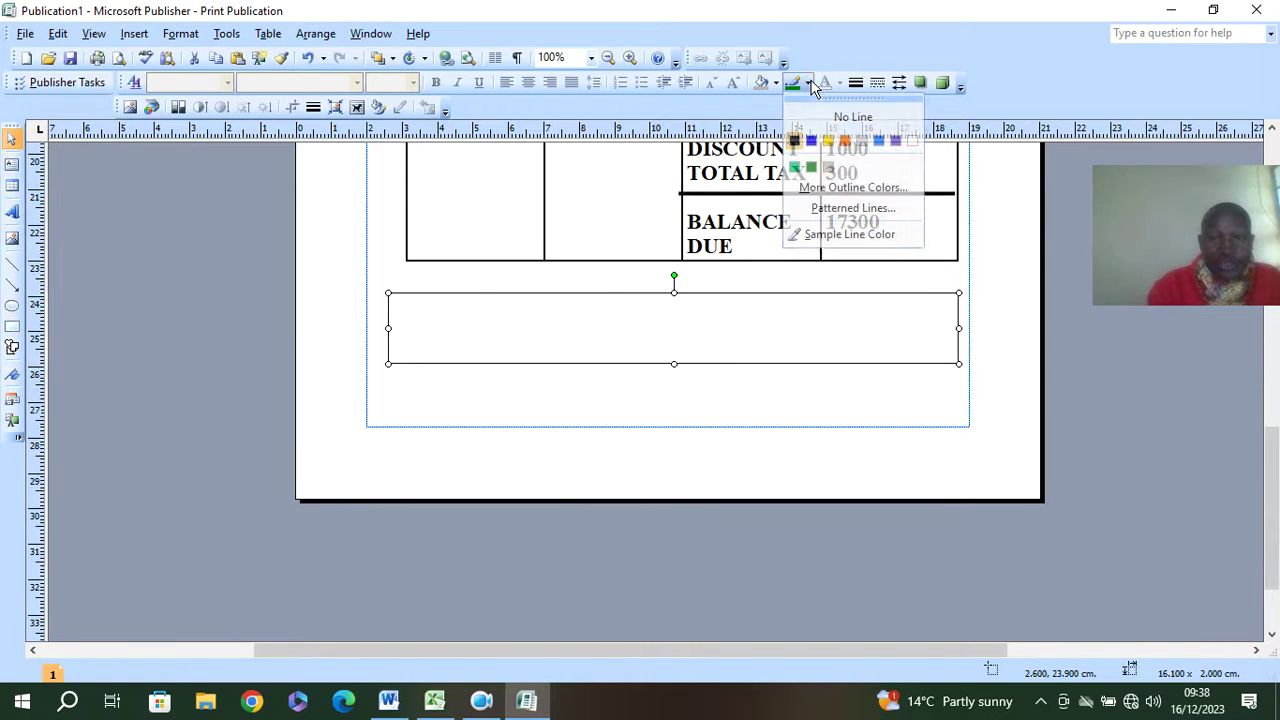
pyautogui.click(877, 140)
pyautogui.click(860, 86)
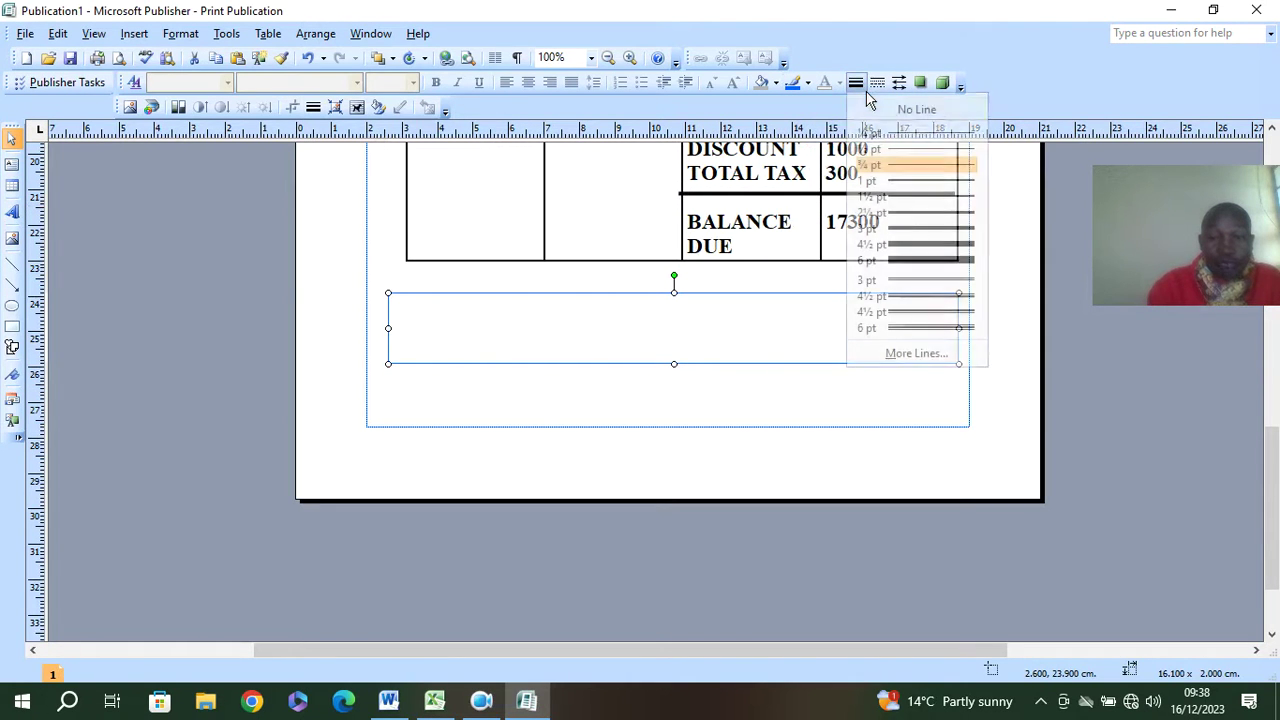
pyautogui.click(907, 247)
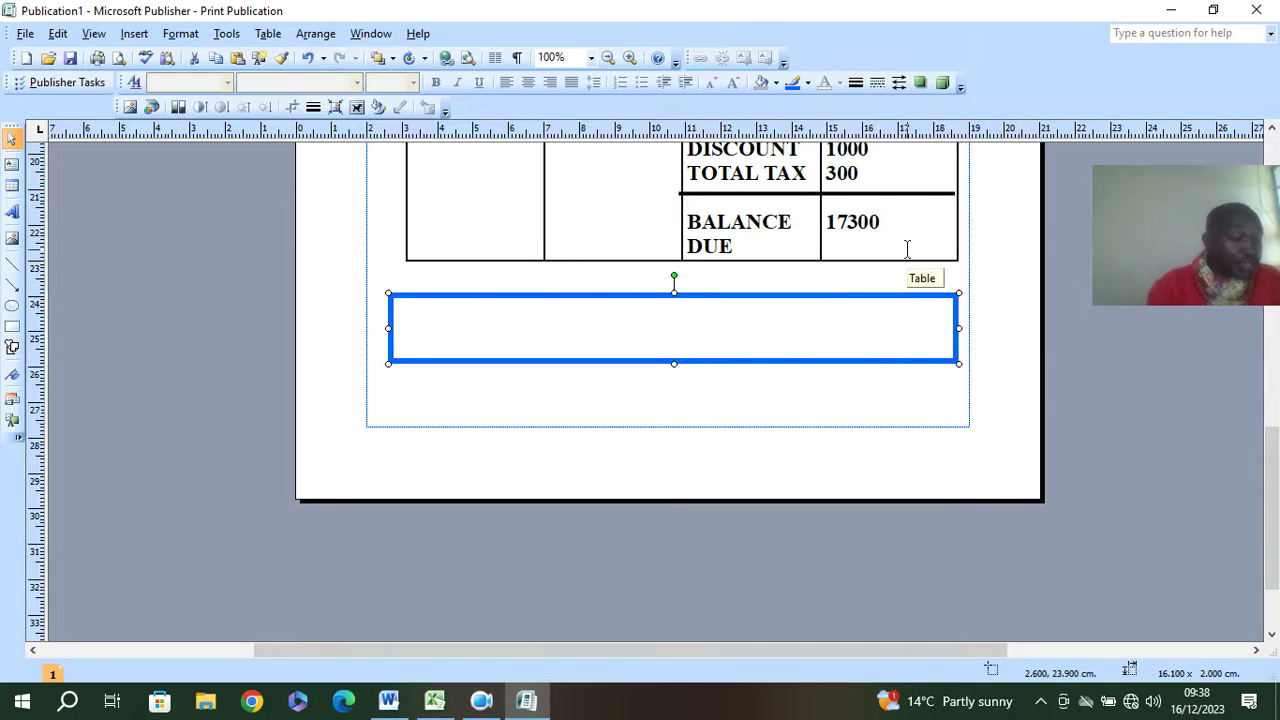
# Step: Copy PLEASE PAY WITHIN 20 DAYS and INSTALLED PRODUCTS HAVE 5 YEAR WARRANTY from the Word sample into the blue rectangle in Publisher
pyautogui.rightClick(494, 323)
pyautogui.click(565, 463)
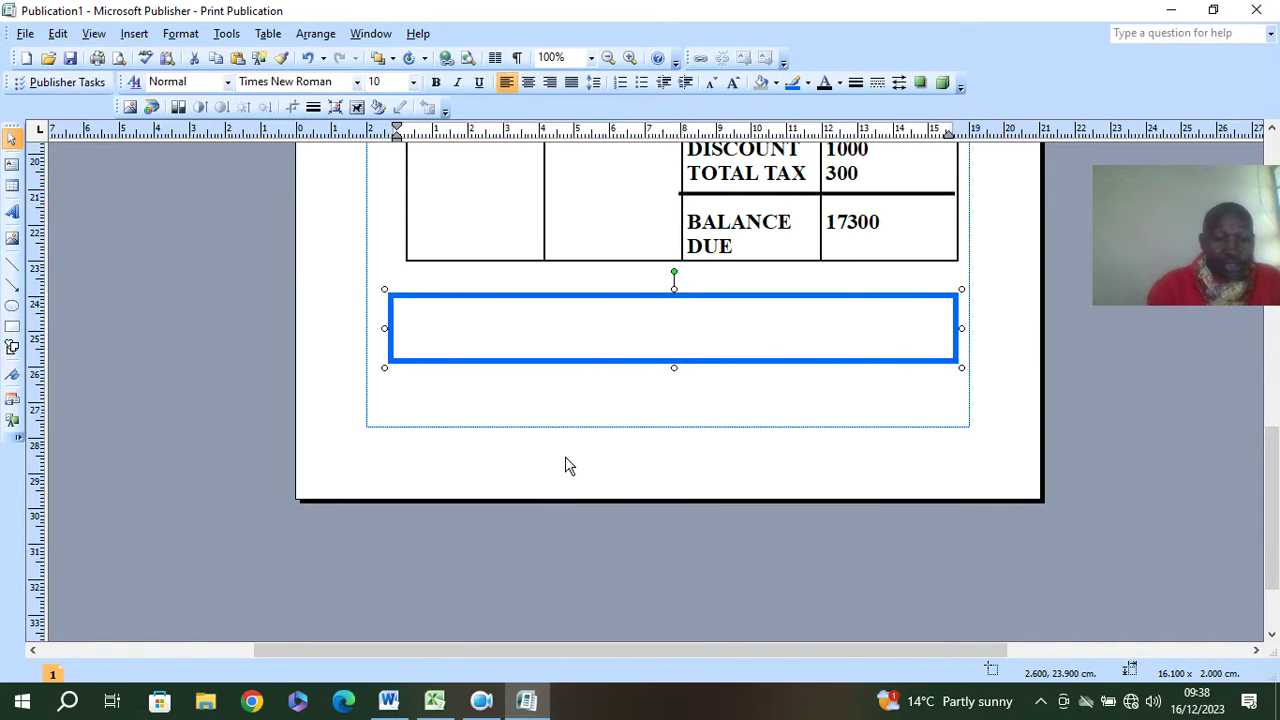
pyautogui.click(401, 699)
pyautogui.scroll(-3, 629, 560)
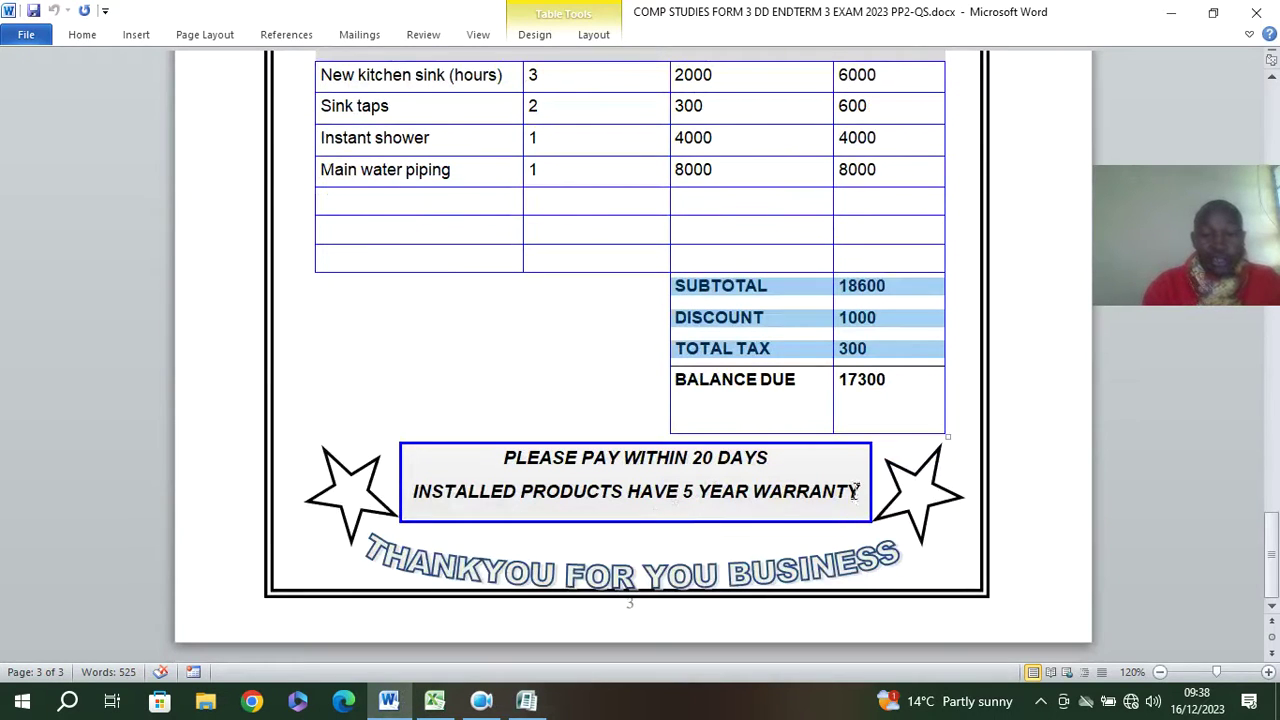
pyautogui.moveTo(857, 489); pyautogui.dragTo(519, 447)
pyautogui.hotkey('ctrl', 'c')
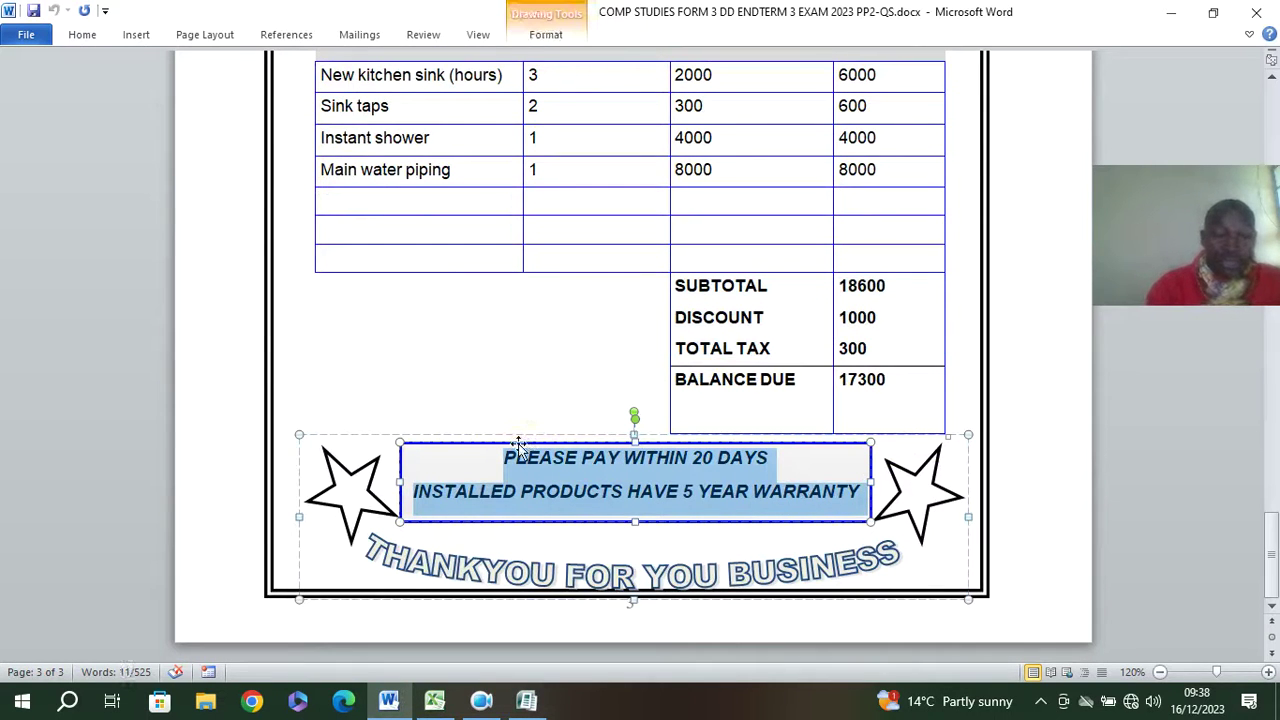
pyautogui.click(527, 700)
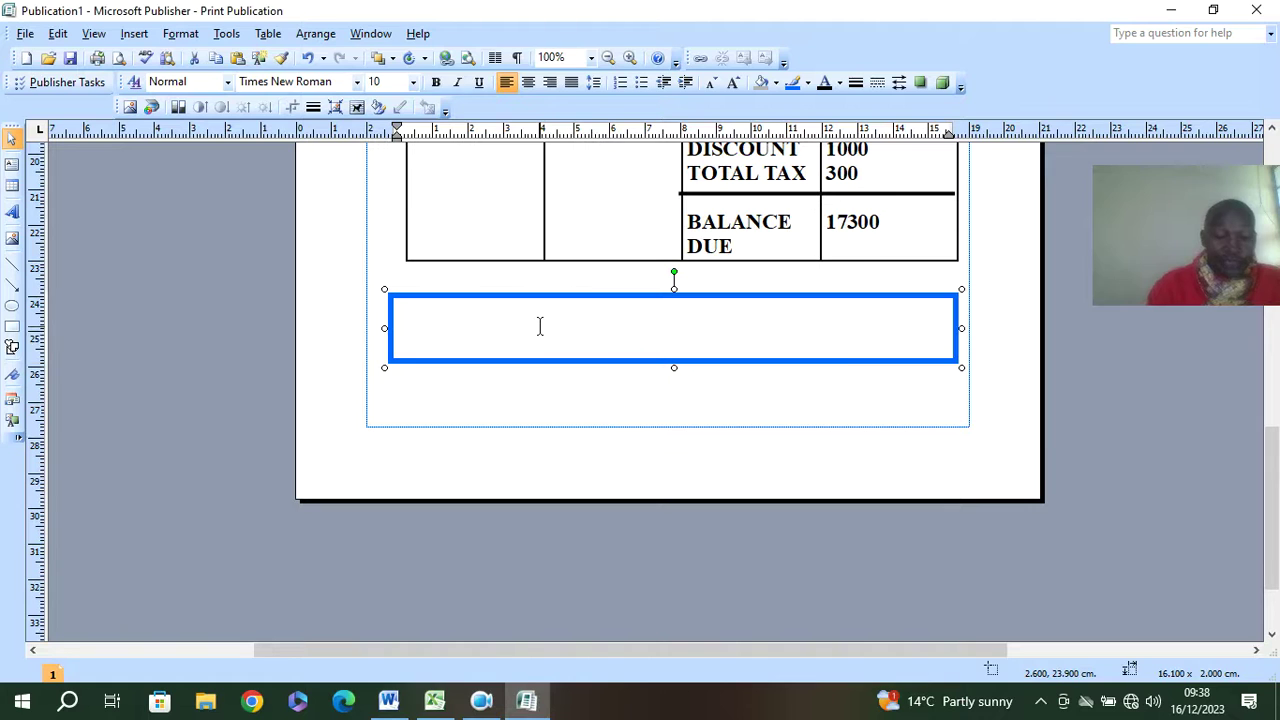
pyautogui.hotkey('ctrl', 'v')
# Step: Increase the font size of the payment and warranty text in the blue rectangle to 14
pyautogui.moveTo(851, 323); pyautogui.dragTo(614, 322)
pyautogui.hotkey('ctrl', 'a')
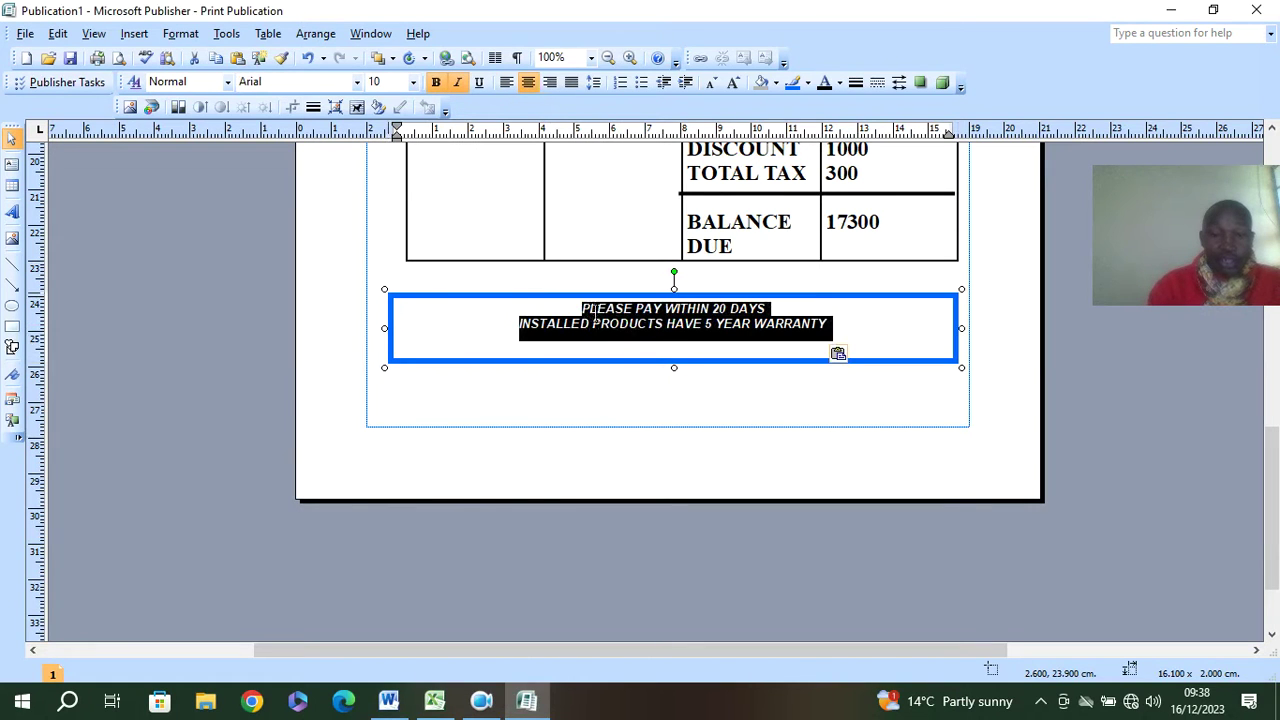
pyautogui.hotkey('ctrl', 'shift', '>')
pyautogui.hotkey('ctrl', 'shift', '>')
pyautogui.hotkey('ctrl', 'shift', '>')
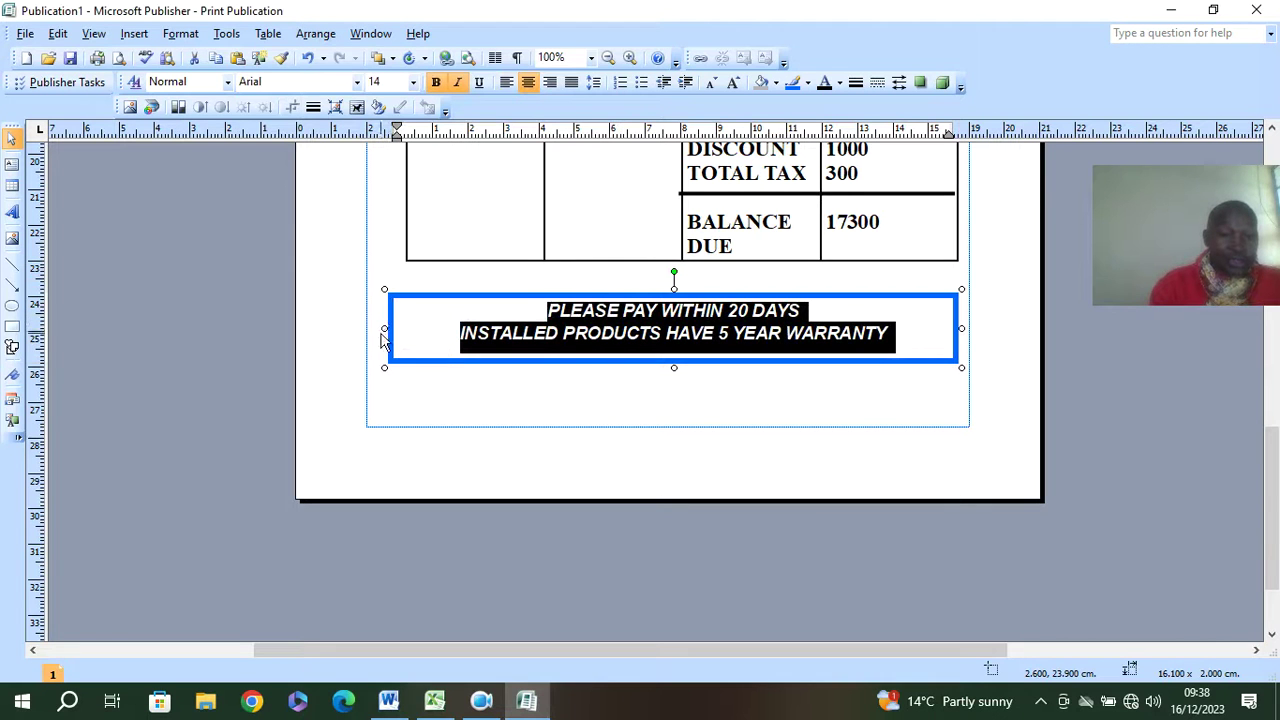
# Step: Narrow the blue rectangle from both sides to about 12.9 cm wide, keeping it centred under the table
pyautogui.moveTo(385, 327); pyautogui.dragTo(441, 327)
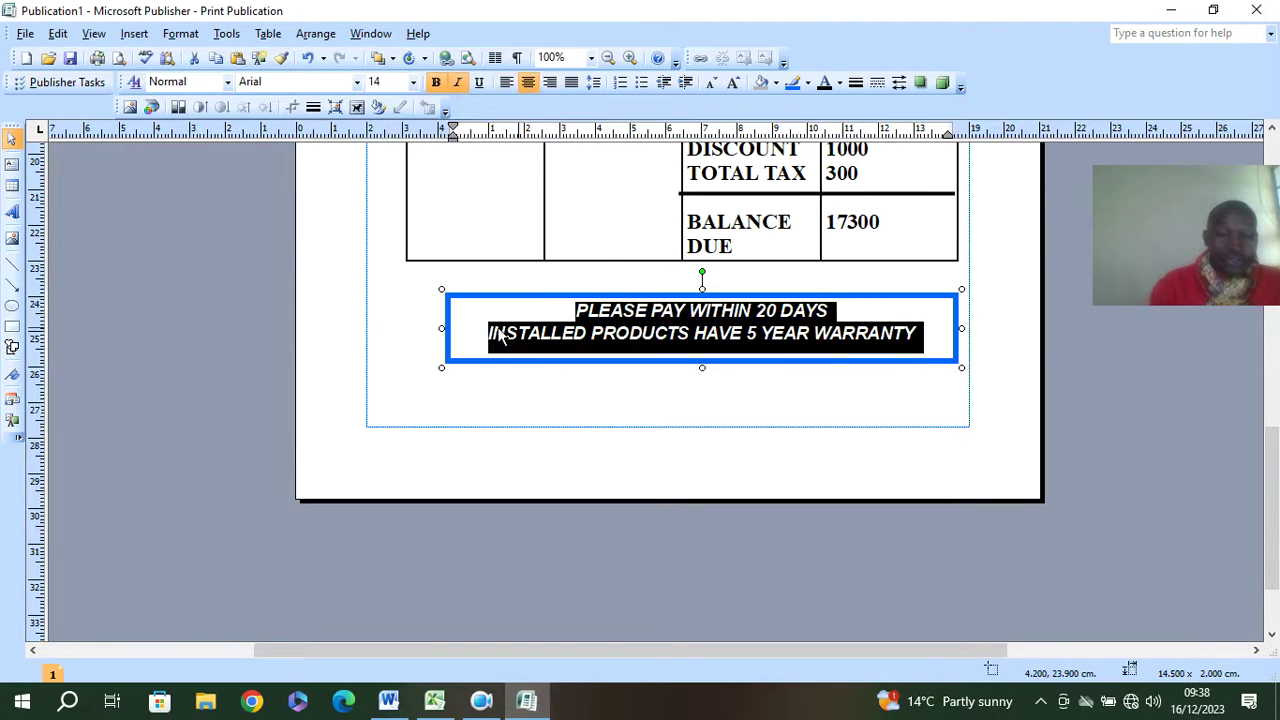
pyautogui.click(960, 326)
pyautogui.moveTo(958, 328); pyautogui.dragTo(902, 330)
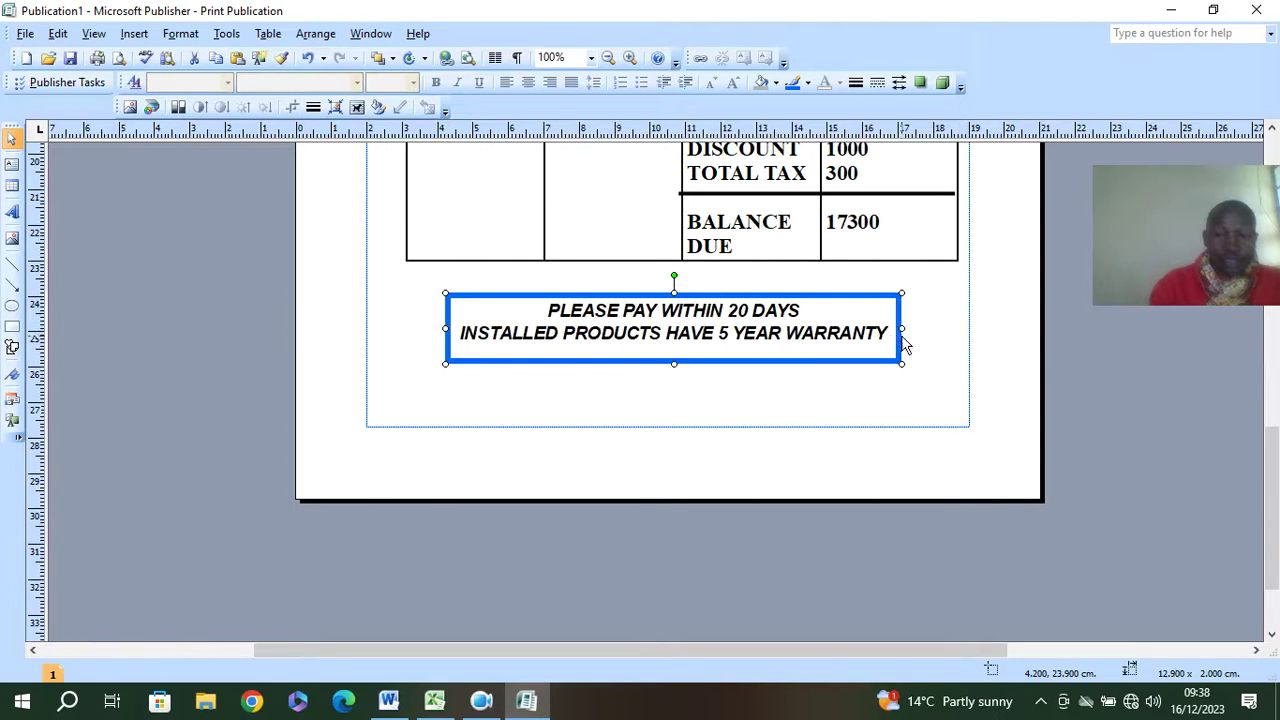
# Step: Draw a four-point star about 3.7 x 3.1 cm at the blue rectangle's left end and give it a thick black outline
pyautogui.click(12, 344)
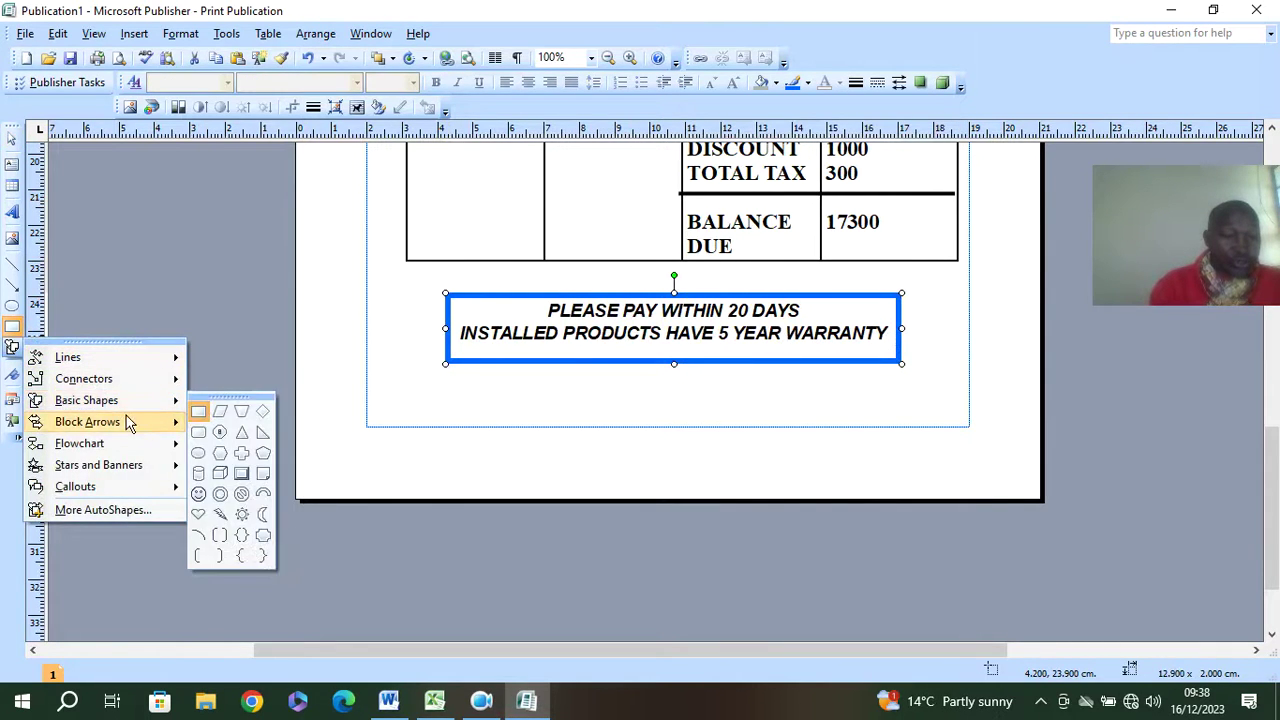
pyautogui.moveTo(129, 465)
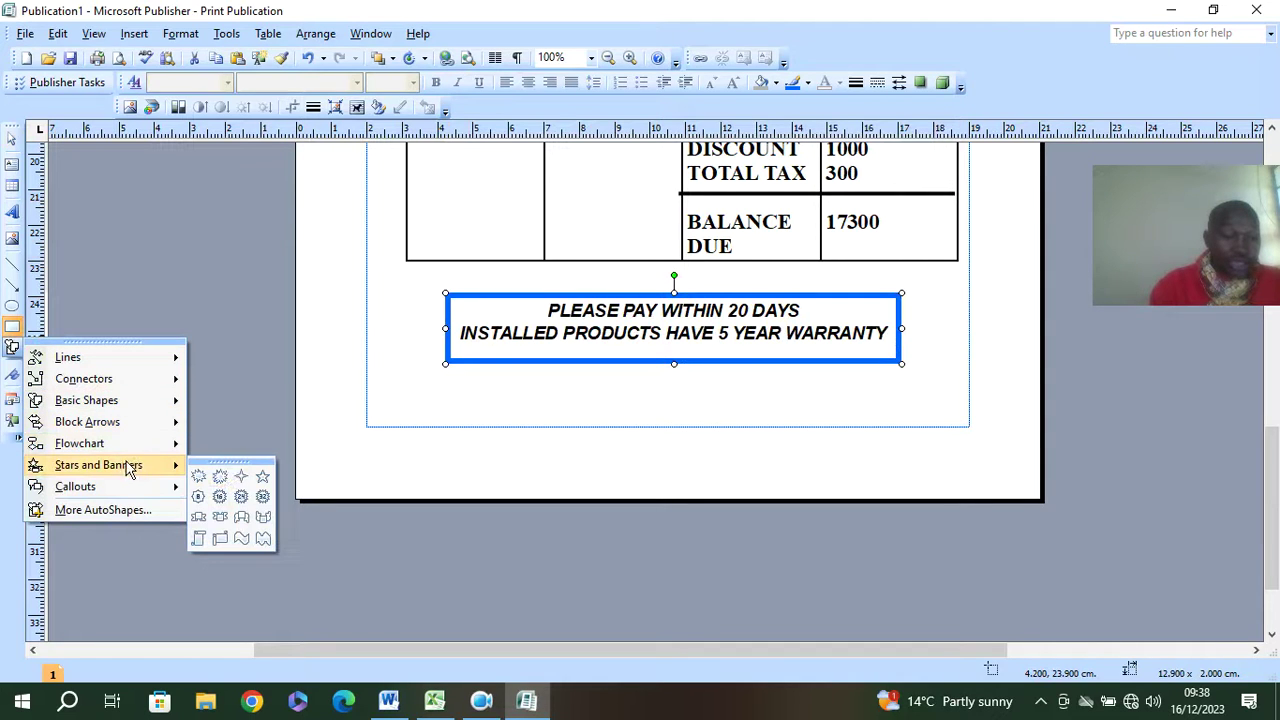
pyautogui.click(243, 477)
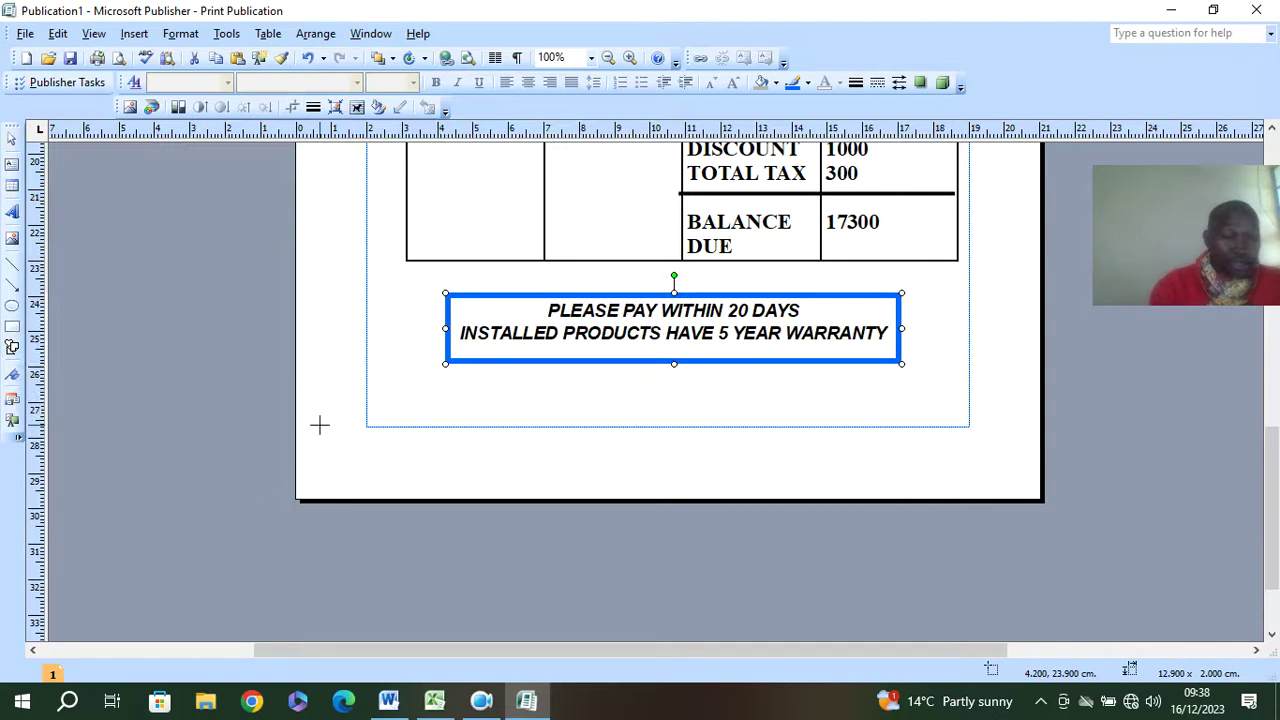
pyautogui.moveTo(346, 304); pyautogui.dragTo(477, 413)
pyautogui.moveTo(410, 372); pyautogui.dragTo(406, 337)
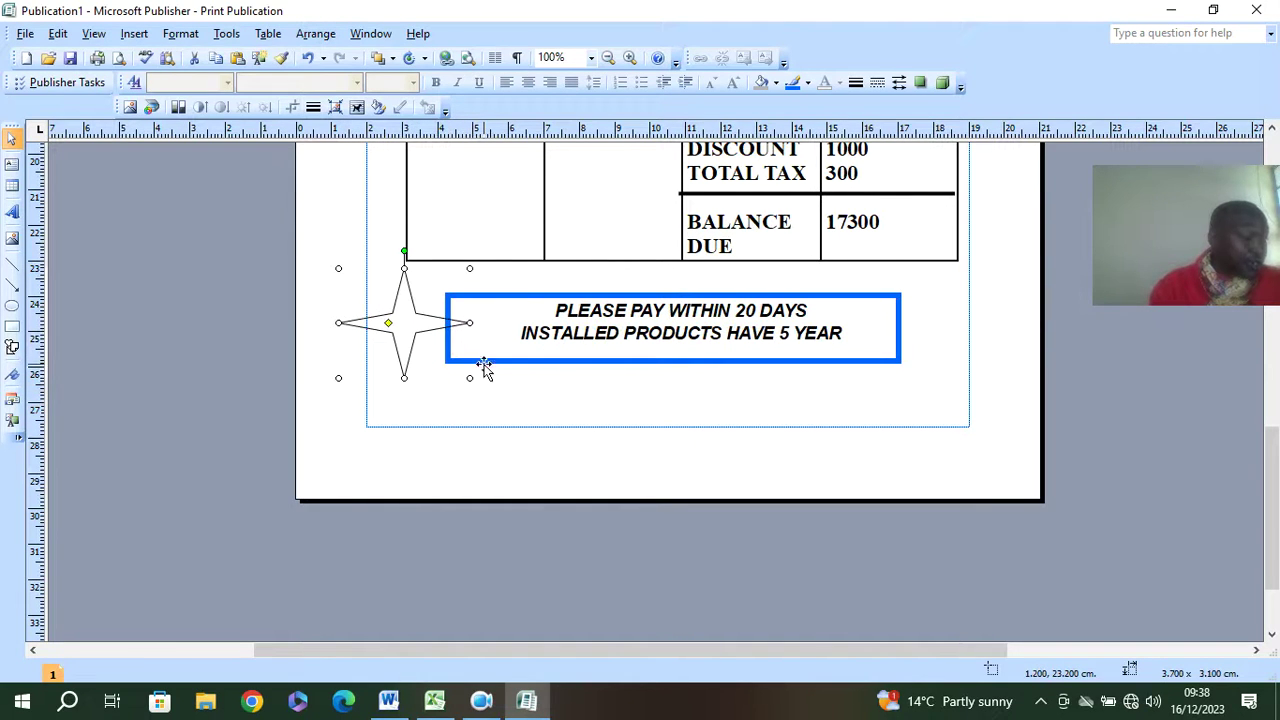
pyautogui.moveTo(469, 327); pyautogui.dragTo(381, 342)
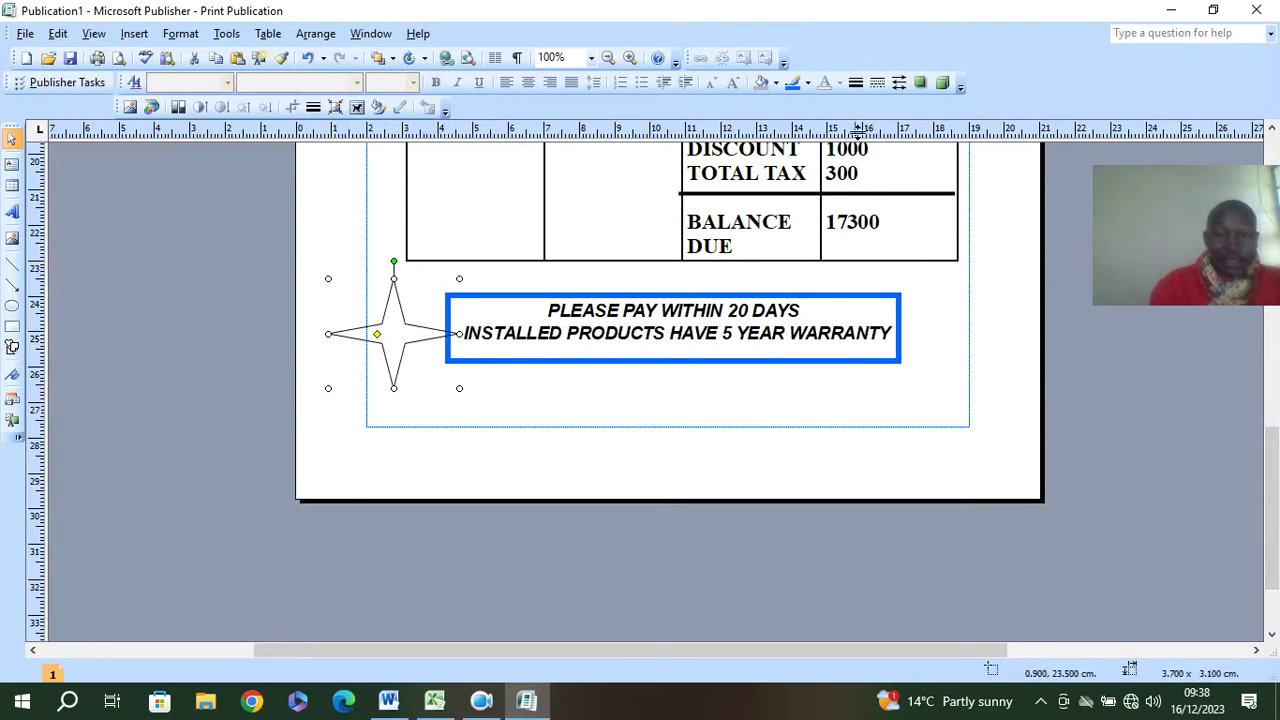
pyautogui.click(855, 86)
pyautogui.click(906, 251)
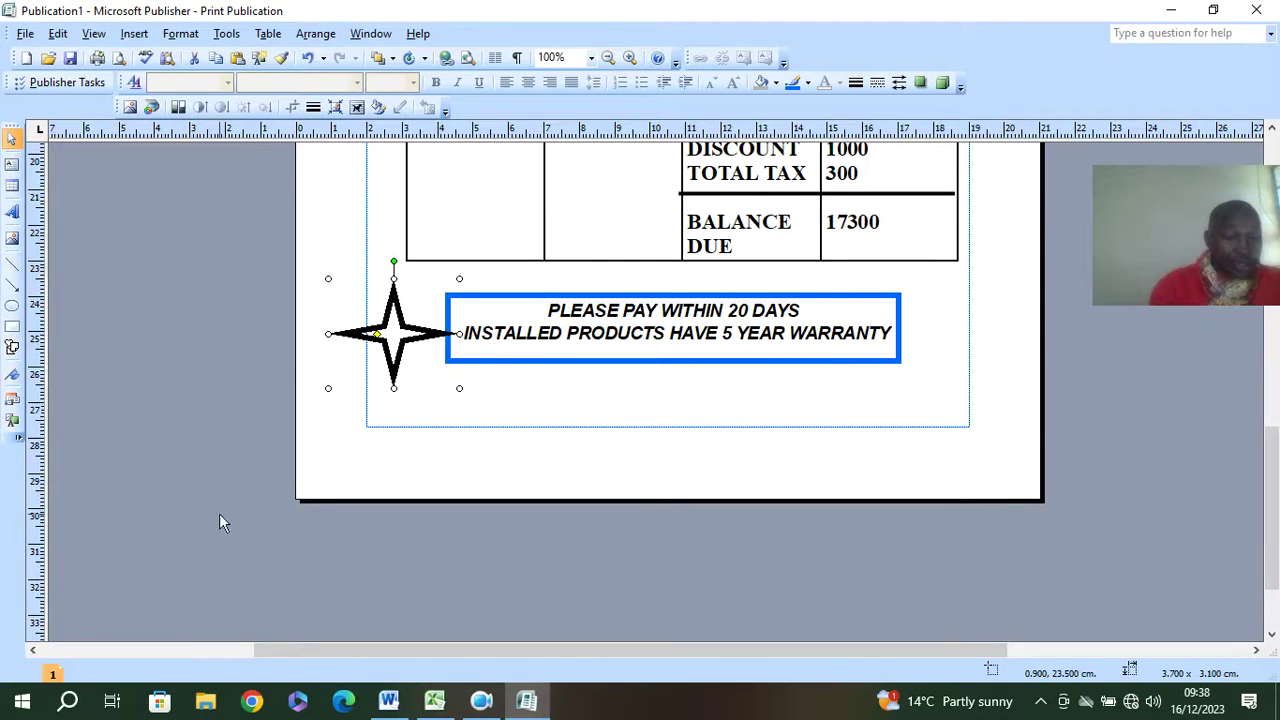
# Step: Draw a five-point star about 2.9 x 2.7 cm with a 6 pt black outline and place it at the blue rectangle's right end
pyautogui.click(12, 348)
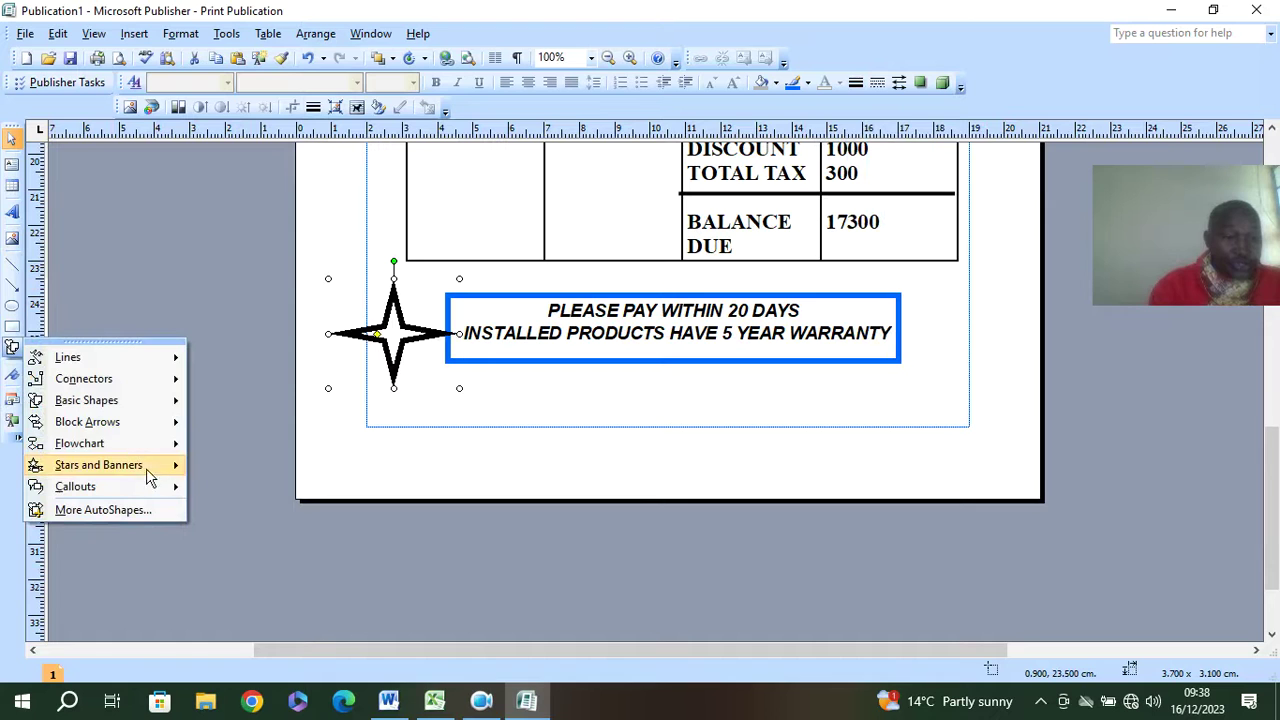
pyautogui.moveTo(113, 472)
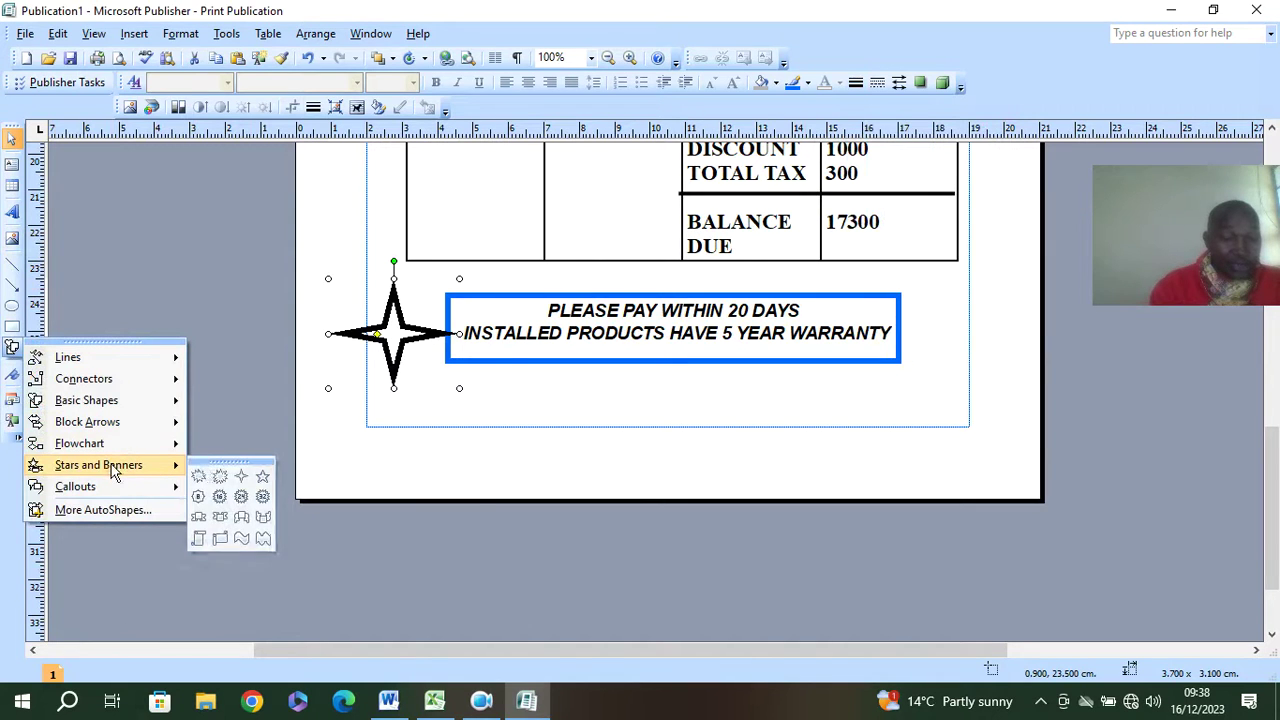
pyautogui.click(262, 478)
pyautogui.moveTo(933, 296)
pyautogui.mouseDown()
pyautogui.moveTo(995, 405)
pyautogui.moveTo(1036, 392)
pyautogui.mouseUp()
pyautogui.click(855, 83)
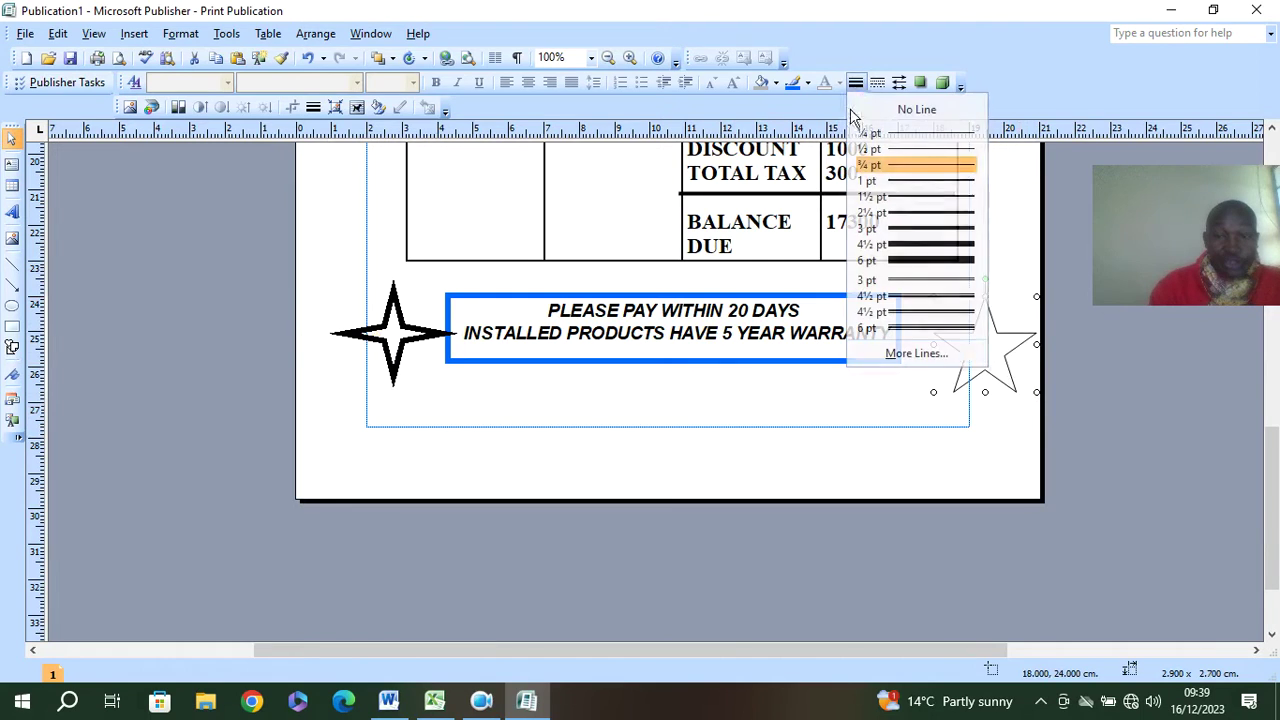
pyautogui.click(915, 272)
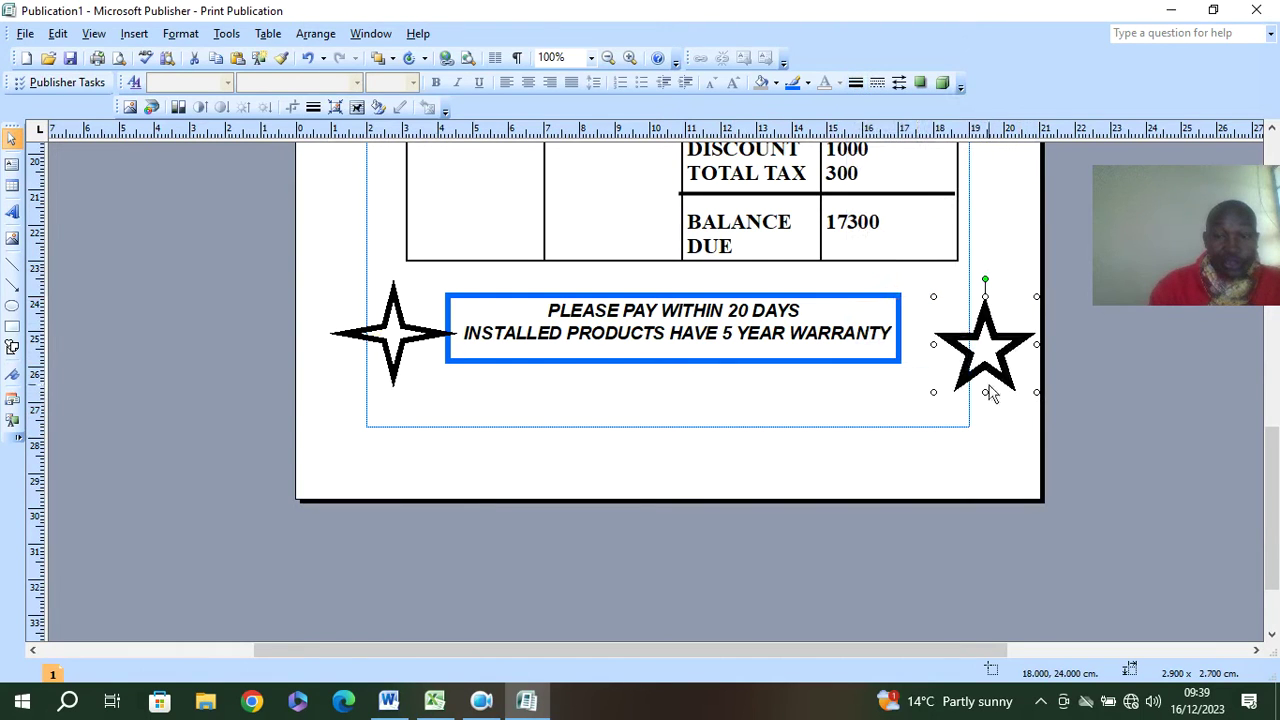
pyautogui.moveTo(970, 365); pyautogui.dragTo(946, 346)
# Step: Replace the four-point star at the blue rectangle's left end with a duplicate of the five-point star
pyautogui.click(400, 345)
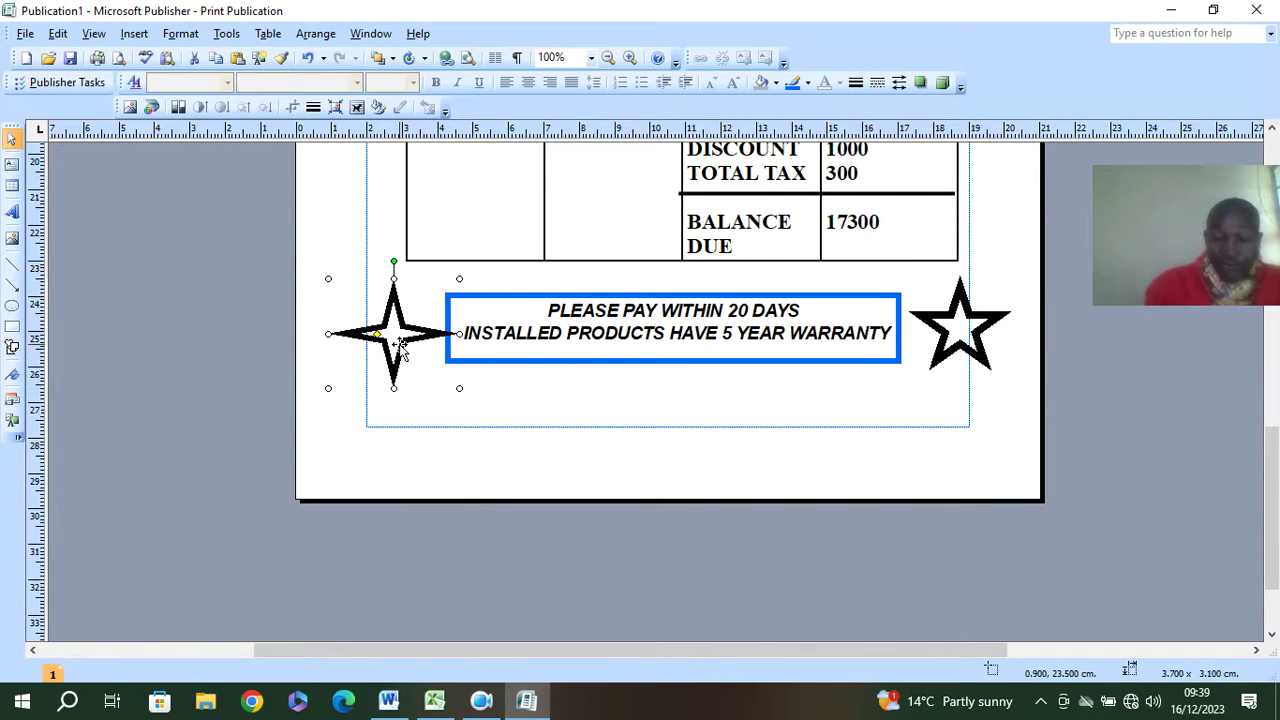
pyautogui.press('Delete')
pyautogui.click(965, 345)
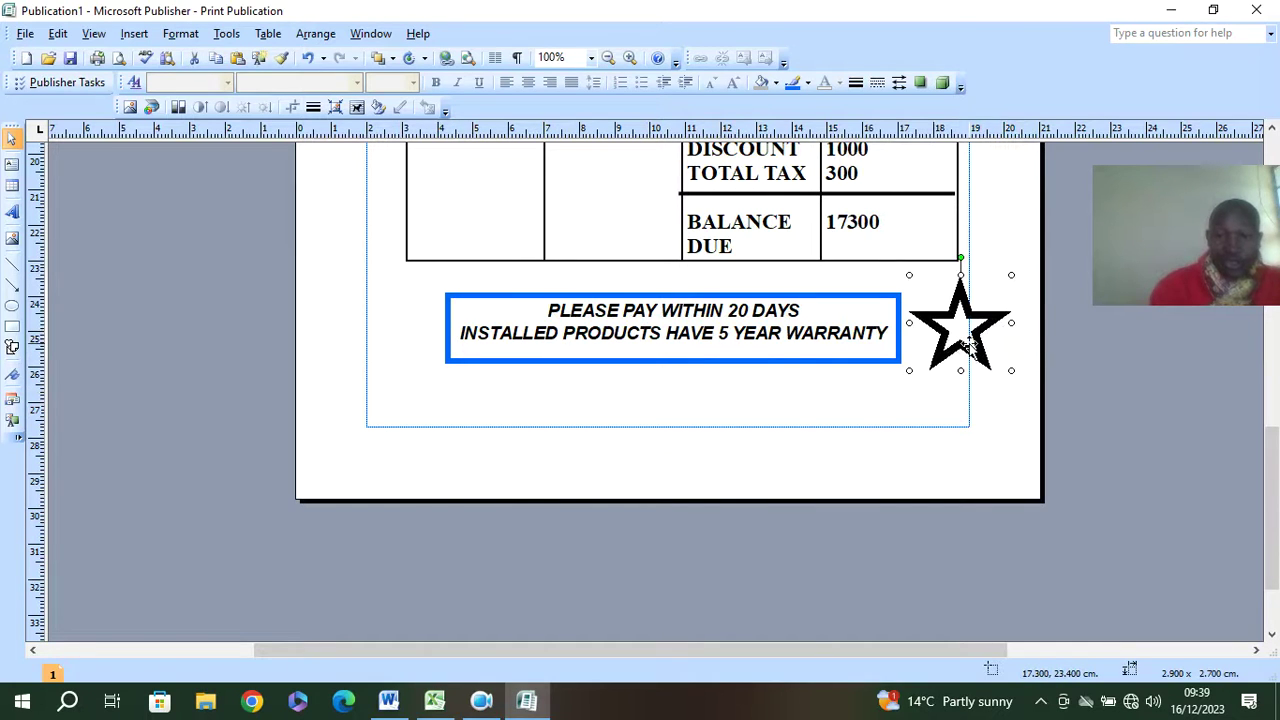
pyautogui.hotkey('ctrl', 'd')
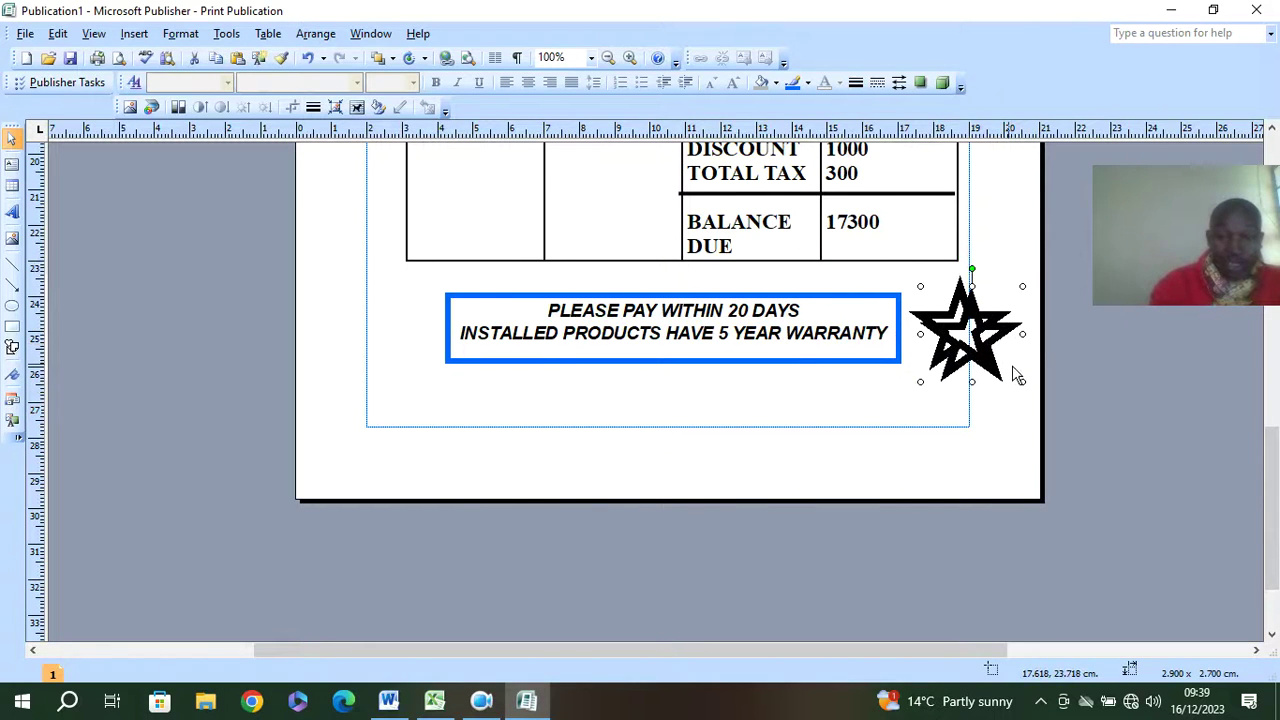
pyautogui.moveTo(980, 350); pyautogui.dragTo(428, 336)
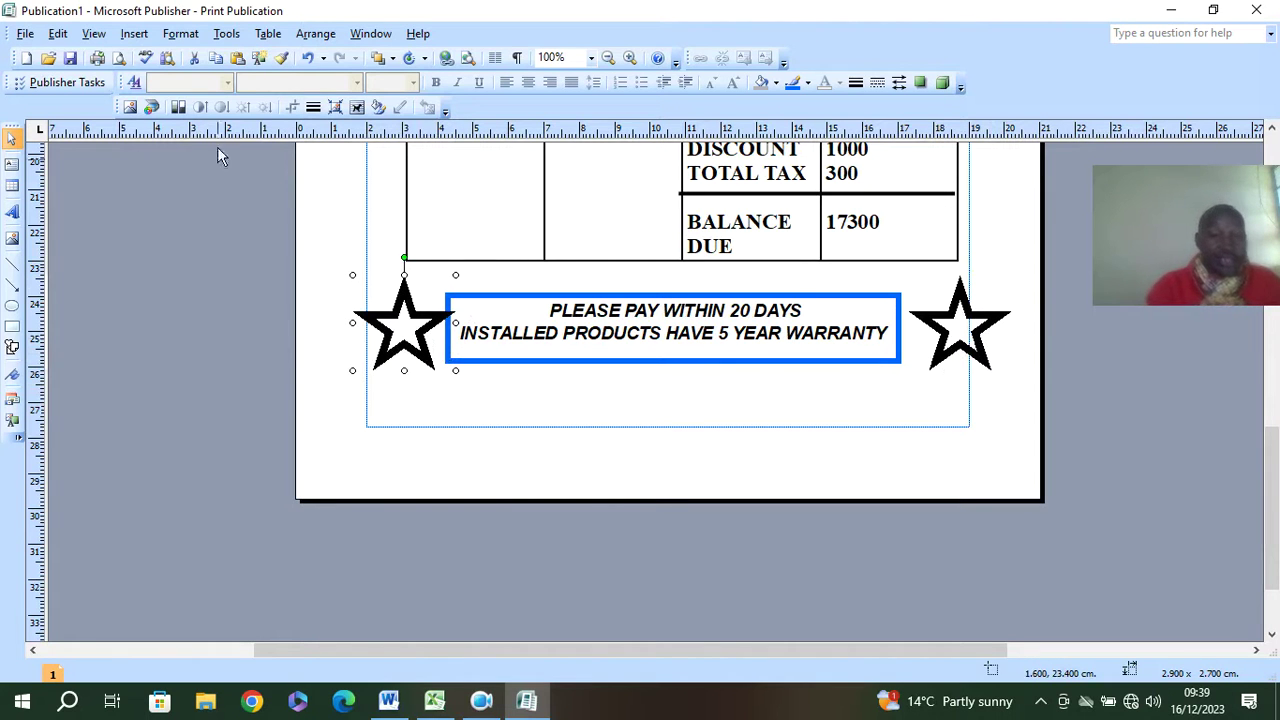
# Step: Start a new WordArt object in a downward-curved style for the invoice's closing line
pyautogui.click(12, 211)
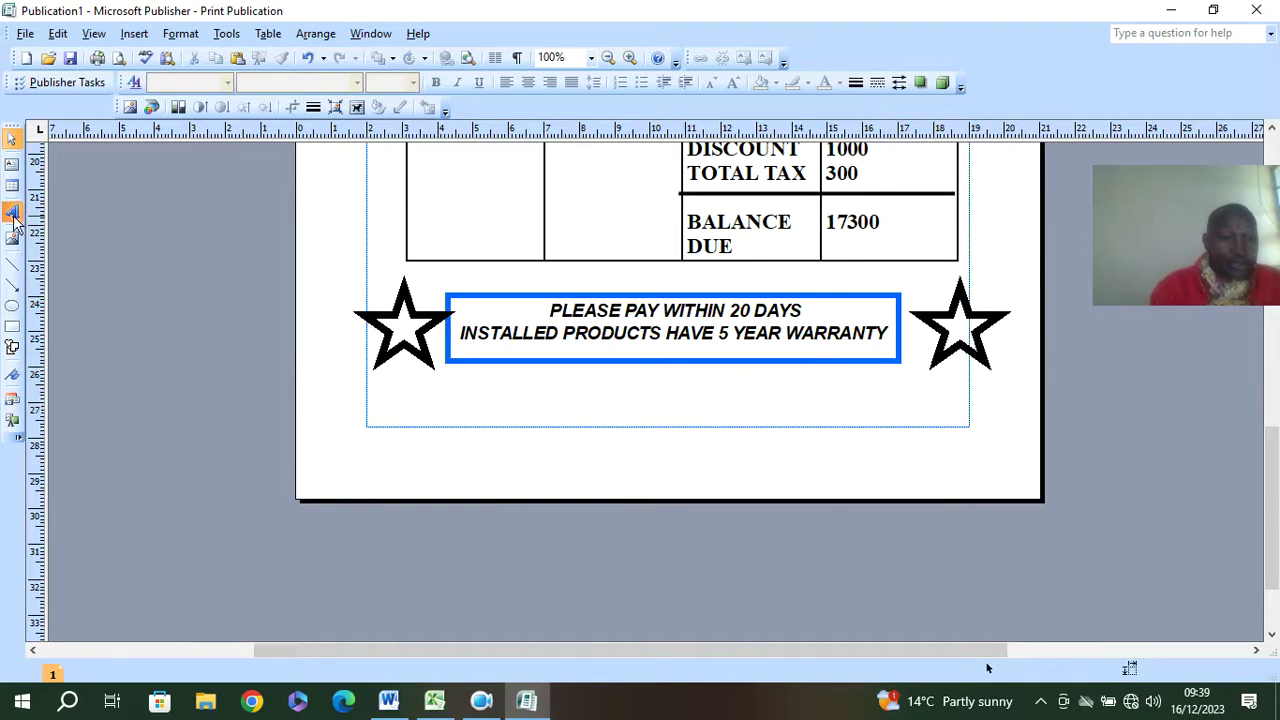
pyautogui.click(720, 260)
pyautogui.click(710, 474)
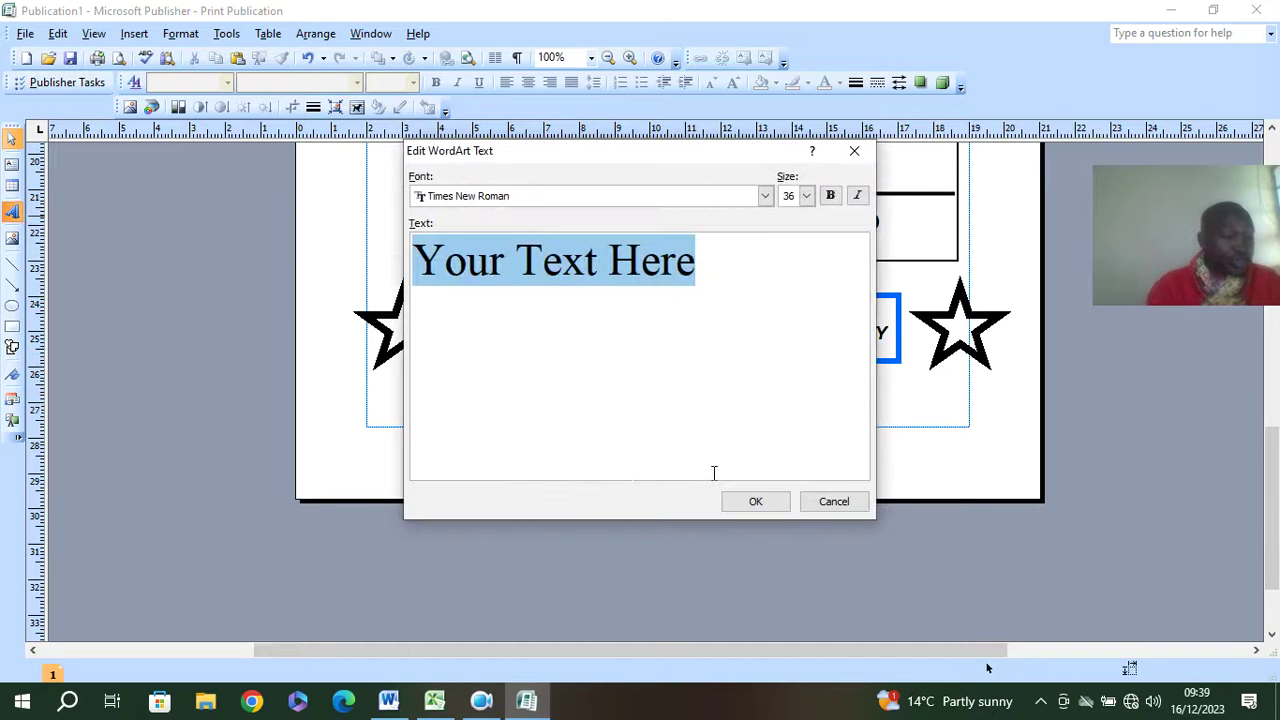
# Step: Switch to the Word exam paper and copy the THANKYOU FOR YOU BUSINESS text below the sample's payment notice
pyautogui.click(434, 700)
pyautogui.moveTo(389, 705)
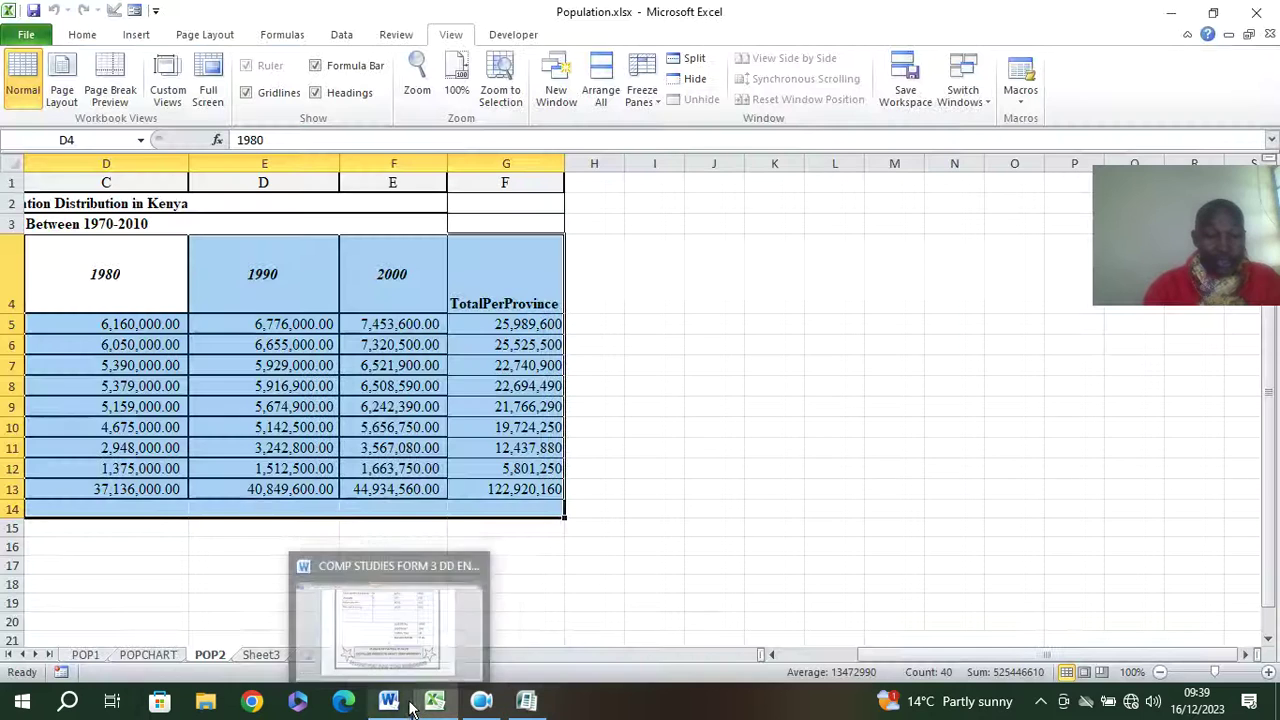
pyautogui.click(389, 620)
pyautogui.click(750, 598)
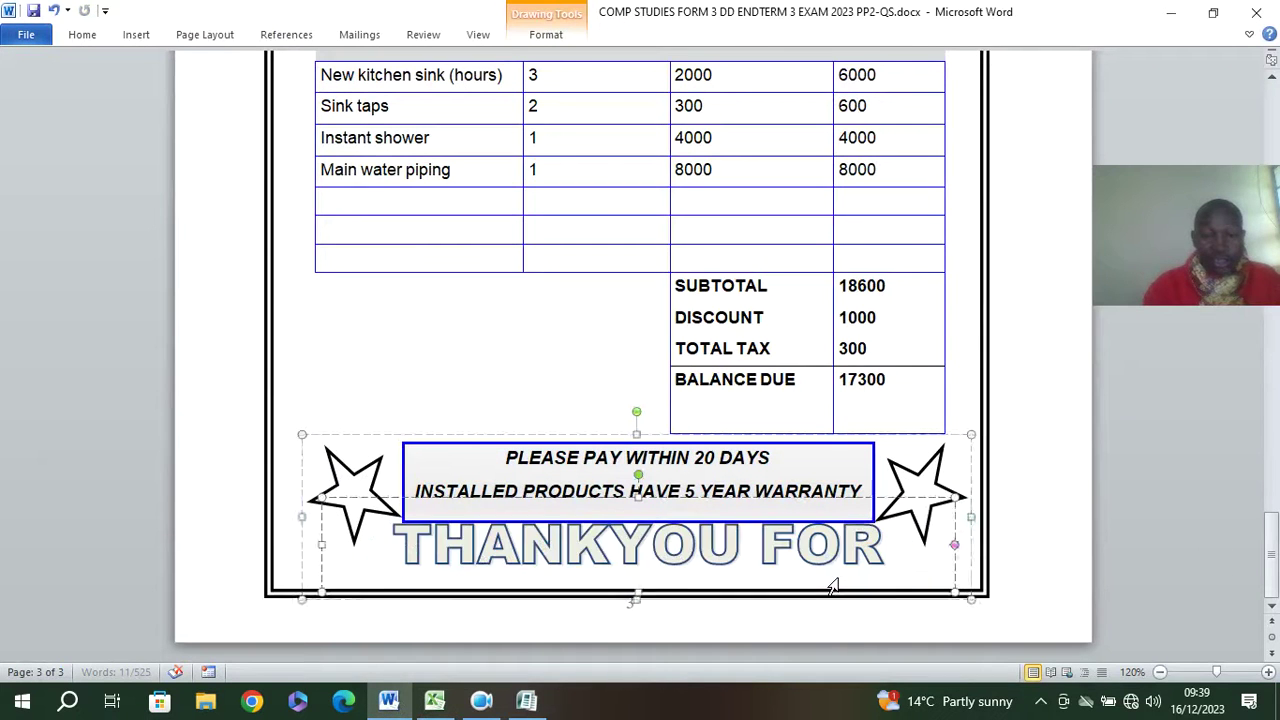
pyautogui.tripleClick(724, 592)
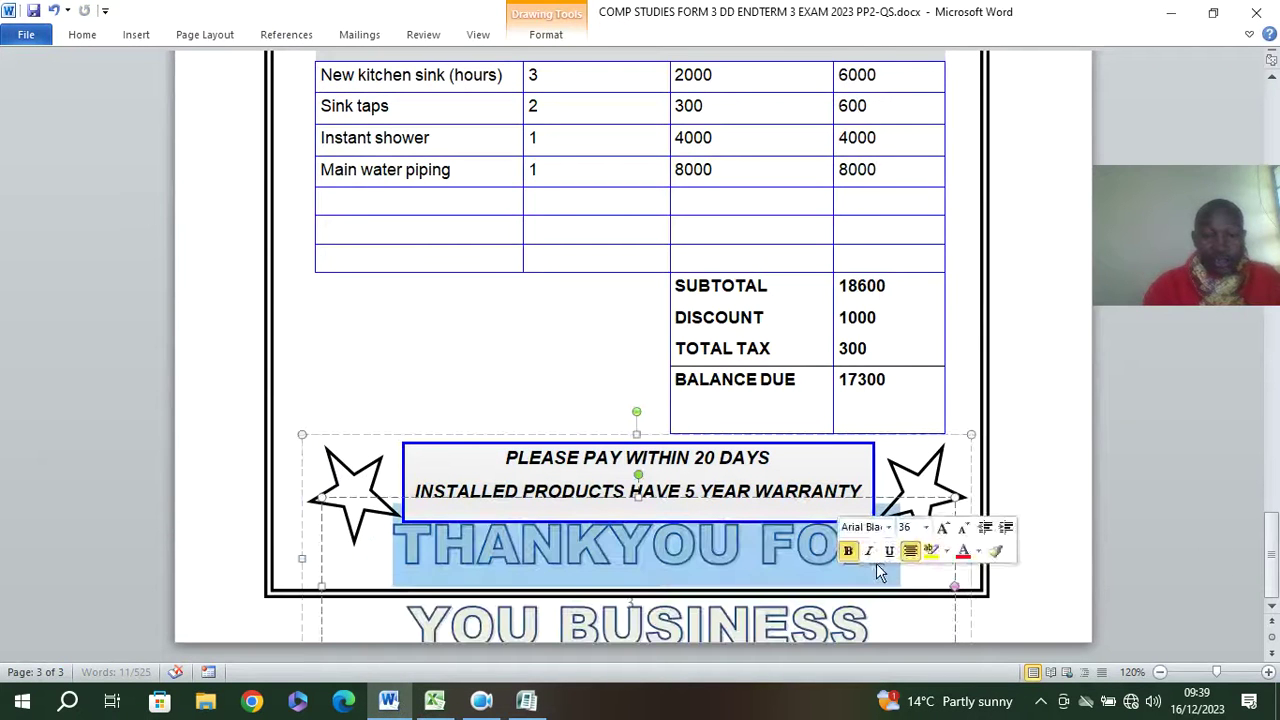
pyautogui.keyDown('shift'); pyautogui.click(880, 628); pyautogui.keyUp('shift')
pyautogui.hotkey('ctrl', 'c')
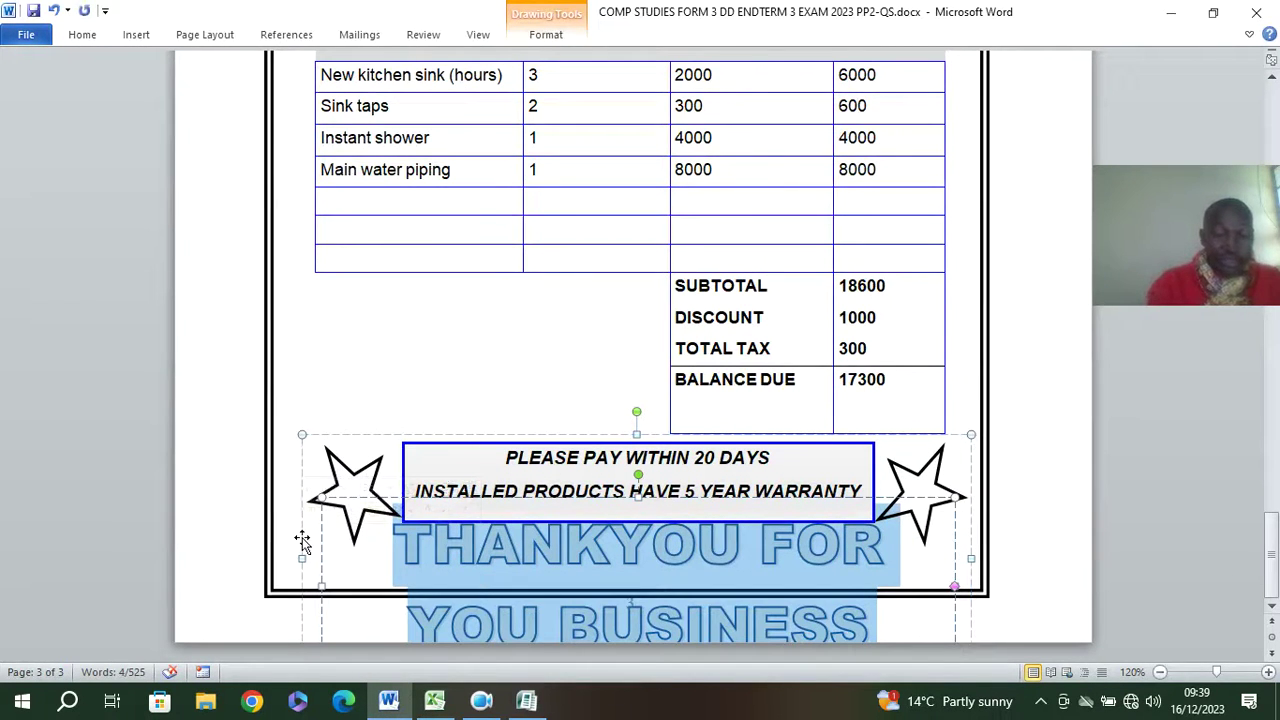
# Step: Return to Publisher, insert the WordArt with the text THANKYOU FOR YOU BUSINESS, and move it below the stars
pyautogui.click(526, 700)
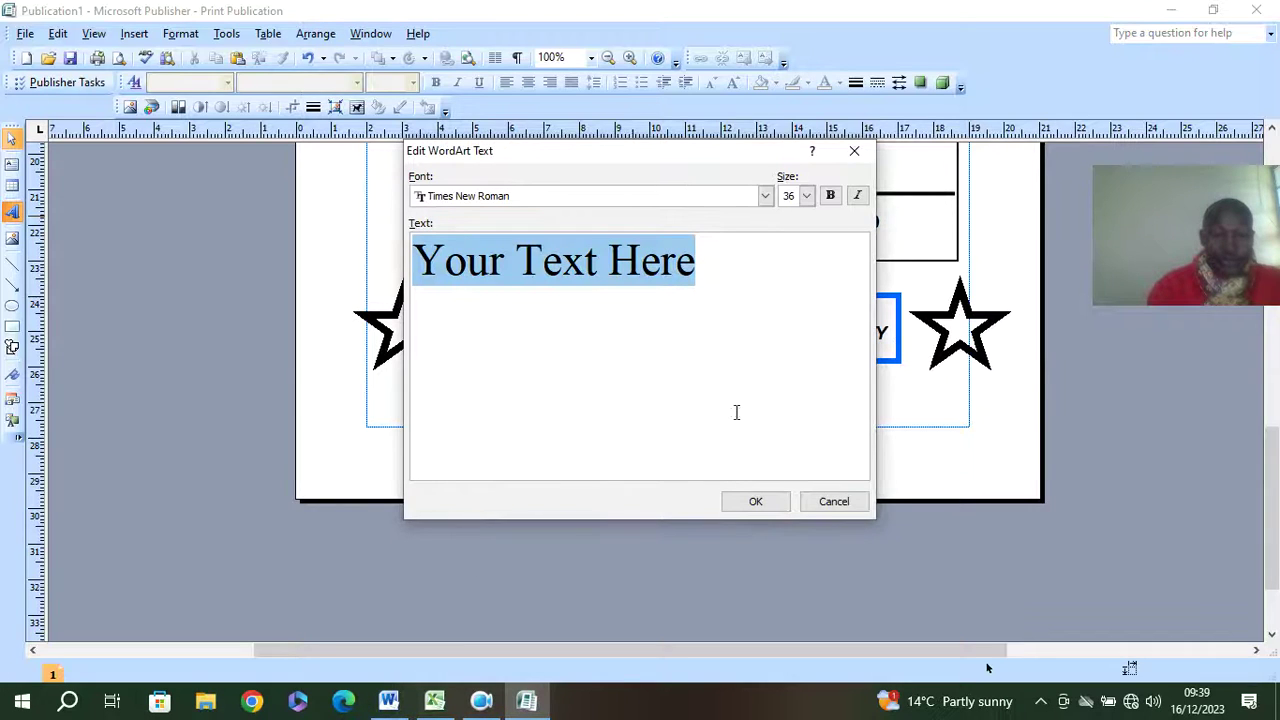
pyautogui.hotkey('ctrl', 'v')
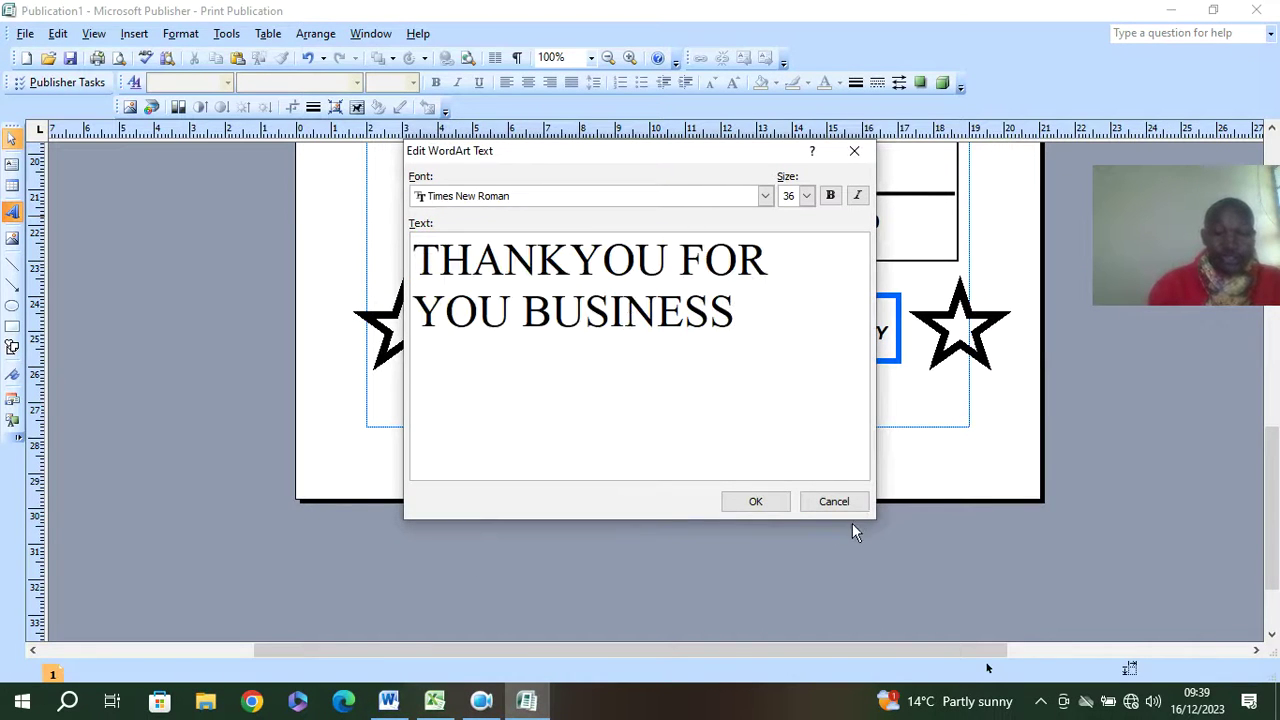
pyautogui.click(756, 502)
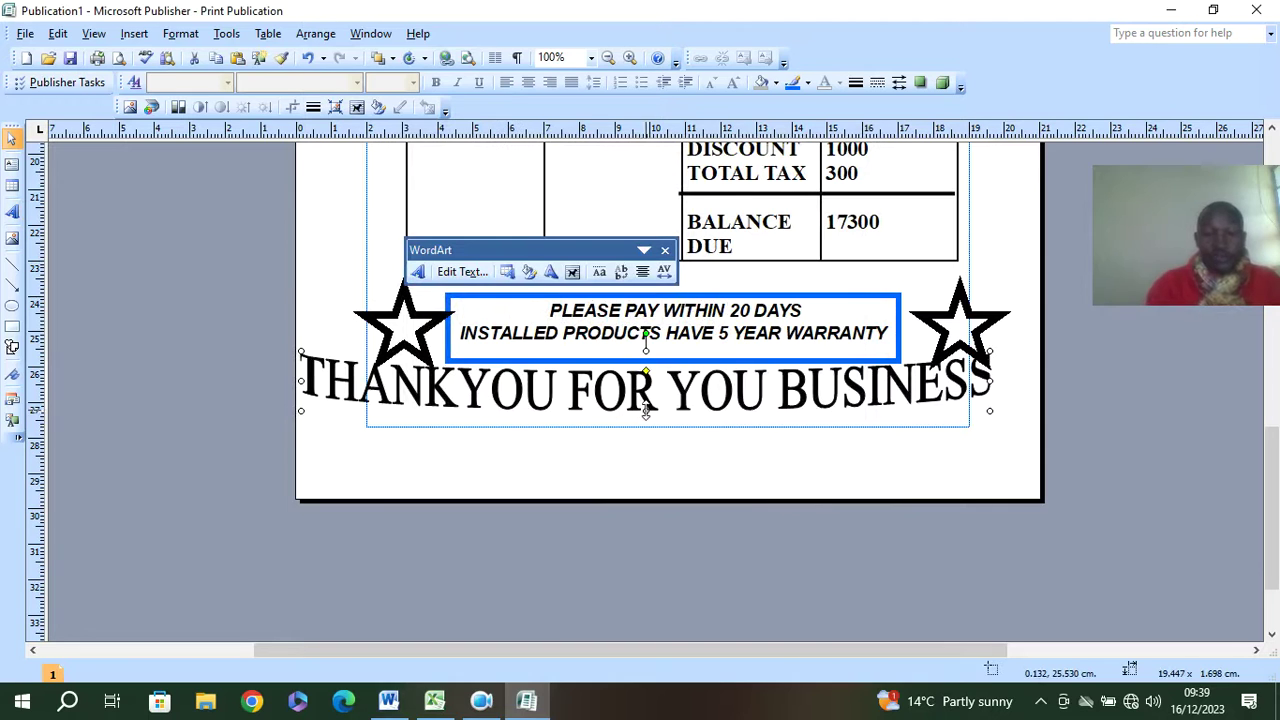
pyautogui.moveTo(649, 432); pyautogui.dragTo(656, 455)
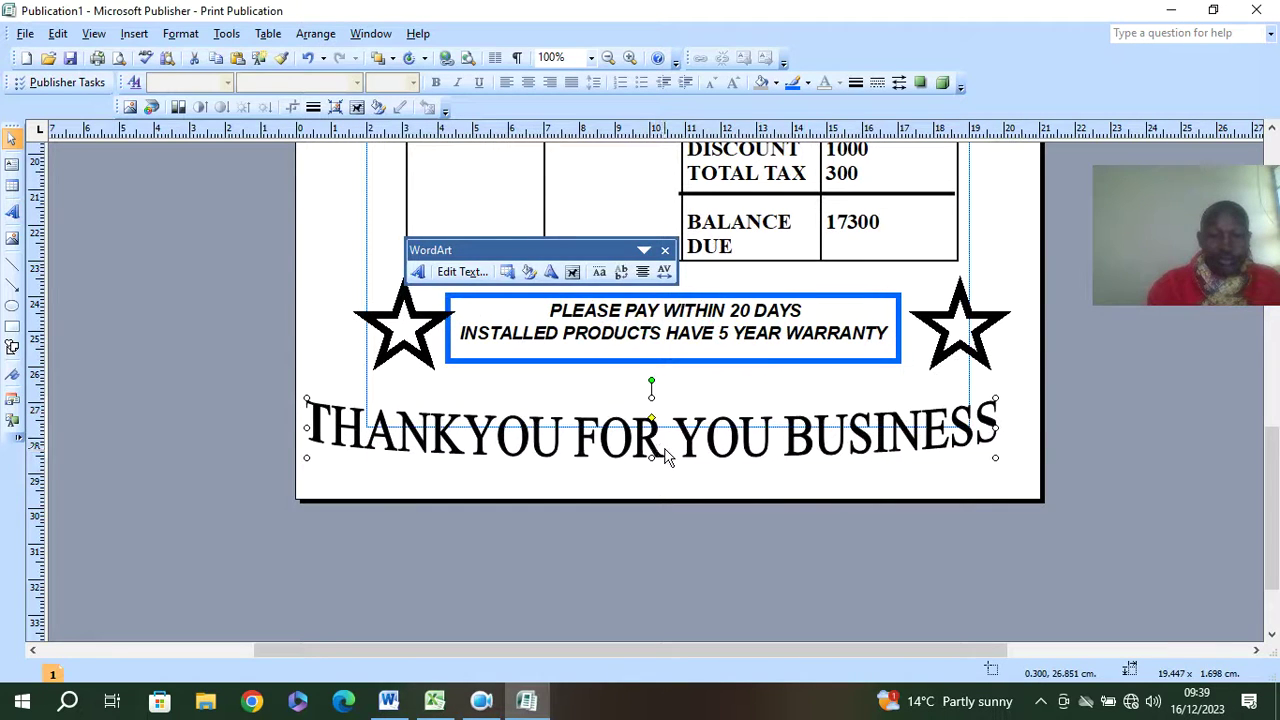
# Step: Fill the THANKYOU FOR YOU BUSINESS WordArt with dark blue
pyautogui.click(682, 418)
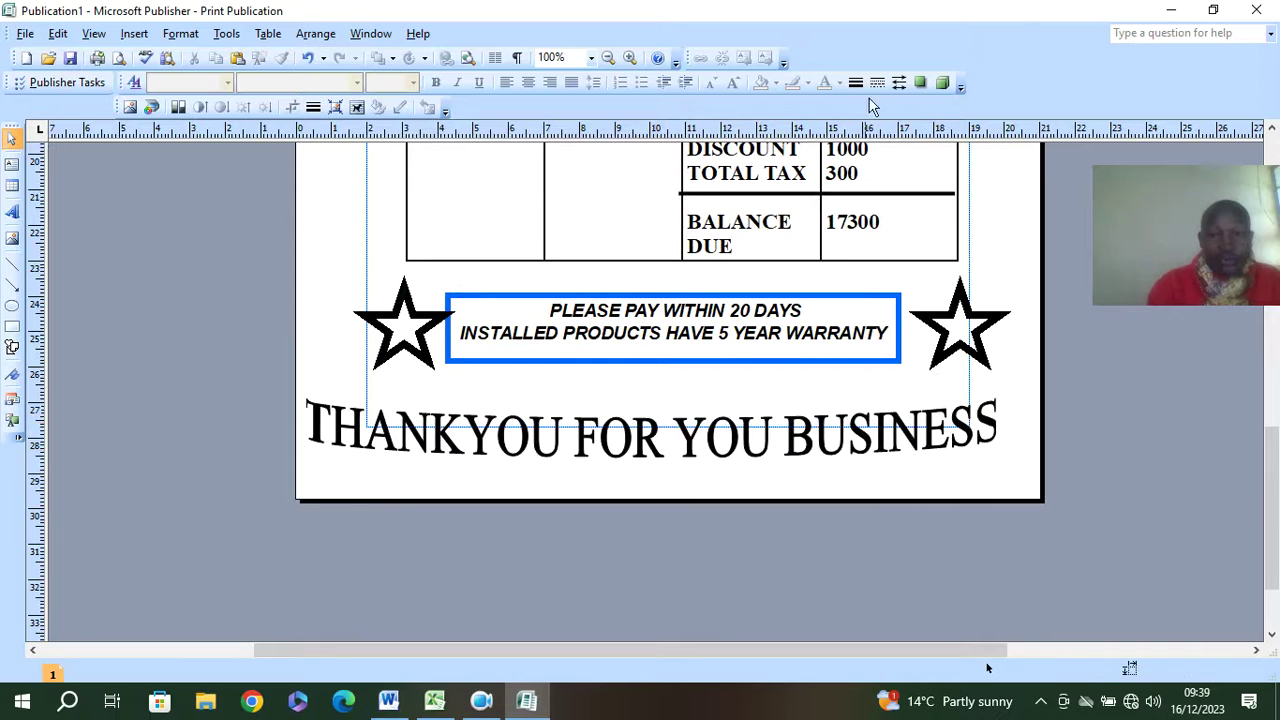
pyautogui.click(627, 430)
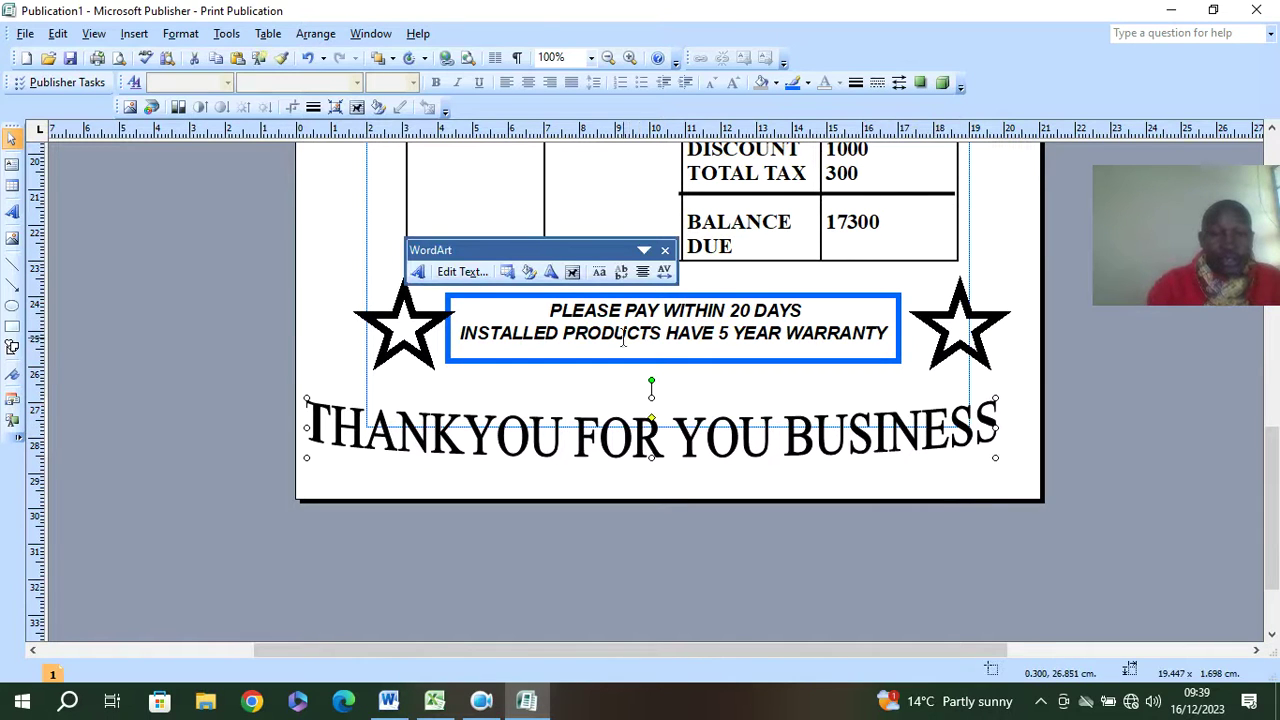
pyautogui.click(775, 83)
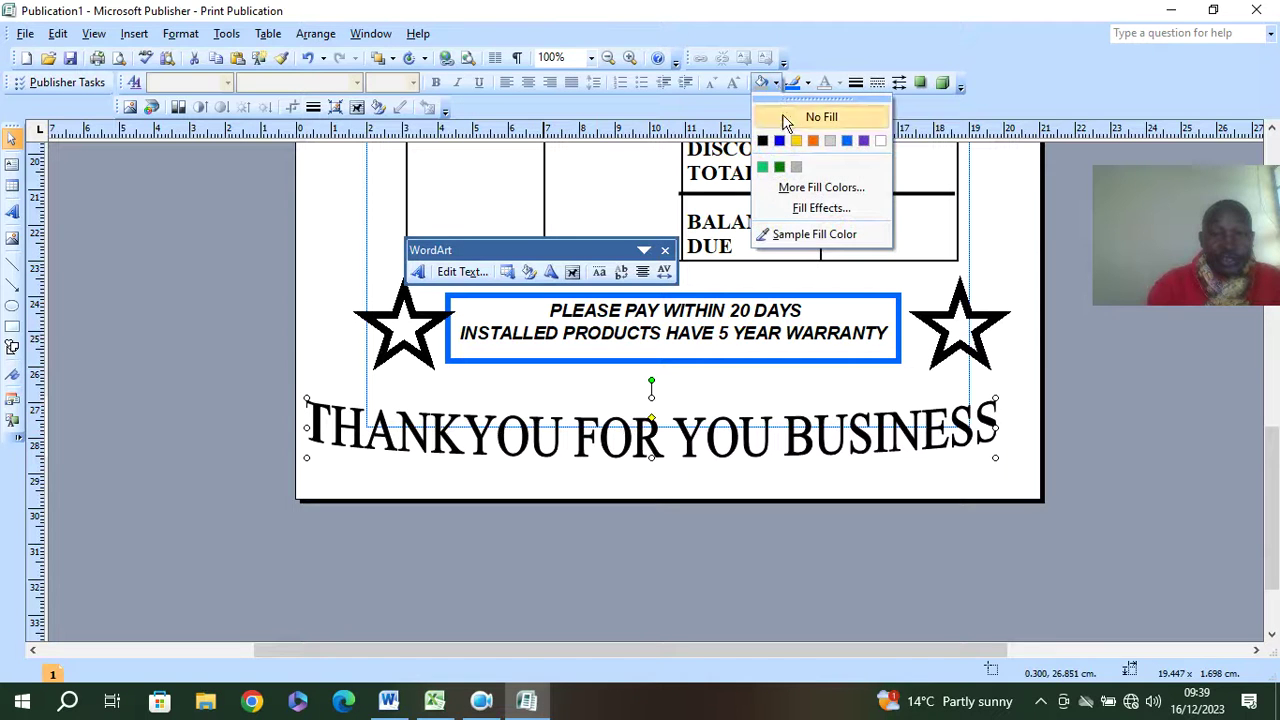
pyautogui.click(780, 141)
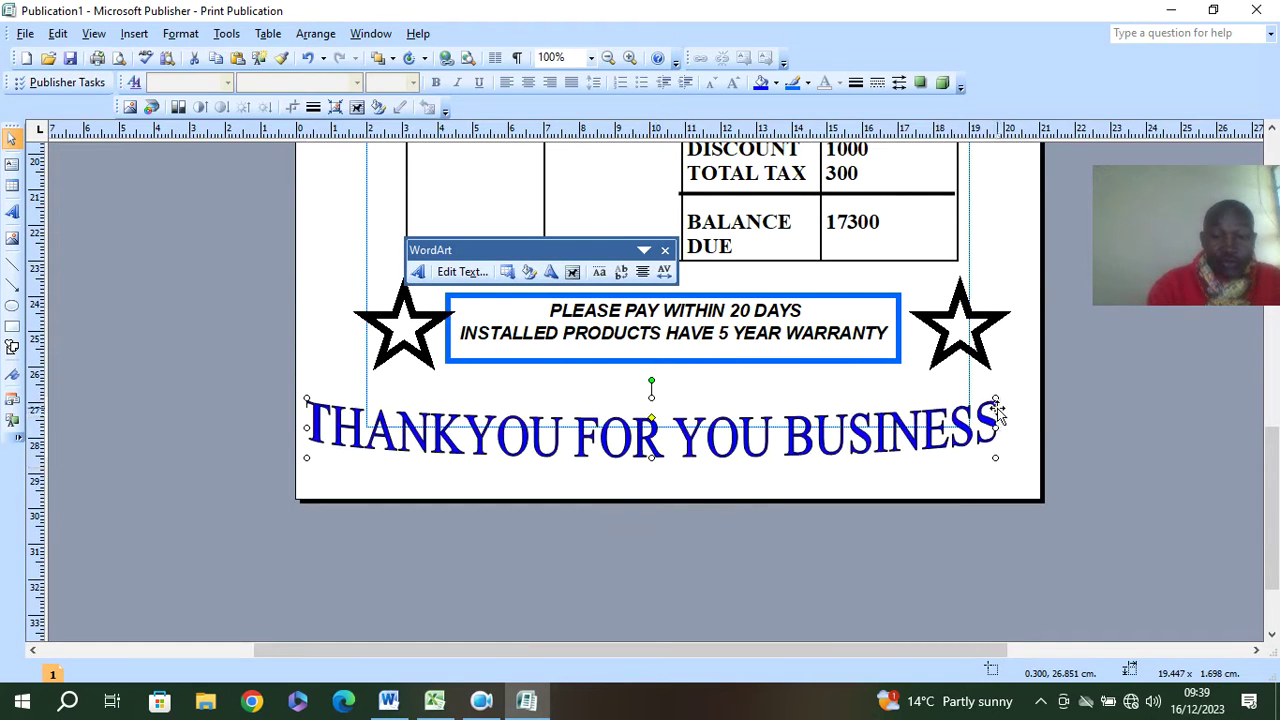
# Step: Resize the blue WordArt to about 17.7 x 1.8 cm and position it directly under the payment notice rectangle and stars
pyautogui.moveTo(994, 398); pyautogui.dragTo(933, 372)
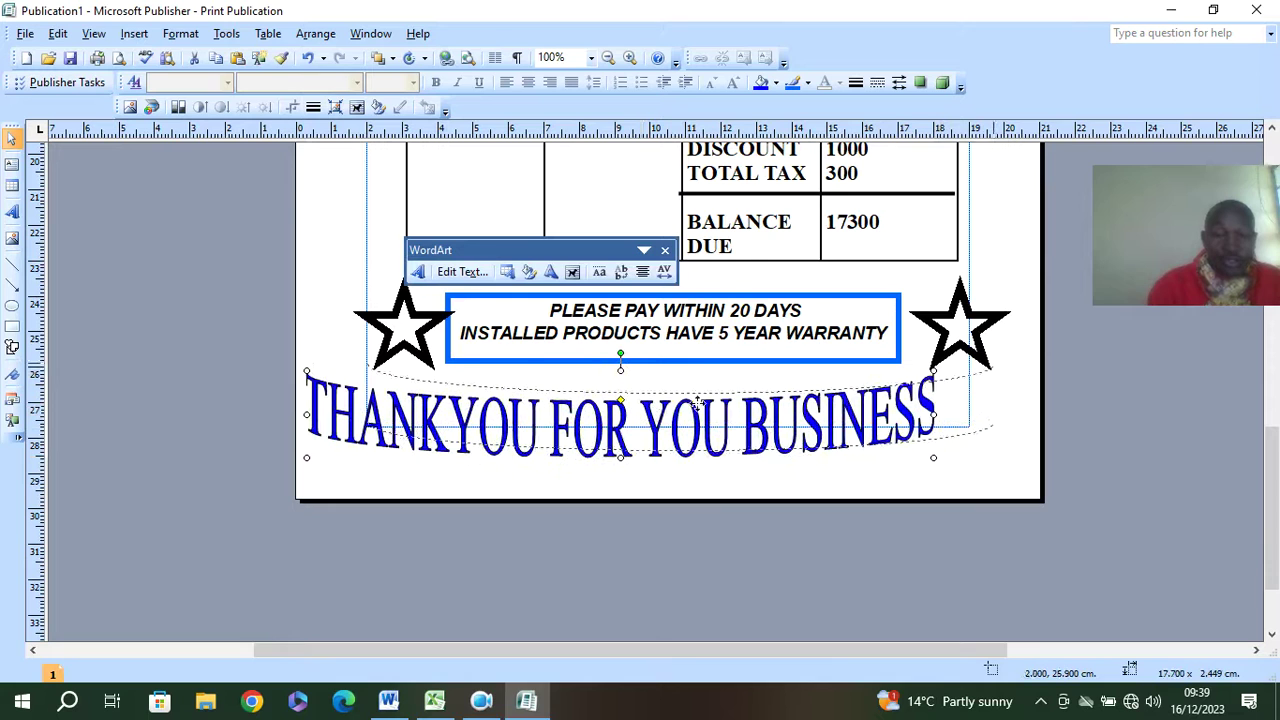
pyautogui.moveTo(698, 400); pyautogui.dragTo(702, 401)
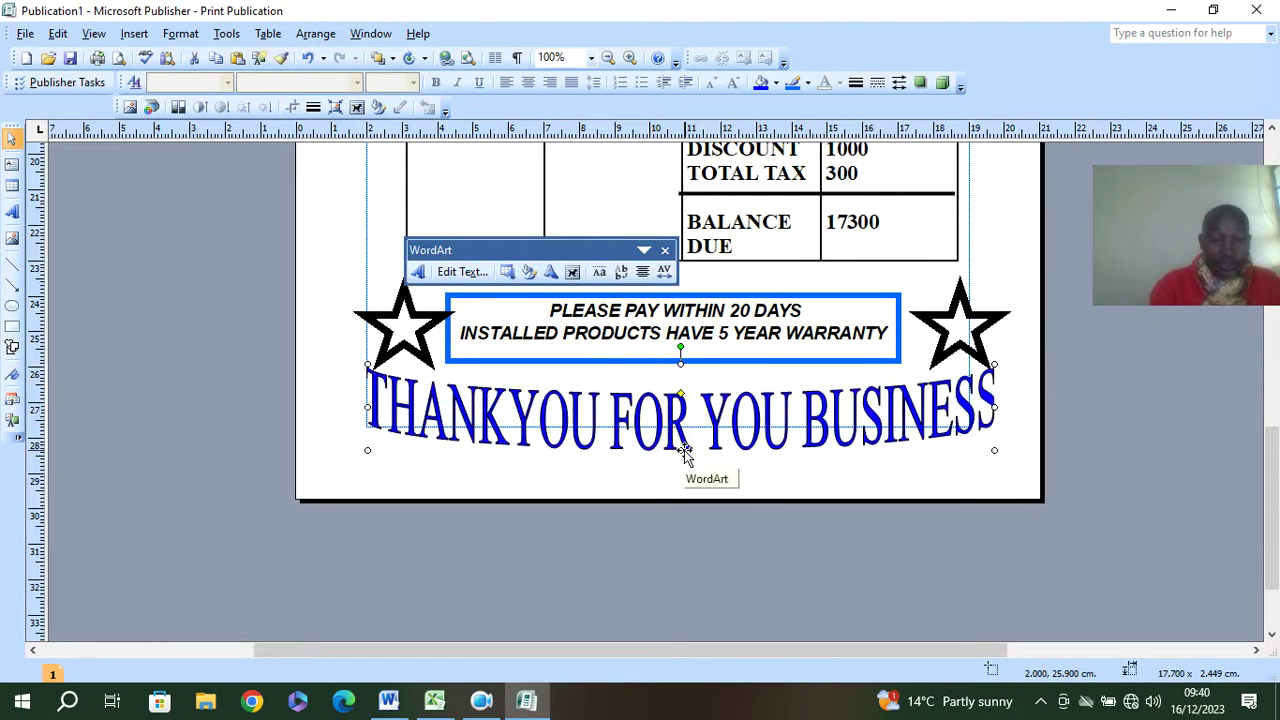
pyautogui.moveTo(678, 450); pyautogui.dragTo(680, 433)
# Step: Compare the top of the Publisher invoice with the Word exam paper's sample for elements still missing
pyautogui.scroll(10, 684, 430)
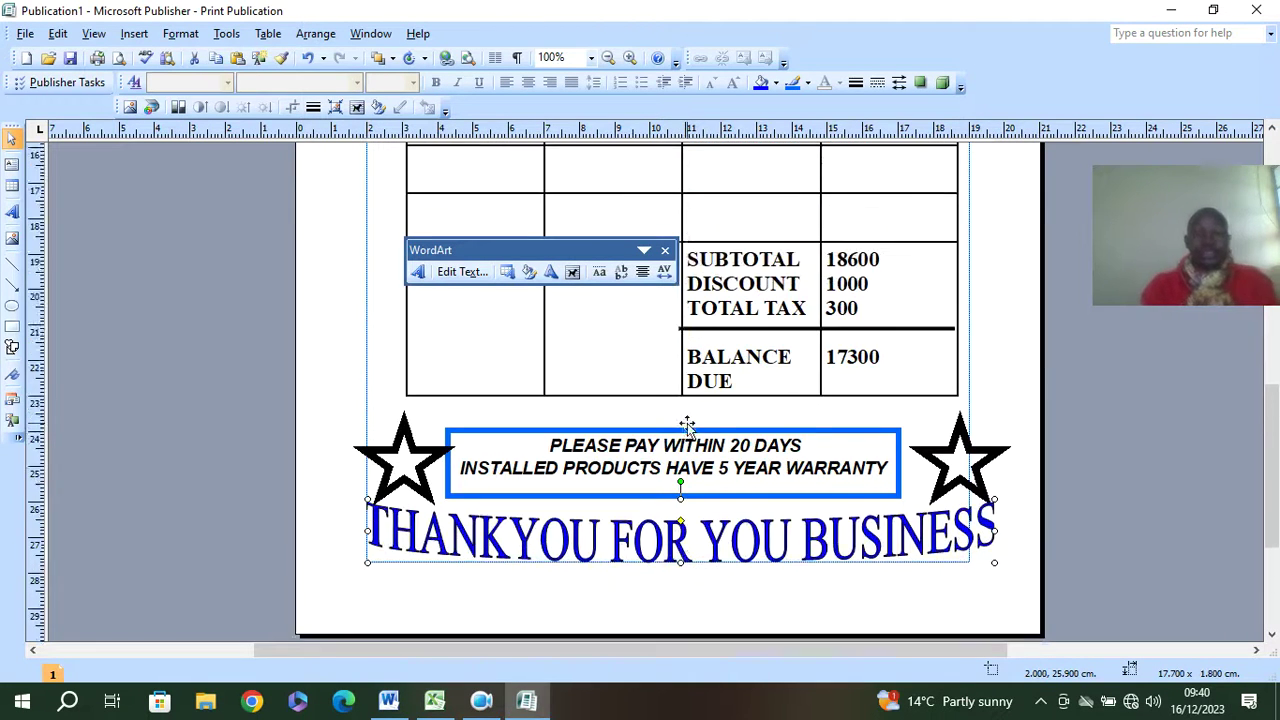
pyautogui.scroll(5, 687, 425)
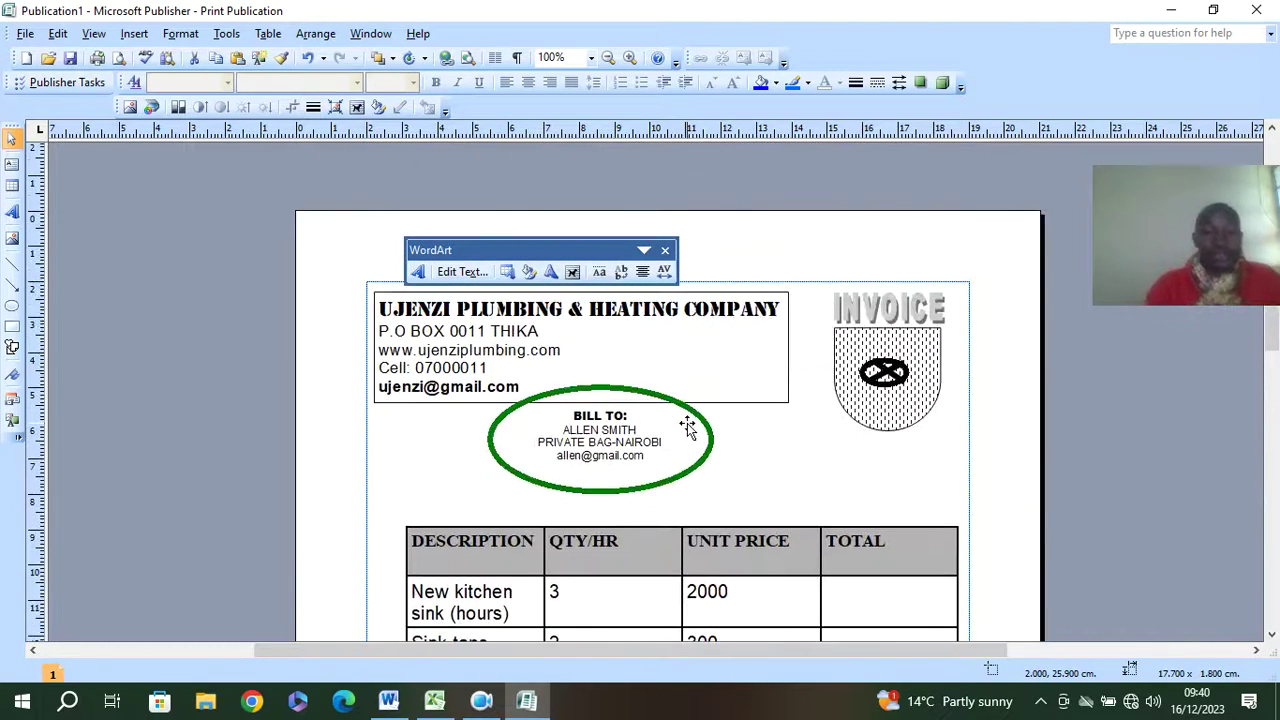
pyautogui.scroll(2, 687, 423)
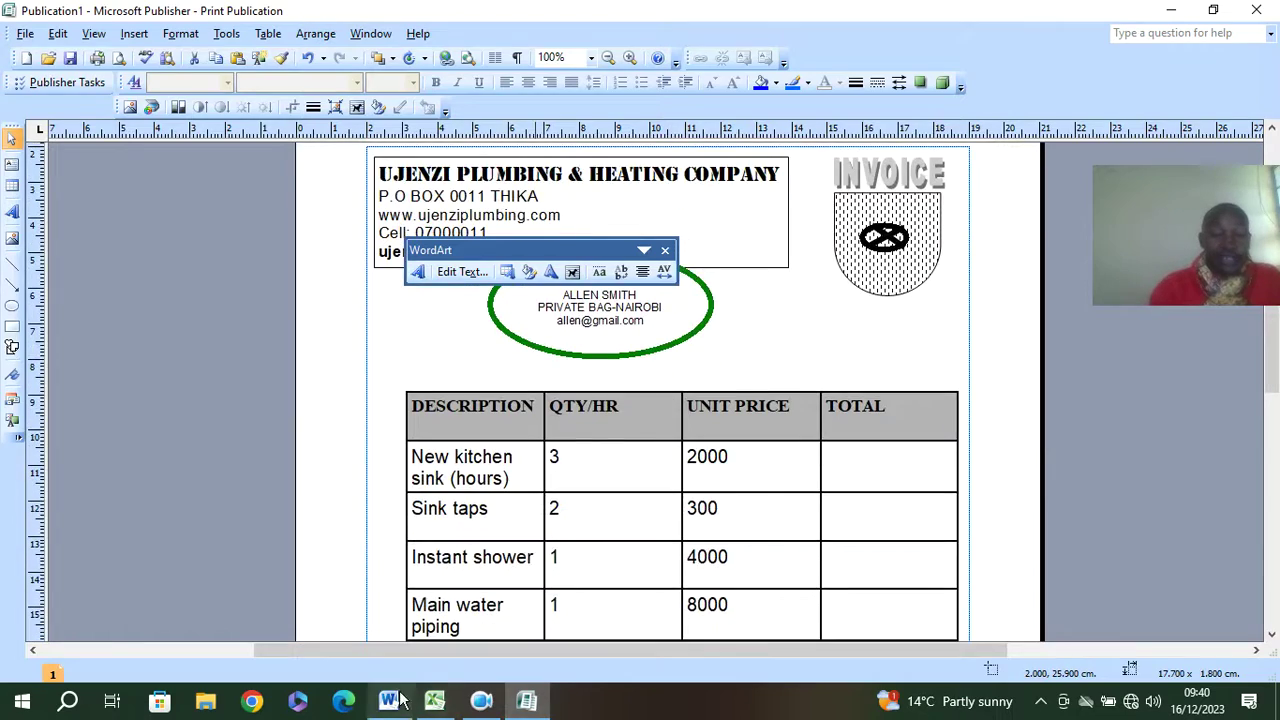
pyautogui.click(348, 703)
pyautogui.click(388, 700)
pyautogui.scroll(15, 400, 400)
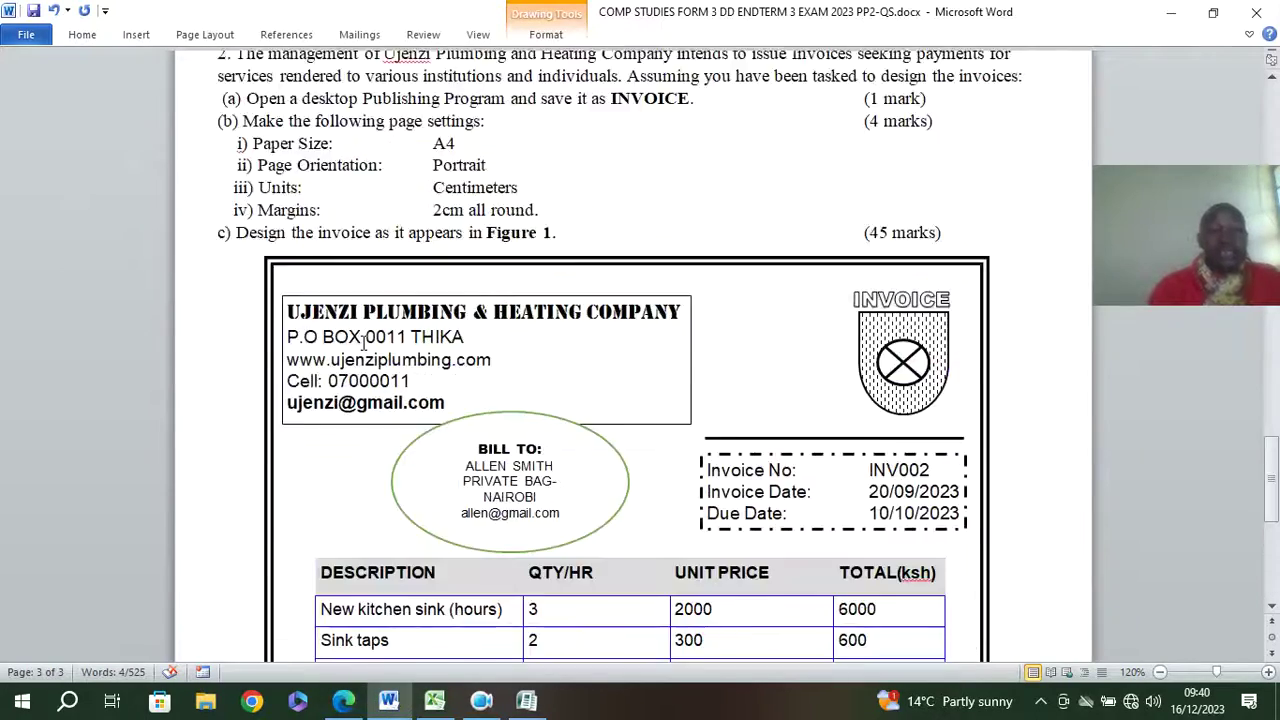
pyautogui.scroll(20, 363, 343)
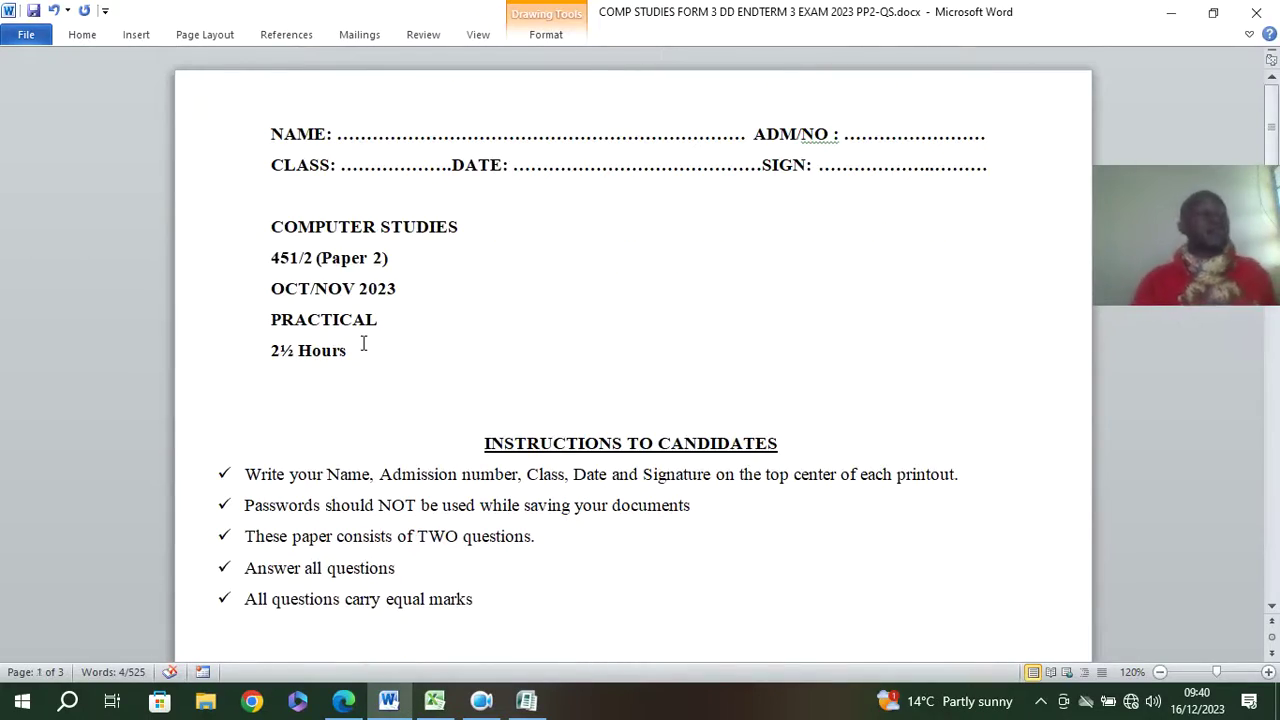
pyautogui.scroll(-20, 363, 343)
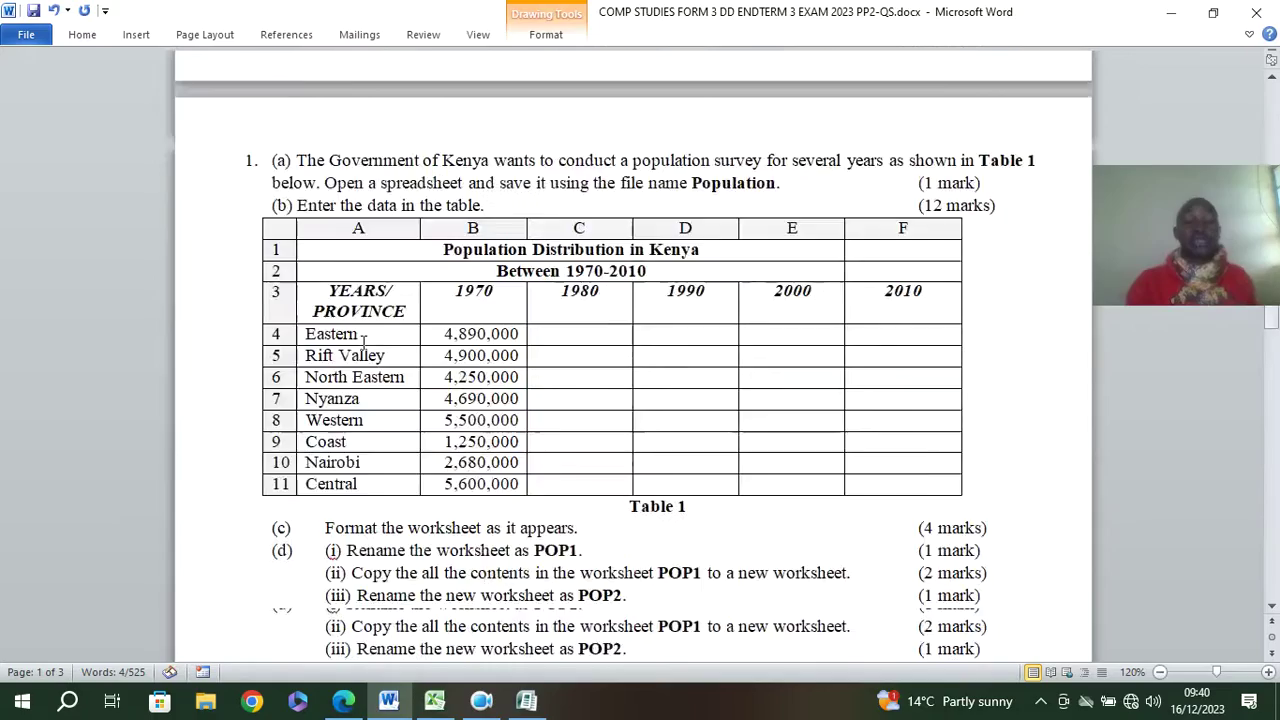
pyautogui.scroll(-10, 363, 343)
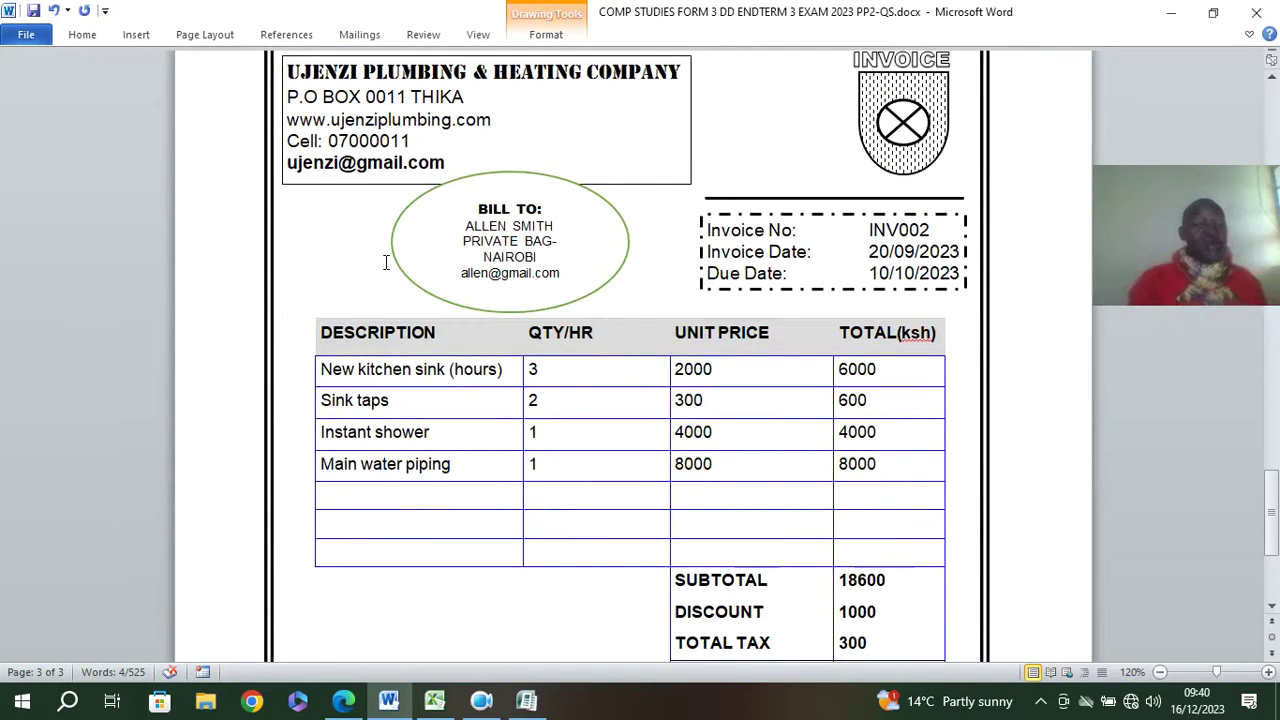
# Step: Copy the Invoice No, Invoice Date and Due Date lines from the Word sample's dashed box and return to Publisher
pyautogui.click(856, 252)
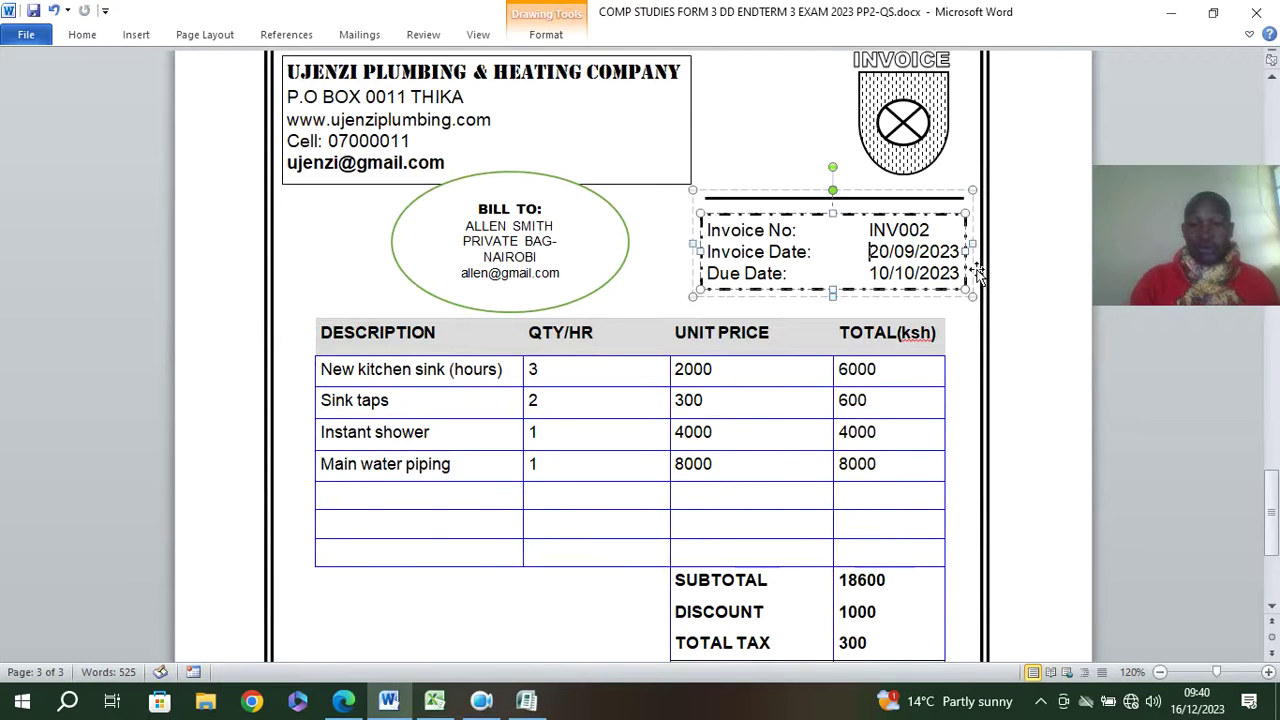
pyautogui.moveTo(962, 272); pyautogui.dragTo(708, 226)
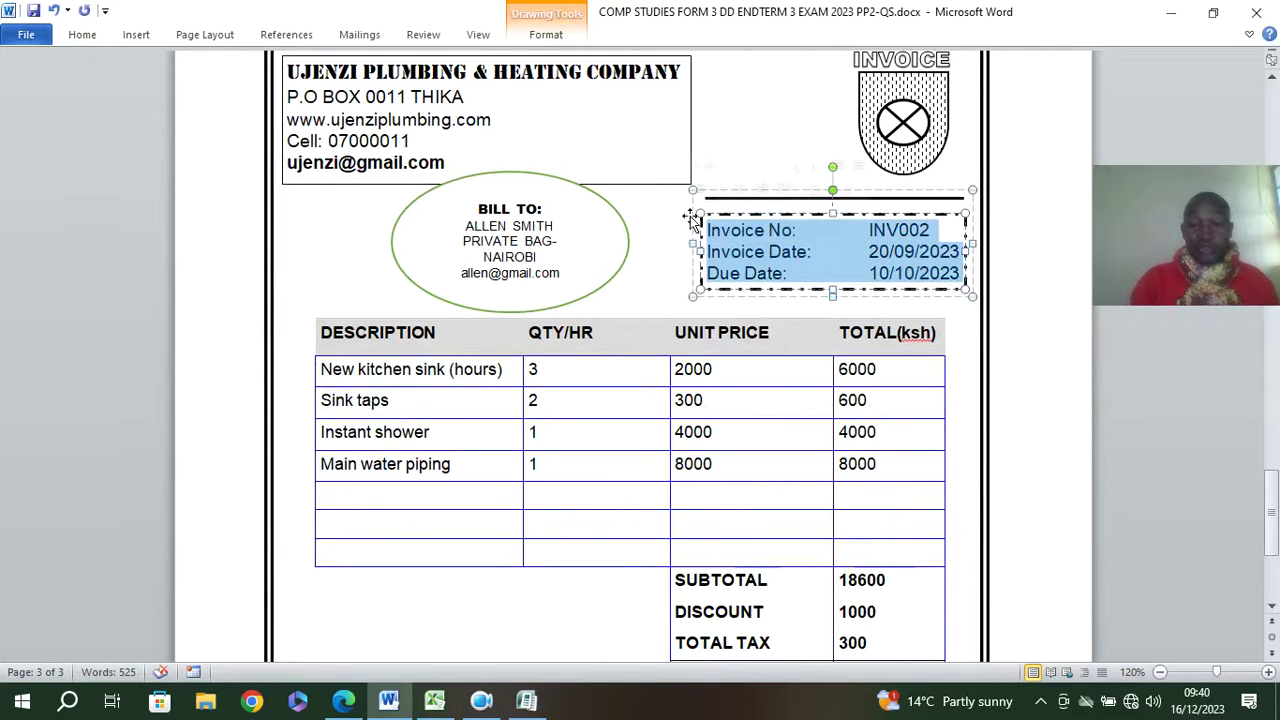
pyautogui.rightClick(732, 230)
pyautogui.click(775, 258)
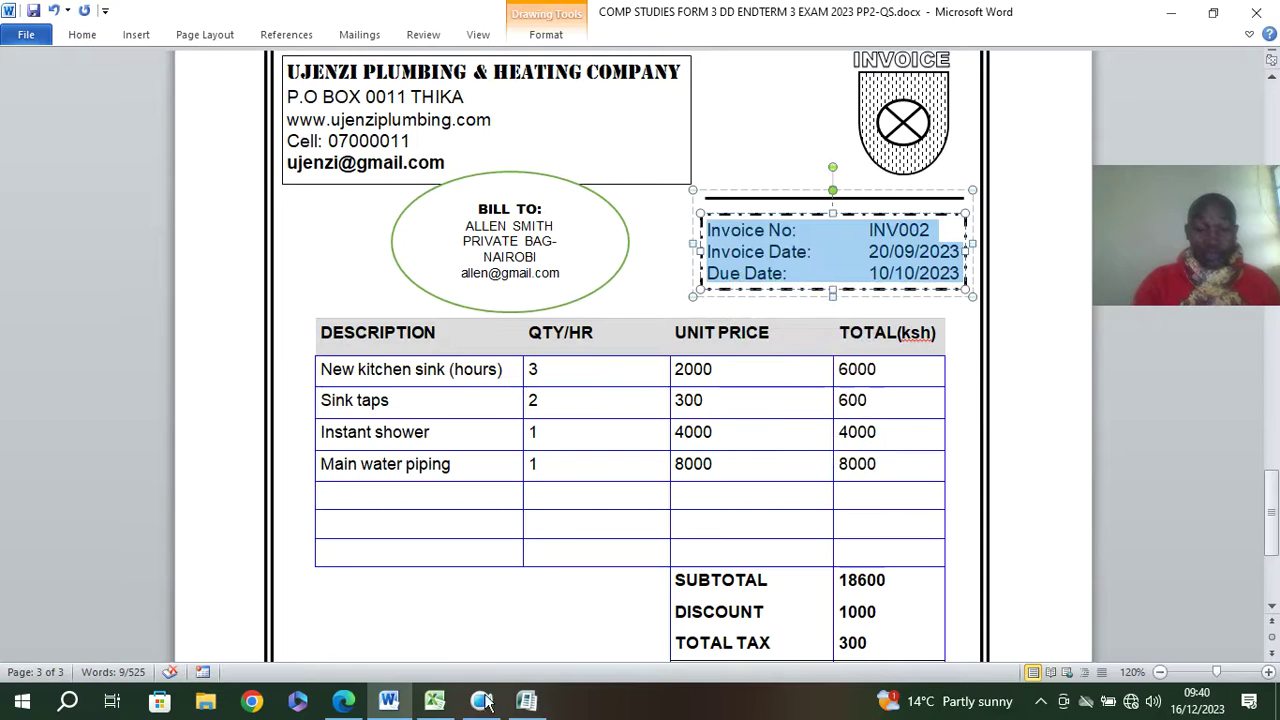
pyautogui.click(527, 700)
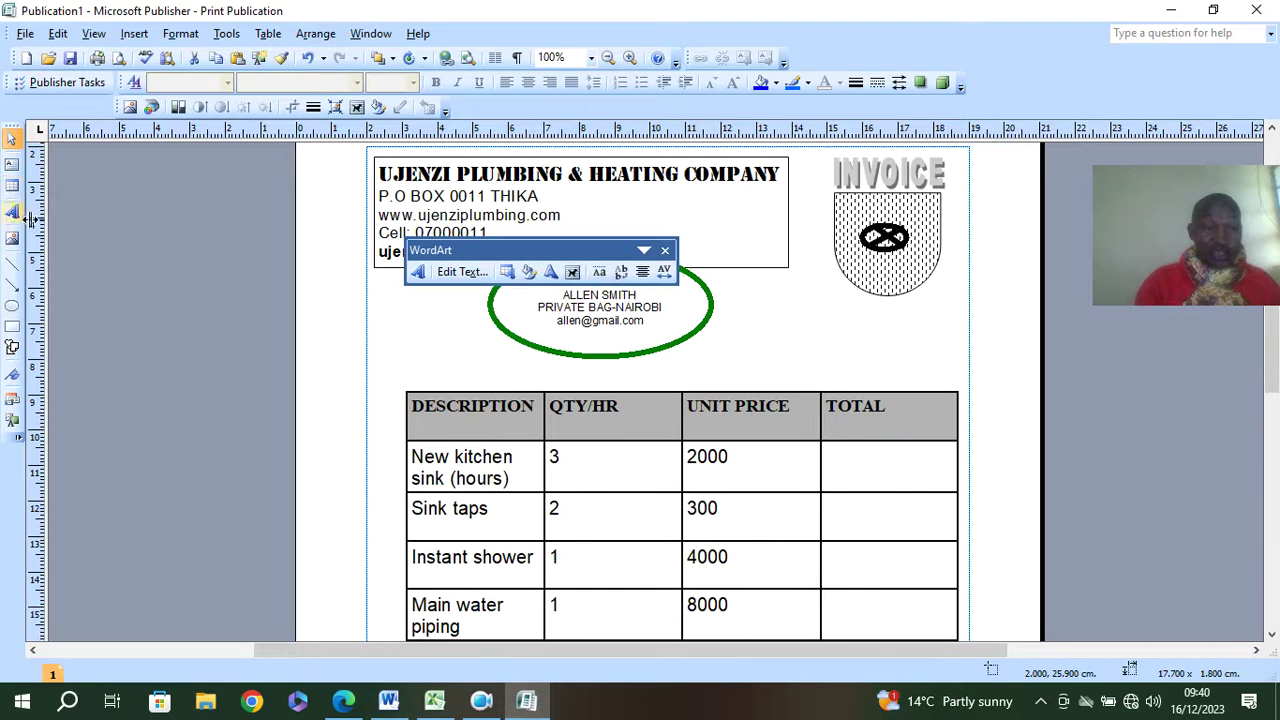
# Step: Draw a rectangle of about 6.8 x 2.6 cm beside the BILL TO oval, just above the items table and below the INVOICE shield
pyautogui.click(14, 328)
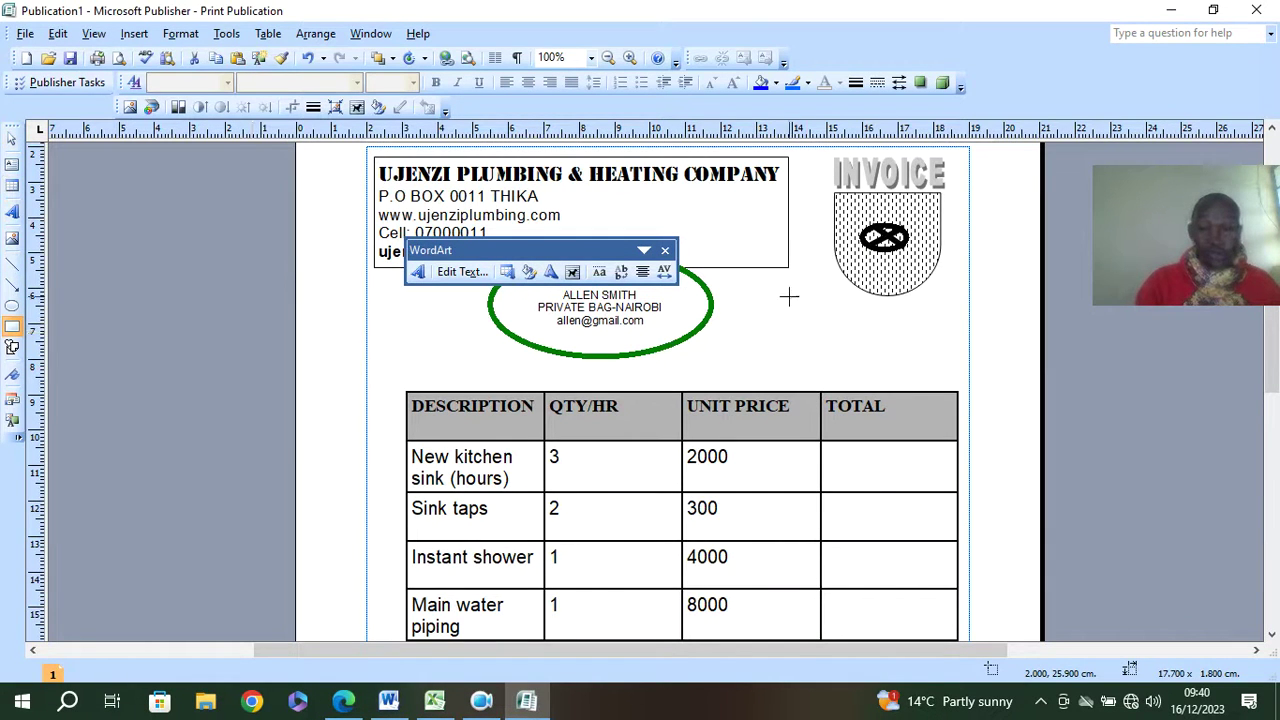
pyautogui.moveTo(728, 283); pyautogui.dragTo(968, 372)
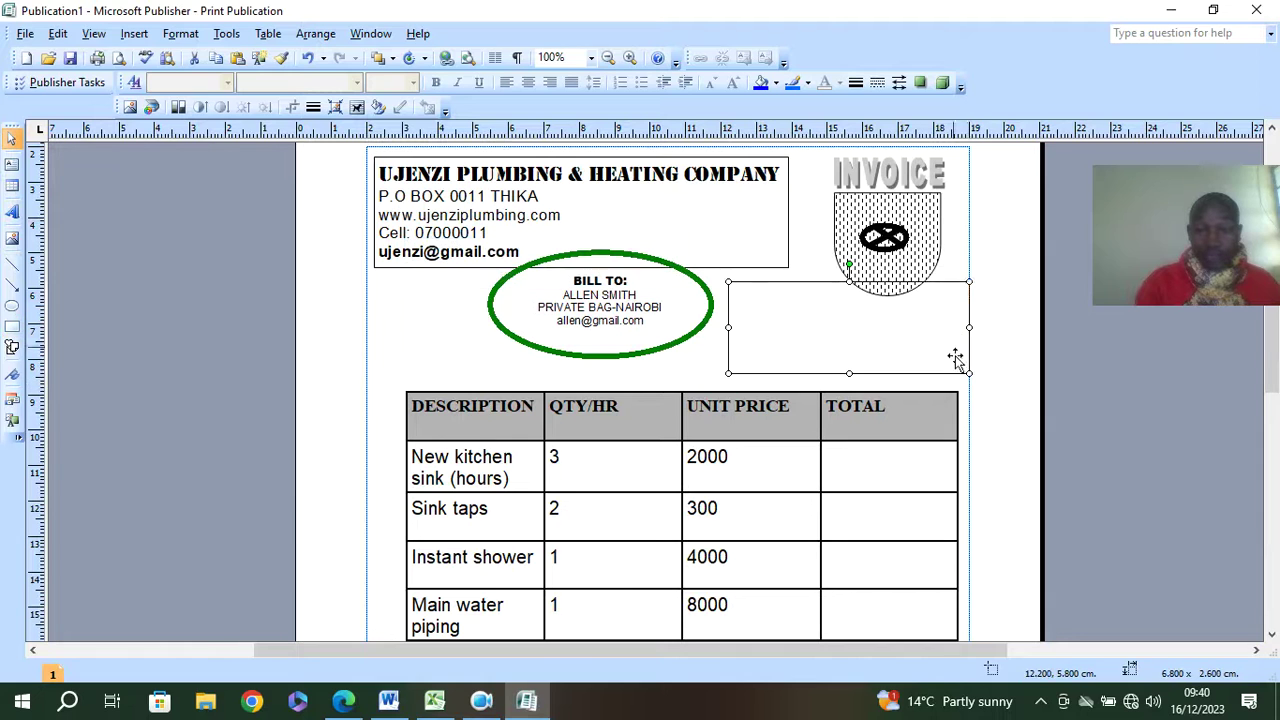
pyautogui.moveTo(944, 304); pyautogui.dragTo(928, 330)
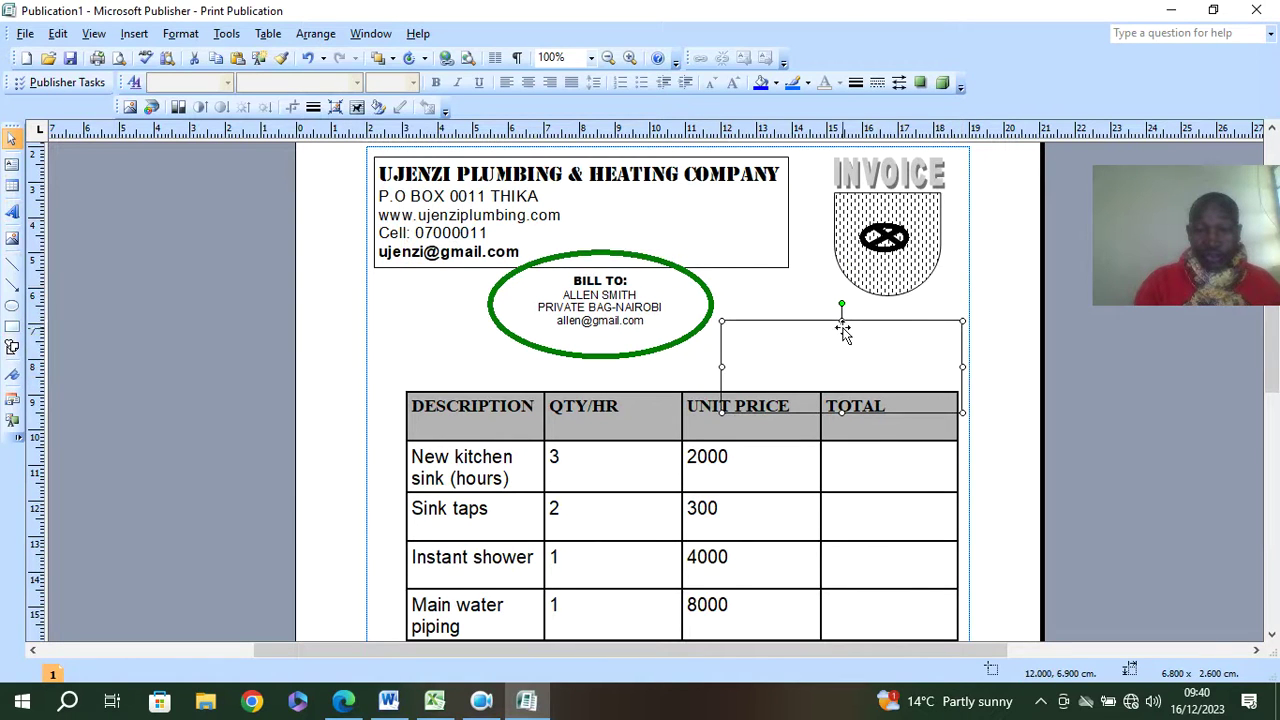
pyautogui.moveTo(848, 320); pyautogui.dragTo(841, 289)
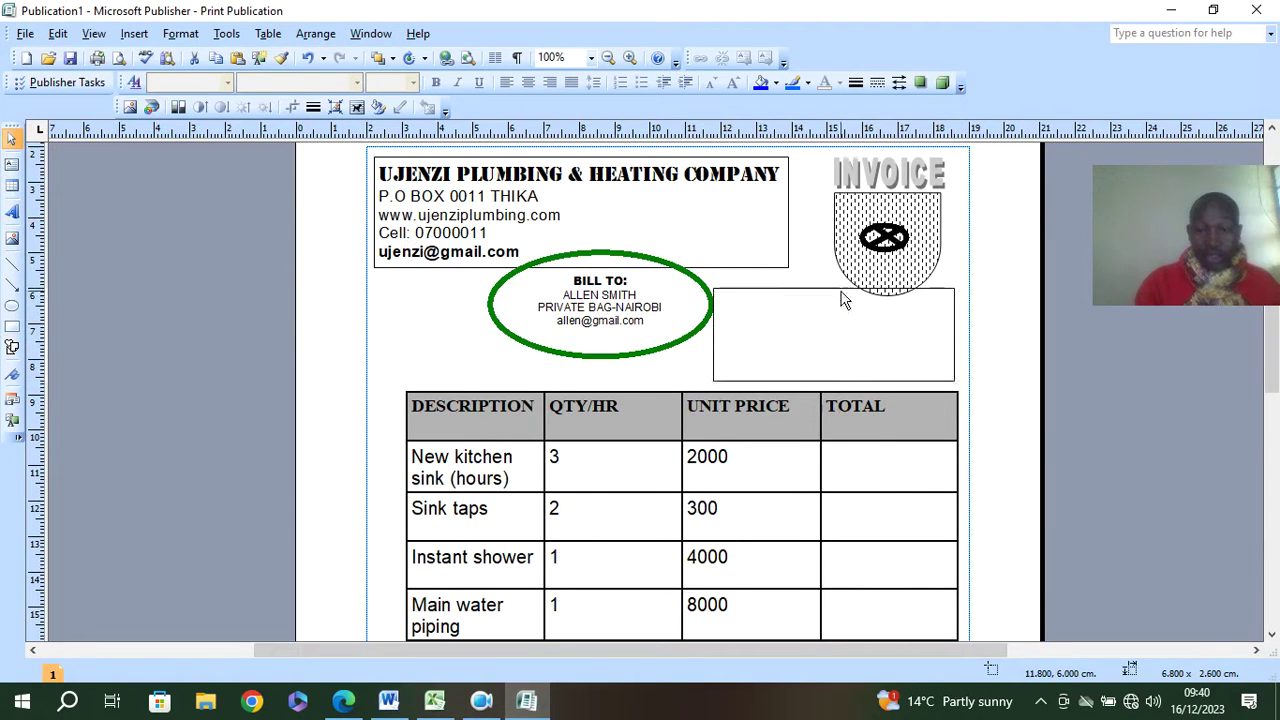
# Step: Make the new rectangle a text container and paste the copied Invoice No, Invoice Date and Due Date lines into it
pyautogui.rightClick(787, 322)
pyautogui.click(845, 464)
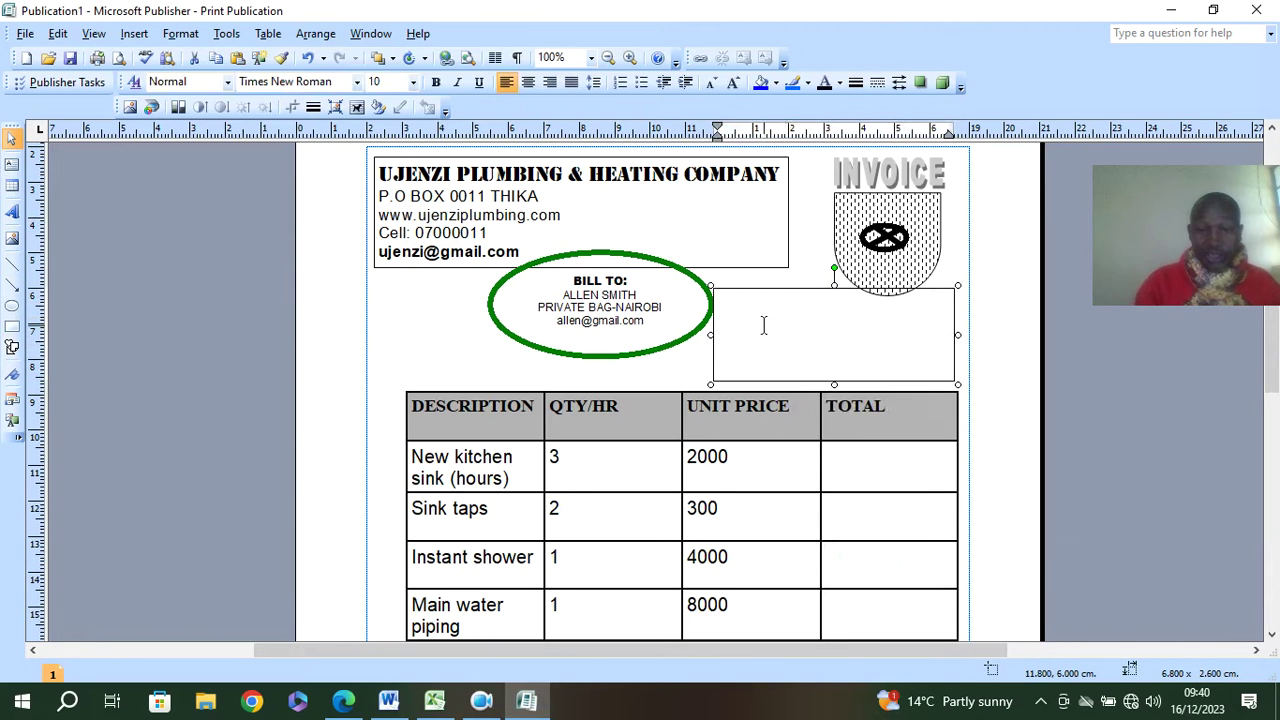
pyautogui.rightClick(763, 325)
pyautogui.click(809, 382)
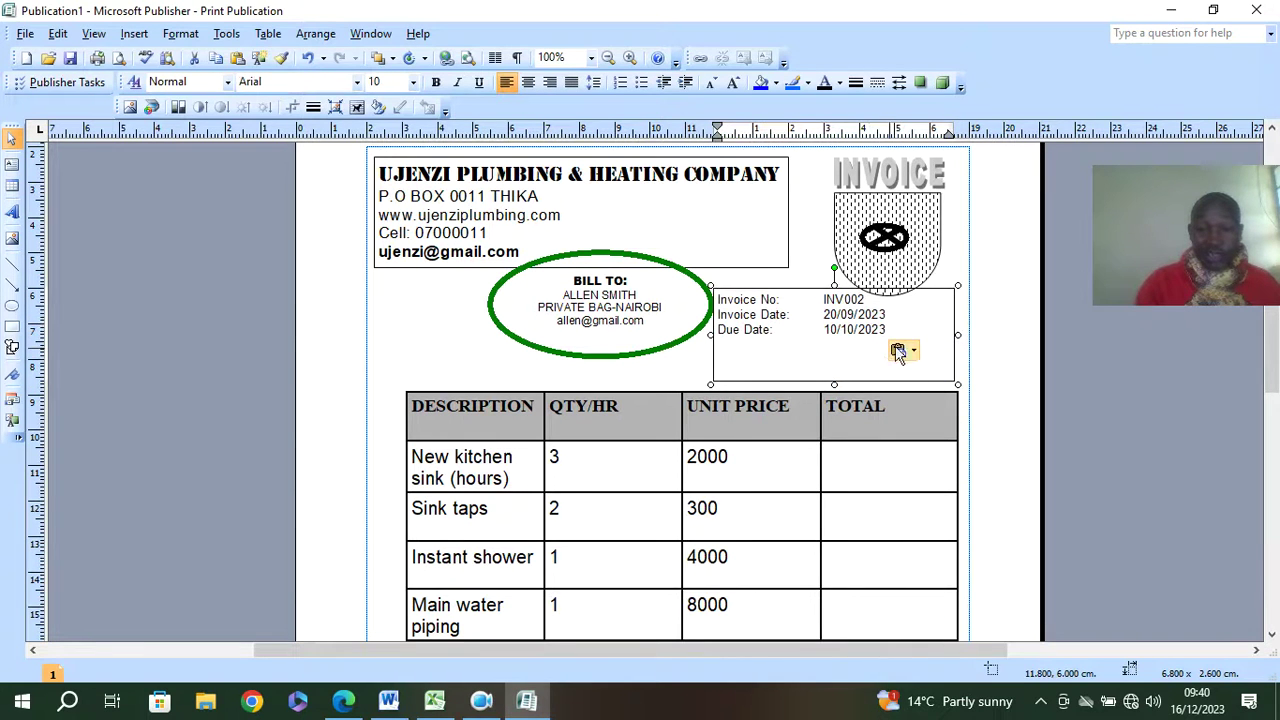
# Step: Enlarge all three lines of text in the invoice details box to 13 pt
pyautogui.moveTo(886, 345); pyautogui.dragTo(709, 298)
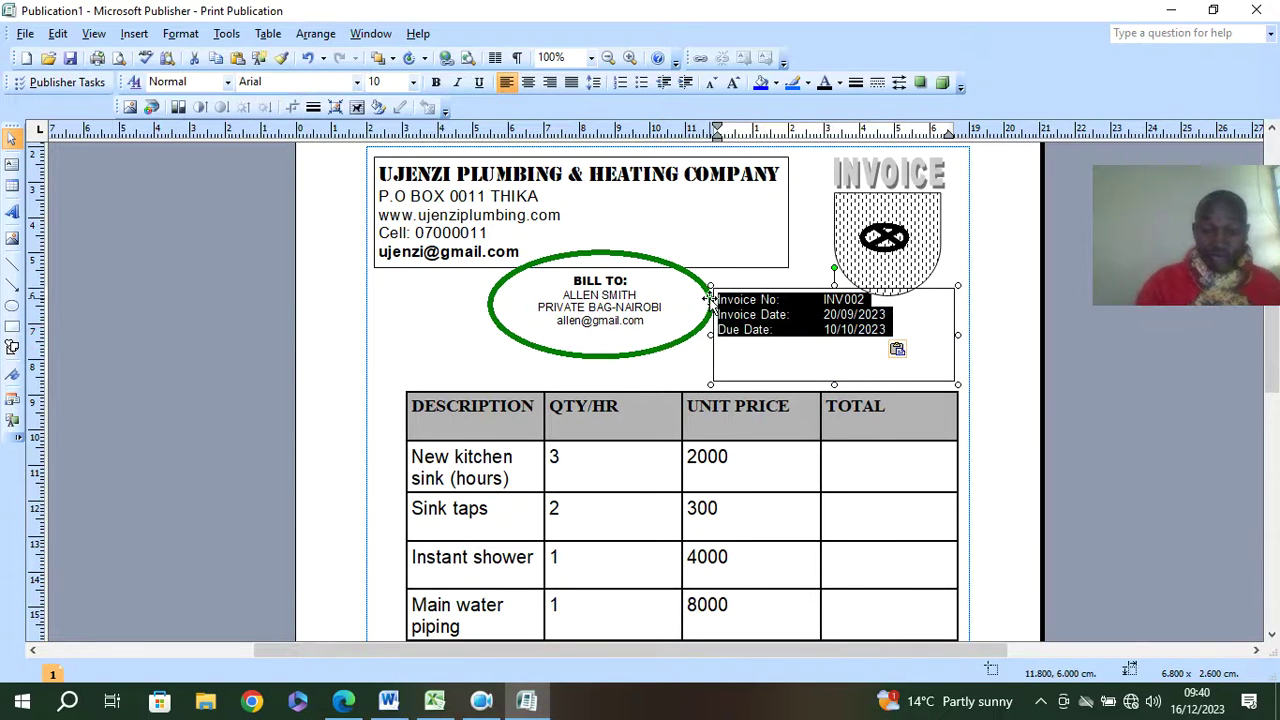
pyautogui.hotkey('ctrl', ']')
pyautogui.hotkey('ctrl', ']')
pyautogui.hotkey('ctrl', ']')
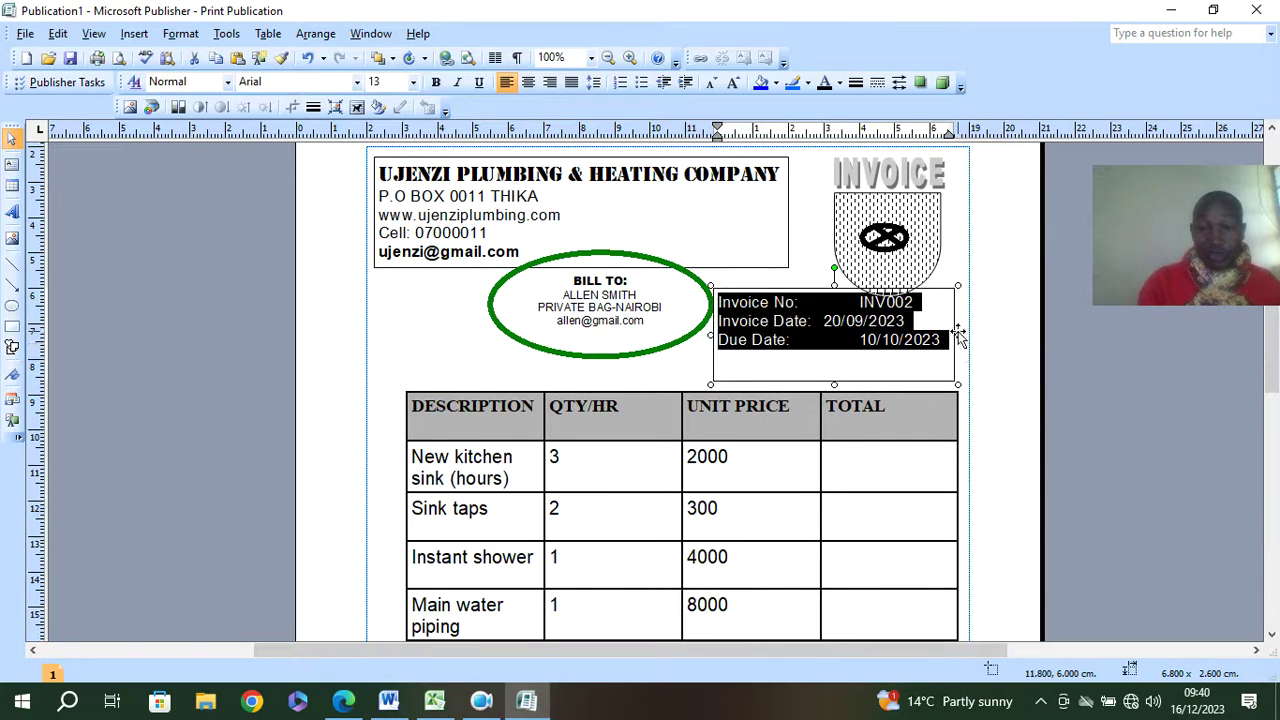
# Step: Shift the BILL TO oval slightly away from the invoice details box and widen the box to about 7.1 cm
pyautogui.click(678, 342)
pyautogui.moveTo(678, 342)
pyautogui.mouseDown()
pyautogui.moveTo(657, 344)
pyautogui.moveTo(697, 337)
pyautogui.mouseUp()
pyautogui.click(720, 340)
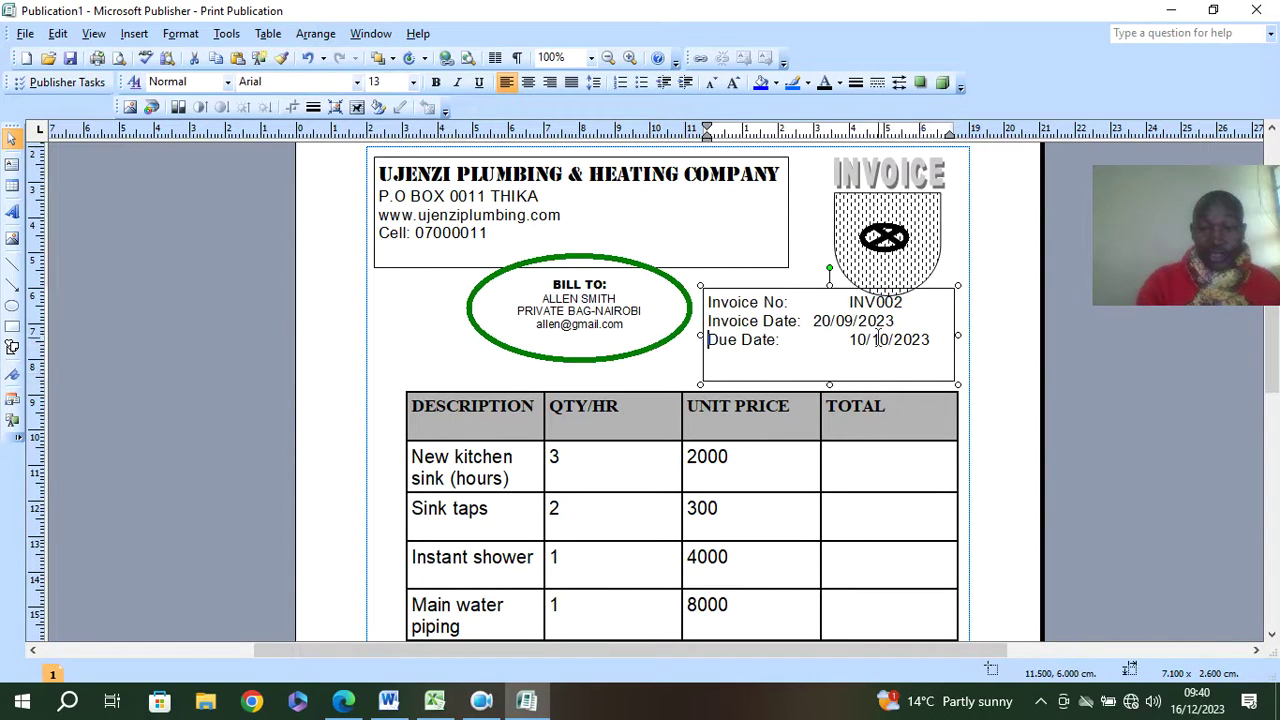
# Step: Align the Invoice Date value with the values above and below it, and move the INVOICE shield up clear of the details box
pyautogui.click(818, 326)
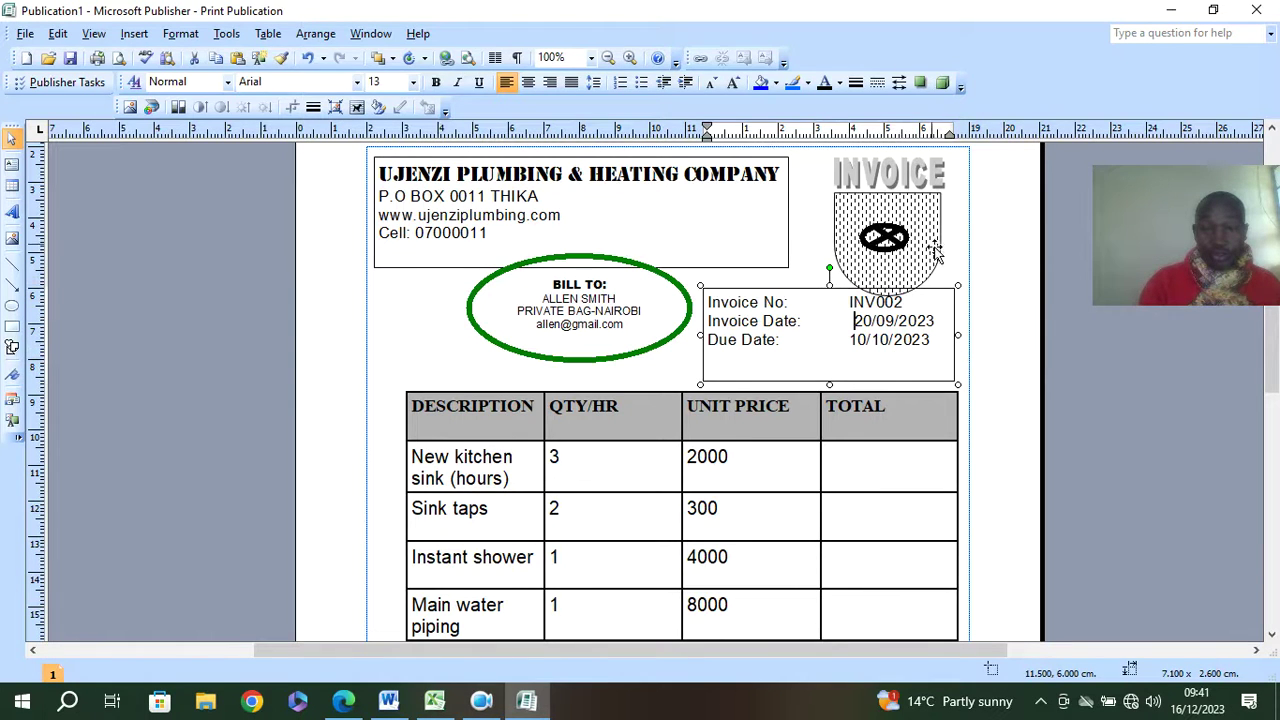
pyautogui.moveTo(906, 215); pyautogui.dragTo(898, 206)
# Step: Give the invoice details box a square-dotted outline with a thicker line weight
pyautogui.click(837, 297)
pyautogui.click(840, 289)
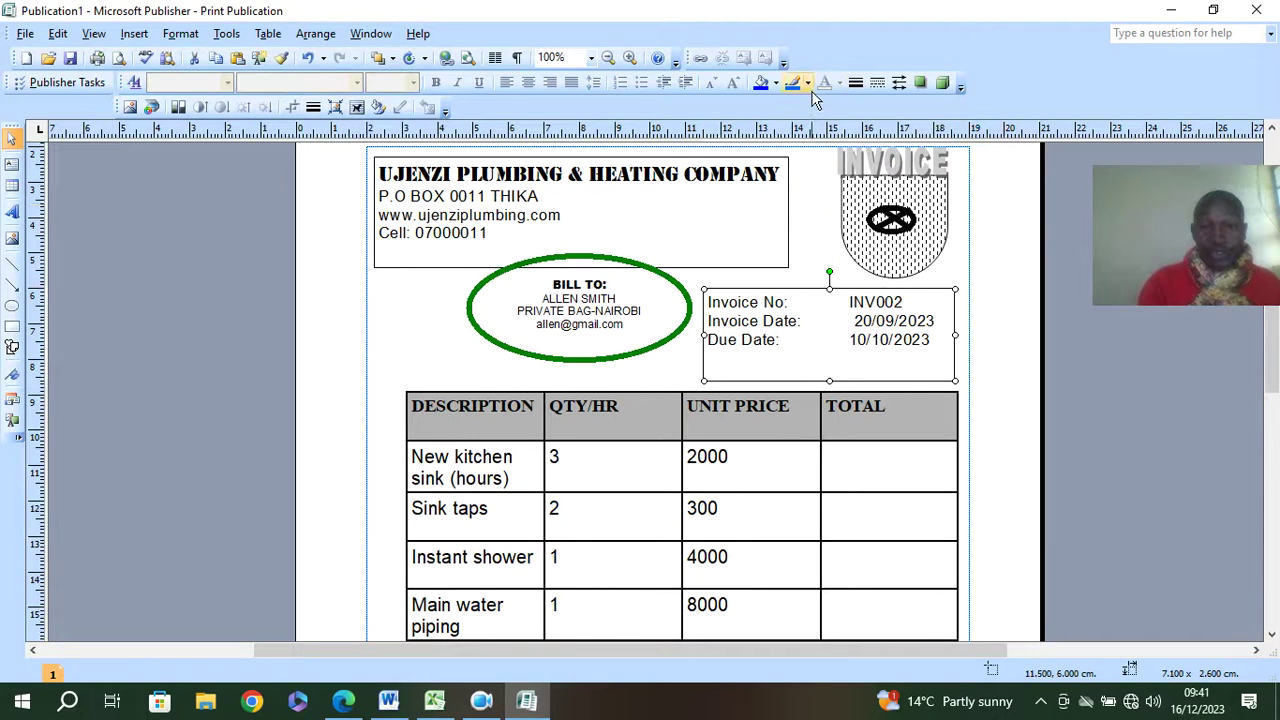
pyautogui.click(876, 83)
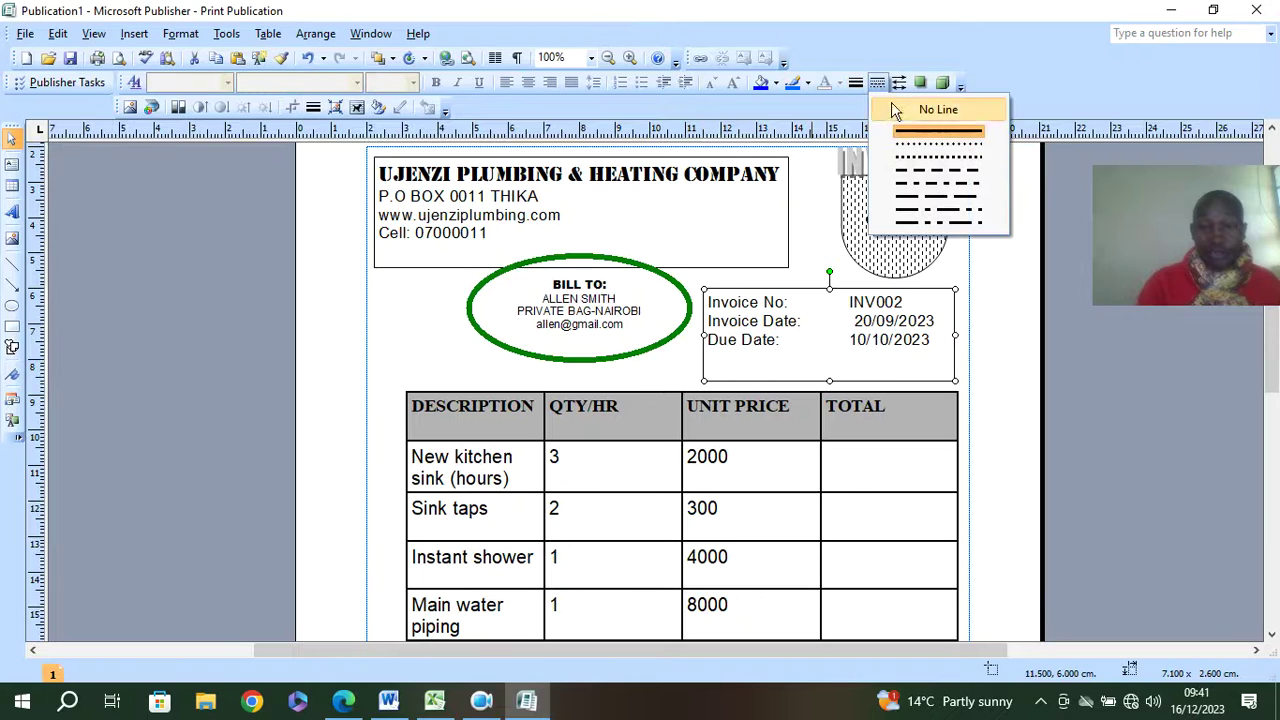
pyautogui.click(940, 163)
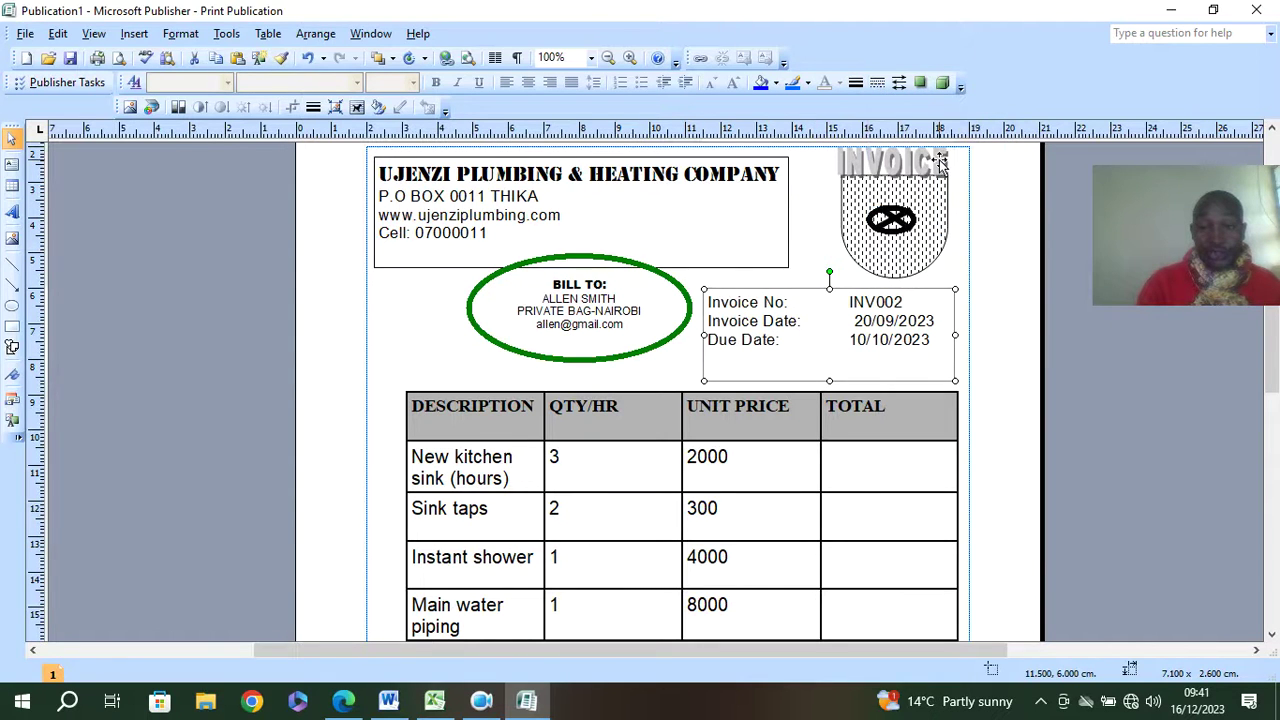
pyautogui.click(862, 84)
pyautogui.click(932, 236)
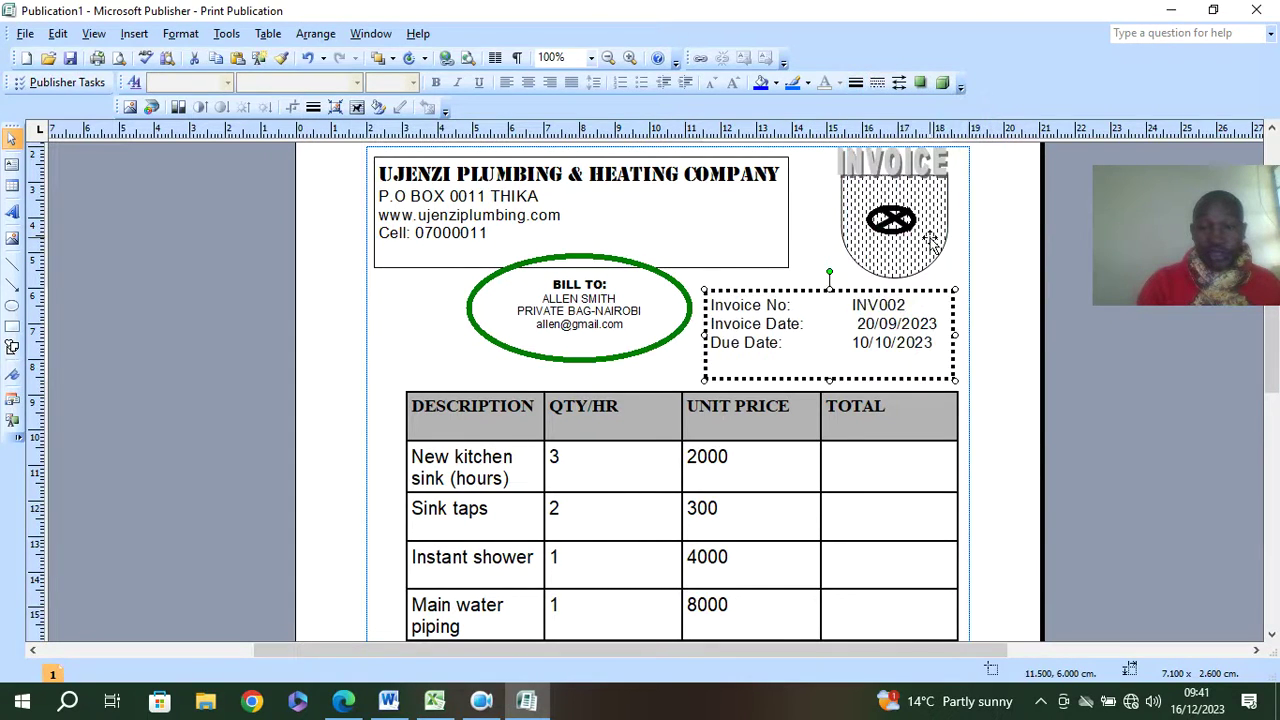
pyautogui.click(980, 405)
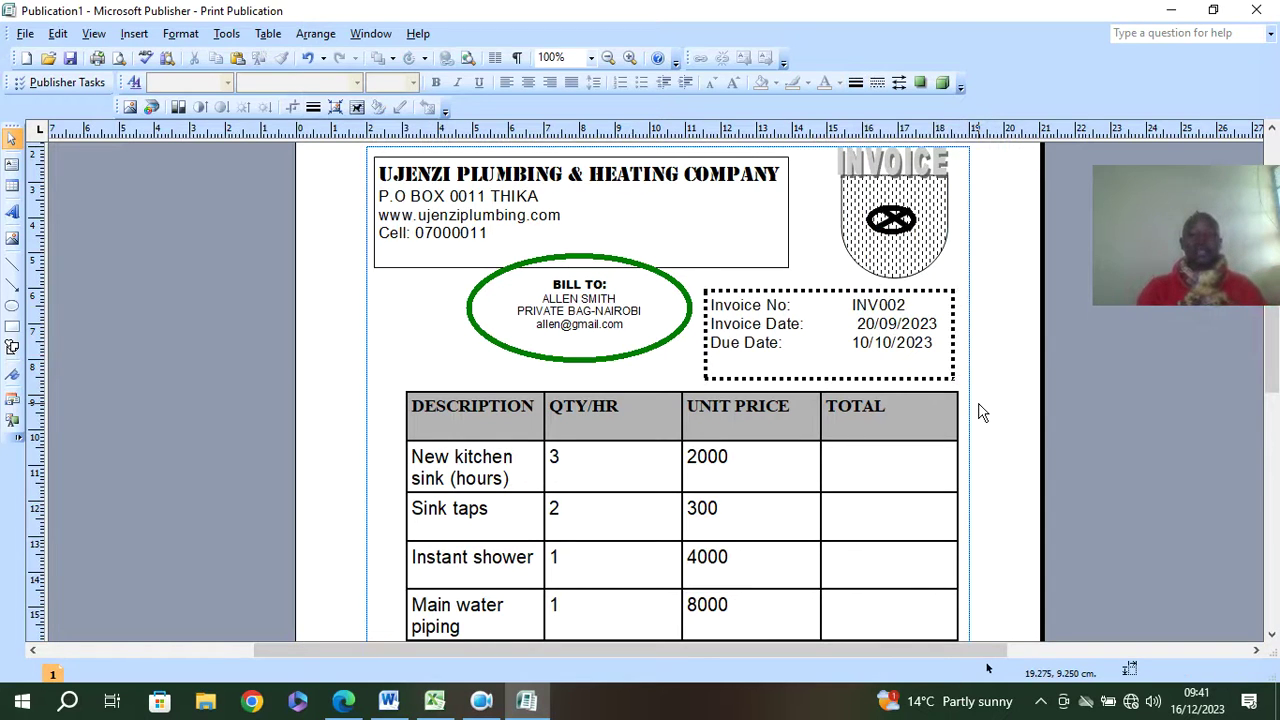
# Step: Check the details box border in the Word sample and set the Publisher box's outline to the matching long dash-dot style
pyautogui.click(389, 700)
pyautogui.click(420, 232)
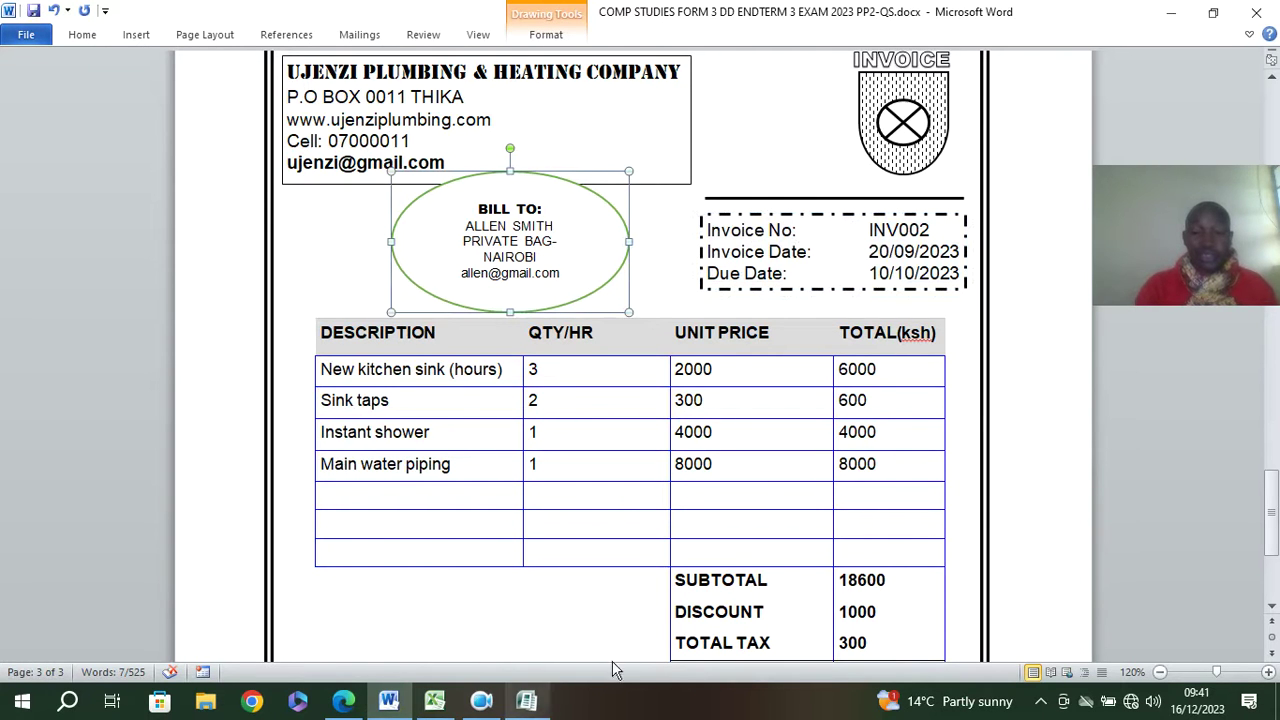
pyautogui.click(527, 701)
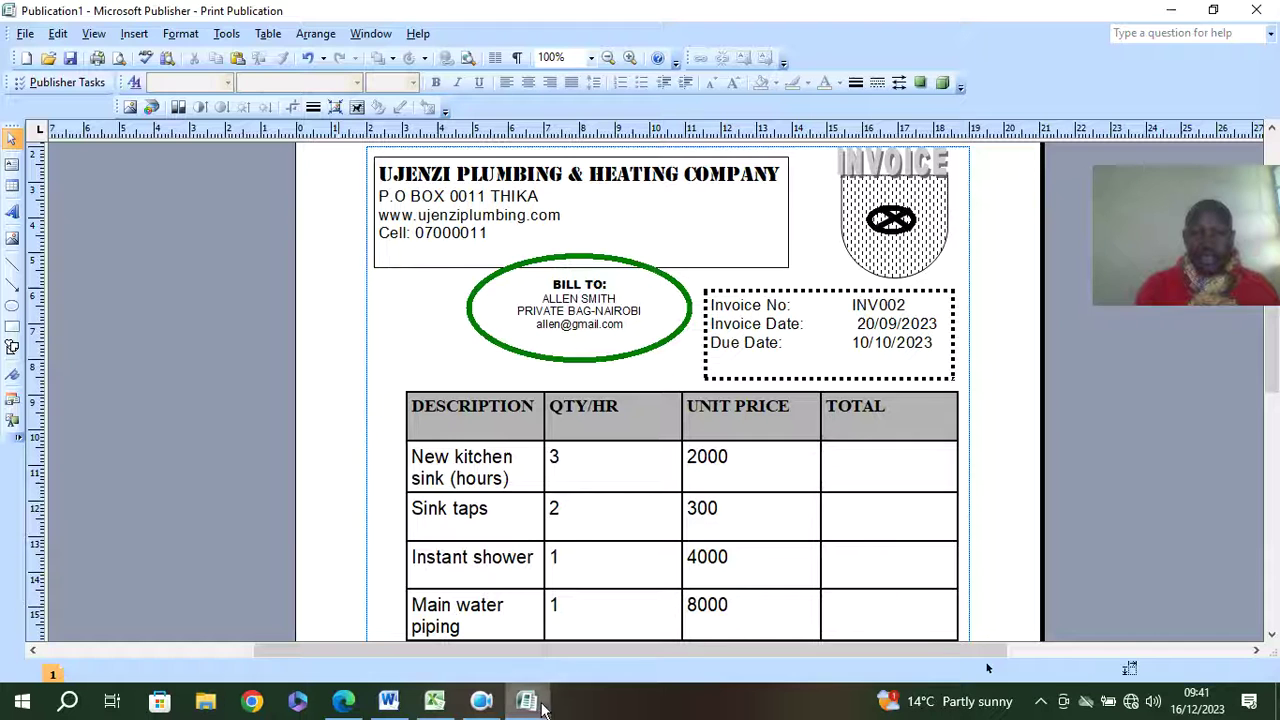
pyautogui.click(842, 292)
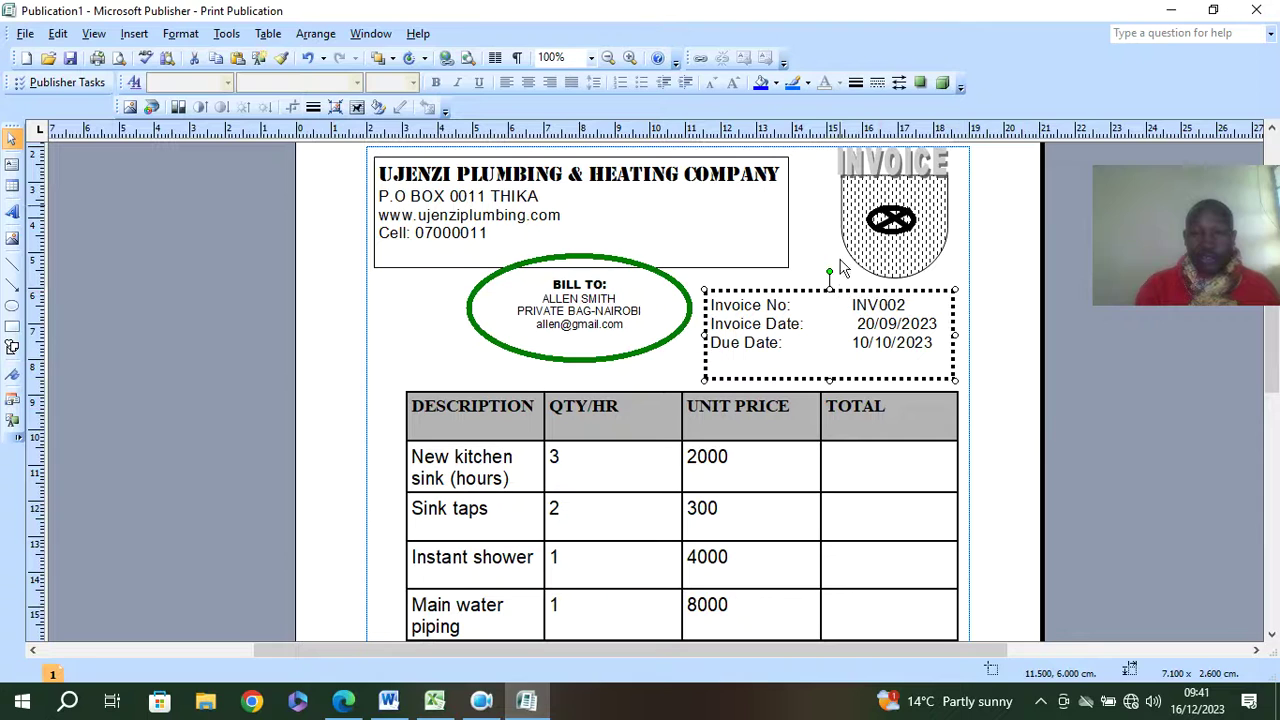
pyautogui.click(877, 83)
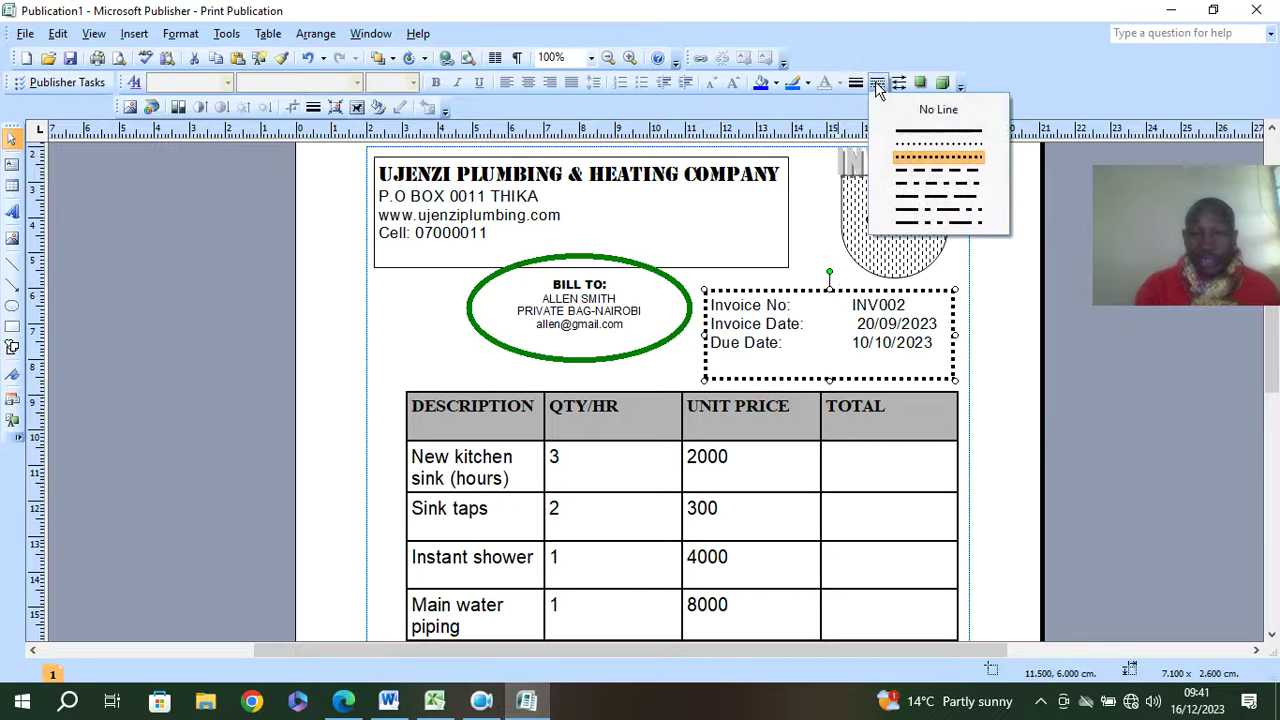
pyautogui.click(946, 210)
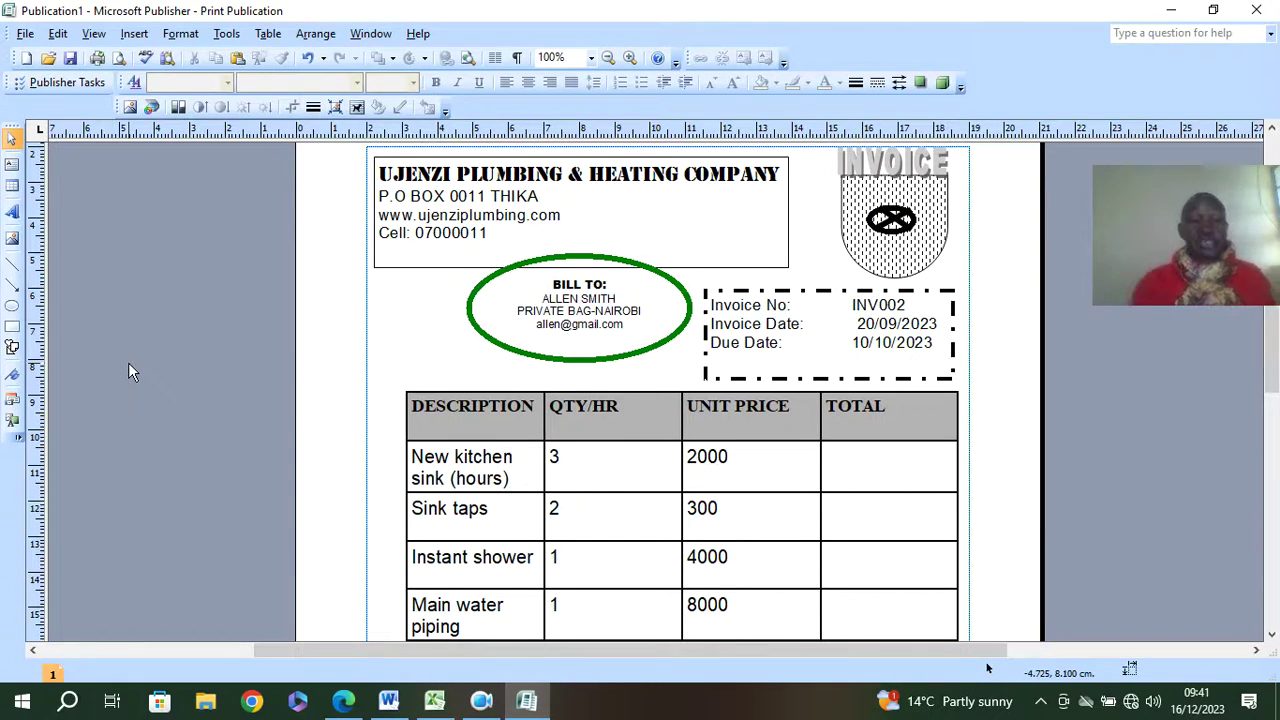
# Step: Review the Word exam paper's page setup requirements and the sample invoice in Figure 1 for remaining elements
pyautogui.click(390, 704)
pyautogui.scroll(20, 488, 278)
pyautogui.scroll(5, 488, 278)
pyautogui.scroll(-20, 489, 277)
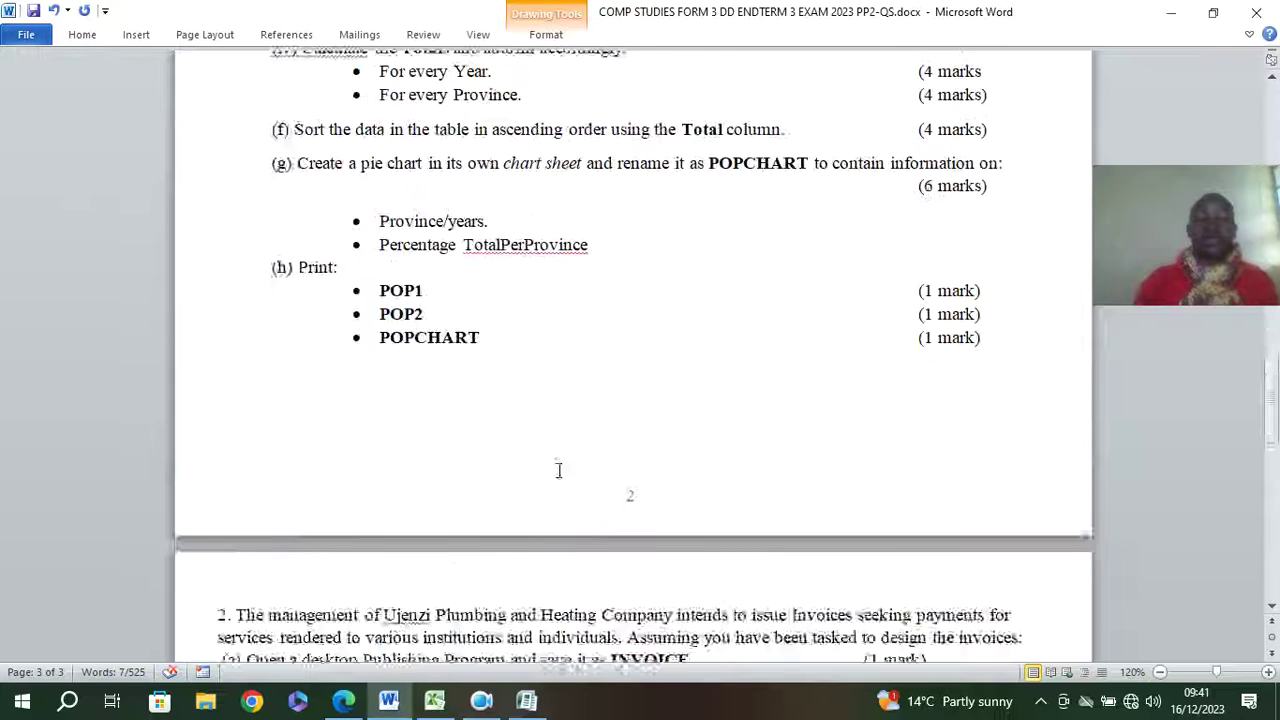
pyautogui.scroll(-10, 559, 470)
pyautogui.scroll(2, 562, 465)
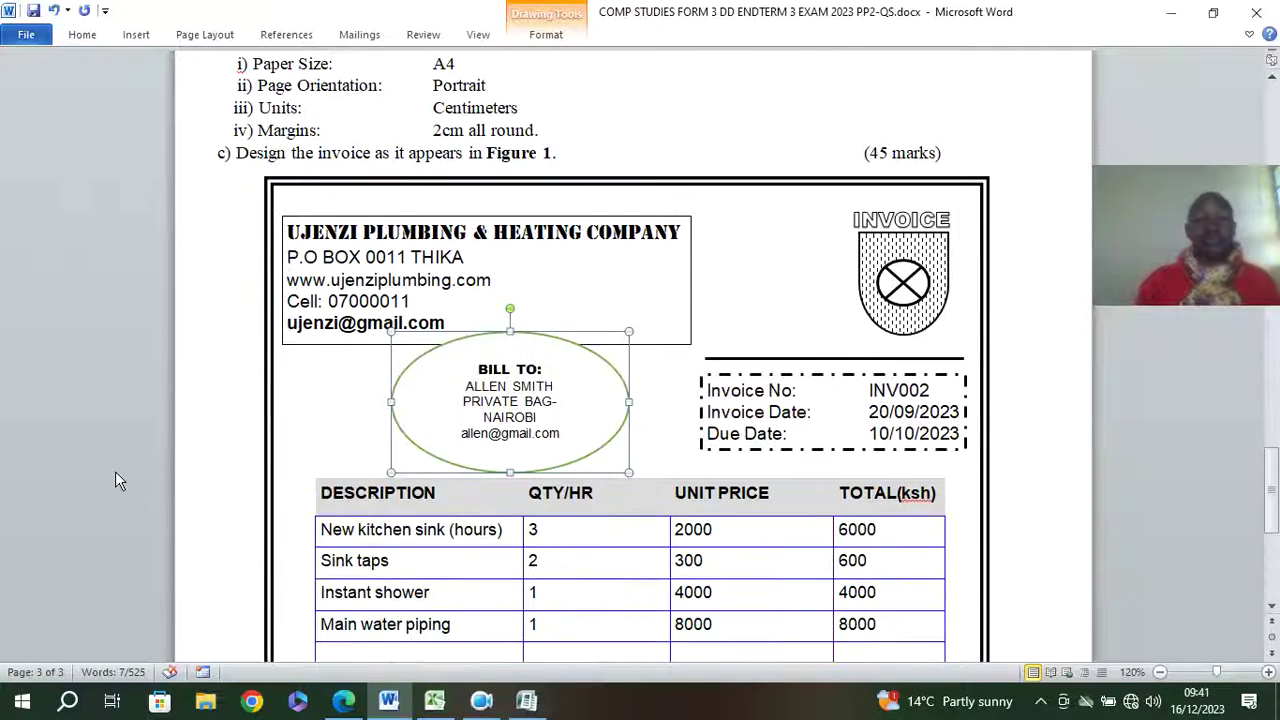
pyautogui.scroll(-2, 115, 471)
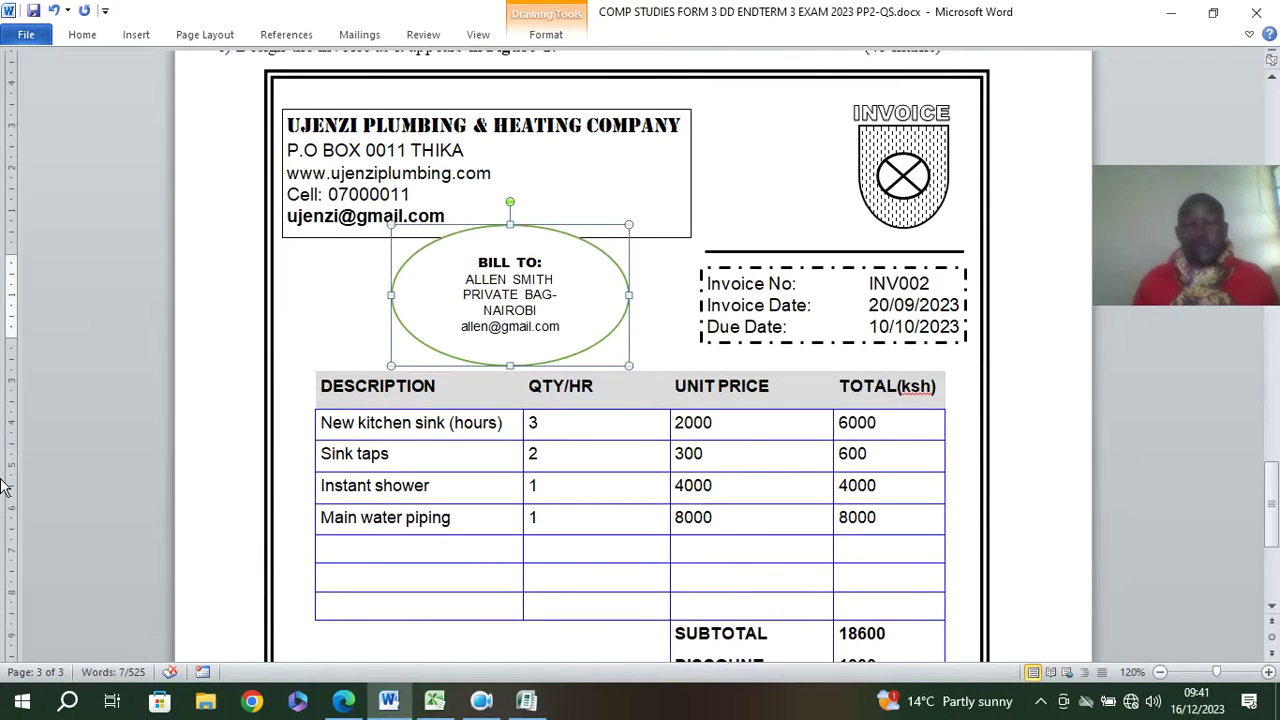